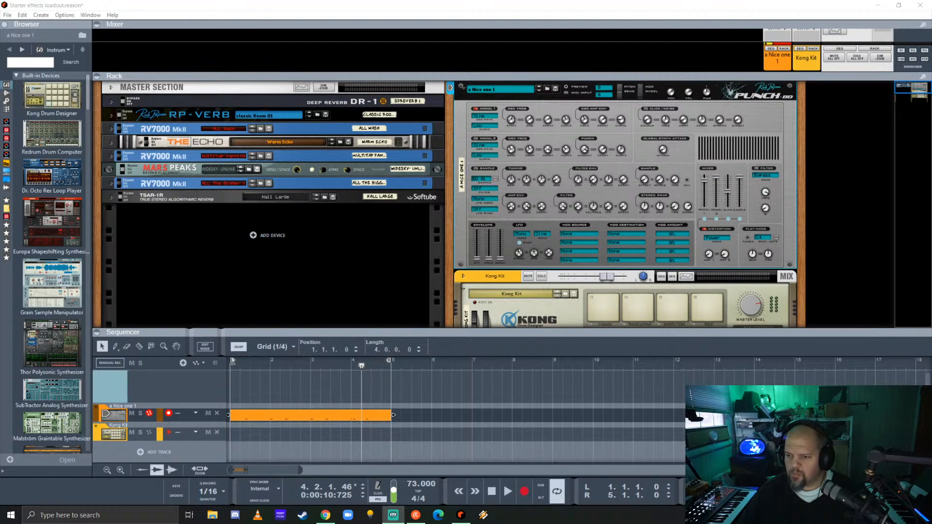
- Play back the existing four-bar loop in the sequencer and stop it
left_click(637, 14)
key("space")
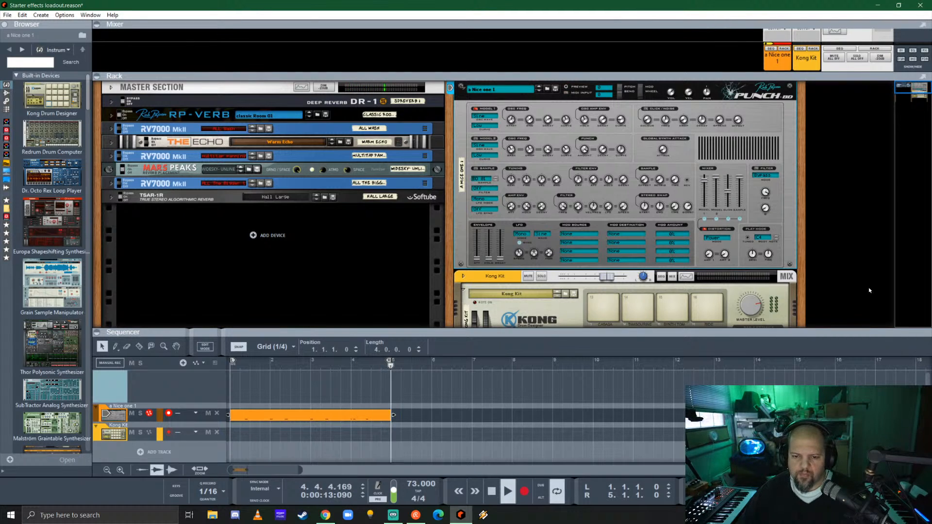
key("space")
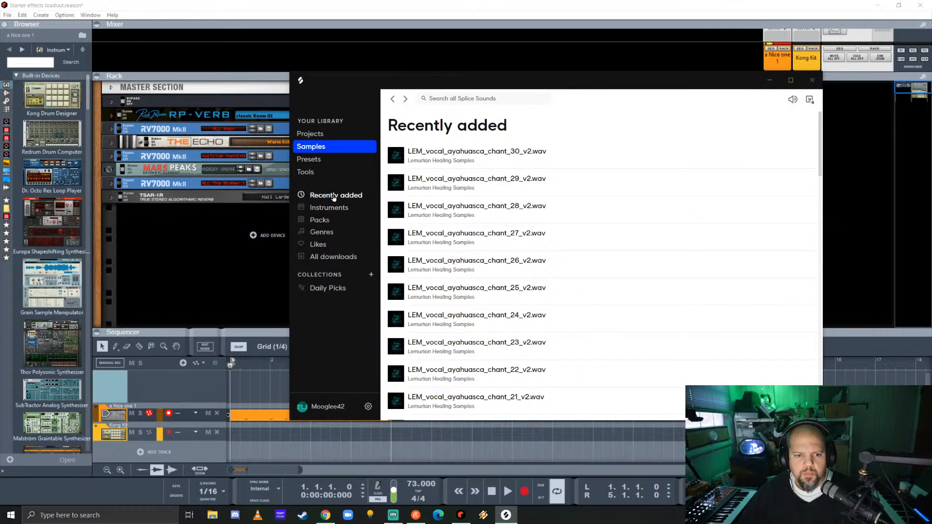
- Switch to Splice and search all of its sounds for "foley"
left_click(457, 100)
type("fol")
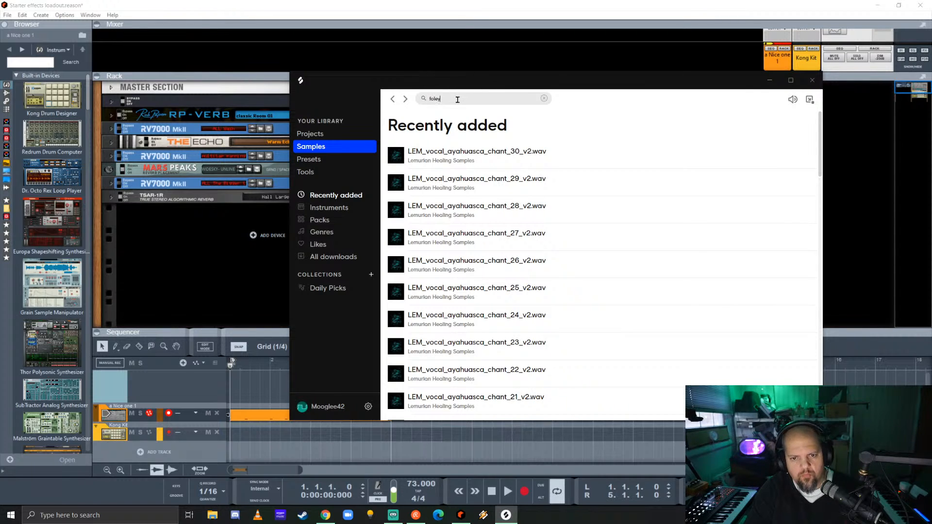
type("ey")
key("Return")
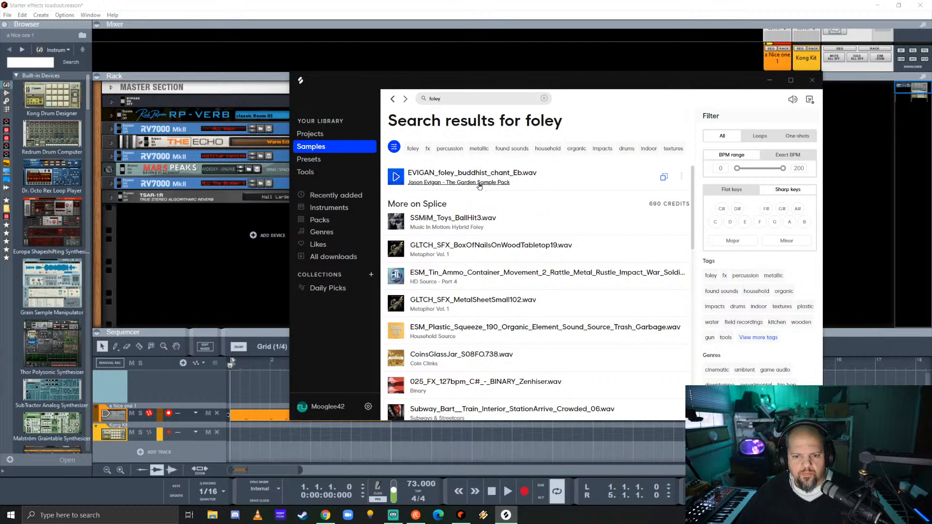
- Preview the BoxOfNailsOnWoodTabletop19 and Toys_BallHit3 samples, and open the Music In Motion: Hybrid Foley pack
left_click(395, 249)
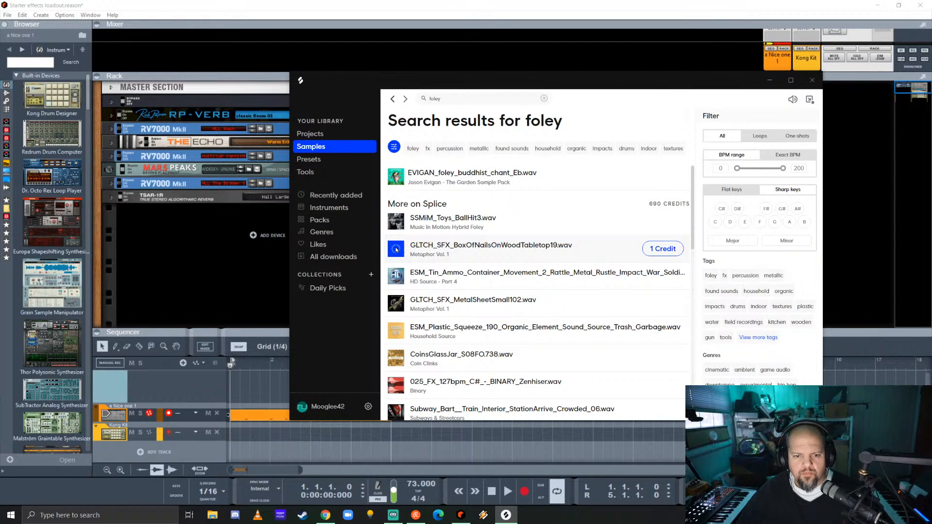
left_click(396, 222)
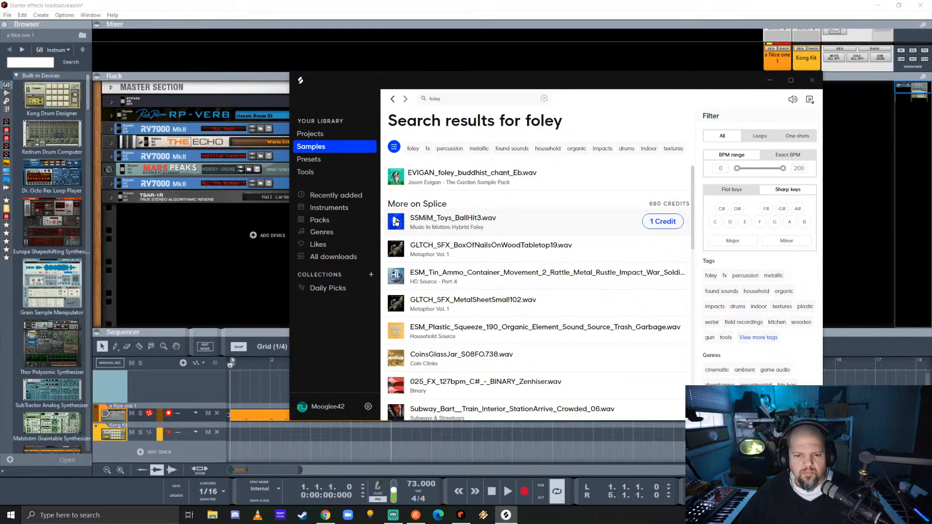
left_click(462, 227)
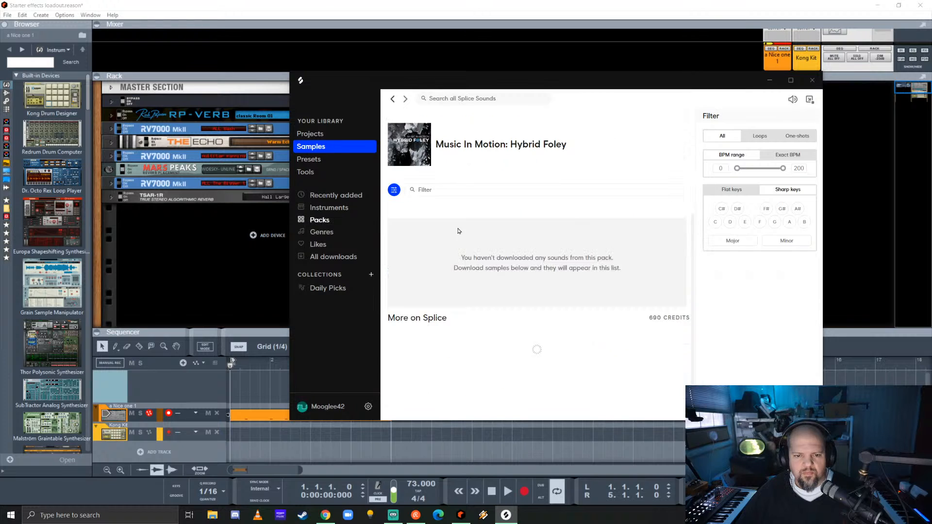
- Download SSMiM_Wood_Taps8.wav and SSMiM_Plastic_Rustle6.wav from the Hybrid Foley pack
scroll(398, 250, "down", 5)
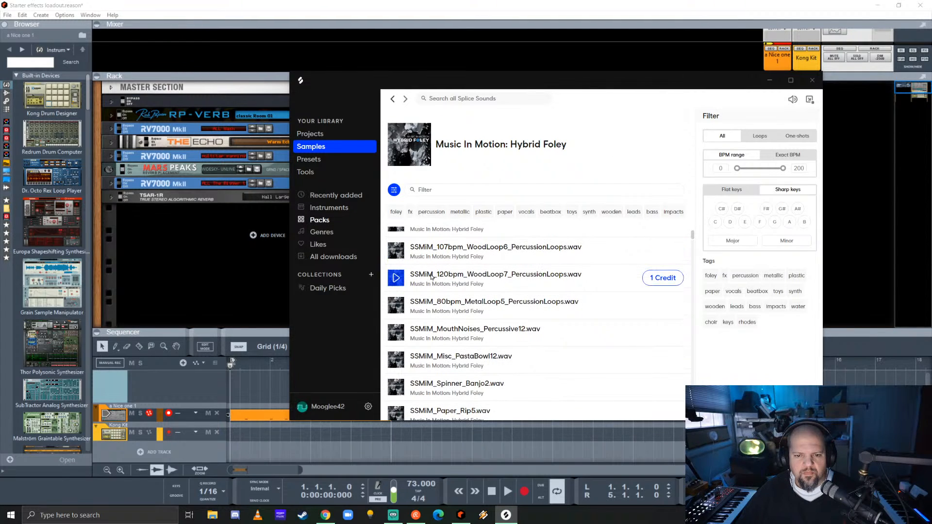
scroll(415, 288, "up", 4)
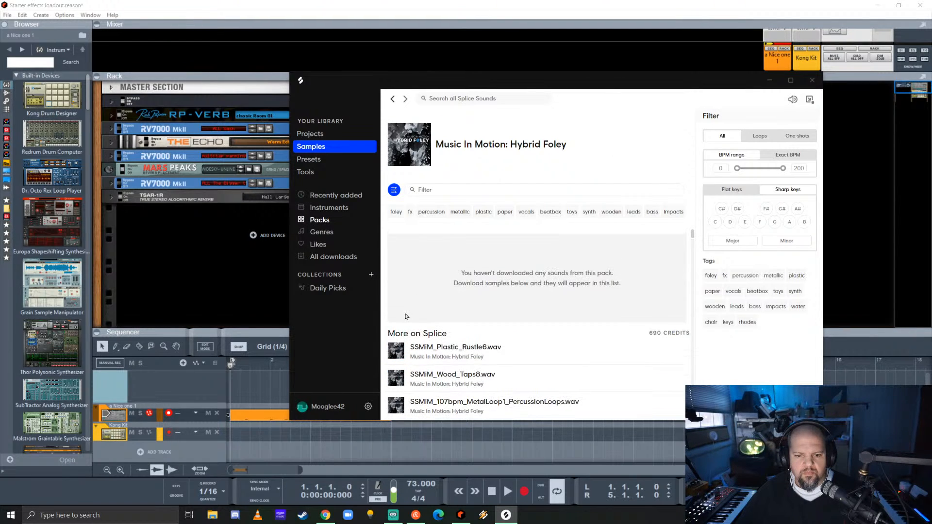
scroll(409, 312, "down", 2)
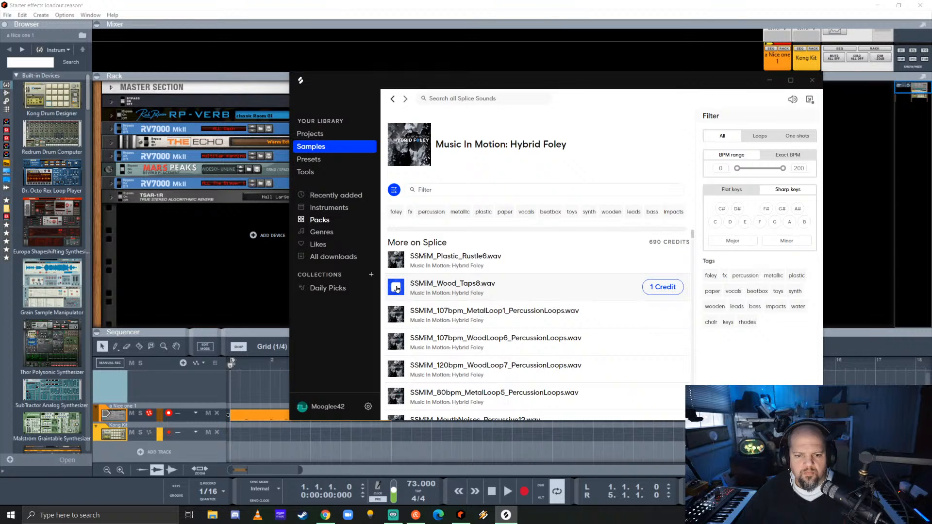
left_click(669, 287)
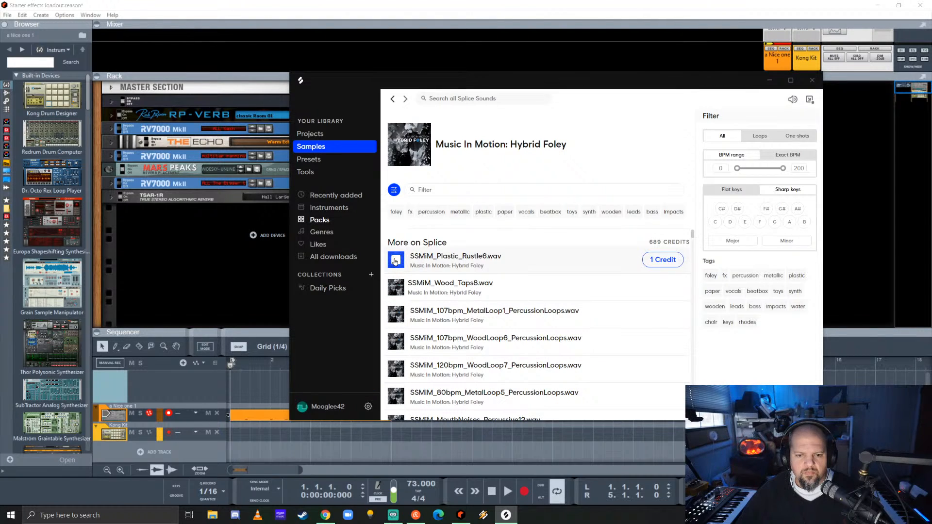
left_click(663, 261)
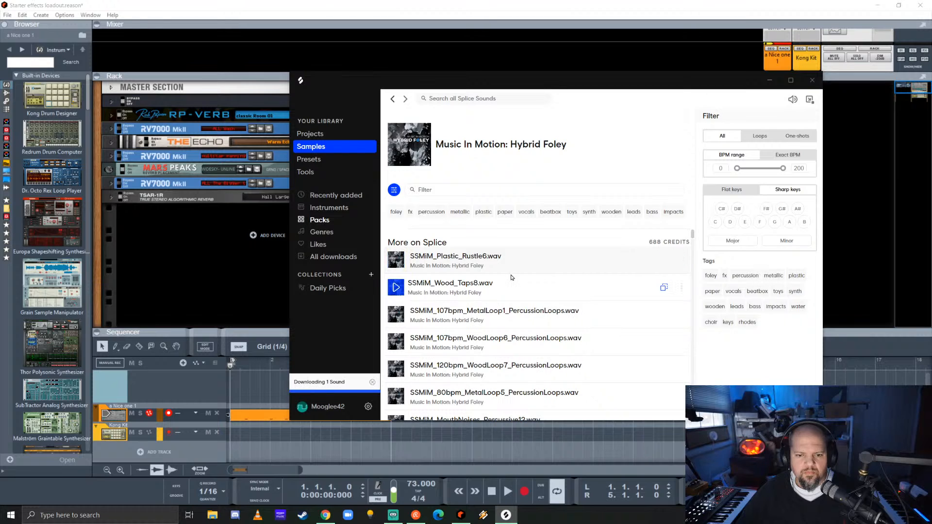
- Preview and download SSMiM_Wood_Rustle7.wav from the pack
scroll(511, 278, "down", 1)
scroll(511, 278, "down", 3)
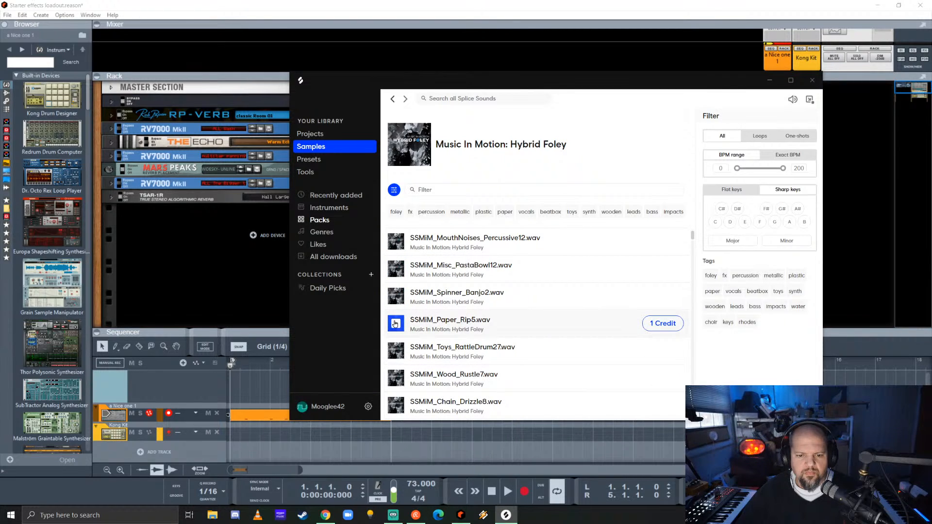
scroll(395, 311, "down", 2)
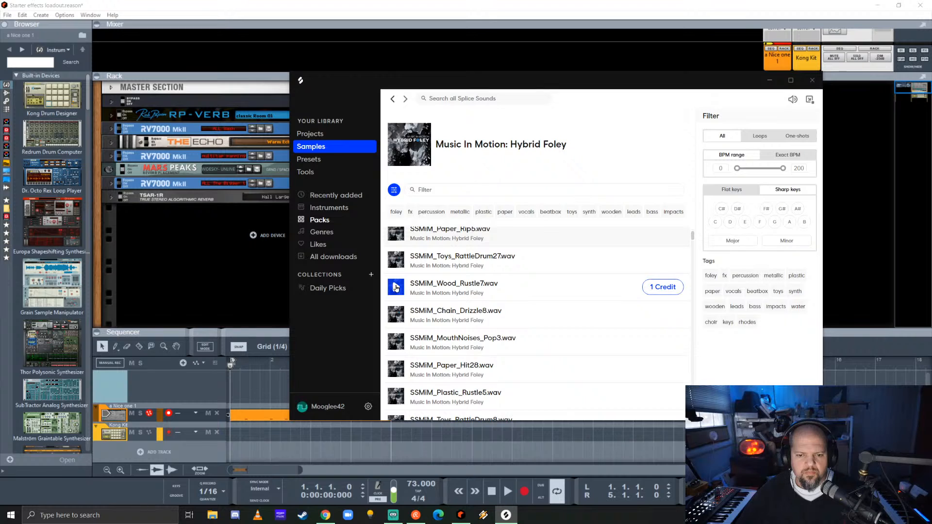
left_click(395, 287)
left_click(664, 288)
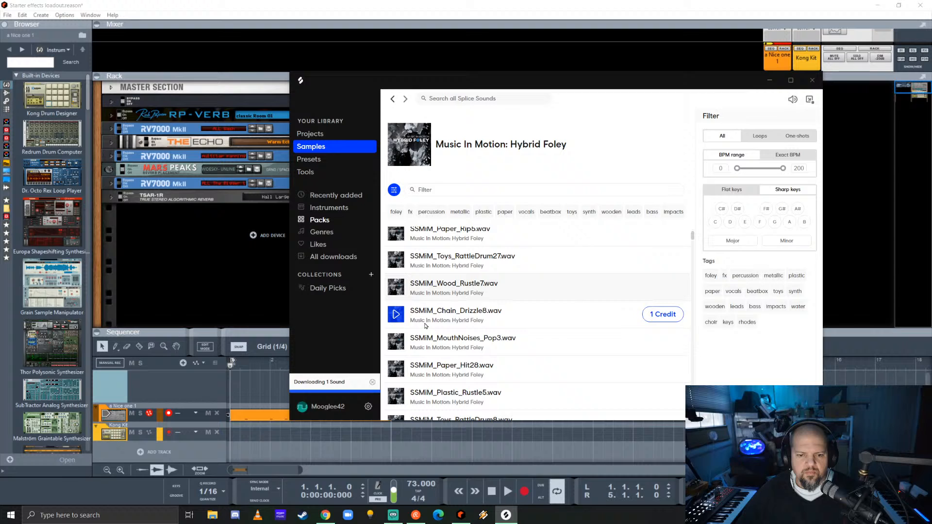
- Preview the Chain_Drizzle8, Paper_Hit28, Toys_RattleDrum8 and Plastic_Squeak13 samples, and download SSMiM_Wood_Taps13.wav
left_click(396, 314)
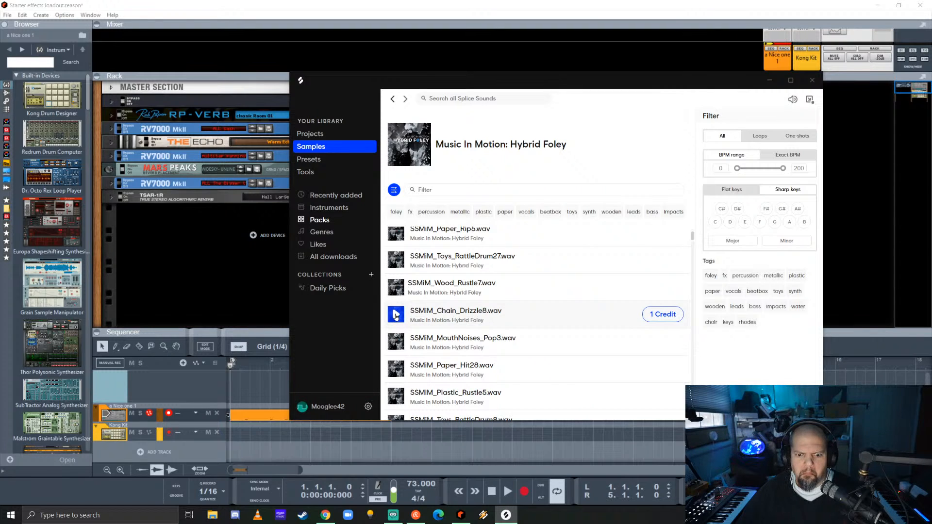
left_click(395, 368)
scroll(396, 359, "down", 3)
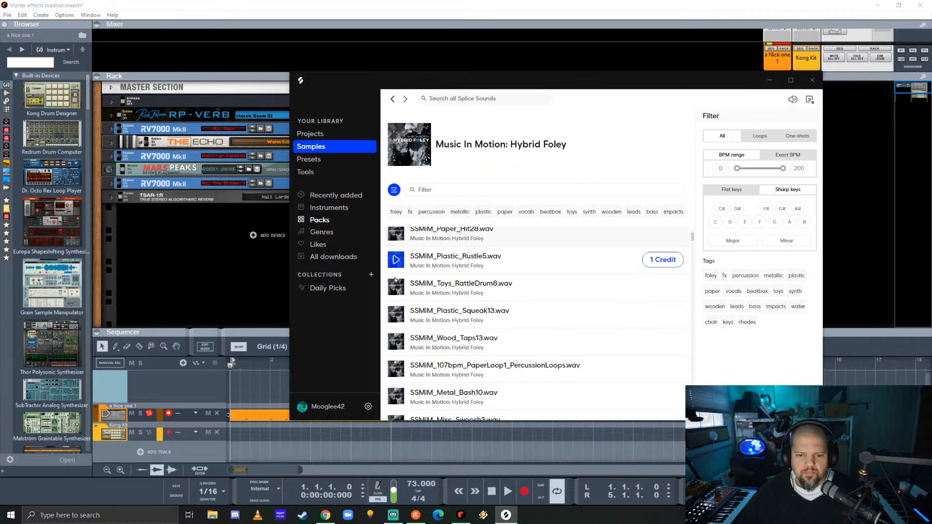
left_click(397, 289)
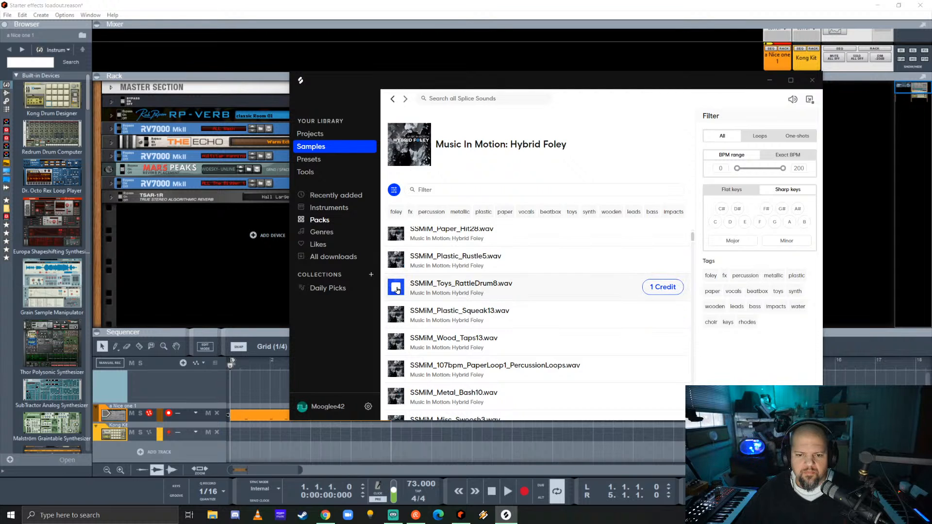
left_click(397, 314)
left_click(396, 343)
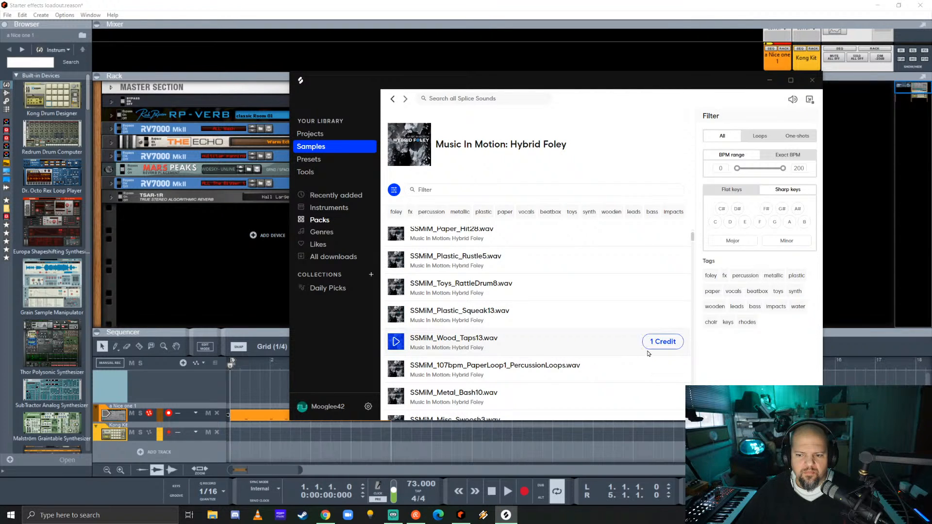
left_click(663, 342)
- Preview and download SSMiM_Metal_Beat7.wav further down the pack
scroll(486, 301, "down", 4)
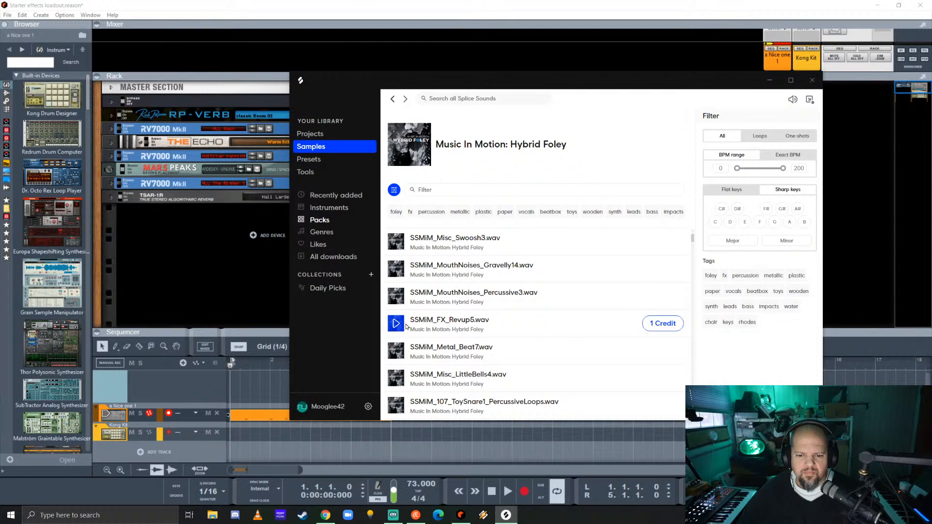
left_click(397, 351)
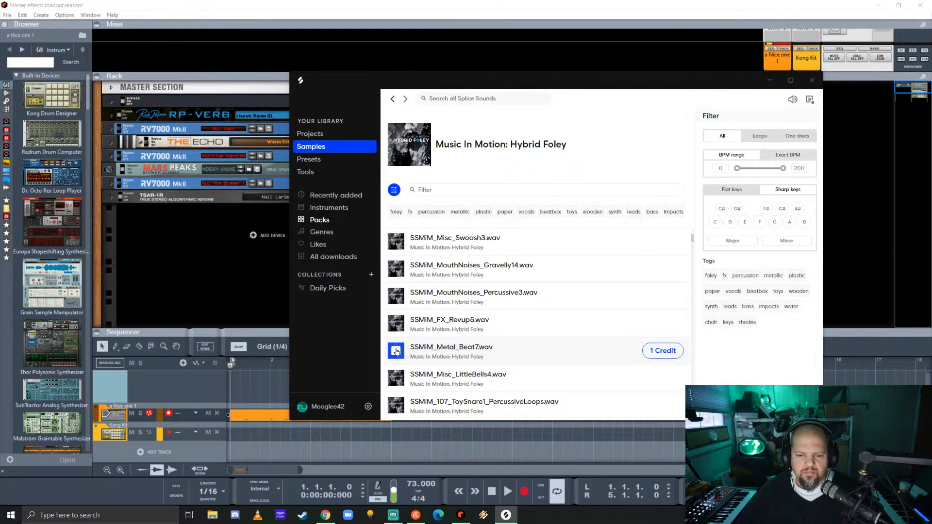
left_click(663, 350)
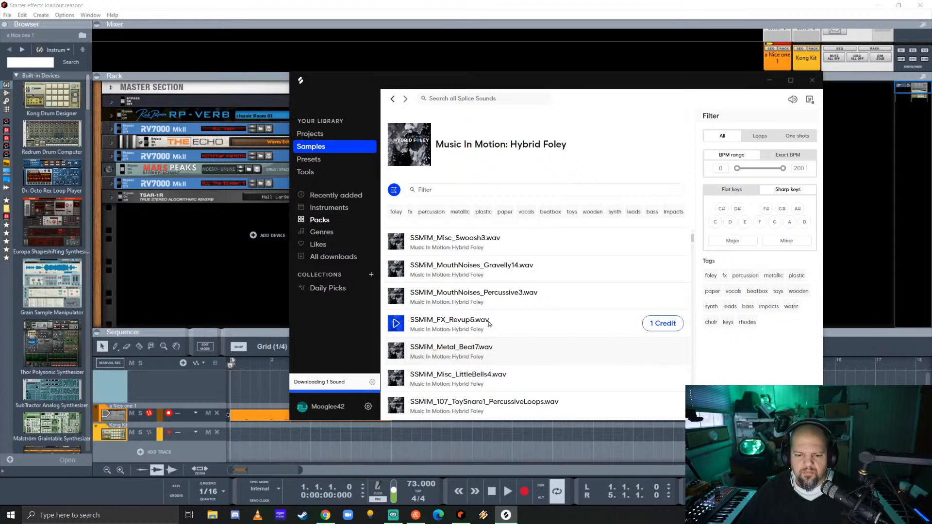
- Preview samples including Paper_PizzaBase4, Wood_Rustle6 and Paper_Scrunch10, and download SSMiM_Misc_PastaBowl13.wav
scroll(485, 305, "down", 2)
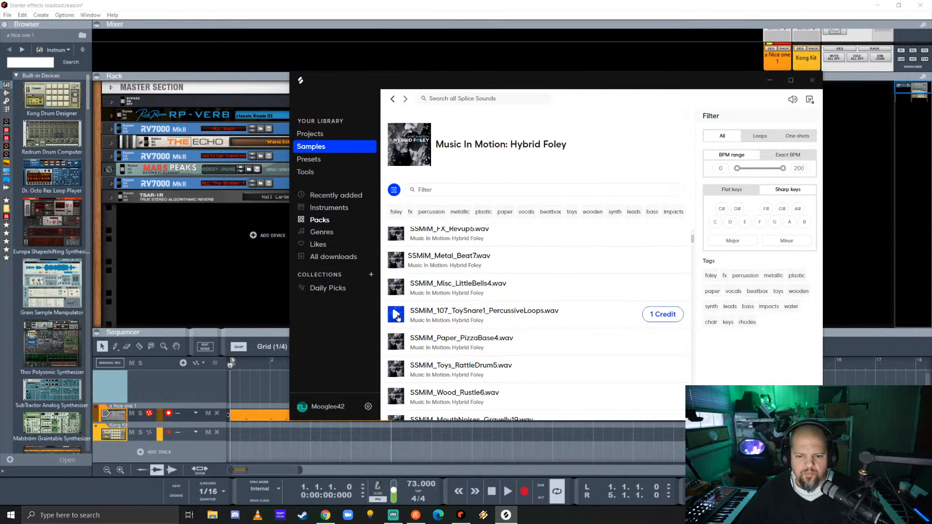
left_click(396, 343)
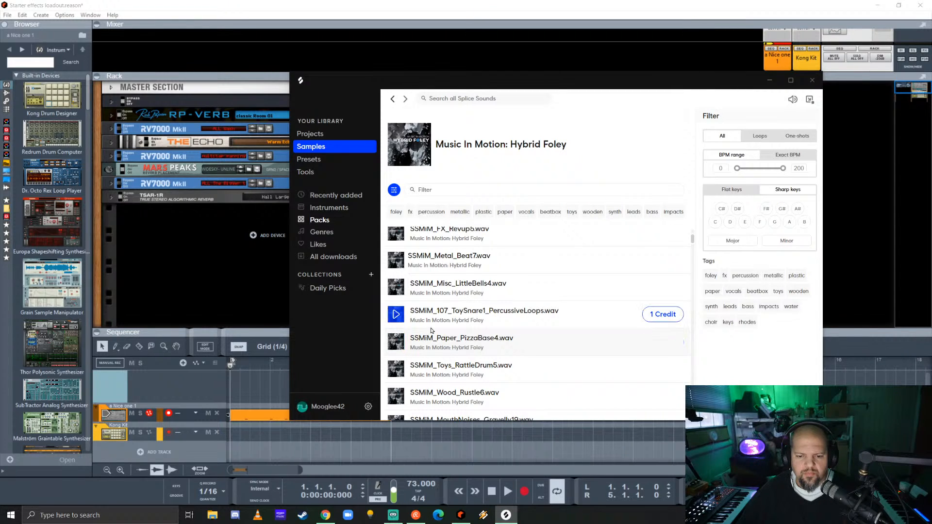
scroll(396, 344, "down", 3)
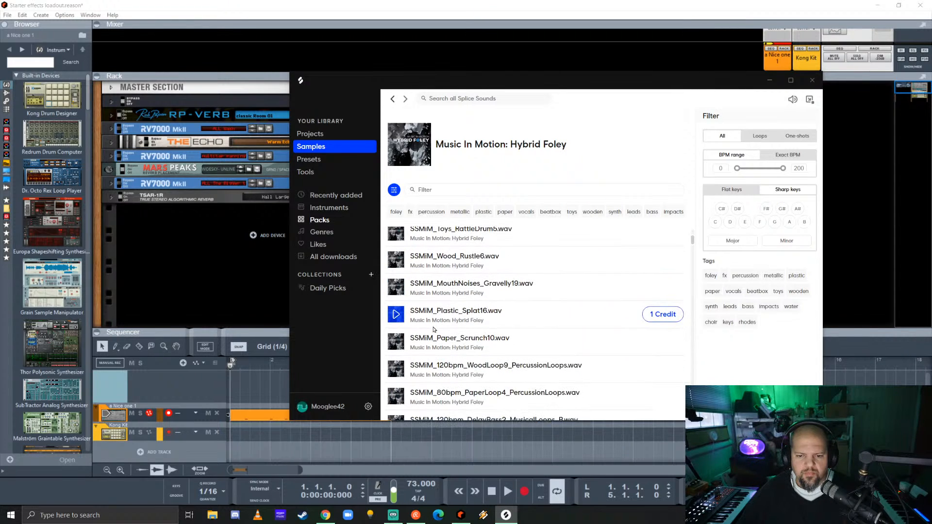
left_click(397, 261)
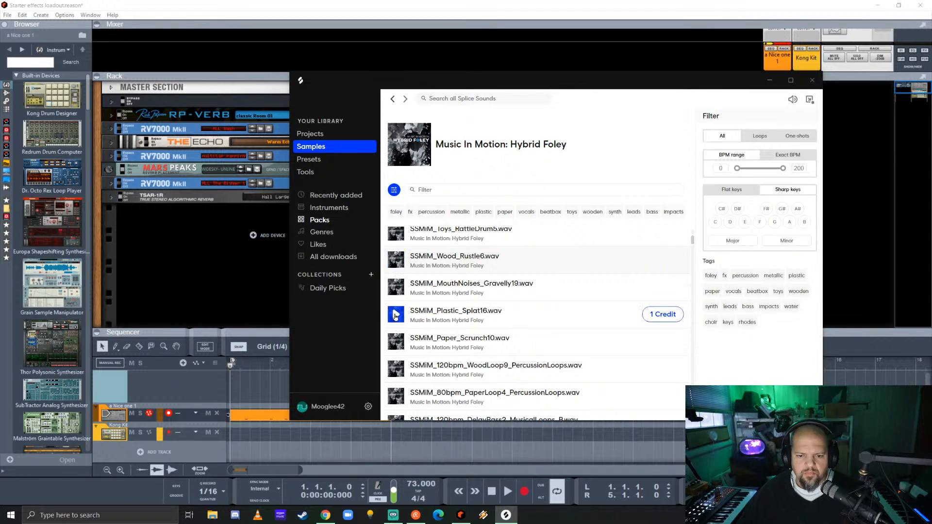
left_click(396, 343)
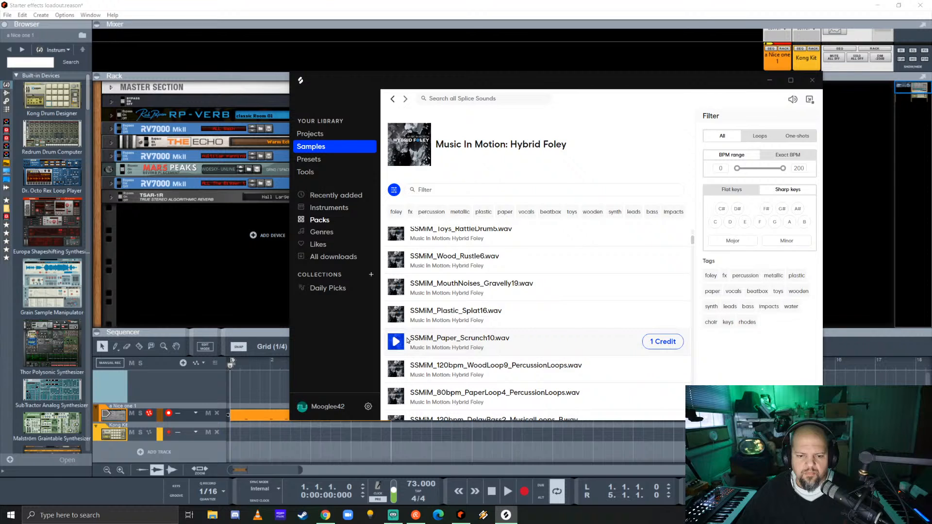
scroll(462, 334, "down", 2)
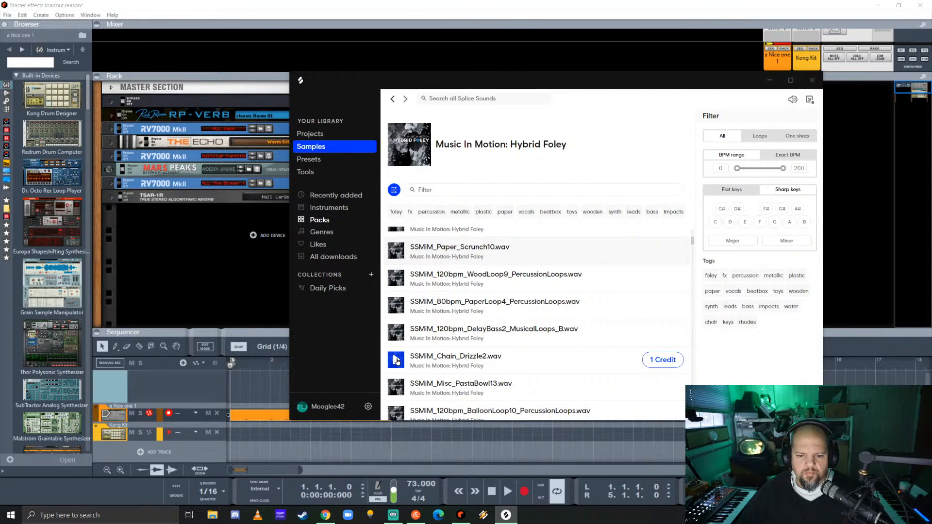
scroll(399, 362, "down", 3)
scroll(399, 362, "up", 1)
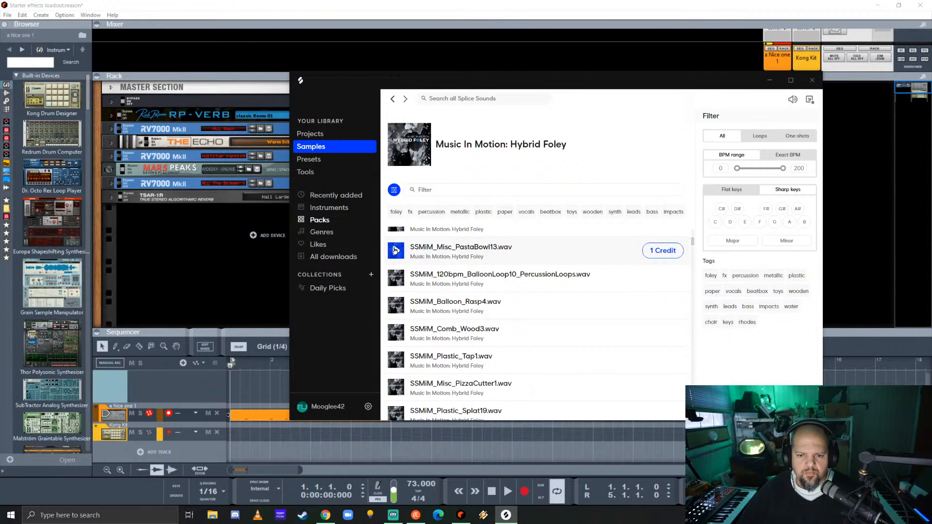
left_click(669, 251)
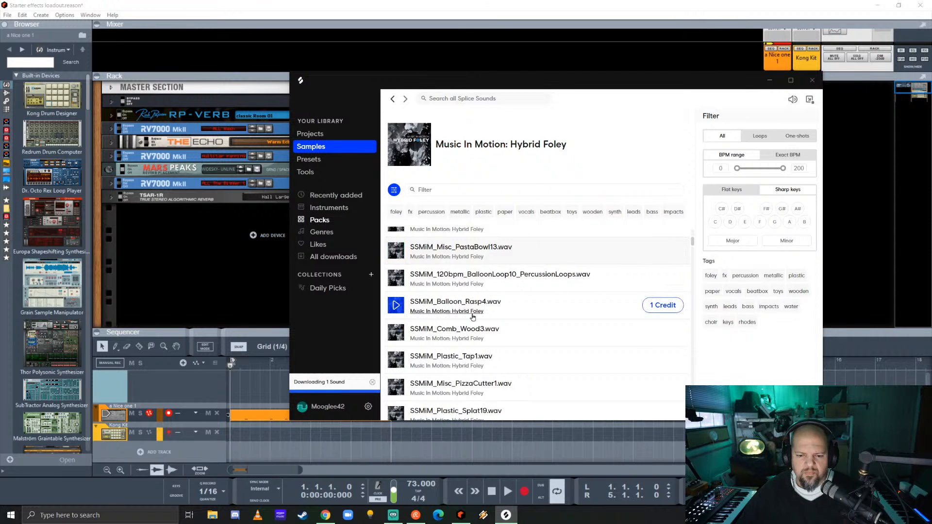
- Download SSMiM_Plastic_Tap1.wav from the pack
scroll(473, 311, "down", 3)
scroll(396, 276, "up", 1)
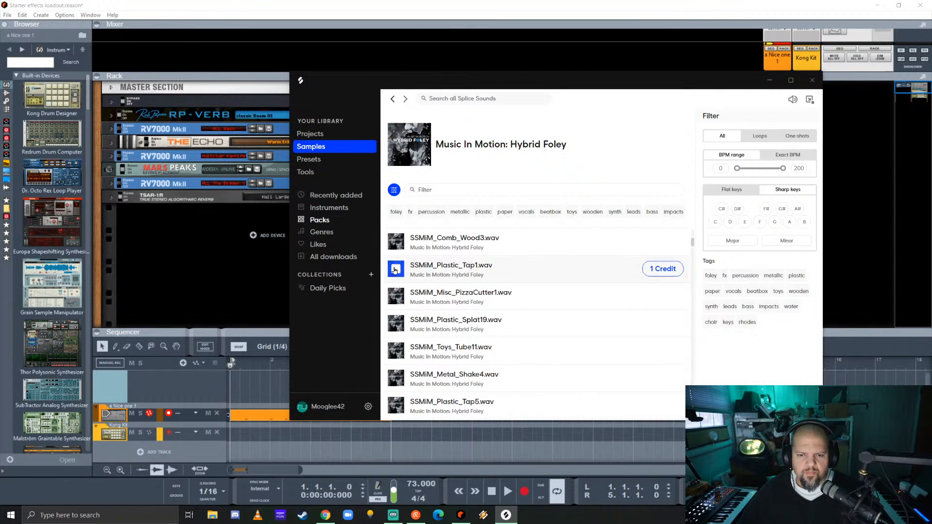
left_click(668, 269)
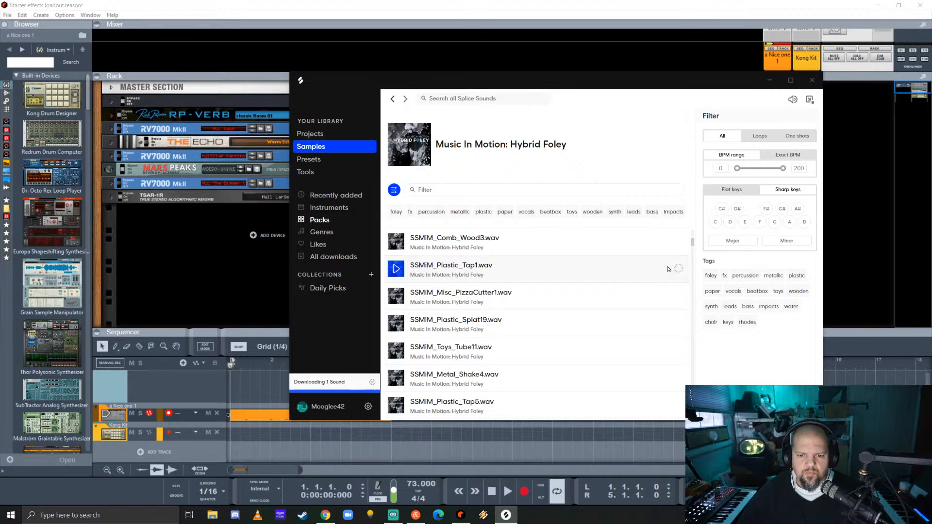
- Preview the Comb_Wood3 and Misc_PizzaCutter1 samples, and download SSMiM_Plastic_Splat19.wav
left_click(396, 241)
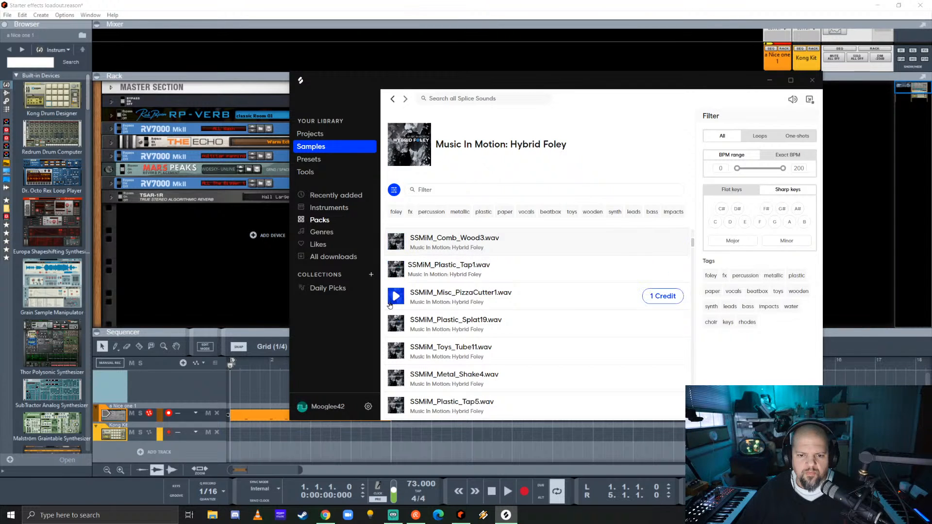
left_click(396, 297)
left_click(396, 324)
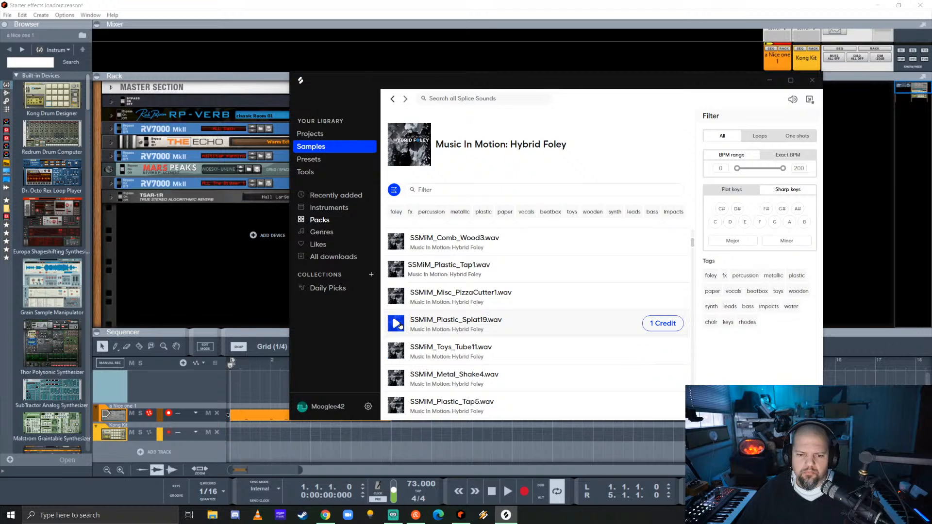
left_click(398, 323)
left_click(672, 323)
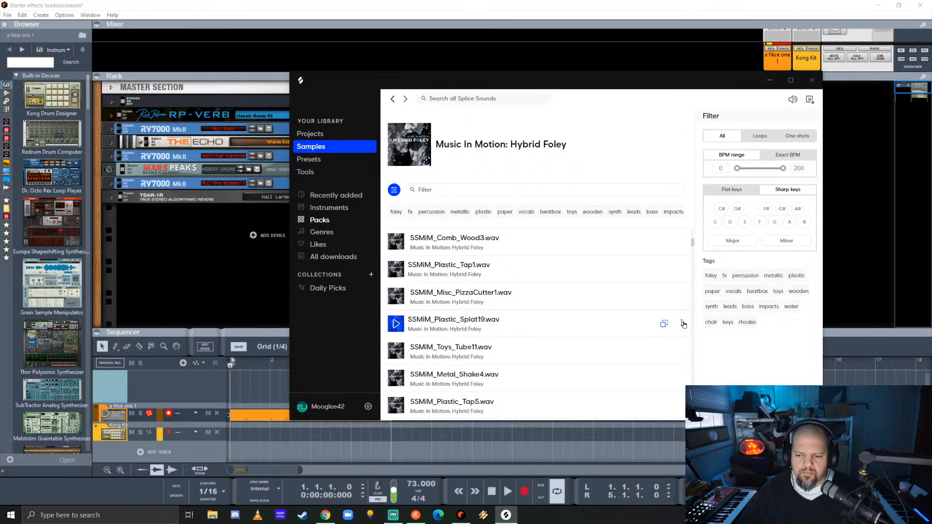
- Show SSMiM_Plastic_Splat19.wav in its SSMiM_Plastic folder on disk and move that folder window off to the second screen
left_click(681, 323)
left_click(645, 360)
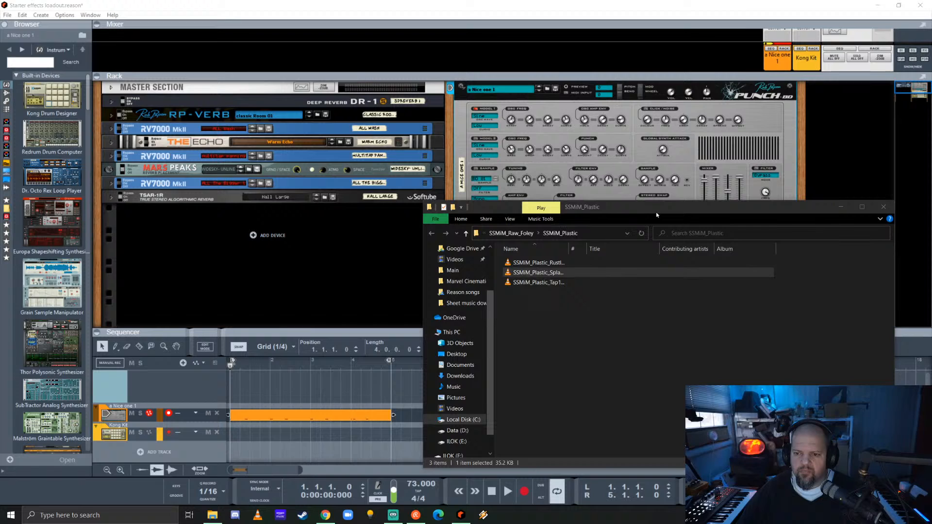
left_click_drag(657, 213, 931, 186)
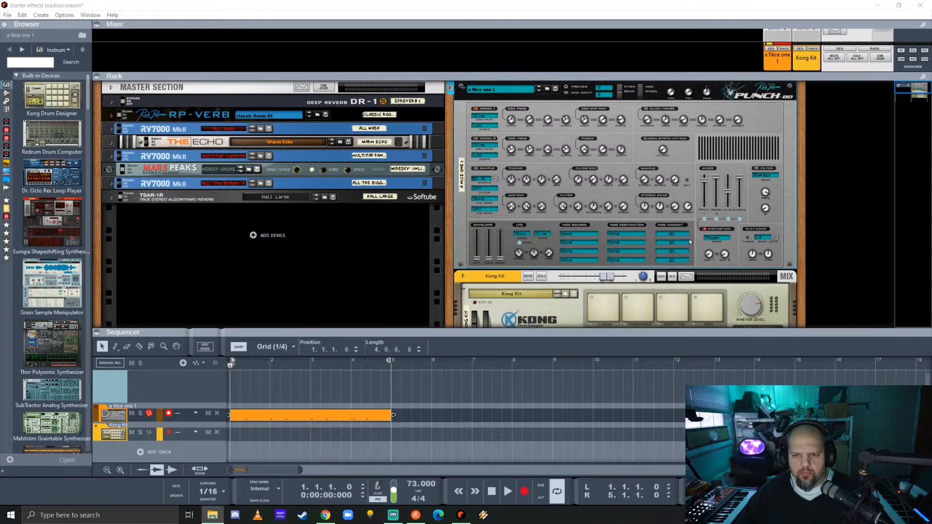
- Reset the Kong Kit drum device in the rack to its initial patch
scroll(689, 242, "down", 5)
right_click(530, 209)
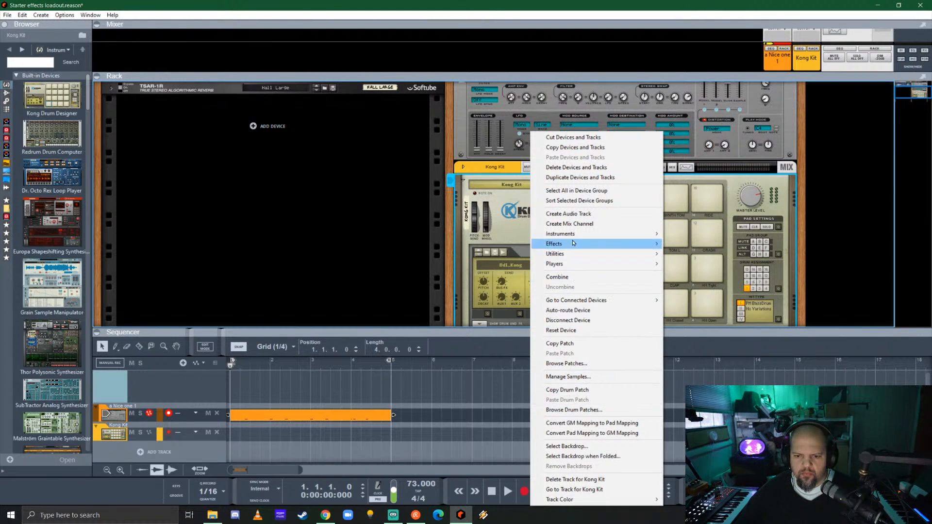
left_click(566, 330)
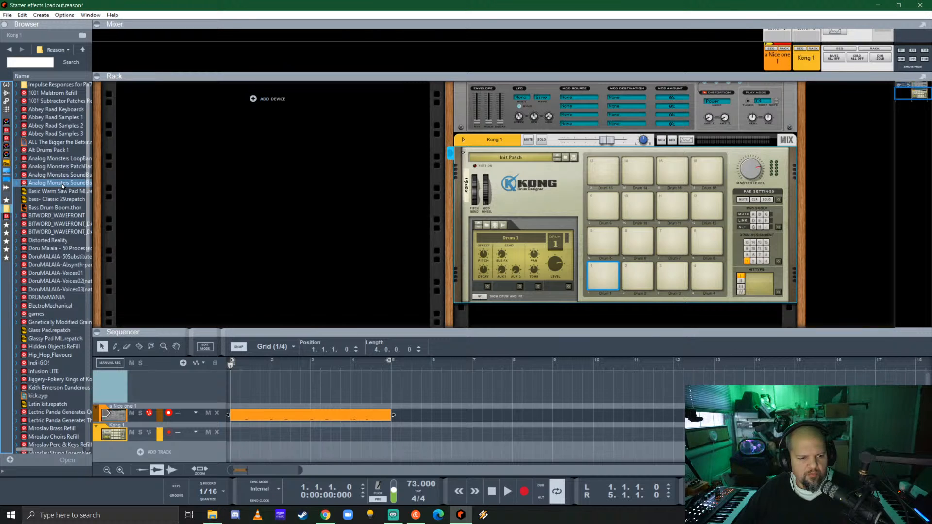
- Open the Hidden Objects ReFill in the browser and list its contents by name in ascending order
double_click(54, 347)
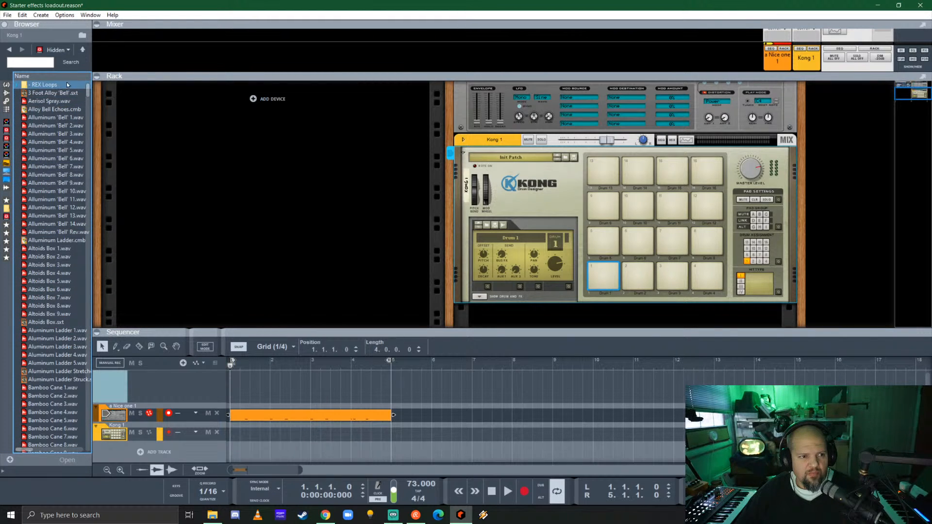
left_click(46, 78)
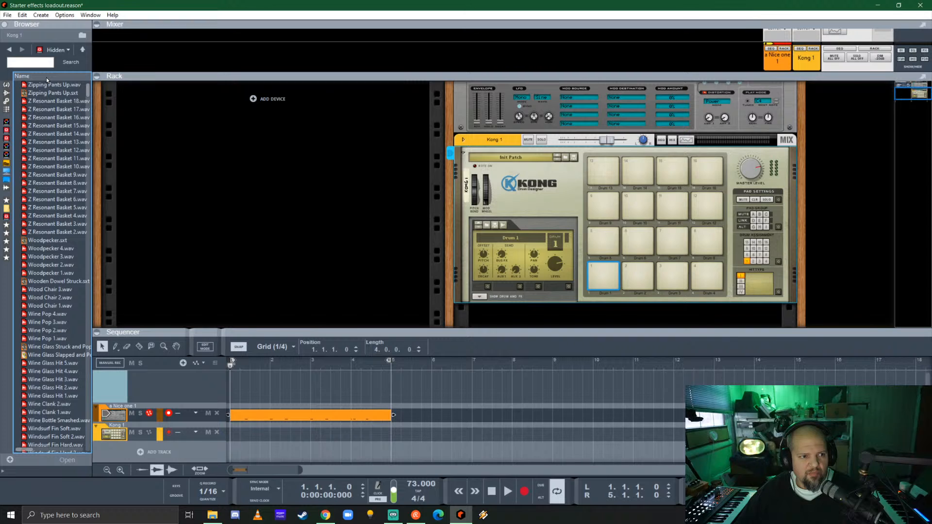
left_click(45, 77)
- Audition the Altoids Box and Alluminum 'Bell' samples, and load Alluminum 'Bell' 13.wav onto Kong's pad 9
left_click(71, 126)
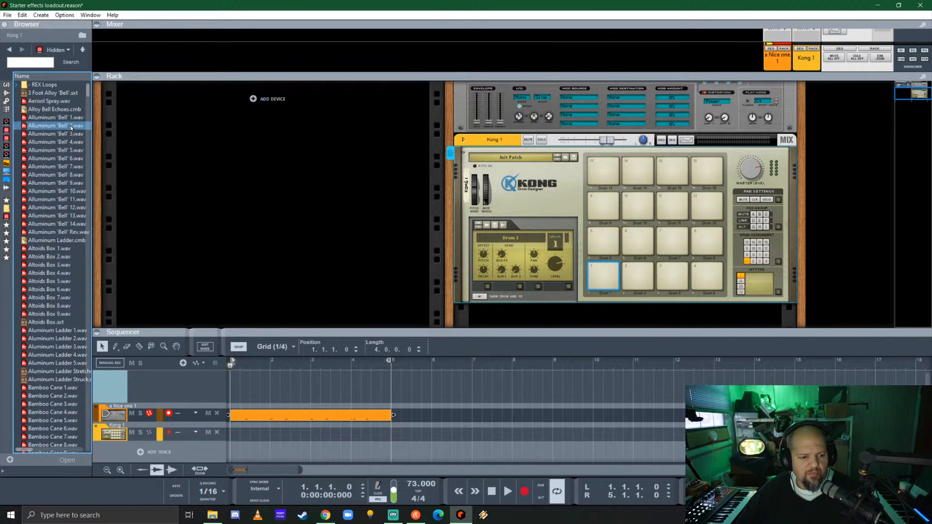
scroll(71, 128, "down", 8)
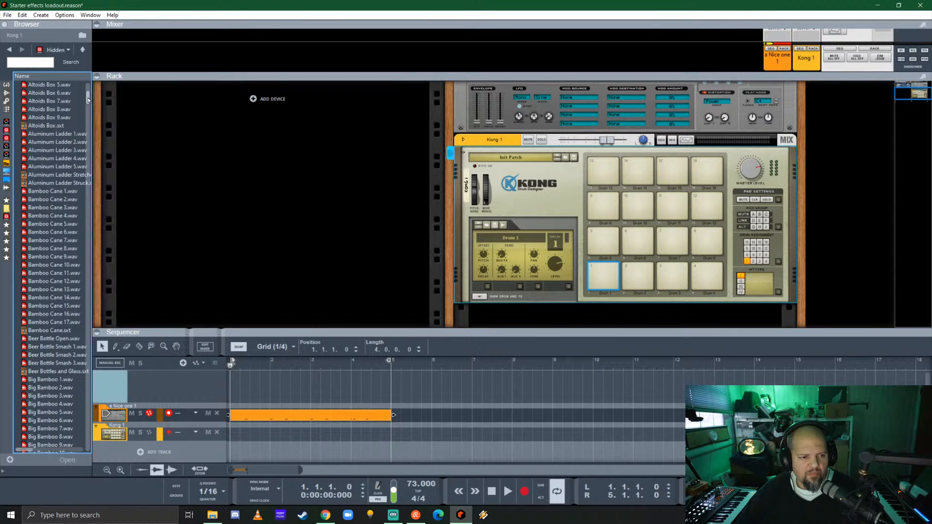
left_click(51, 101)
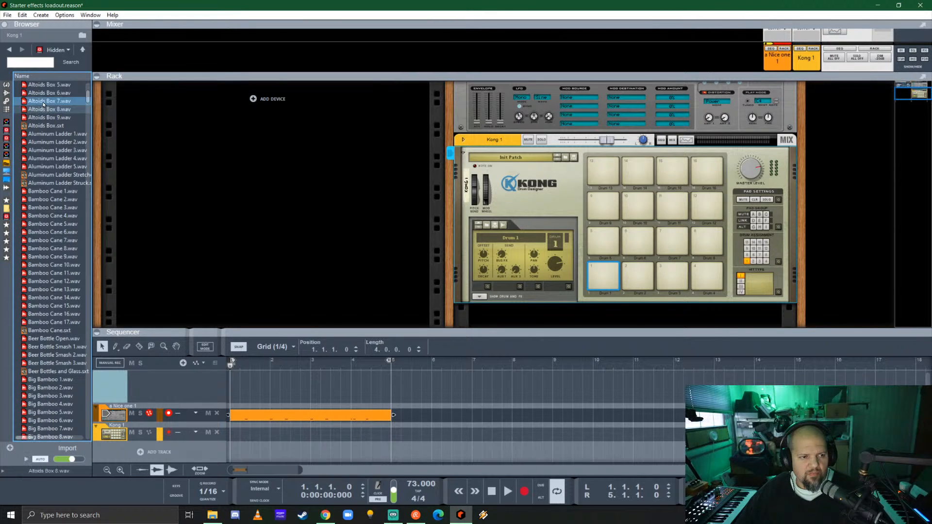
scroll(49, 115, "up", 3)
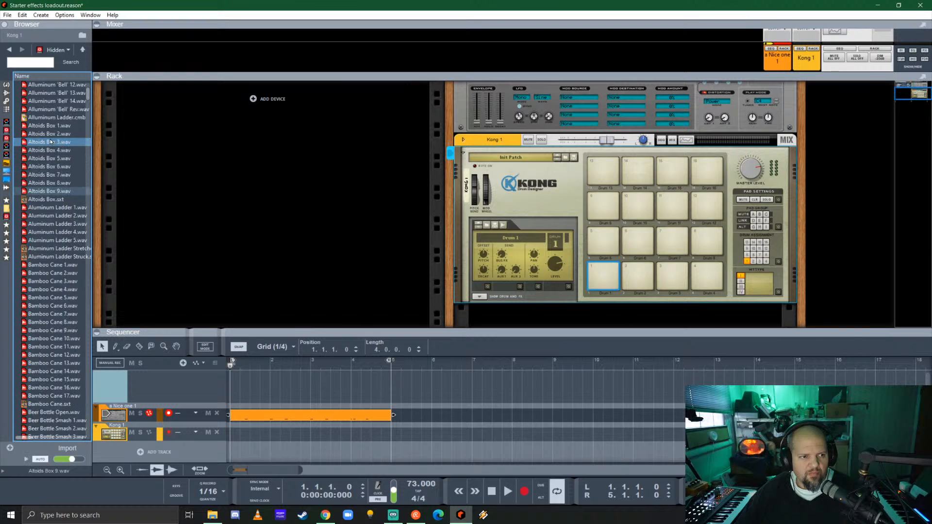
left_click(52, 134)
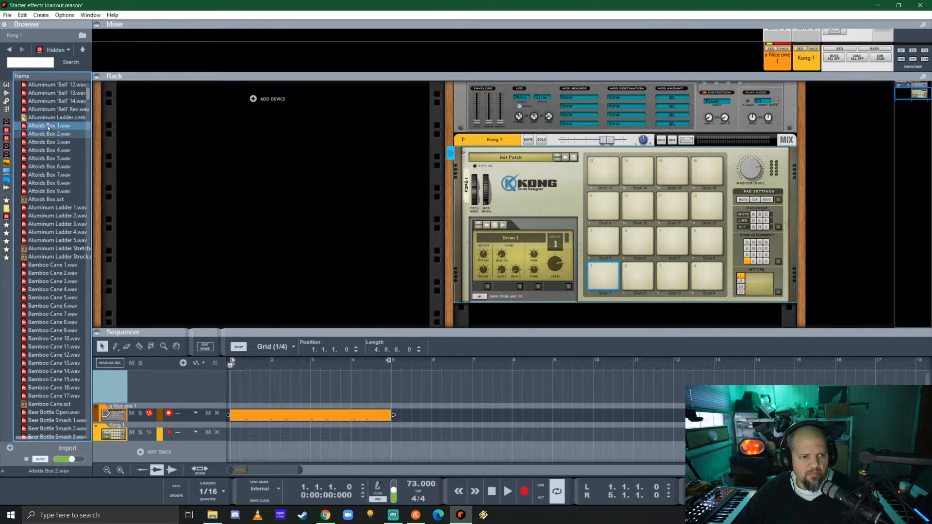
left_click(45, 101)
left_click(45, 95)
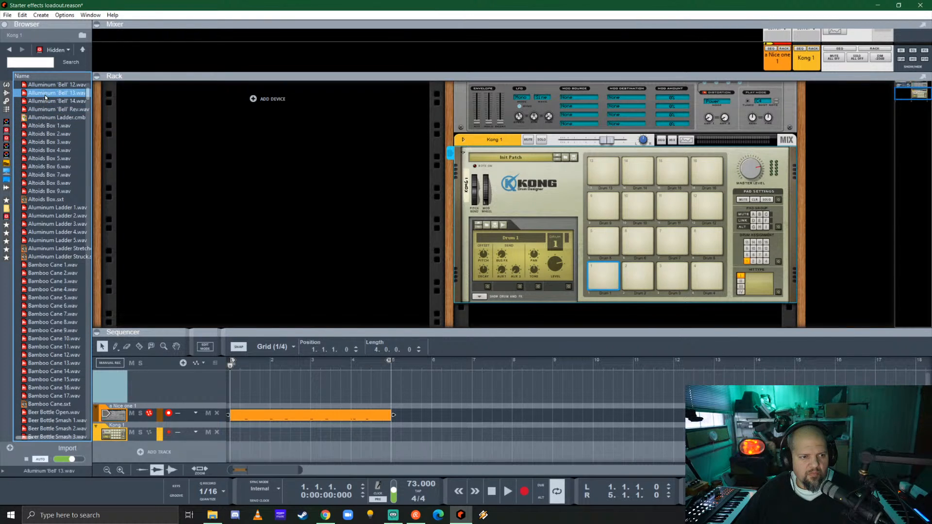
left_click(45, 86)
left_click(49, 103)
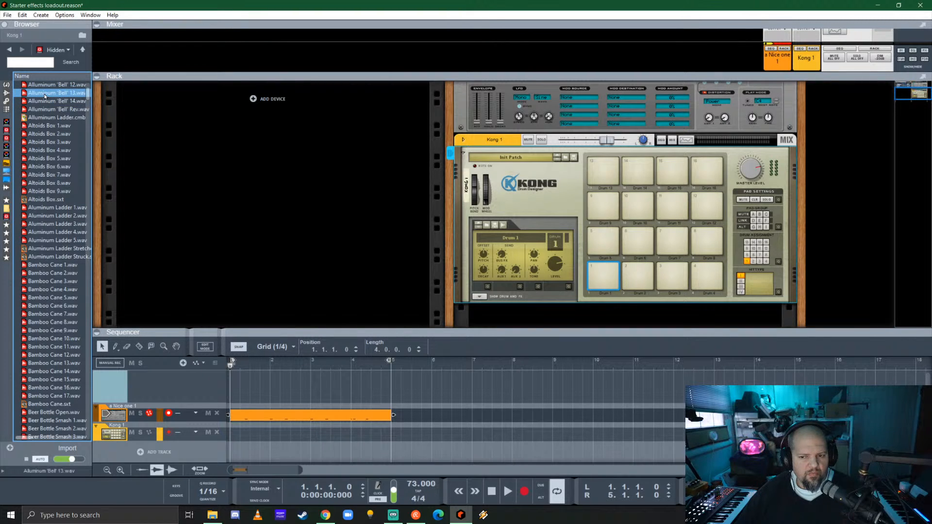
left_click_drag(443, 263, 597, 213)
- Compare the Aluminum Ladder samples by ear and load Aluminum Ladder 3.wav onto Kong's pad 10
scroll(74, 202, "down", 3)
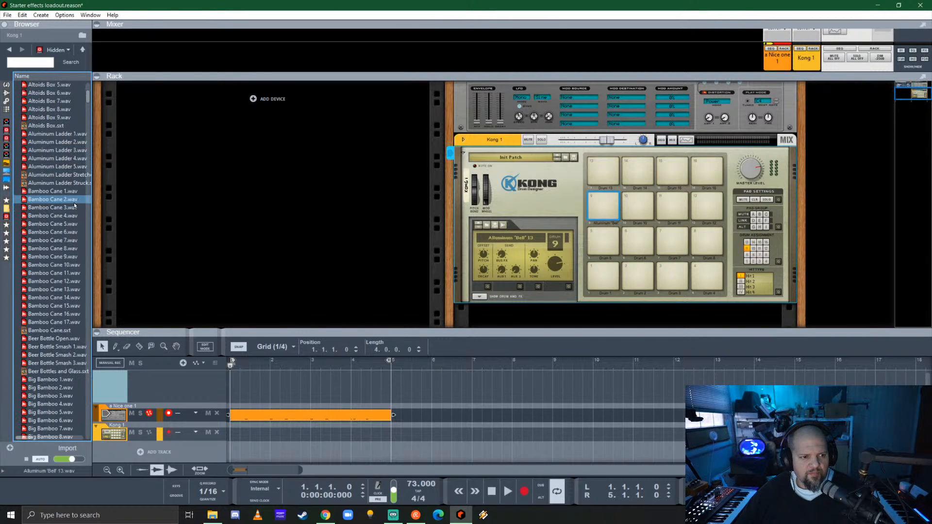
left_click(55, 142)
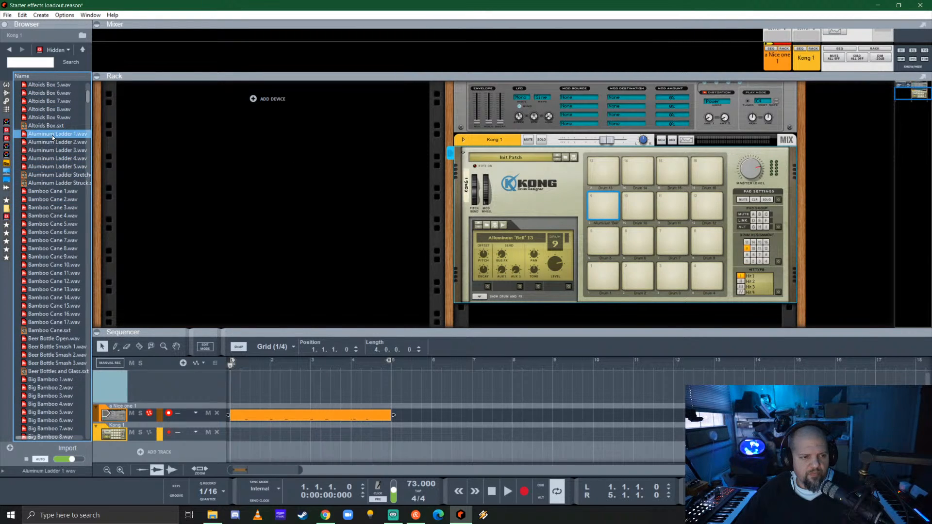
left_click(51, 151)
left_click(51, 159)
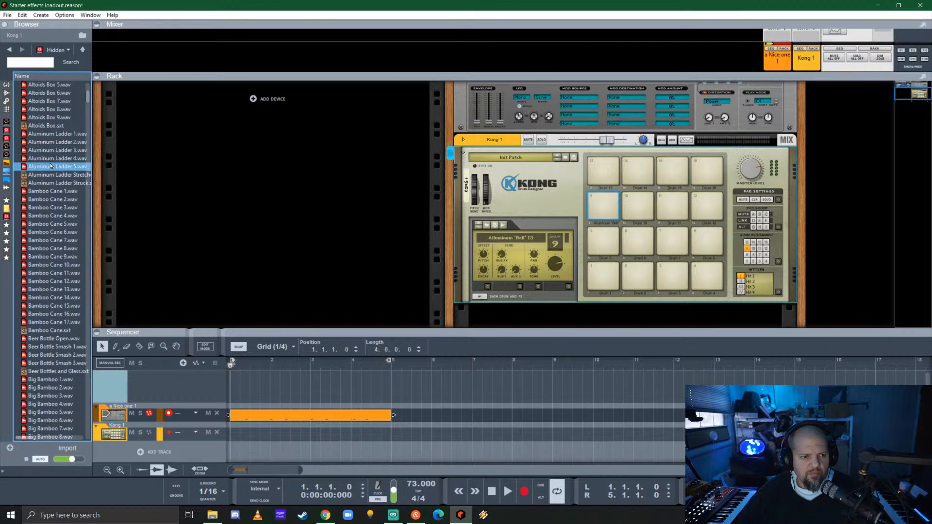
left_click(51, 151)
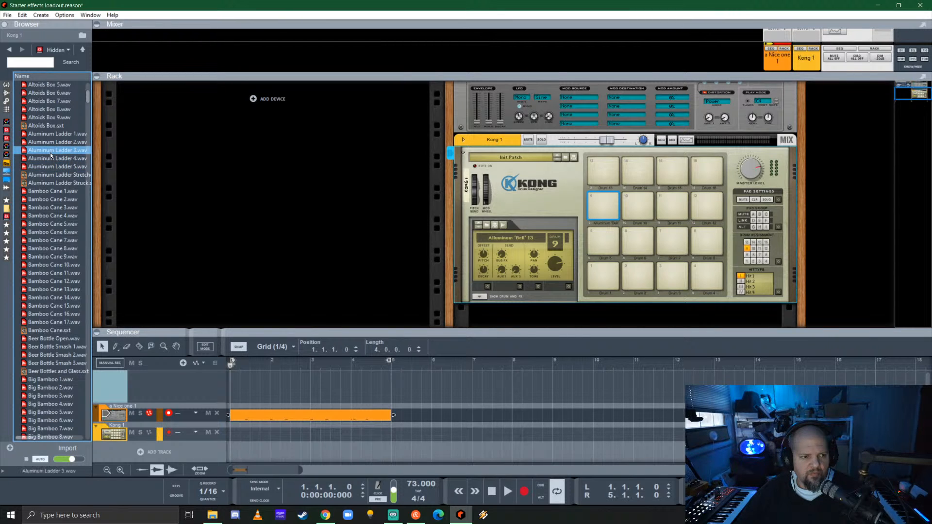
left_click(51, 158)
left_click(51, 152)
left_click(51, 158)
left_click(52, 151)
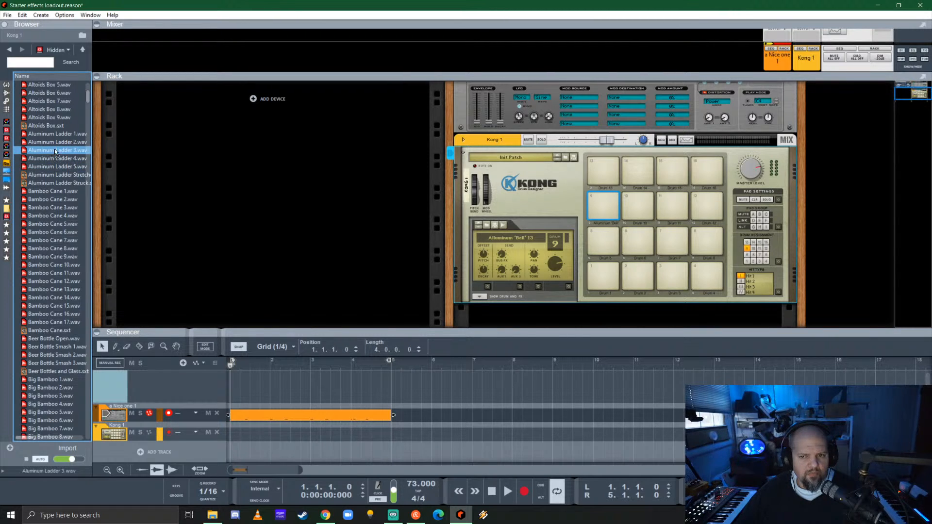
left_click_drag(56, 151, 639, 205)
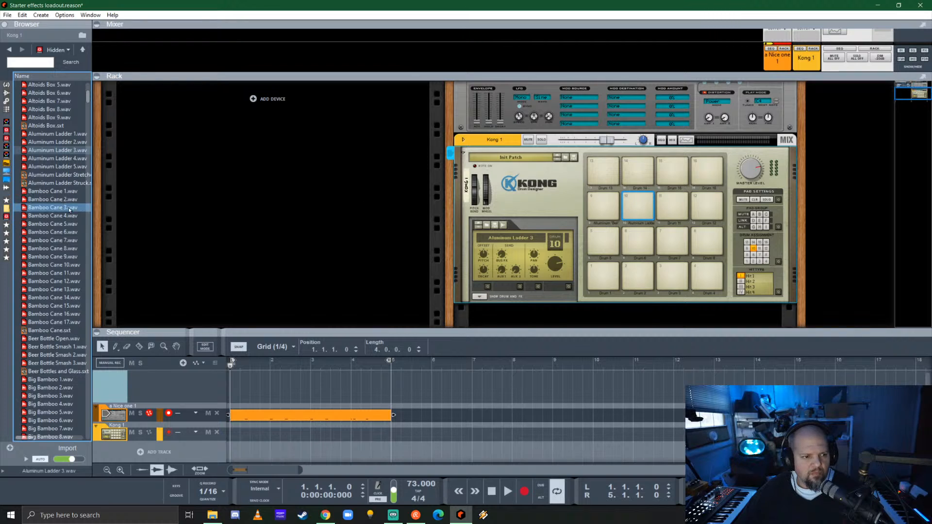
- Audition Bamboo Cane and Big Bamboo samples, and load Big Bamboo 7.wav onto Kong's pad 11
left_click(62, 215)
scroll(57, 191, "down", 5)
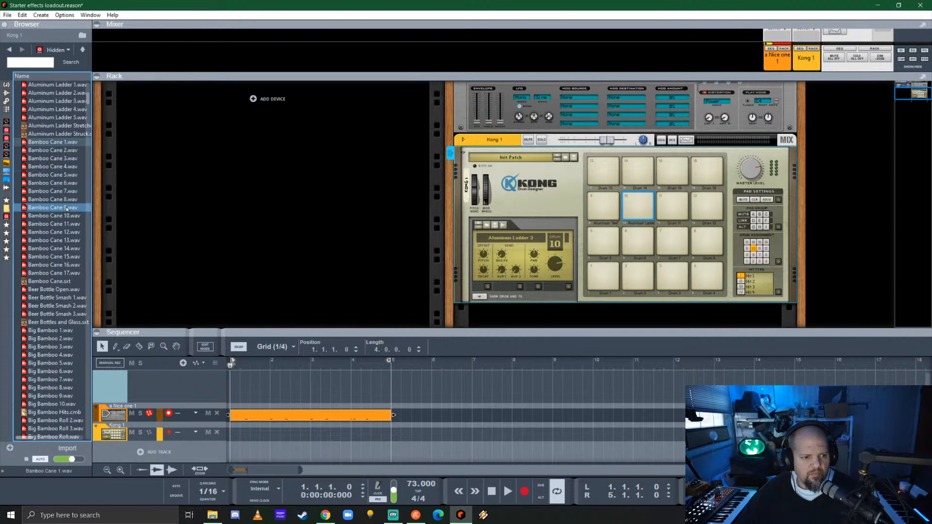
left_click(56, 282)
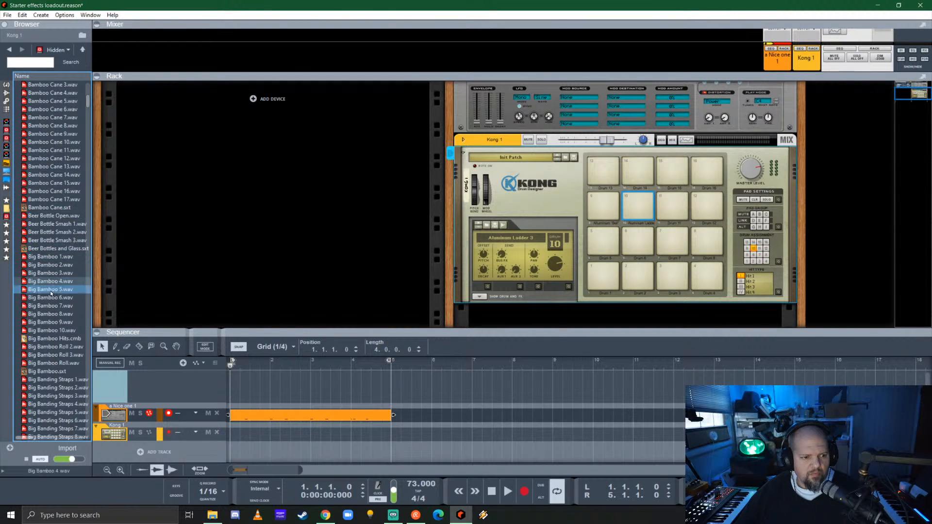
left_click(50, 315)
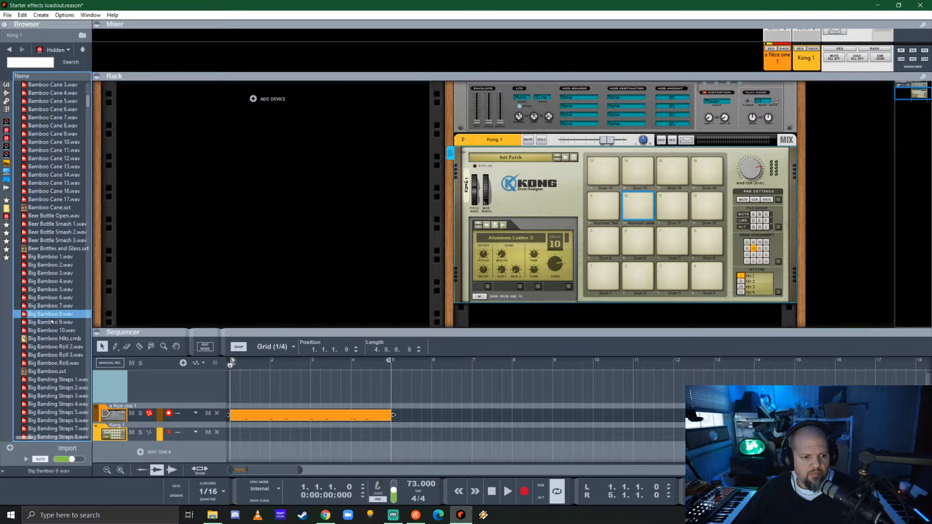
left_click(49, 322)
left_click(47, 331)
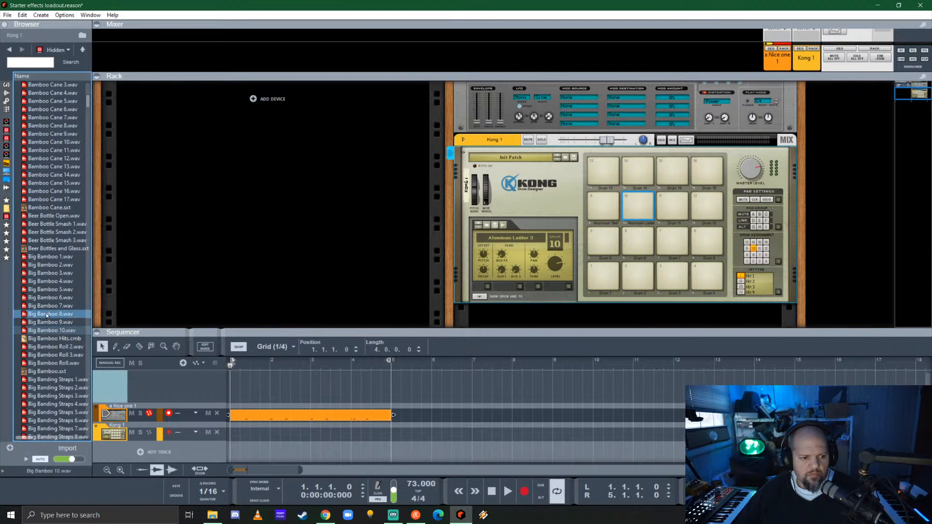
left_click_drag(47, 305, 672, 208)
- Audition the Big Bamboo Roll, Big Banding Straps, Big Pot, Big Steel Straps and Bobble Head Chicken samples
scroll(49, 282, "down", 5)
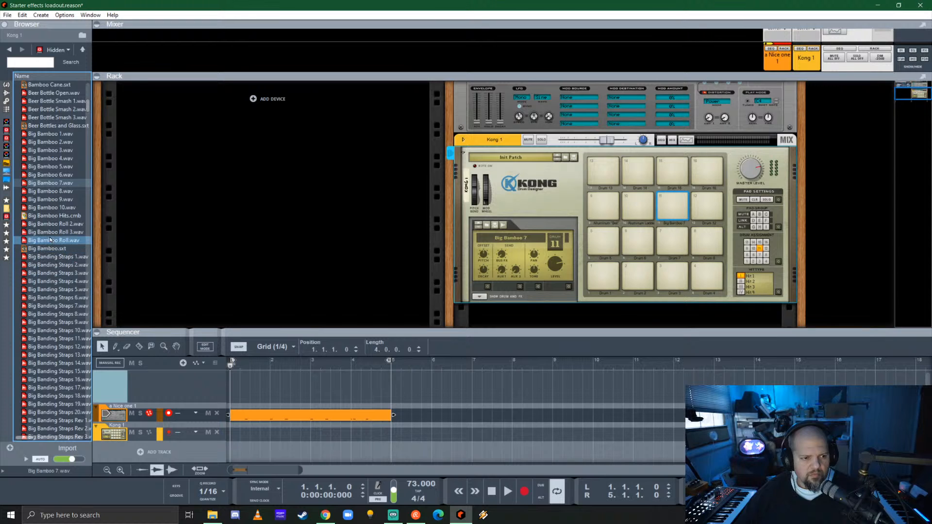
left_click(50, 232)
left_click(56, 266)
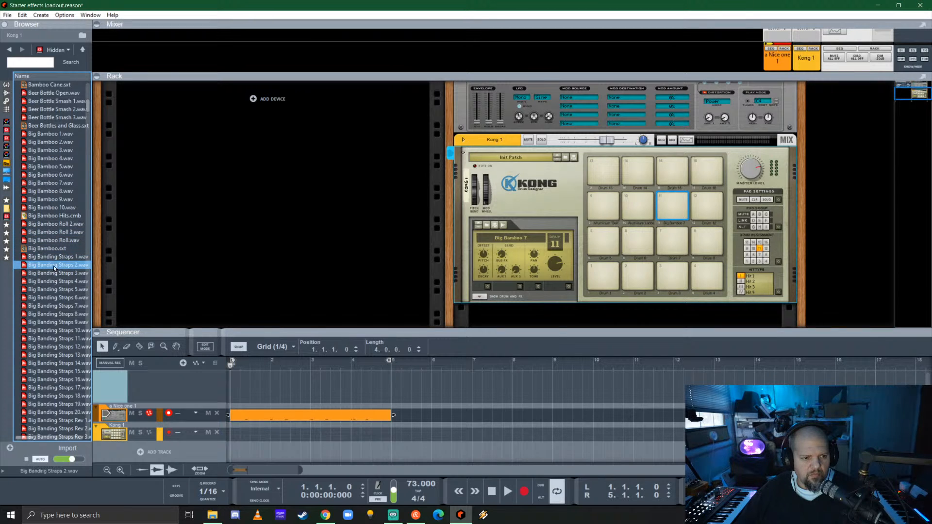
left_click(55, 281)
scroll(55, 277, "down", 10)
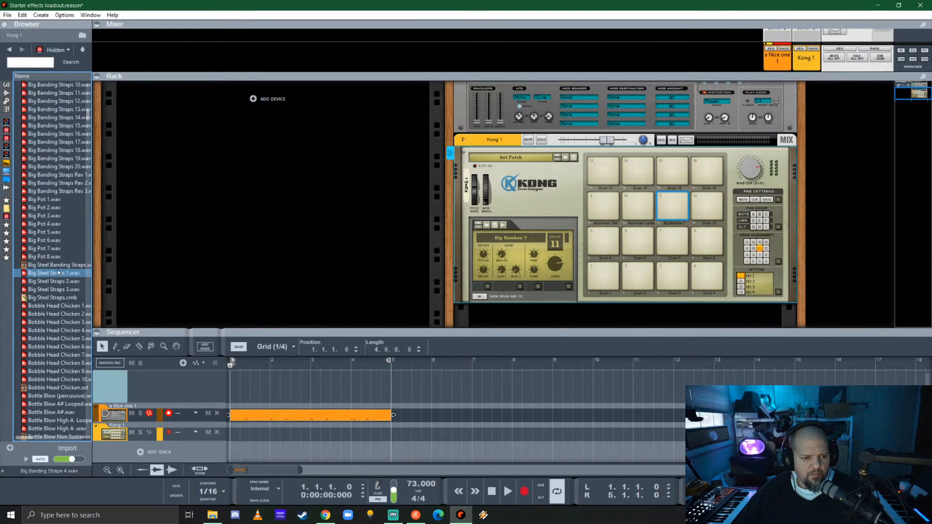
left_click(49, 256)
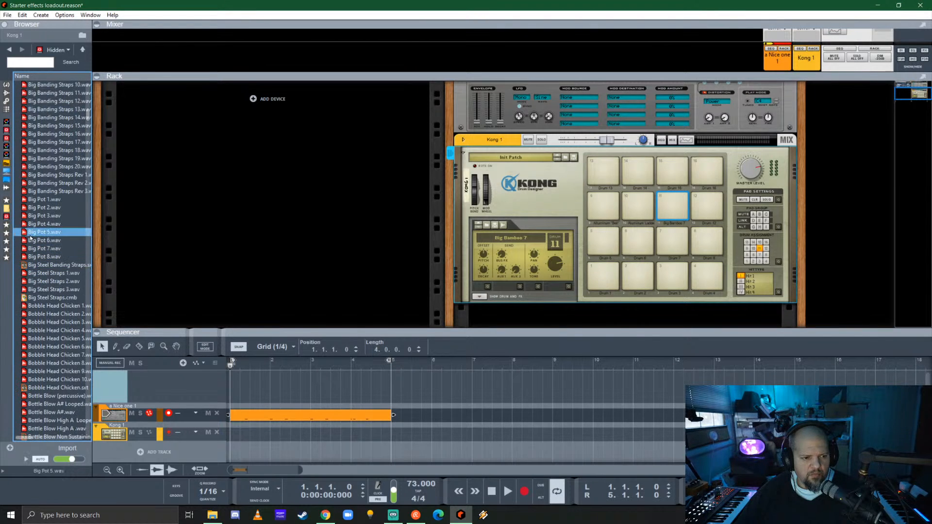
left_click(42, 203)
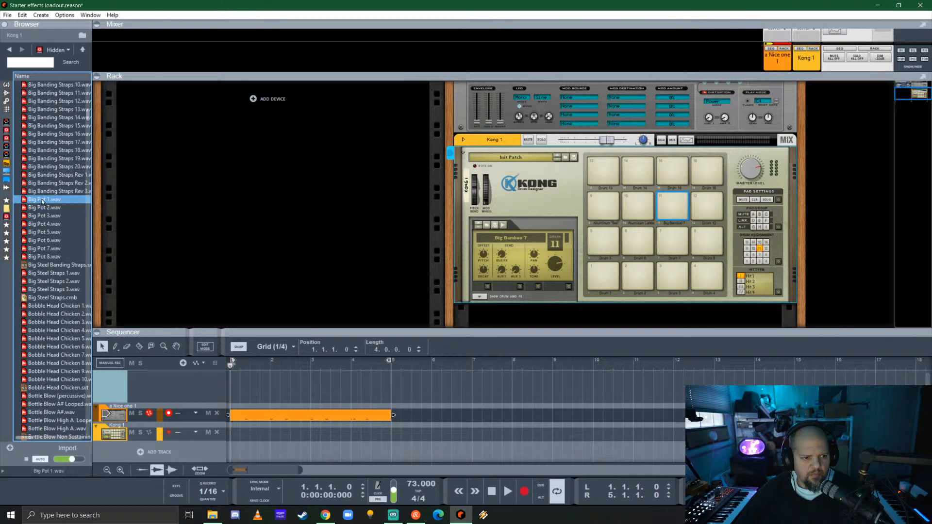
left_click(56, 289)
left_click(57, 316)
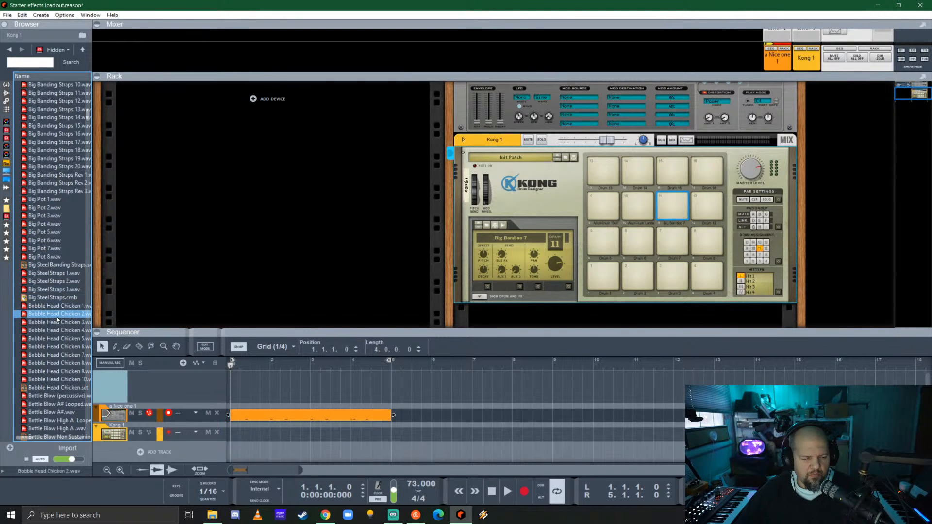
scroll(59, 252, "down", 6)
left_click(60, 208)
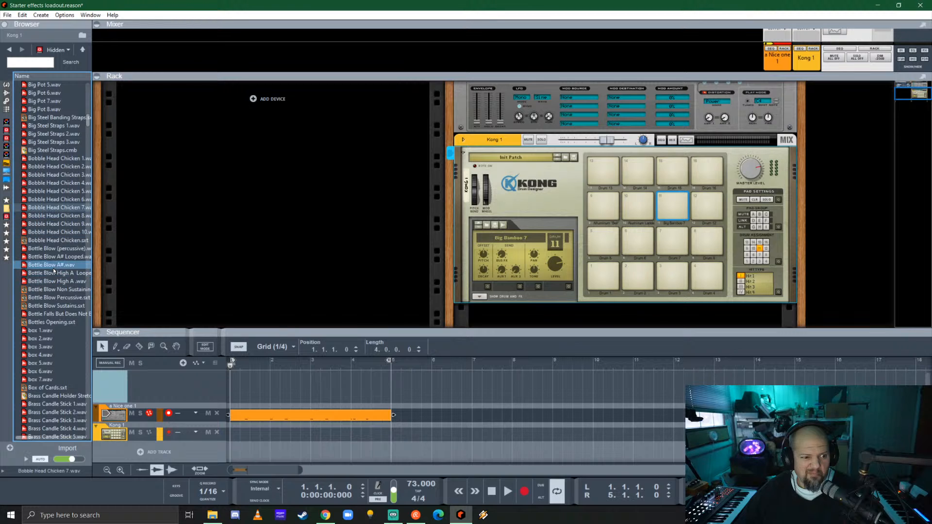
- Audition the Carbon Fiber Tube samples in the ReFill and load Carbon Fiber Tube 8.wav onto Kong's pad 12
scroll(54, 266, "down", 5)
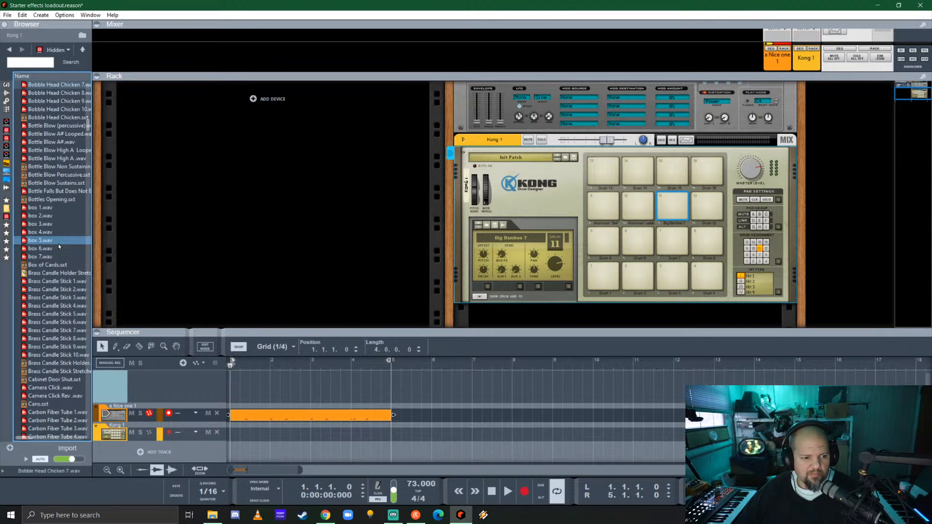
scroll(58, 244, "down", 5)
scroll(63, 230, "down", 5)
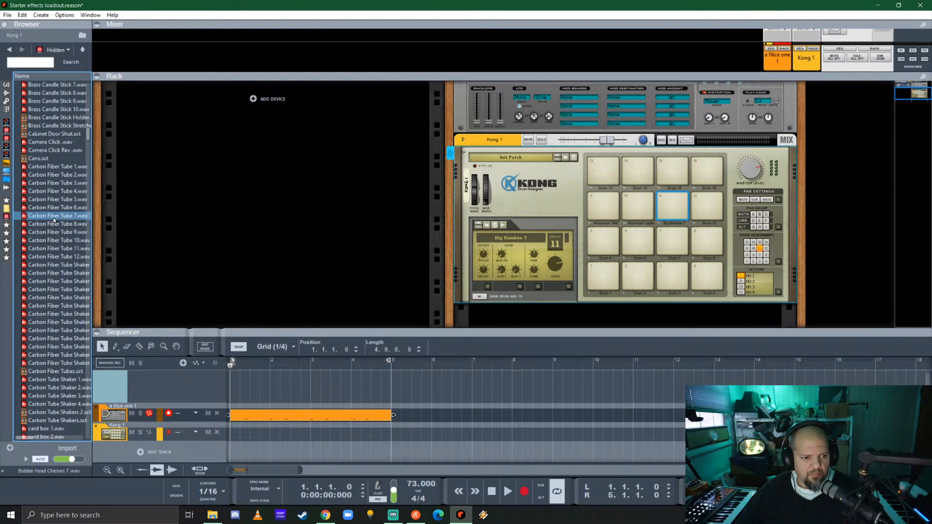
left_click(53, 216)
left_click(46, 184)
left_click(44, 167)
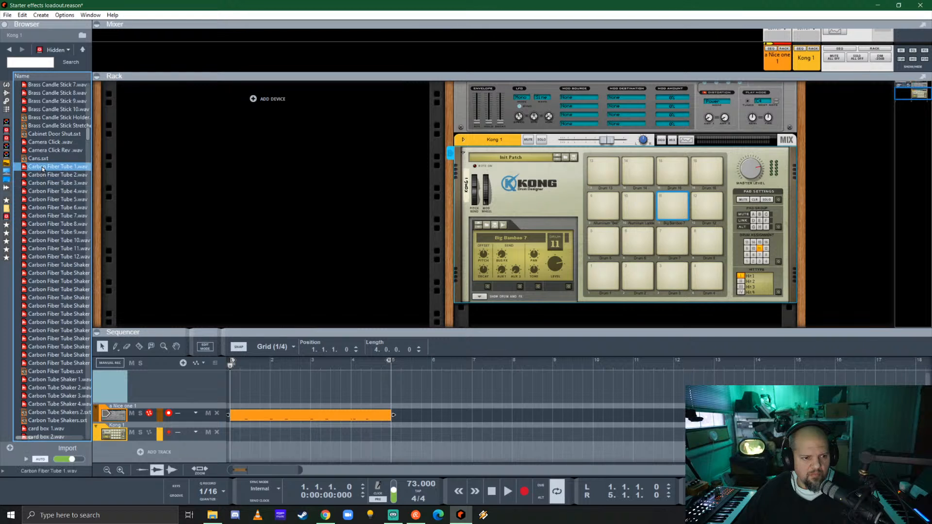
left_click(51, 297)
left_click(47, 257)
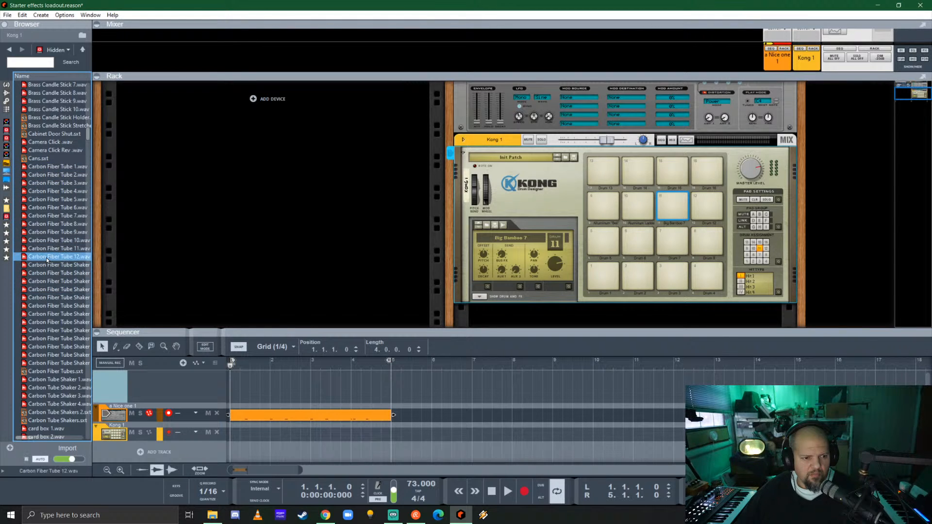
left_click(47, 248)
left_click(46, 240)
left_click(45, 232)
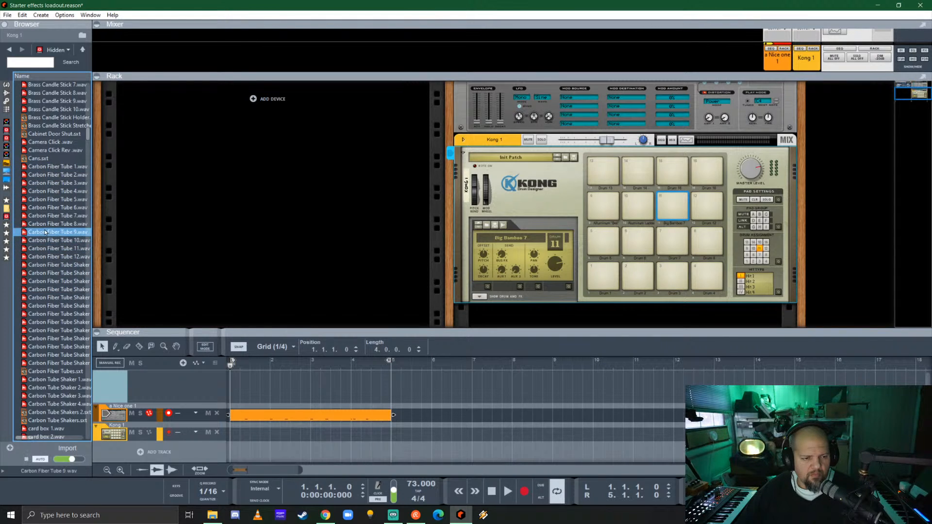
left_click(52, 233)
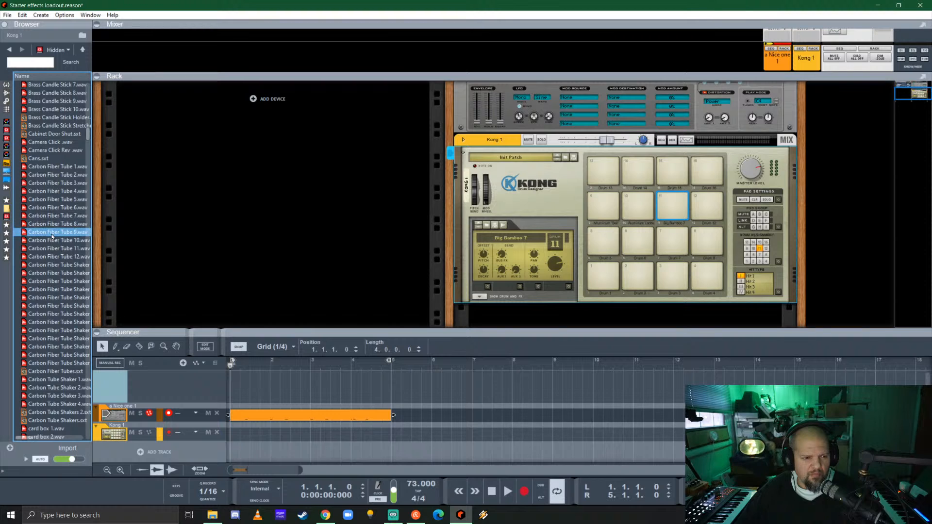
left_click_drag(47, 227, 707, 204)
- Audition the Change In Cup and Clam Shell samples, comparing several Clam Shell hits by ear
scroll(53, 245, "down", 7)
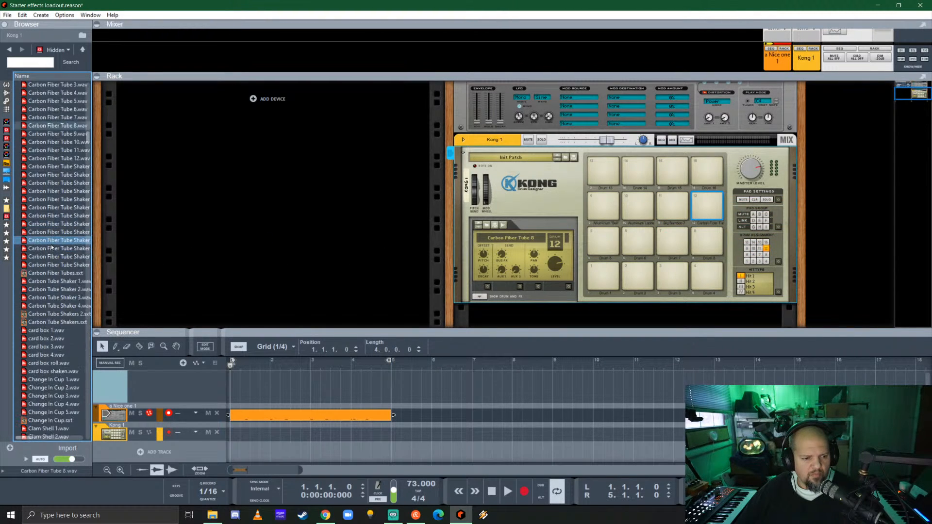
left_click(49, 277)
left_click(47, 306)
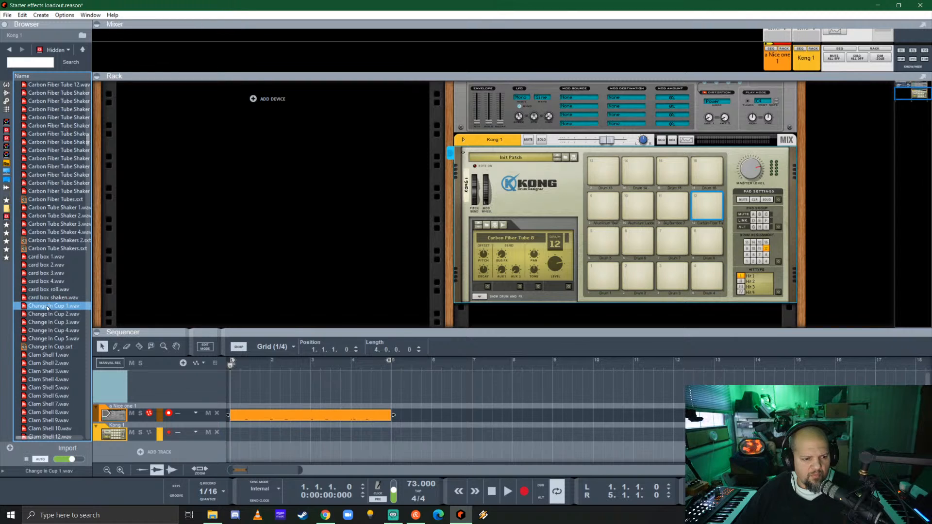
left_click(46, 364)
scroll(45, 337, "down", 7)
left_click(41, 248)
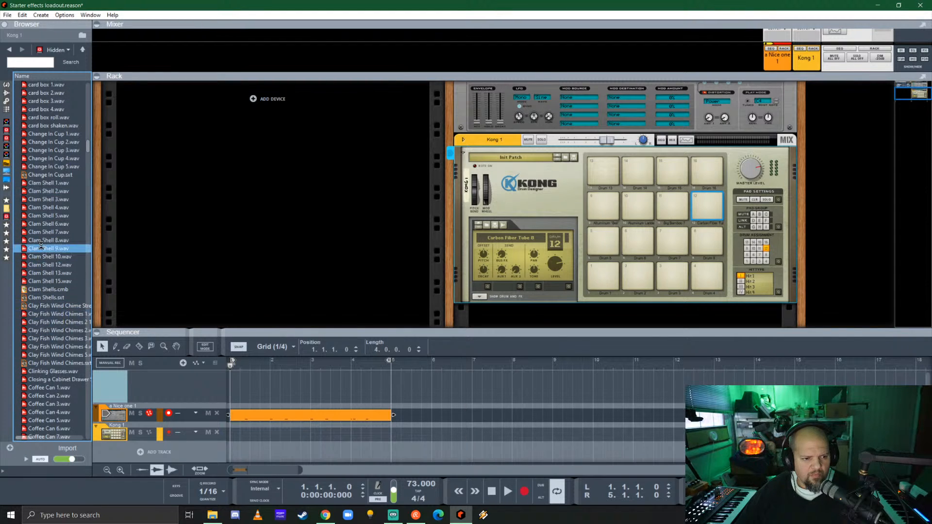
left_click(49, 273)
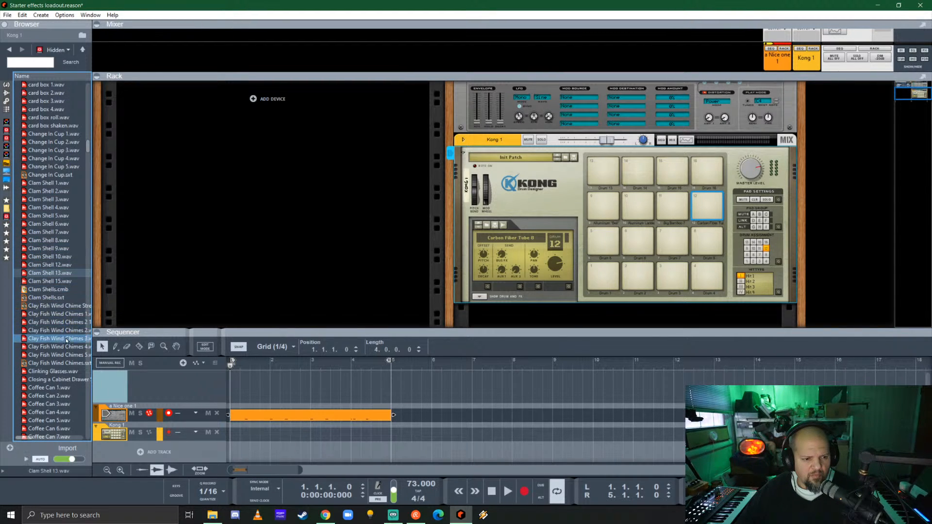
left_click(54, 234)
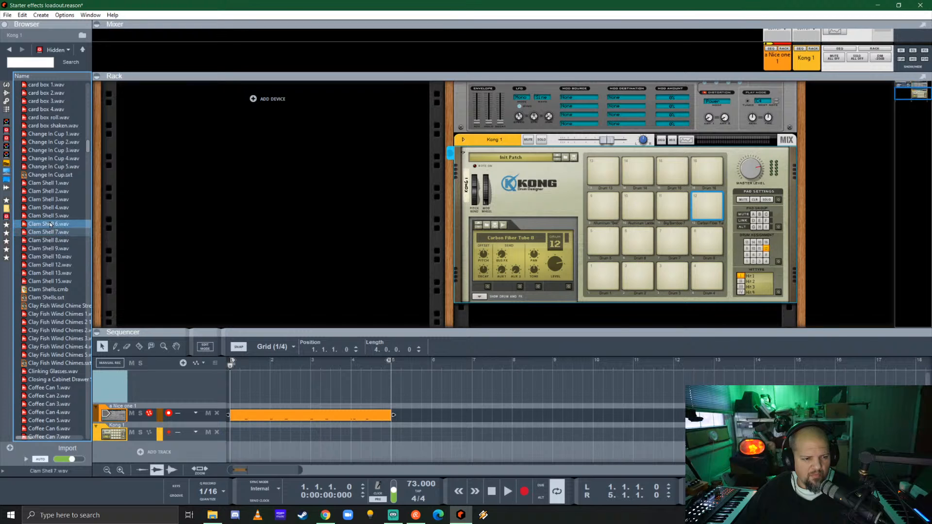
left_click(46, 208)
left_click(46, 199)
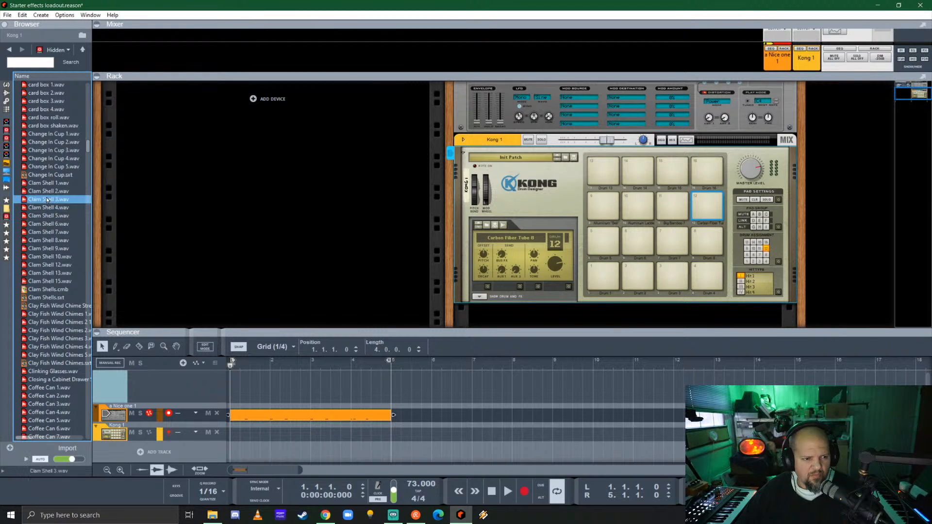
left_click(48, 191)
- Compare the Clay Fish Wind Chimes samples by ear
scroll(48, 193, "down", 6)
left_click(49, 192)
left_click(52, 217)
left_click(52, 200)
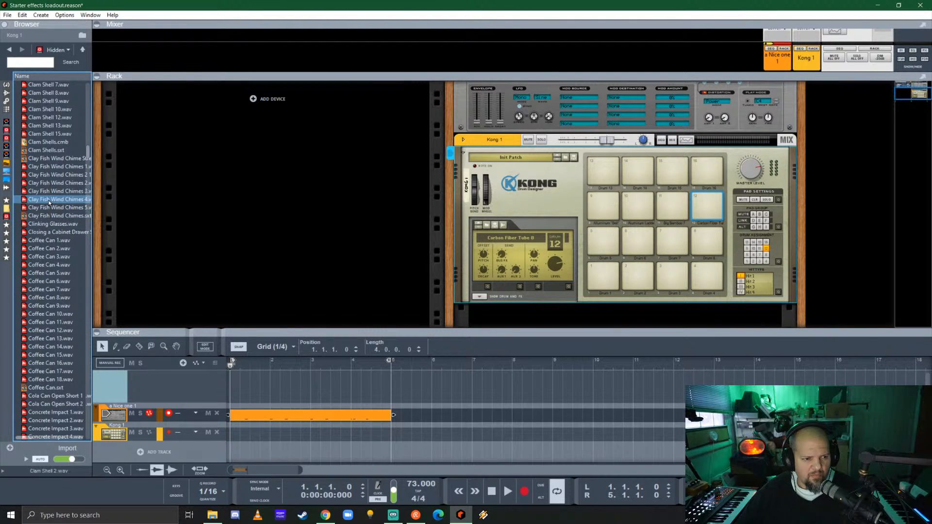
left_click(54, 184)
left_click(55, 177)
left_click(54, 201)
- Audition the first Coffee Can samples along with the Closing a Cabinet Drawer and Clinking Glasses sounds
left_click(53, 257)
left_click(49, 249)
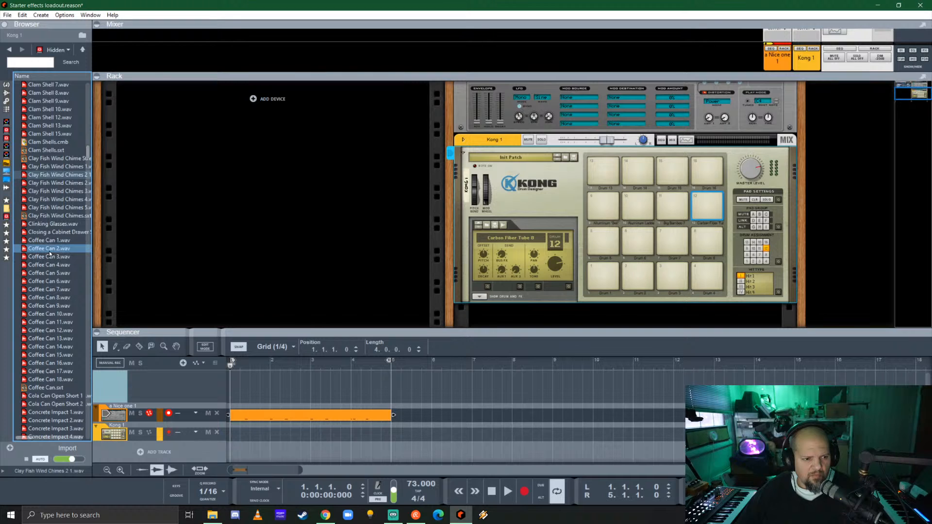
left_click(48, 241)
left_click(47, 233)
left_click(48, 224)
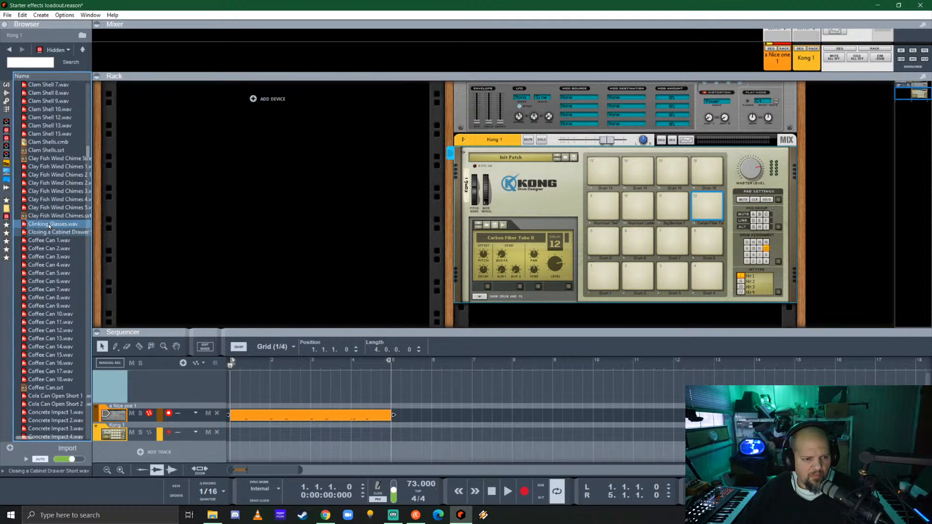
left_click(52, 224)
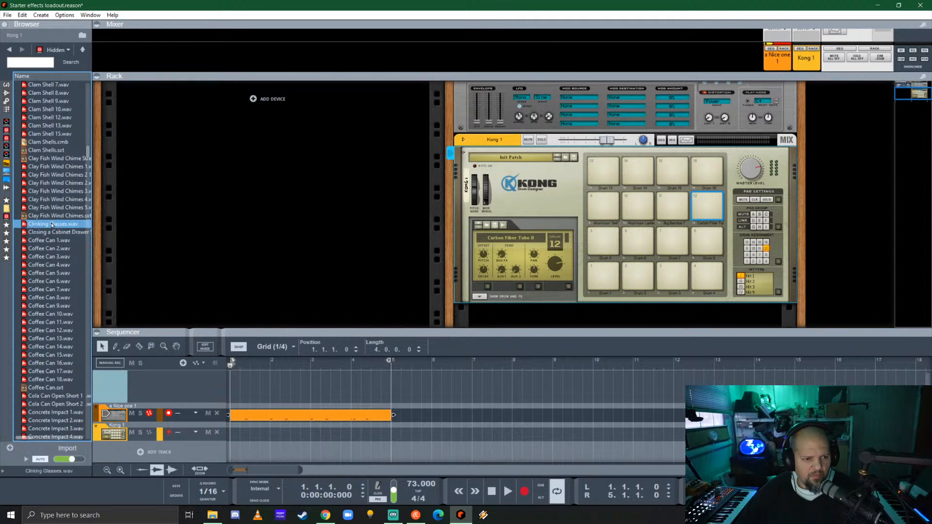
- Audition Coffee Can and Concrete Impact samples, and load Concrete Impact 4.wav onto Kong's pad 2
scroll(48, 291, "down", 6)
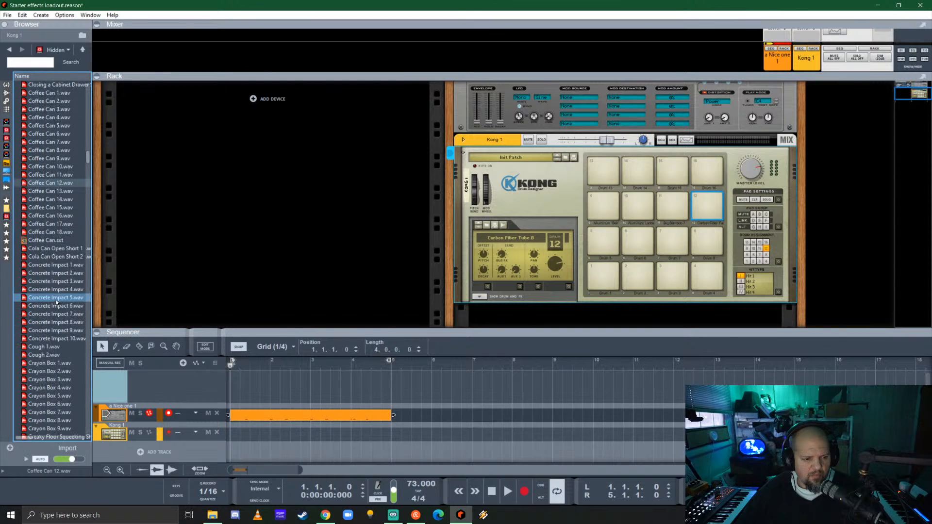
left_click(45, 232)
left_click(52, 273)
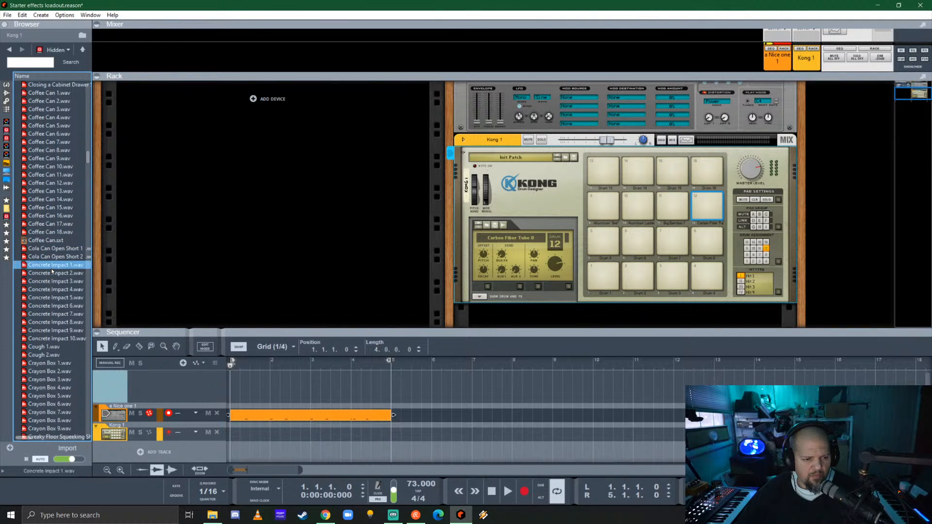
left_click(54, 289)
left_click(54, 282)
left_click(53, 290)
left_click(54, 283)
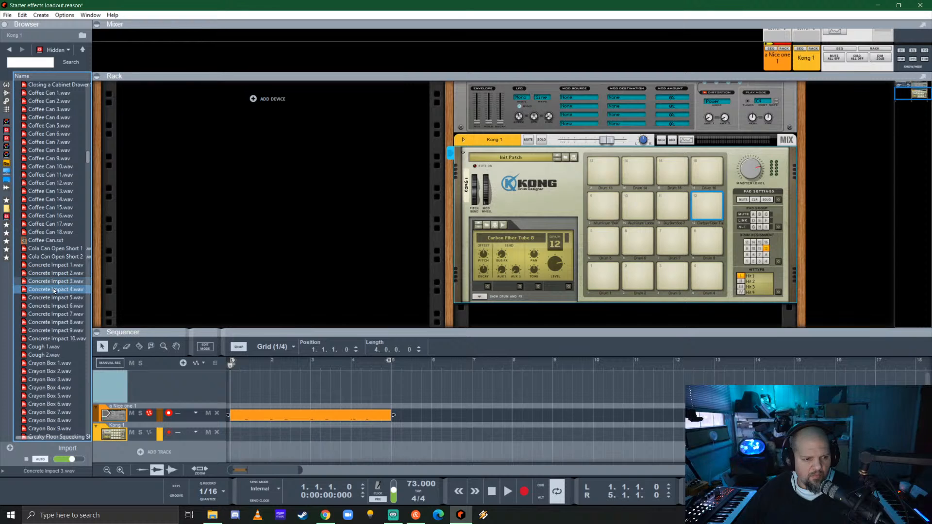
left_click(55, 291)
left_click_drag(54, 291, 640, 272)
- Audition the Cough, Crayon Box, Creaky Floor, Crushed Beer Can, Crystal Cup and Curtain Rod Shaker samples
scroll(73, 262, "down", 4)
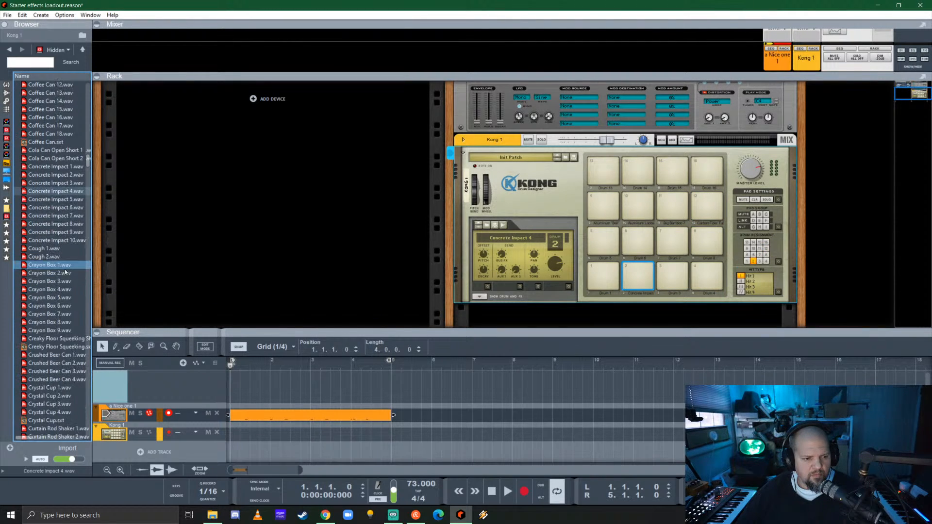
left_click(48, 248)
left_click(52, 282)
left_click(52, 289)
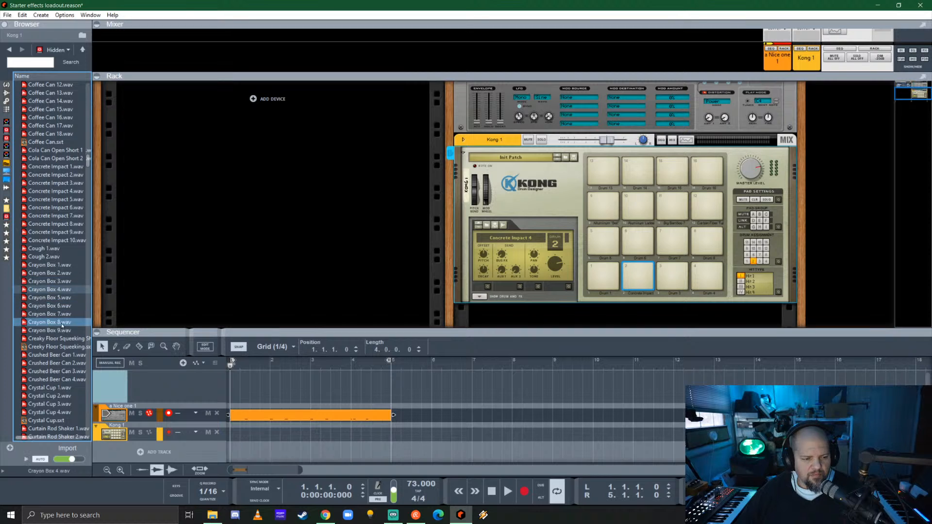
left_click(57, 338)
scroll(51, 272, "down", 6)
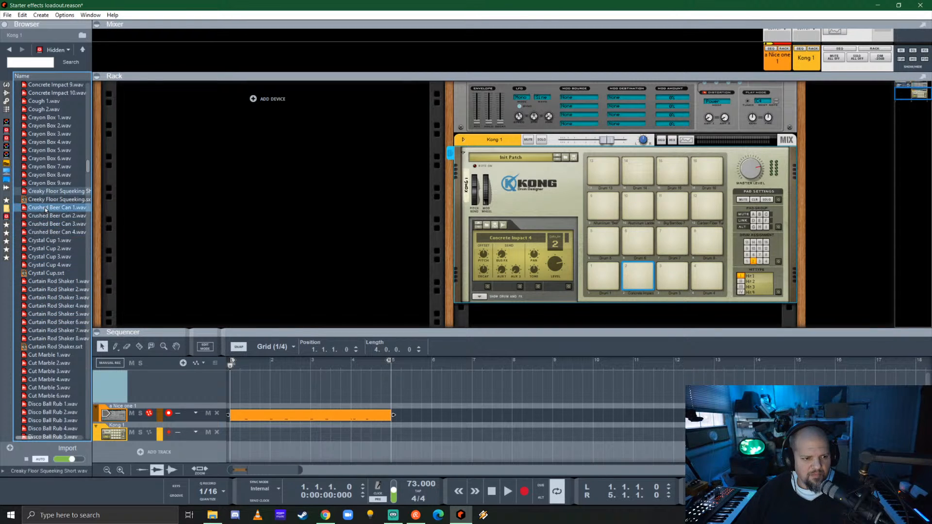
left_click(46, 209)
left_click(52, 224)
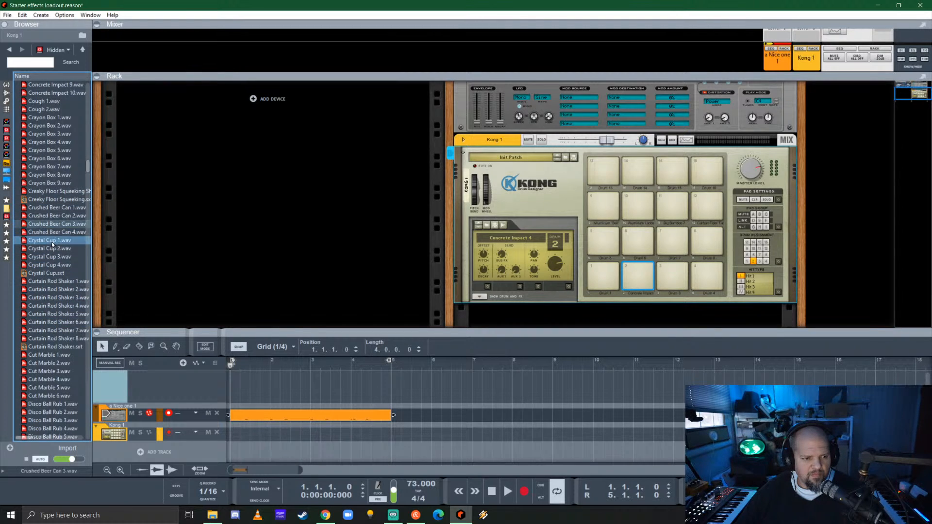
left_click(52, 242)
left_click(58, 298)
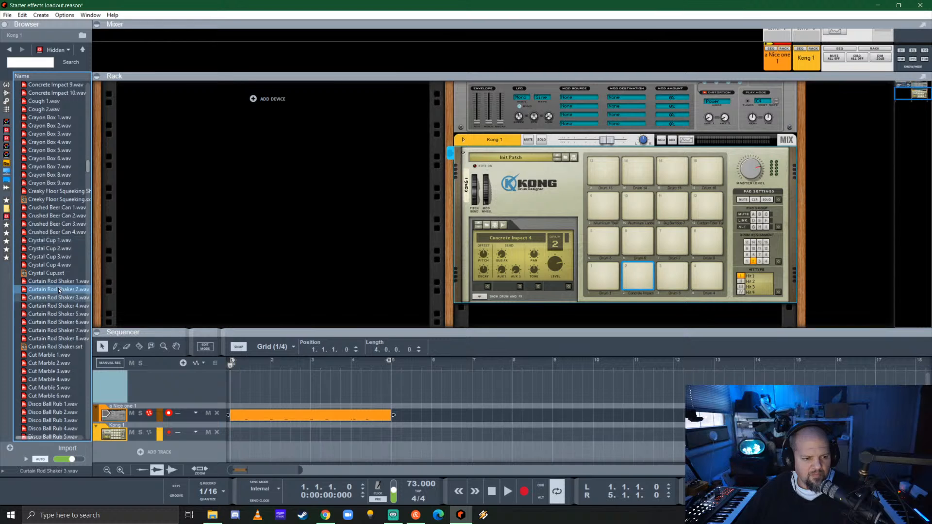
- Audition the Martini Glass Palmed, Metal Gate Slam, Match Strike, Metal Rod Strike and Metal Scrape samples
scroll(58, 290, "down", 20)
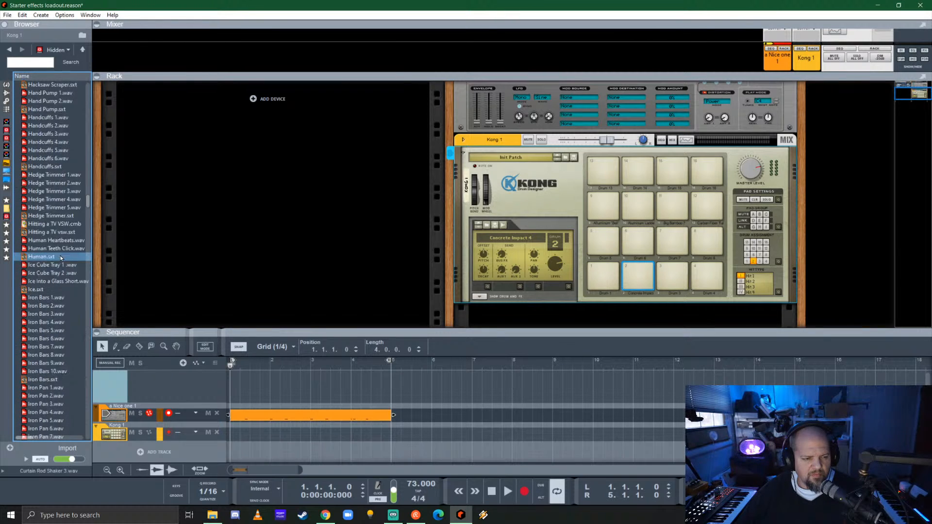
scroll(60, 258, "down", 20)
left_click(54, 166)
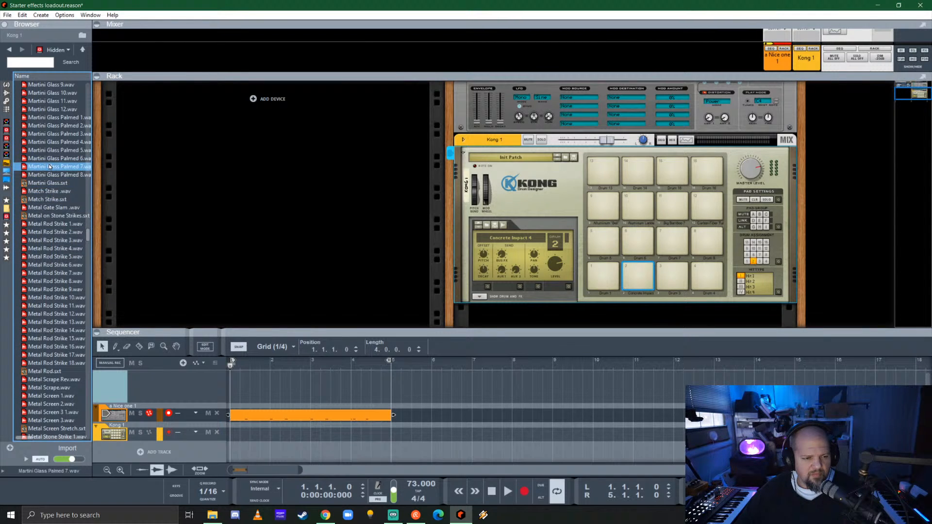
left_click(49, 243)
left_click(50, 208)
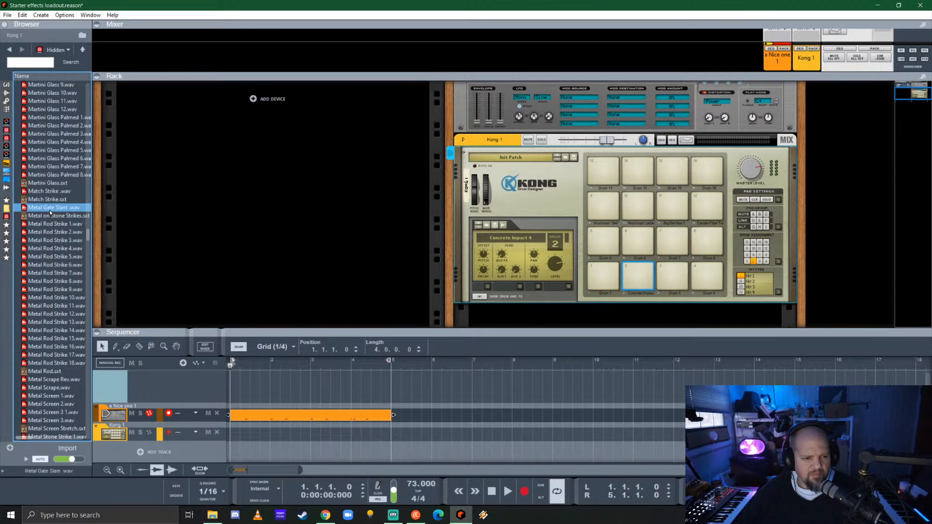
left_click(47, 192)
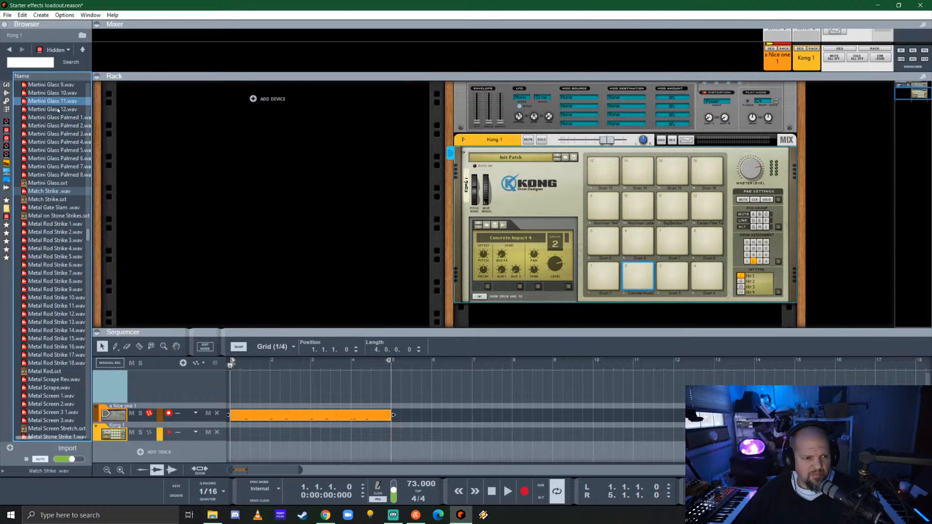
left_click(62, 274)
scroll(60, 275, "down", 3)
left_click(58, 249)
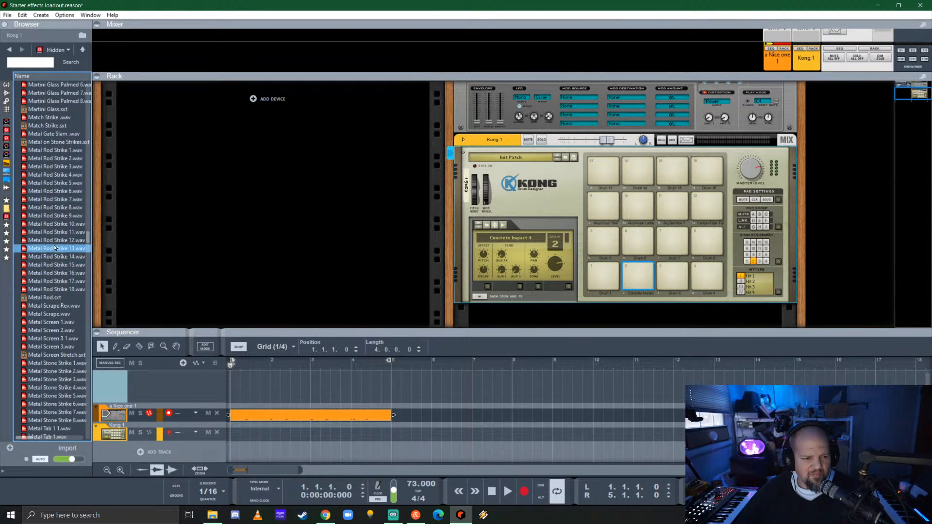
left_click(53, 315)
scroll(54, 303, "down", 5)
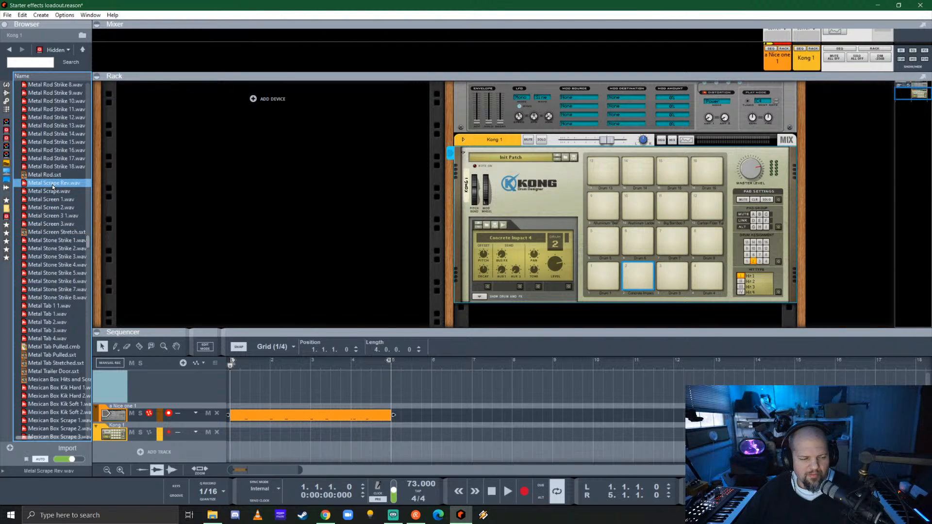
- Compare the Metal Stone Strike and Metal Tab samples by ear
left_click(59, 241)
left_click(62, 257)
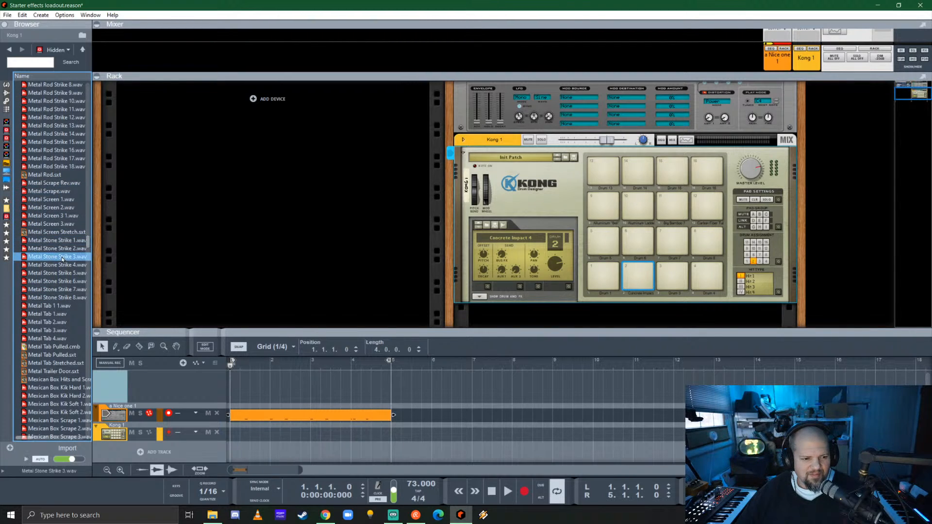
left_click(65, 273)
left_click(75, 298)
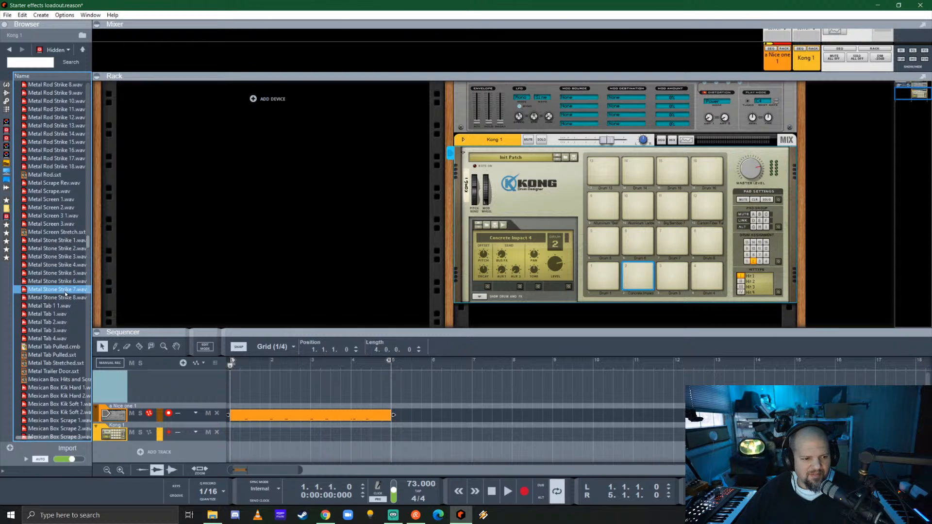
left_click(57, 307)
left_click(55, 323)
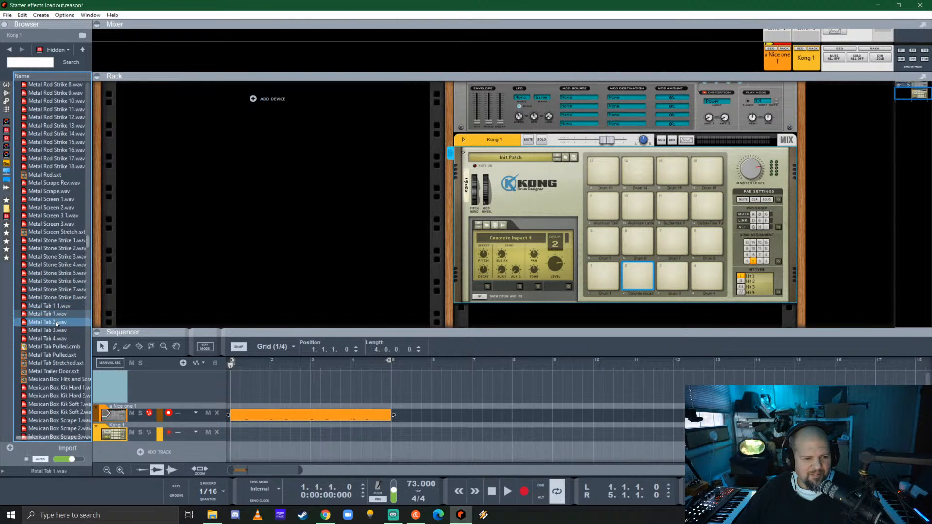
left_click(54, 331)
left_click(54, 339)
left_click(55, 333)
- Audition the Mexican Box Kik Hard, Kik Soft and Scrape samples
scroll(54, 335, "down", 6)
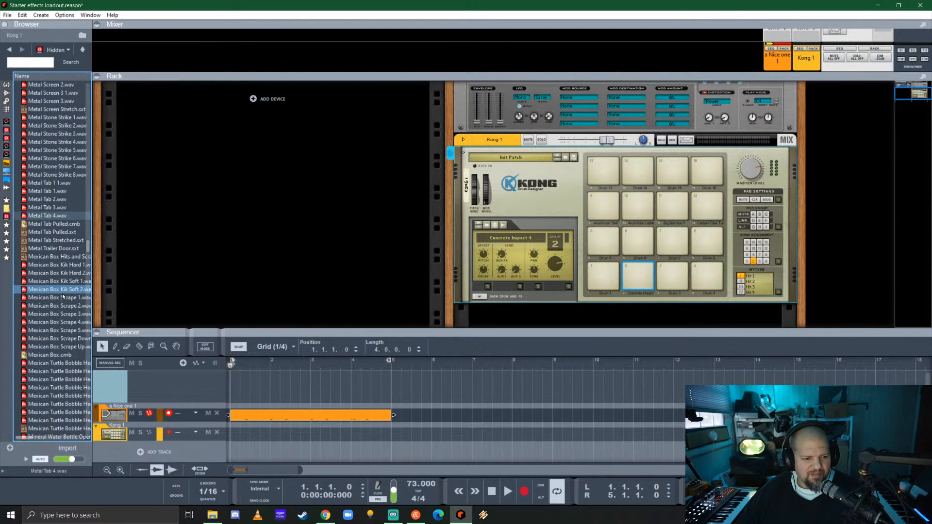
left_click(55, 241)
left_click(56, 273)
left_click(54, 292)
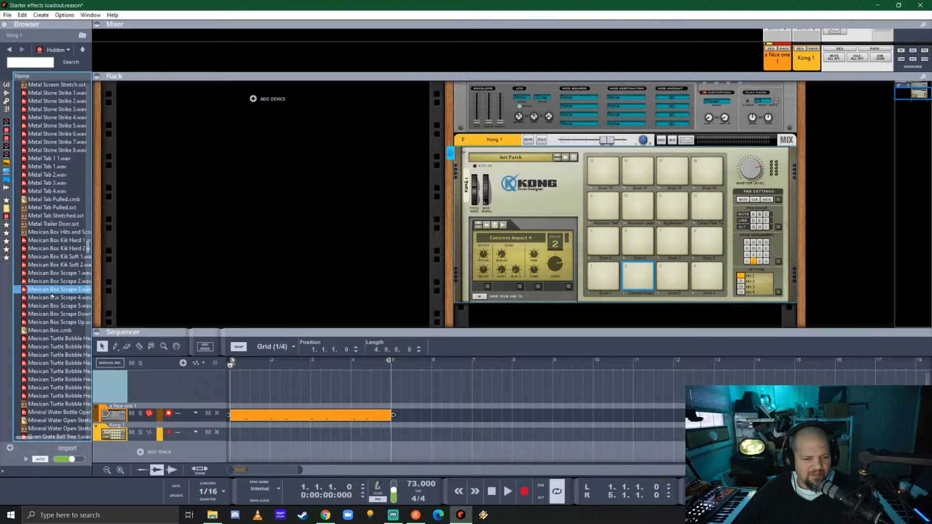
left_click(54, 259)
left_click(54, 249)
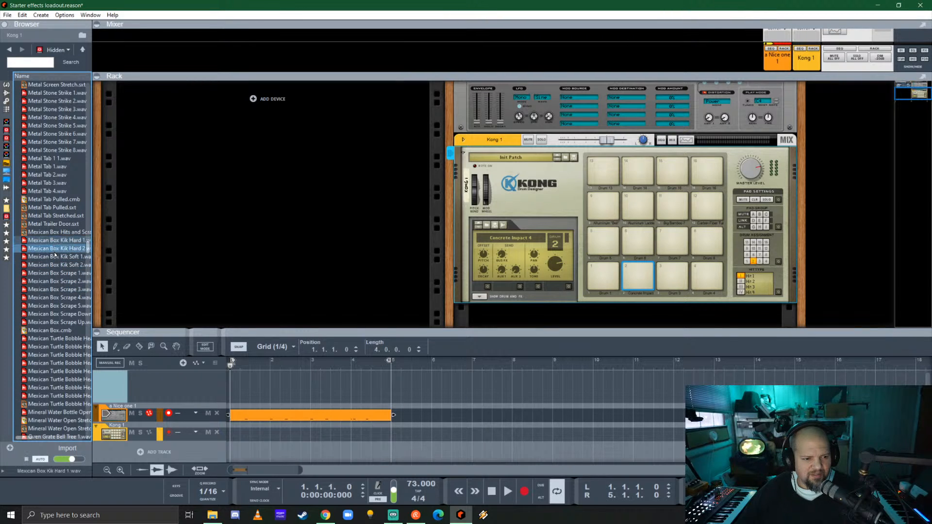
left_click(56, 273)
left_click(56, 265)
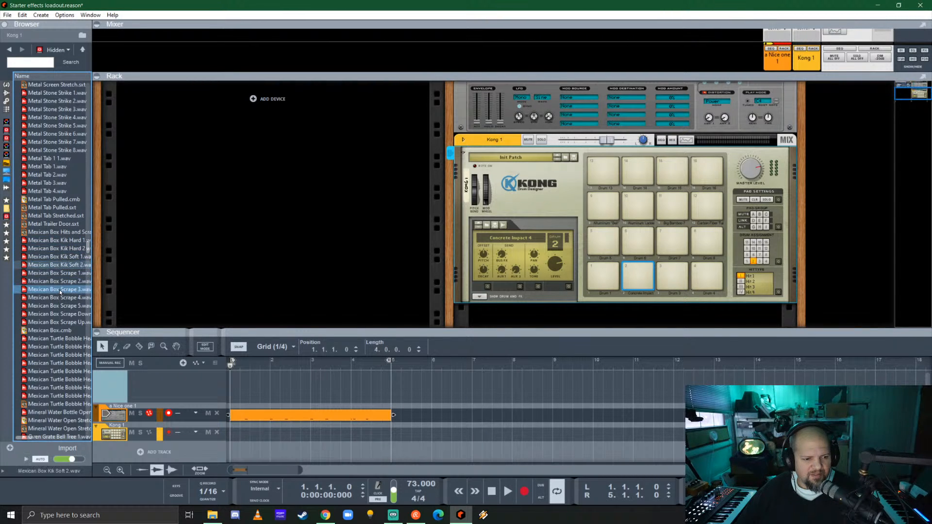
- Audition the Oven Grate Struck samples and load Oven Grate Struck 6.wav onto Kong's pad 13
scroll(59, 272, "down", 13)
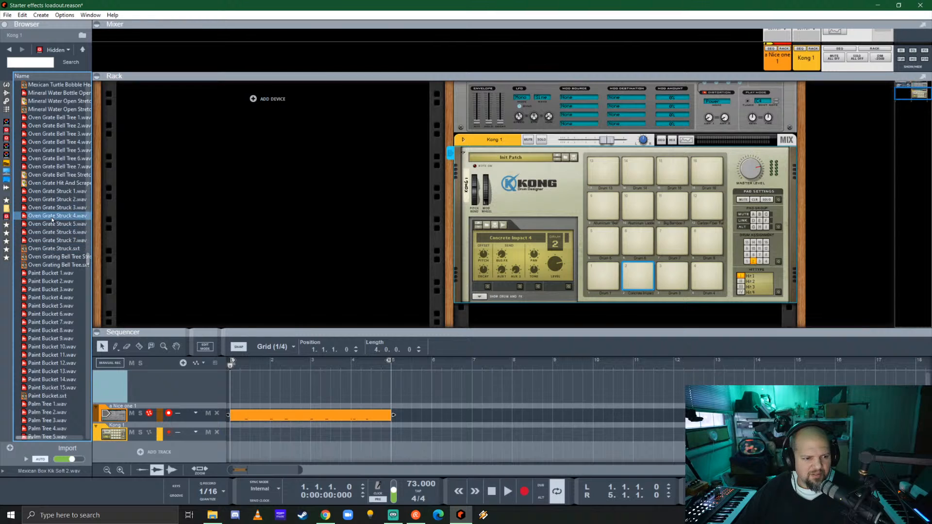
left_click(52, 192)
left_click(52, 183)
left_click(52, 207)
left_click(52, 200)
left_click(52, 192)
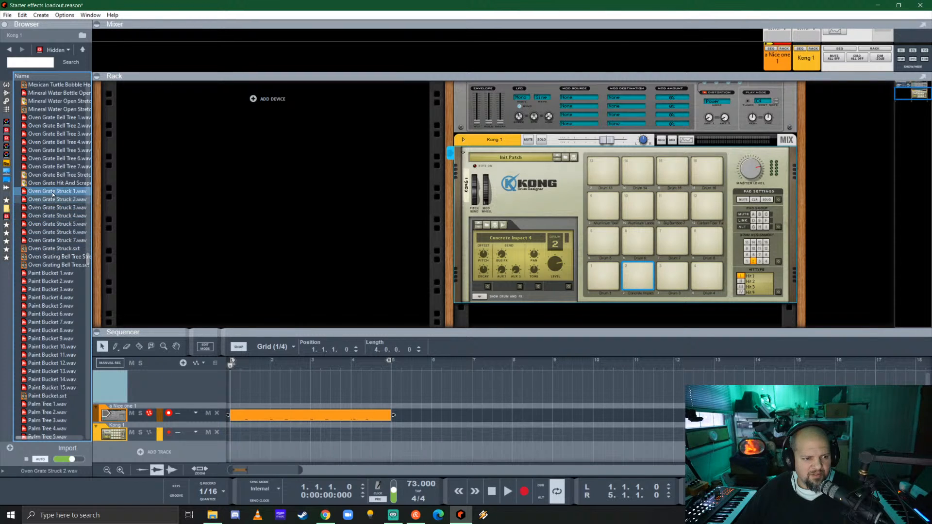
left_click(51, 208)
left_click(50, 224)
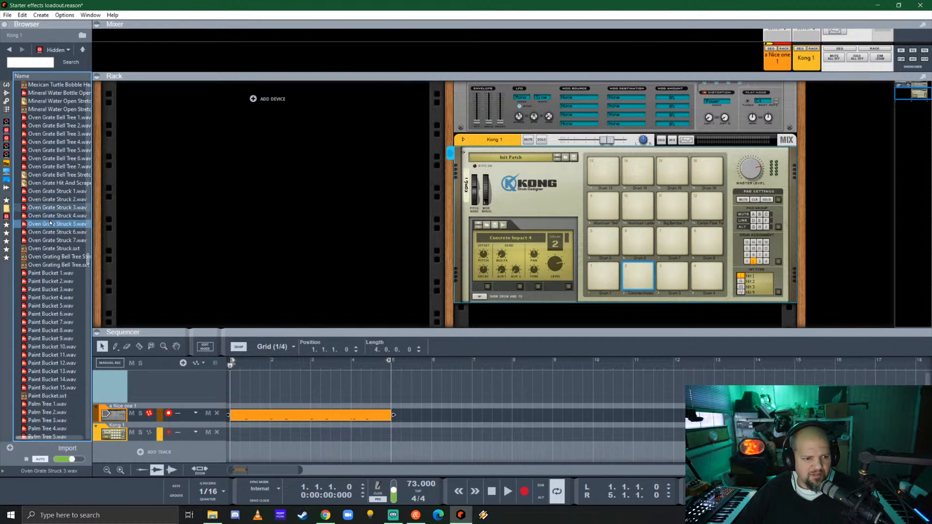
left_click(50, 232)
left_click(54, 241)
left_click_drag(51, 233, 606, 173)
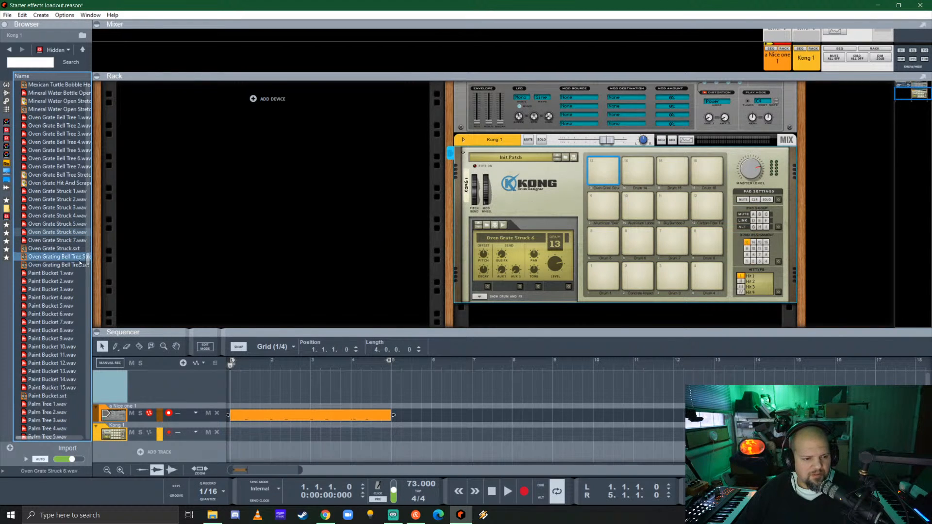
- Audition the Palm Tree samples and load Palm Tree 2.wav onto Kong's pad 14
scroll(51, 218, "down", 6)
left_click(51, 207)
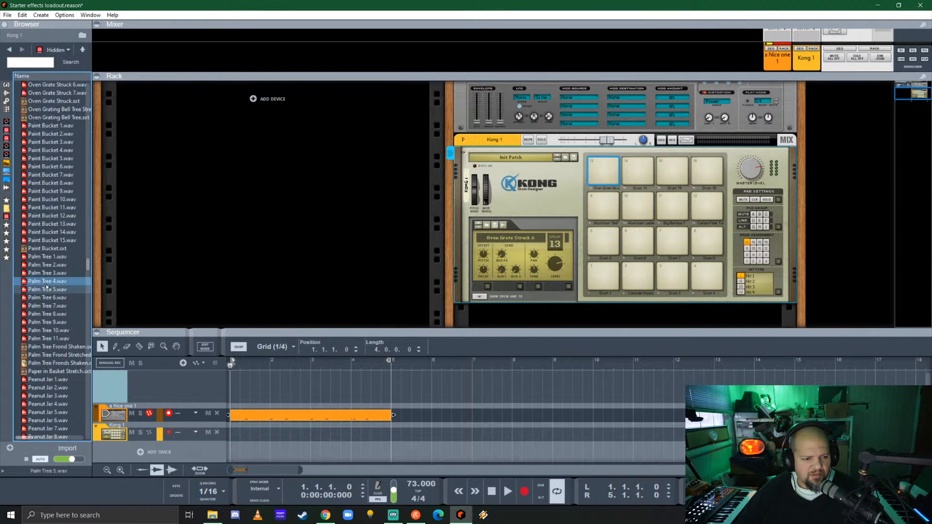
left_click(47, 256)
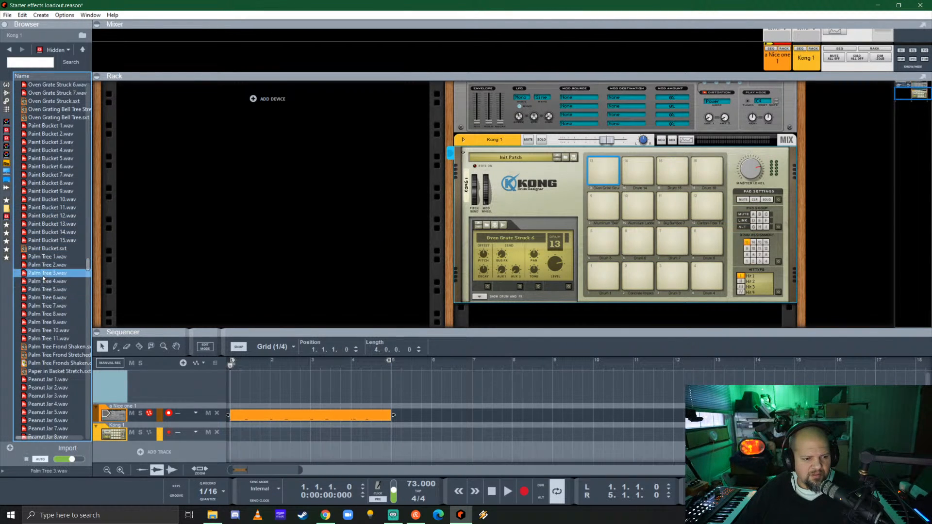
left_click(58, 330)
scroll(59, 321, "down", 4)
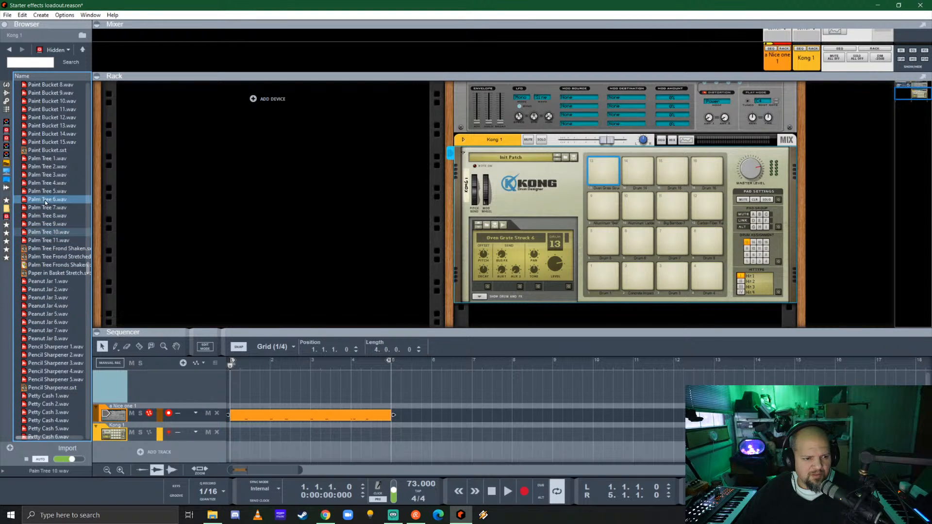
left_click(45, 159)
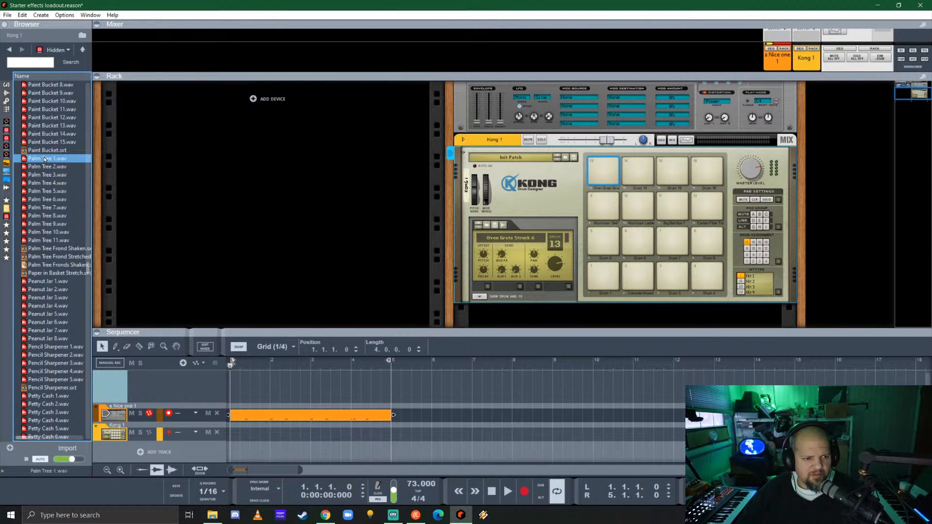
left_click(47, 167)
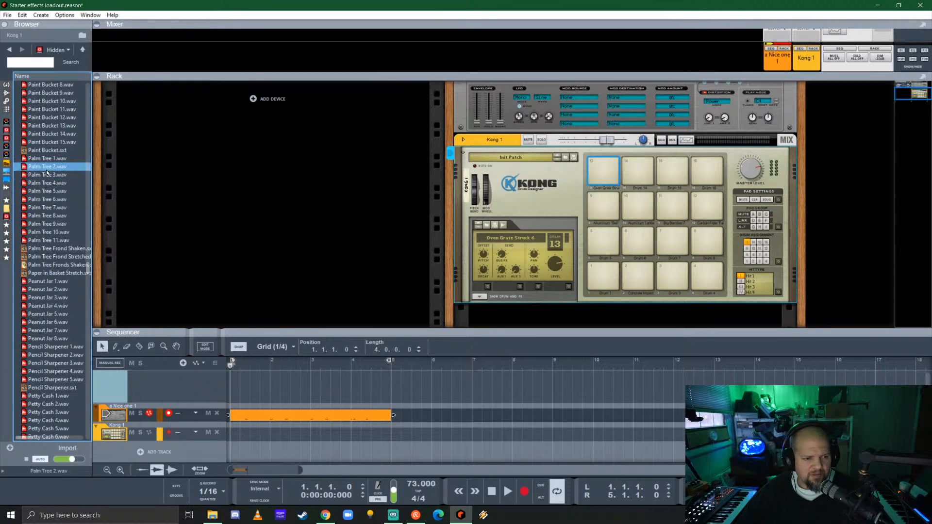
left_click_drag(47, 167, 639, 170)
- Audition samples from the Plastic Thunder Sheet and Plastic Tub series, including Plastic Thunder Sheet 5.wav and Plastic Tub 7.wav
scroll(83, 274, "down", 6)
scroll(83, 274, "down", 13)
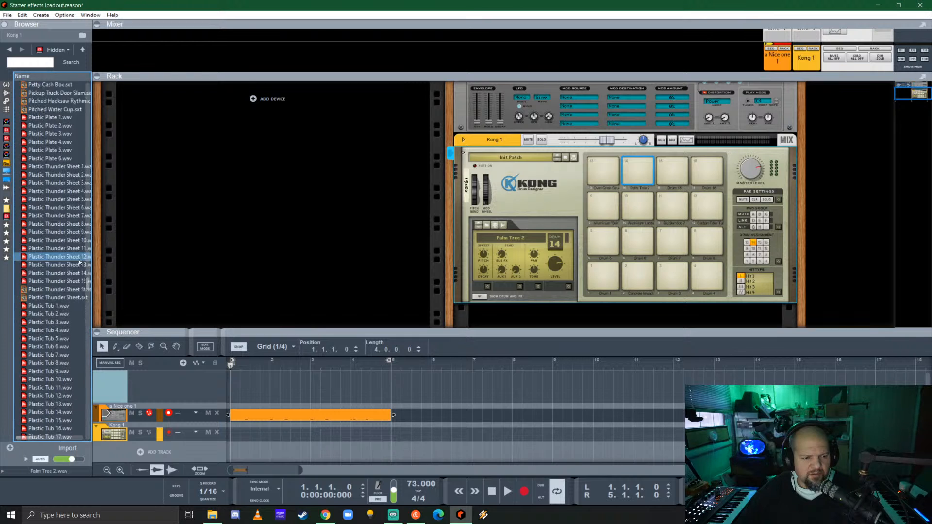
left_click(51, 151)
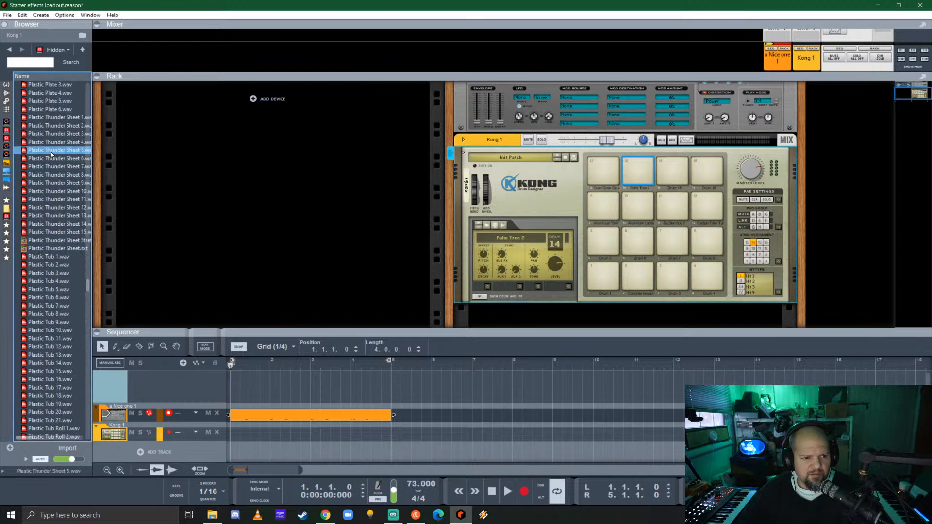
left_click(53, 231)
left_click(53, 304)
left_click(53, 301)
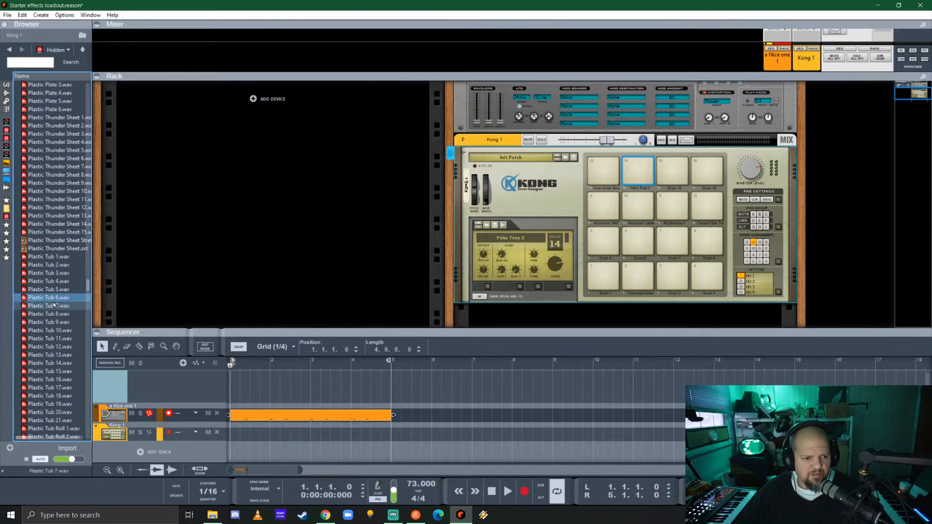
- Compare more Plastic Tub samples, including 2 and 21, and audition Popped Cup 3.wav
scroll(53, 304, "down", 6)
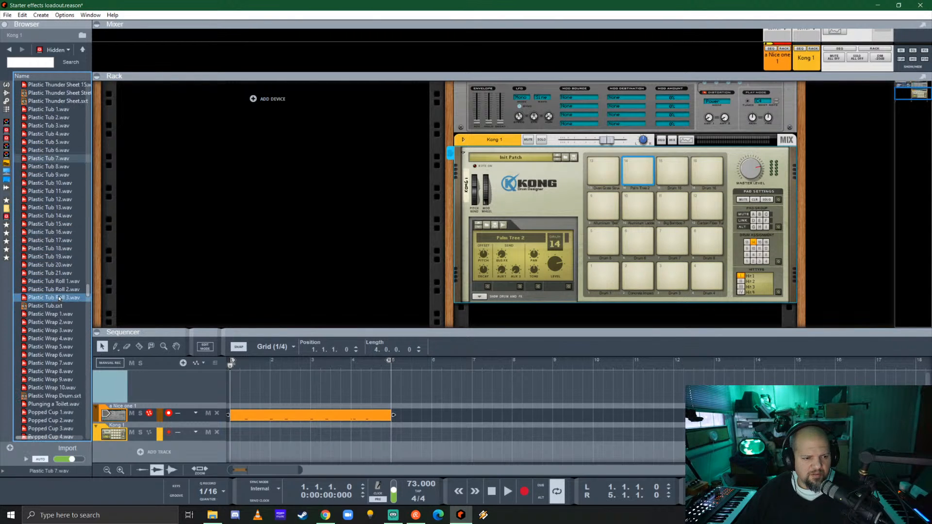
left_click(49, 143)
left_click(51, 118)
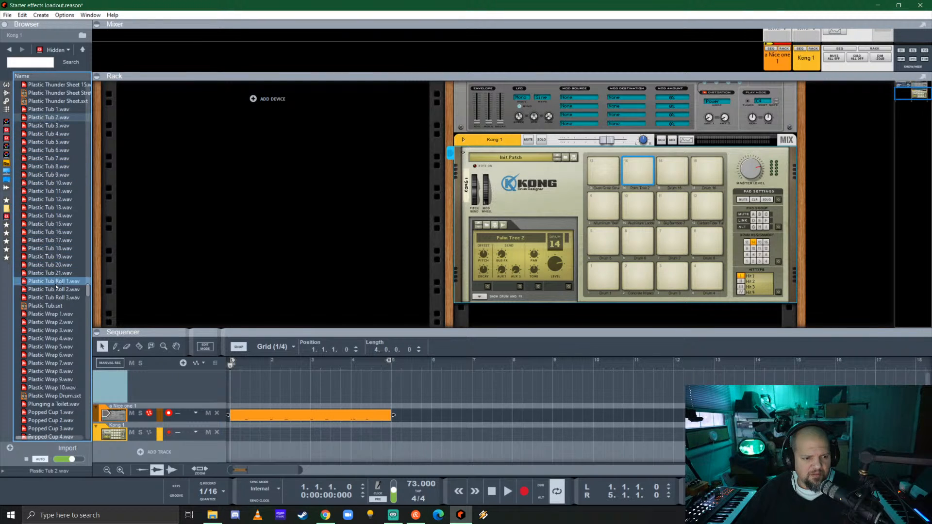
left_click(52, 240)
left_click(53, 273)
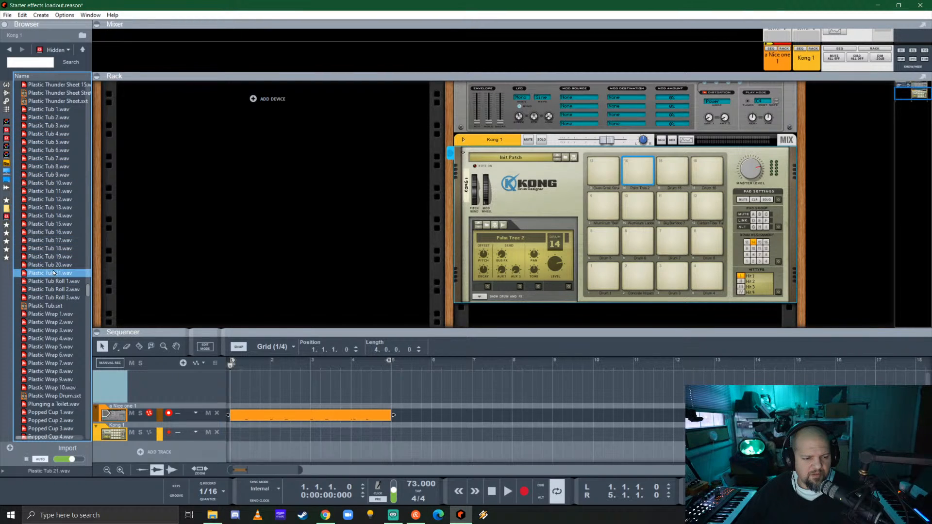
scroll(54, 270, "down", 5)
left_click(58, 306)
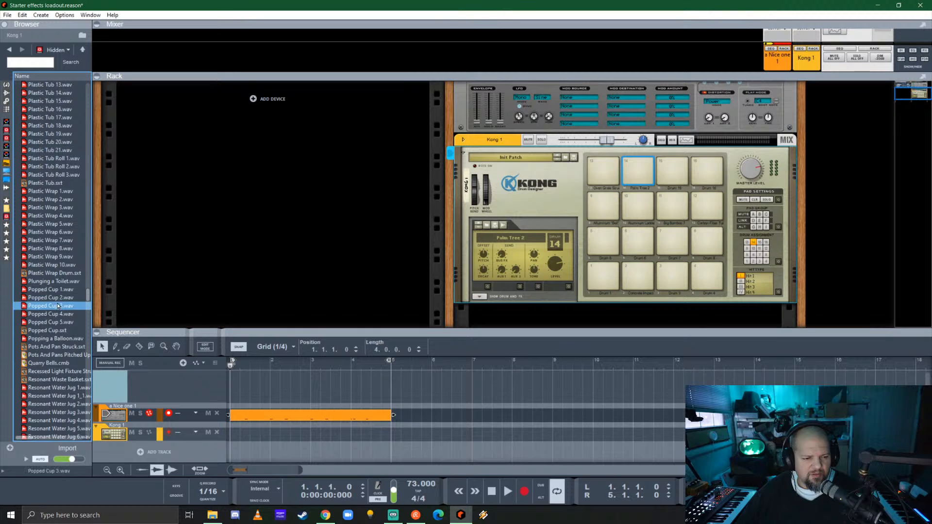
- Compare the Resonant Water Jug samples and load Resonant Water Jug 2.wav onto Kong's pad 15
scroll(57, 292, "down", 8)
left_click(55, 258)
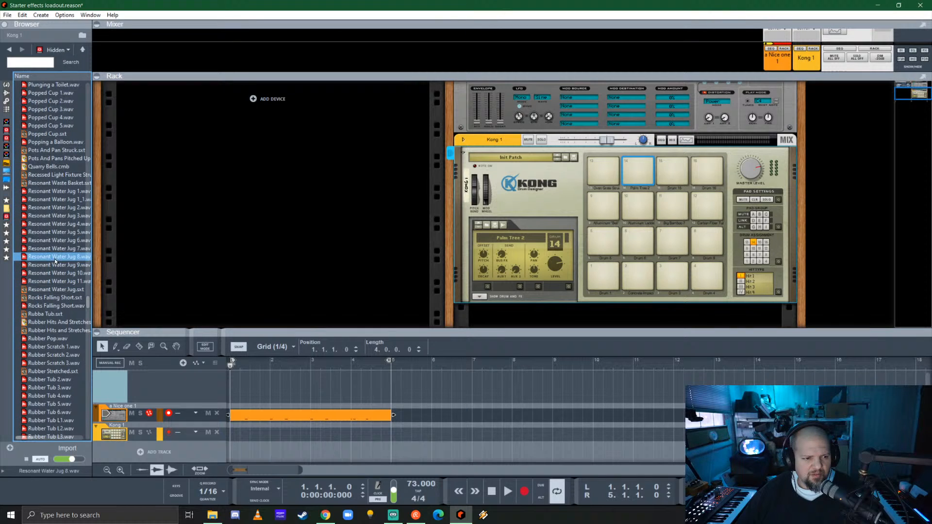
left_click(46, 207)
left_click(47, 200)
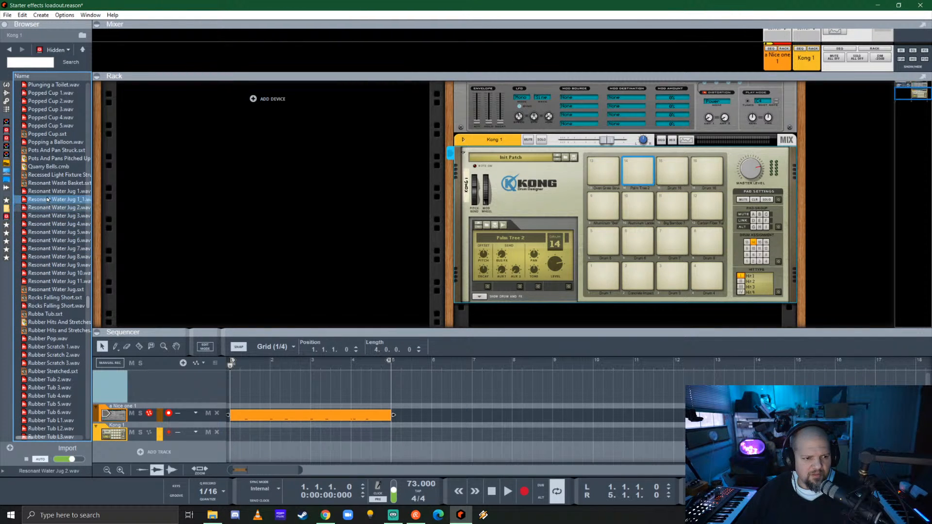
left_click(50, 249)
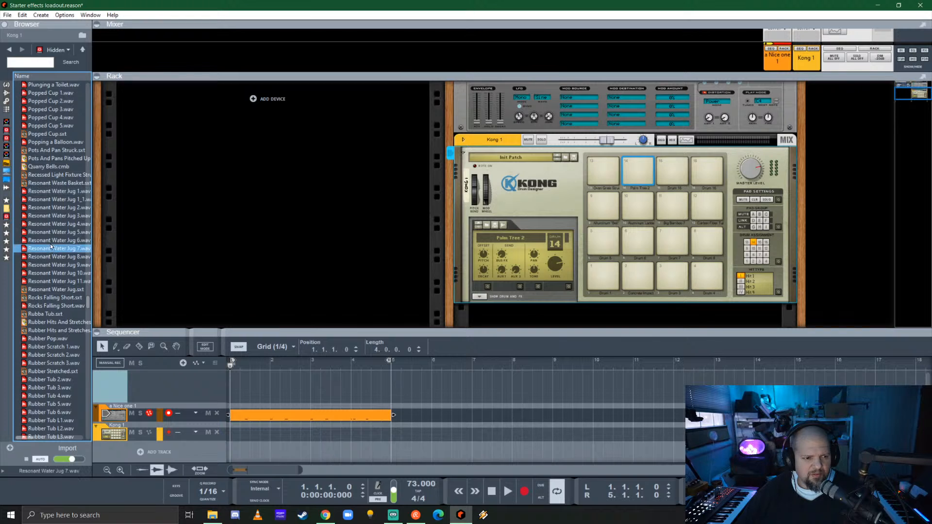
left_click(52, 224)
left_click(51, 216)
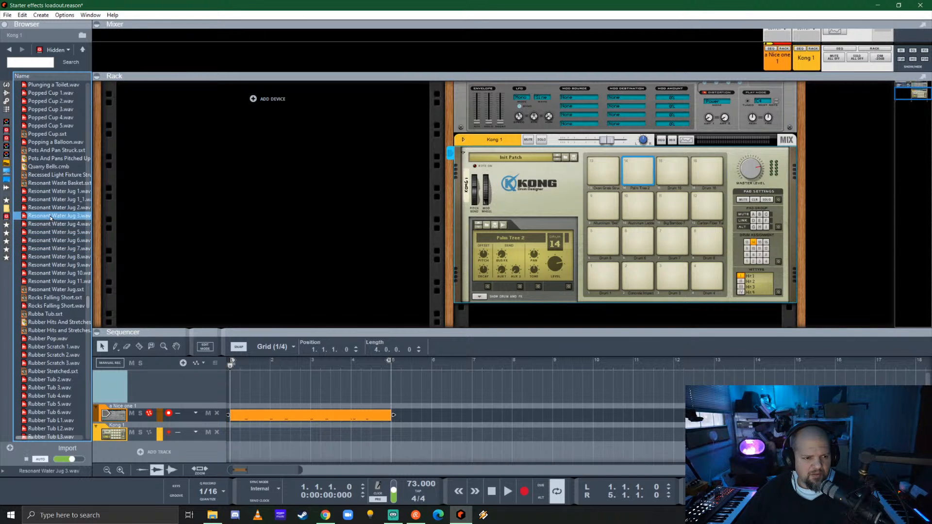
left_click(50, 208)
left_click(50, 200)
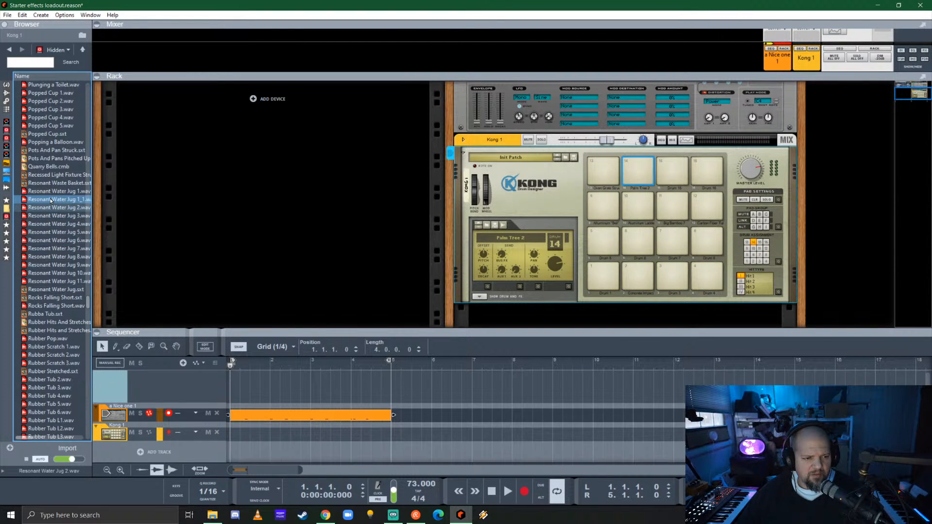
left_click_drag(51, 207, 673, 170)
- Audition the Rusty Bird, Rusty Metal 'Gong', Rusty Metal Hits and Salt Shaker samples
scroll(50, 262, "down", 20)
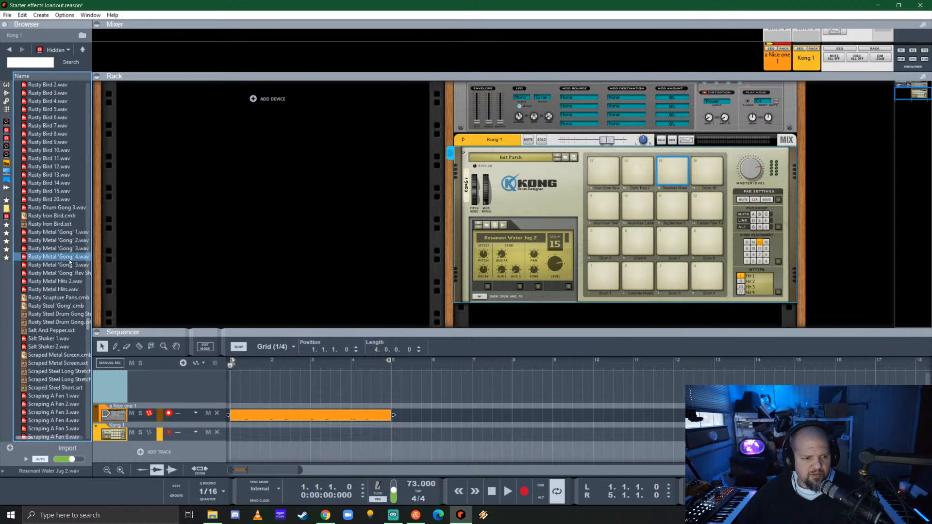
left_click(51, 240)
left_click(50, 242)
left_click(50, 151)
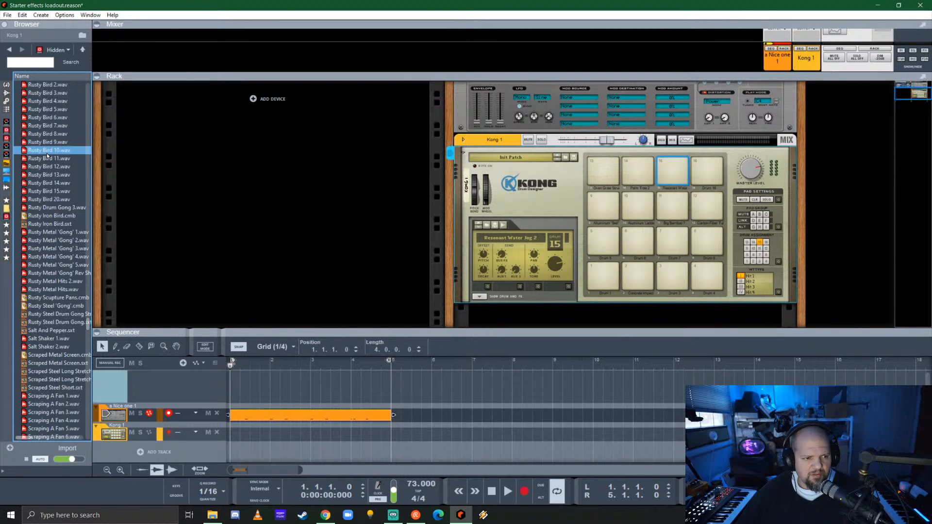
left_click(50, 127)
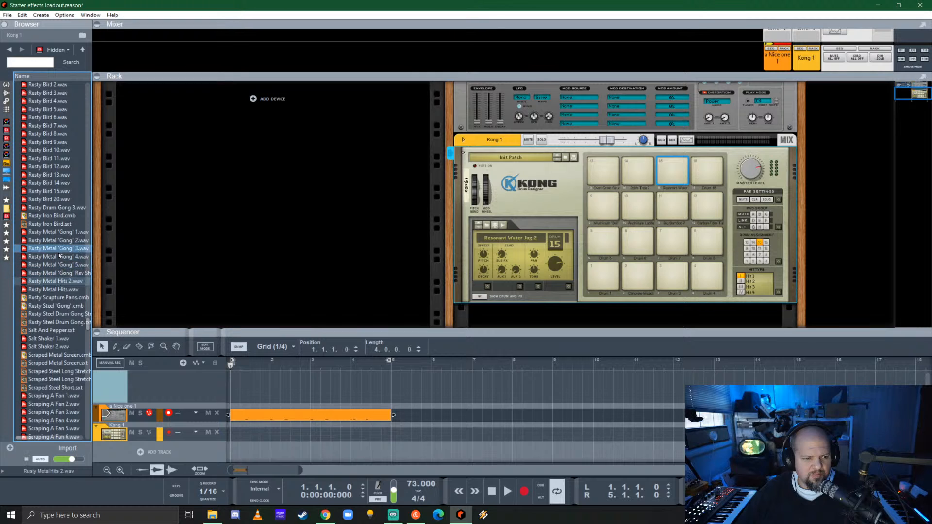
left_click(58, 249)
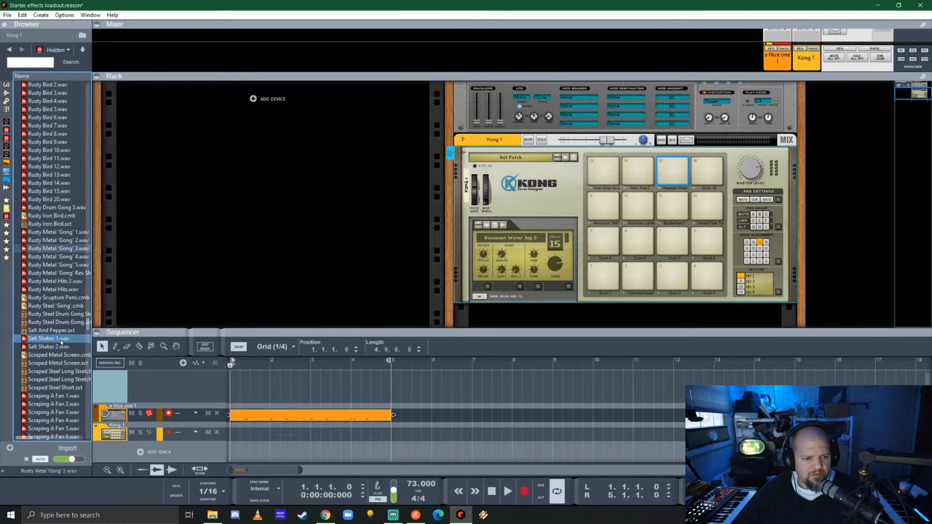
left_click(61, 340)
- Audition the scraping samples, including Scraping A Fan 4.wav, Scraping a Street Light 1.wav and Scraping Steel 1.wav
scroll(60, 325, "down", 7)
left_click(44, 249)
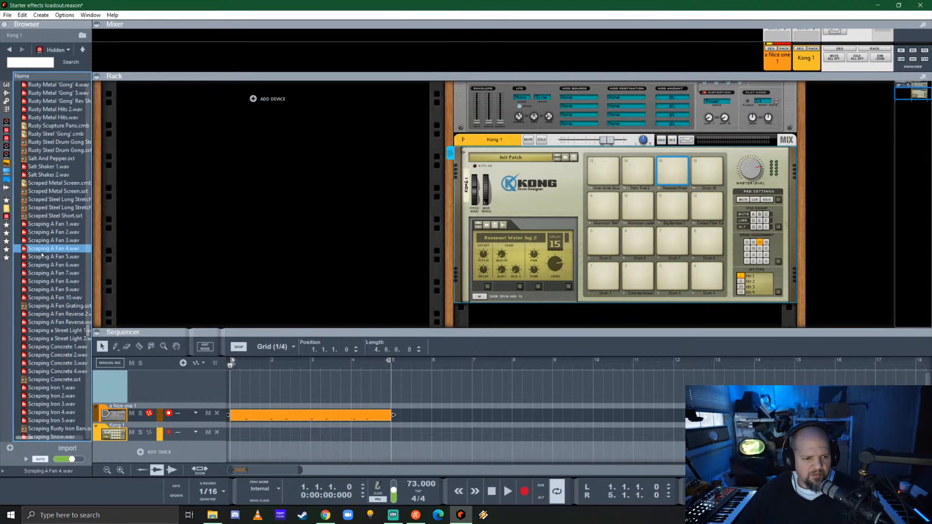
left_click(51, 354)
left_click(51, 331)
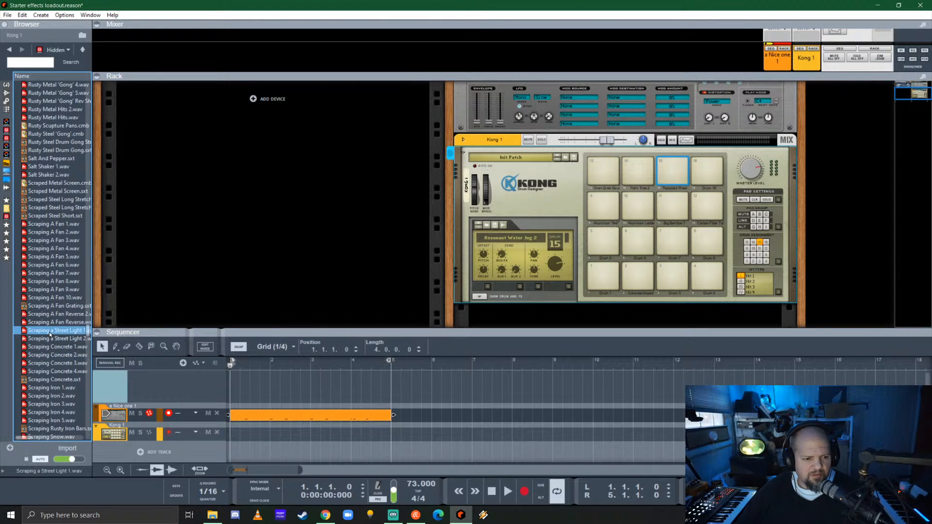
scroll(50, 328, "down", 6)
left_click(55, 223)
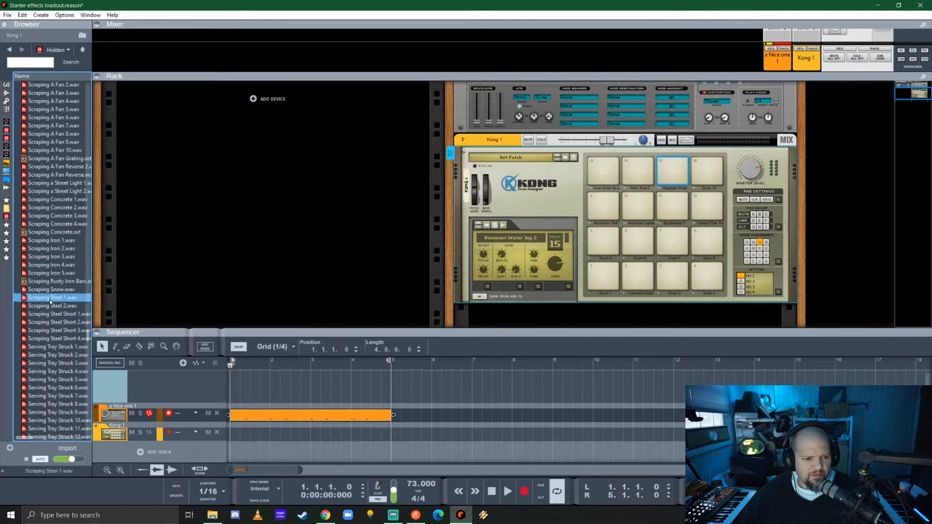
- Audition the Shovel samples and Single Scissor.wav
scroll(61, 288, "down", 14)
left_click(46, 167)
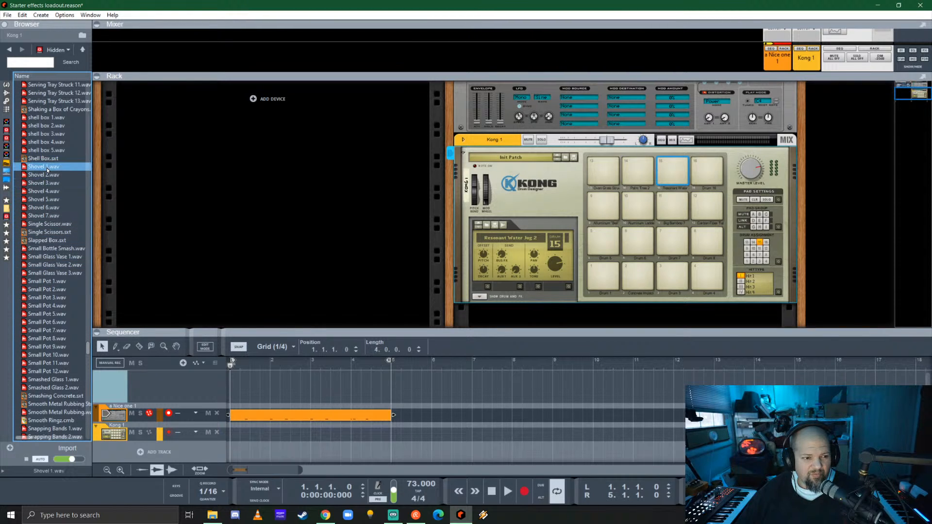
left_click(43, 183)
left_click(39, 199)
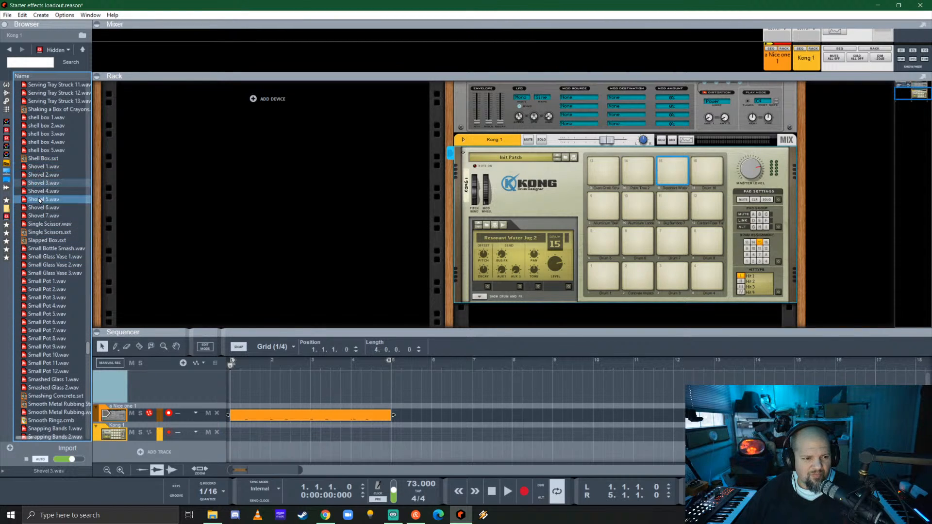
left_click(53, 224)
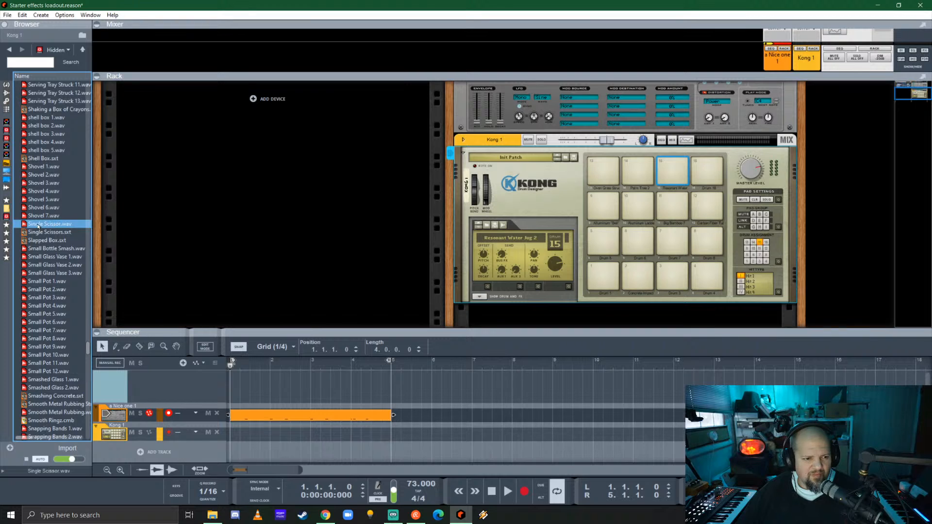
- Replace the sample on Kong's pad 15 with Single Scissor.wav and play the pad
left_click_drag(37, 226, 676, 174)
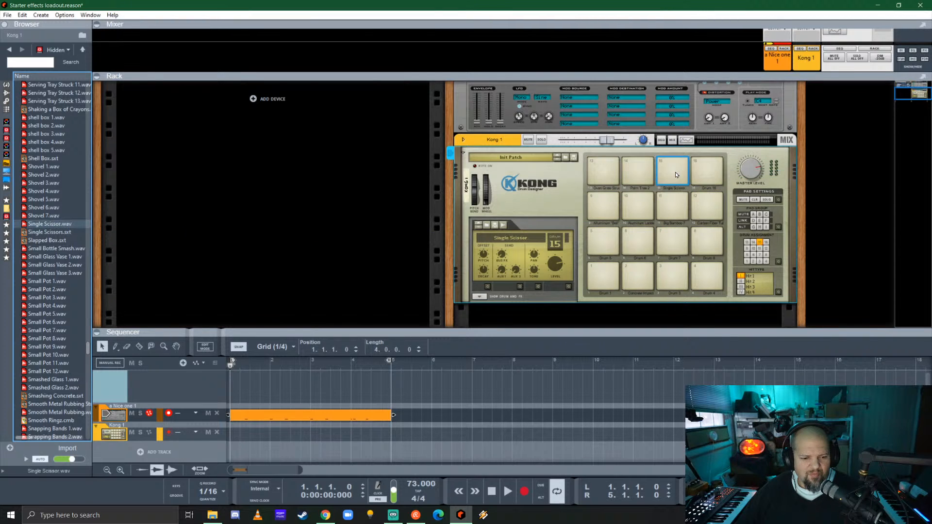
left_click(672, 173)
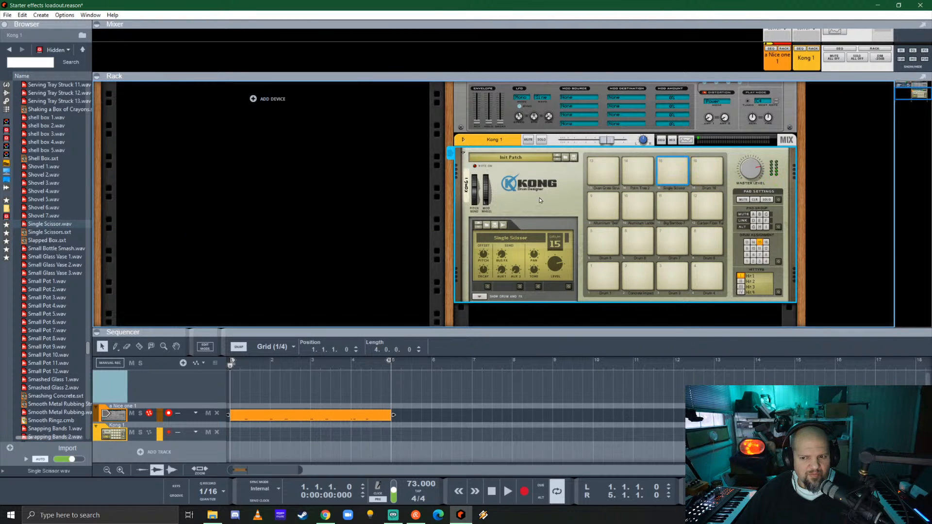
- Audition Small Pot 10.wav, Snapping Bands 3.wav, Starbucks Cup 7.wav, Struck Street Lamp 3.wav and Struck Tea Pot 2.wav
scroll(54, 282, "down", 4)
left_click(57, 257)
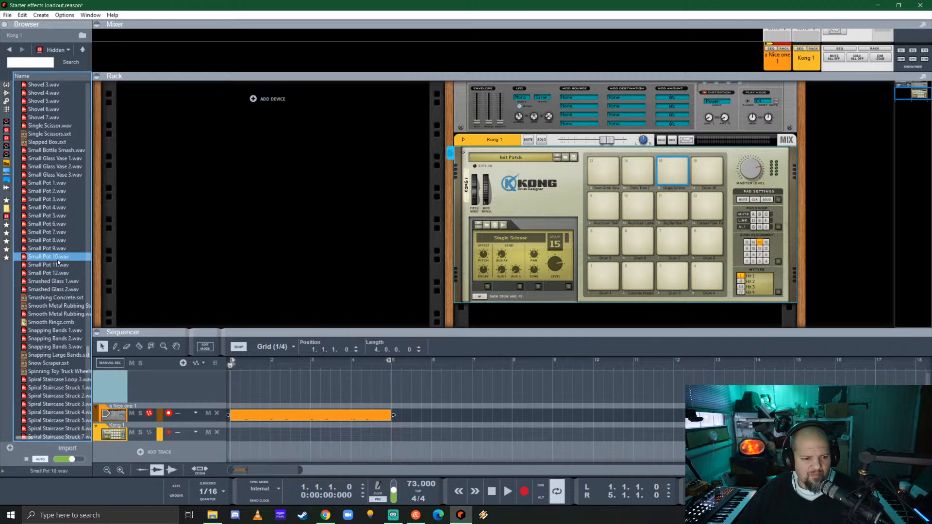
left_click(58, 348)
scroll(56, 330, "down", 9)
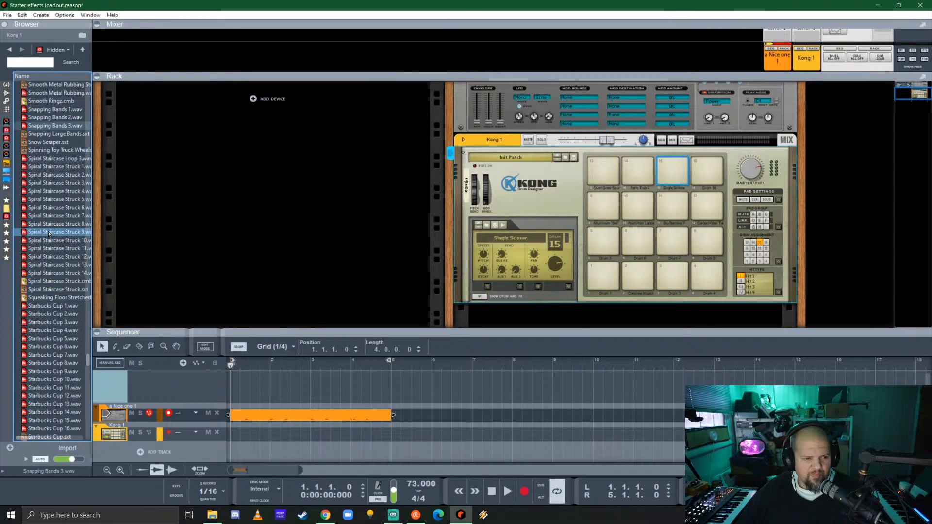
left_click(57, 355)
scroll(59, 340, "down", 13)
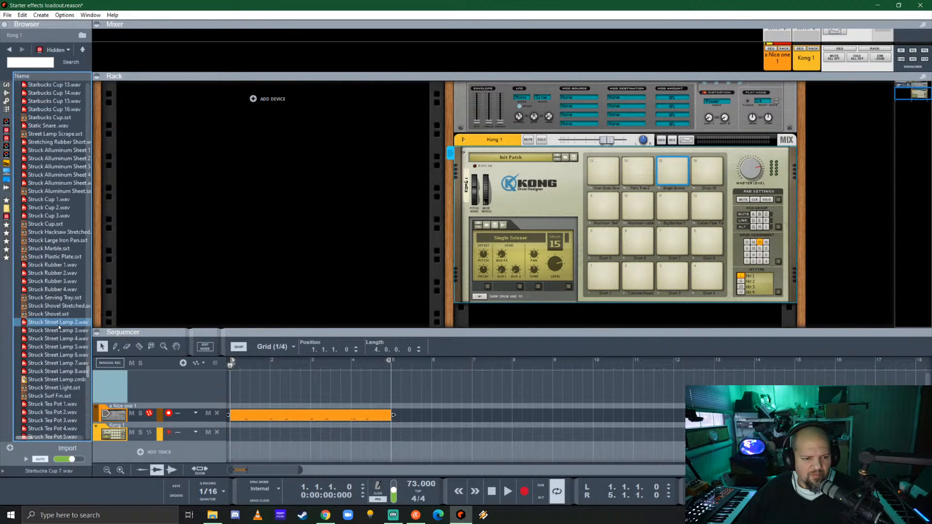
scroll(58, 328, "down", 4)
left_click(45, 233)
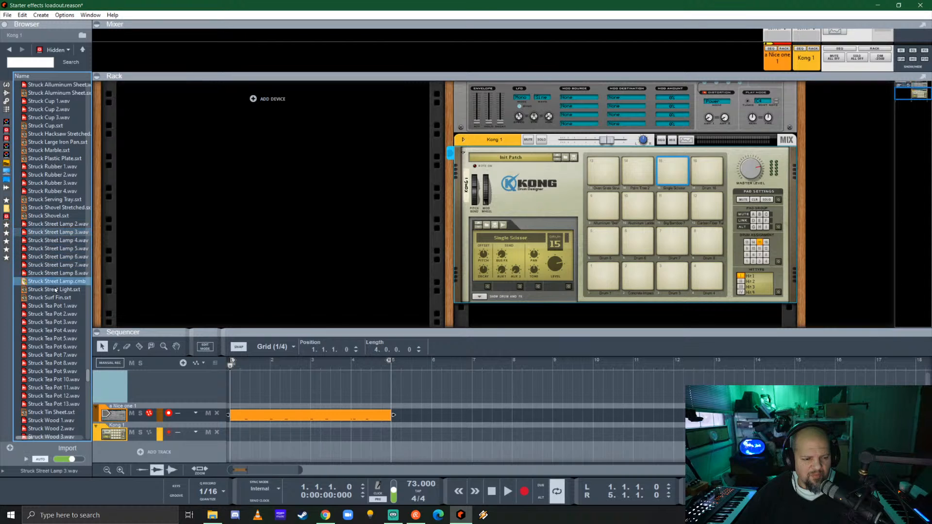
left_click(52, 315)
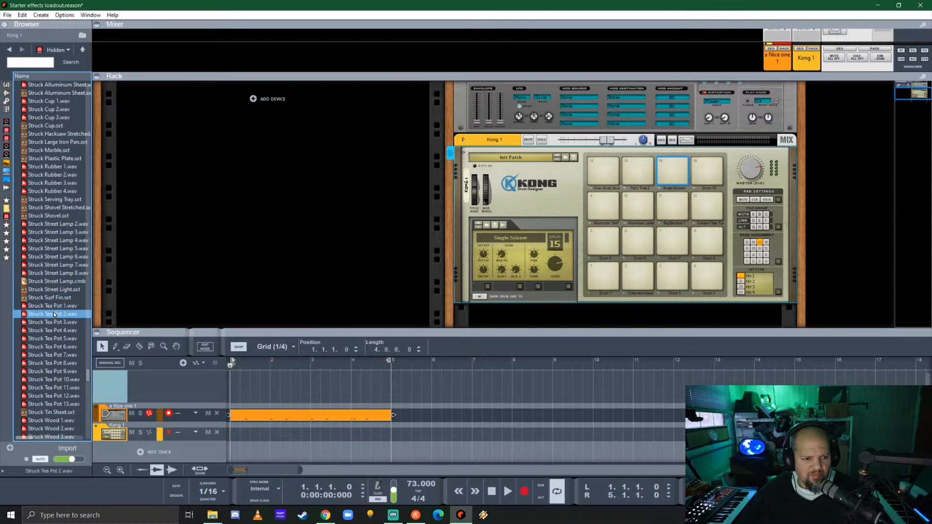
- Audition the Struck Rubber and Struck Cup samples and load Struck Cup 3.wav onto Kong's pad 16
left_click(50, 168)
left_click(50, 175)
left_click(49, 184)
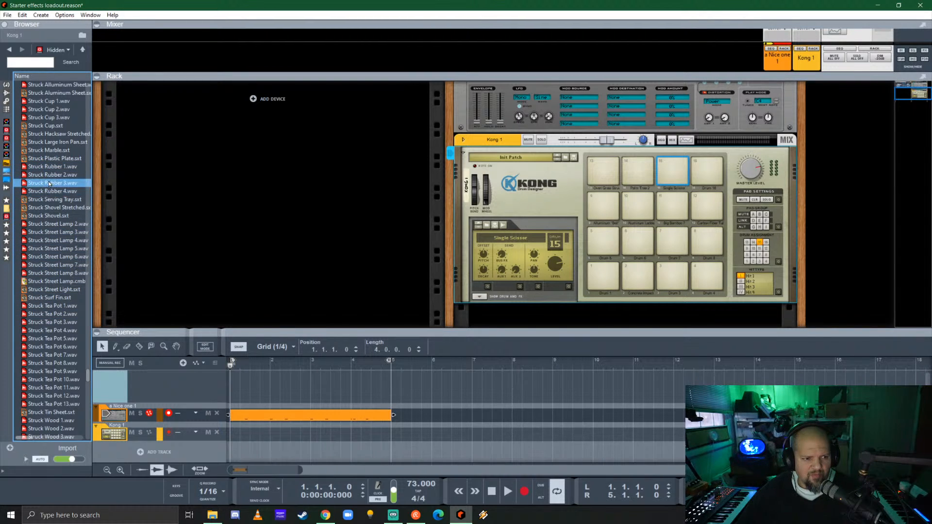
left_click(51, 118)
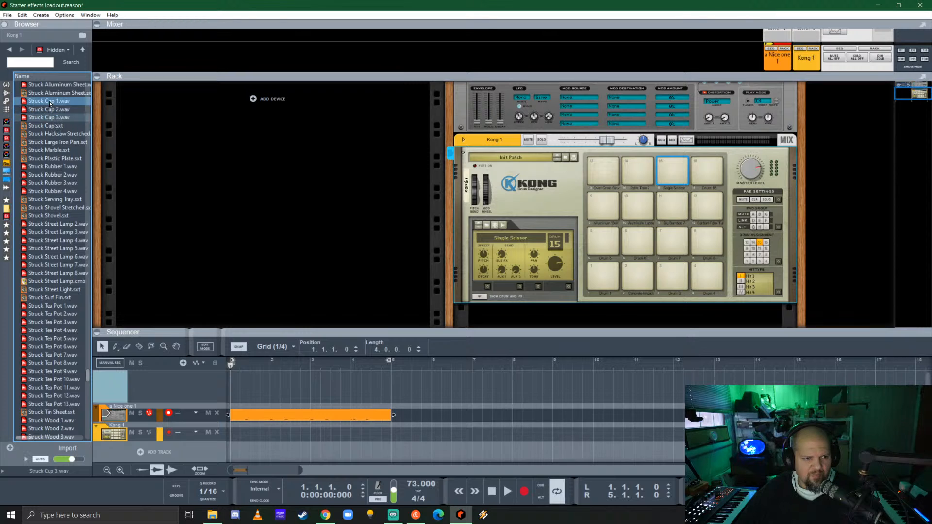
left_click(50, 102)
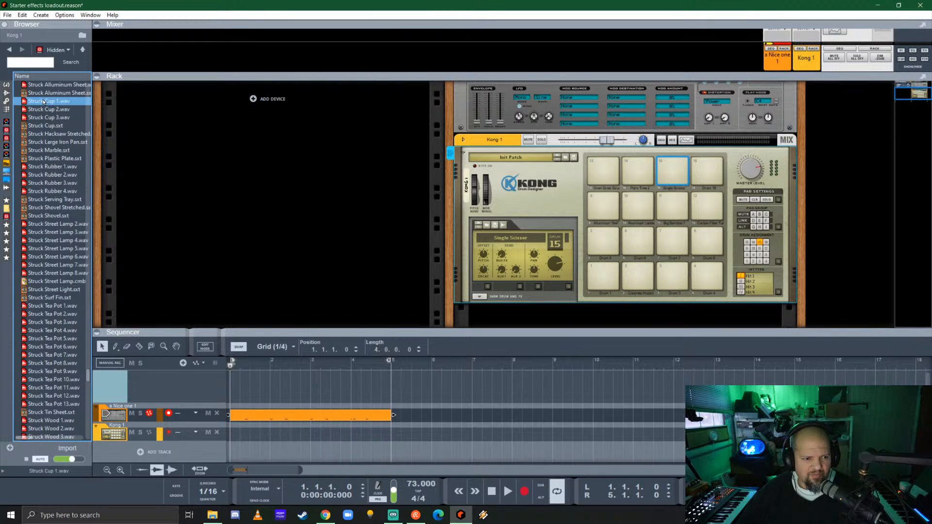
left_click(50, 118)
left_click_drag(51, 118, 706, 171)
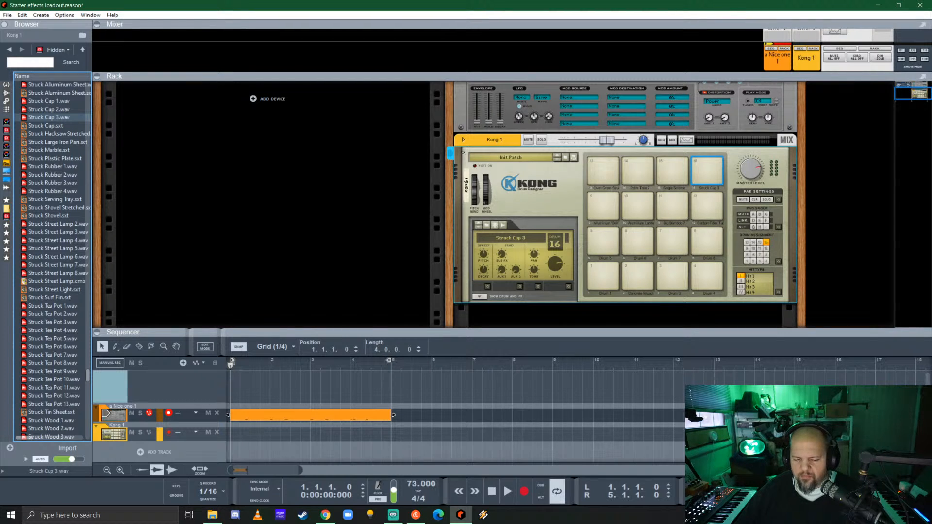
- Decline the VLC update and load two wood tap samples, a plastic tap and a plastic split sample onto Kong's pads 5 to 8
key("alt+Tab")
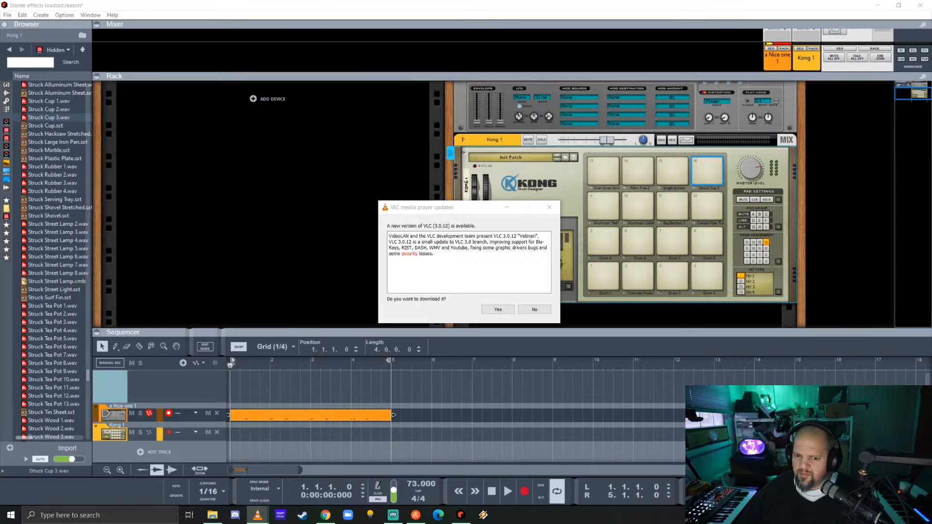
left_click(535, 311)
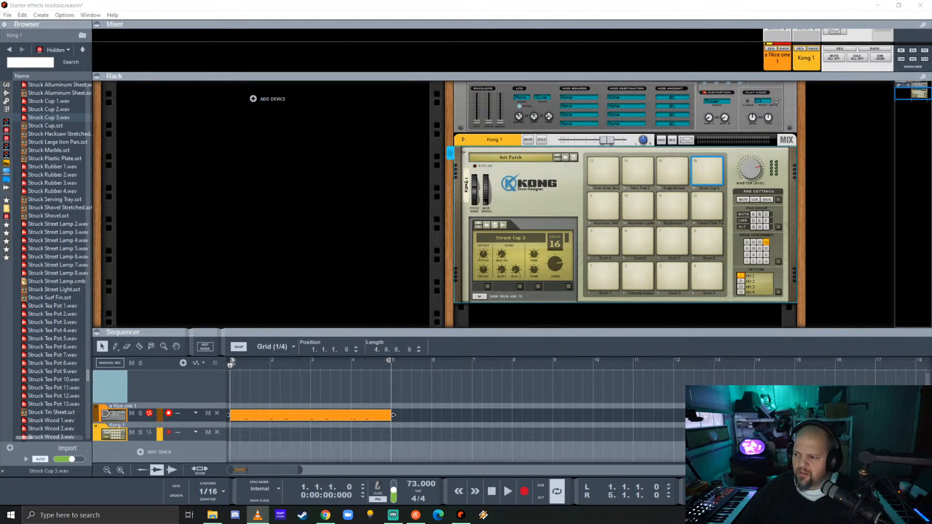
left_click_drag(901, 187, 604, 242)
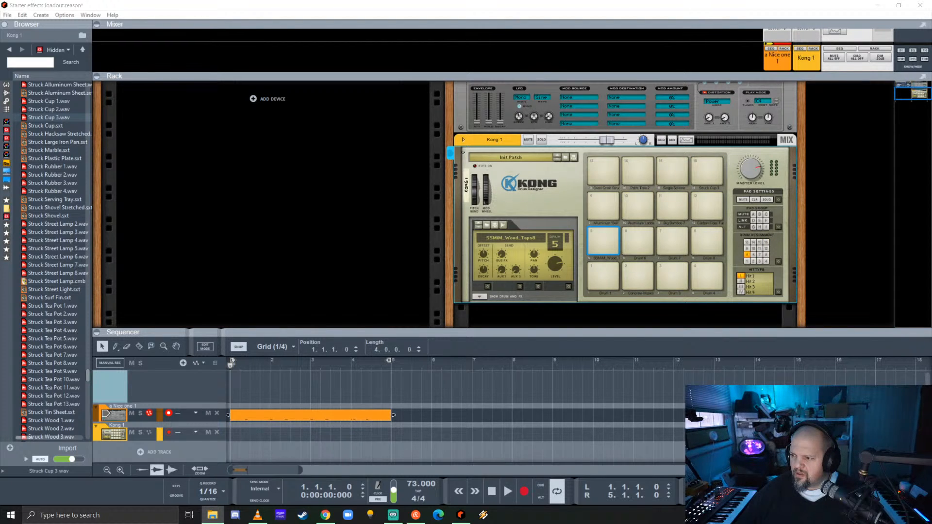
left_click_drag(804, 221, 638, 242)
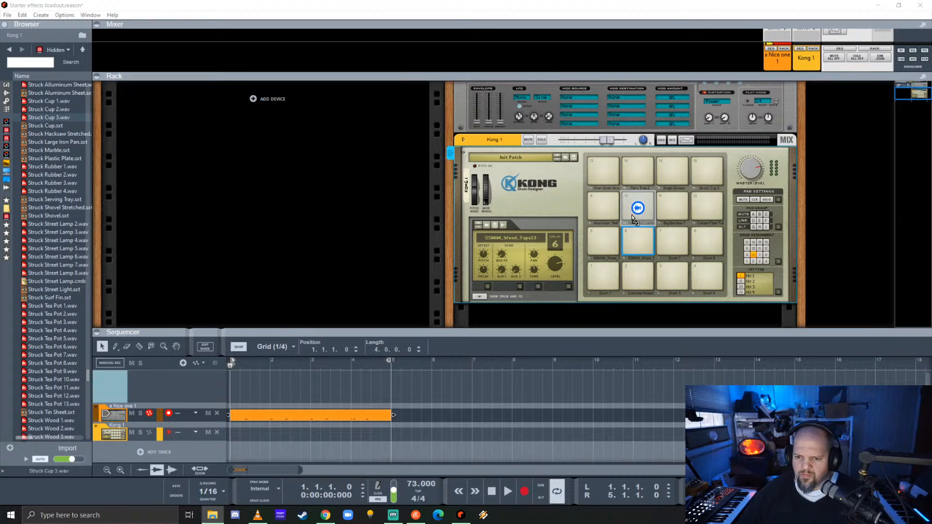
left_click_drag(639, 208, 675, 241)
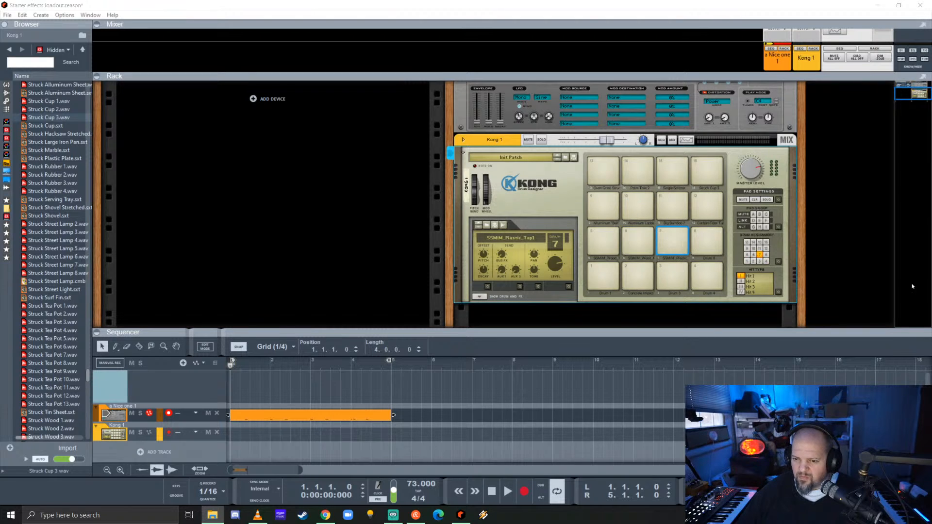
left_click_drag(930, 243, 704, 242)
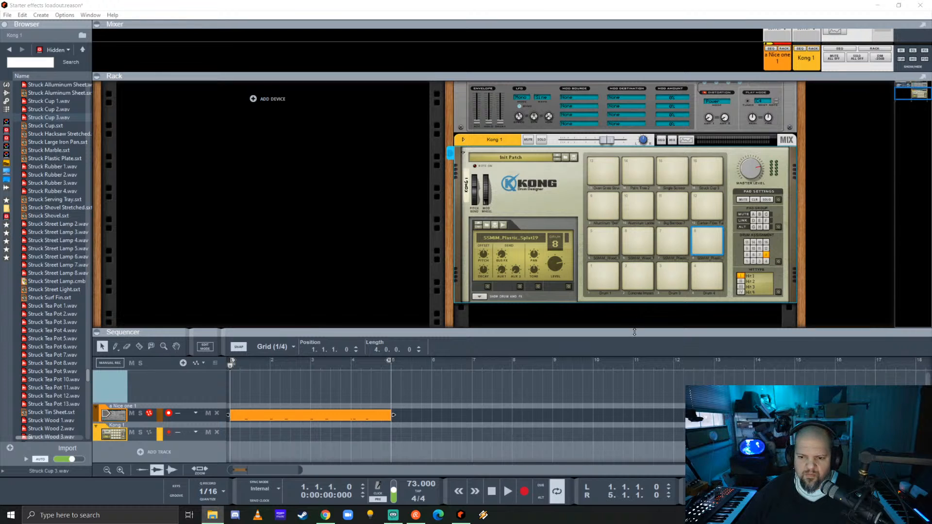
- Enlarge the sequencer area and place the plastic rustle sample on a new audio track at bar 1
left_click_drag(634, 332, 634, 183)
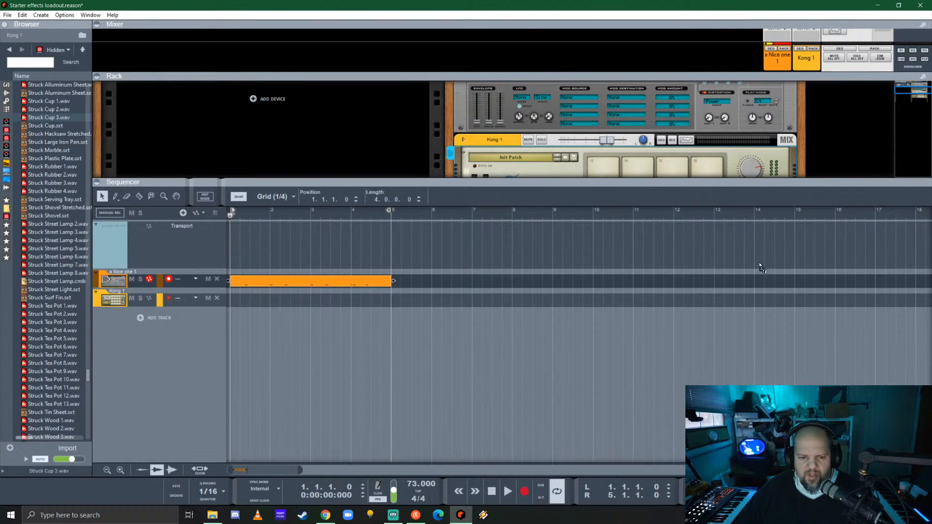
left_click_drag(238, 330, 238, 330)
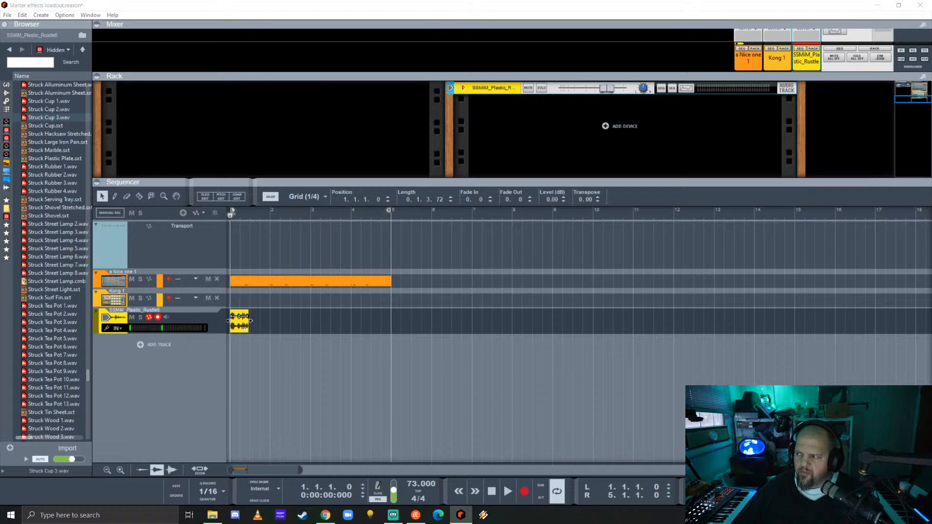
key("alt+Tab")
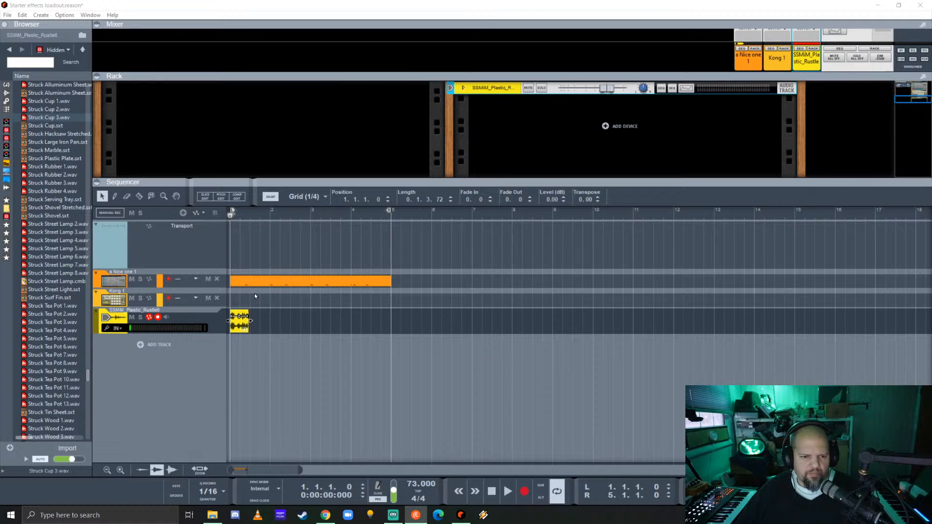
- Set the loop's right locator to 1.3.1.0, solo the plastic rustle track and play its clip from the start
scroll(254, 294, "up", 4)
scroll(260, 296, "up", 5)
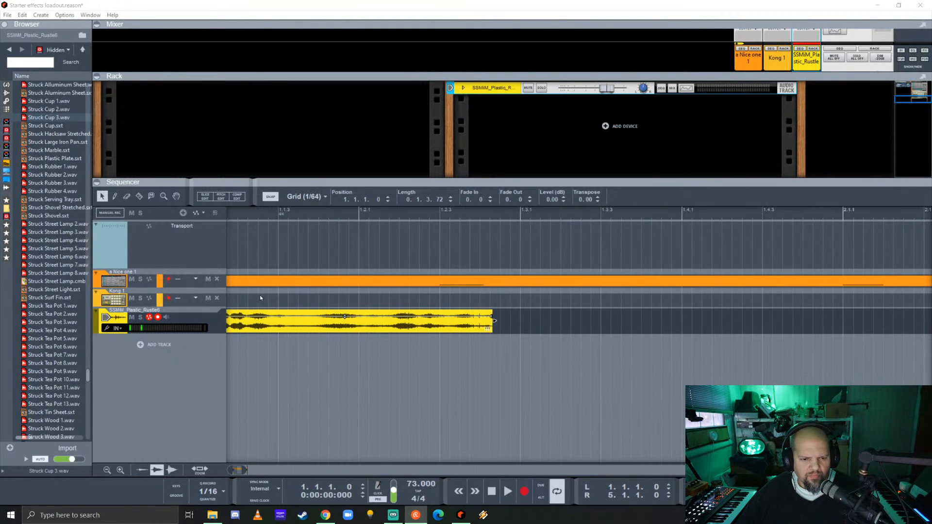
scroll(313, 318, "up", 1)
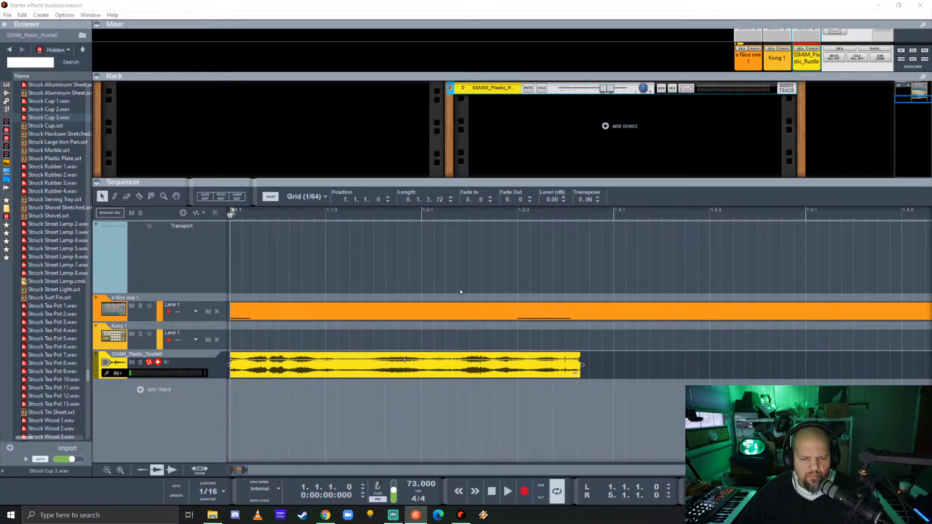
left_click(614, 212, "ctrl")
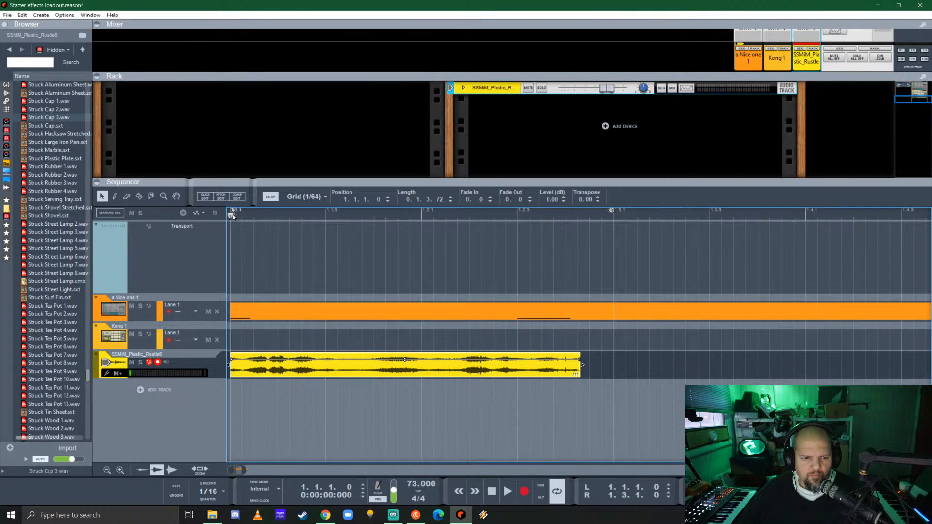
key("space")
left_click(140, 362)
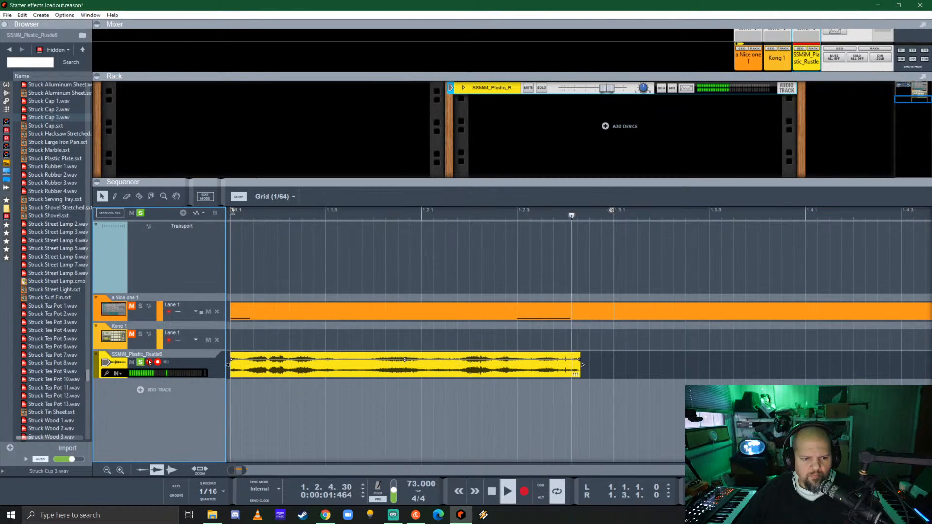
key("space")
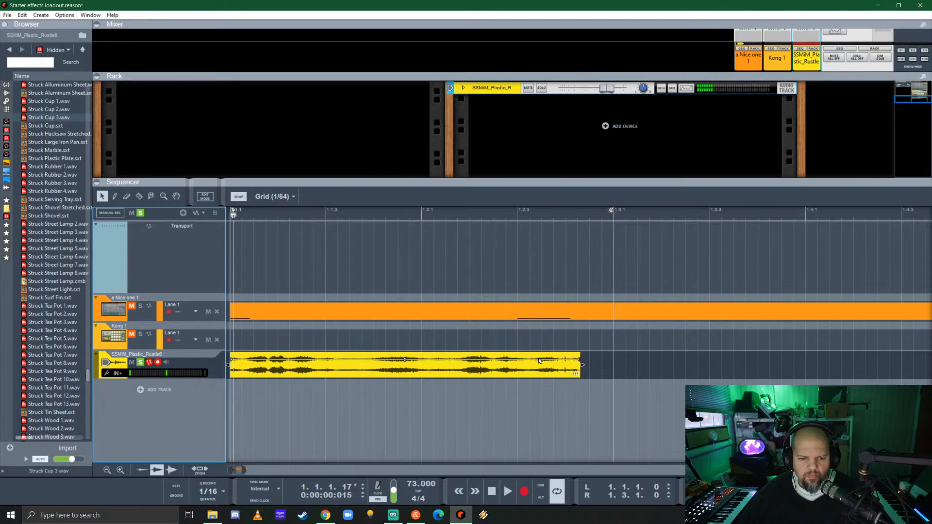
key("space")
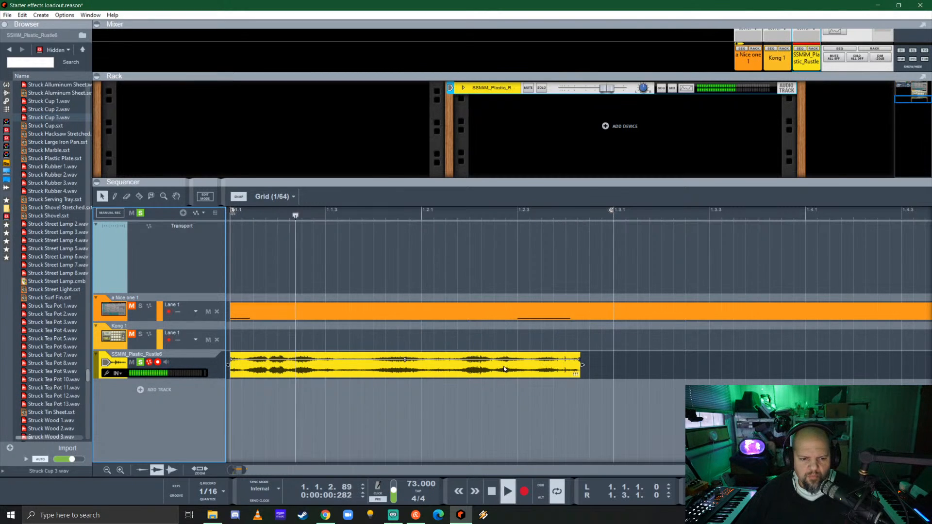
left_click(372, 365)
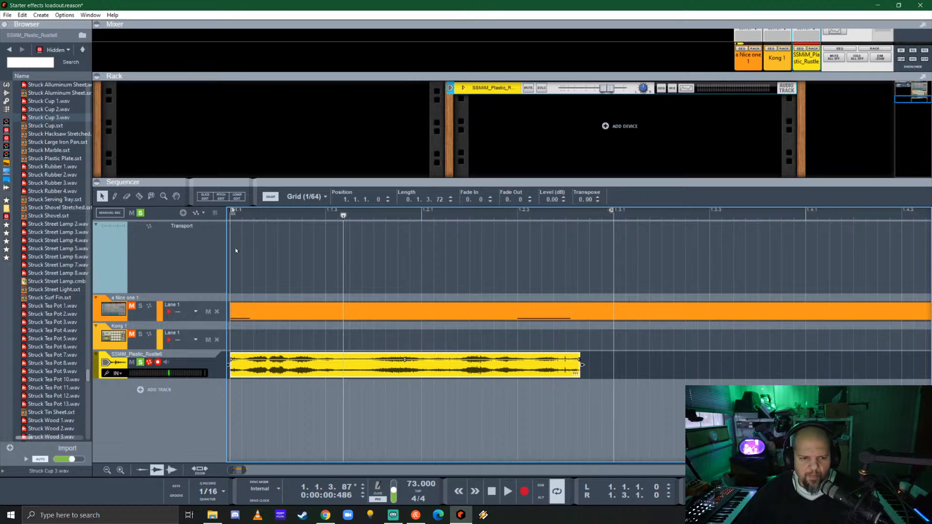
left_click(228, 217)
key("space")
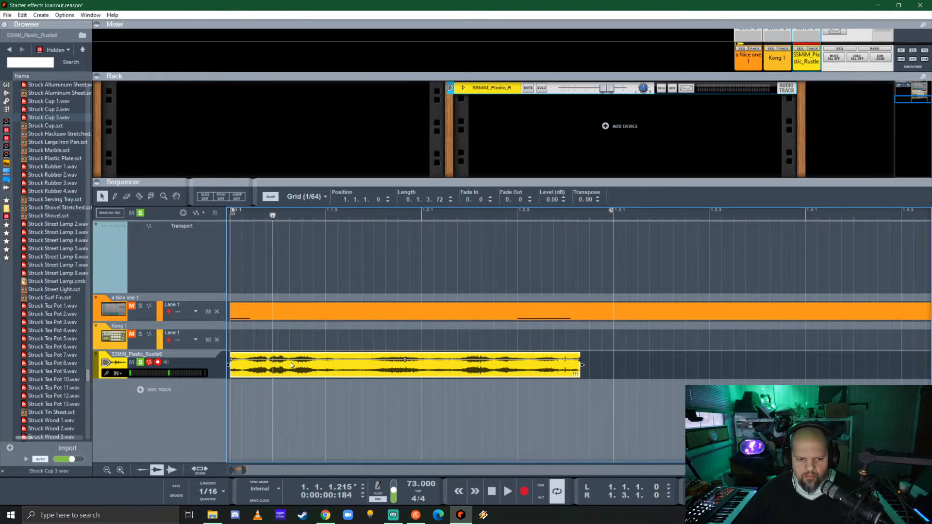
- Stretch the plastic rustle clip to a length of 0.2.0.0 so it ends at the right locator
scroll(269, 373, "up", 3)
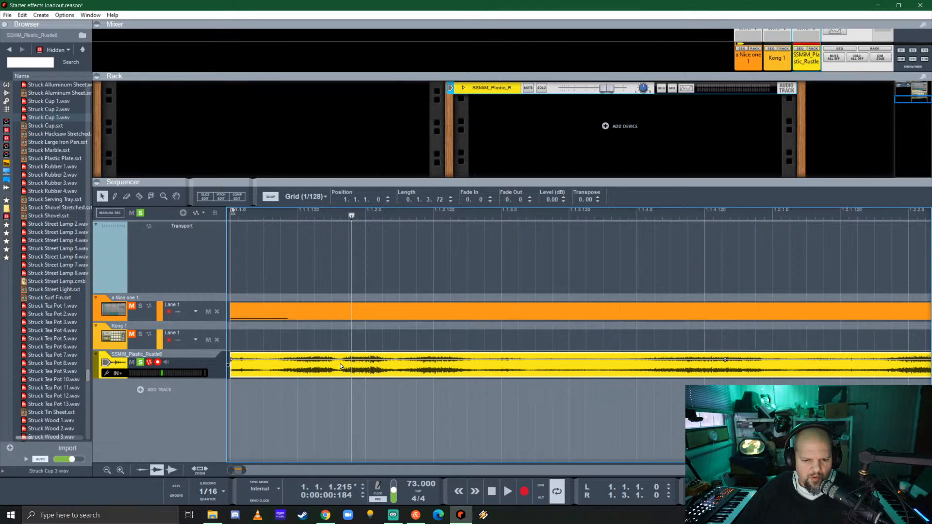
scroll(343, 369, "down", 2)
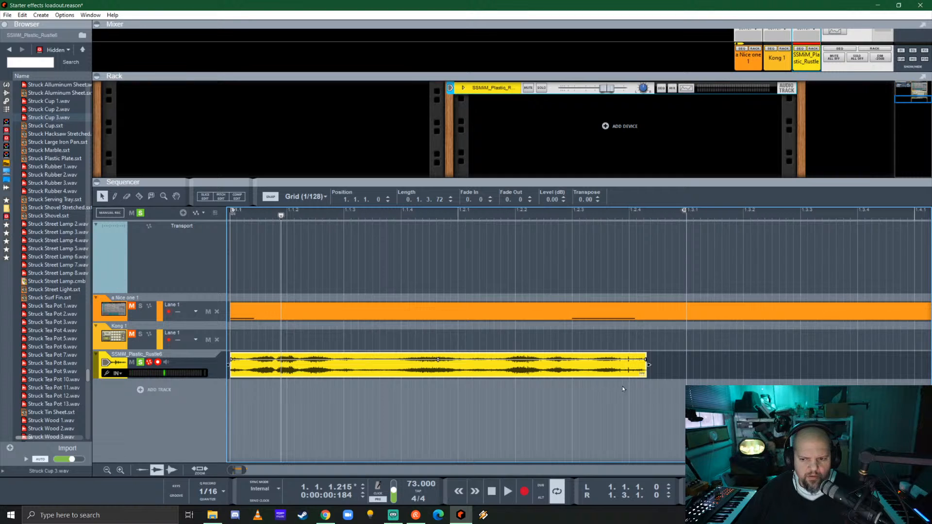
left_click_drag(650, 365, 687, 365)
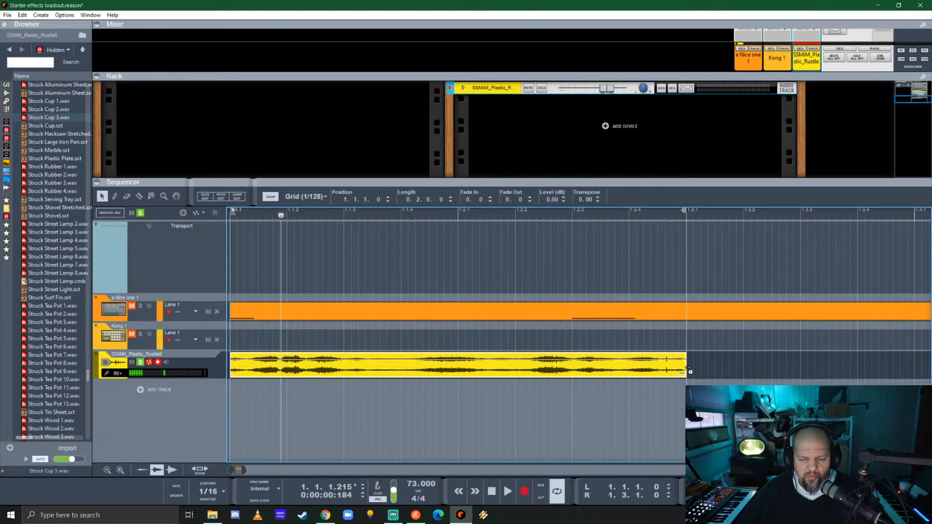
- Open the plastic rustle clip for slice editing, quantize its slices to 1/16 and return the playhead to the start
right_click(377, 367)
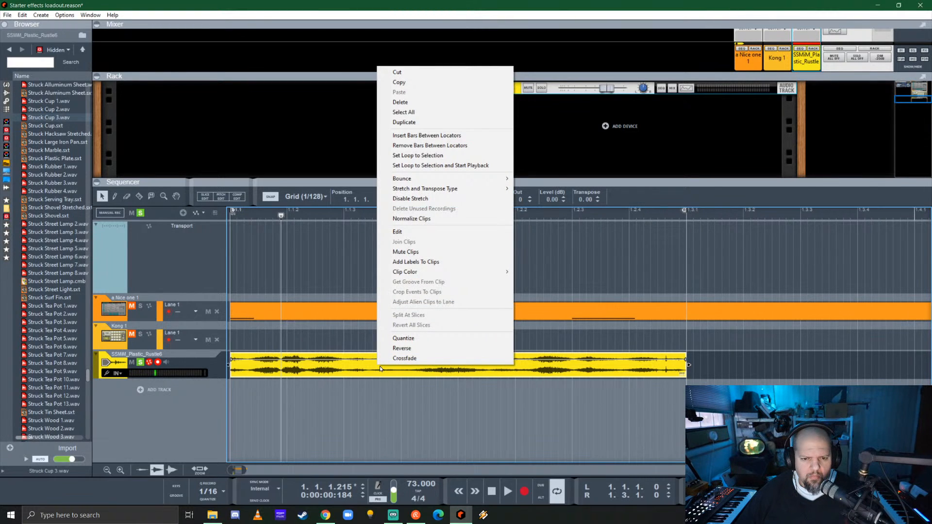
left_click(358, 365)
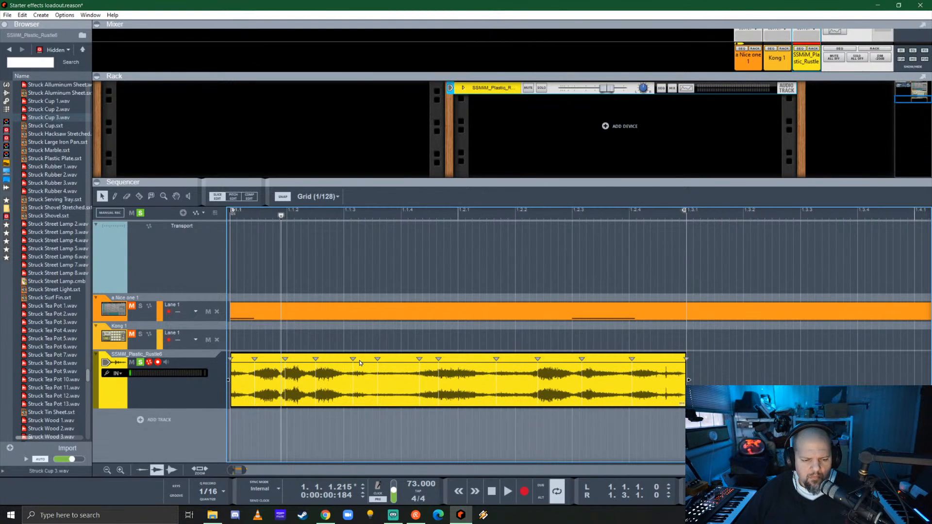
left_click(209, 500)
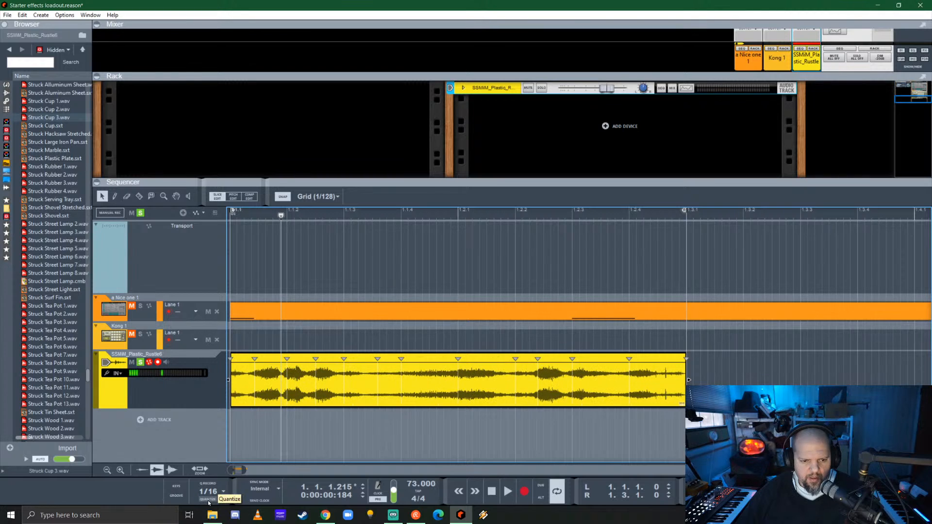
left_click(232, 218)
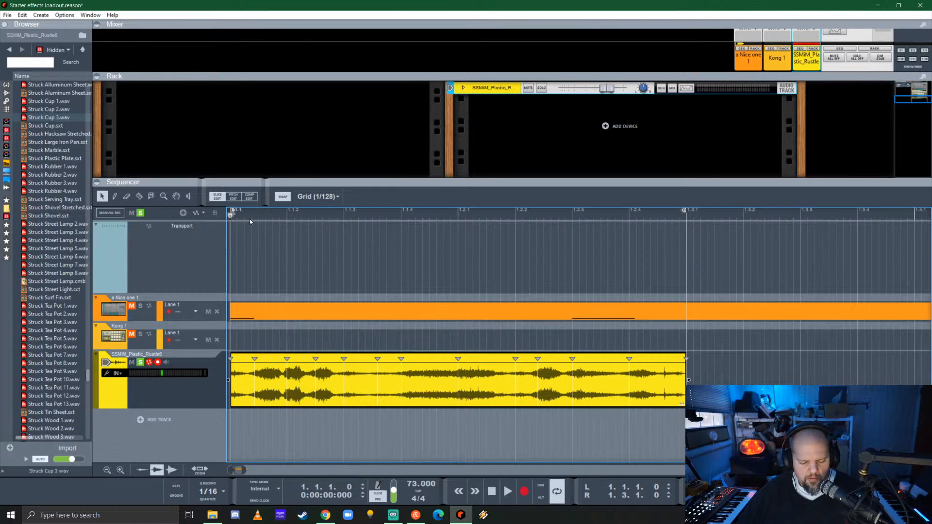
- Audition the quantized plastic rustle clip and place a copy of it right behind the original at 1.3.1.0
key("space")
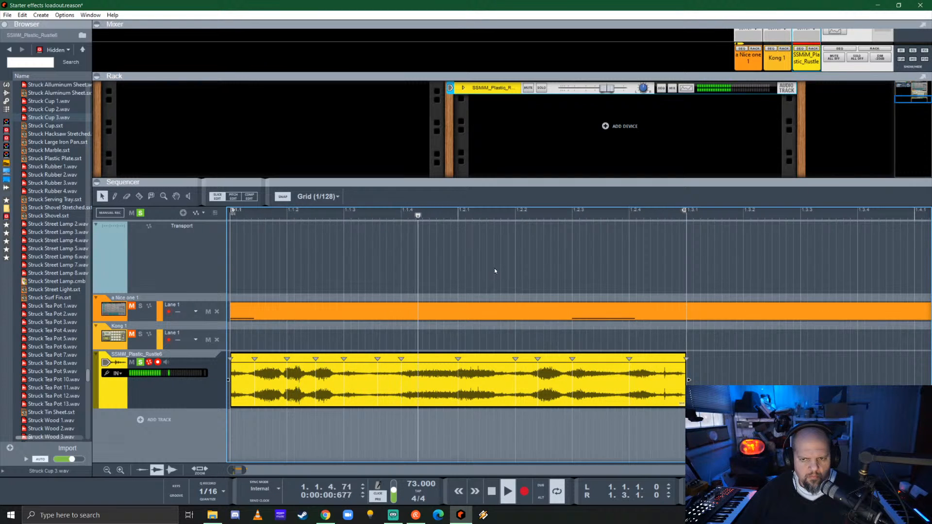
key("space")
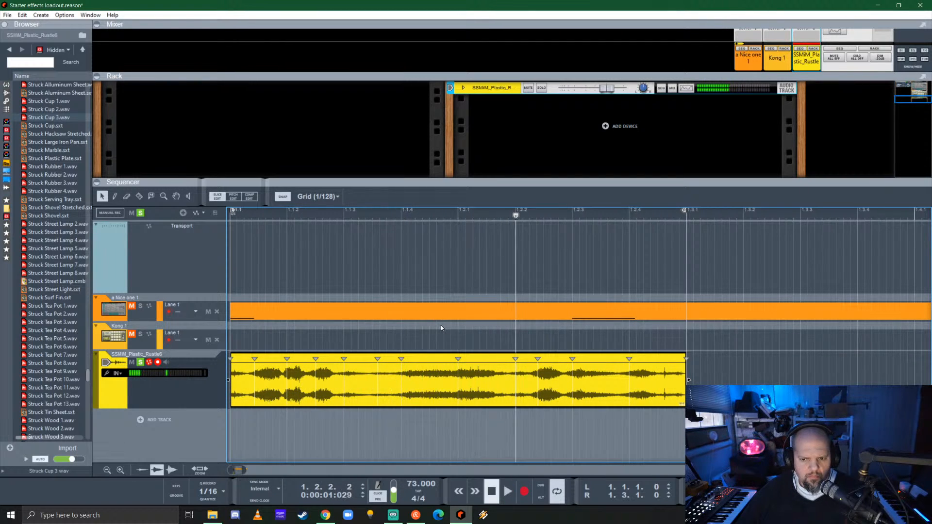
scroll(441, 325, "down", 10)
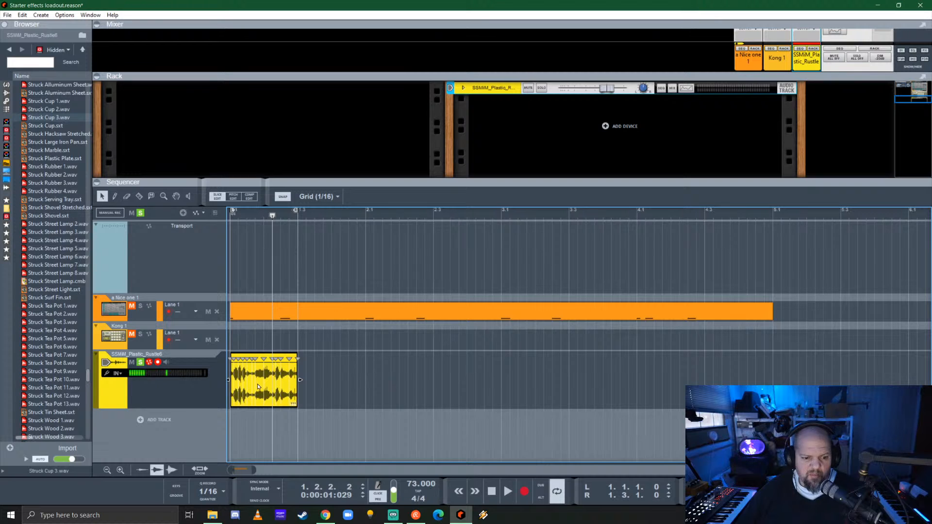
left_click(278, 335)
left_click_drag(251, 370, 324, 363)
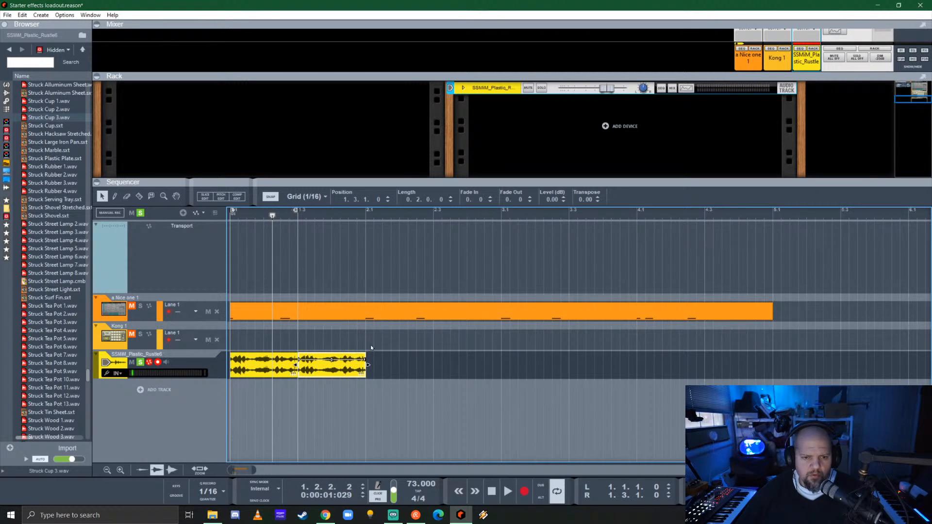
- Set the loop's right locator to 2.1.1.0 and play the two plastic rustle clips from the start
left_click(365, 211, "alt")
left_click_drag(273, 216, 229, 216)
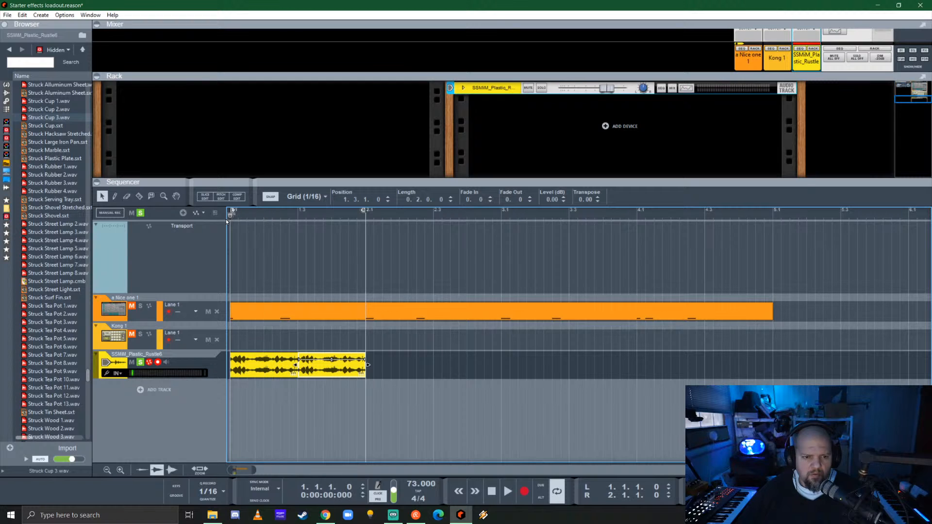
key("space")
left_click(437, 357)
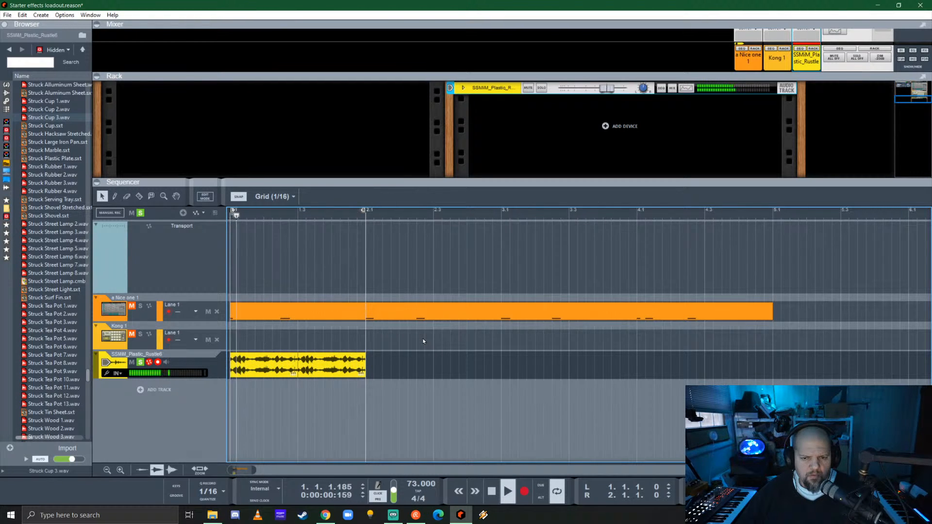
- Open the Spectrum EQ for the plastic rustle track and enable its high-pass filter at about 2.48 kHz
left_click_drag(522, 183, 522, 333)
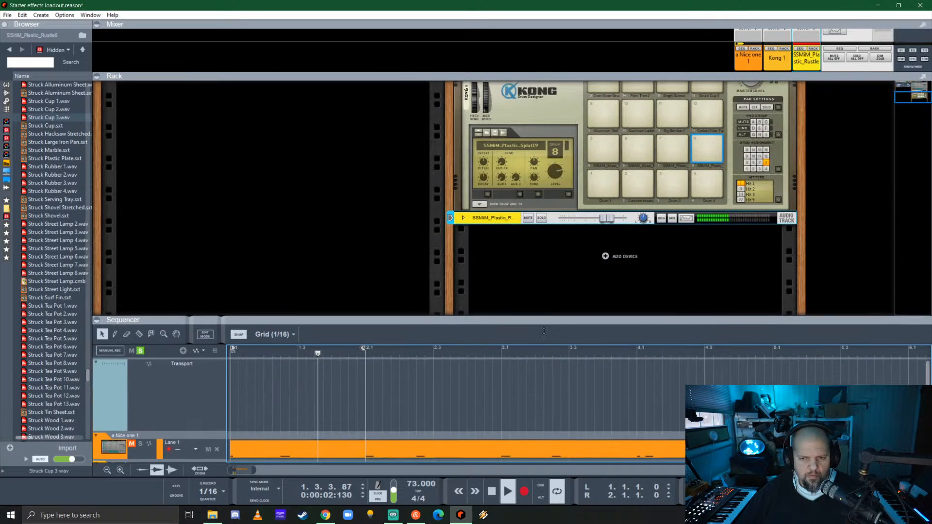
left_click(686, 232)
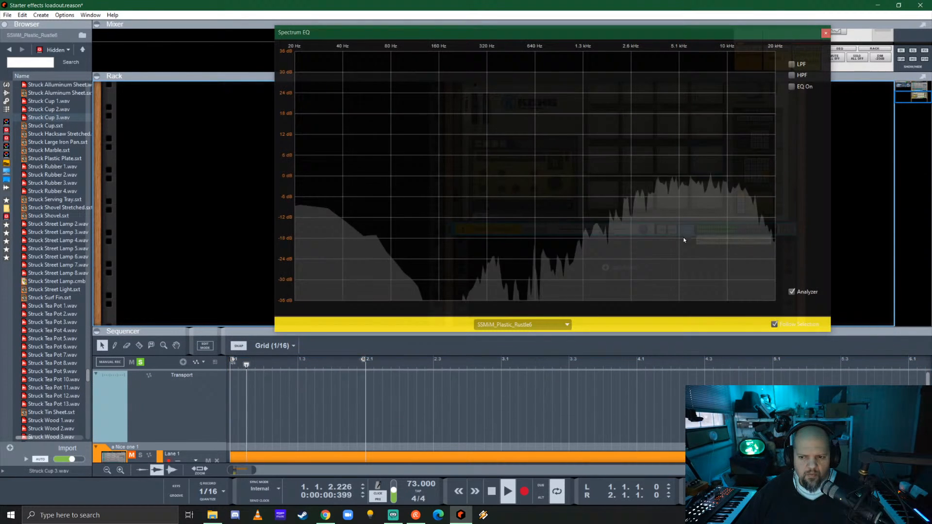
left_click(792, 75)
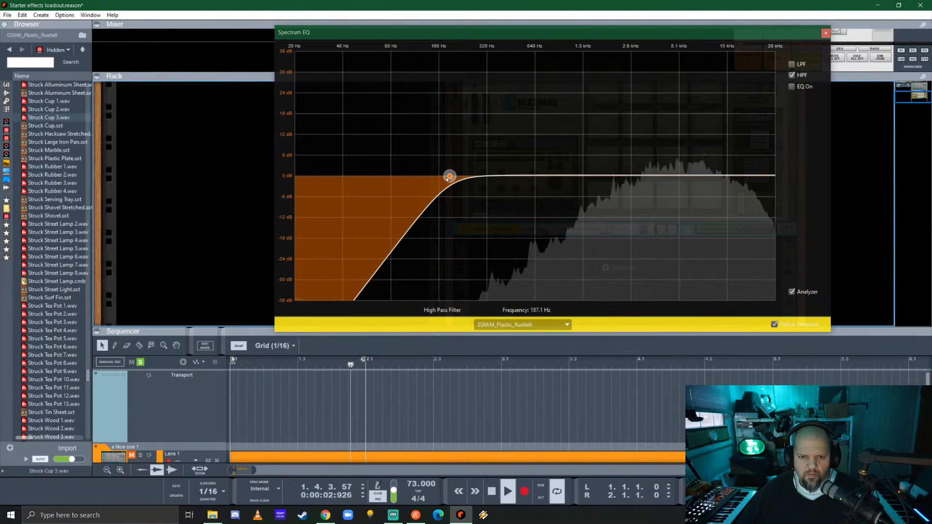
left_click_drag(461, 183, 632, 183)
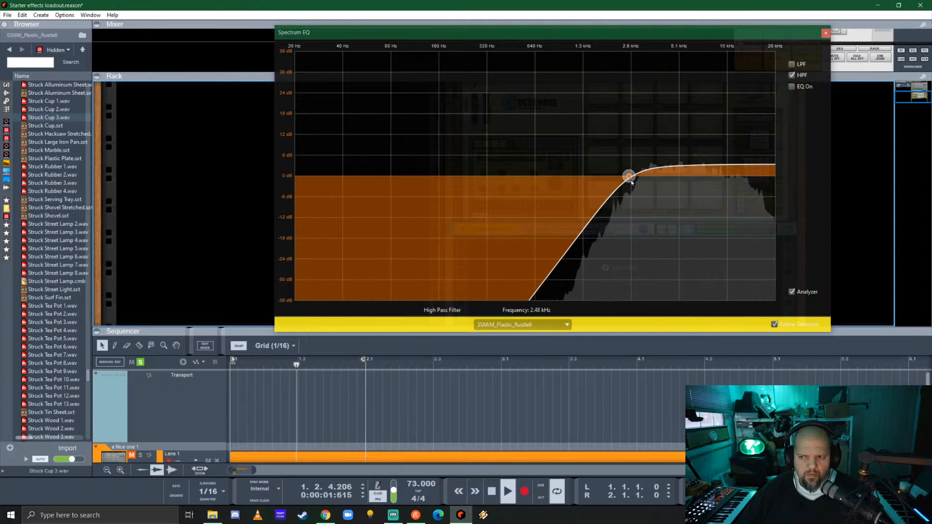
- Turn on the EQ with HF Bell and cut the high-frequency band by about 5.7 dB at about 7.18 kHz
left_click(792, 87)
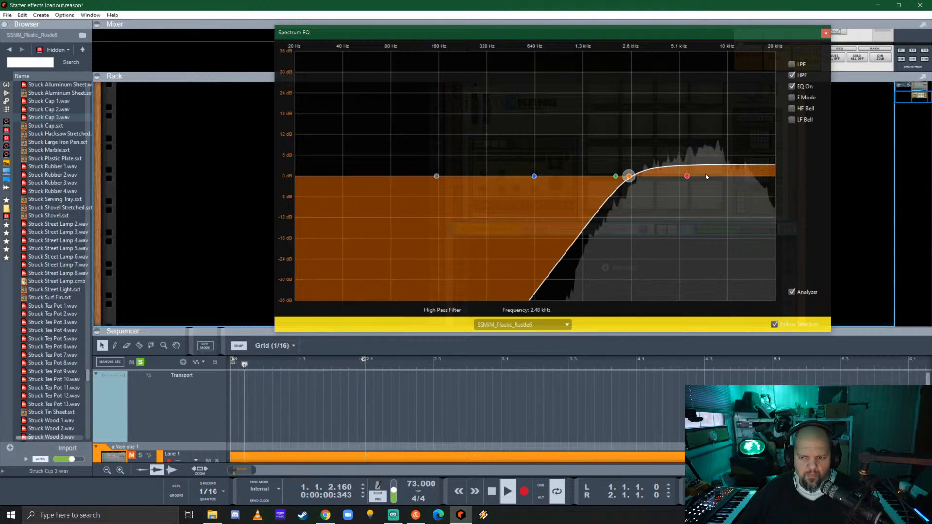
left_click(793, 108)
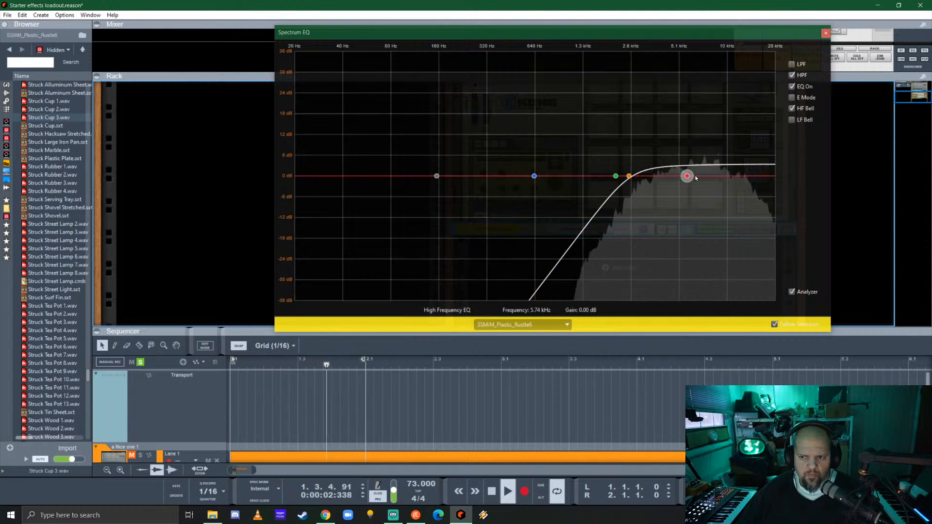
left_click_drag(687, 176, 706, 199)
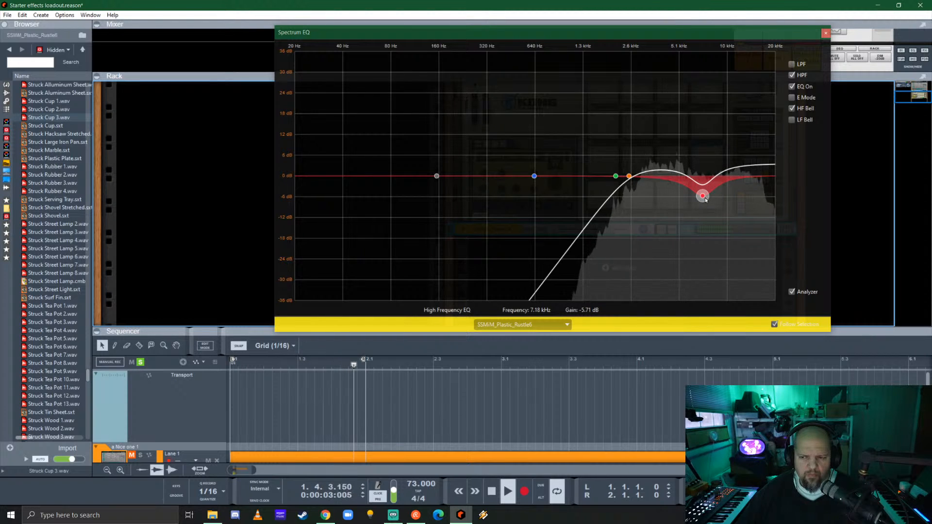
- Raise the high-pass filter to about 3.27 kHz, close the Spectrum EQ and stop playback
left_click_drag(629, 176, 648, 176)
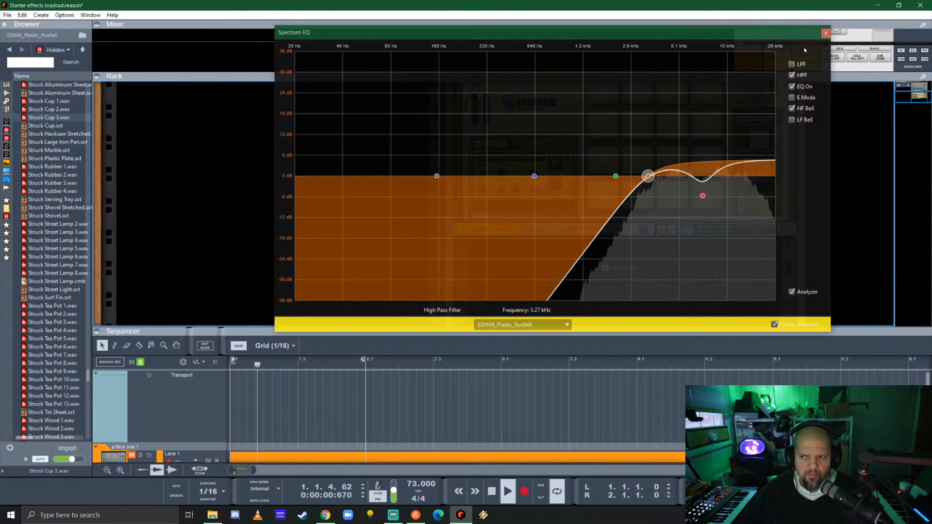
left_click(826, 33)
key("space")
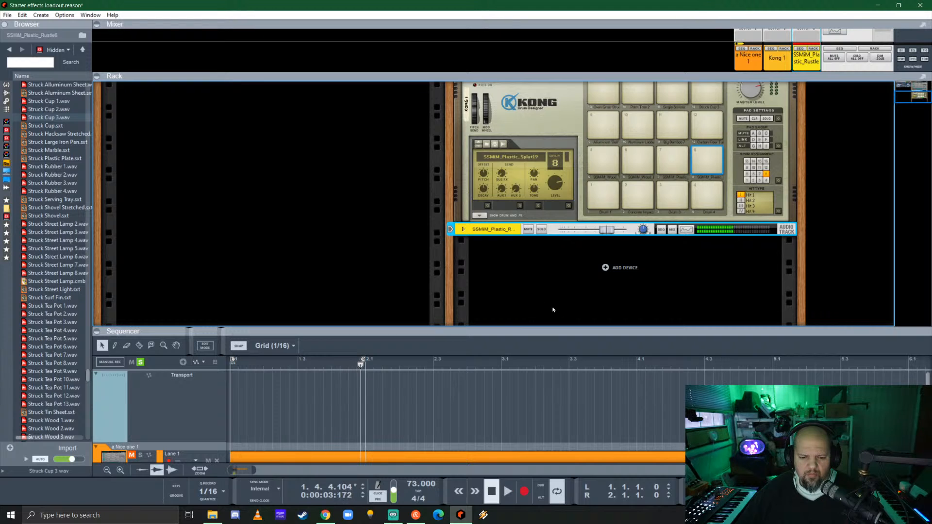
- Enable FX send 2 on the plastic rustle mixer channel and play the loop from the start
left_click(231, 366)
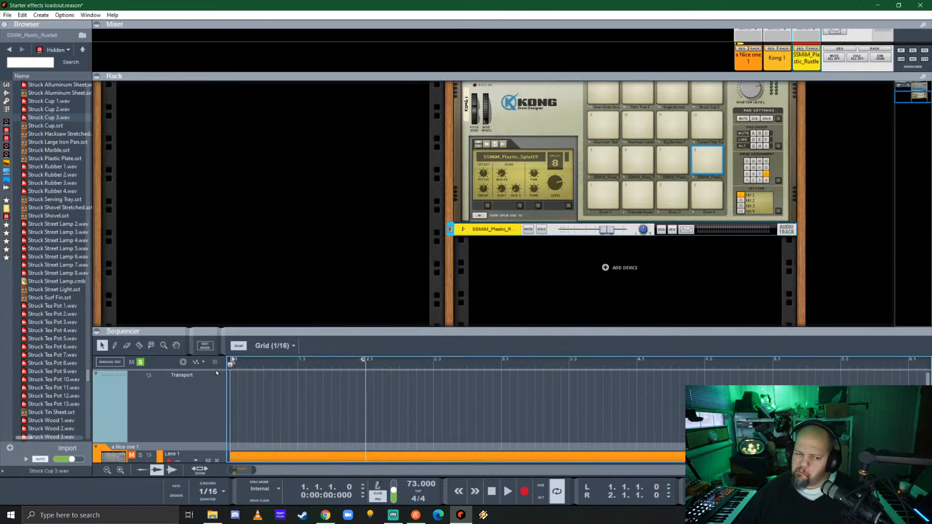
left_click_drag(809, 73, 809, 378)
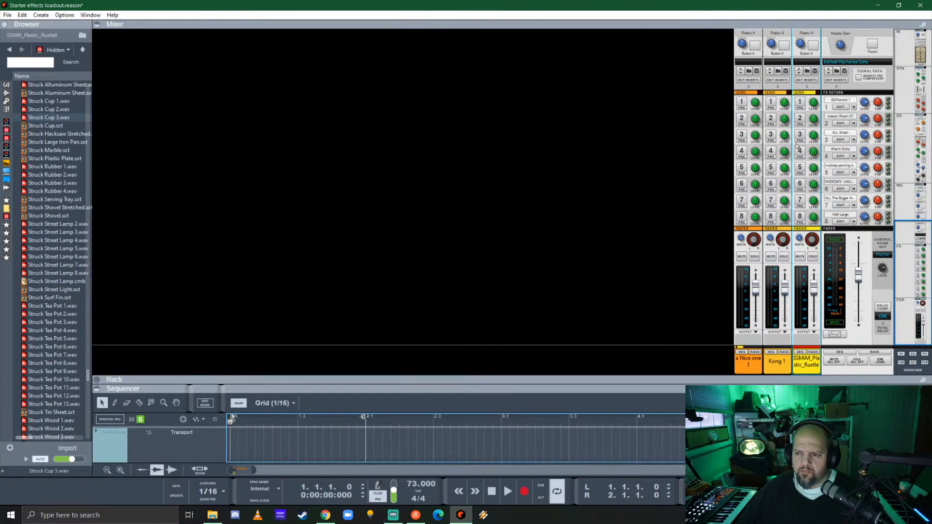
left_click(800, 124)
key("space")
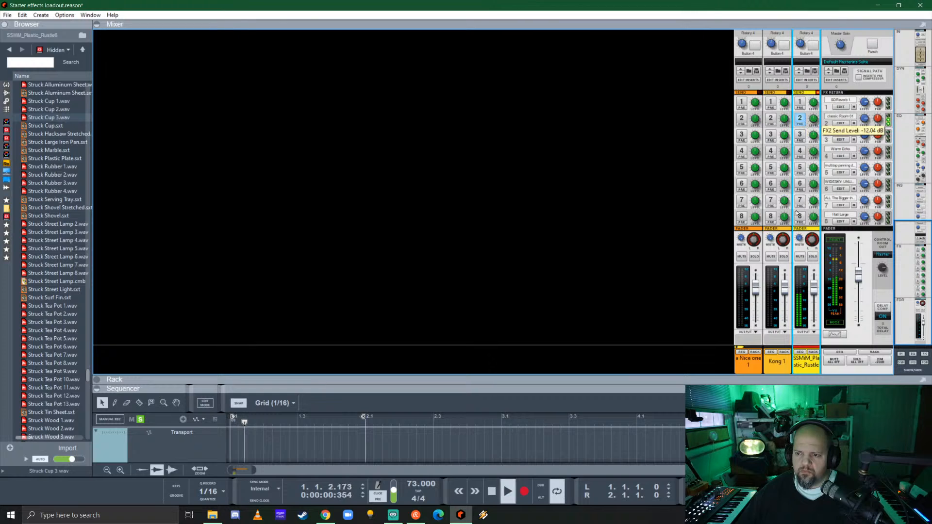
- Lower the plastic rustle channel's fader level and set its FX2 send to about -8.92 dB
left_click_drag(814, 289, 815, 307)
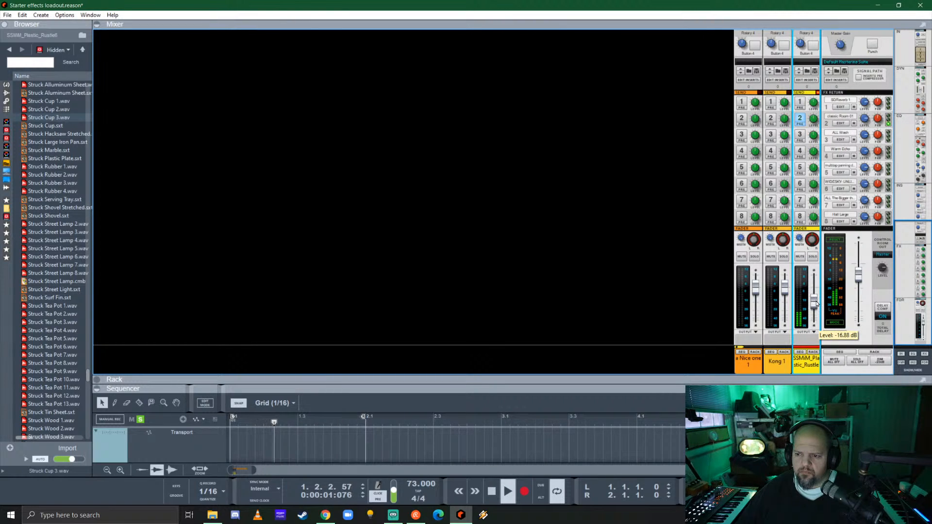
left_click_drag(814, 118, 813, 102)
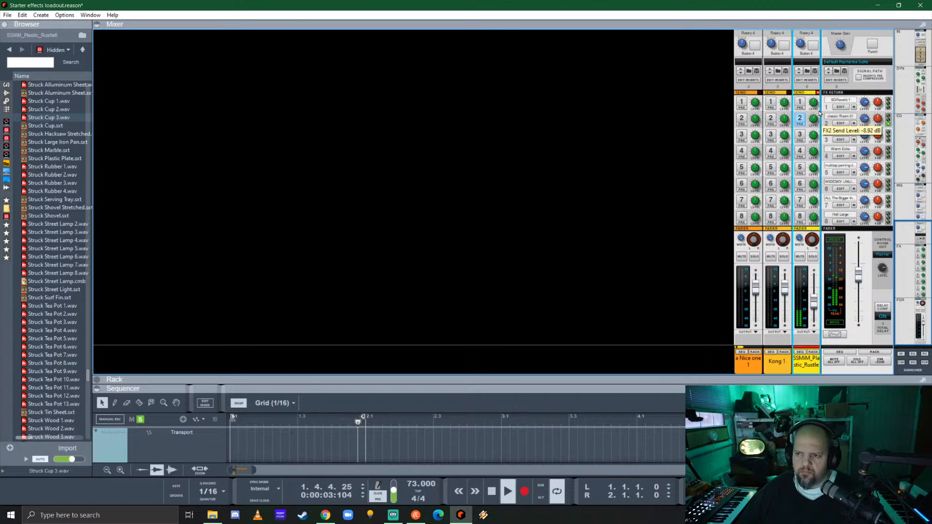
left_click_drag(810, 309, 817, 302)
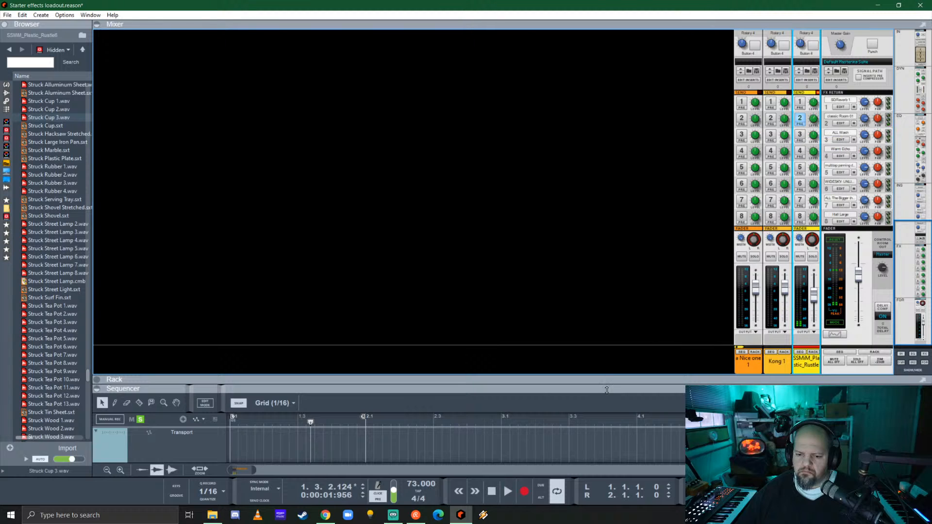
- Delete the plastic rustle audio track together with its clips from the sequencer
left_click_drag(604, 389, 604, 174)
left_click_drag(421, 363, 241, 365)
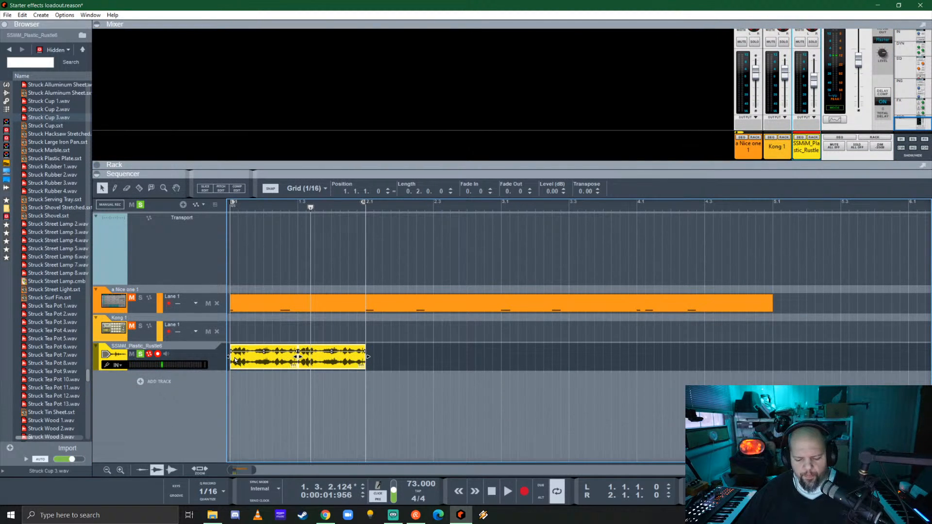
left_click(120, 360)
key("Delete")
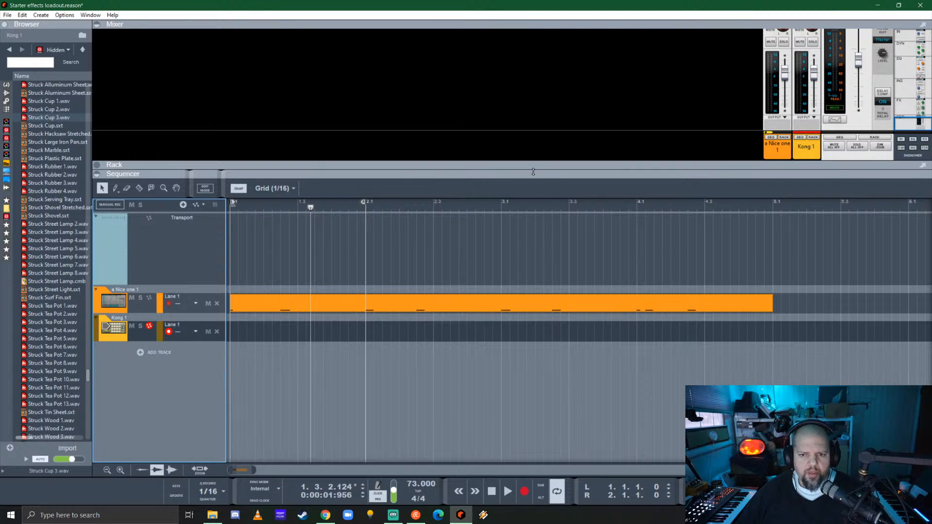
- Set the loop's right locator to 5.1.1.0 at the end of the existing clip and collapse the Transport track
scroll(570, 316, "down", 2)
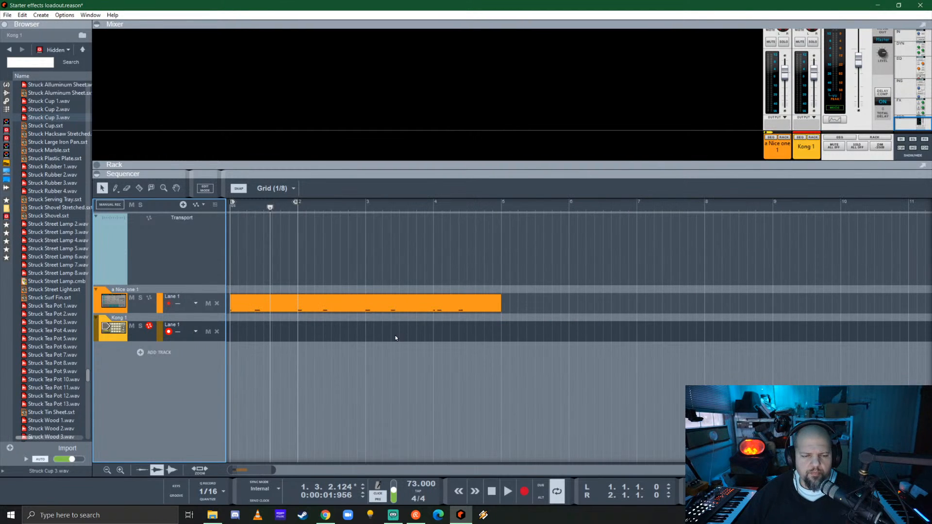
left_click(504, 202, "alt")
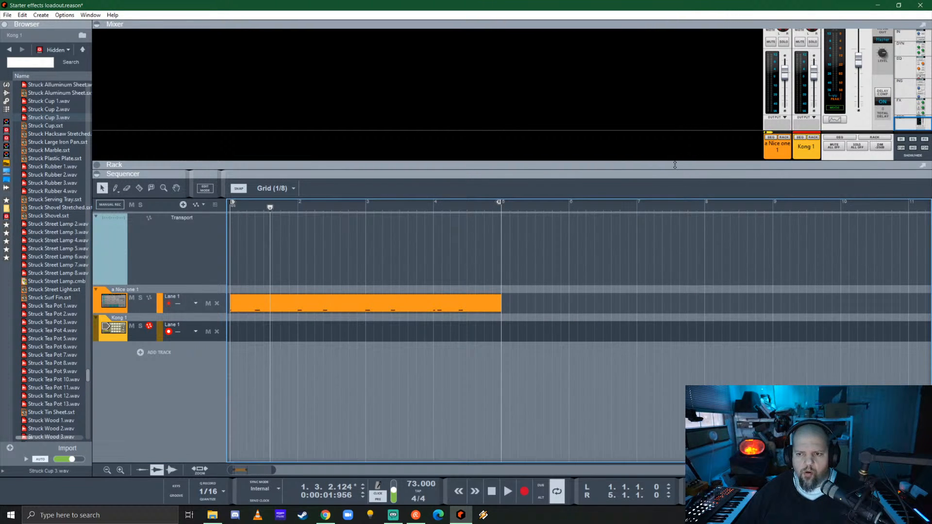
left_click_drag(675, 165, 678, 262)
scroll(544, 322, "down", 2)
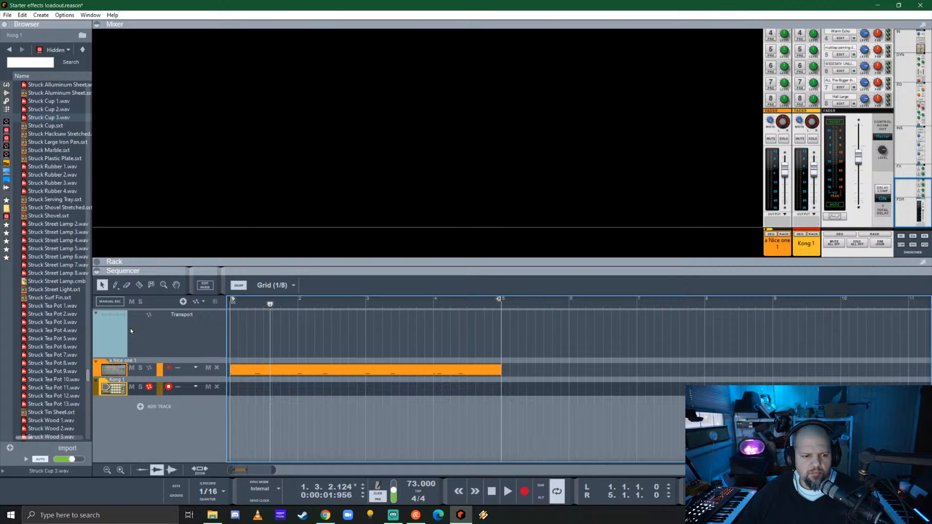
left_click(96, 313)
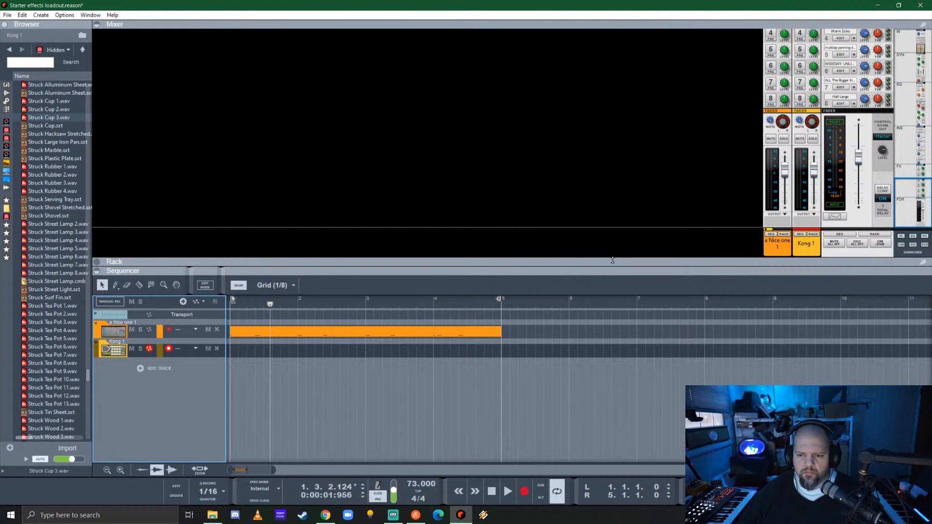
- Enlarge the rack area to show the whole Kong drum device and start playback from bar 1
left_click_drag(613, 260, 614, 359)
left_click_drag(675, 365, 701, 115)
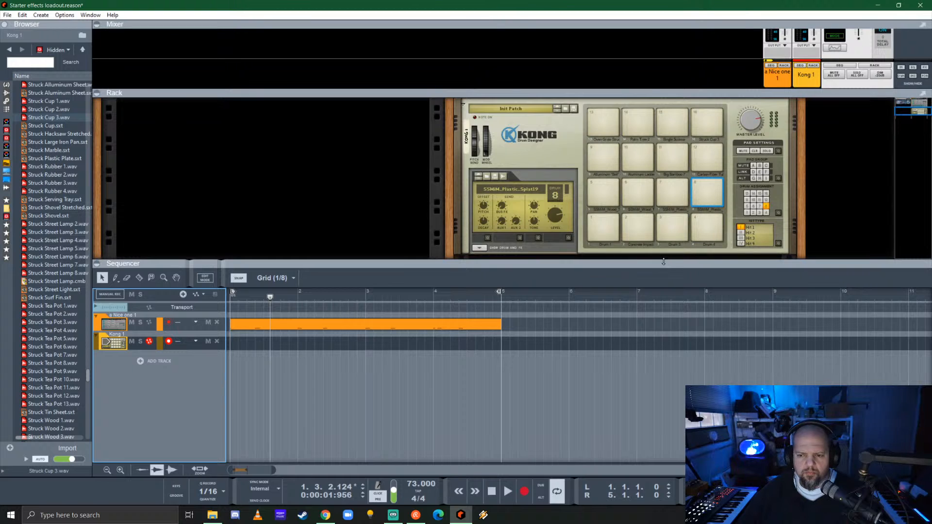
left_click_drag(664, 262, 658, 321)
left_click(234, 358)
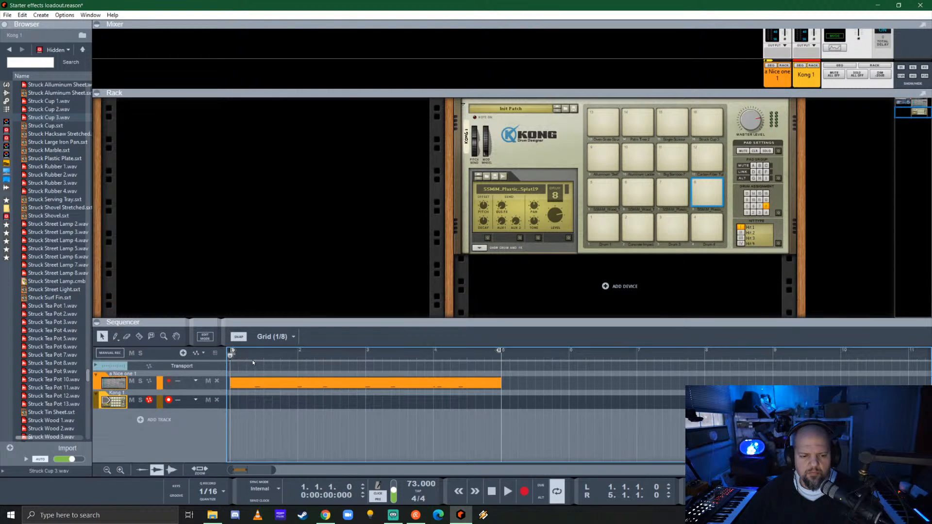
key("space")
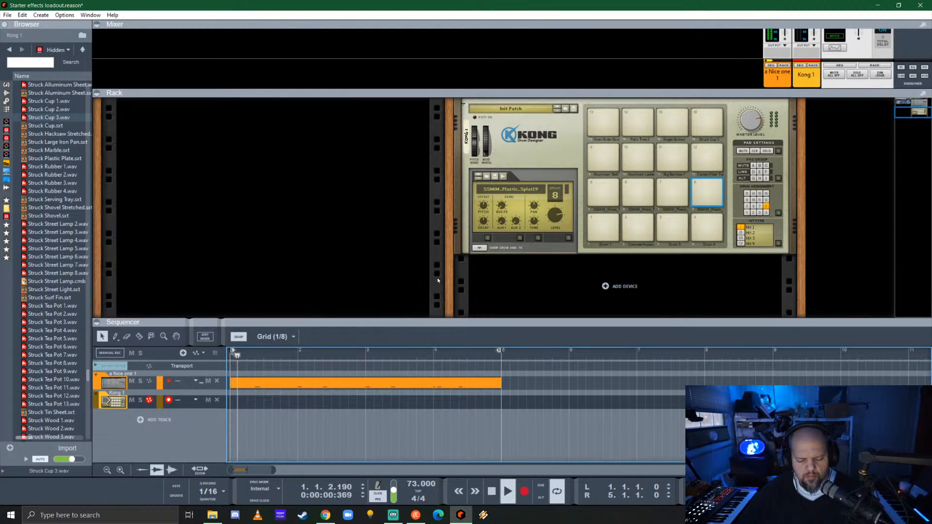
- Audition Kong pads 5, 6, 7, 9 and 10 against the playing track
left_click(603, 199)
left_click(637, 193)
left_click(675, 192)
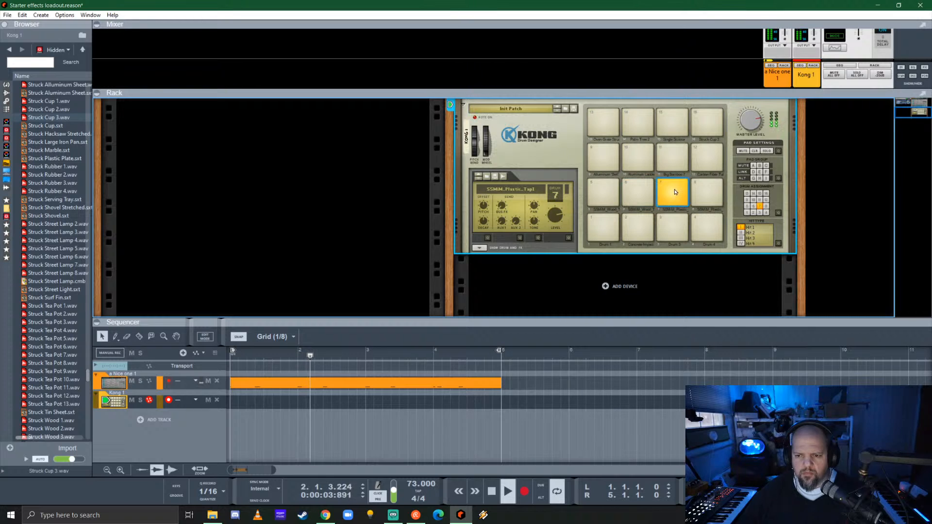
left_click(610, 156)
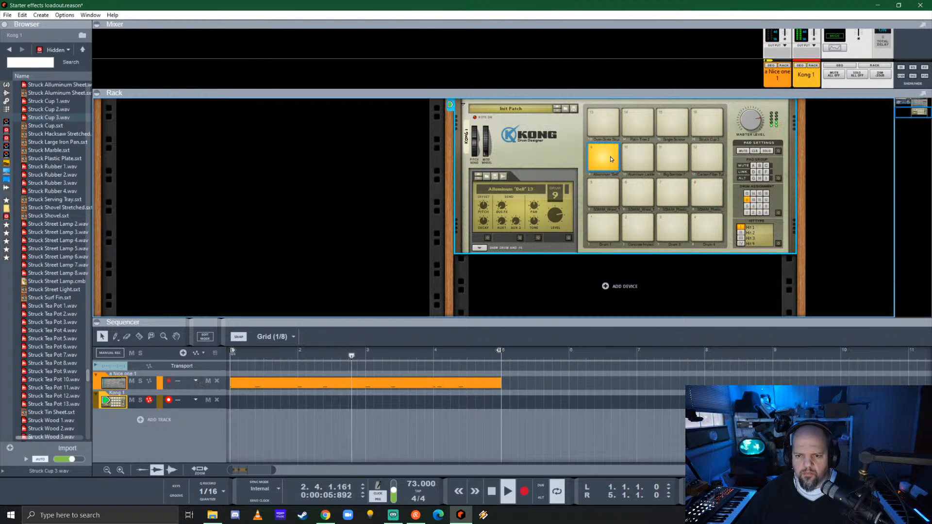
left_click(628, 156)
left_click(599, 157)
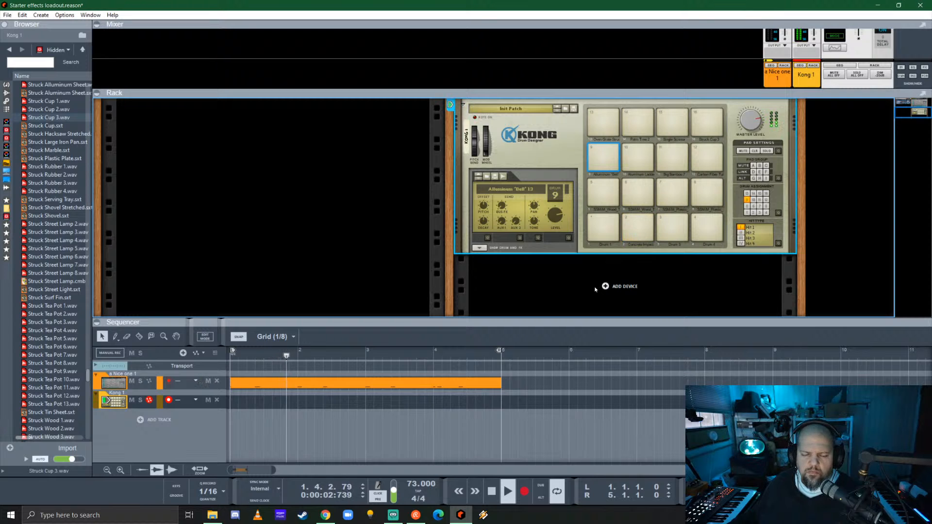
- Record a percussion part on the Kong track over the four-bar loop, ending the recording while playback continues
key("ctrl+Return")
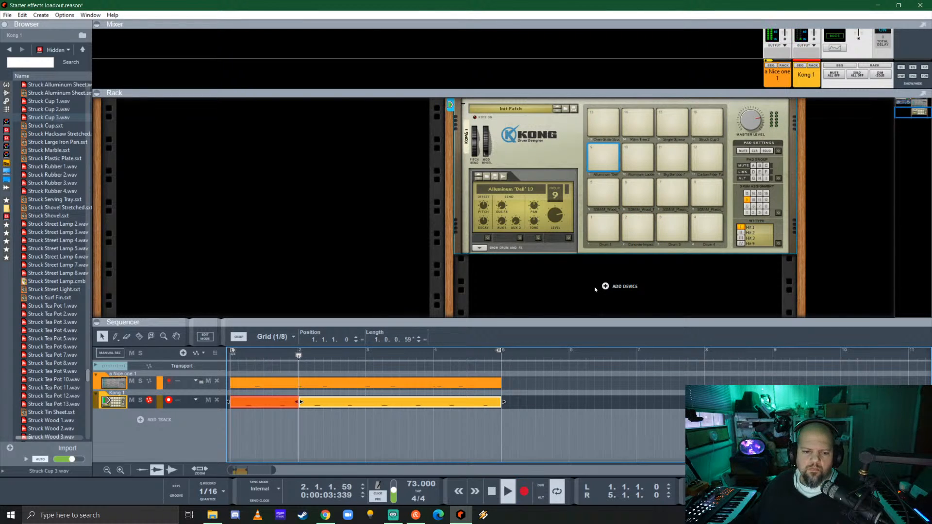
key("ctrl+Return")
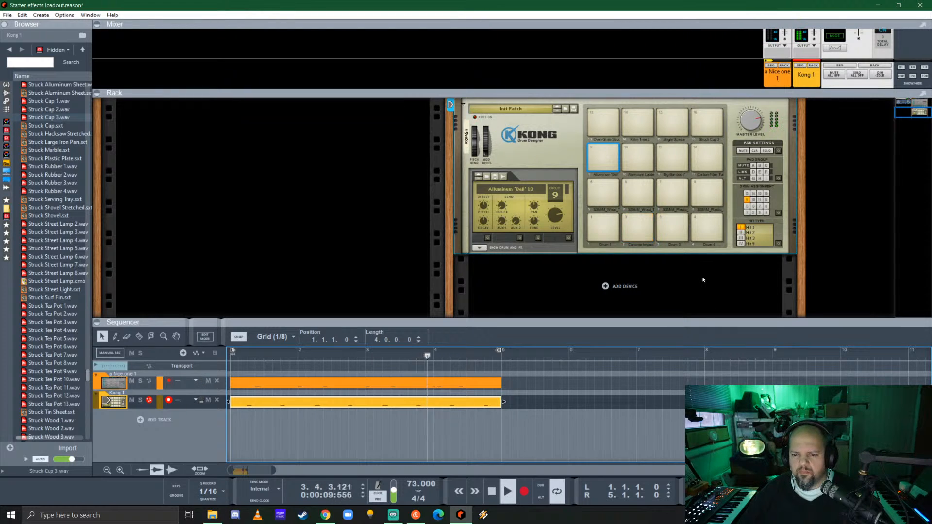
- Select Kong pad 2, Concrete Impact 4, and create a mix channel named "concrete" below Kong
left_click(637, 237)
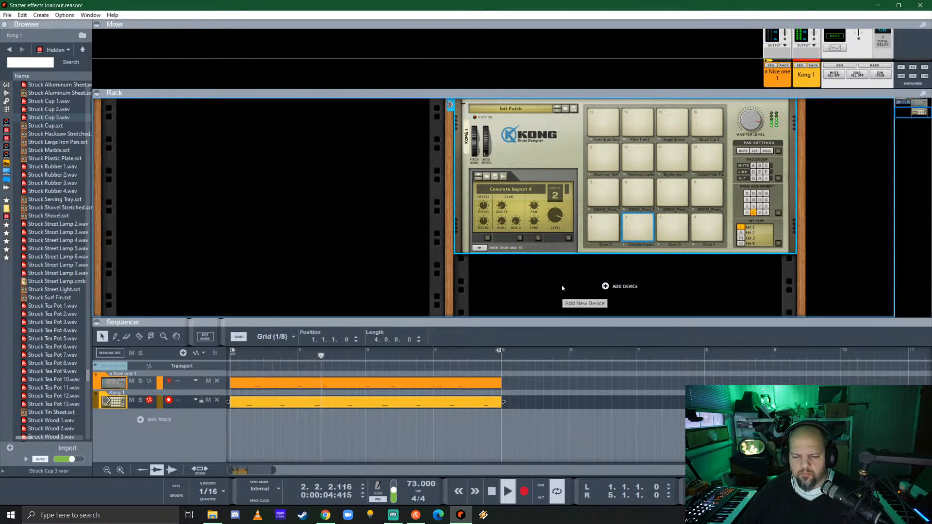
right_click(622, 286)
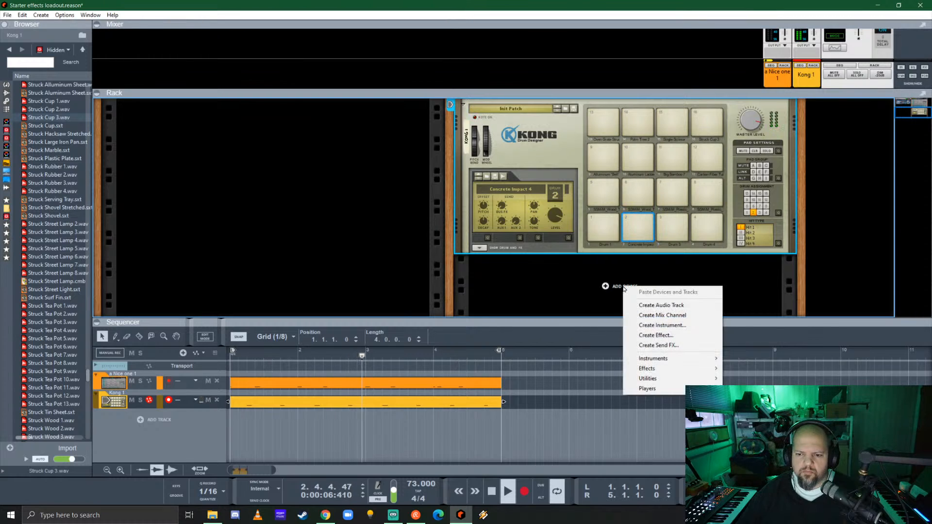
left_click(681, 317)
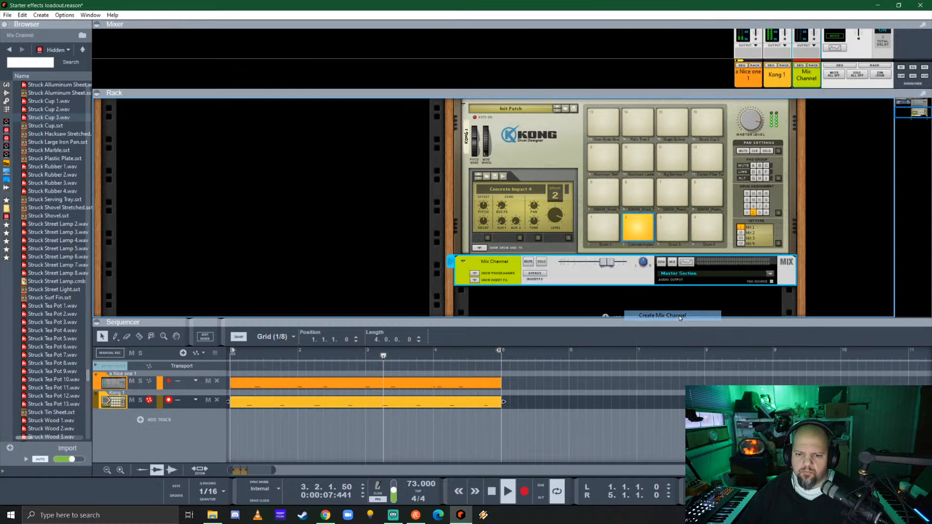
double_click(495, 262)
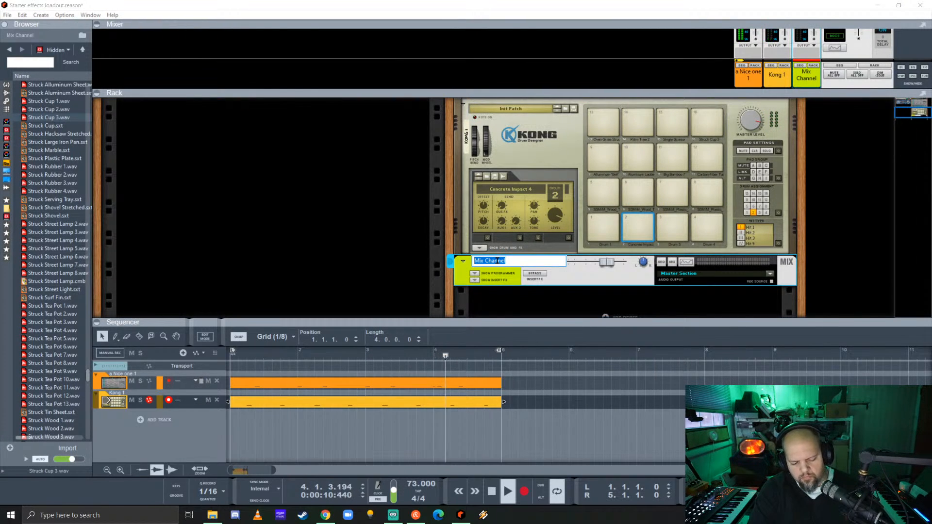
type("concrete")
key("Return")
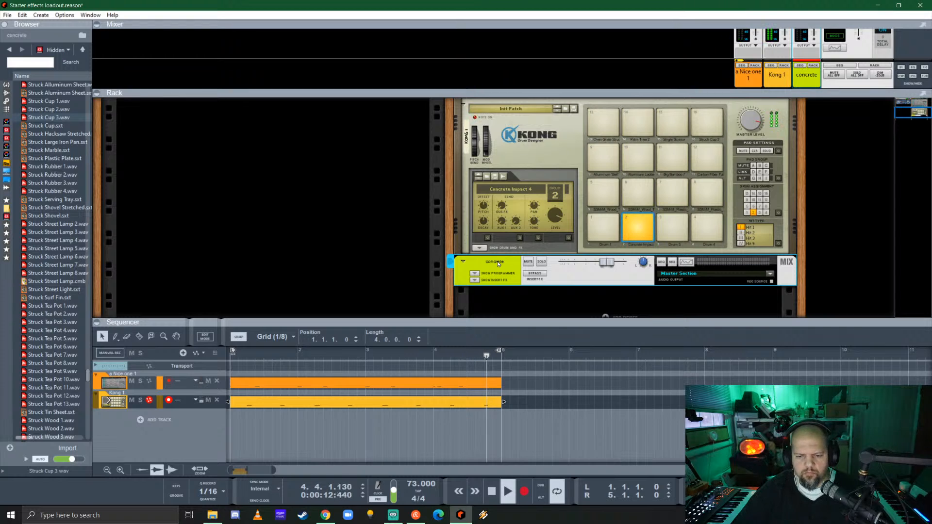
- Set the track color of the a Nice one 1, Kong 1 and concrete channels to Deep Purple
scroll(511, 261, "up", 5)
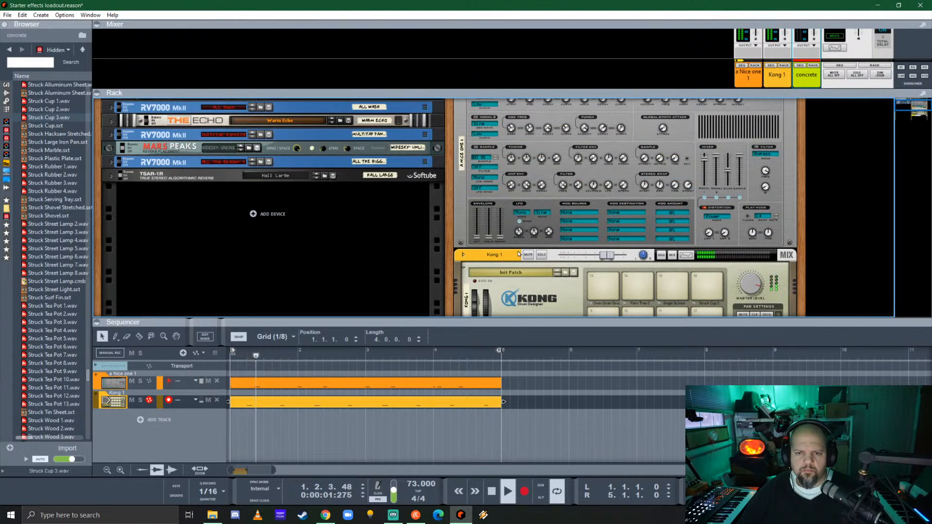
scroll(512, 194, "up", 3)
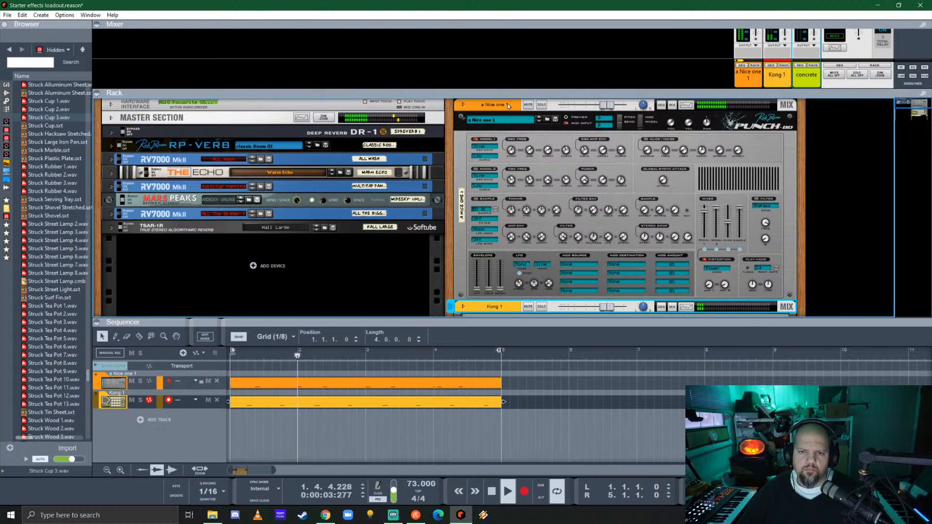
right_click(509, 103)
mouse_move(583, 356)
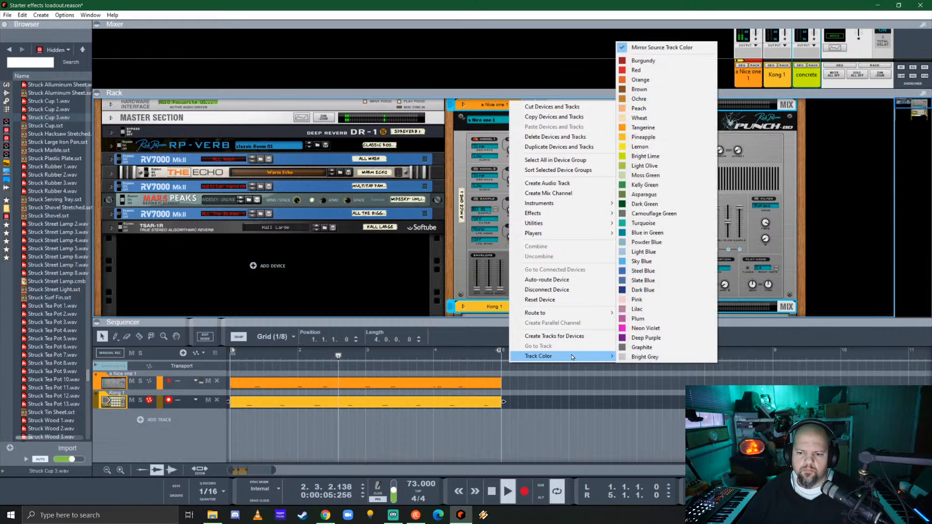
left_click(638, 339)
- Show Kong's drum and FX section and set the drum output of pad 2 to Output 3-4
scroll(516, 252, "down", 6)
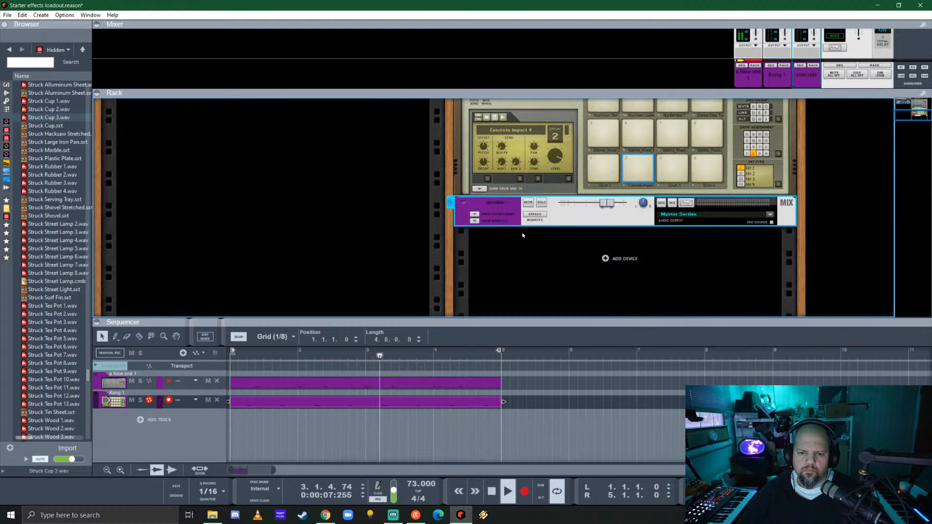
left_click(473, 192)
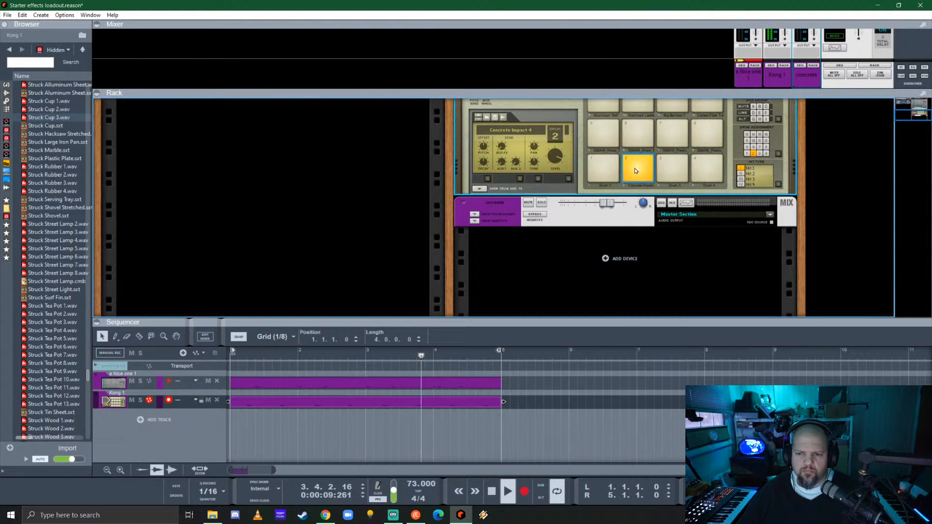
left_click(475, 190)
scroll(666, 294, "down", 2)
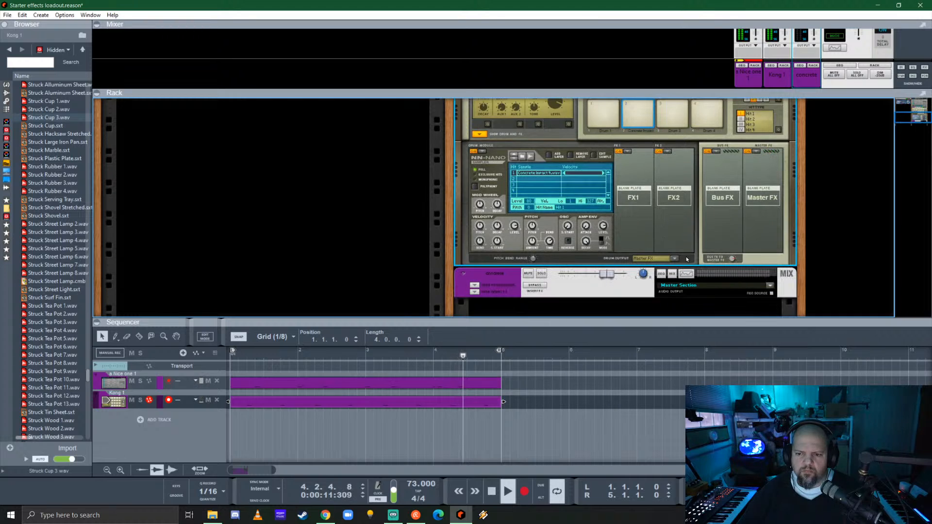
left_click(674, 259)
left_click(699, 298)
- Cable Kong's outputs 3-4 to the concrete mix channel's input on the rack's rear and check its signal in the Spectrum EQ
key("Tab")
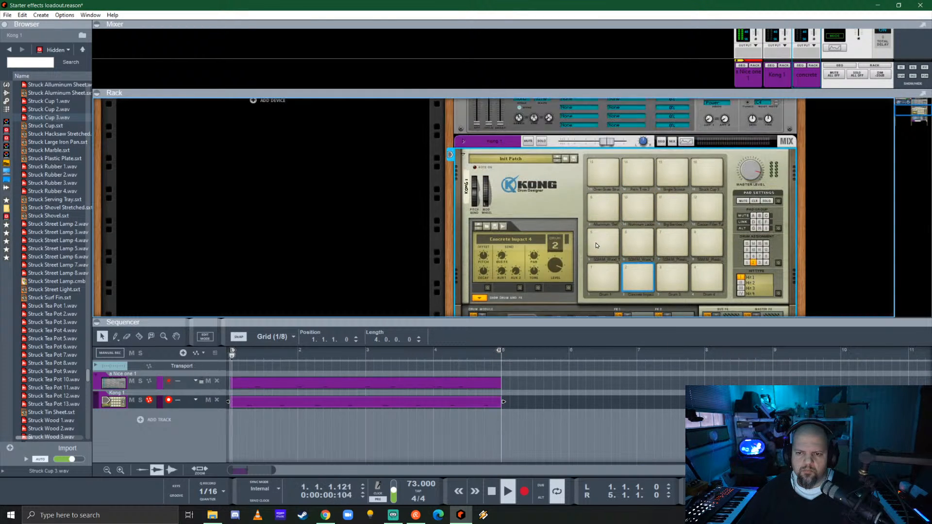
scroll(740, 199, "down", 5)
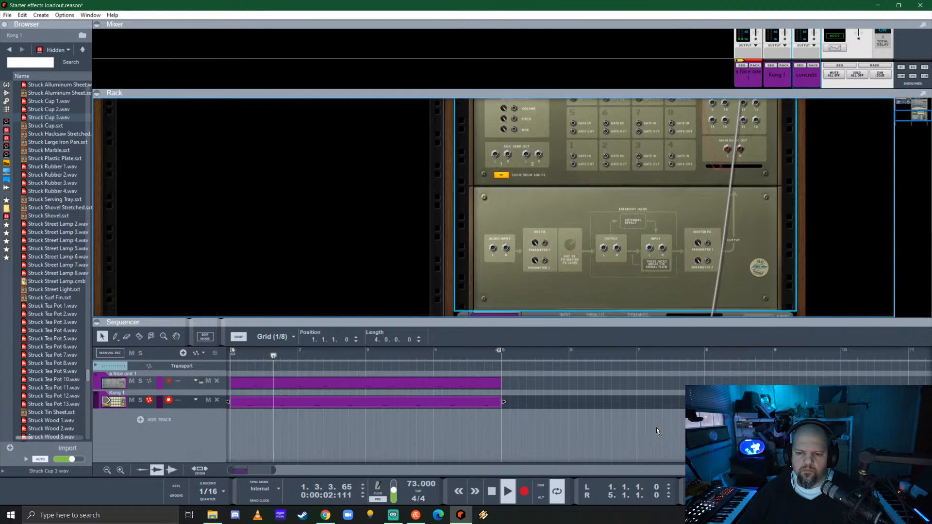
left_click_drag(593, 328, 565, 251)
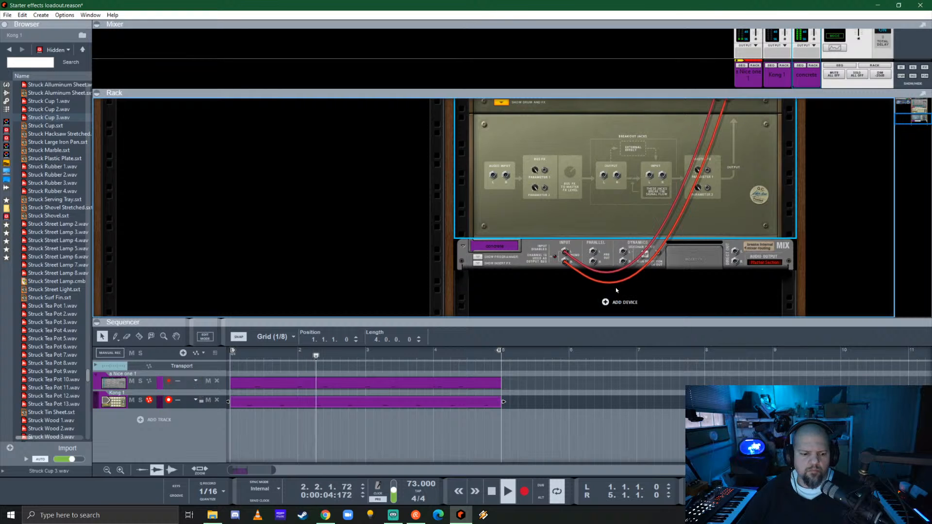
key("Tab")
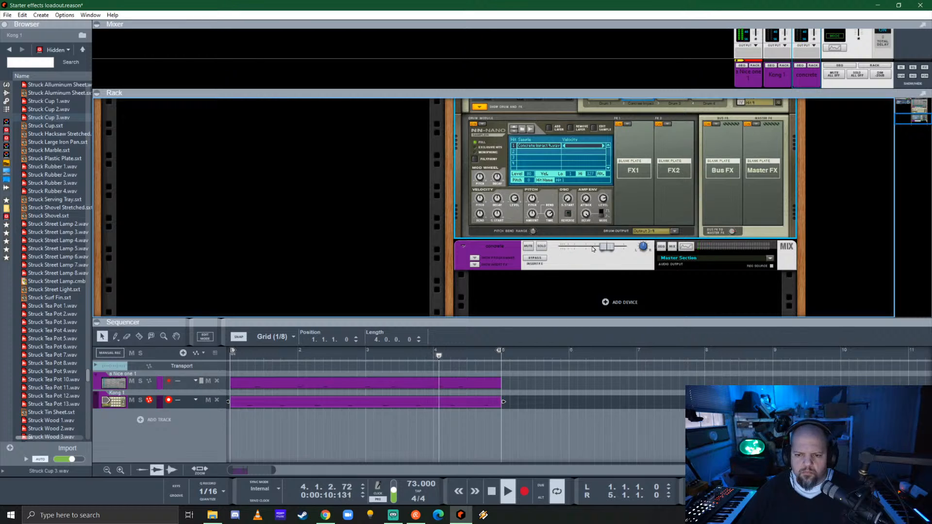
left_click(686, 247)
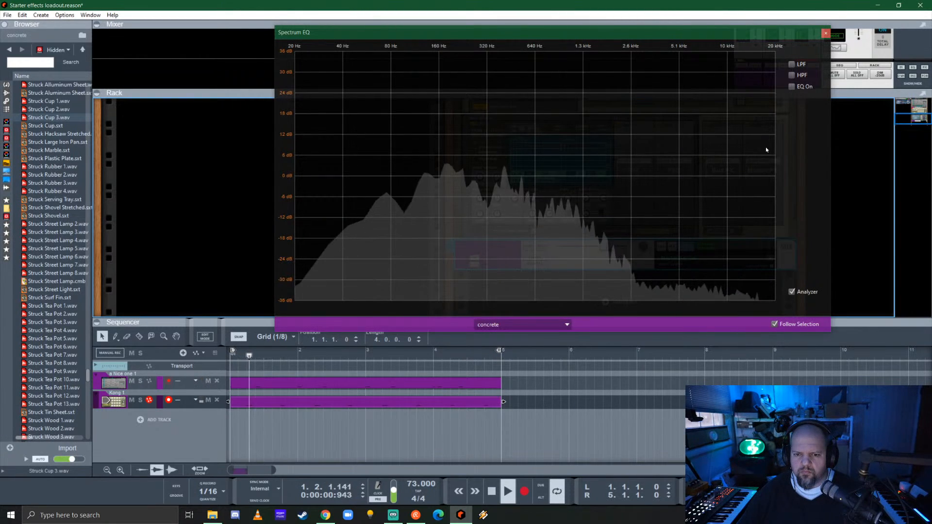
left_click(826, 34)
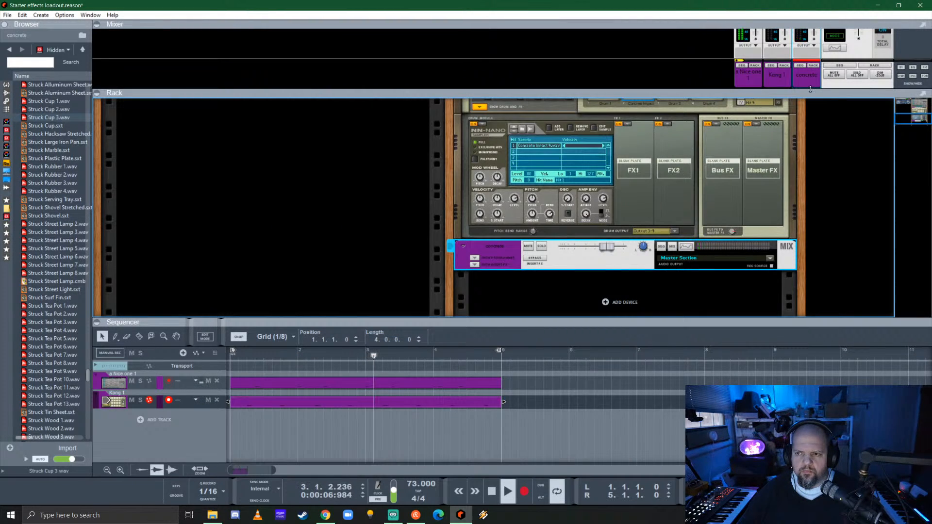
- Enlarge the mixer, enable only FX send 3 on the concrete channel, and restore the large rack area
left_click_drag(631, 89, 631, 312)
scroll(824, 85, "up", 2)
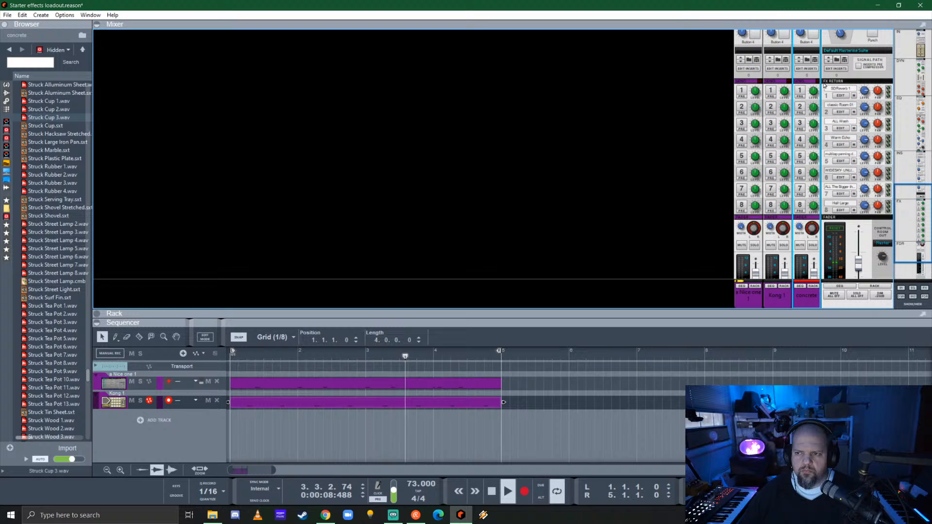
left_click(801, 92)
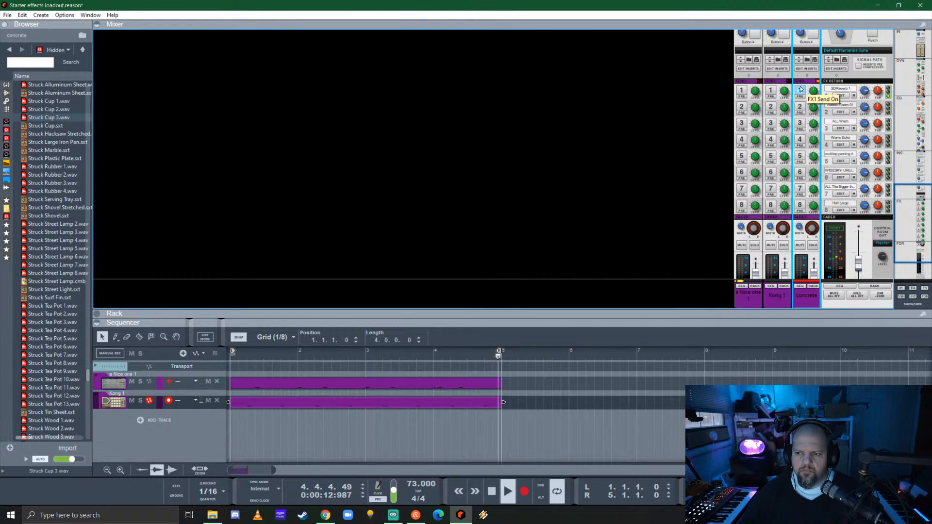
left_click(801, 125)
left_click(801, 108)
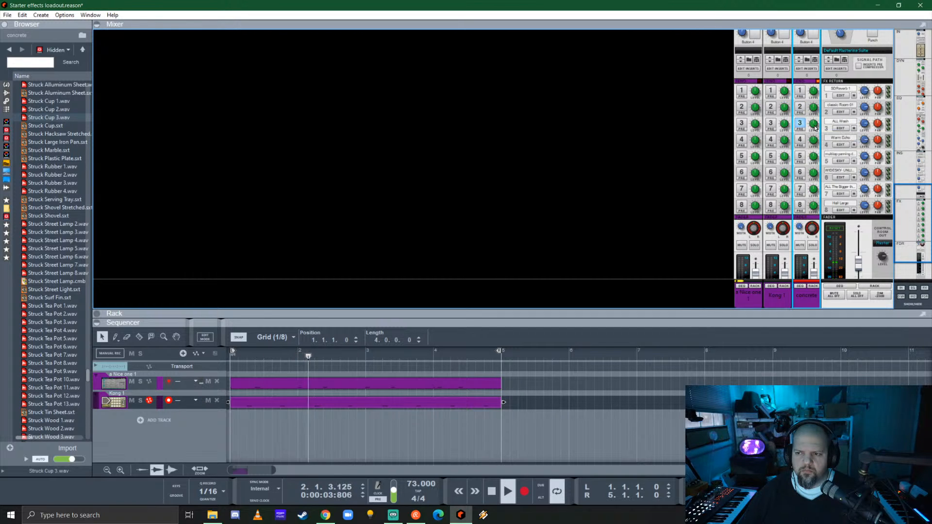
left_click_drag(705, 313, 708, 73)
left_click_drag(596, 326, 600, 345)
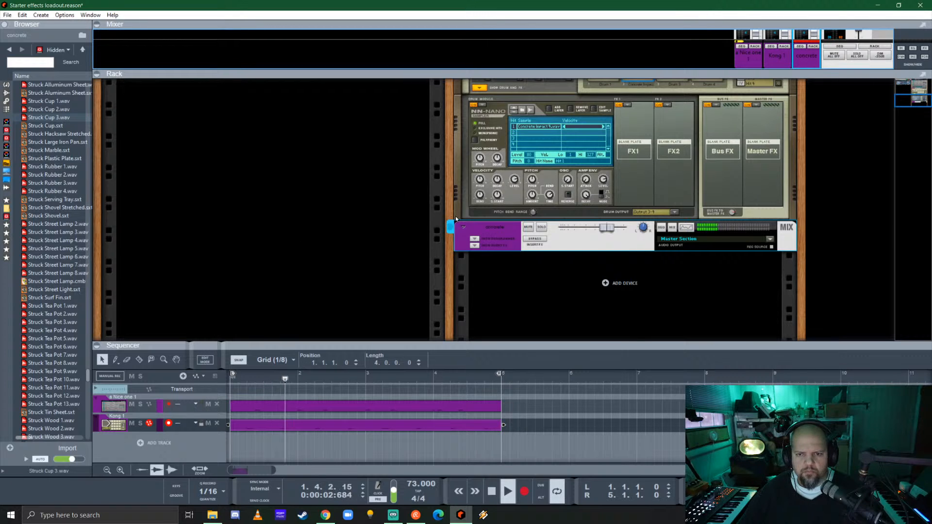
- Audition Kong pads 9, 13, 15, 16 and 12 against the playing loop
scroll(456, 216, "up", 4)
left_click(602, 195)
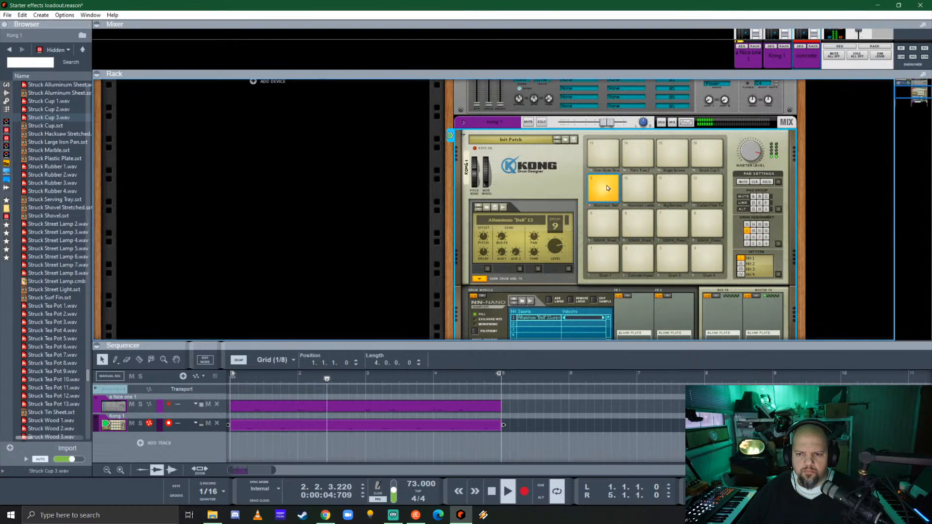
left_click(606, 157)
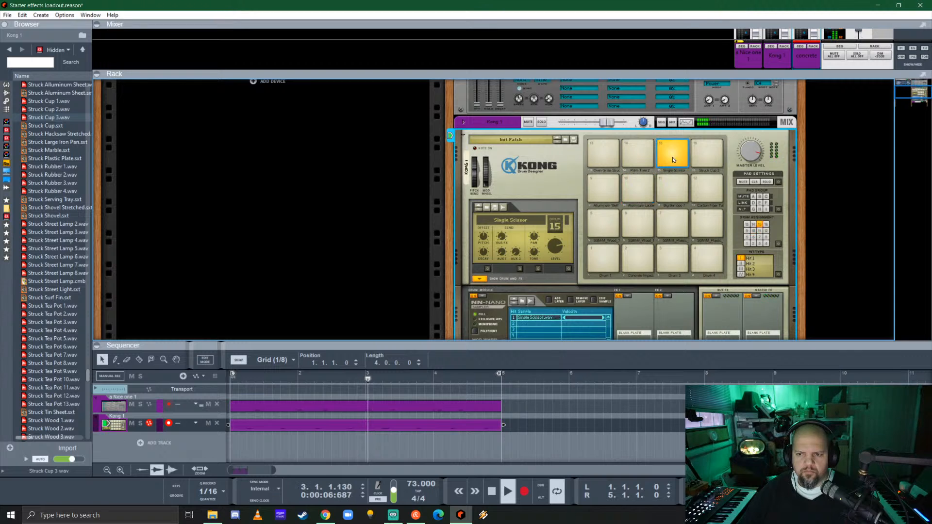
left_click(703, 164)
left_click(706, 189)
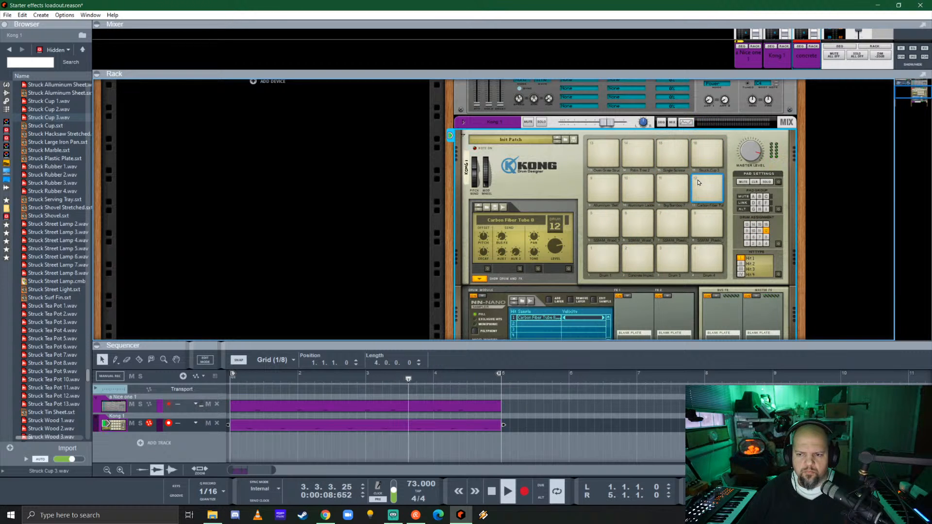
- Duplicate both four-bar clips to bar 5 and move the loop to run from 5.1.1.0 to 9.1.1.0
left_click(251, 400)
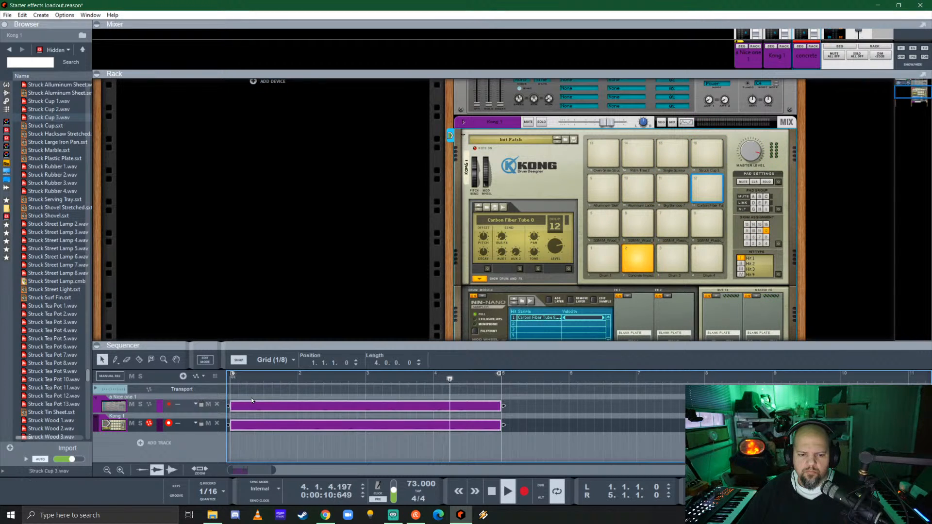
key("ctrl+d")
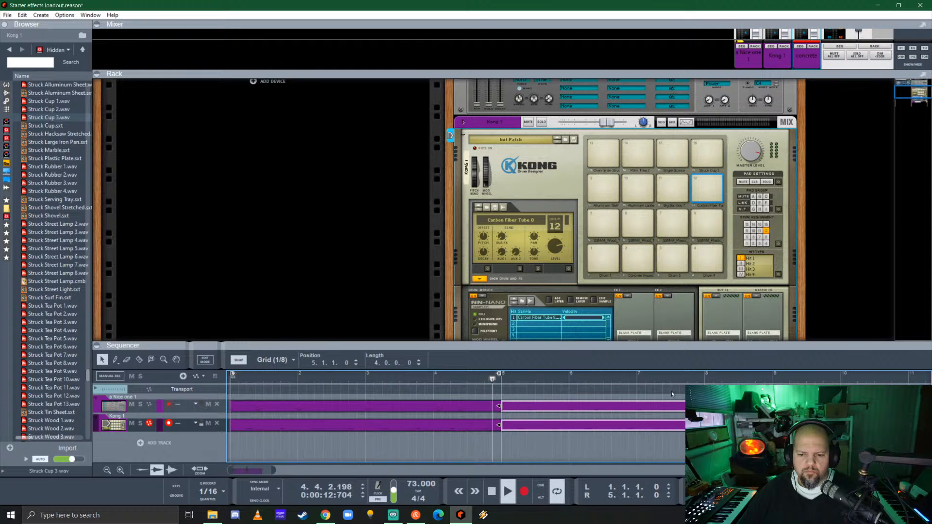
left_click(501, 375, "alt")
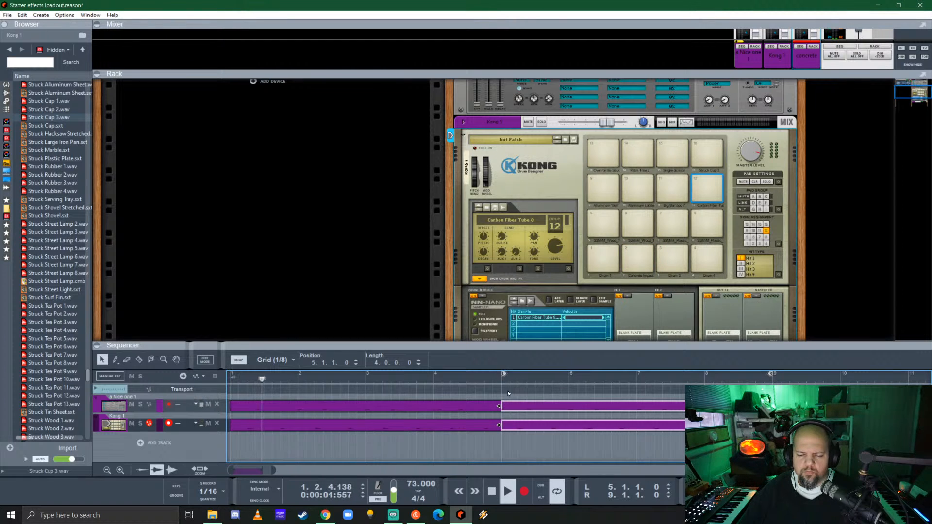
- Select Kong pad 16, Struck Cup 3, and record a second percussion part over the loop from bar 5 to bar 9
left_click(703, 157)
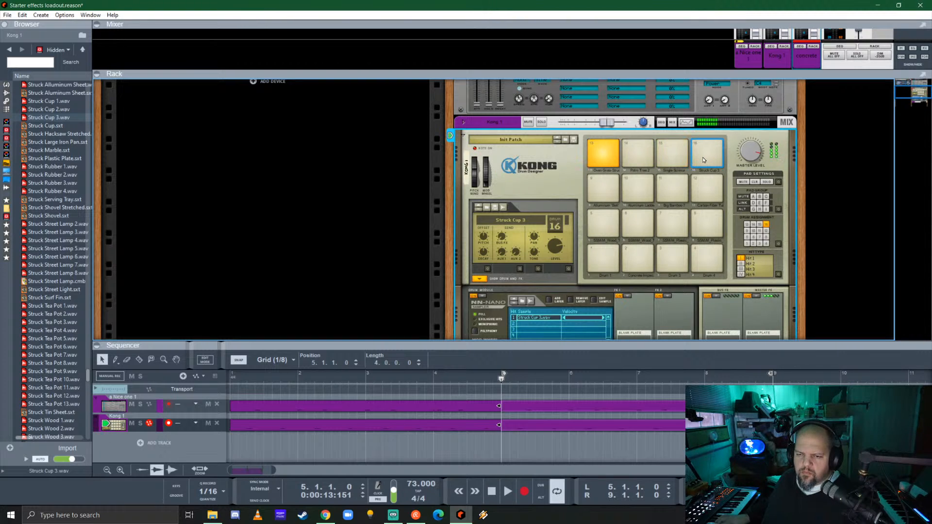
key("ctrl+Return")
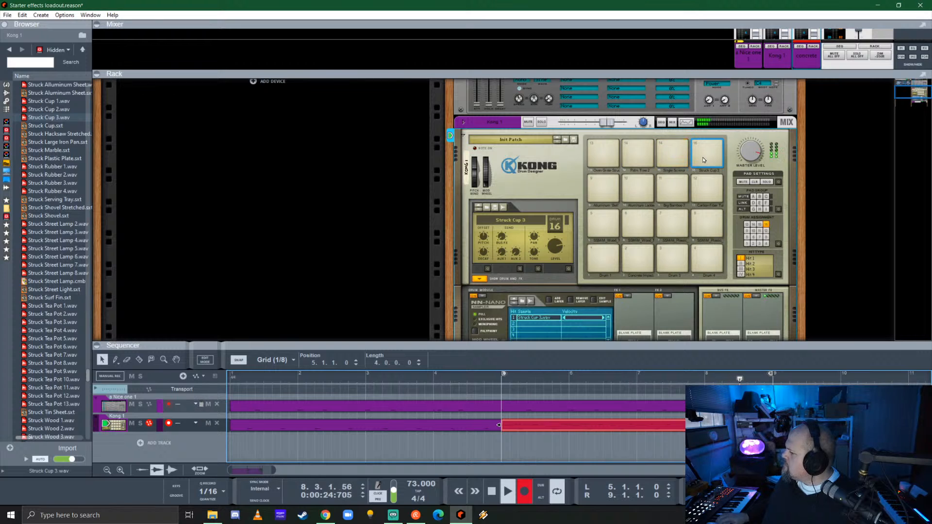
key("ctrl+Return")
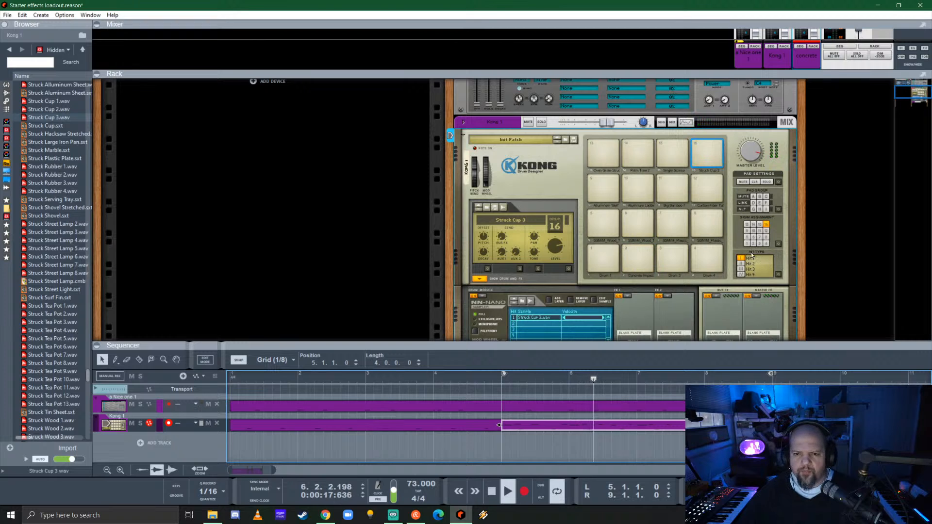
- Solo the Kong channel and lower the decay offset of the Single Scissor and Oven Grate Struck drums
left_click(543, 122)
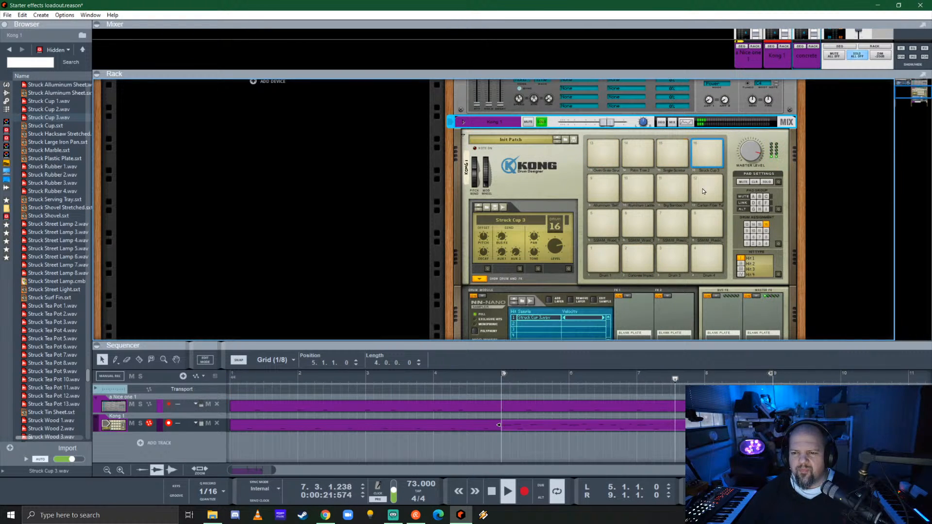
left_click(678, 157)
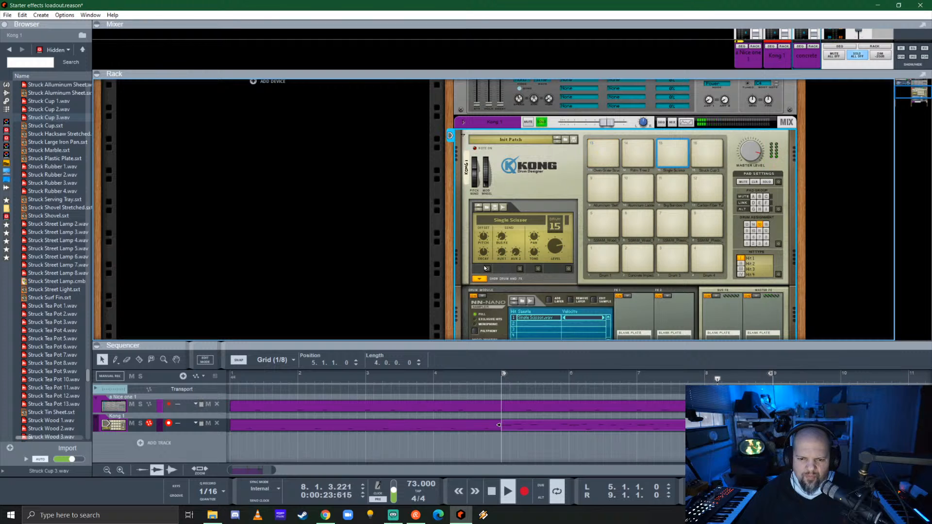
left_click_drag(486, 253, 489, 266)
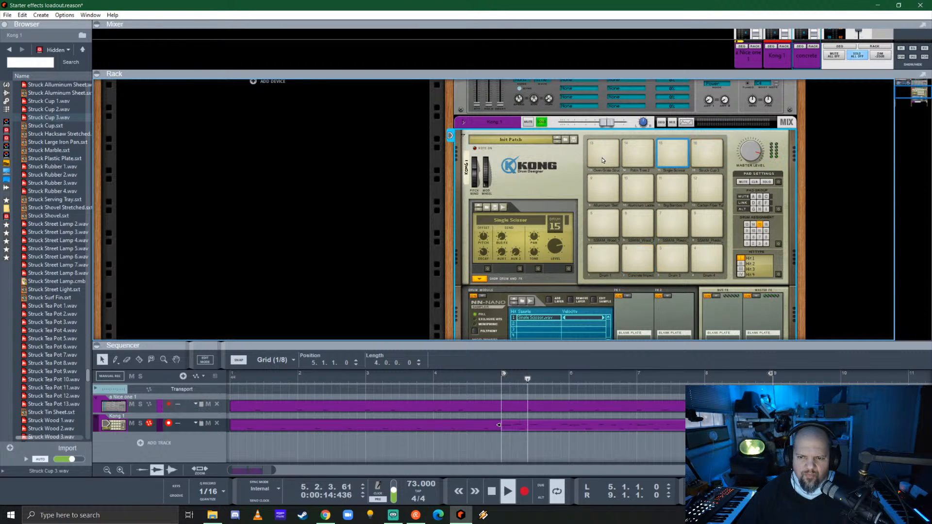
left_click_drag(488, 254, 485, 273)
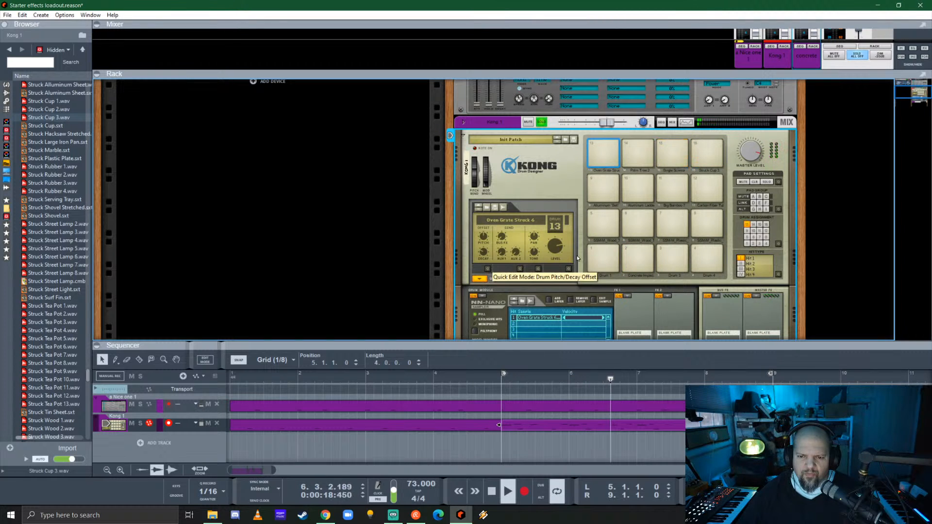
- Load a Room Reverb as Kong's bus effect and set the bus FX send of drum 13 to 55
scroll(577, 255, "down", 3)
left_click(627, 215)
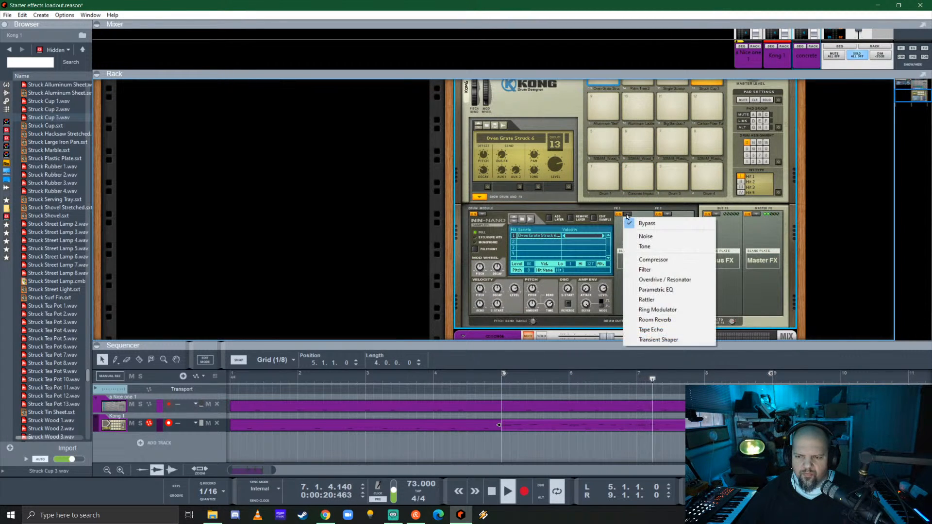
left_click(666, 207)
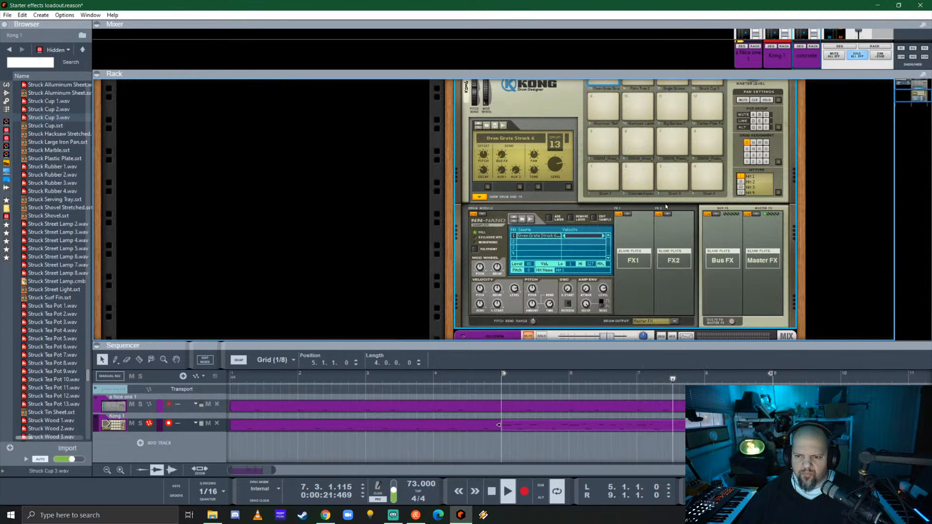
left_click(718, 215)
left_click(748, 297)
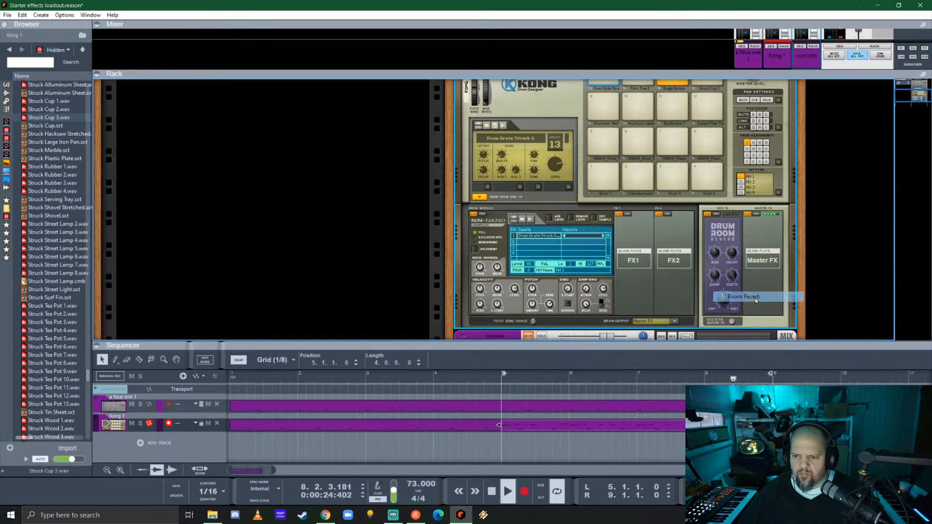
mouse_move(723, 301)
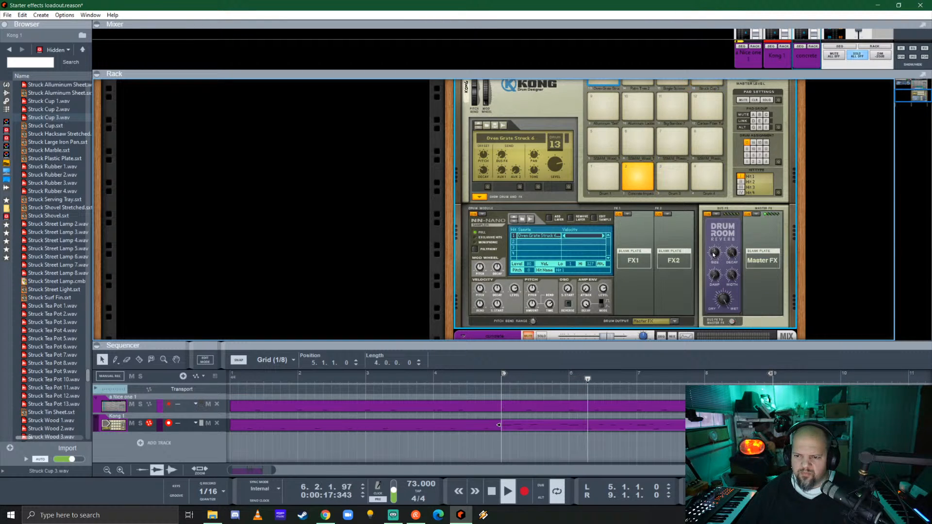
scroll(585, 238, "up", 3)
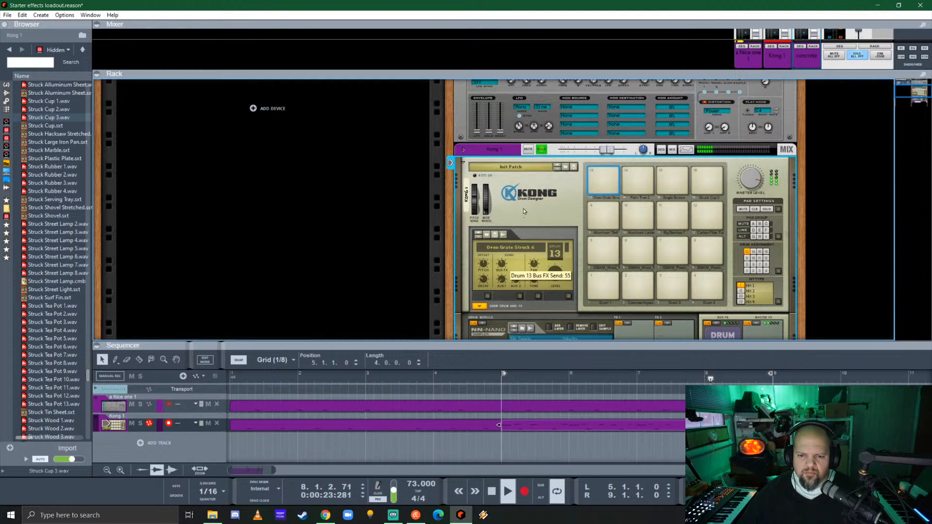
- Raise the bus FX send of the Single Scissor drum, reselect Oven Grate Struck 6 and take the Kong channel off solo
left_click(673, 182)
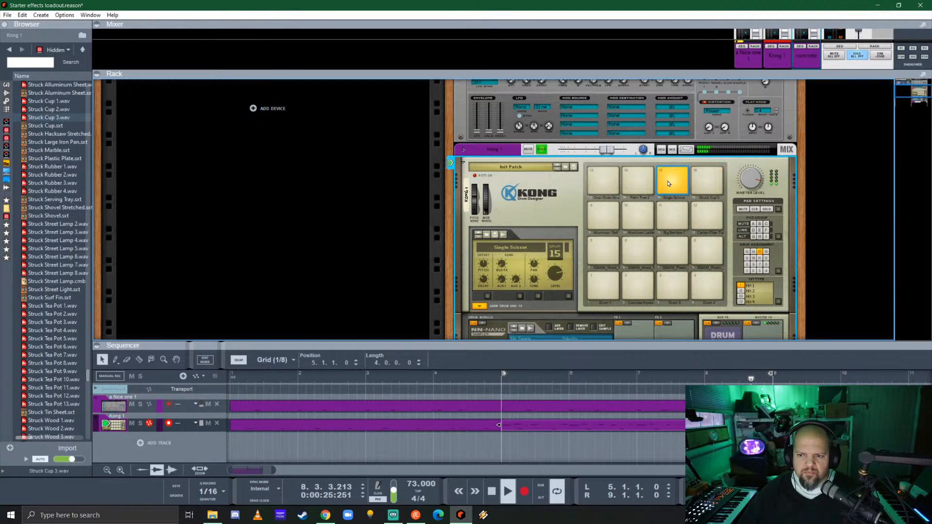
left_click_drag(502, 264, 544, 183)
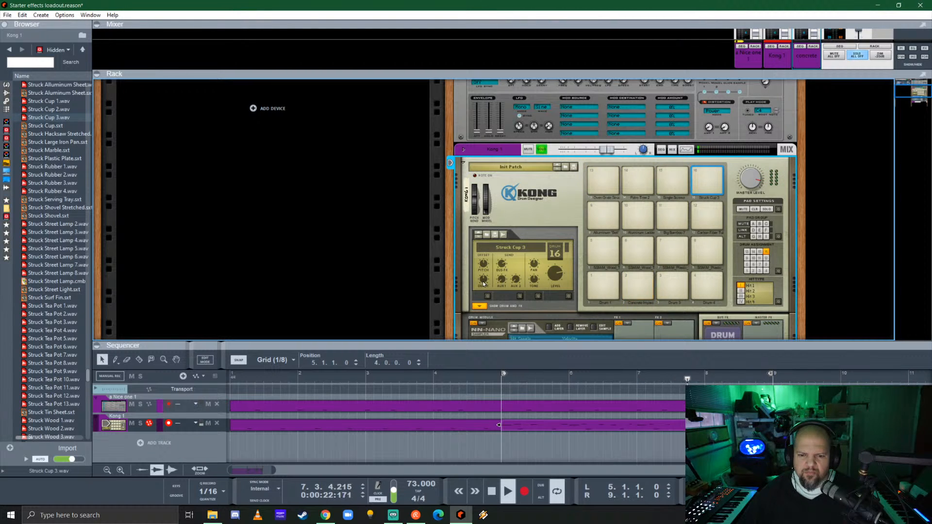
left_click(604, 183)
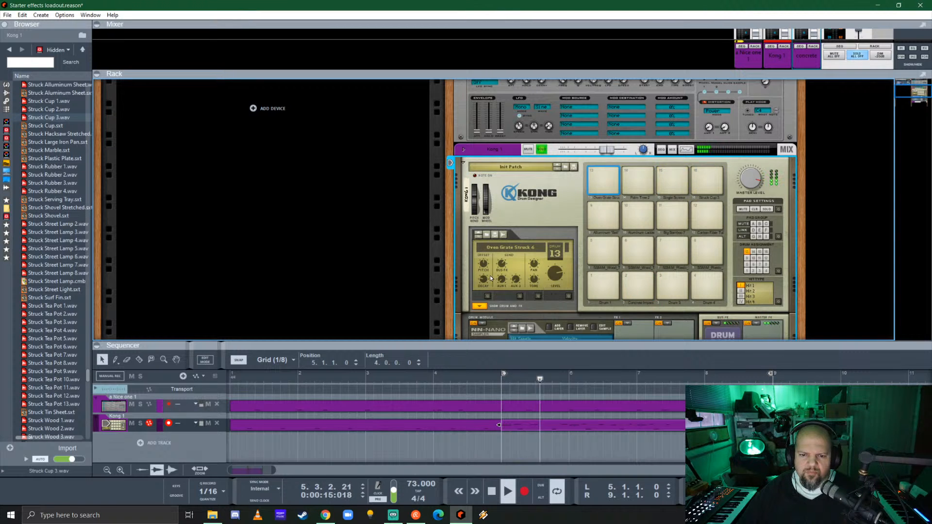
left_click(543, 151)
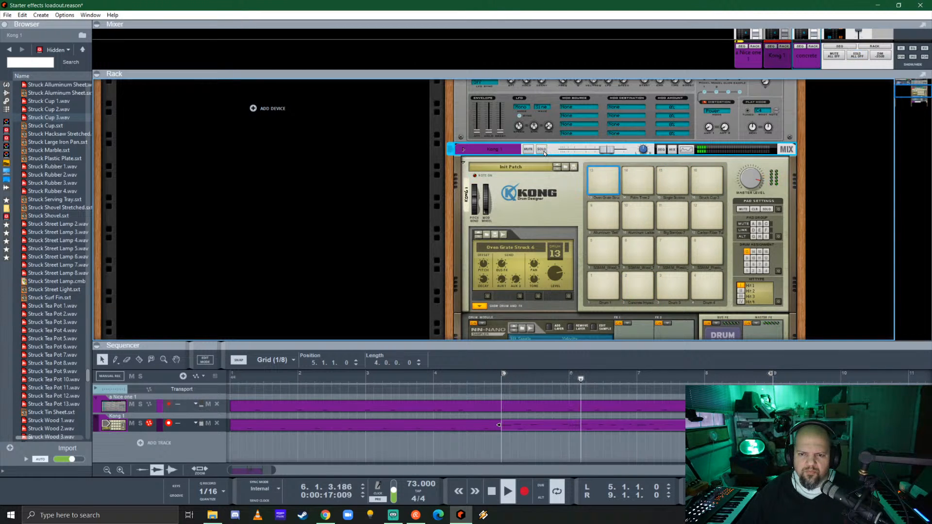
scroll(461, 242, "down", 1)
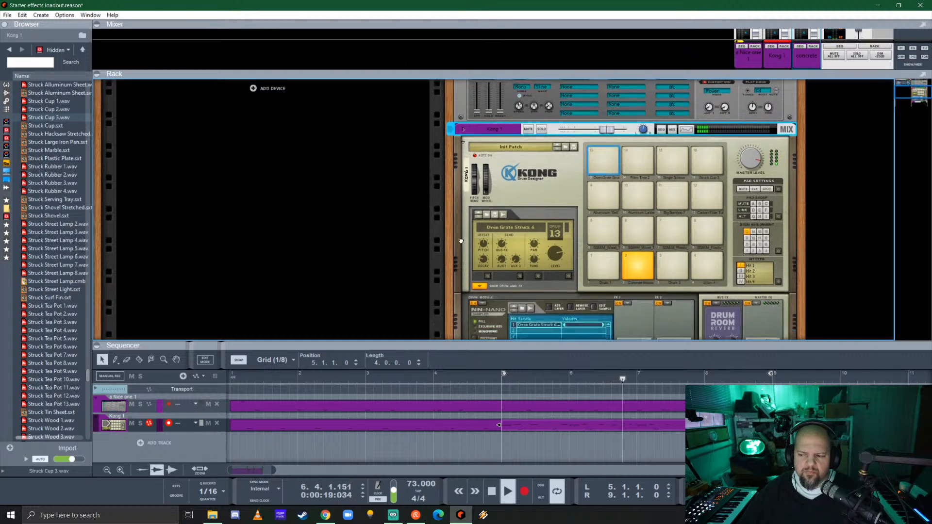
scroll(461, 241, "down", 4)
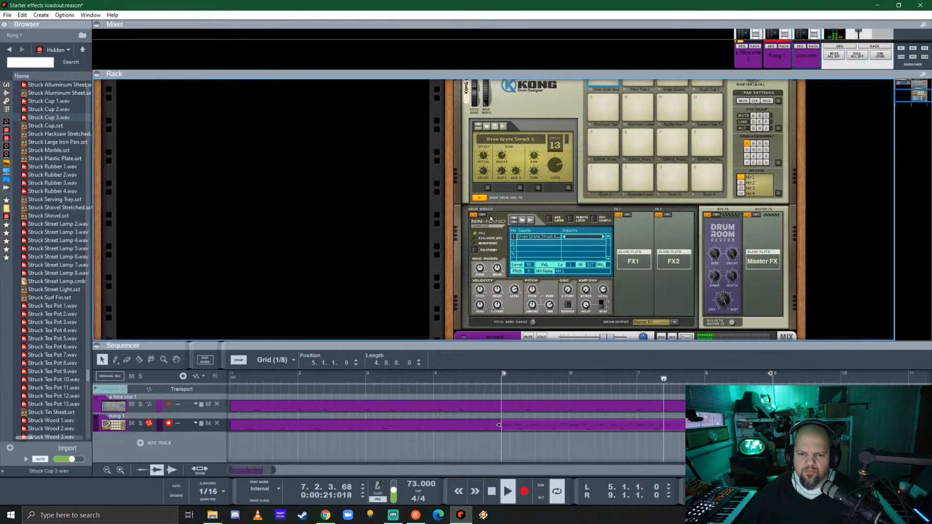
scroll(544, 202, "up", 4)
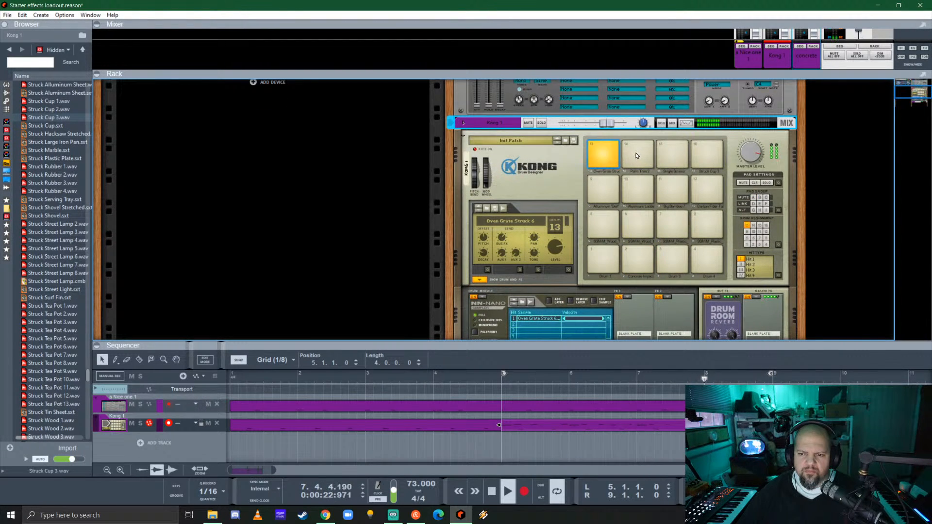
- Audition Kong pads 14, 9, 12 and 11, and overdub additional hits into the Kong clip starting at bar 5
left_click(638, 156)
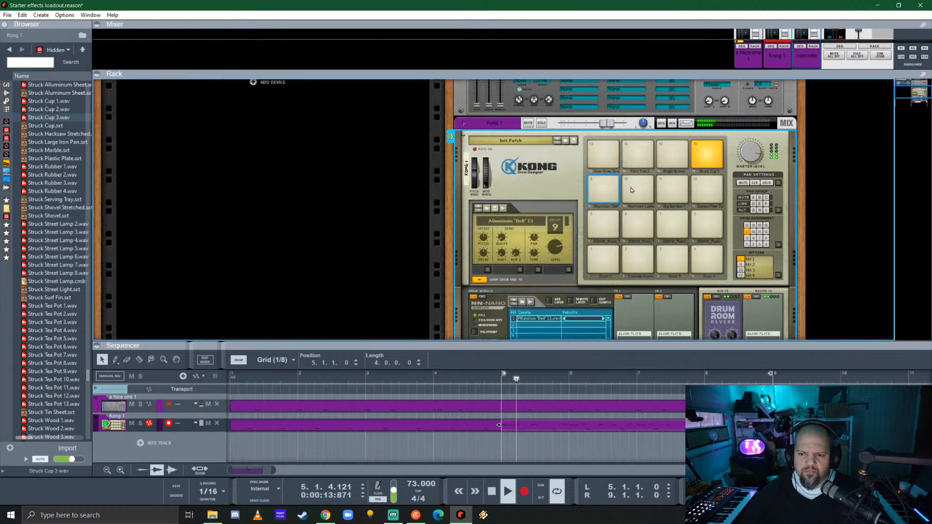
left_click(699, 187)
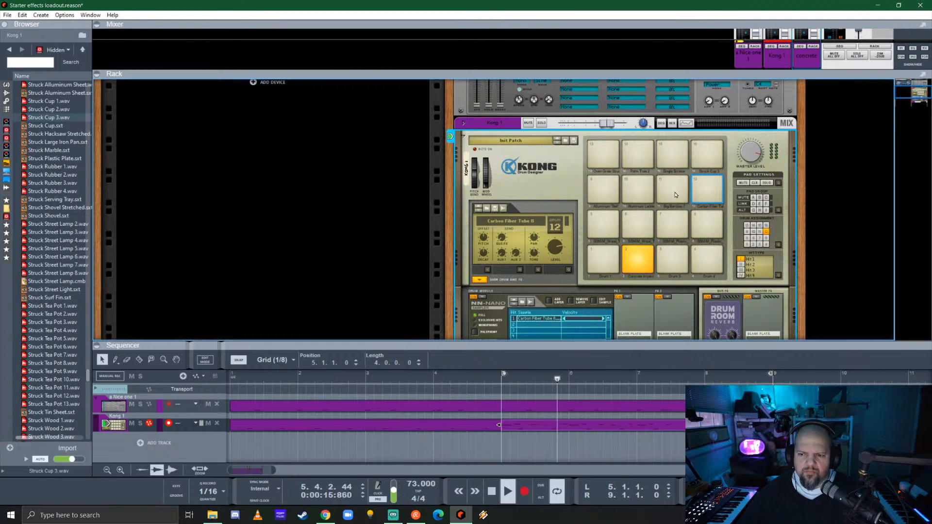
left_click(671, 193)
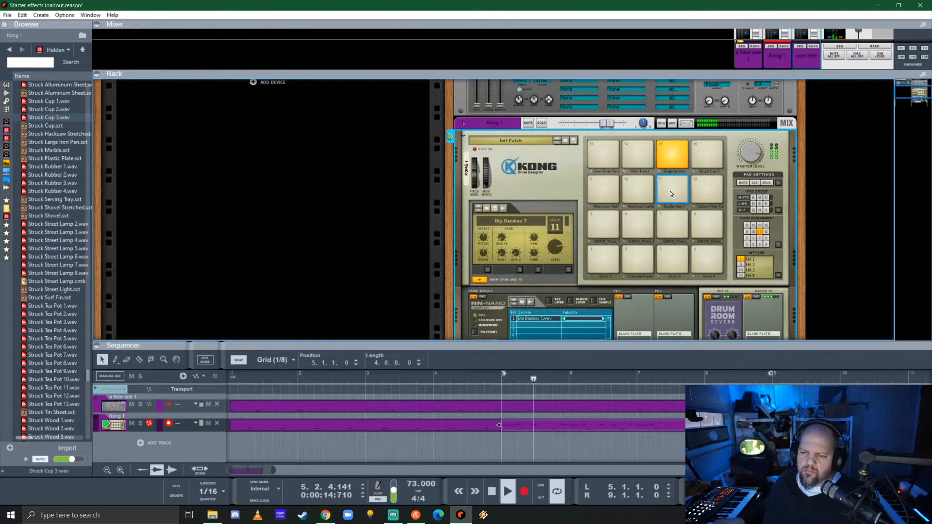
key("ctrl+Return")
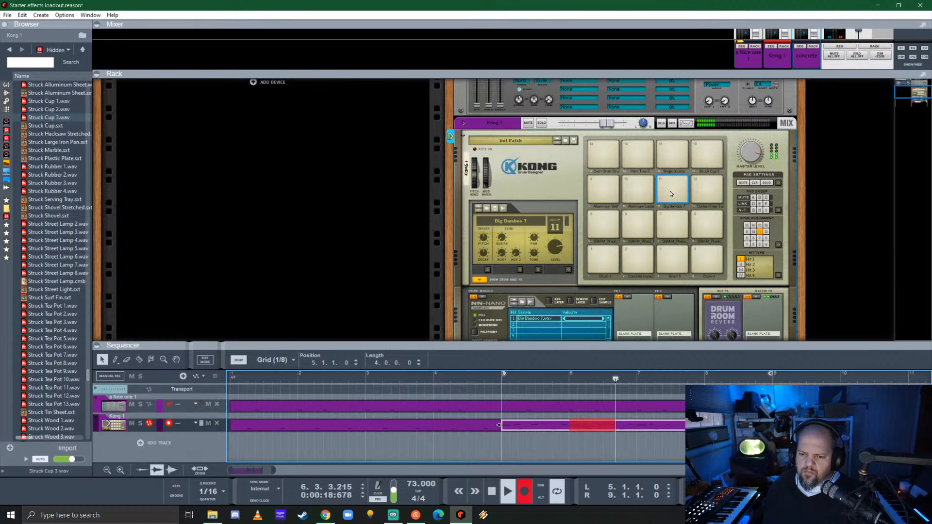
key("space")
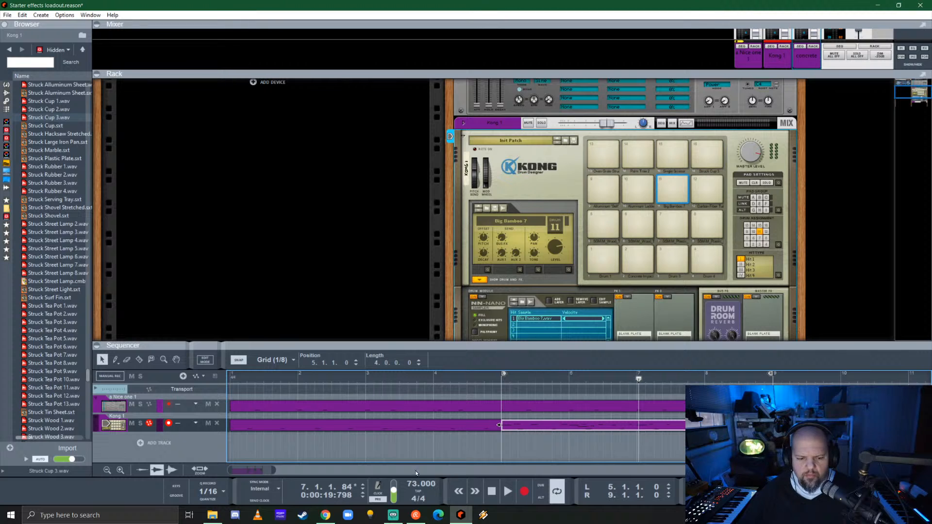
- Open the Kong clip at bar 5 in the note editor and play it from about bar 6 to identify the overdubbed drums
left_click_drag(583, 343, 595, 217)
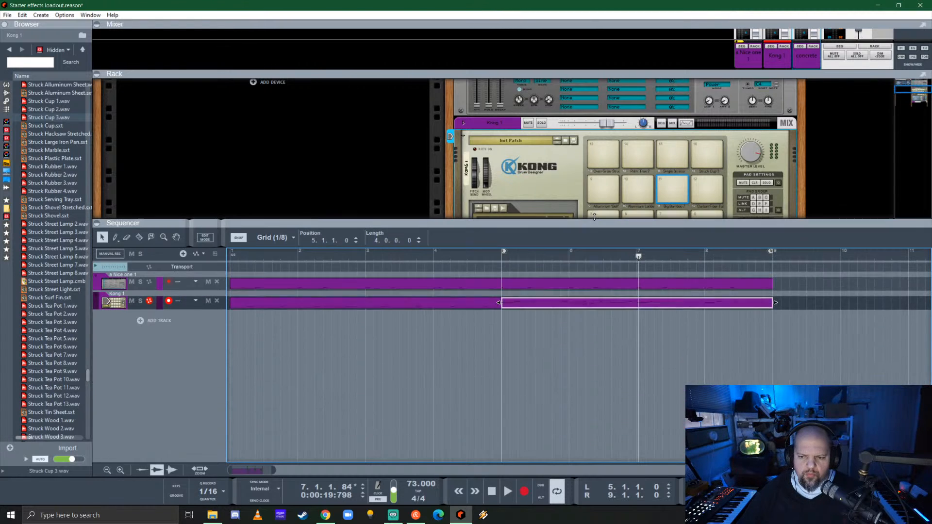
double_click(582, 303)
scroll(556, 370, "up", 3)
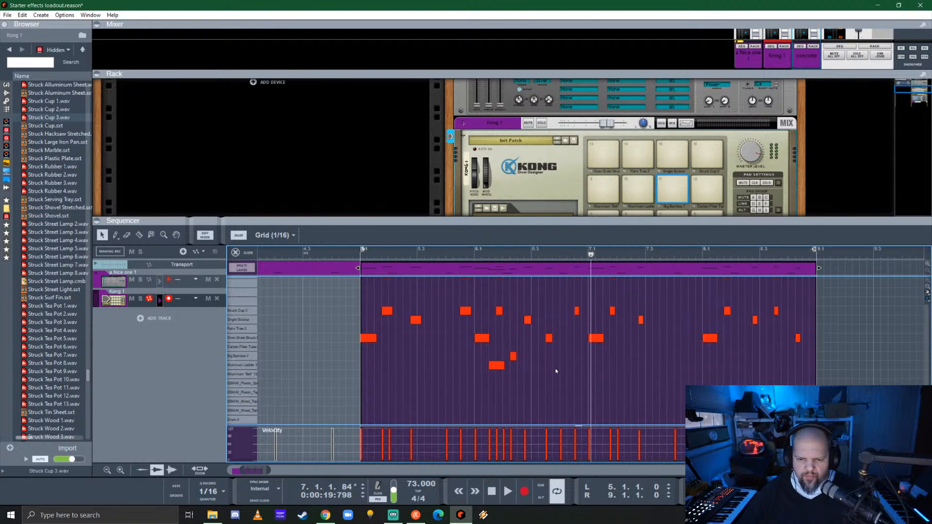
left_click_drag(589, 252, 467, 255)
key("space")
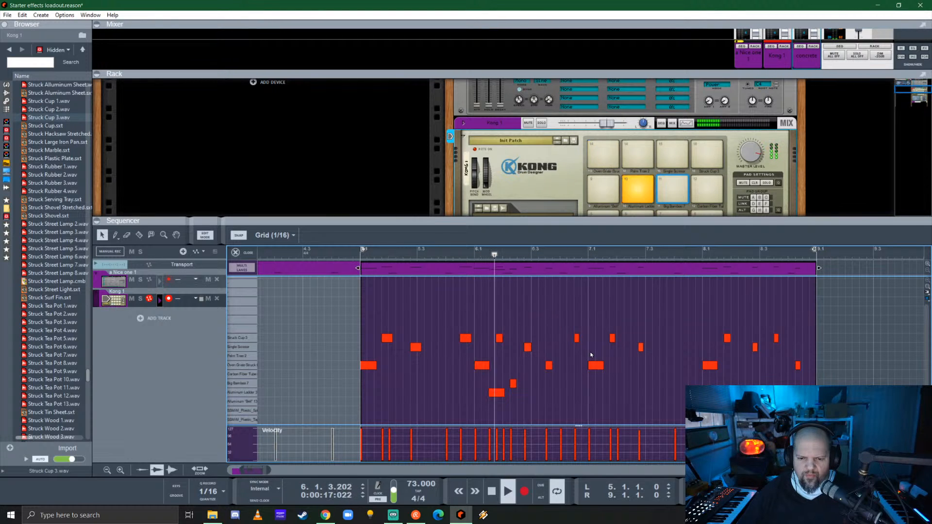
left_click(241, 253)
left_click_drag(687, 304, 685, 362)
key("space")
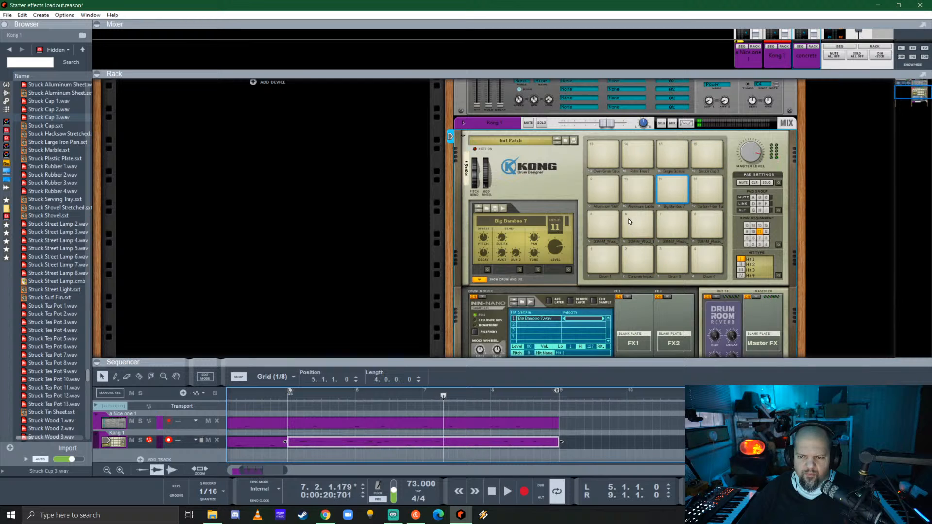
- Select pad 6 and pad 10, Aluminum Ladder 3, replaying the overdubbed hits from just before bar 6
left_click(630, 219)
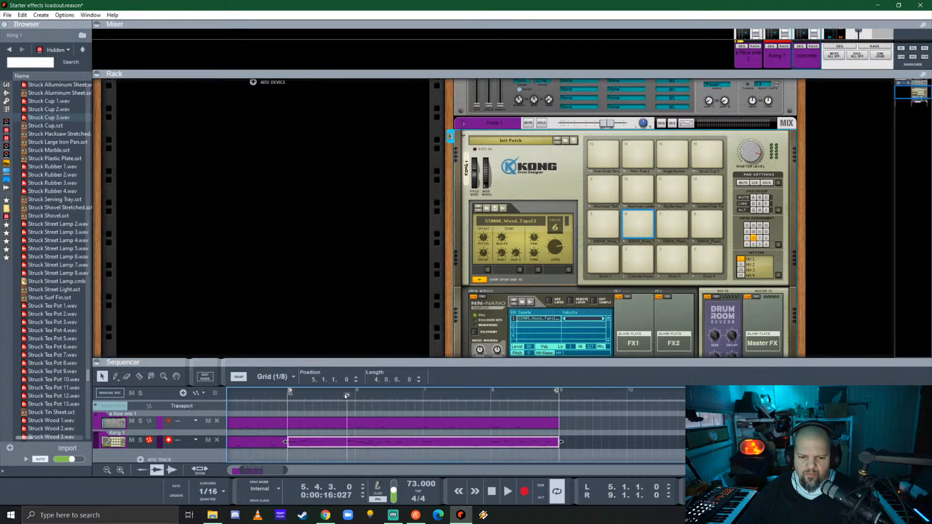
left_click(349, 394)
key("space")
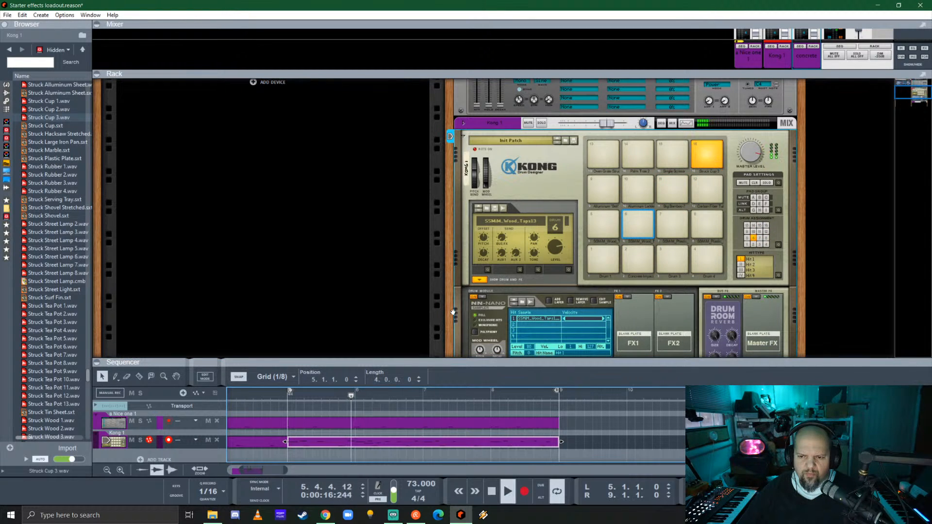
left_click(644, 188)
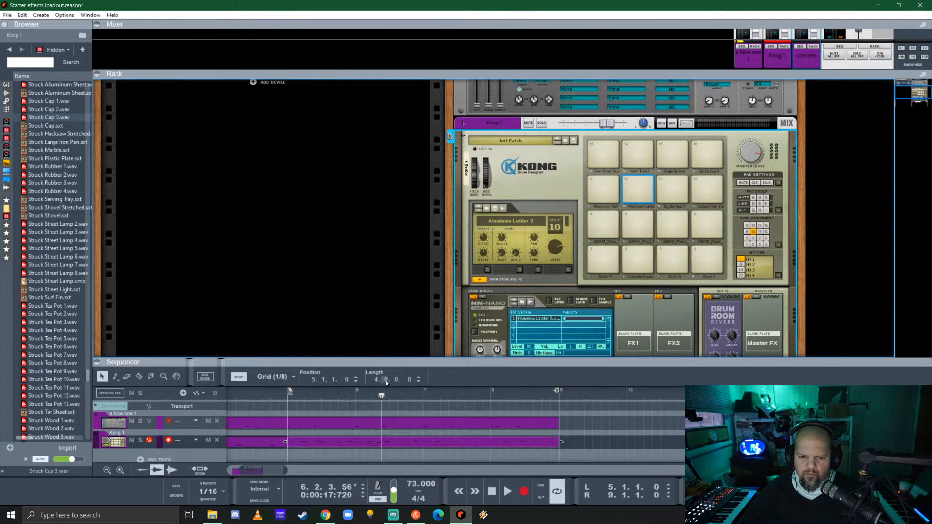
left_click(350, 390)
key("space")
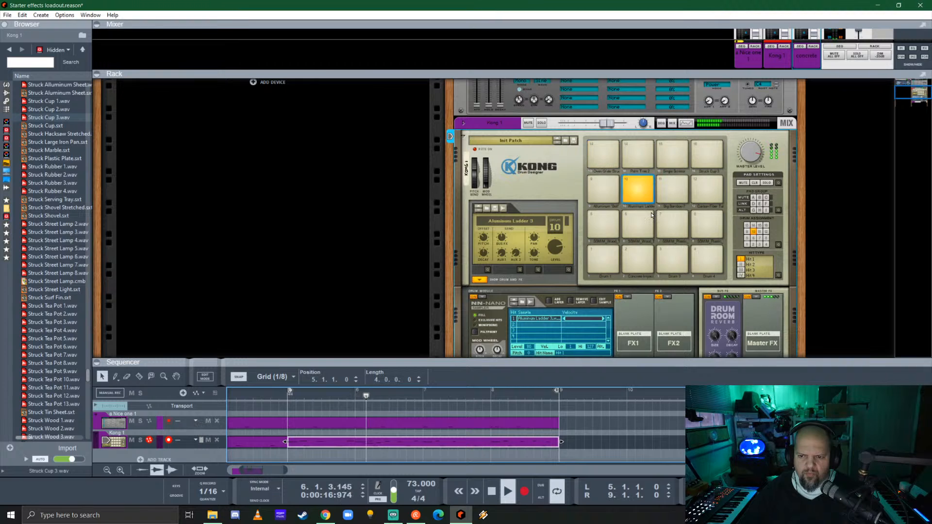
key("space")
- Select the Big Bamboo 7 drum and set its bus FX send to 75 while the loop plays
left_click(670, 189)
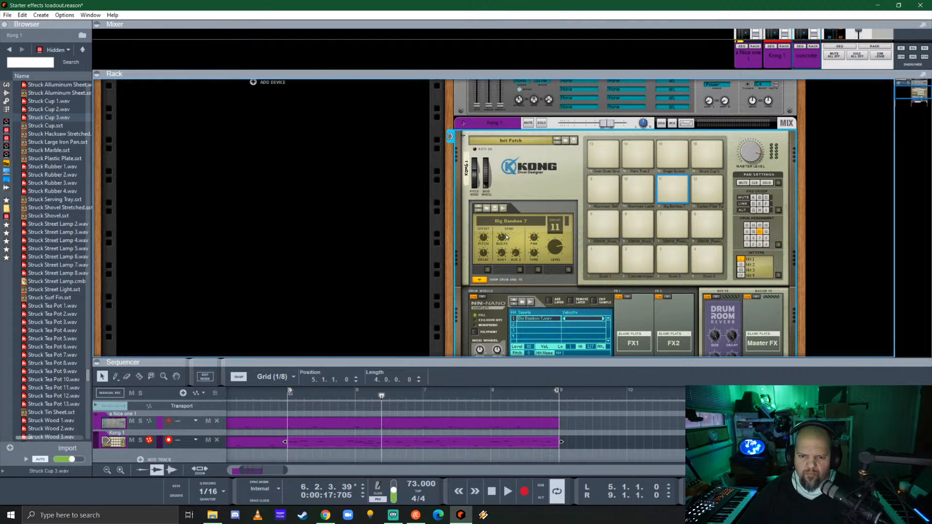
left_click(343, 395)
key("space")
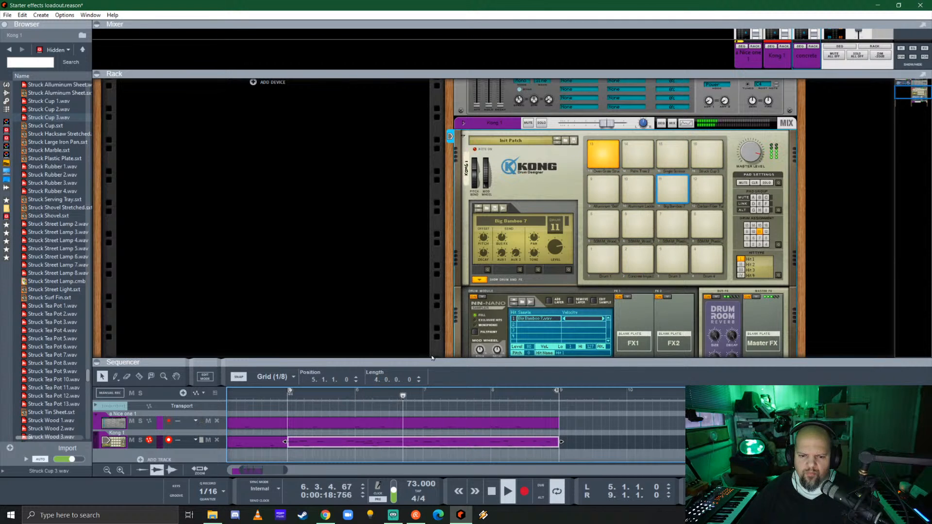
left_click_drag(503, 239, 505, 234)
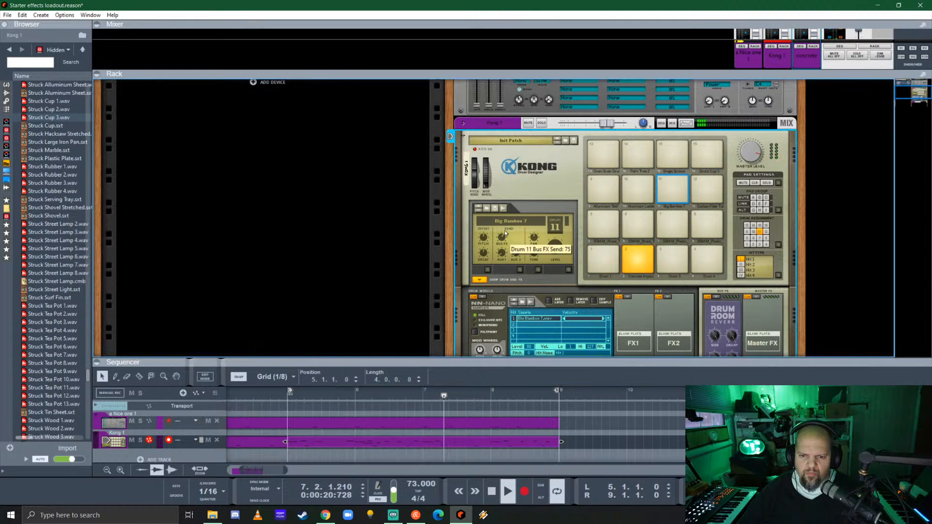
- Select the Aluminum Ladder 3 drum, replay the loop from about bar 6 and set the drum's level to 91
left_click(638, 191)
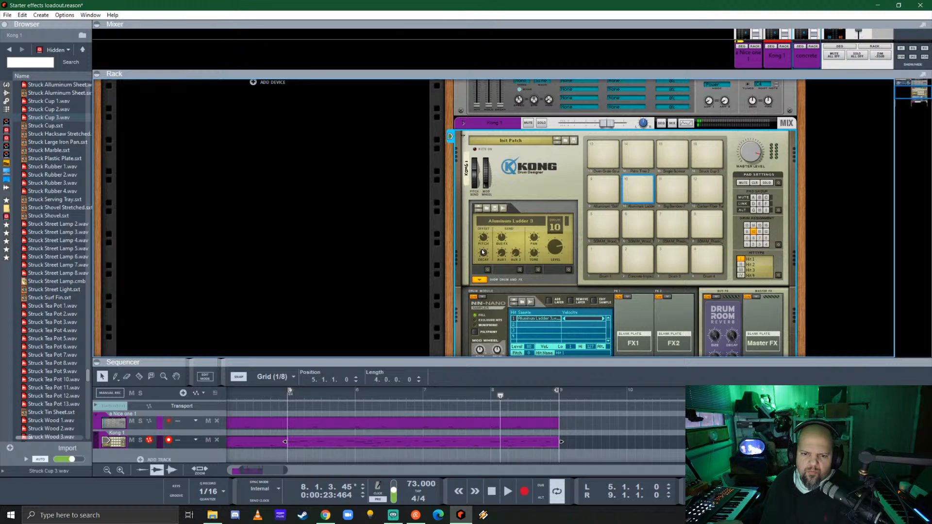
mouse_move(481, 238)
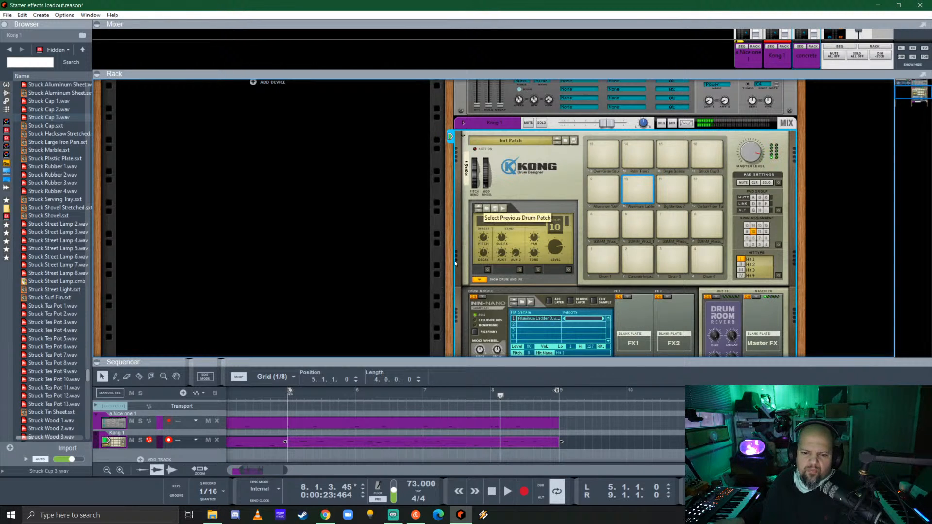
left_click(357, 393)
key("space")
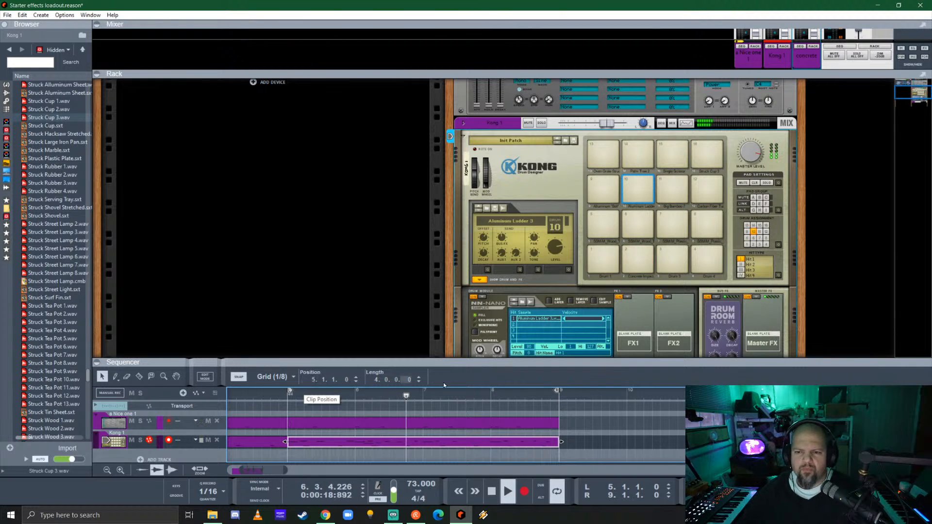
left_click(556, 248)
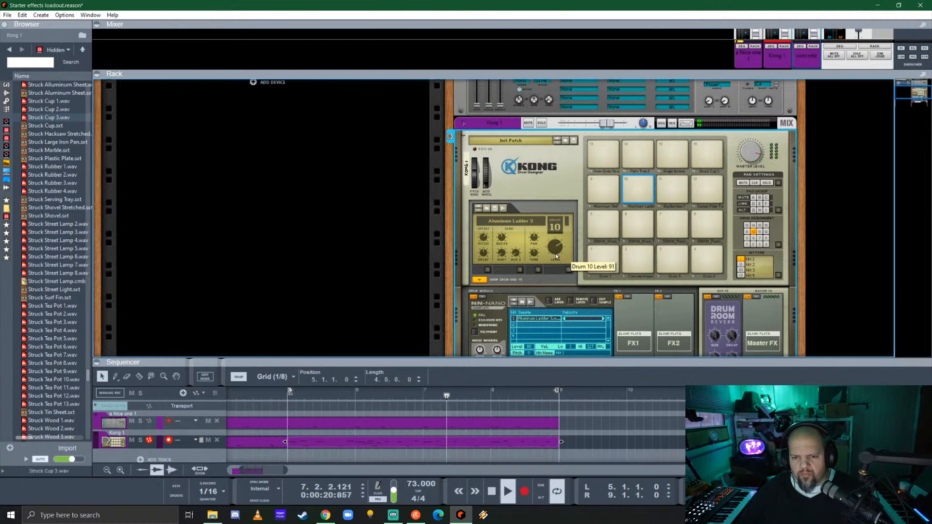
- Select the Big Bamboo 7 drum, review its sampler and effects as the loop plays, and stop playback
left_click(672, 195)
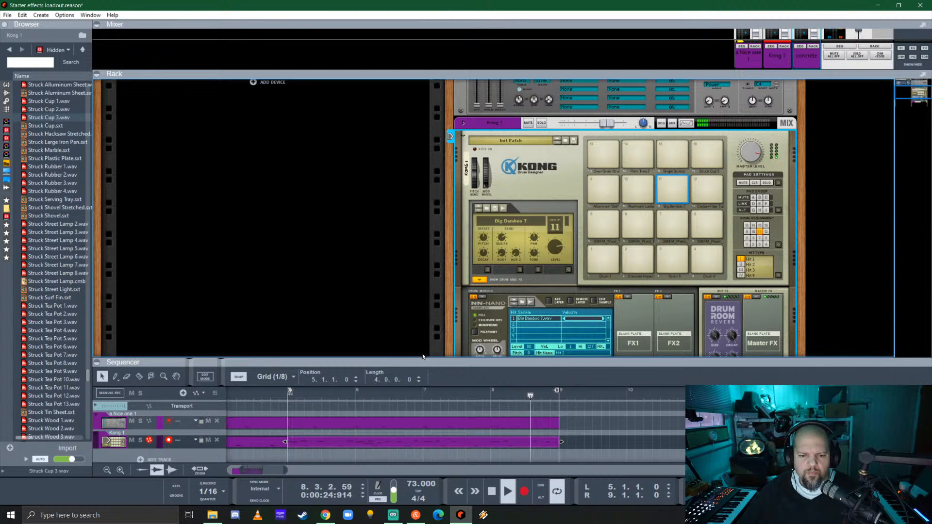
scroll(450, 283, "down", 3)
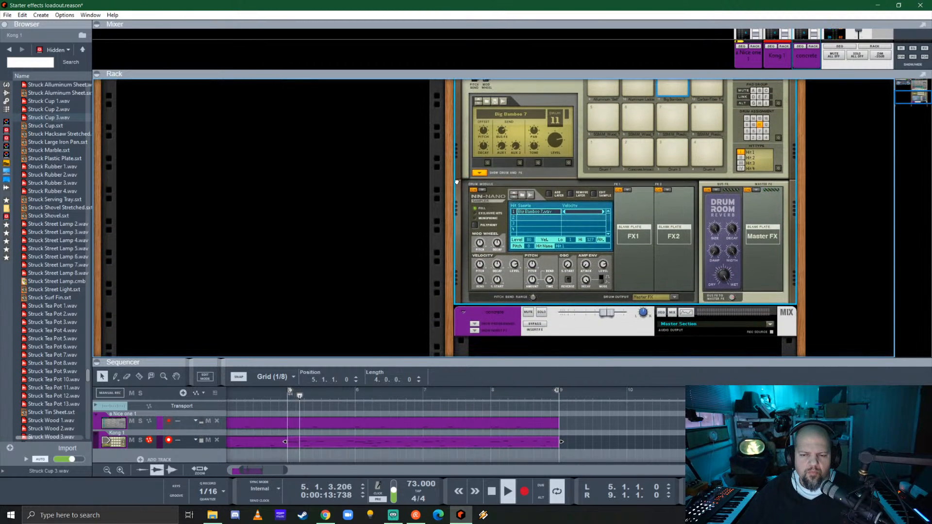
scroll(456, 240, "up", 5)
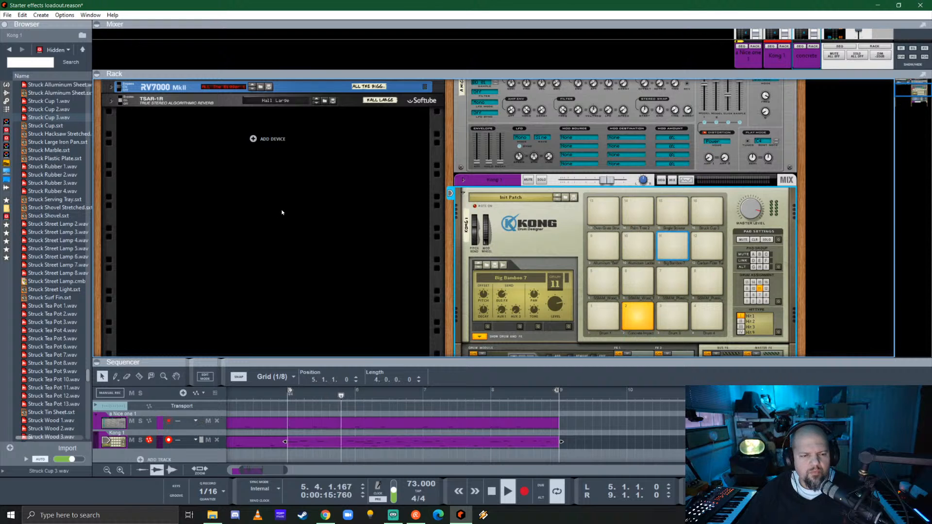
key("space")
- Play the arrangement from bar 1 and move the loop locators to cover bars 1 to 5
left_click_drag(388, 362, 391, 260)
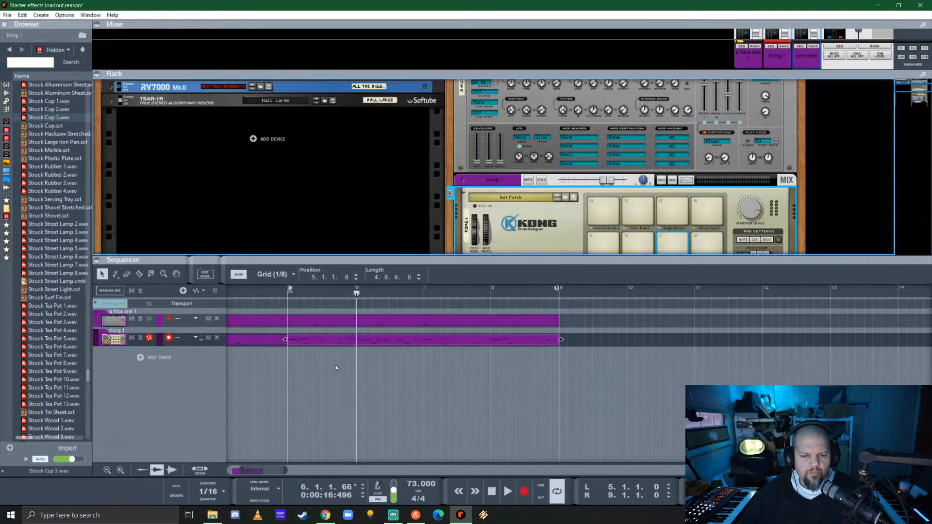
scroll(344, 362, "down", 4)
scroll(371, 353, "left", 2)
left_click(248, 293)
left_click(231, 293)
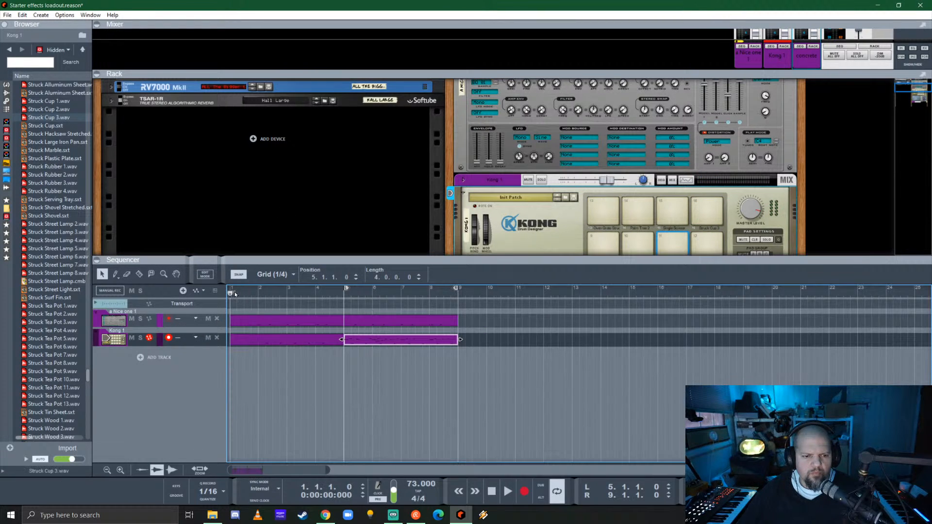
key("space")
left_click(232, 290, "ctrl")
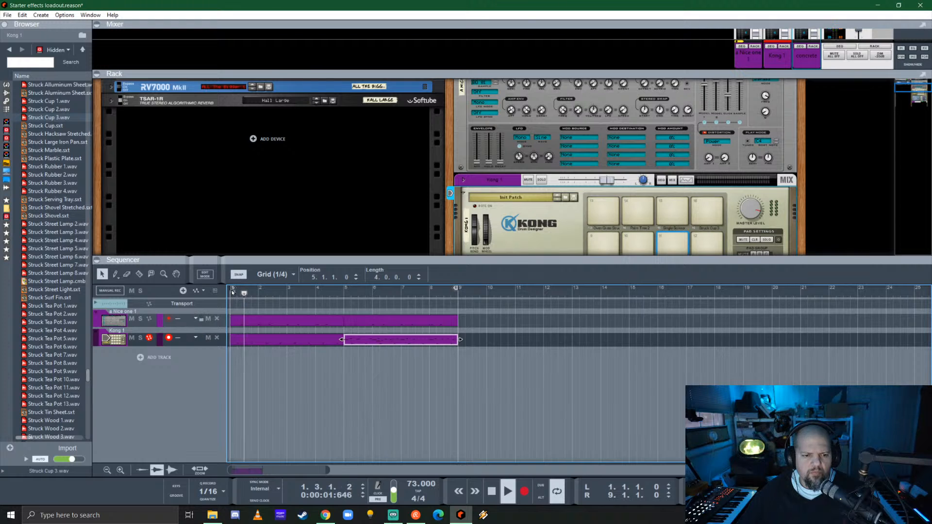
left_click_drag(238, 292, 234, 291)
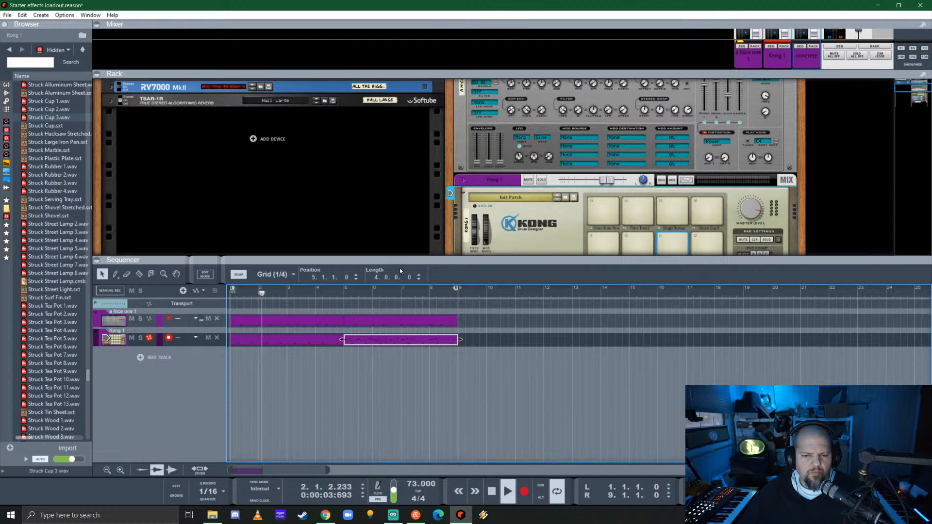
left_click(343, 289, "alt")
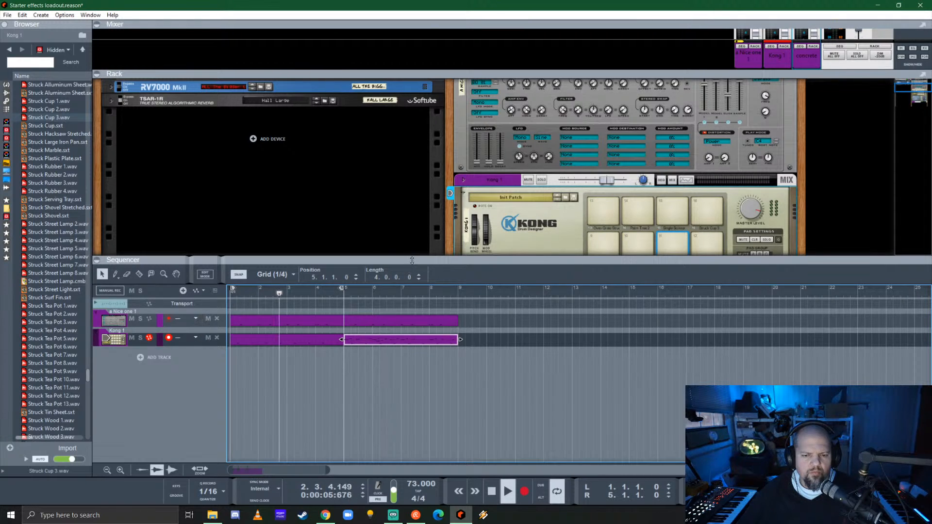
left_click_drag(409, 259, 426, 409)
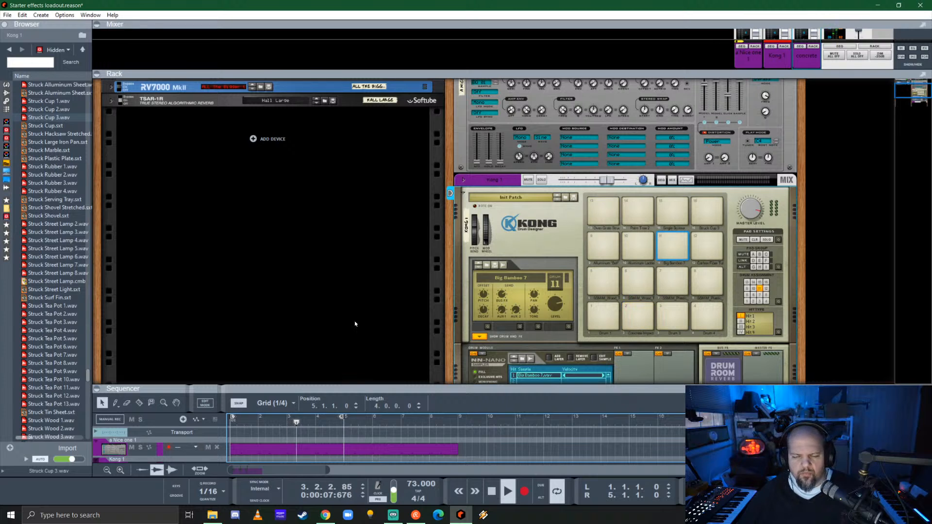
- Find the Korg MonoPoly among the instruments, add it to the empty space under the reverbs, and stop playback
left_click(6, 85)
scroll(67, 224, "down", 10)
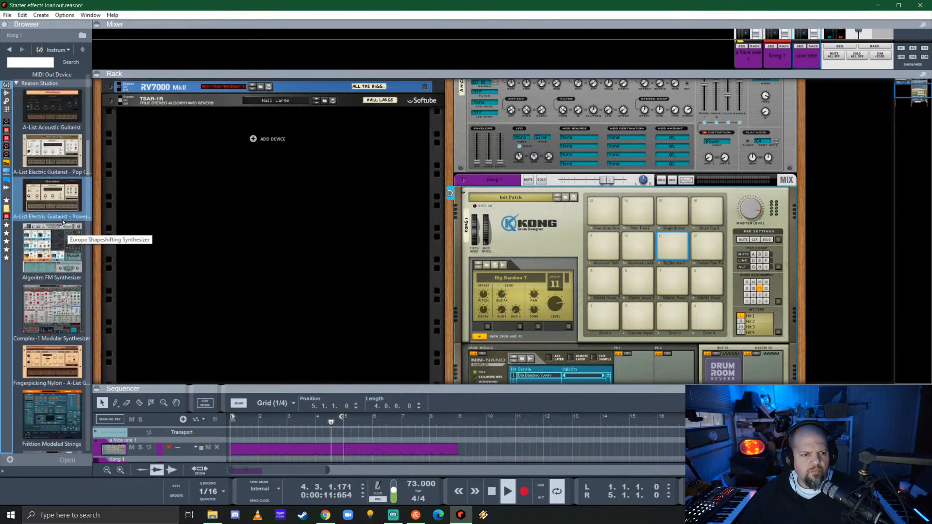
scroll(62, 219, "down", 10)
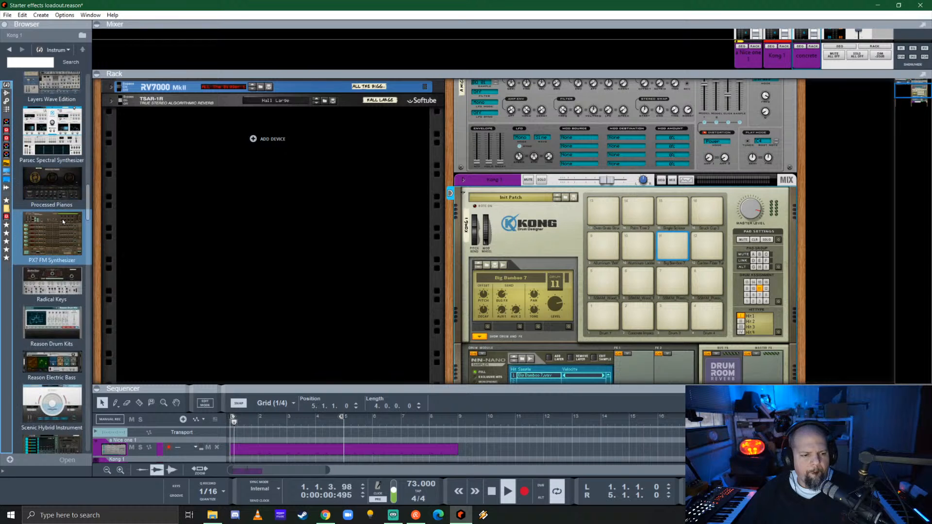
scroll(62, 220, "down", 10)
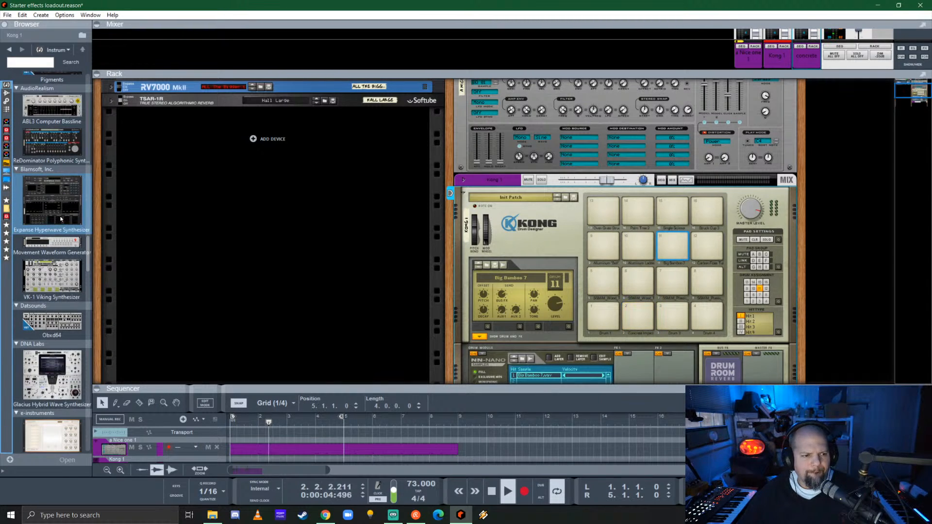
scroll(59, 217, "down", 5)
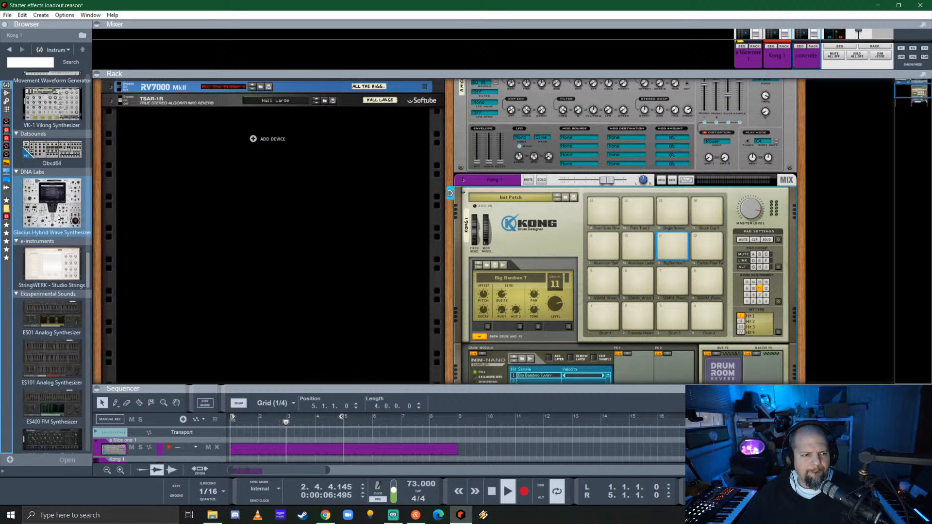
scroll(57, 213, "up", 3)
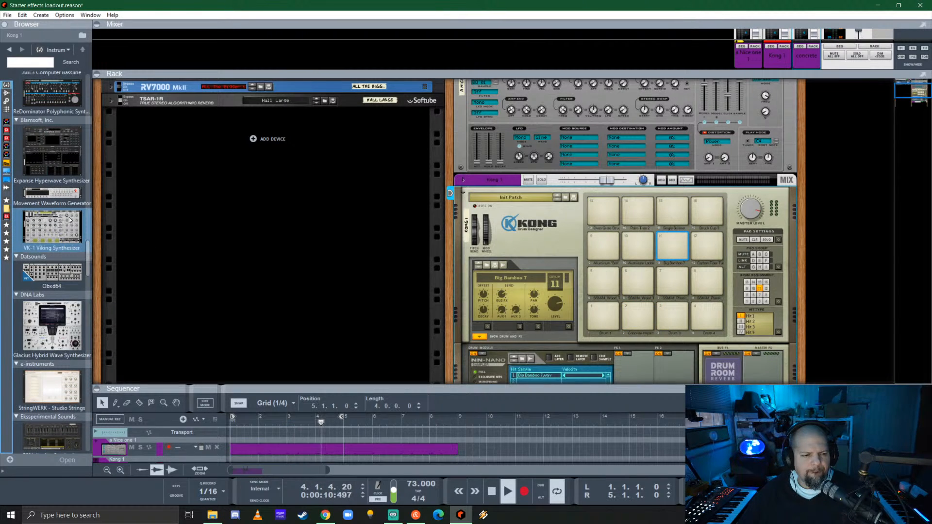
scroll(69, 220, "down", 5)
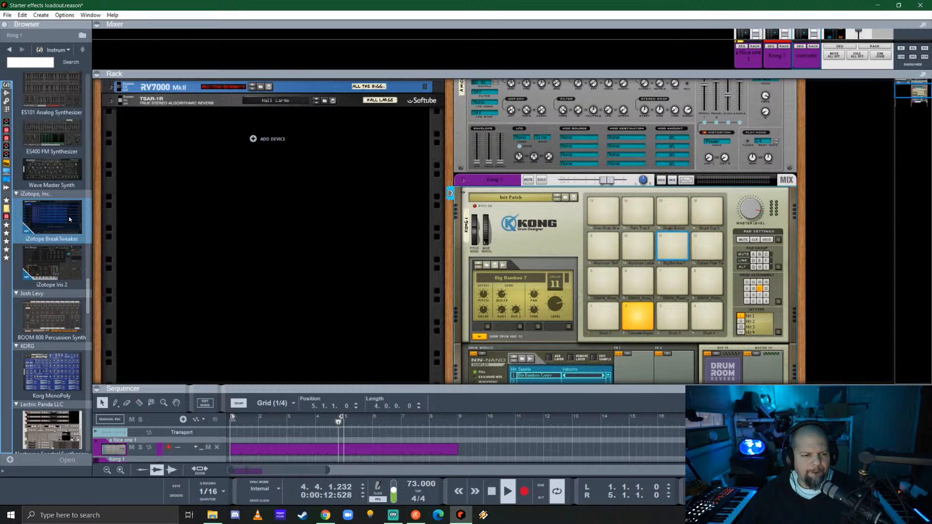
scroll(69, 216, "down", 6)
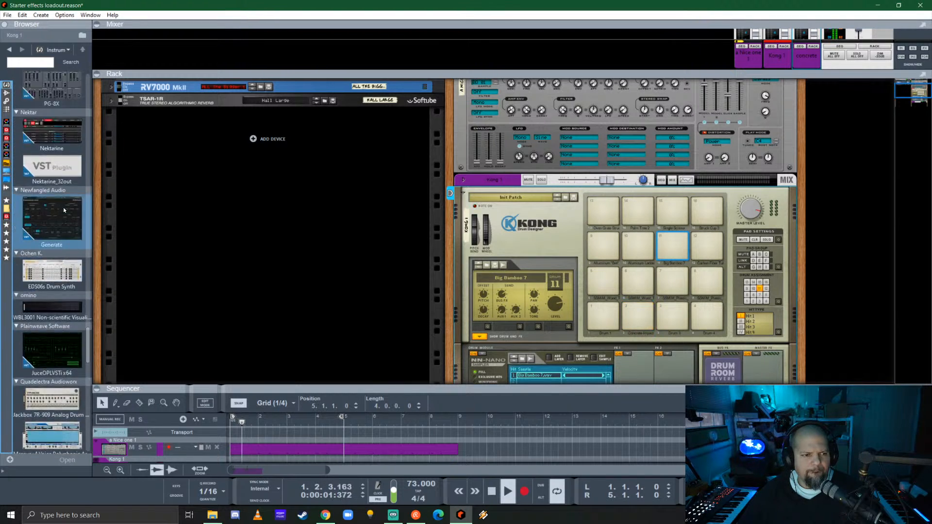
scroll(63, 208, "up", 5)
left_click_drag(69, 243, 193, 221)
key("space")
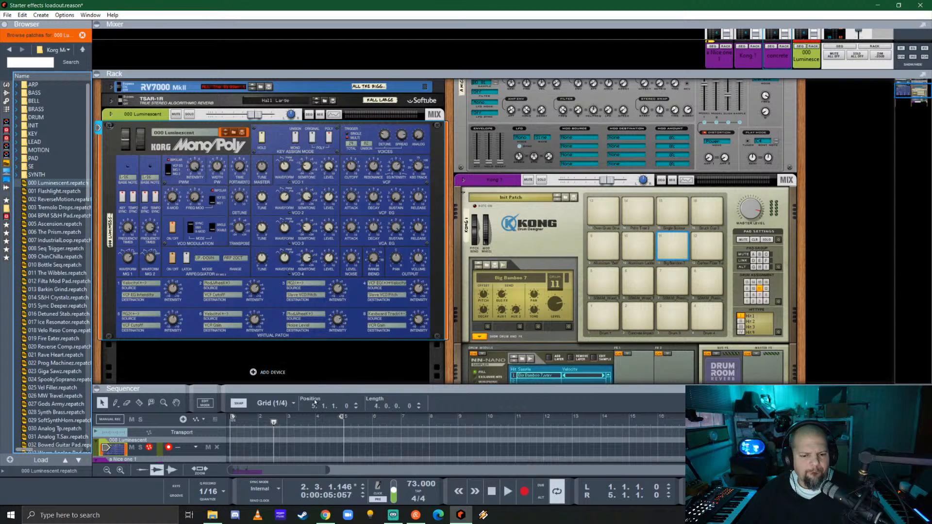
- Return the song position to bar 1, reset the MonoPoly to its initial patch and solo its channel
left_click(243, 422)
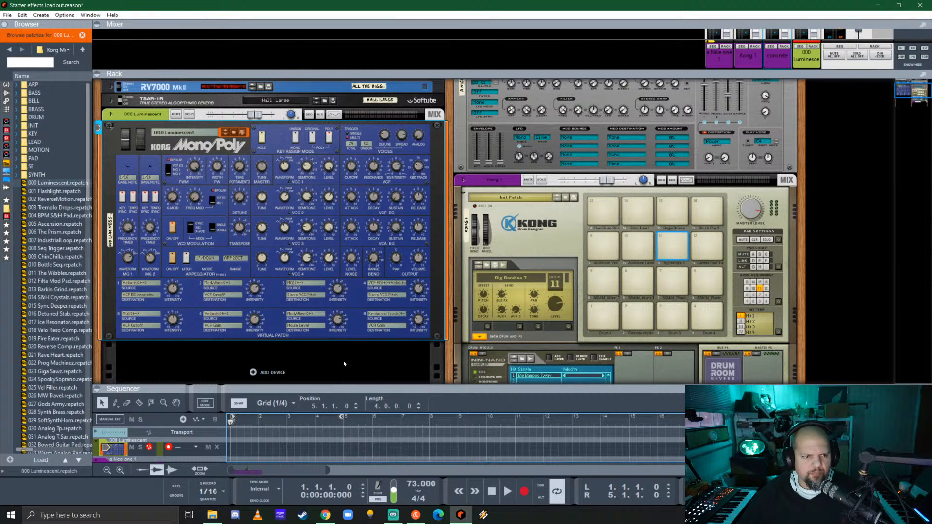
right_click(158, 146)
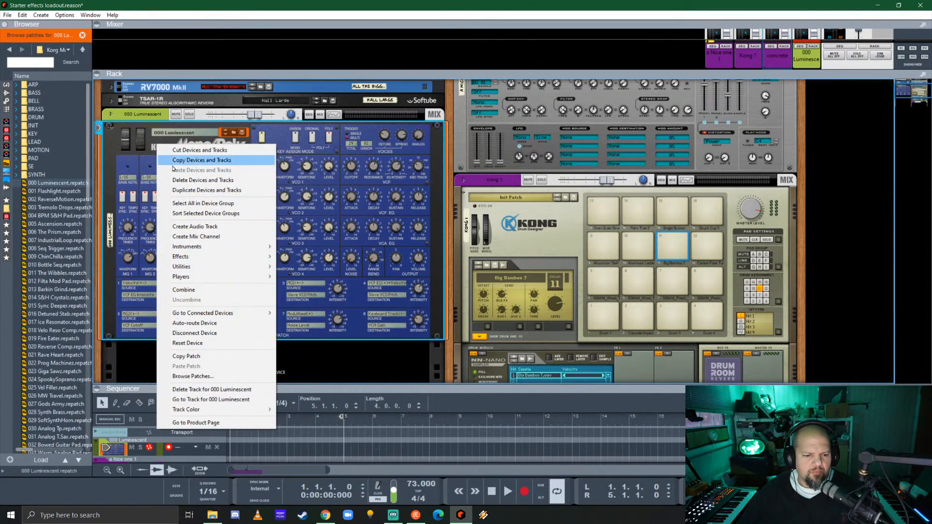
left_click(222, 343)
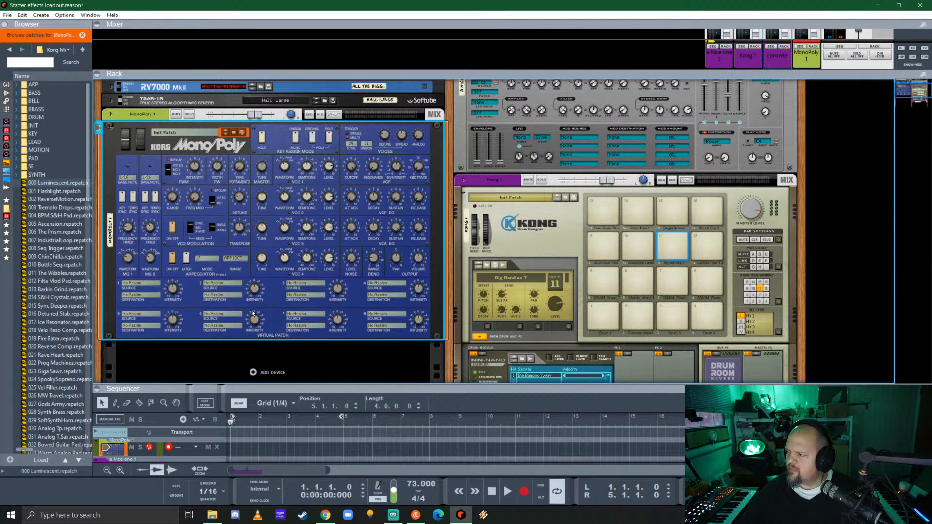
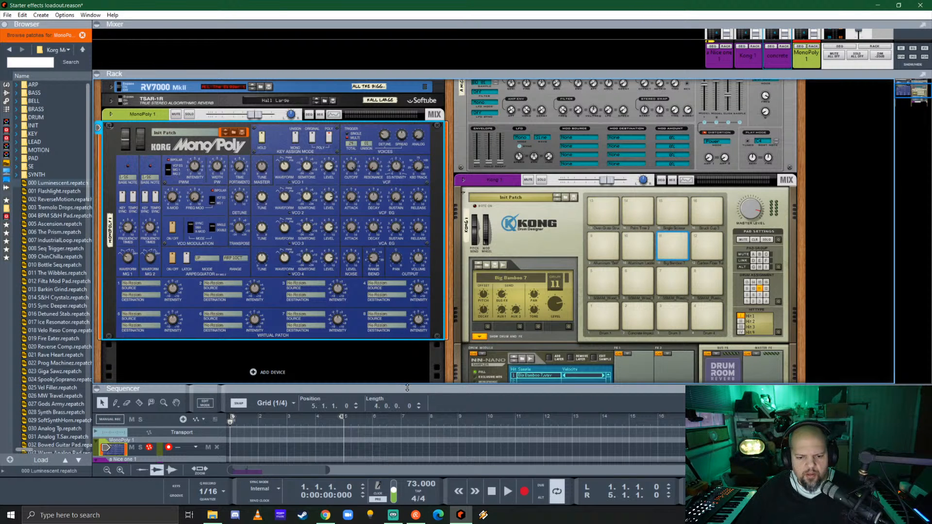
left_click_drag(407, 388, 399, 290)
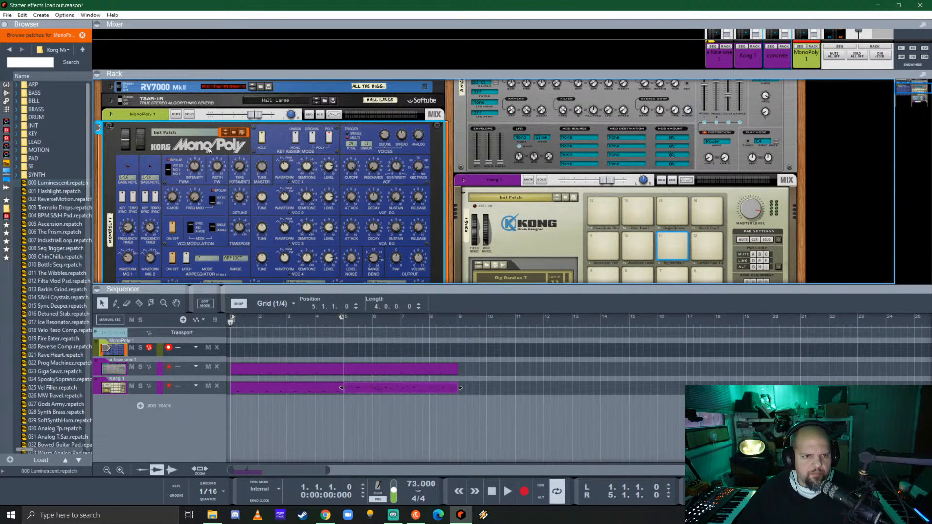
left_click(190, 115)
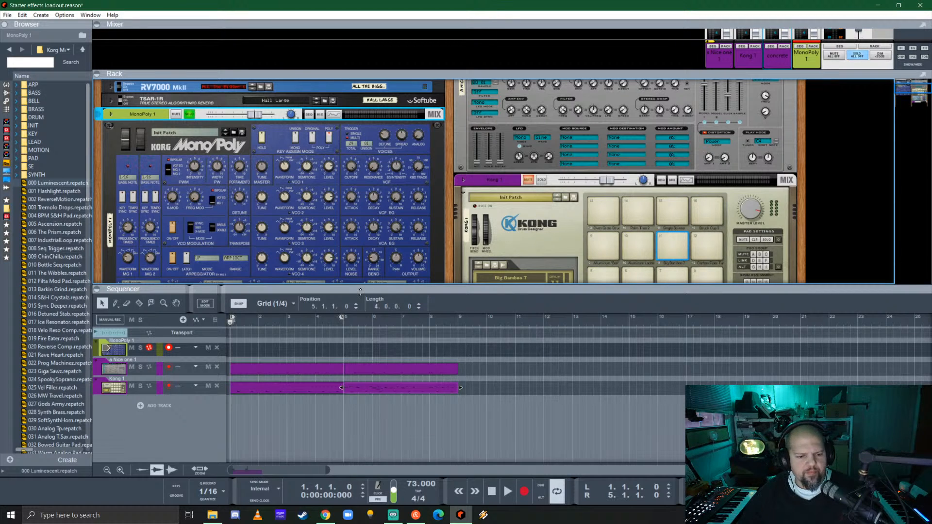
- Create a one-bar clip at bar 1 on the MonoPoly track, open it for note editing and set the snap to 1/16
left_click(233, 346)
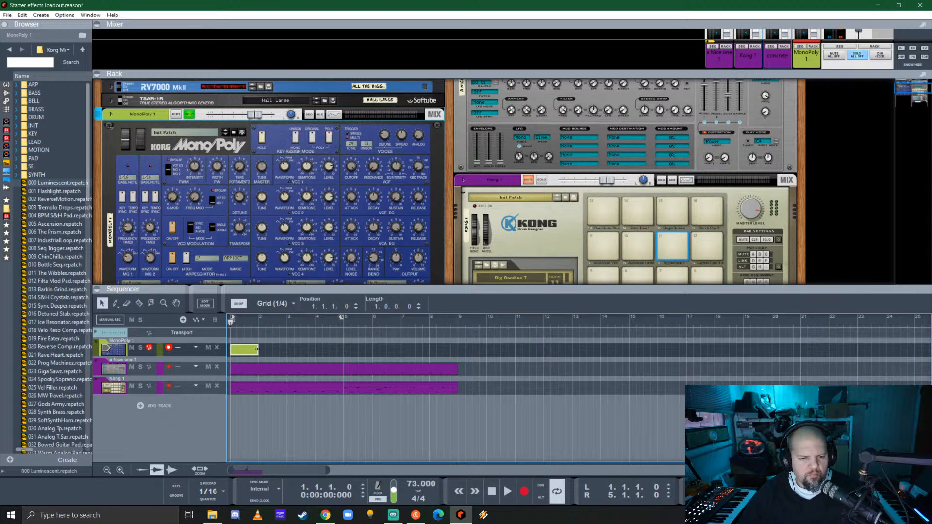
double_click(243, 350)
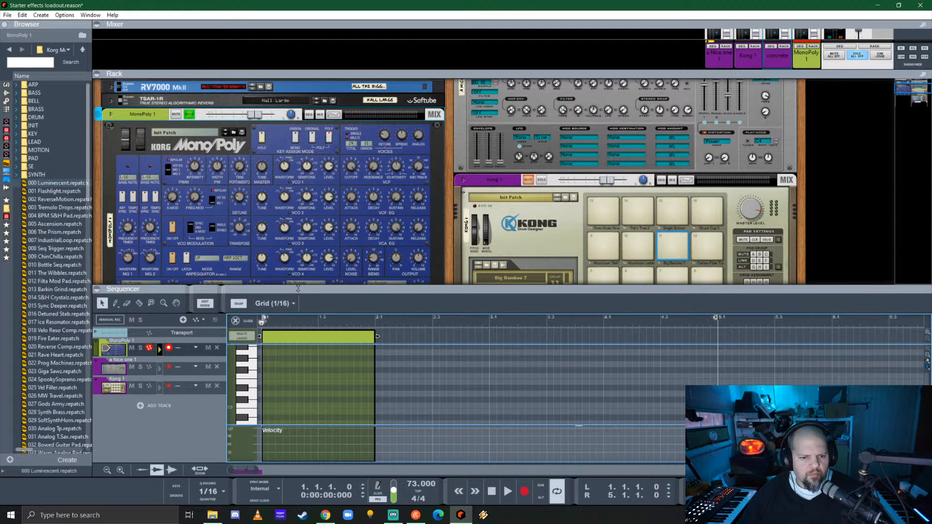
scroll(321, 335, "up", 4)
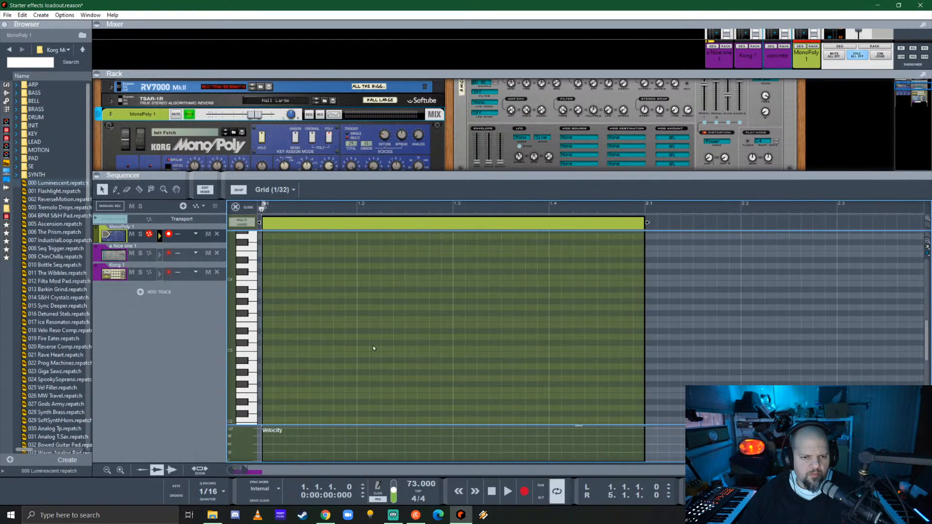
scroll(316, 338, "up", 2)
scroll(330, 335, "up", 2)
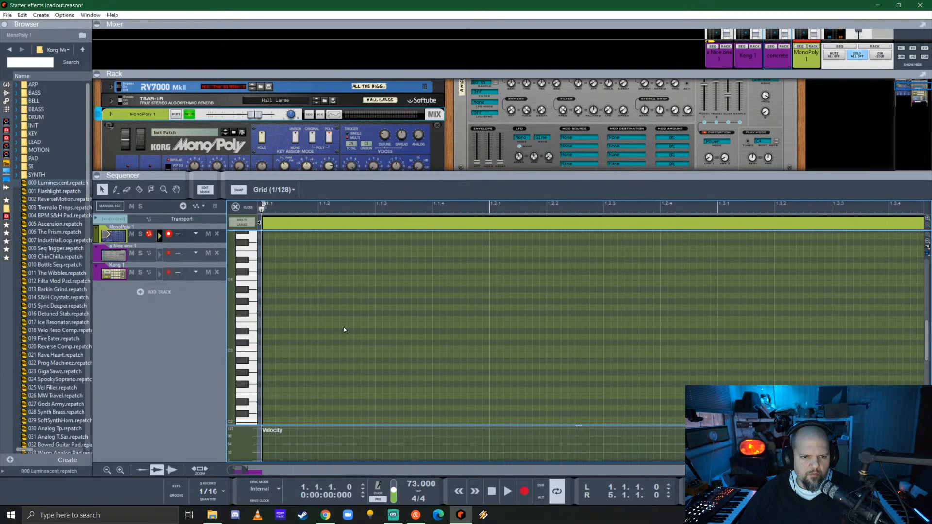
left_click(274, 190)
left_click(281, 259)
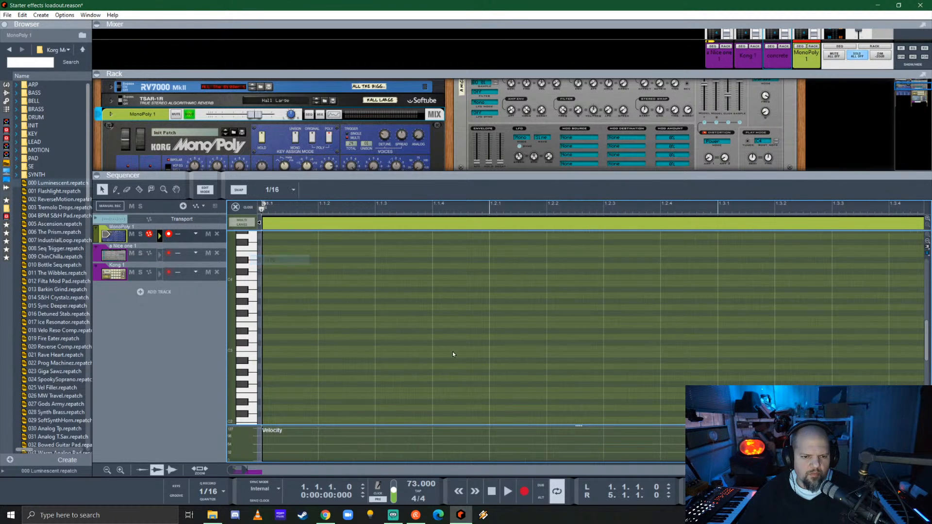
left_click_drag(416, 175, 419, 124)
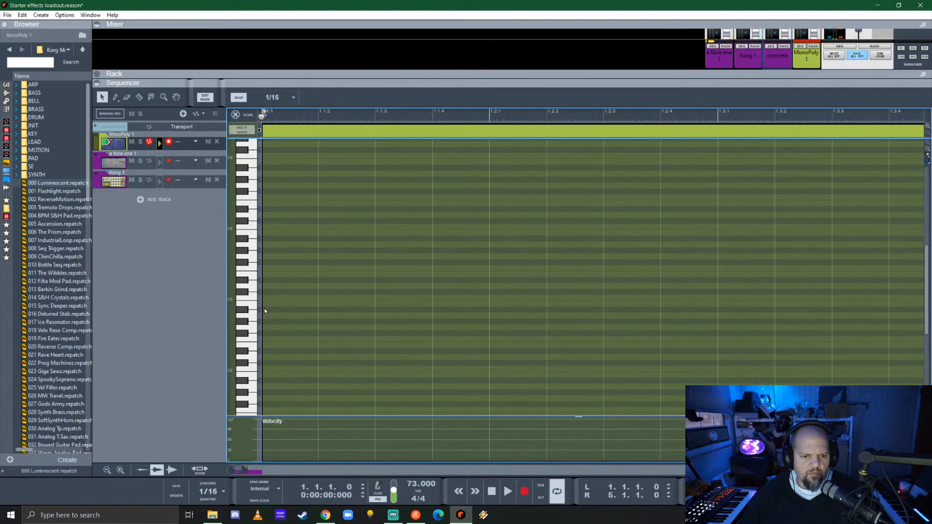
scroll(293, 322, "down", 2)
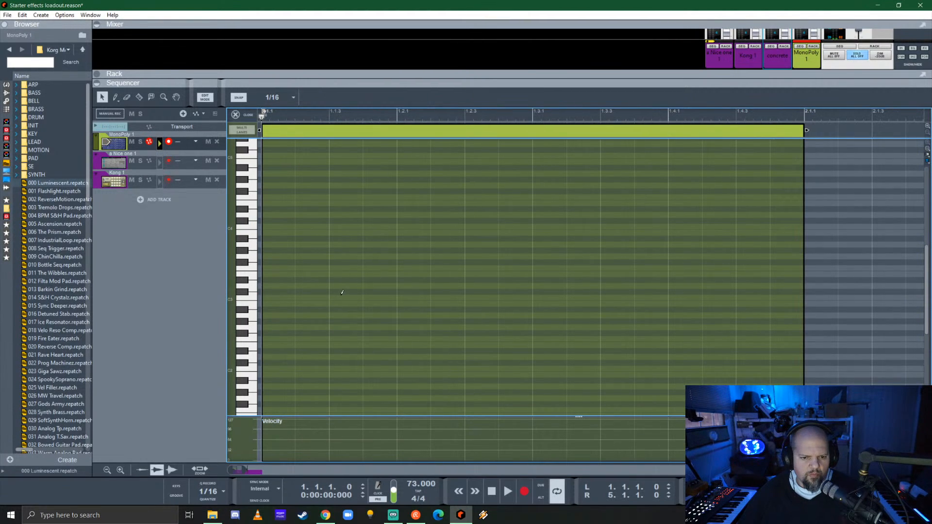
- Draw consecutive 1/16 notes C3, F3, A#3, F3, C3 and G2, starting at position 1.1.3
left_click(343, 295)
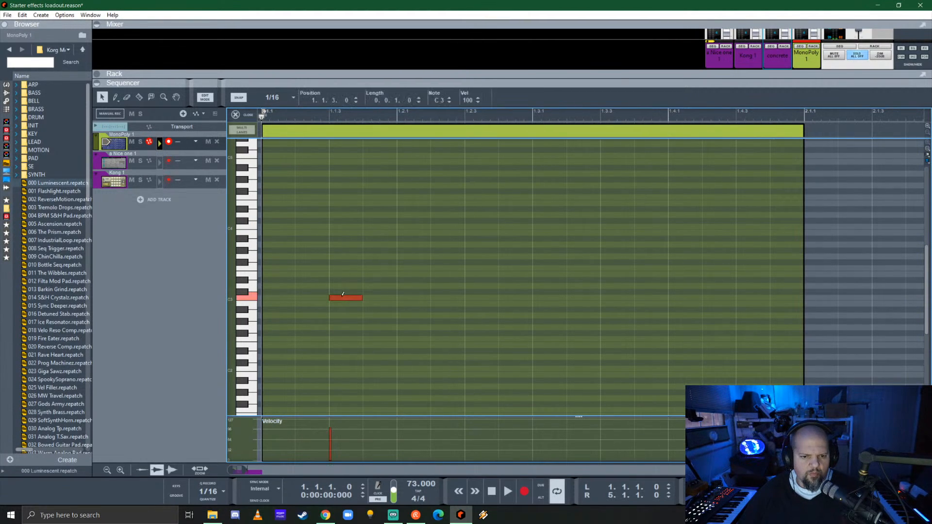
left_click(375, 268)
left_click(414, 239)
left_click(448, 268)
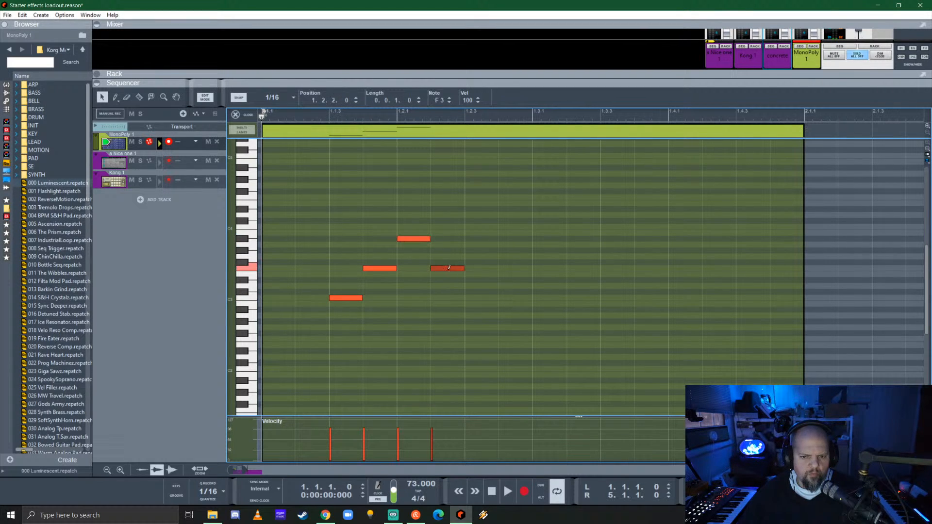
left_click(483, 295)
left_click(511, 324)
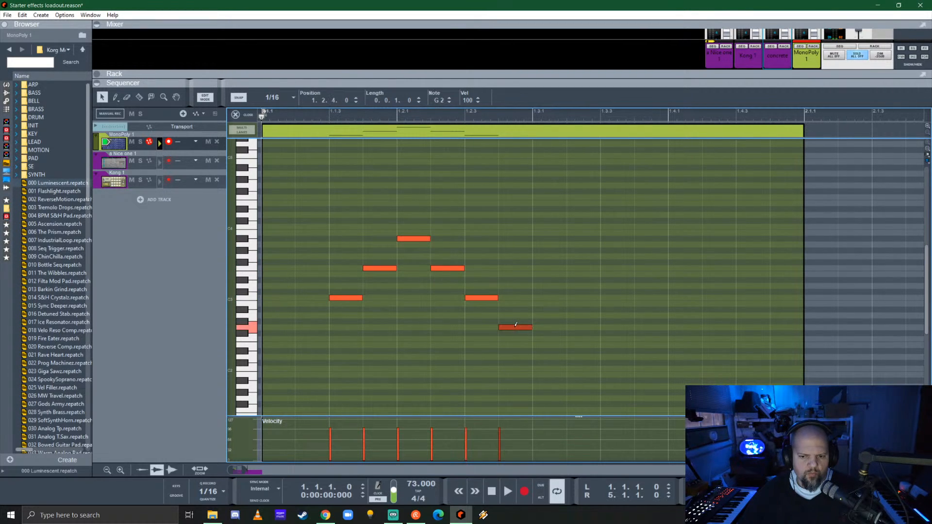
- Continue the pattern from position 1.3.1 with descending 1/16 notes D#4, A#3, F3 and C3
left_click(545, 210)
left_click(578, 237)
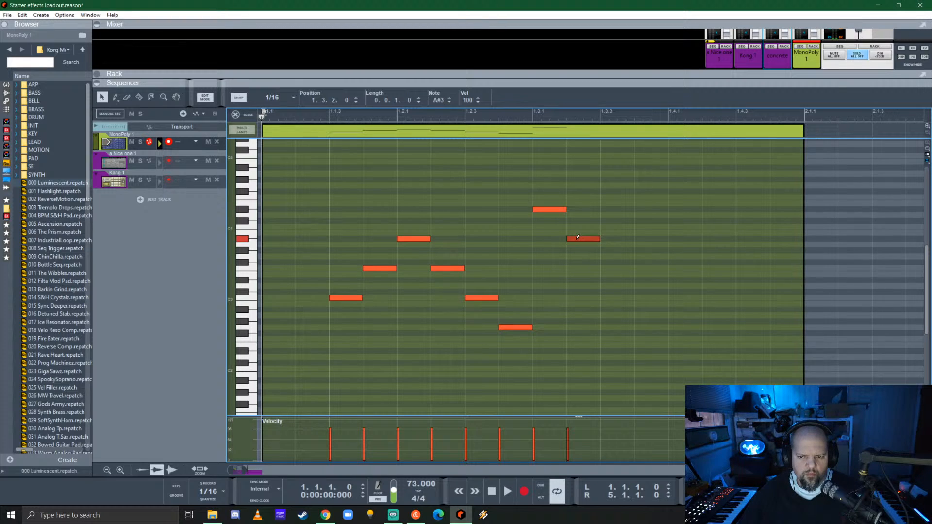
left_click(613, 267)
left_click(649, 296)
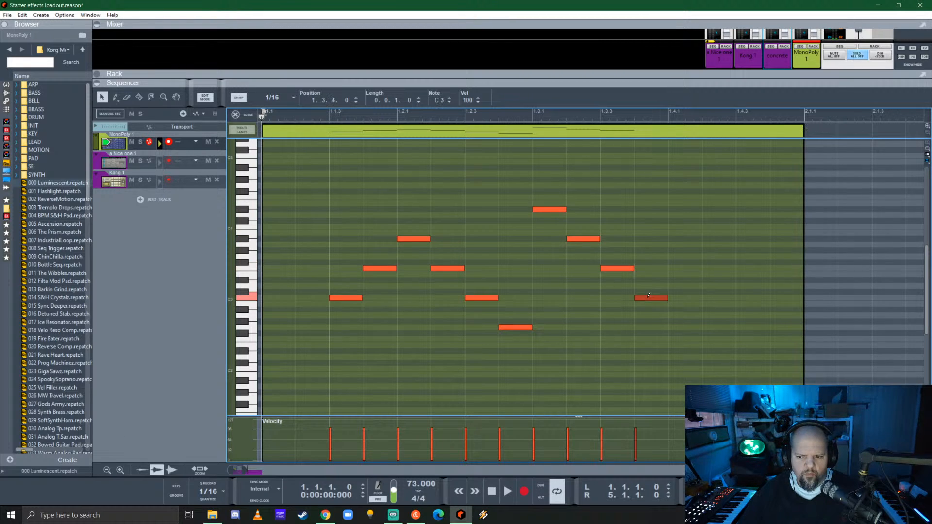
- Complete the bar with consecutive 1/16 notes G2, D#4, C3 and C4 starting at position 1.4.1, and leave note editing
left_click(684, 327)
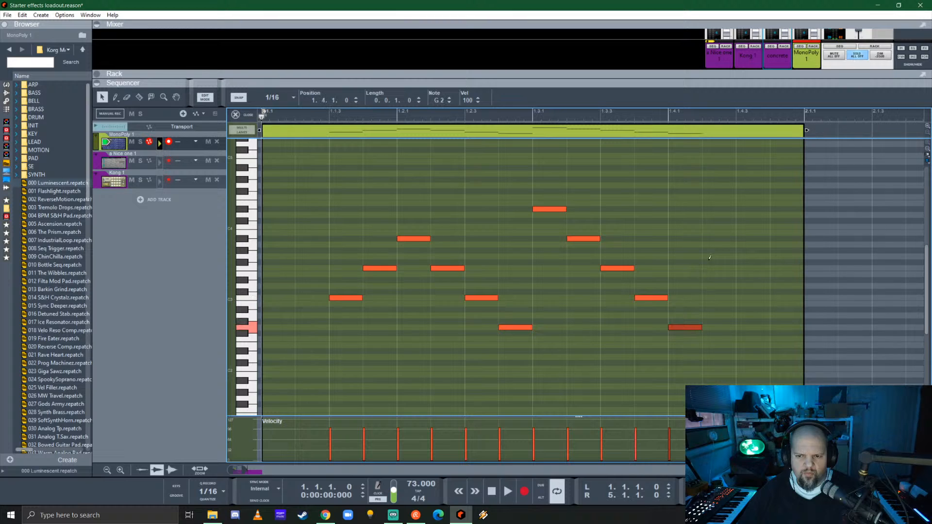
left_click(720, 208)
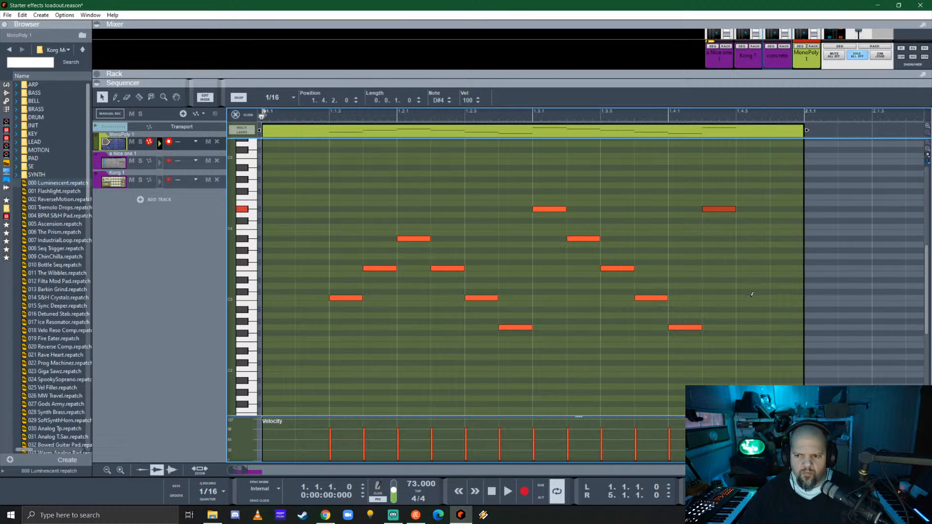
left_click(751, 295)
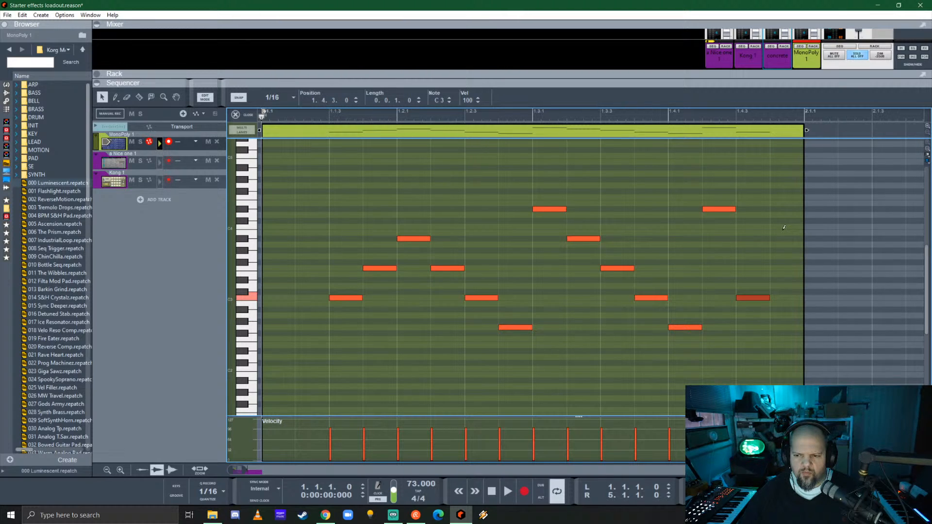
left_click(784, 226)
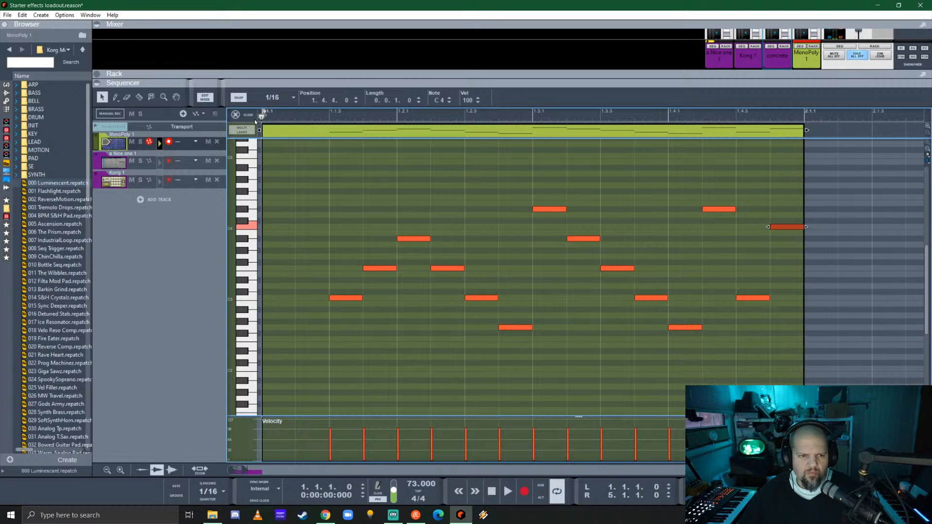
left_click(236, 114)
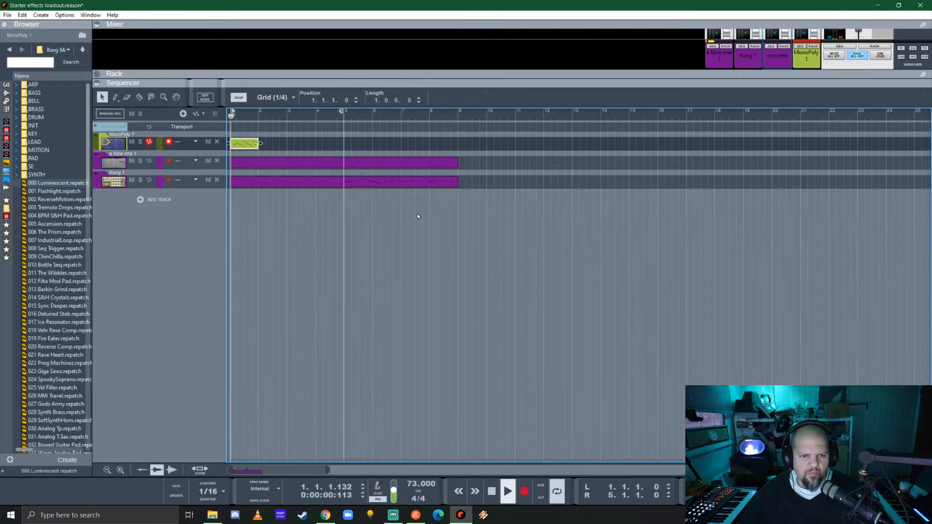
- Start looped playback and copy the one-bar MonoPoly clip so it also fills bars 2 to 4
key("space")
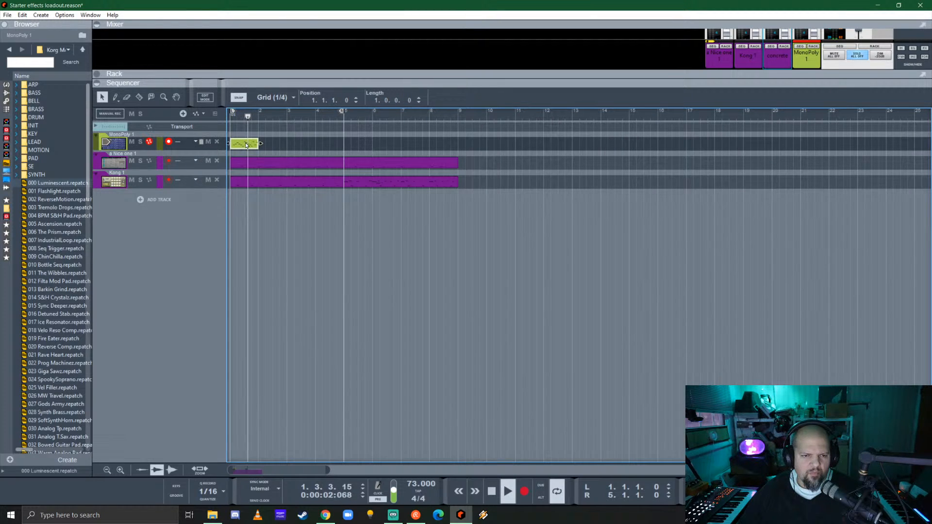
left_click_drag(250, 144, 327, 147)
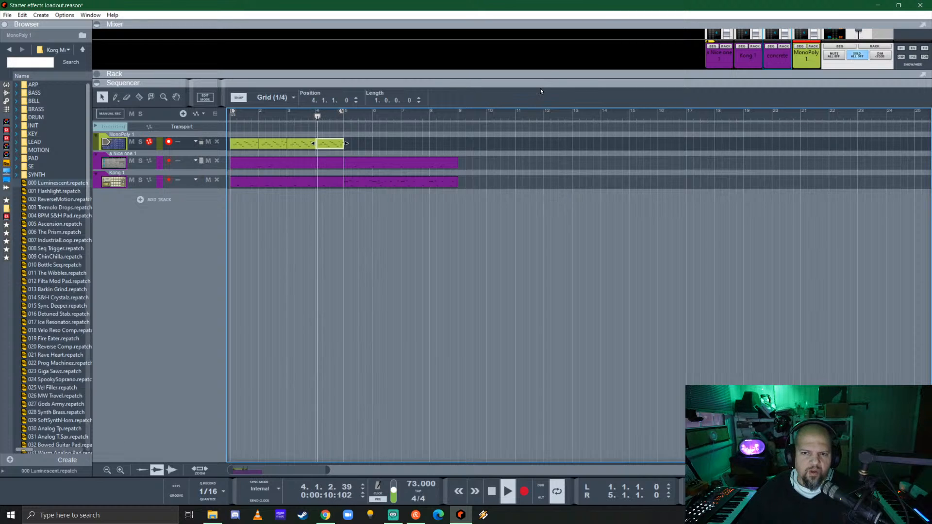
- Enlarge the rack area to show the MonoPoly, adjust its output volume and key assign mode during playback, and stop
left_click_drag(549, 79, 542, 416)
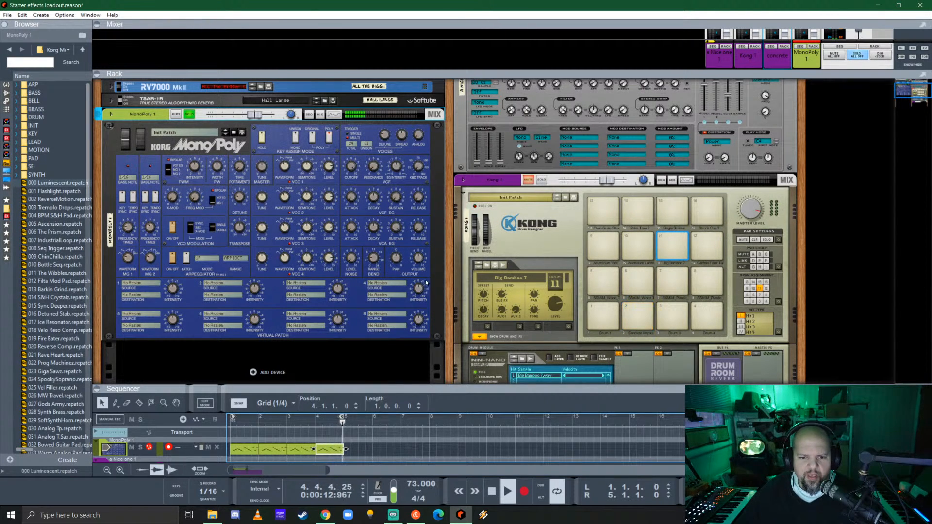
left_click(422, 265)
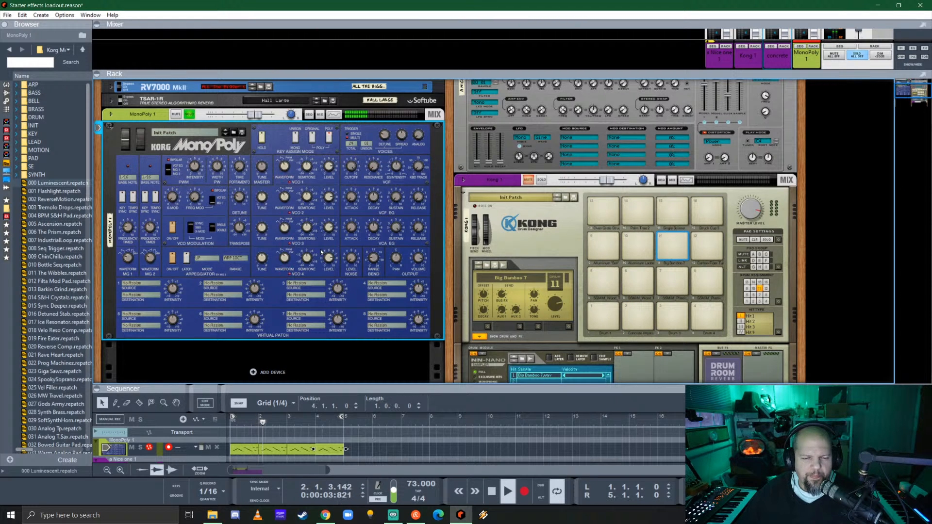
left_click(295, 138)
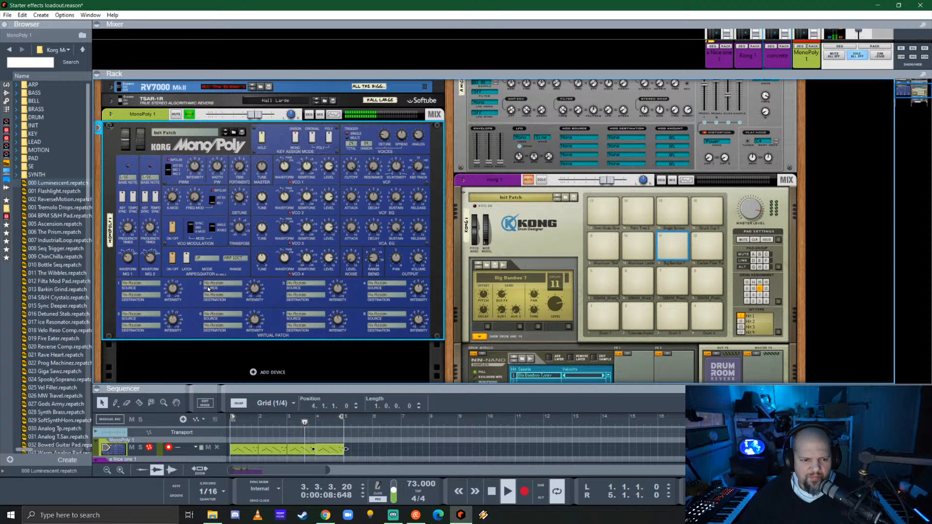
key("space")
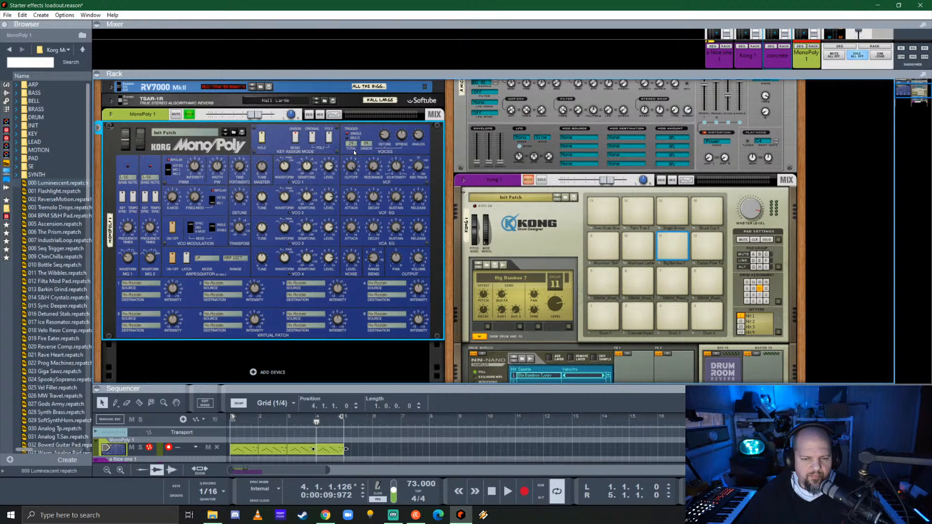
- Restart playback from bar 1 and adjust the MonoPoly's VCF cutoff and VCF EG attack
mouse_move(350, 147)
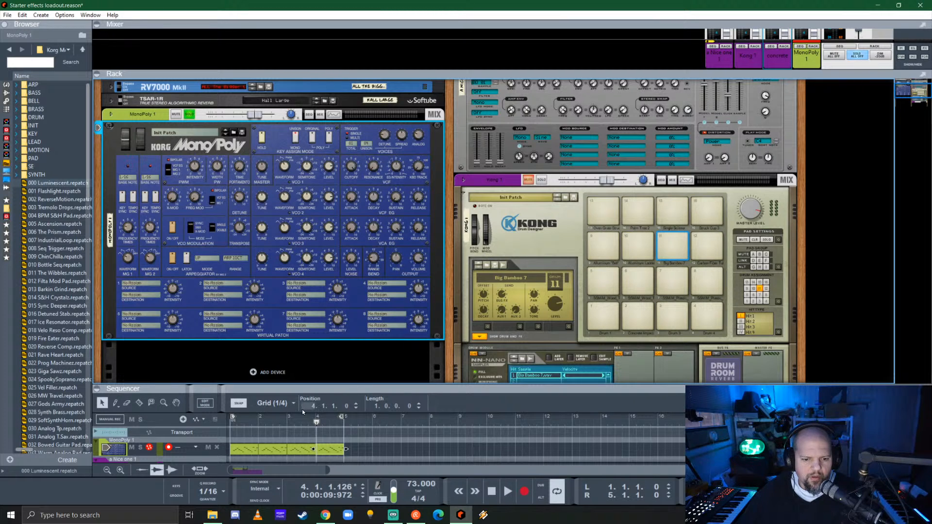
left_click(237, 426)
key("space")
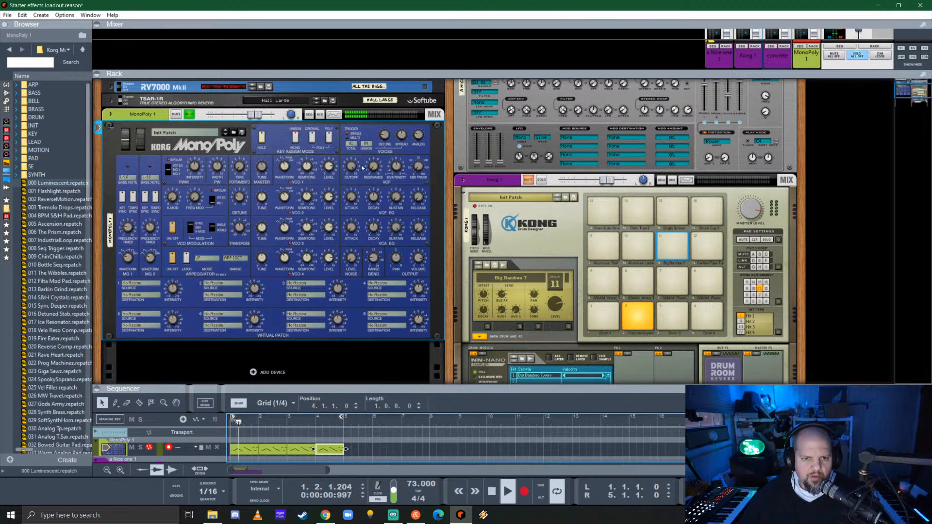
left_click_drag(352, 144, 362, 141)
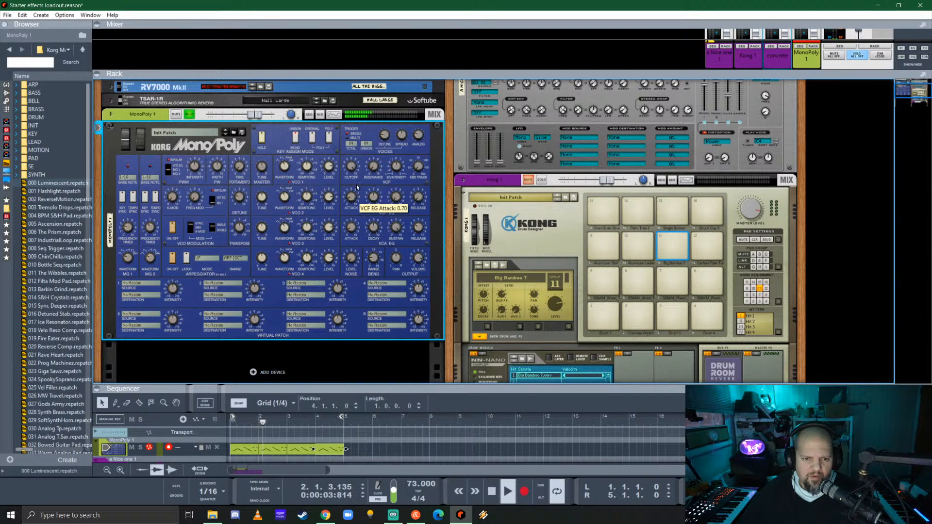
left_click_drag(358, 182, 360, 177)
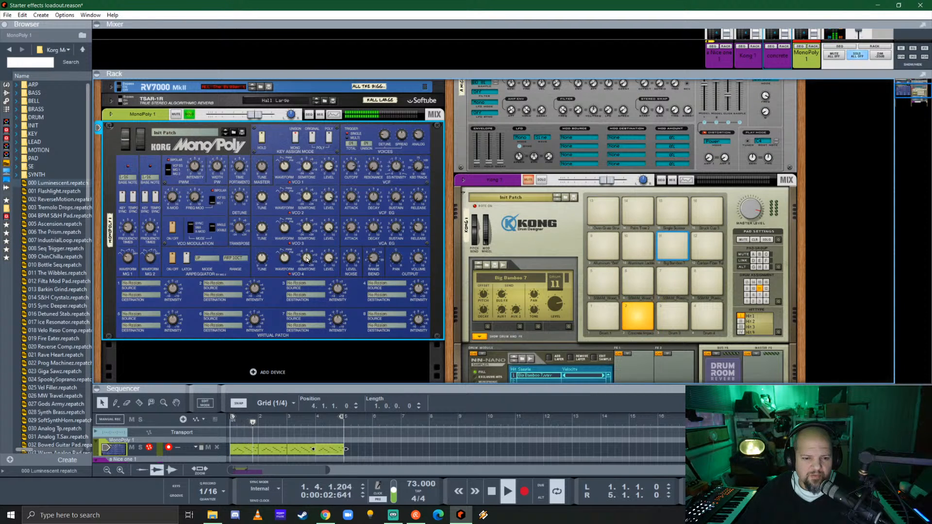
- Adjust the semitone setting of VCO 4 and the tune of VCO 3 on the MonoPoly
left_click_drag(308, 260, 307, 260)
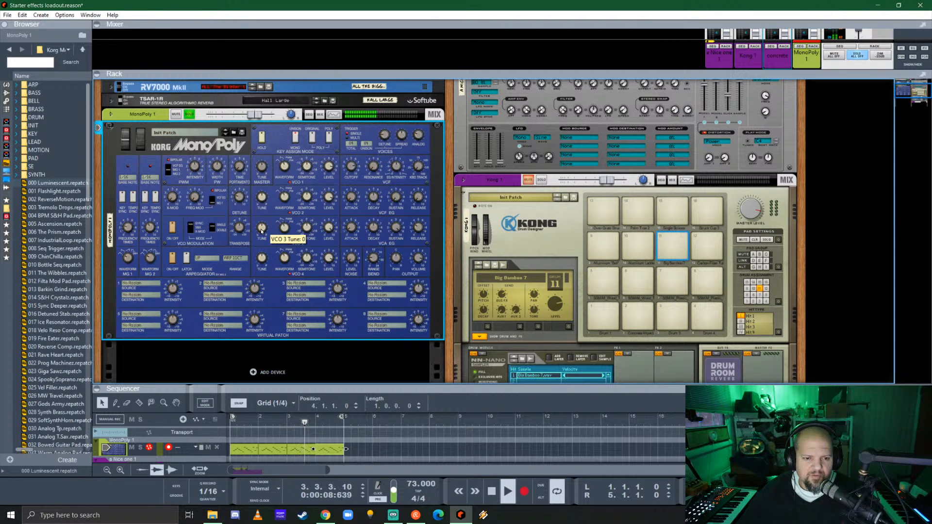
left_click_drag(261, 231, 264, 222)
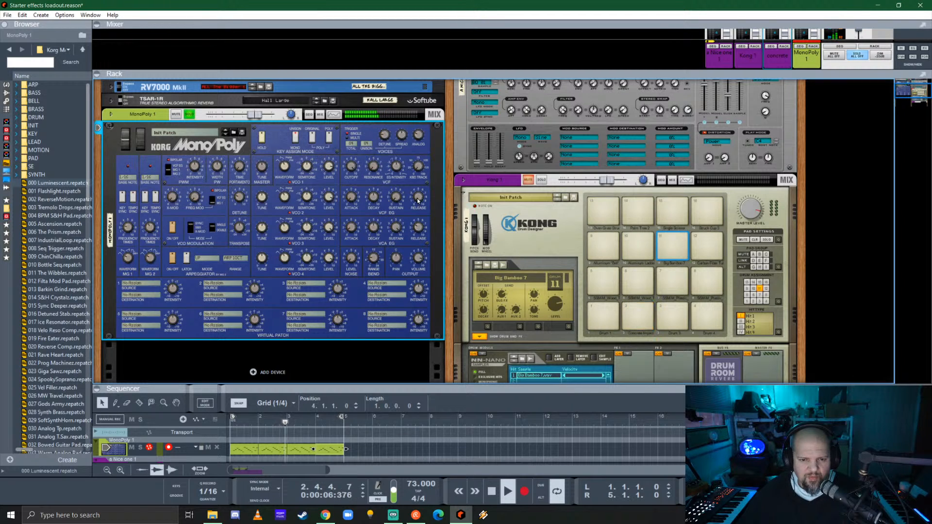
- Adjust the VCF EG release and VCA EG attack, set the VCF cutoff to about 4.41, and stop playback
left_click_drag(422, 190, 427, 176)
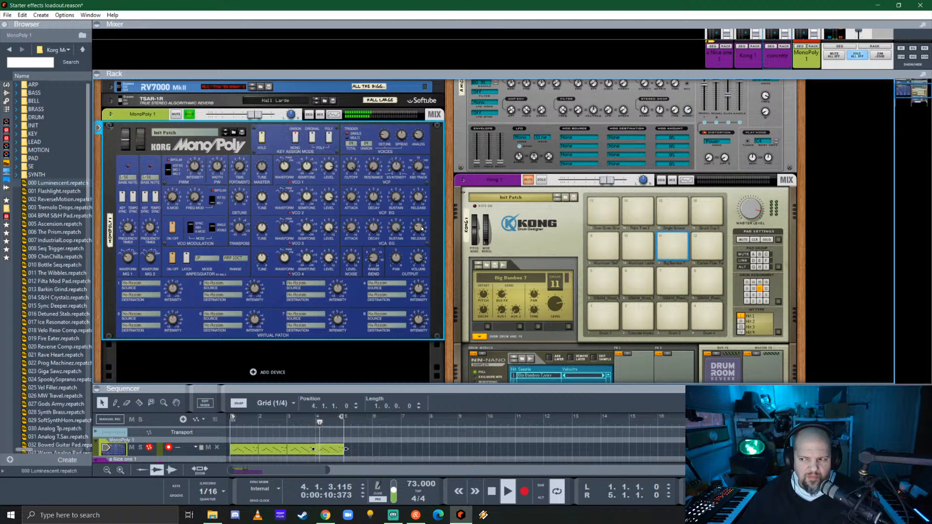
mouse_move(422, 229)
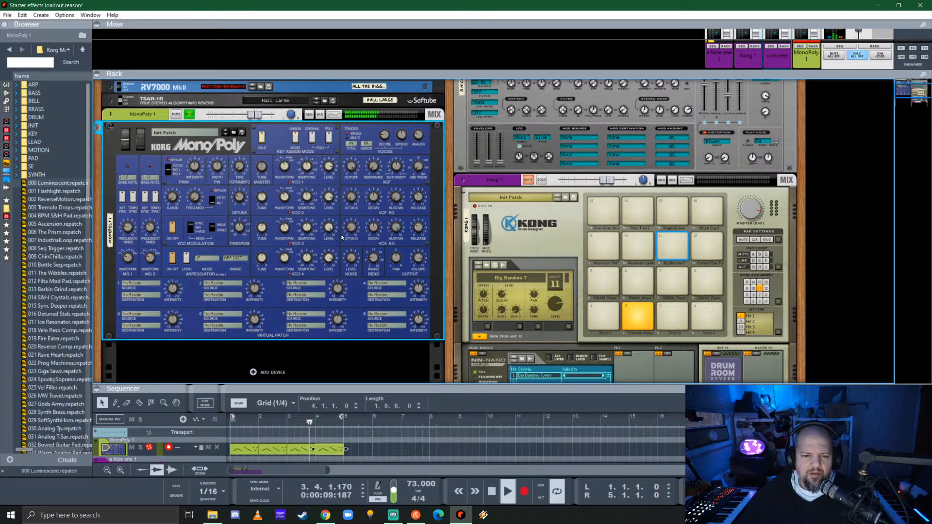
left_click_drag(357, 219, 358, 223)
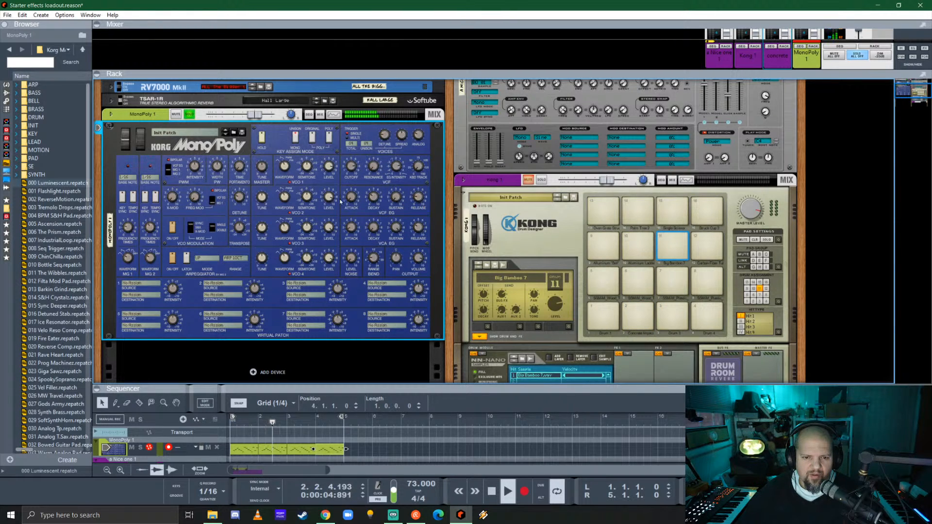
left_click_drag(357, 220, 356, 219)
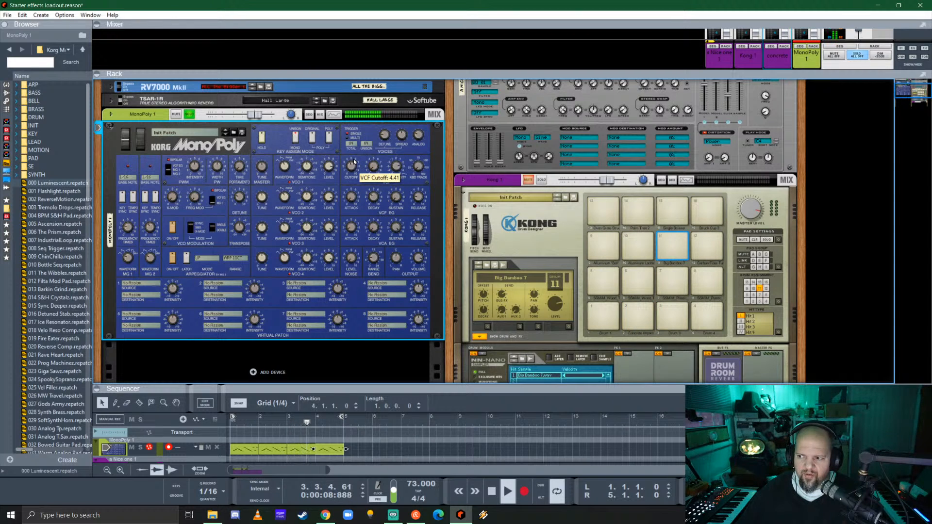
key("space")
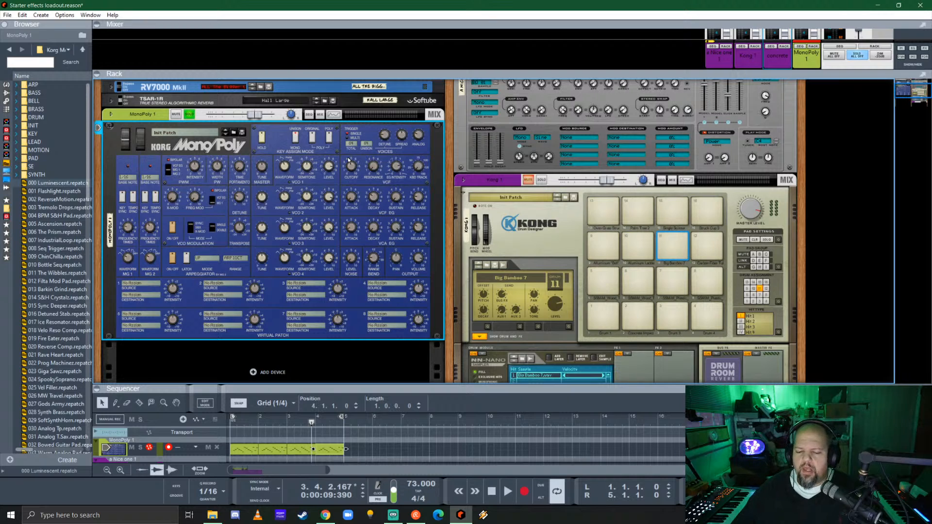
- Move the MonoPoly channel to the first position in the mixer, ahead of the percussion channels
left_click_drag(809, 63, 681, 71)
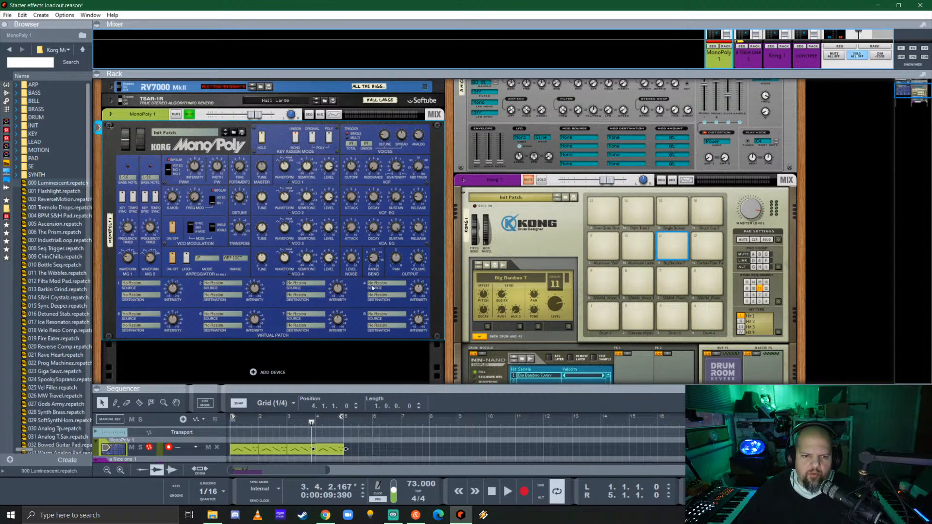
- Play the loop from bar 1 while adjusting the MonoPoly's VCF cutoff, and stop playback
left_click(352, 167)
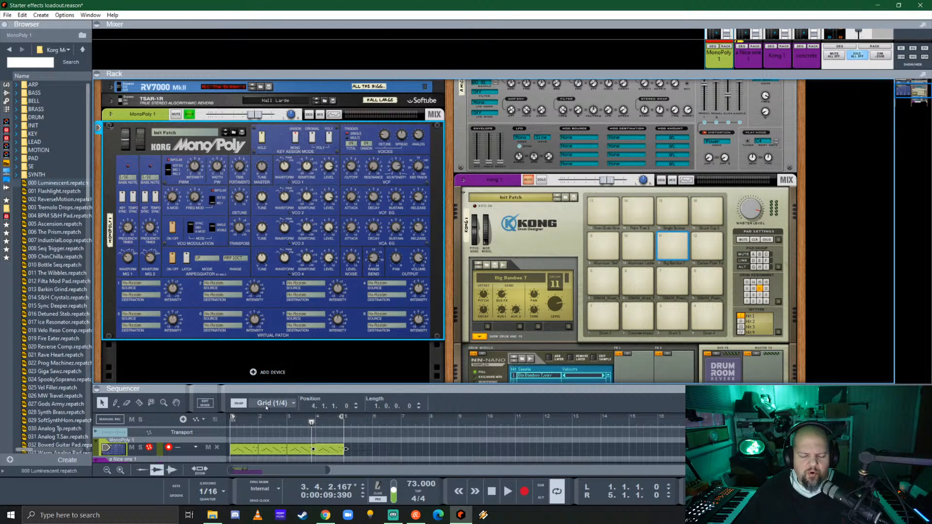
left_click(231, 422)
key("space")
left_click(355, 167)
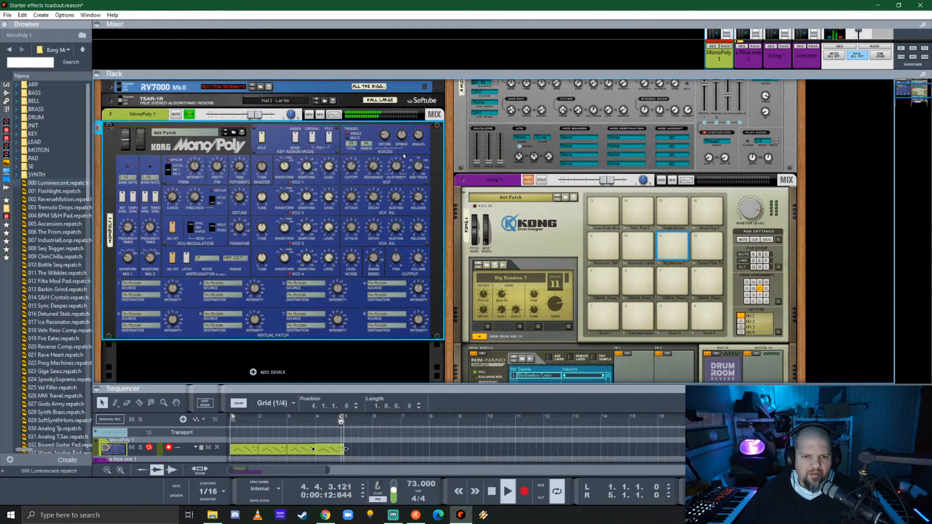
key("space")
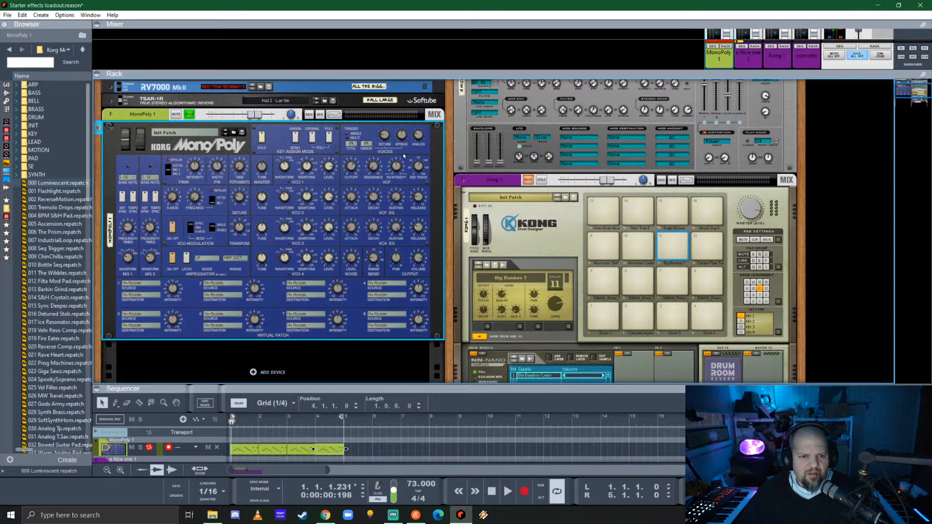
- Flip the rack to its rear and back to the front, and set the MonoPoly's portamento to 1.02 during playback
key("Tab")
key("Tab")
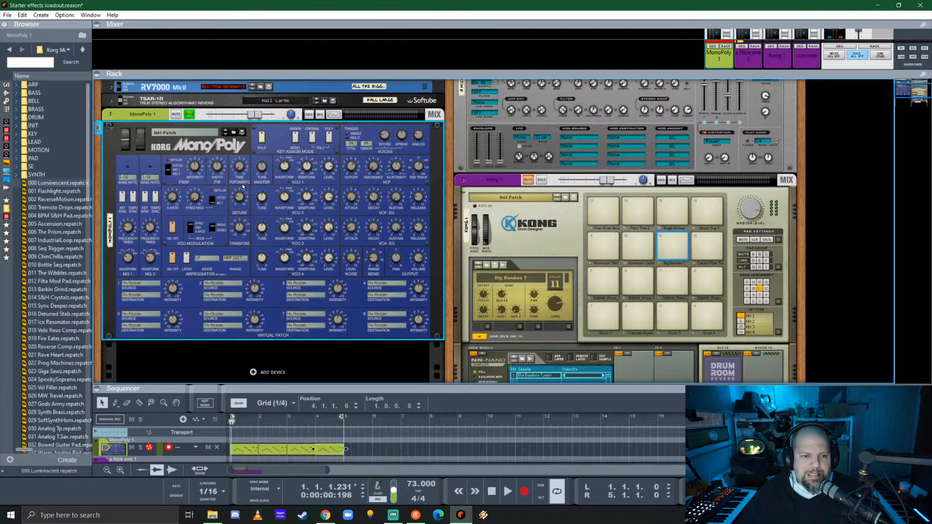
key("space")
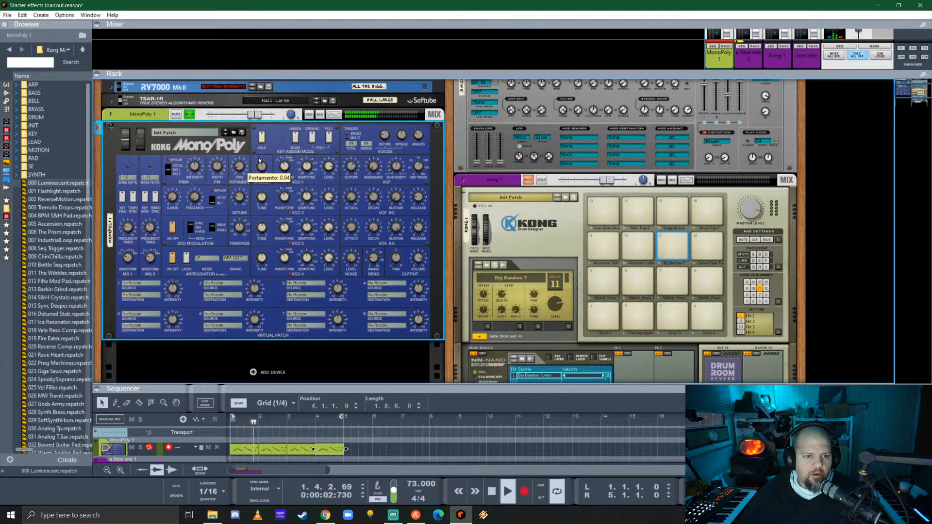
left_click_drag(259, 157, 259, 157)
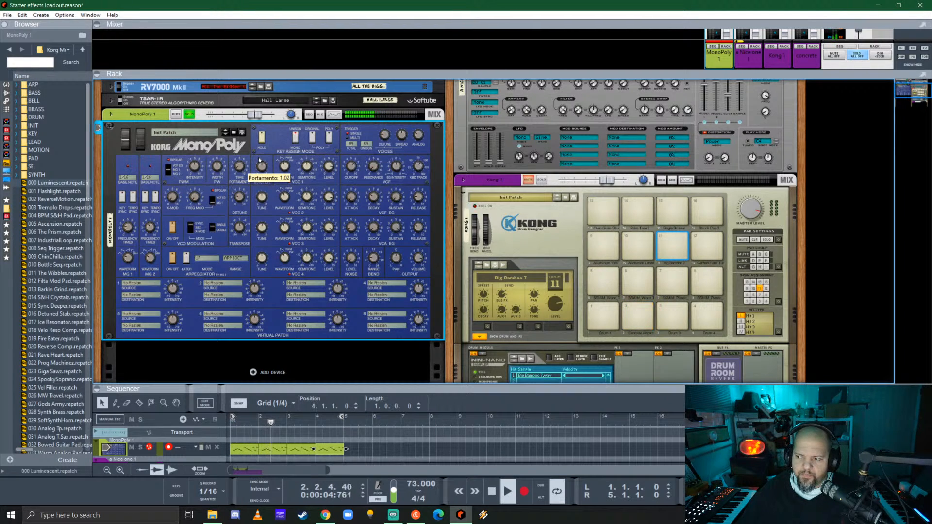
key("space")
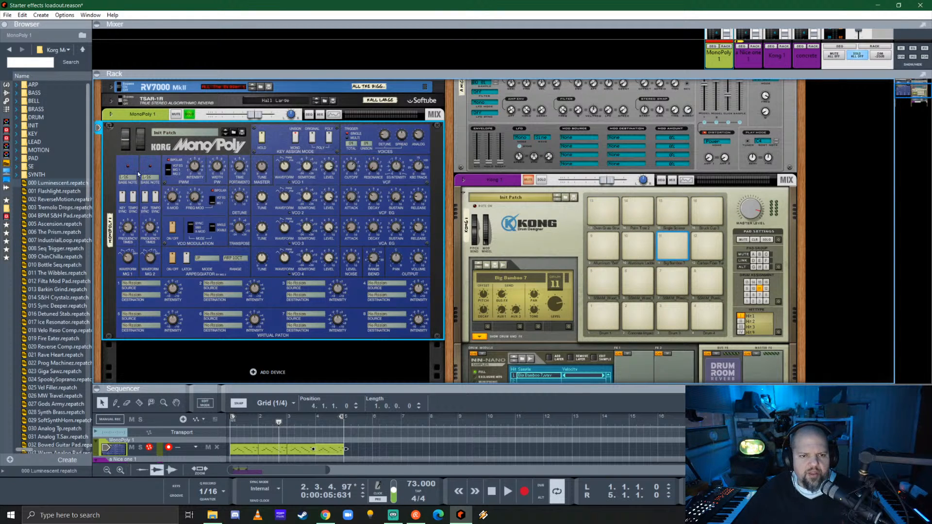
- Lower the MonoPoly's VCF Cutoff to 1.48 during playback and add an automation lane for it
key("space")
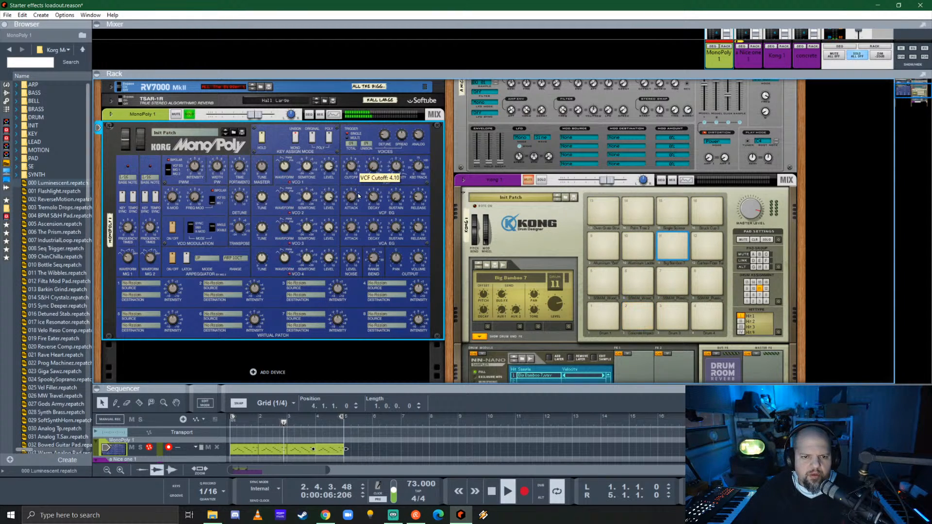
left_click_drag(351, 166, 355, 181)
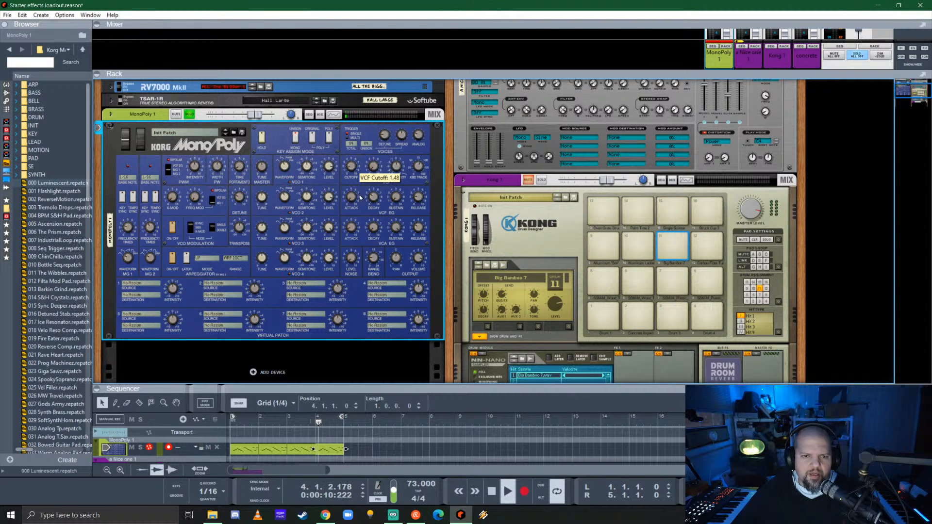
right_click(353, 167)
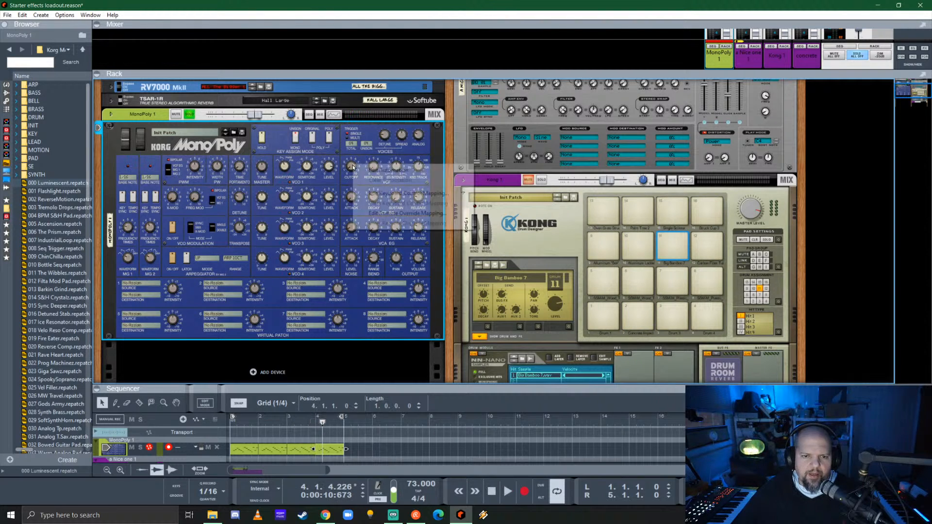
left_click(379, 169)
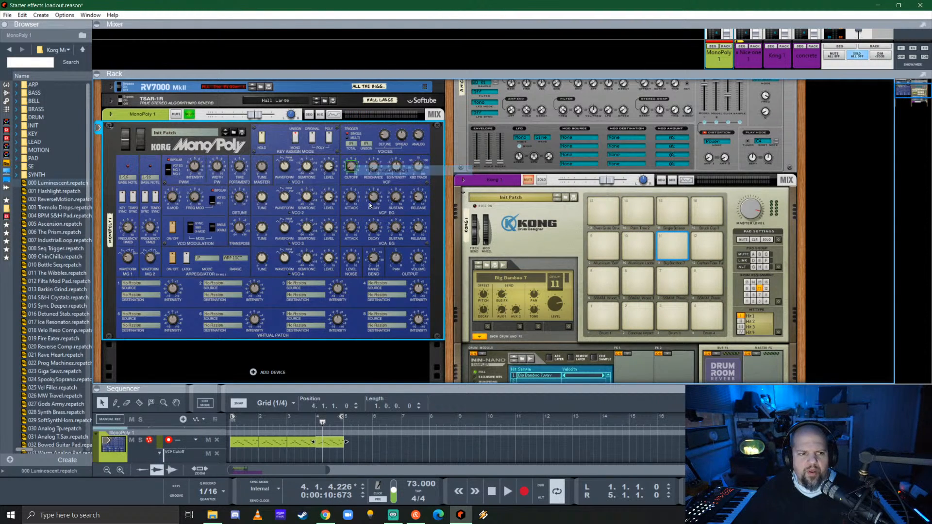
- Fold the MonoPoly device, enlarge the sequencer and draw a VCF Cutoff automation clip about four bars long from bar 1
left_click(110, 126)
left_click_drag(379, 389, 379, 259)
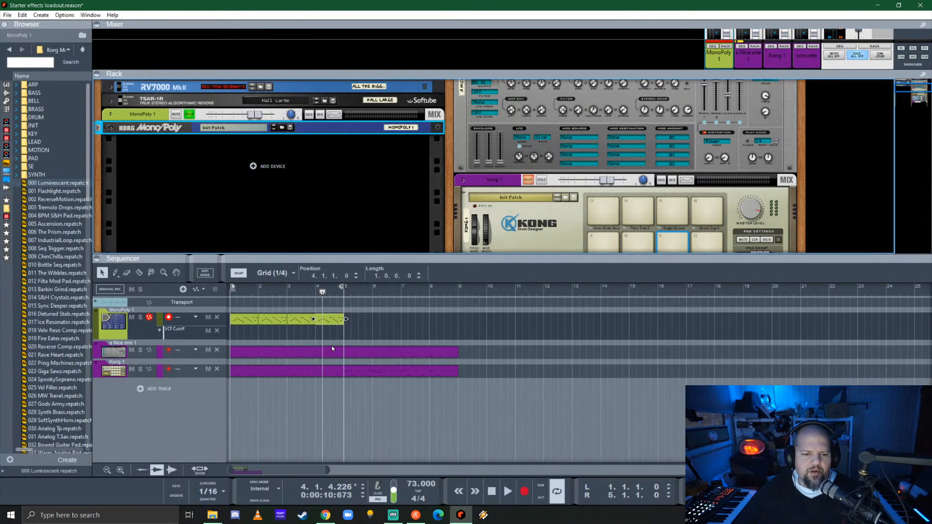
left_click_drag(237, 330, 343, 333)
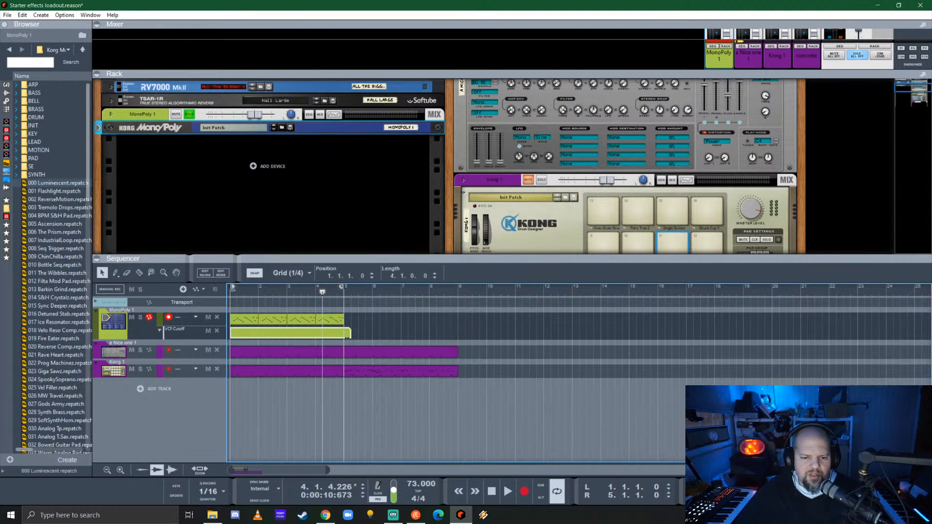
- Extend the MonoPoly note and automation clips to bar 9 and set the loop from bar 5 to bar 9
left_click_drag(238, 319, 457, 333)
left_click(457, 290, "alt")
left_click(343, 291, "ctrl")
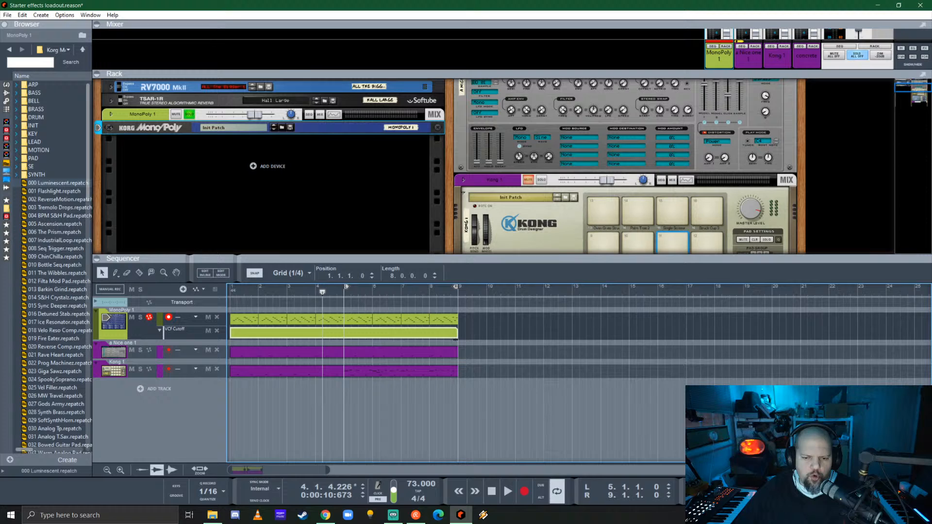
- Ramp the VCF Cutoff automation from 0.00 at bar 1 up to about 8.95 at bar 9
left_click(344, 333)
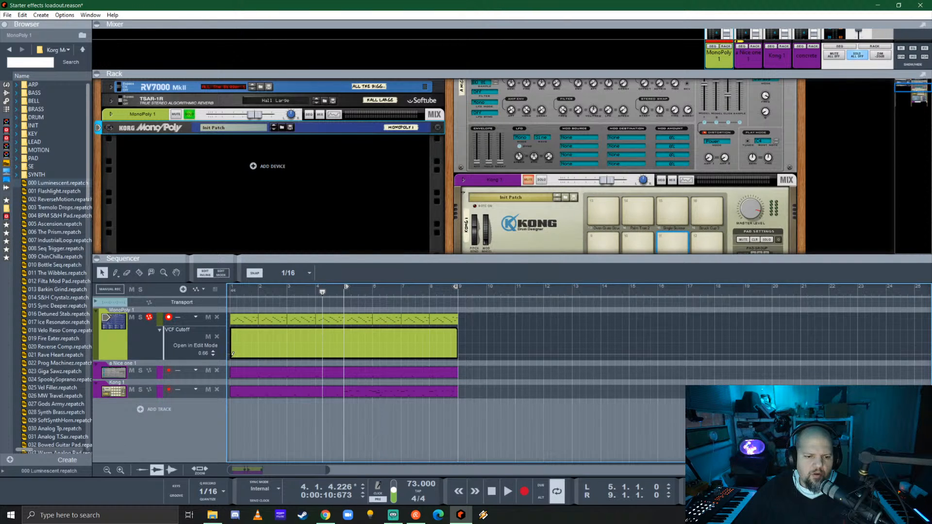
double_click(232, 357)
left_click(425, 339, "alt")
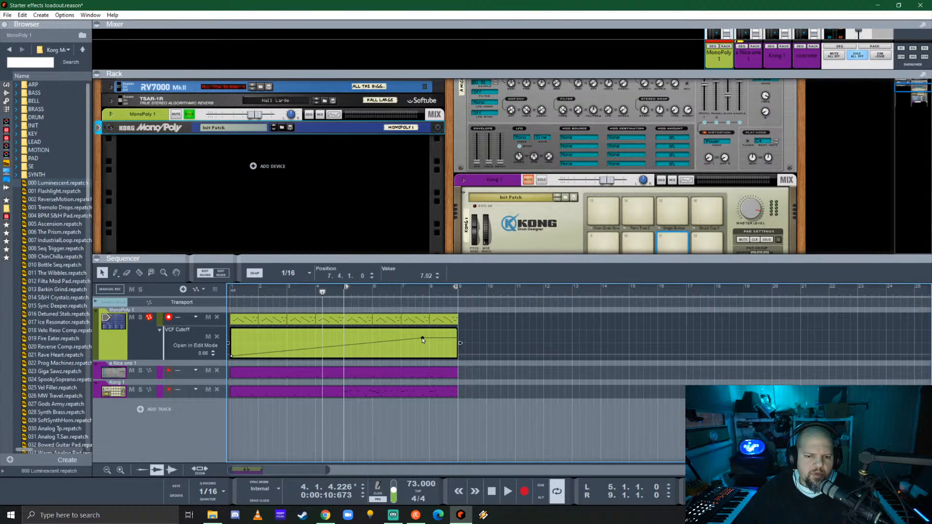
left_click_drag(425, 337, 457, 333)
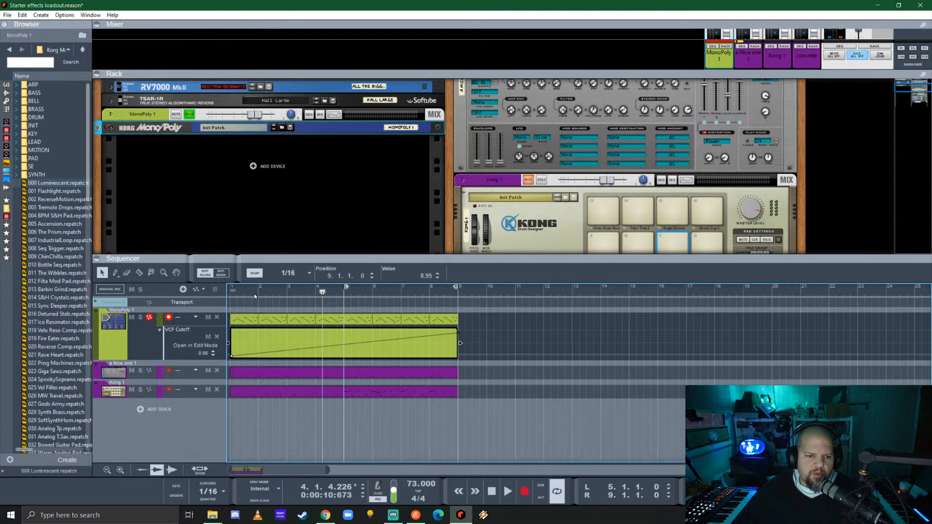
- Play from bar 1 with solos and mutes cleared and bend the VCF Cutoff ramp into a slight upward arch
left_click(231, 292)
key("space")
left_click_drag(370, 342, 370, 348)
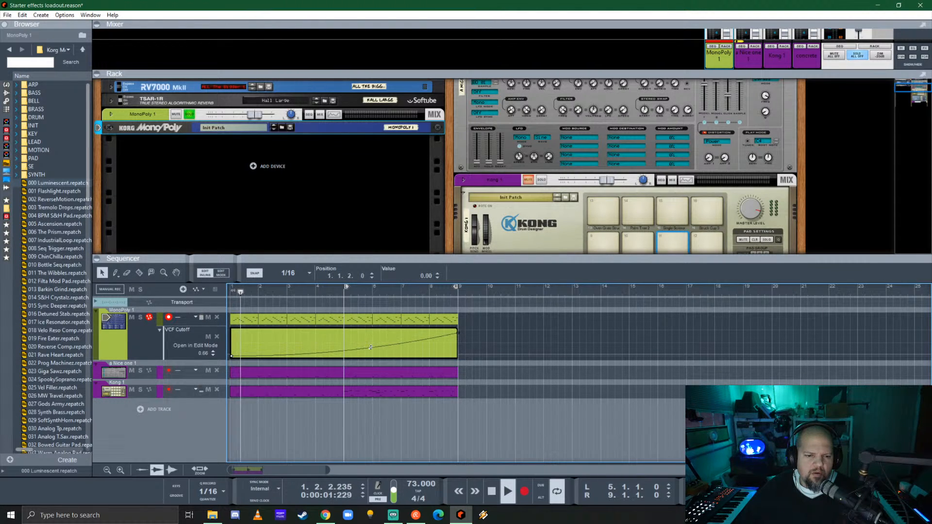
left_click(380, 247)
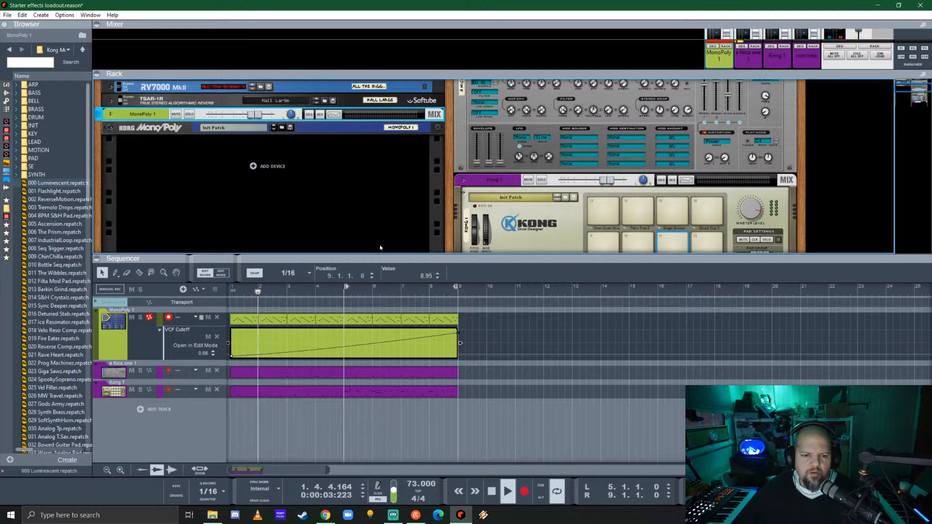
left_click_drag(328, 347, 351, 343)
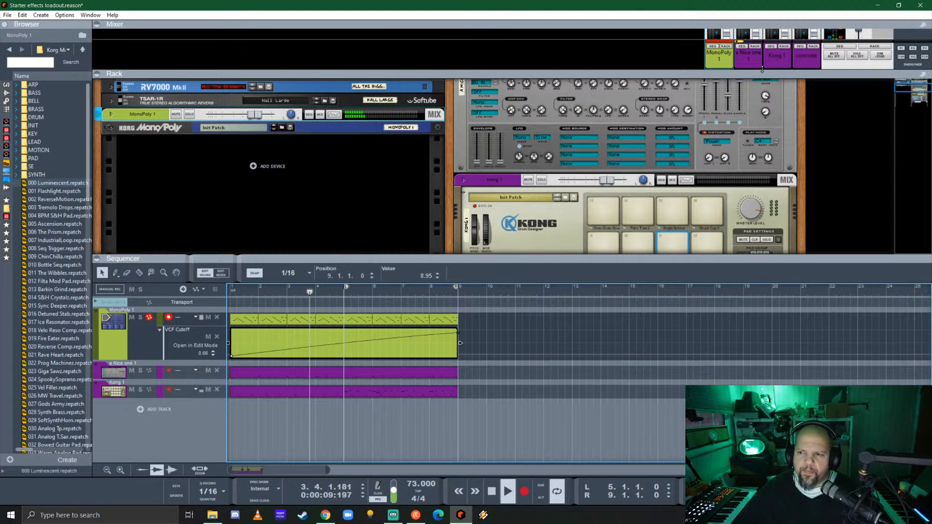
- Enlarge the mixer to review the channels' FX sends and faders during playback, and bring the rack back into view
left_click_drag(762, 70, 758, 291)
left_click(713, 72)
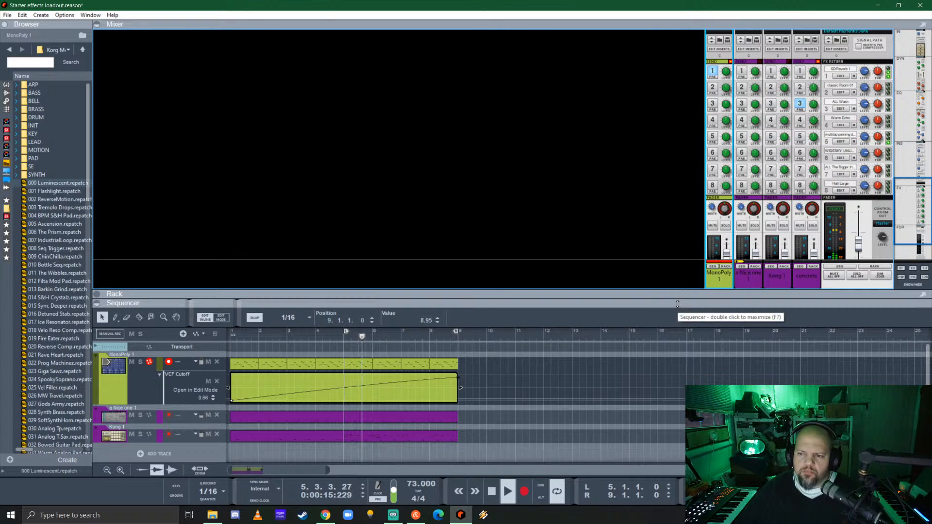
scroll(798, 87, "down", 2)
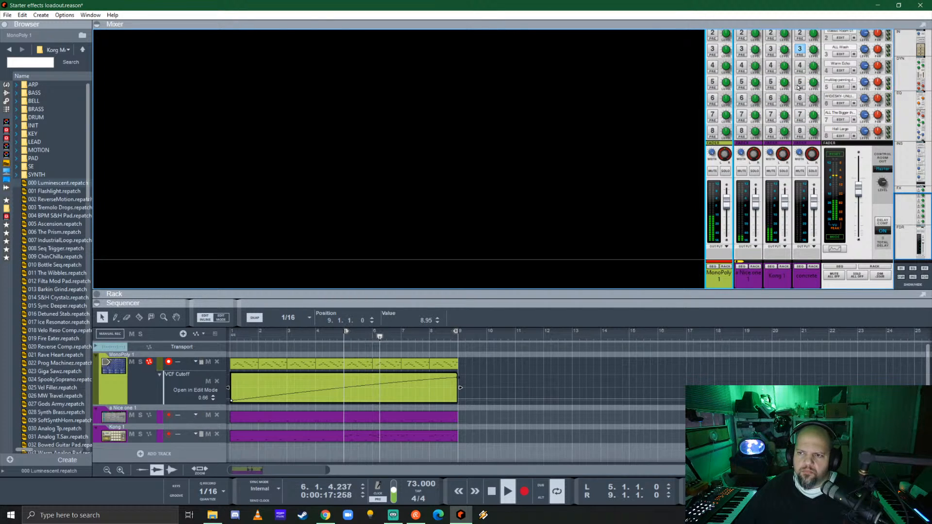
scroll(798, 88, "up", 2)
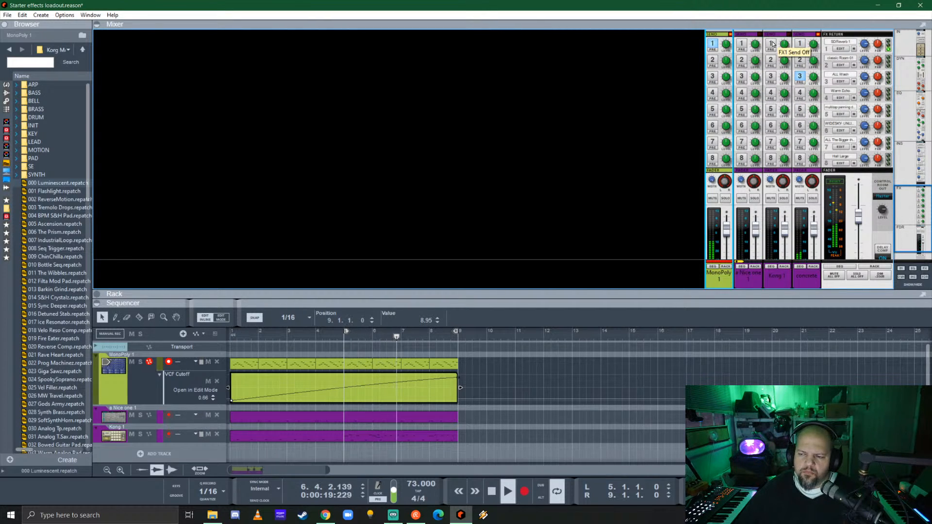
left_click_drag(698, 293, 698, 65)
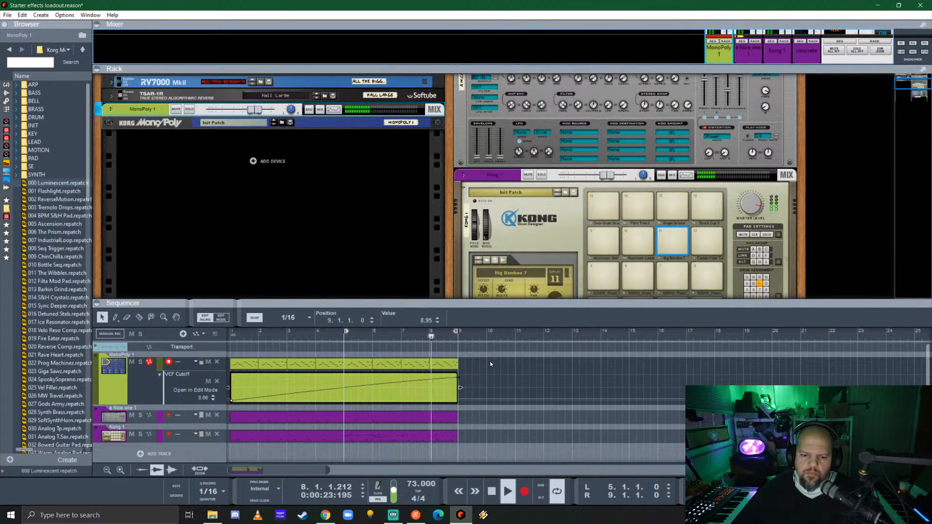
- Duplicate the MonoPoly note clips from bars 5–9 to bars 9–13 and extend the VCF Cutoff automation clip to 12 bars
left_click_drag(481, 372, 363, 357)
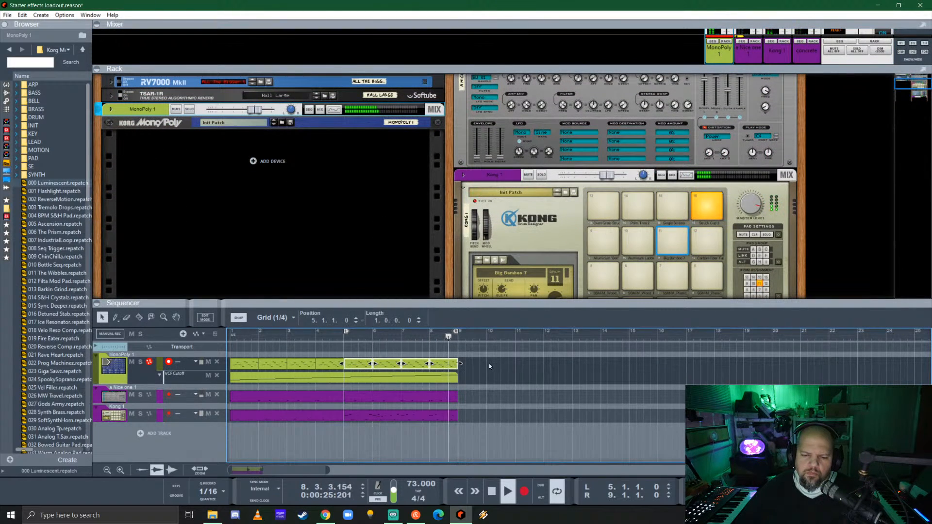
left_click_drag(357, 364, 573, 382)
left_click(440, 380)
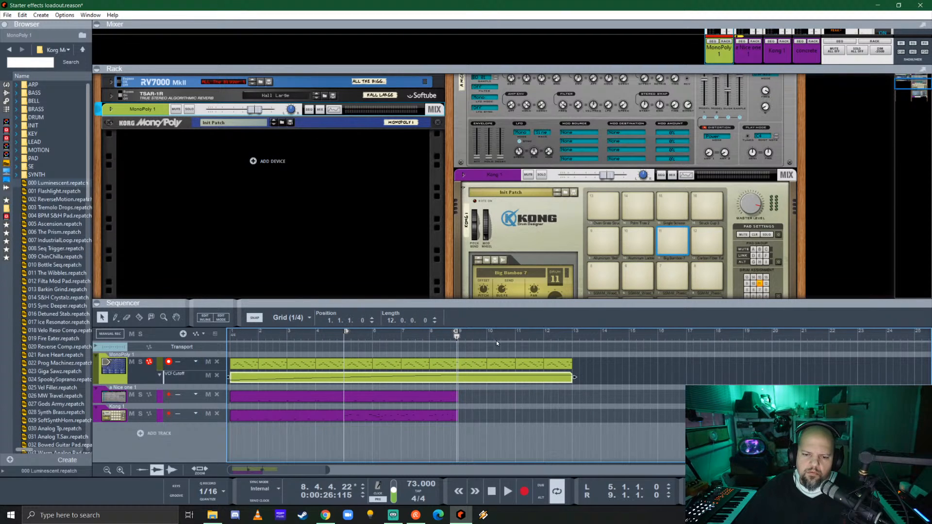
- Set the loop from bar 5 to bar 13 and add copies of the two purple tracks' clips at bars 9–13
left_click(573, 334, "alt")
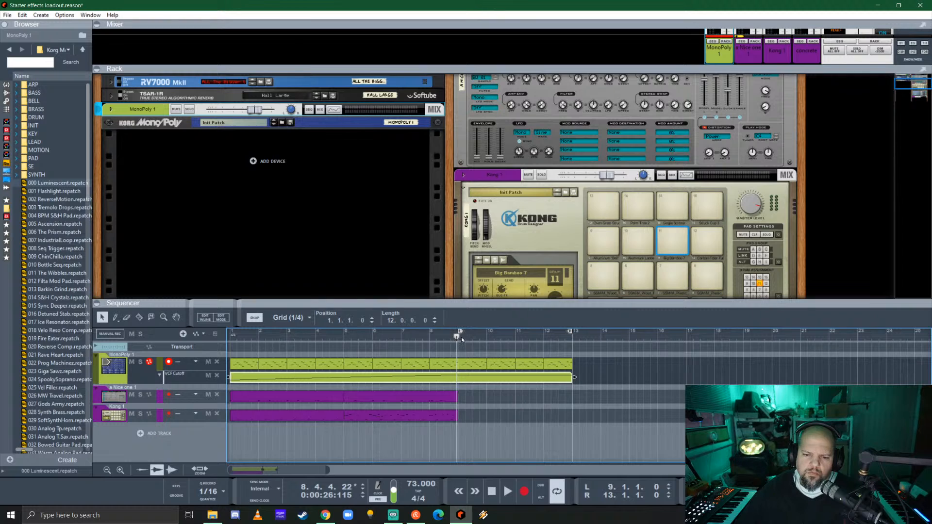
left_click(360, 333, "ctrl")
left_click_drag(360, 333, 346, 333)
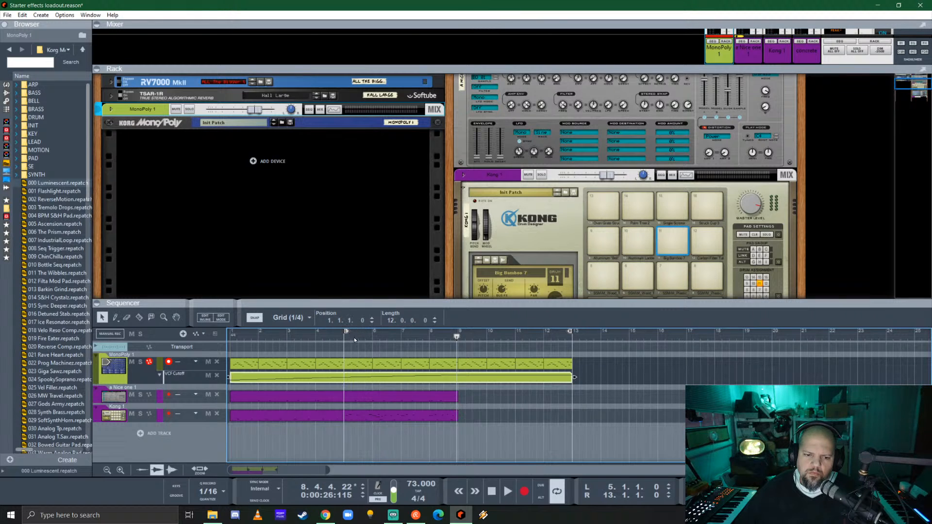
left_click_drag(479, 420, 488, 403)
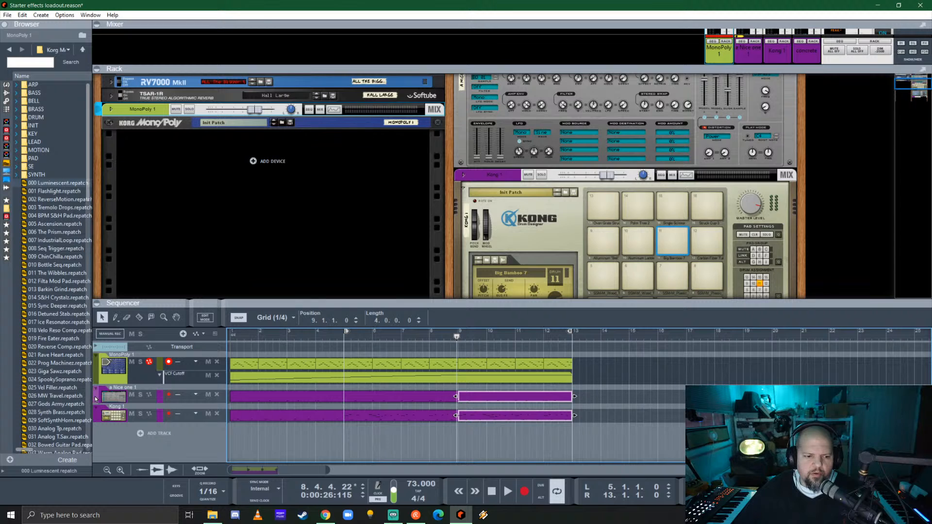
- Move the two purple tracks above the MonoPoly track and give the rack more height
left_click_drag(96, 396, 93, 359)
left_click_drag(96, 419, 97, 373)
left_click_drag(434, 299, 434, 344)
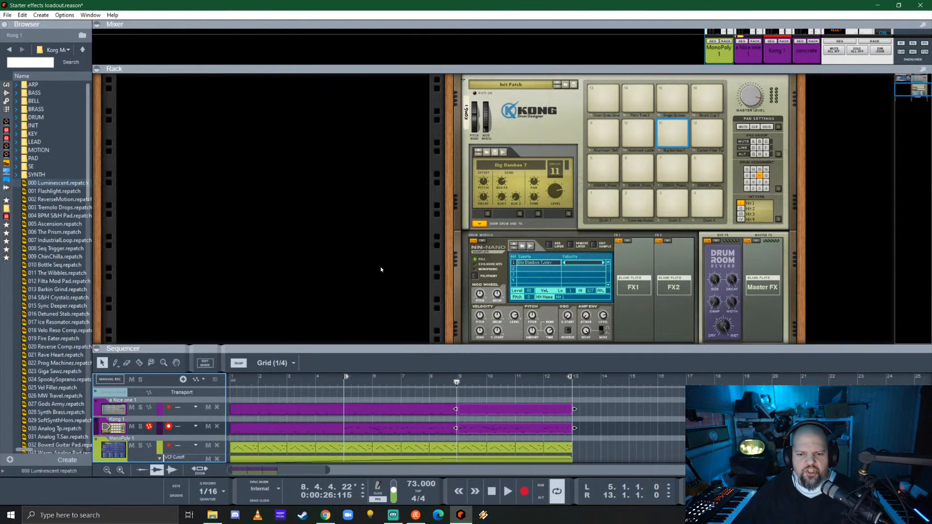
- Change the MonoPoly track color to Kelly Green
scroll(250, 187, "up", 4)
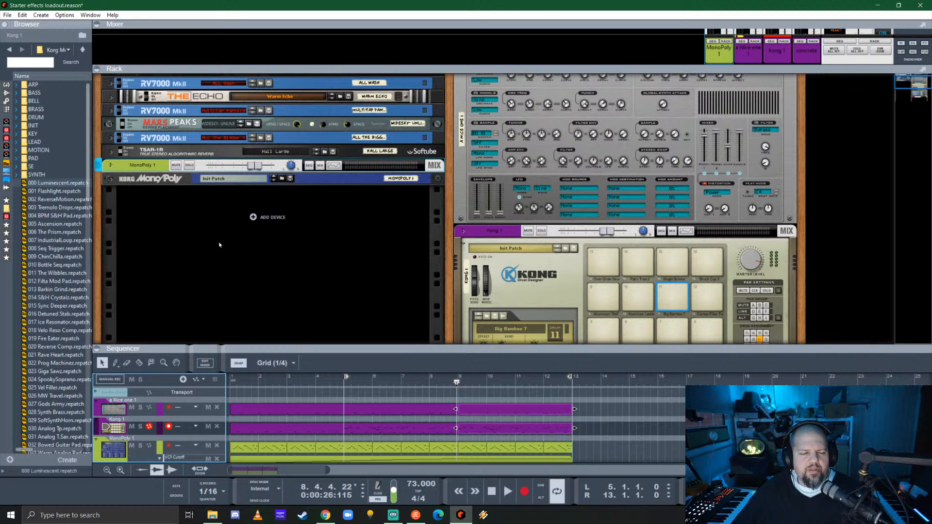
right_click(160, 168)
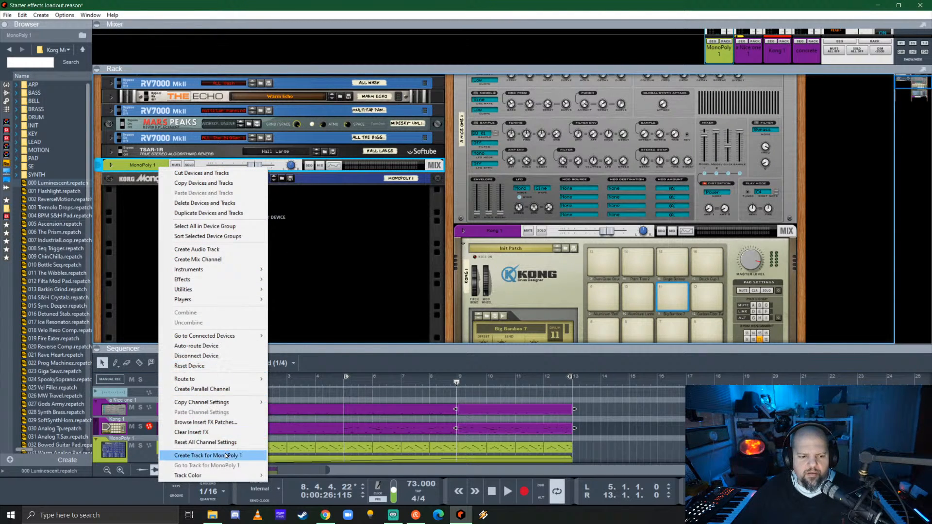
mouse_move(225, 478)
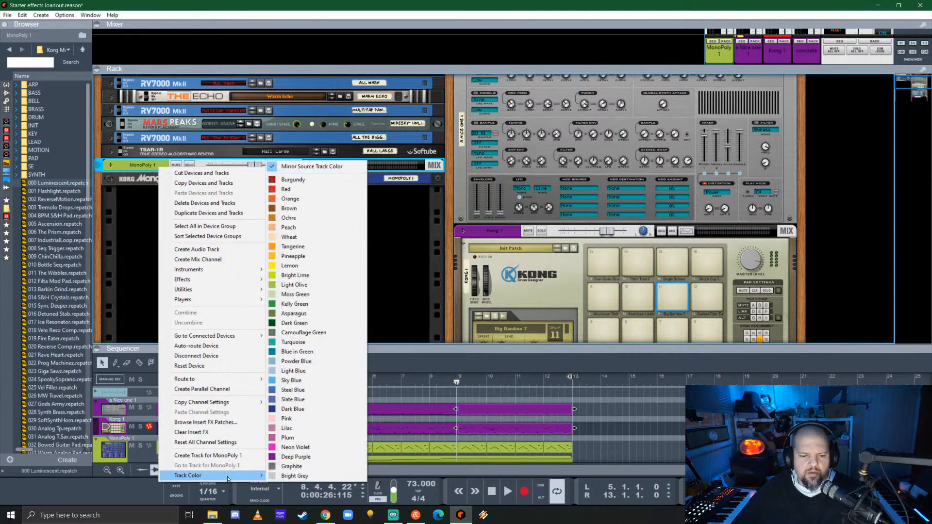
left_click(308, 305)
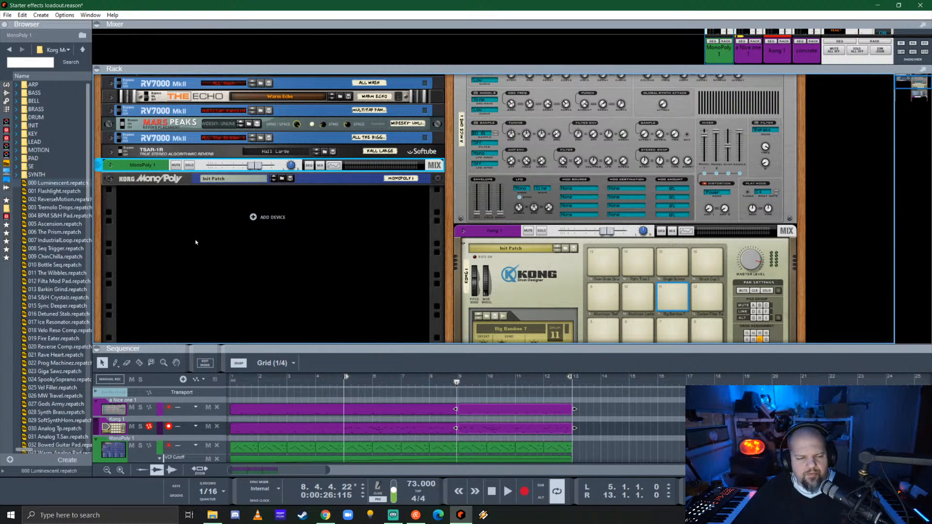
- Find the Wave Master Synth among the browser's instruments and add it to the rack below the MonoPoly
left_click(4, 84)
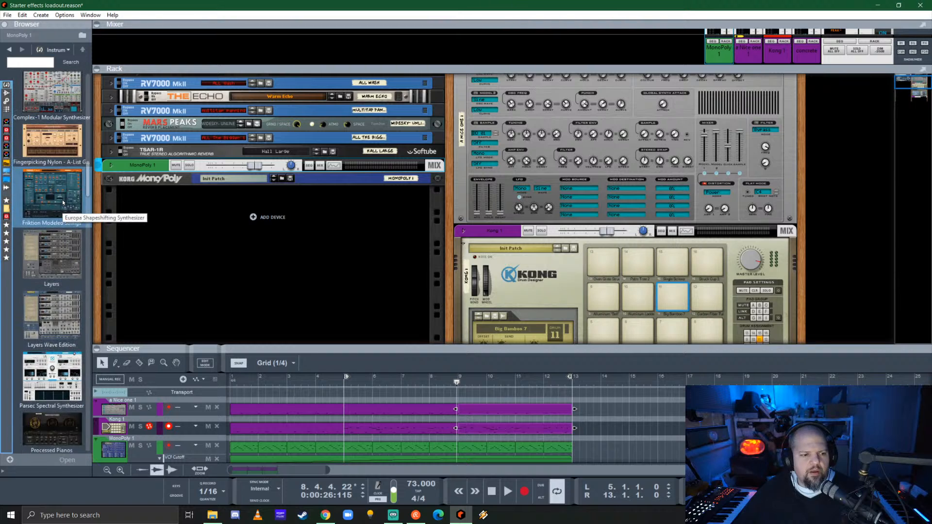
scroll(63, 202, "down", 12)
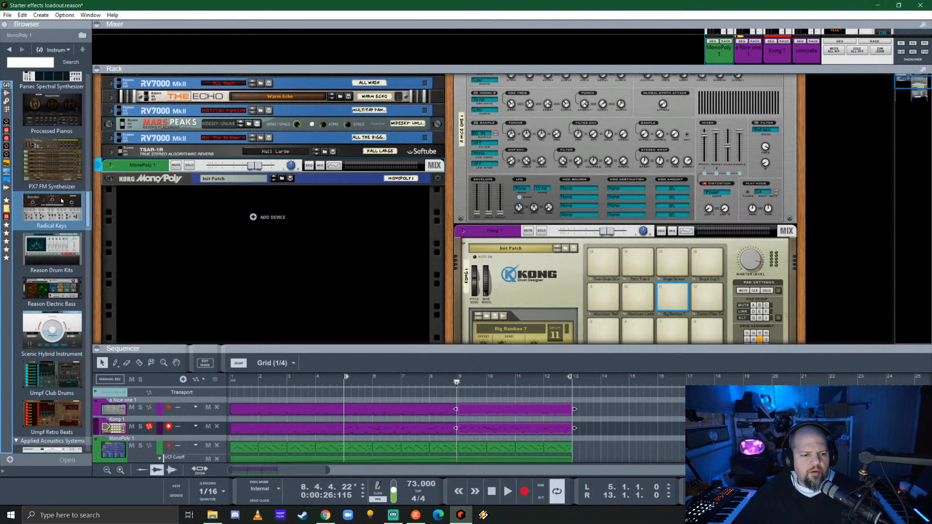
scroll(61, 199, "down", 10)
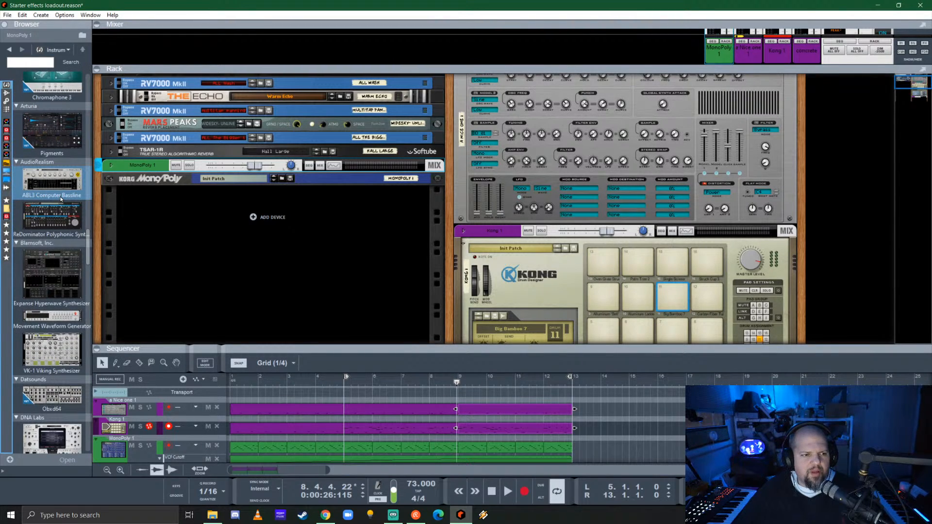
scroll(53, 184, "up", 1)
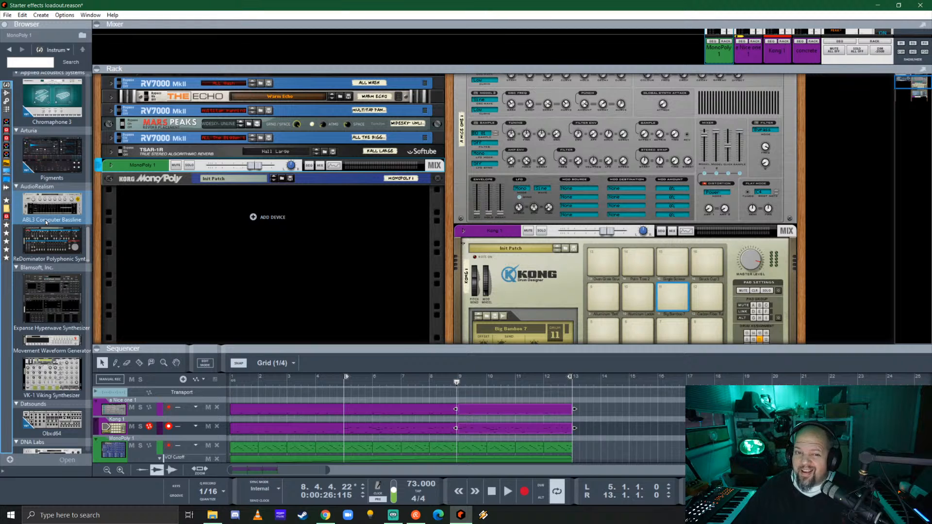
scroll(48, 215, "down", 2)
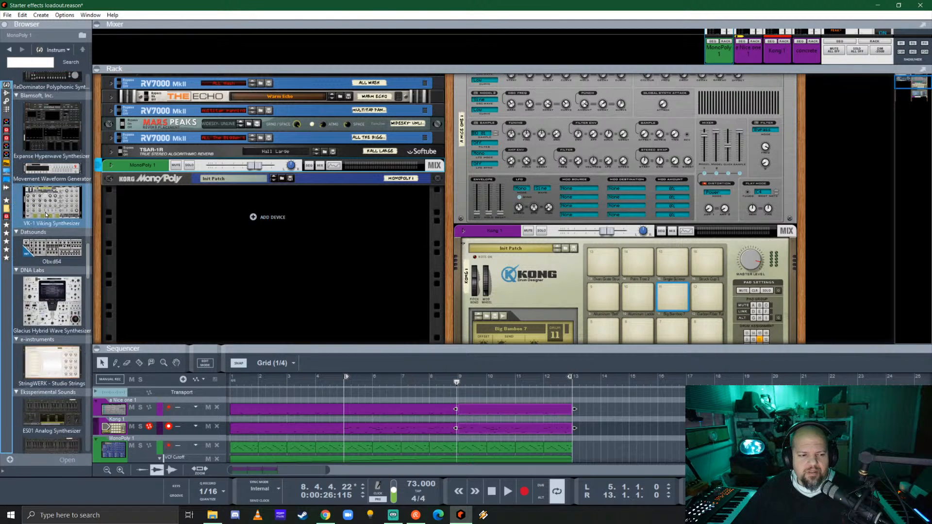
scroll(44, 213, "down", 2)
scroll(43, 213, "down", 3)
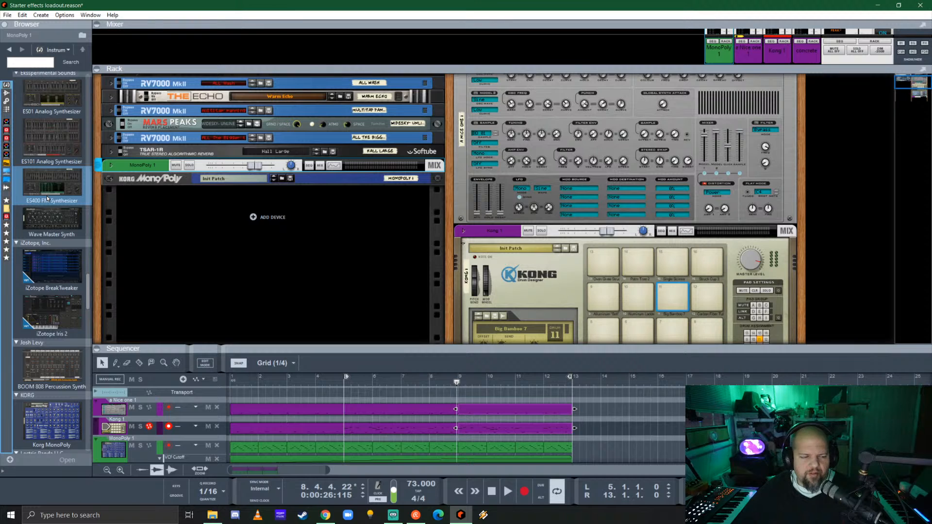
left_click_drag(51, 218, 214, 237)
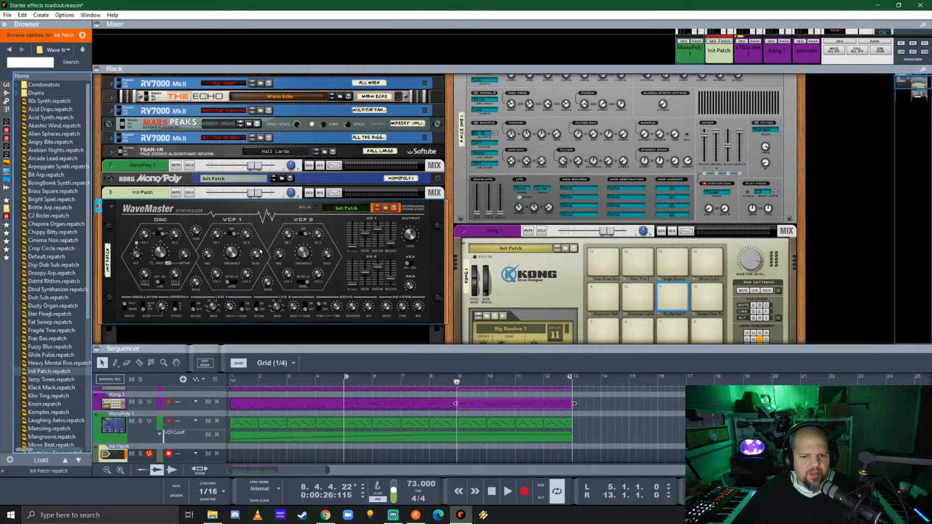
- Find iZotope Iris 2 among the browser's instruments and replace the Wave Master in the rack with it
left_click(83, 50)
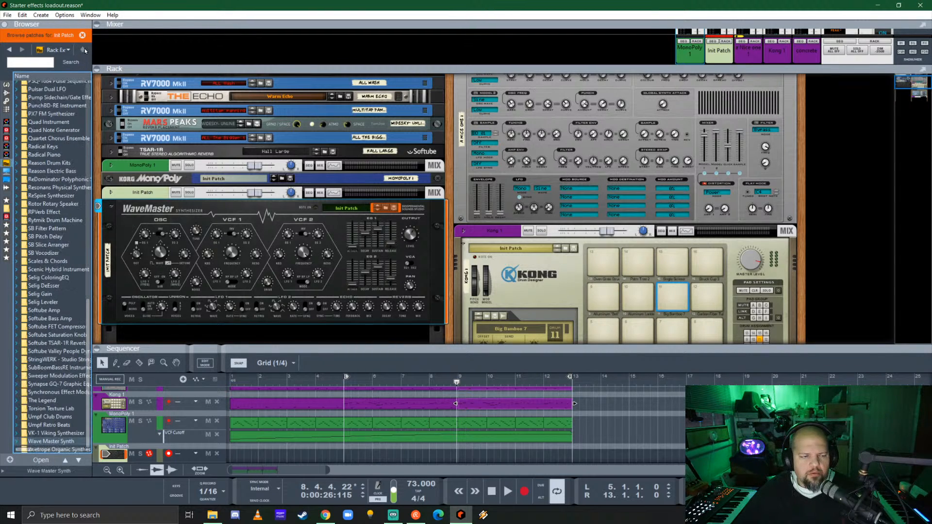
left_click(8, 50)
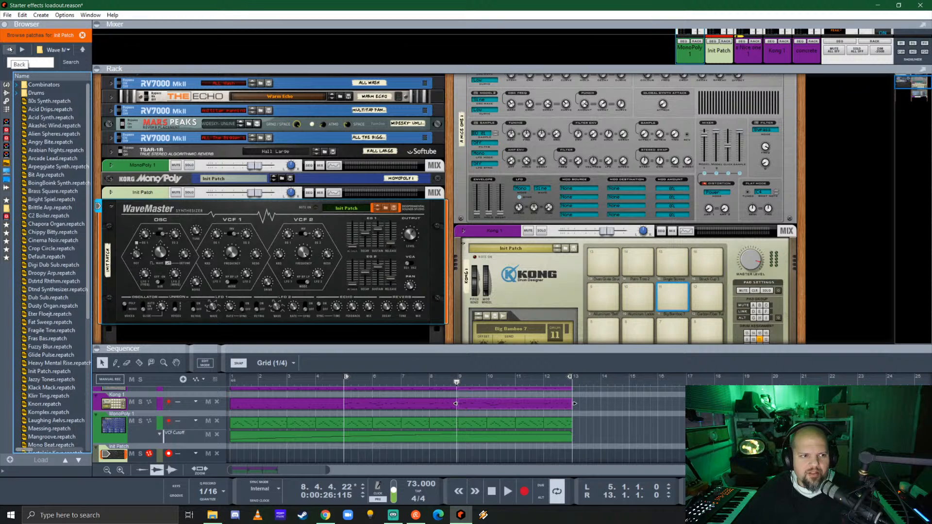
left_click(8, 50)
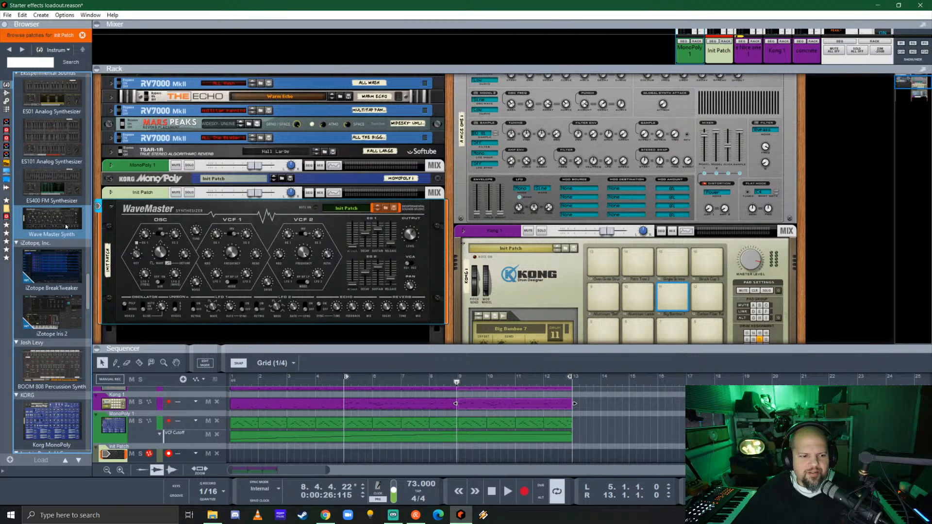
scroll(63, 221, "down", 3)
double_click(52, 191)
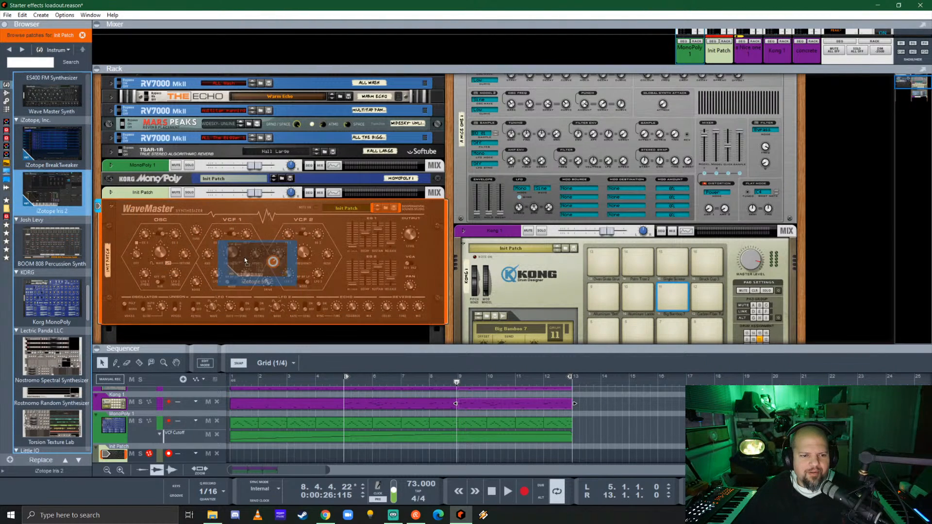
left_click(328, 228)
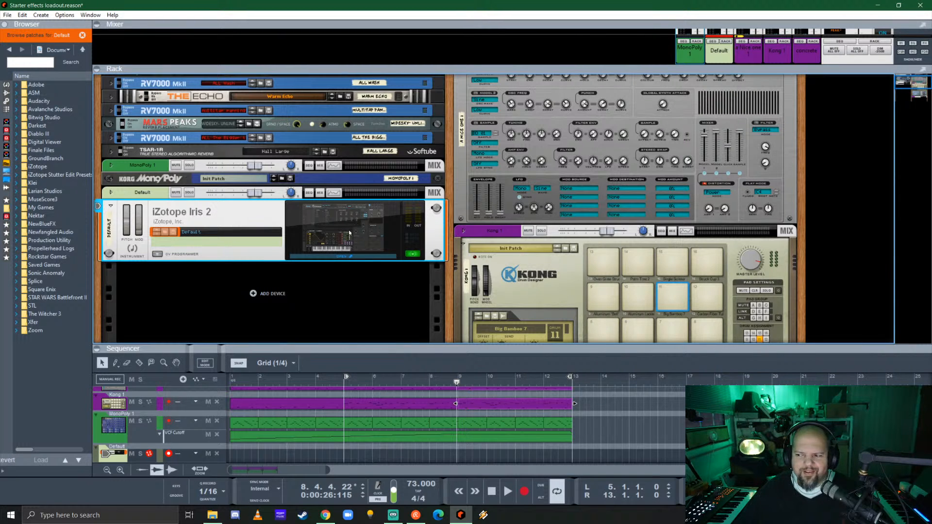
- Open the Iris 2 plugin window, enlarge it and position it over the rack
left_click(351, 226)
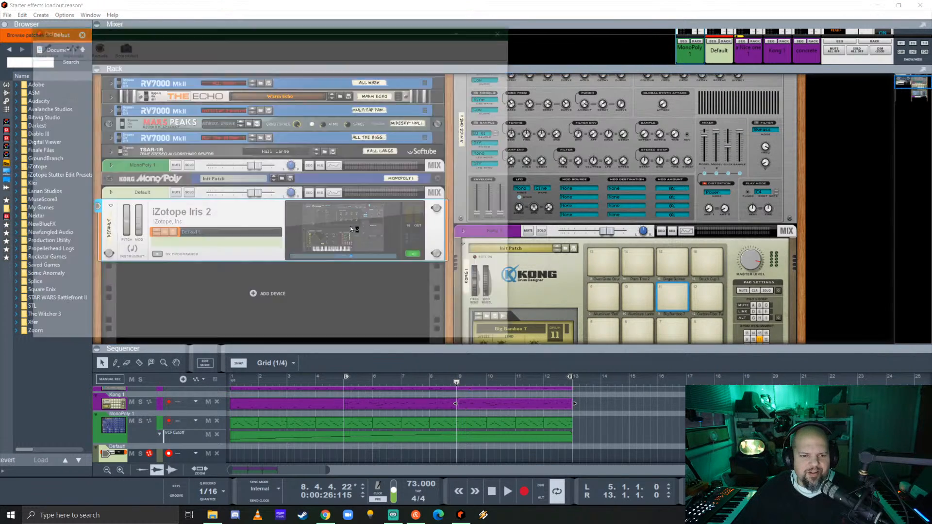
left_click_drag(267, 32, 626, 89)
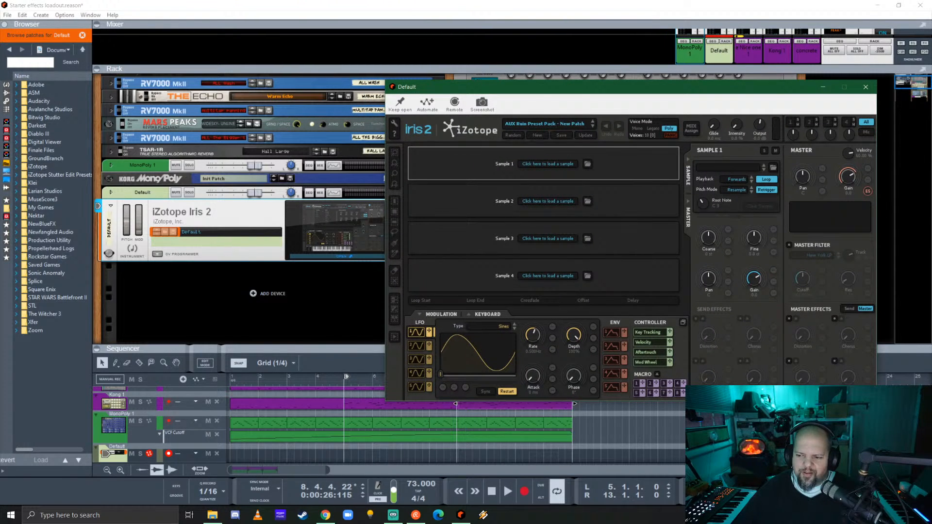
left_click_drag(875, 399, 929, 451)
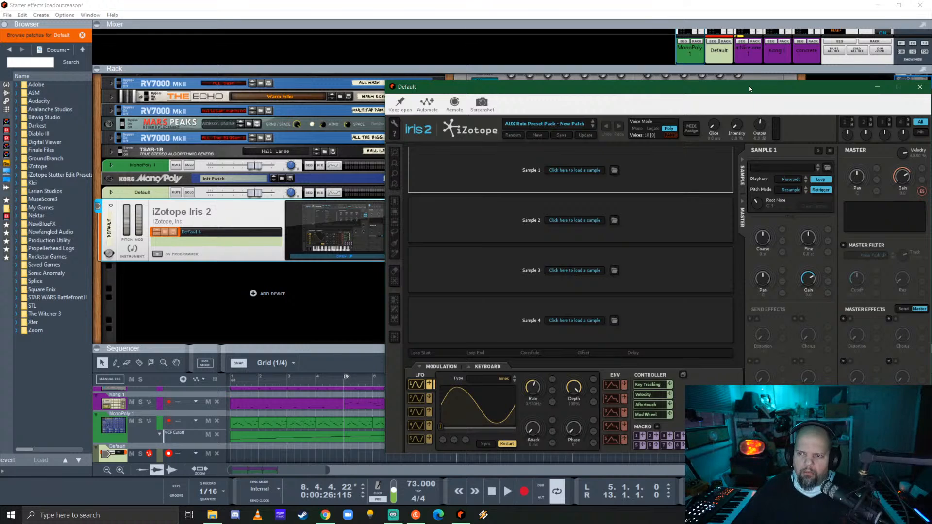
left_click_drag(750, 86, 692, 78)
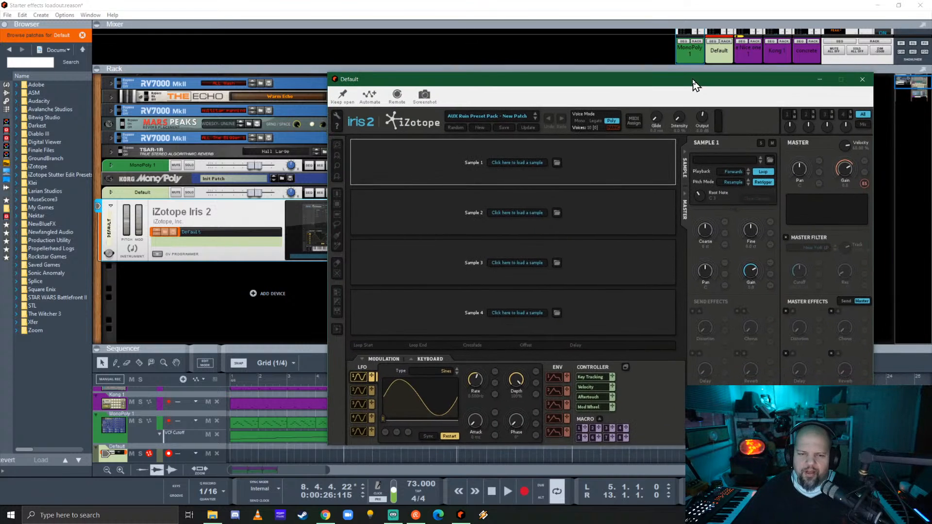
- Audition patches in the Pads category of Iris 2, keep Beauty in Warmth loaded and close the plugin window
left_click(486, 116)
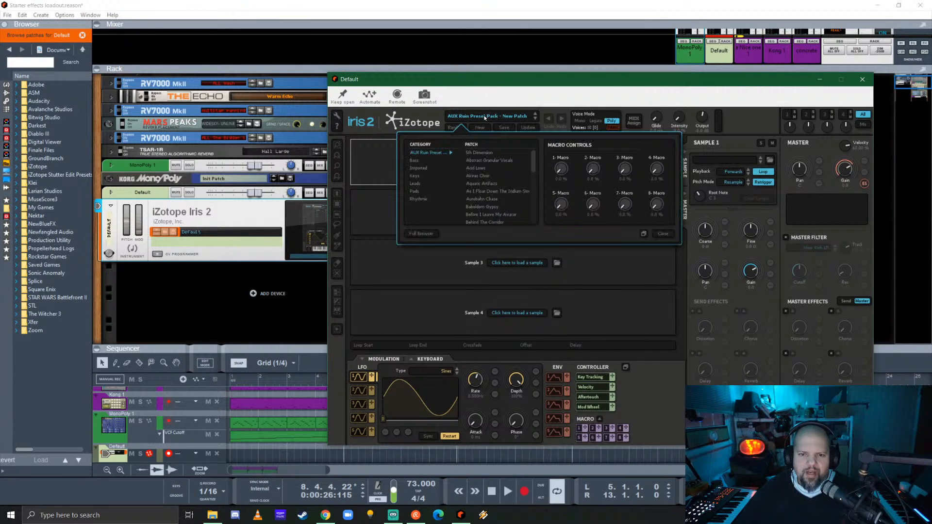
left_click(414, 192)
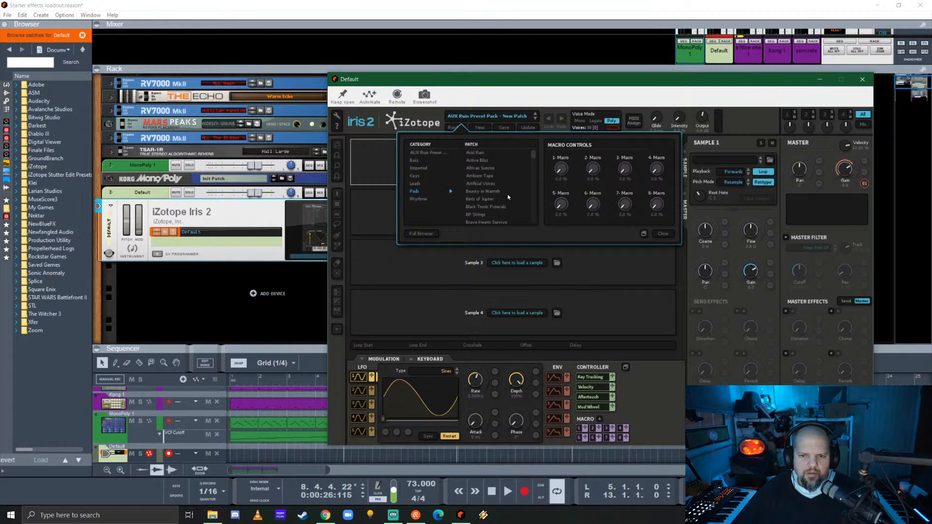
left_click(485, 176)
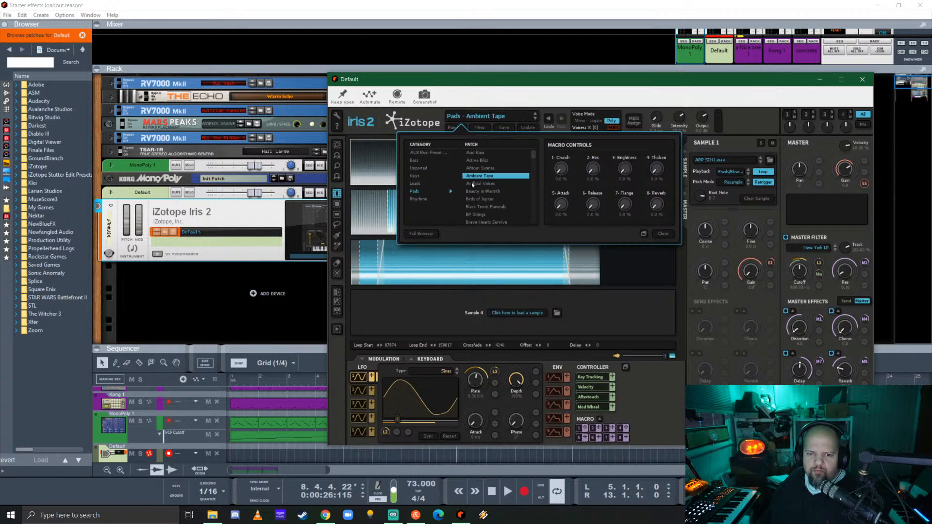
left_click(471, 183)
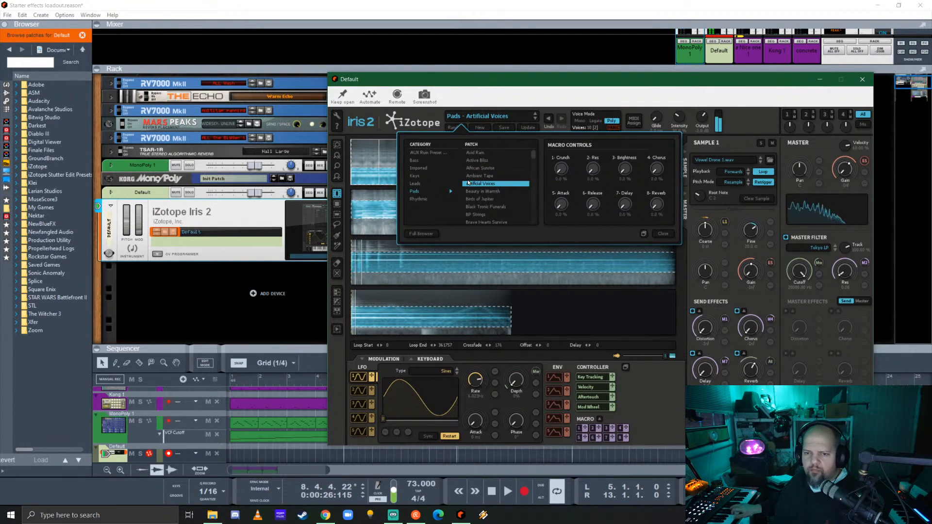
left_click(477, 192)
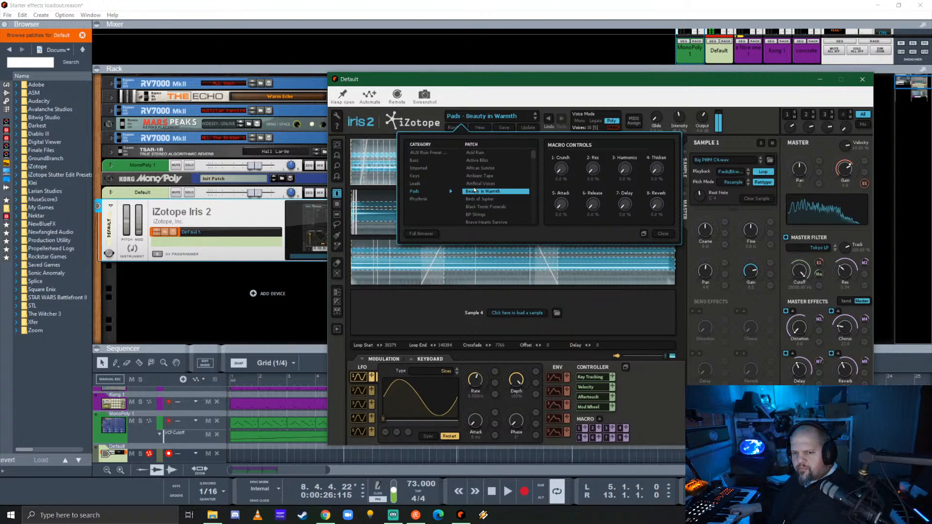
left_click(862, 80)
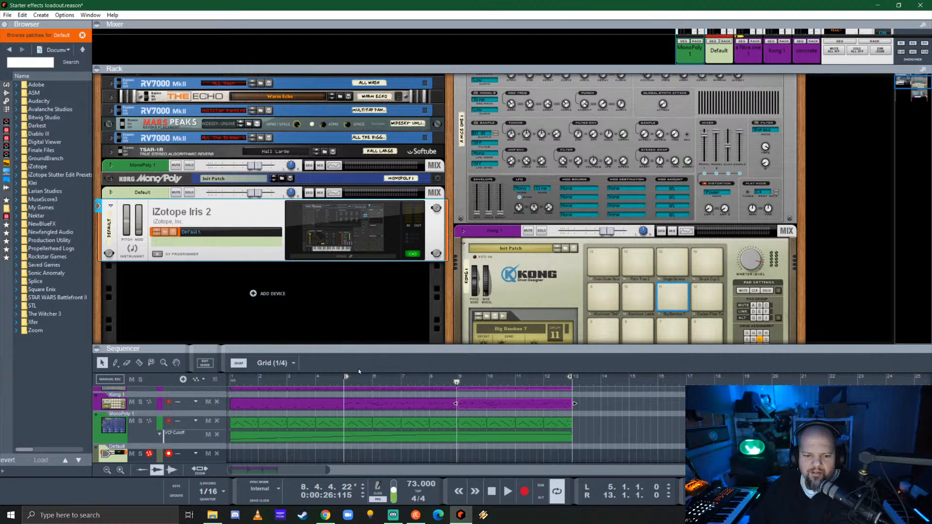
- Record a pad part on the Iris 2 track from bar 5 to bar 13
left_click(341, 383)
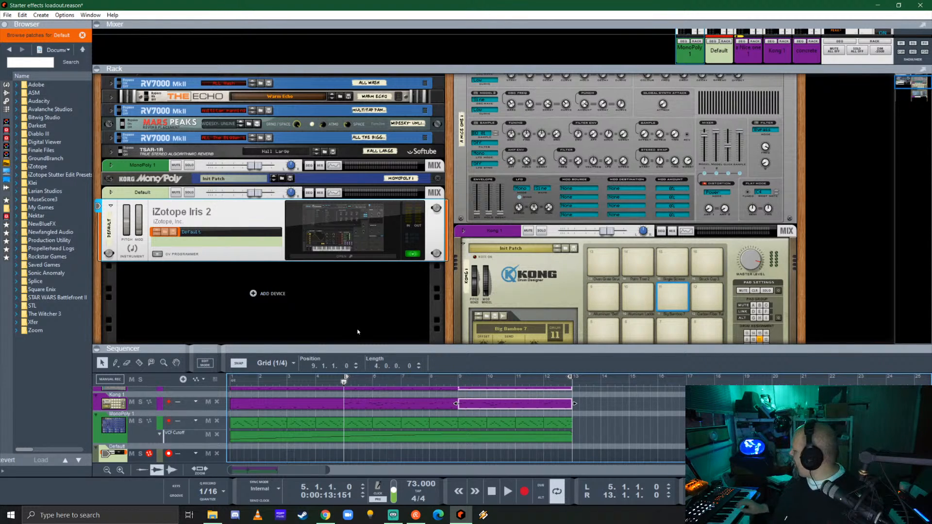
key("ctrl+Return")
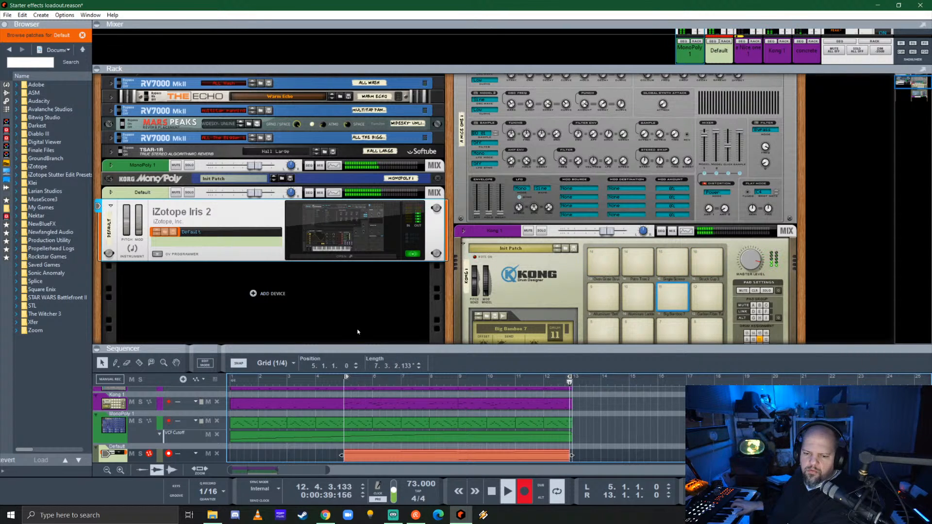
key("ctrl+Return")
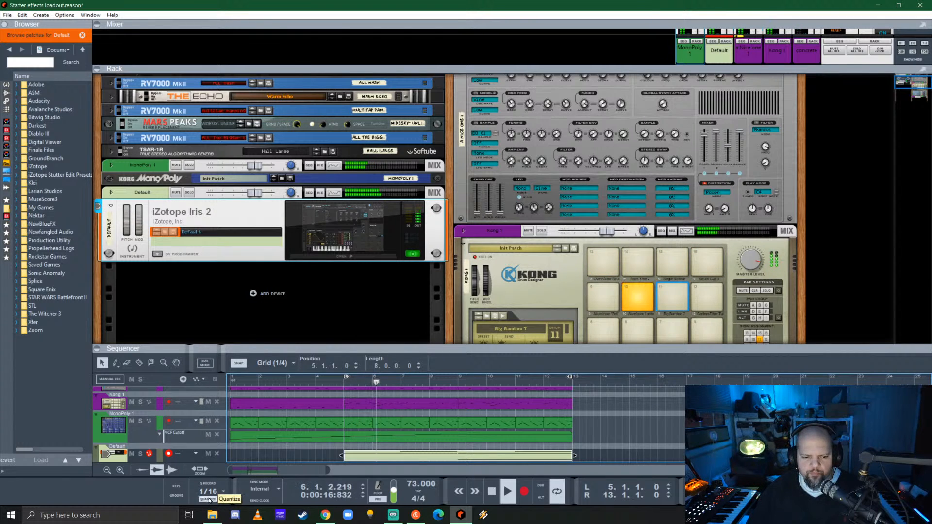
- Give the sequencer more height and copy the last four bars of all four tracks' clips to bars 13–17
left_click_drag(452, 349, 457, 279)
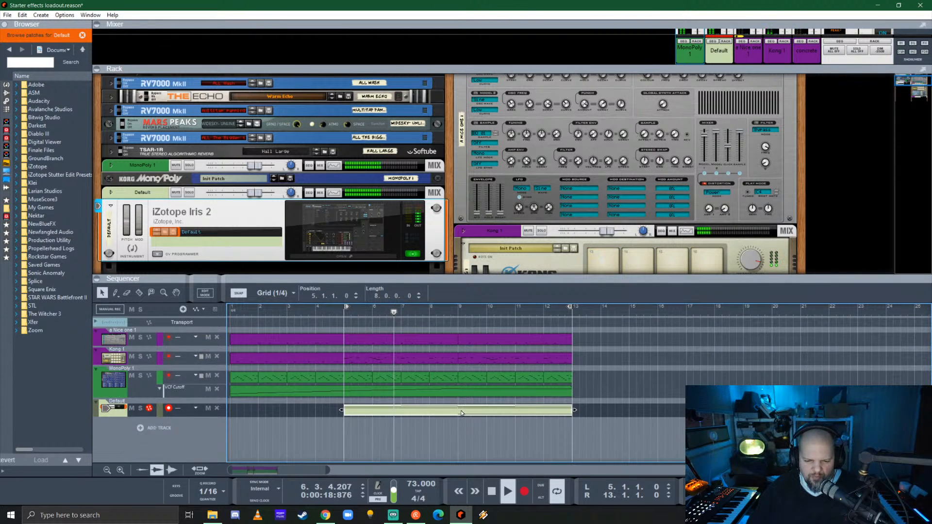
left_click(520, 417)
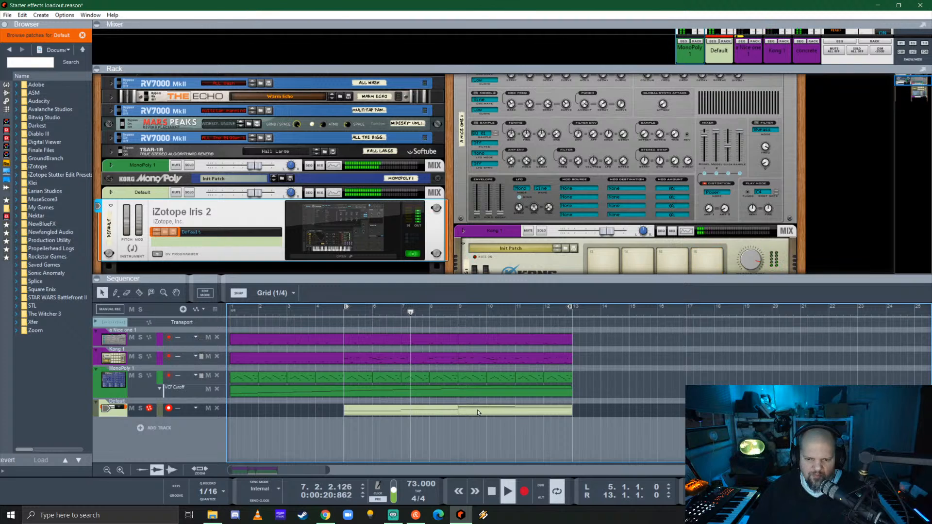
left_click_drag(477, 410, 588, 413)
left_click_drag(623, 384, 581, 339)
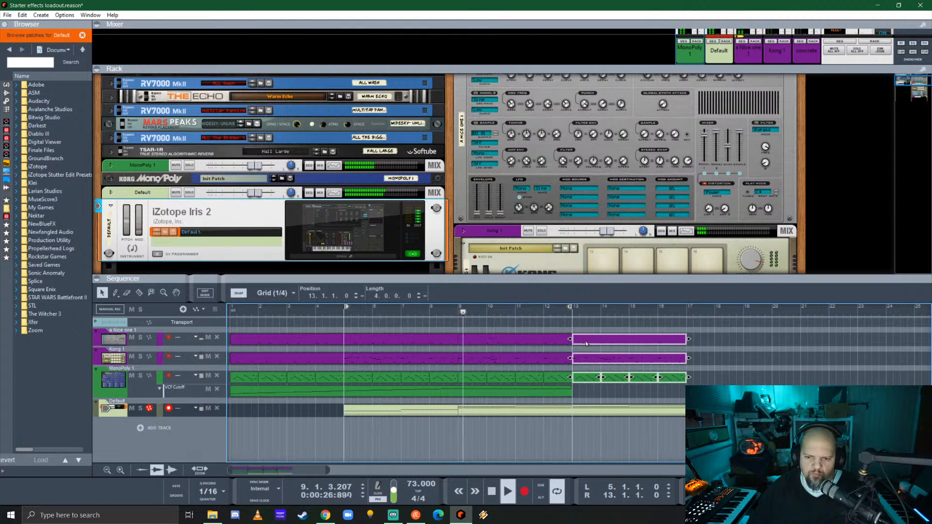
- Set the loop from bar 9 to bar 17 and extend the MonoPoly's VCF Cutoff automation clip to bar 17
left_click_drag(570, 306, 684, 306)
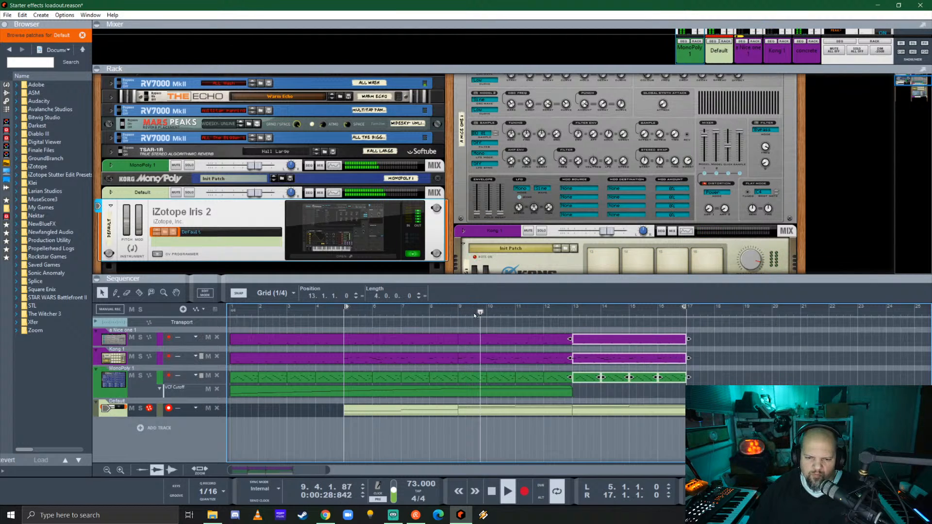
left_click_drag(346, 307, 459, 307)
left_click(559, 393)
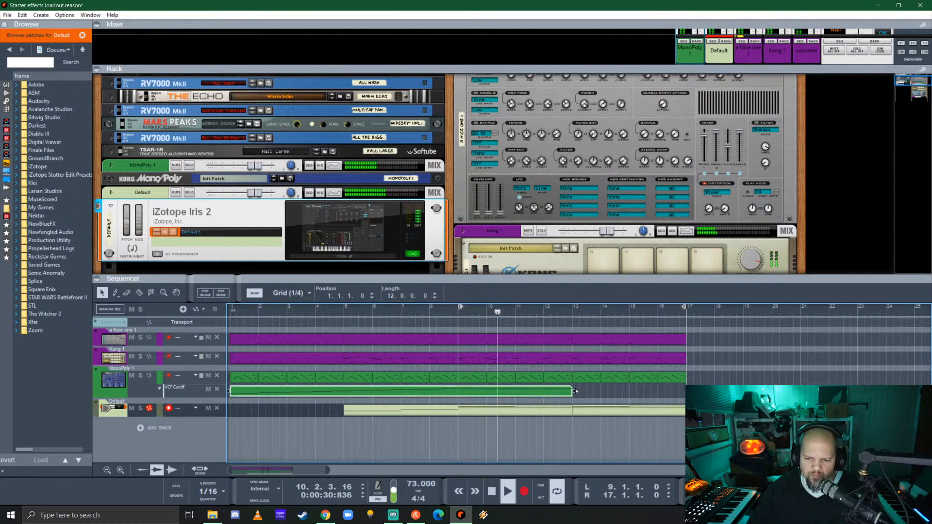
left_click_drag(575, 390, 689, 391)
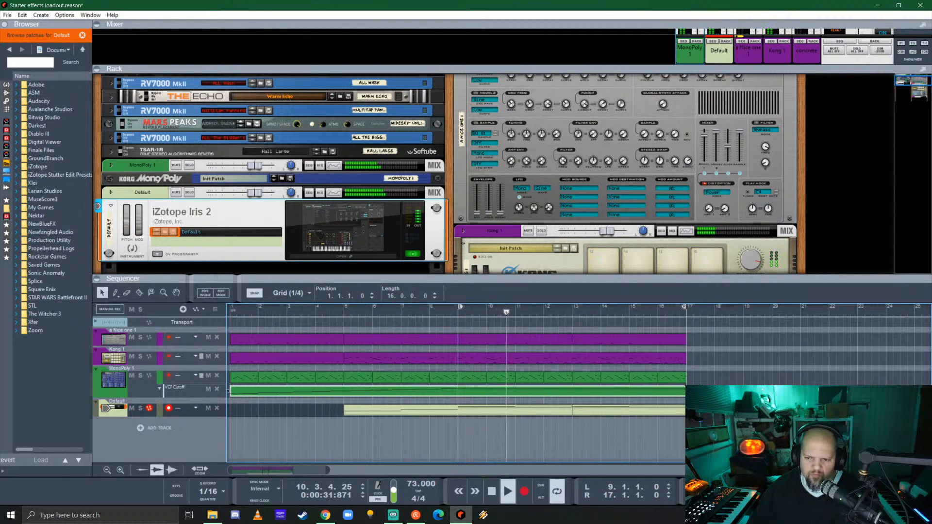
- Add VCF Cutoff automation points at 12.4.3 with value 7.02, just before bar 15, and at 16.1.4 with value 4.04
double_click(568, 395)
left_click(569, 395)
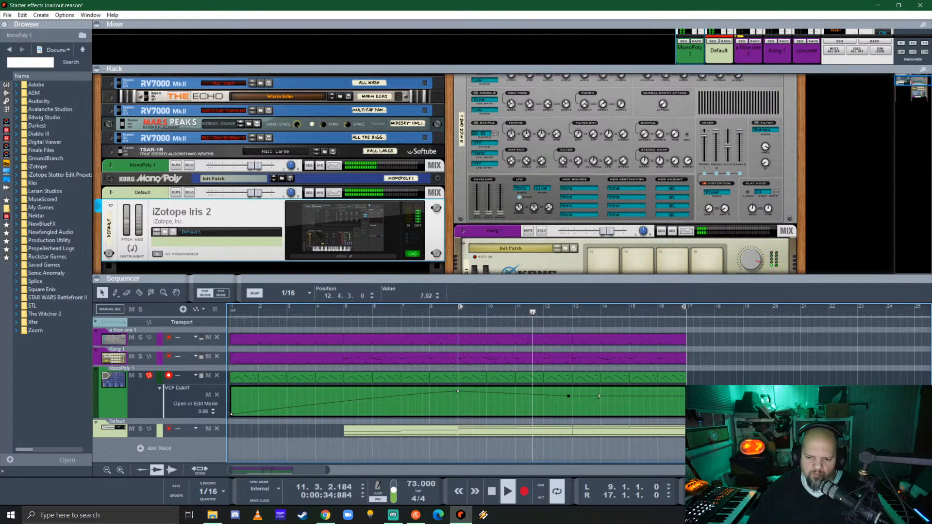
left_click(627, 392)
left_click(665, 402)
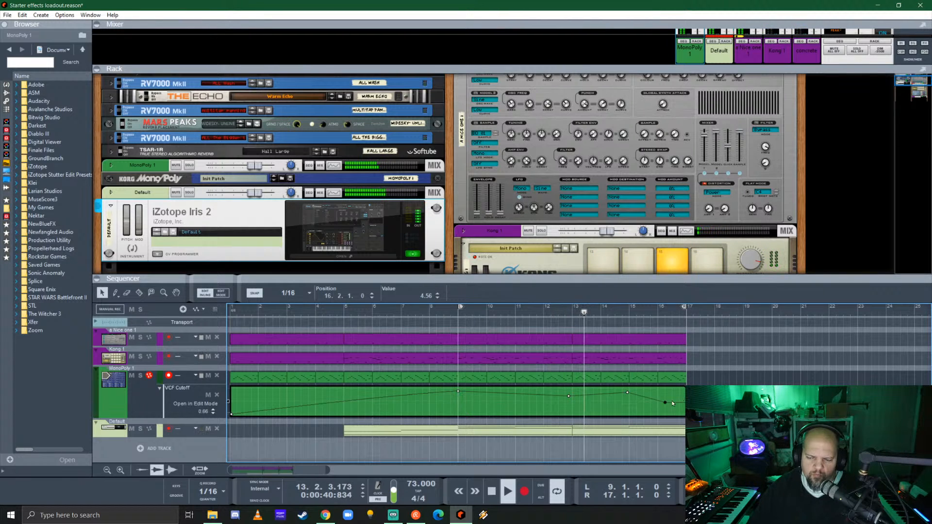
mouse_move(664, 403)
left_mouse_down()
mouse_move(685, 412)
mouse_move(663, 404)
left_mouse_up()
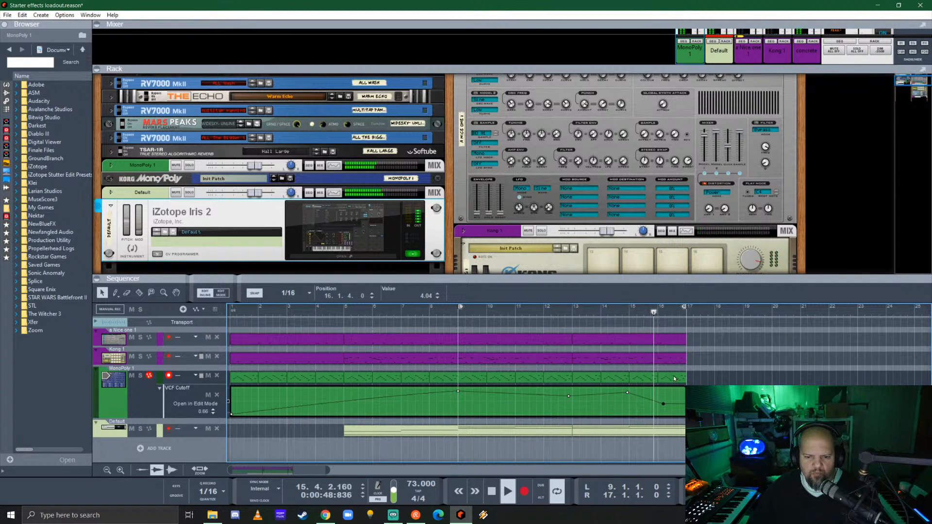
- Split the VCF Cutoff automation clip at bar 9 with the Razor tool and return to the Selection tool
key("r")
left_click(459, 400)
key("q")
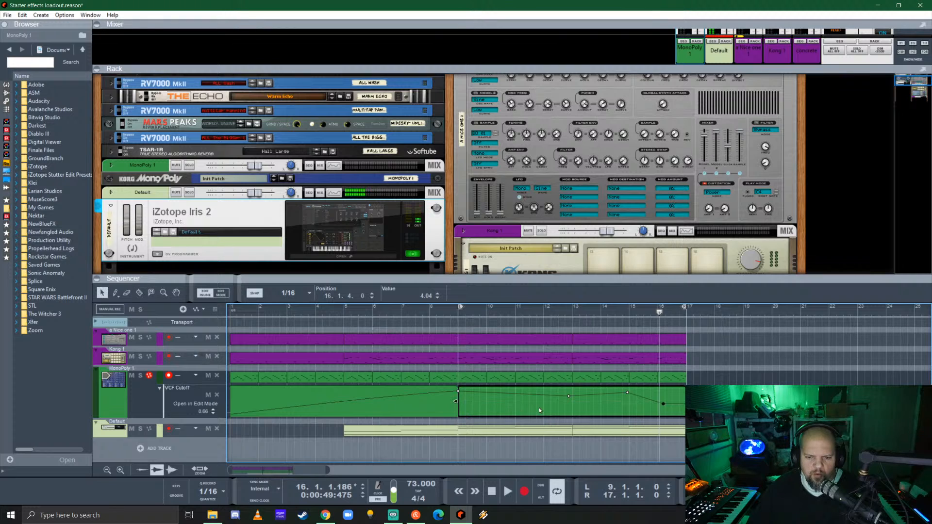
- Make the second VCF Cutoff clip zigzag with points at 10.1.2 (4.21), 10.4.4 (8.42), 11.4.1 (3.51), around bar 14 and at 16.4.4 (7.37)
left_click_drag(491, 390, 489, 402)
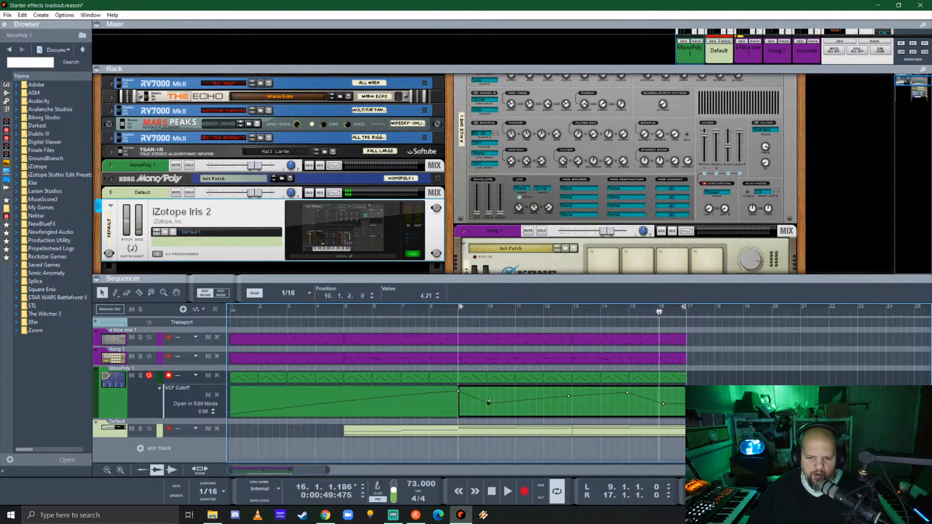
left_click(515, 391)
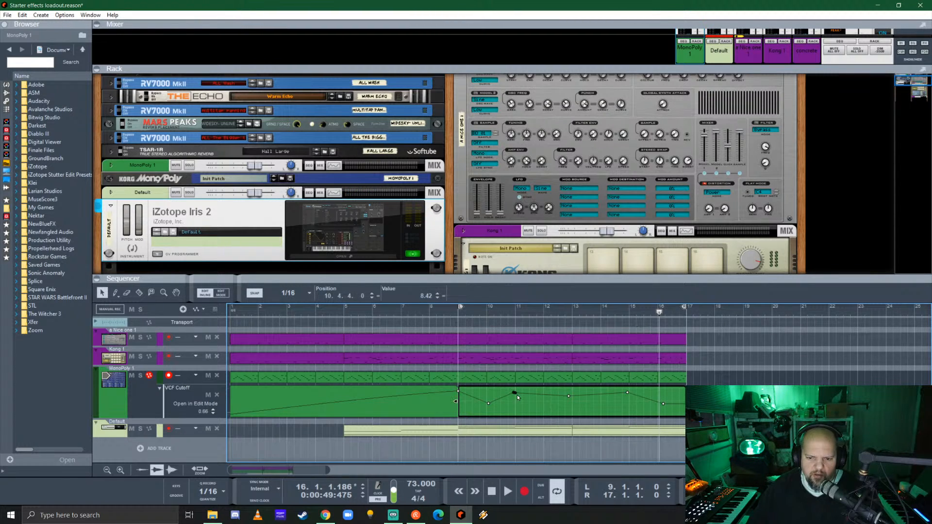
left_click_drag(515, 393, 526, 403)
left_click(517, 399)
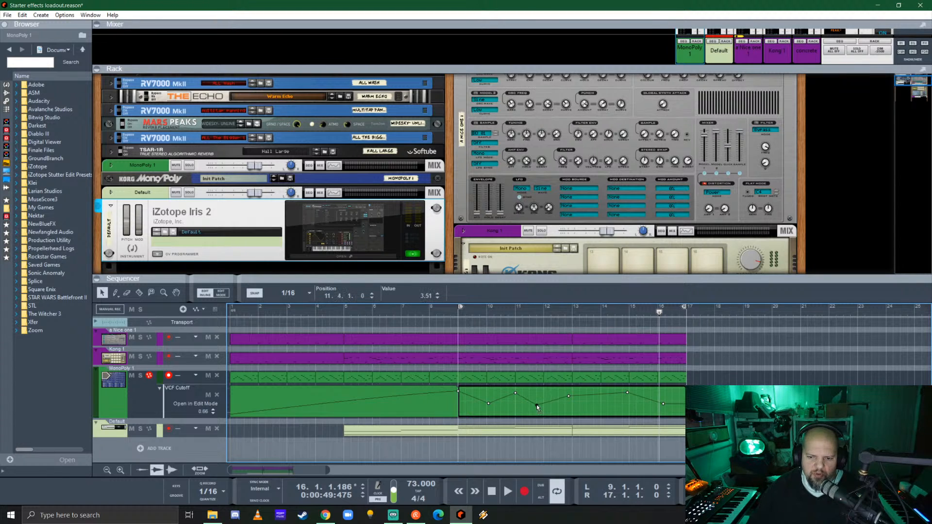
left_click(602, 400)
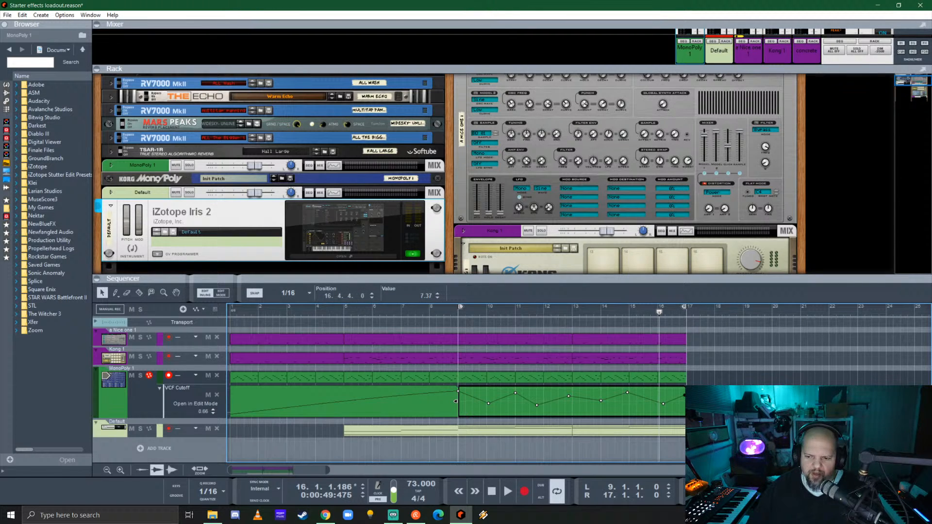
- Stretch the second VCF Cutoff clip with its automation points to bar 25 and leave clip editing
left_click_drag(686, 402, 907, 402)
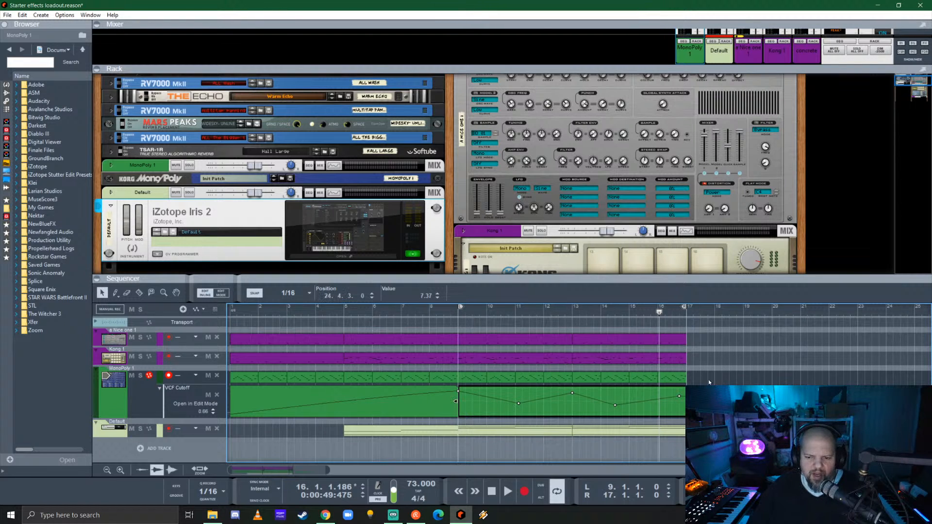
left_click(518, 322)
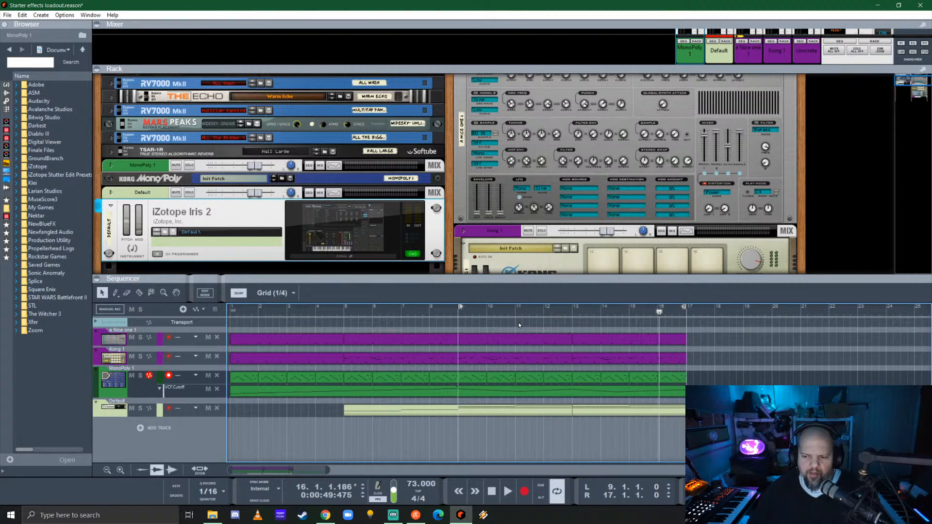
scroll(555, 343, "down", 3)
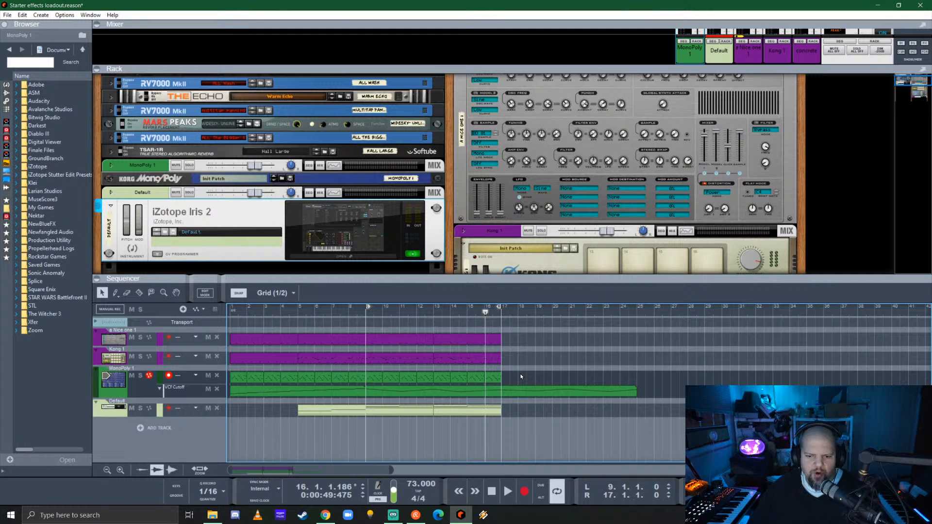
- Extend the upper purple track, Kong, MonoPoly and Iris 2 notes to bar 25 with copied clips, and return the playhead to bar 9
left_click_drag(521, 377, 511, 336)
mouse_move(533, 404)
left_mouse_down()
mouse_move(418, 420)
mouse_move(557, 412)
mouse_move(517, 411)
mouse_move(524, 411)
left_mouse_up()
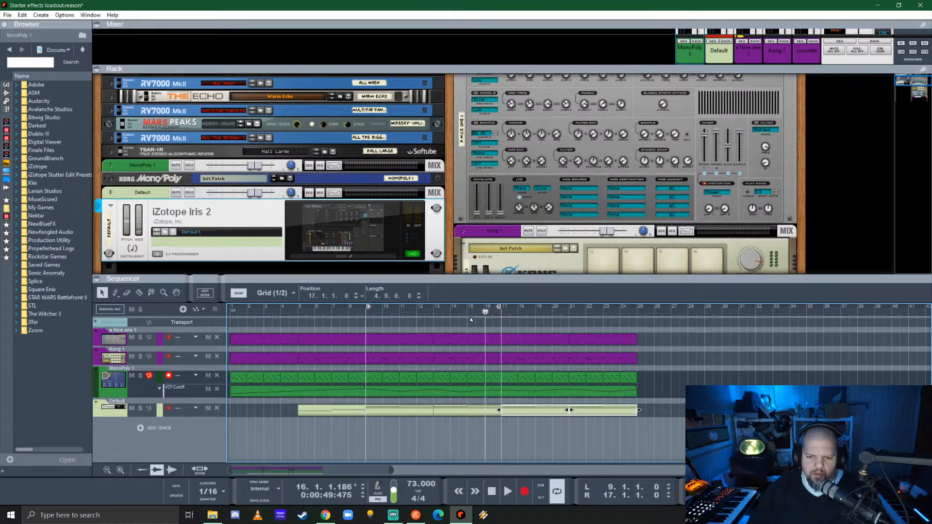
left_click(361, 313)
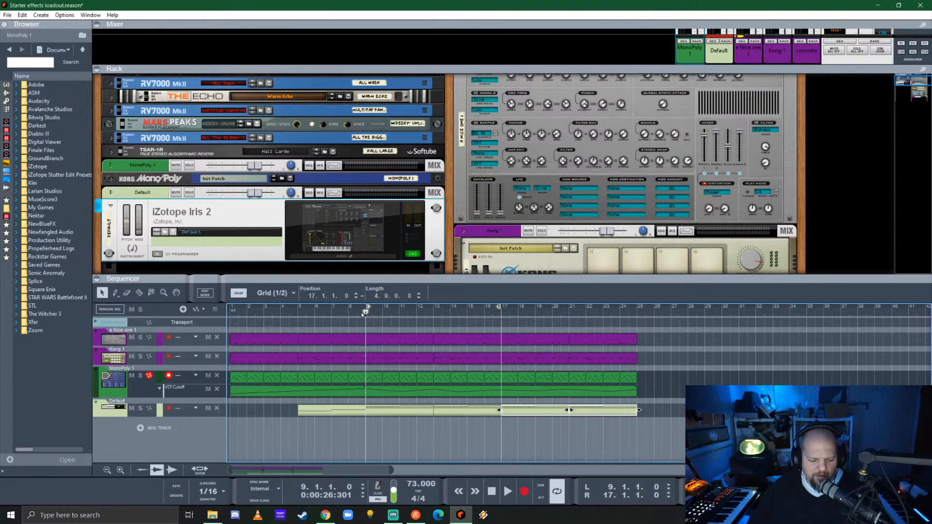
- Save the song in the Reason songs folder as "livestream 3-1-21 ambient"
key("ctrl+s")
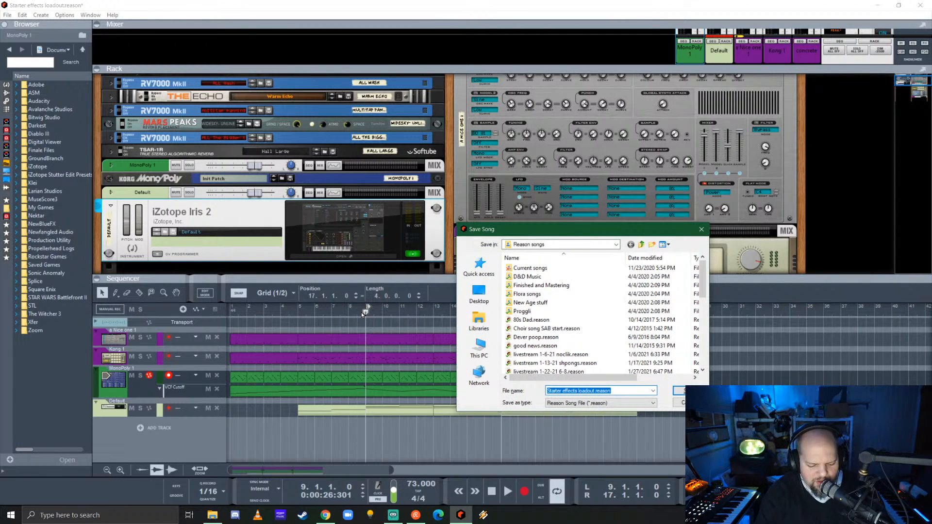
type("livestream")
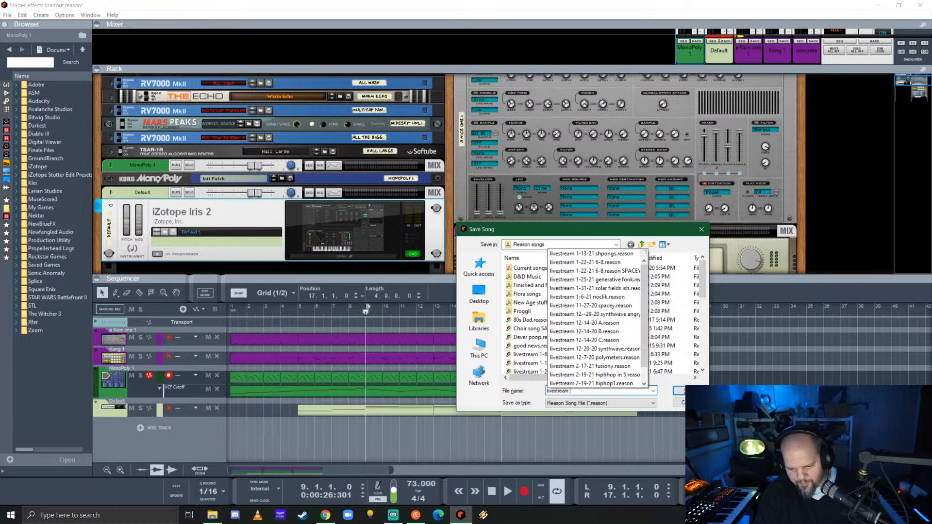
type(" 3-1-21")
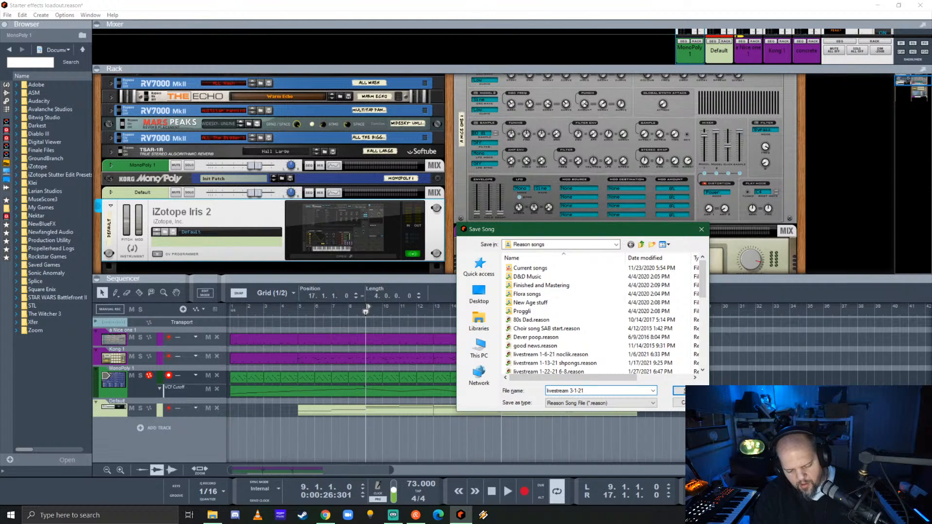
type(" ambi")
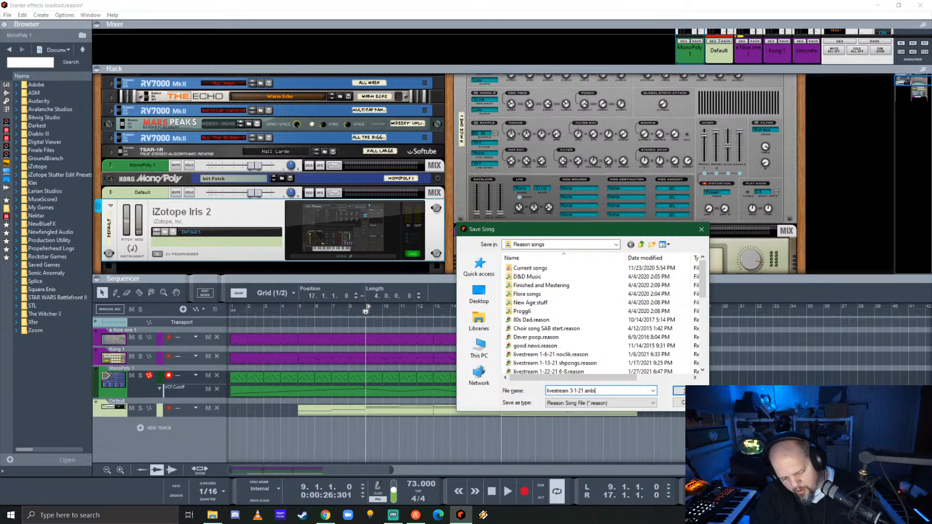
type("ent")
key("Return")
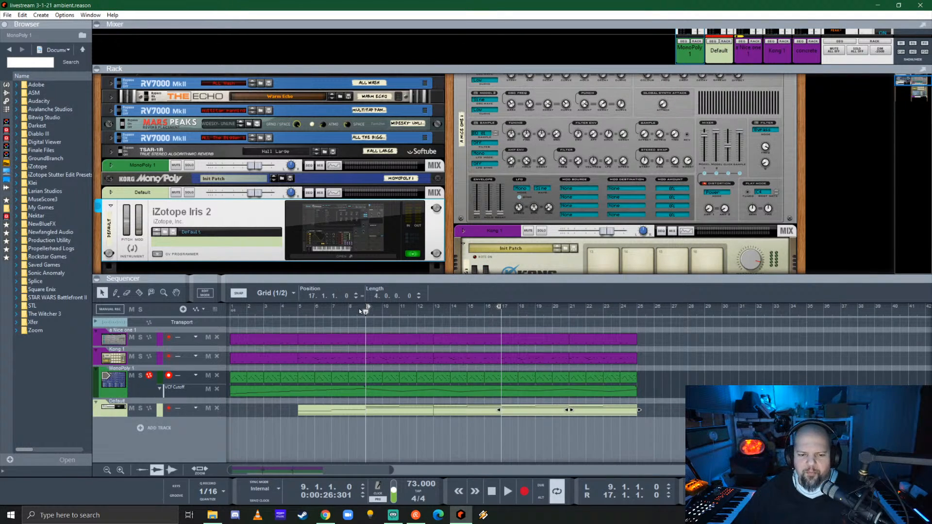
- Play the arrangement from bar 1, enlarge the rack area and select Kong's Single Scissor pad
key("KP_0")
key("KP_0")
key("KP_0")
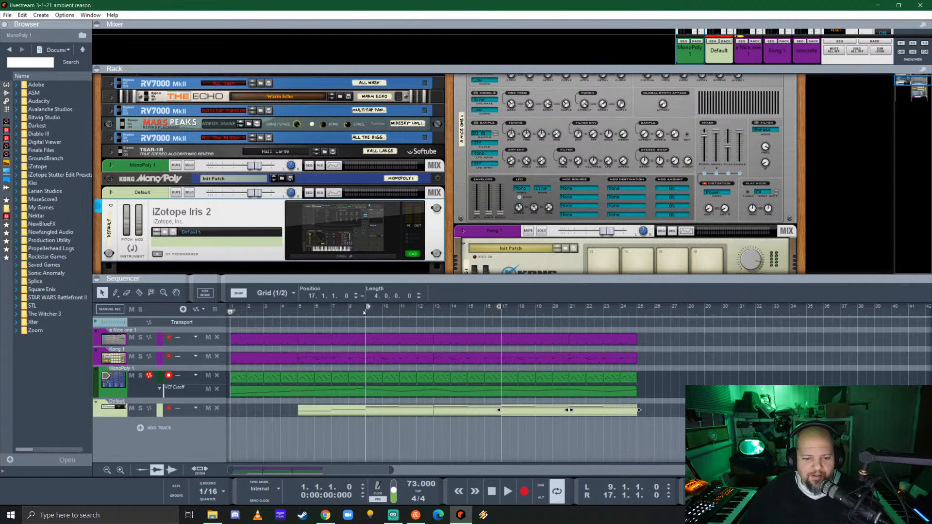
key("space")
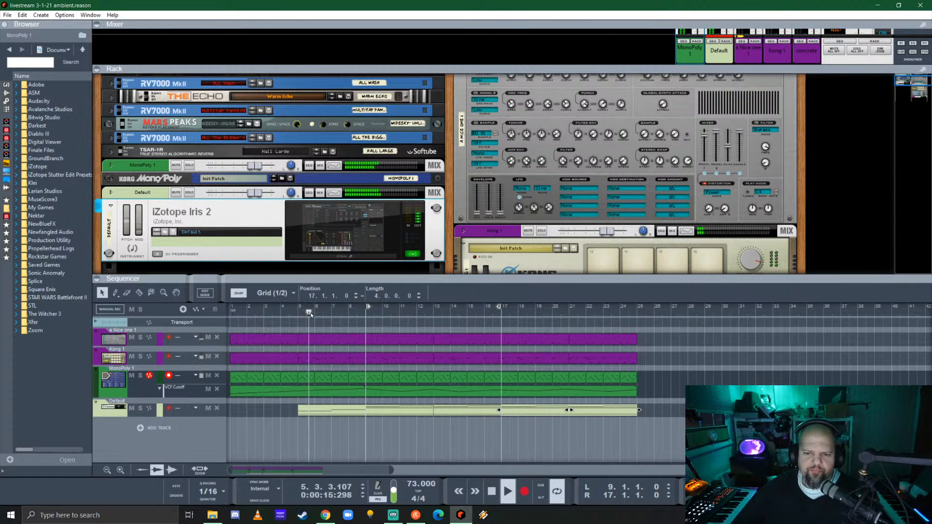
left_click_drag(490, 277, 517, 368)
left_click(668, 266)
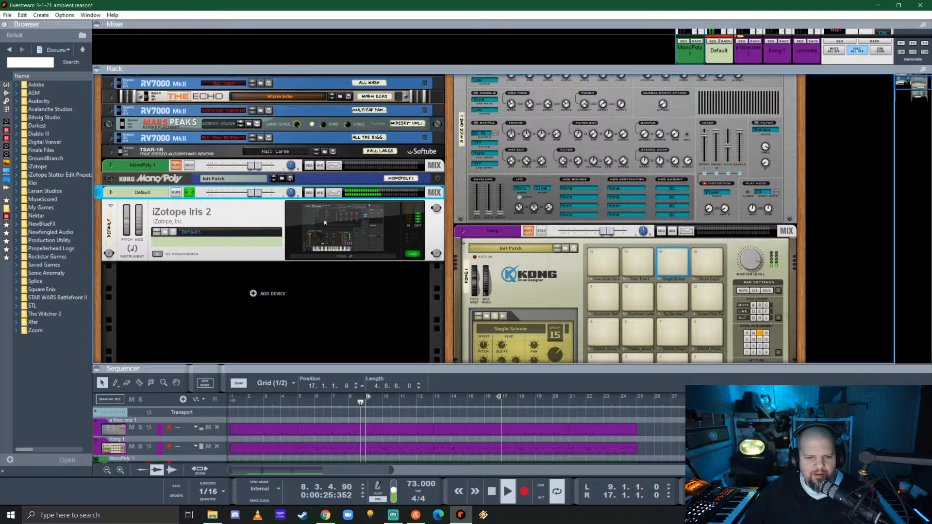
- Unfold the Iris 2 mix channel, fold the Iris 2 device and add ValhallaSupermassive as an insert effect on that channel
left_click(111, 193)
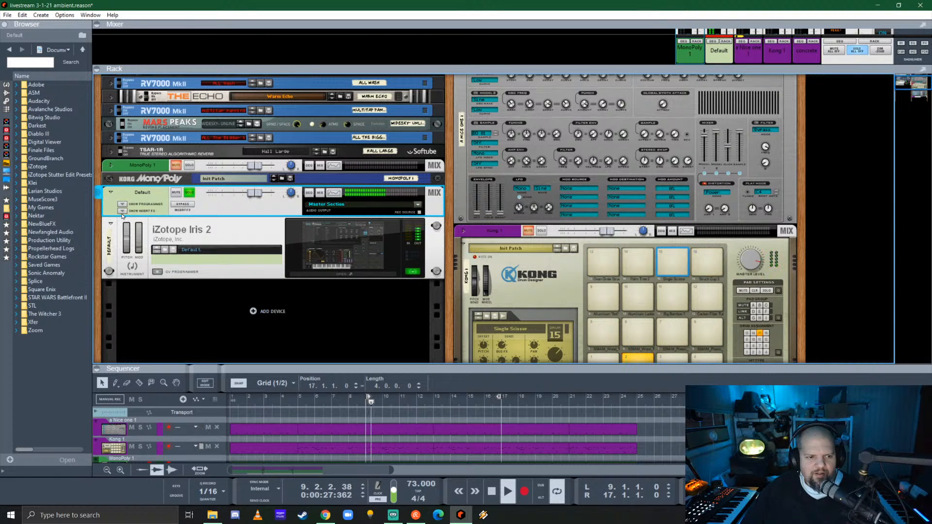
left_click(111, 223)
left_click(122, 212)
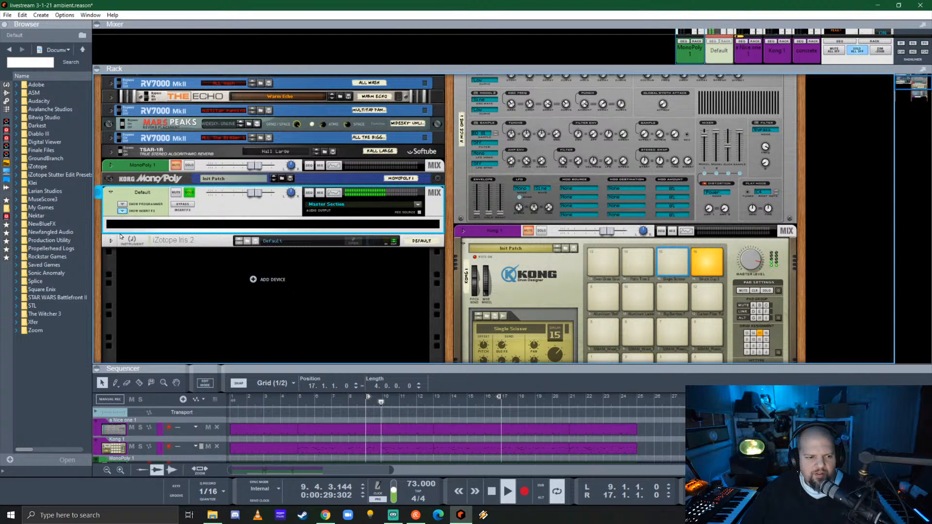
left_click(7, 249)
left_click_drag(46, 296, 272, 219)
- Open the ValhallaSupermassive interface and load the large reverb preset 80s Space Verb
left_click(335, 244)
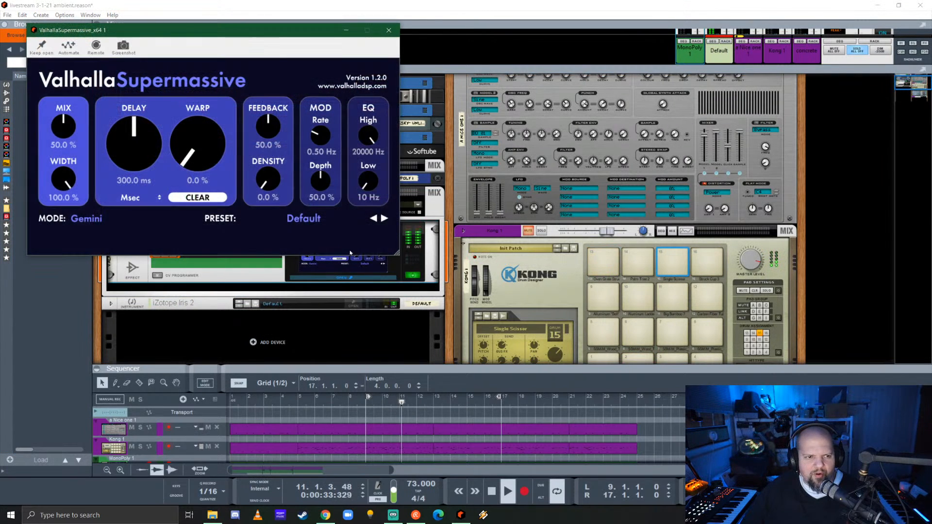
left_click(306, 221)
mouse_move(311, 319)
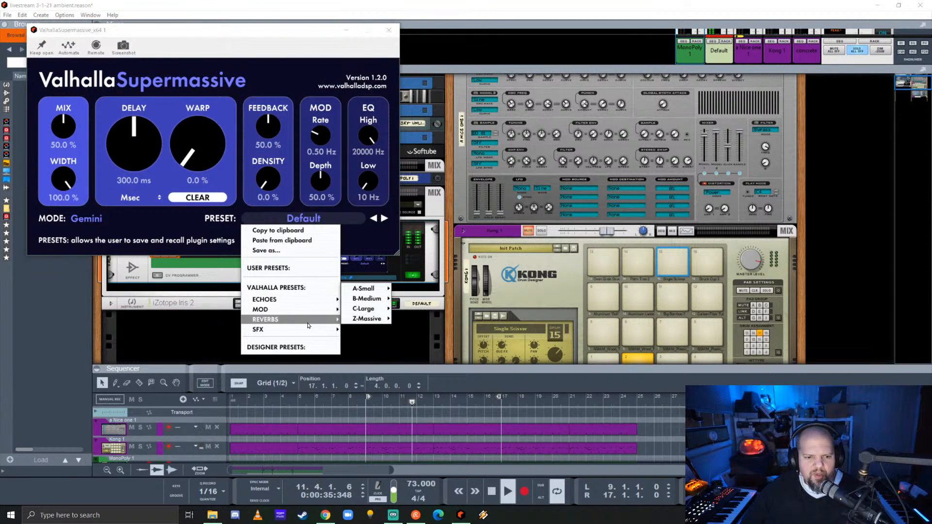
mouse_move(367, 309)
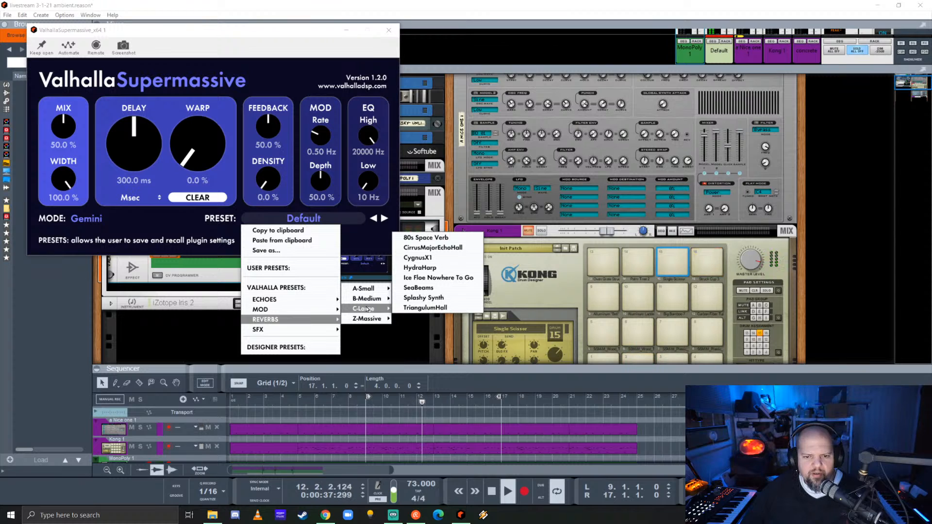
left_click(427, 237)
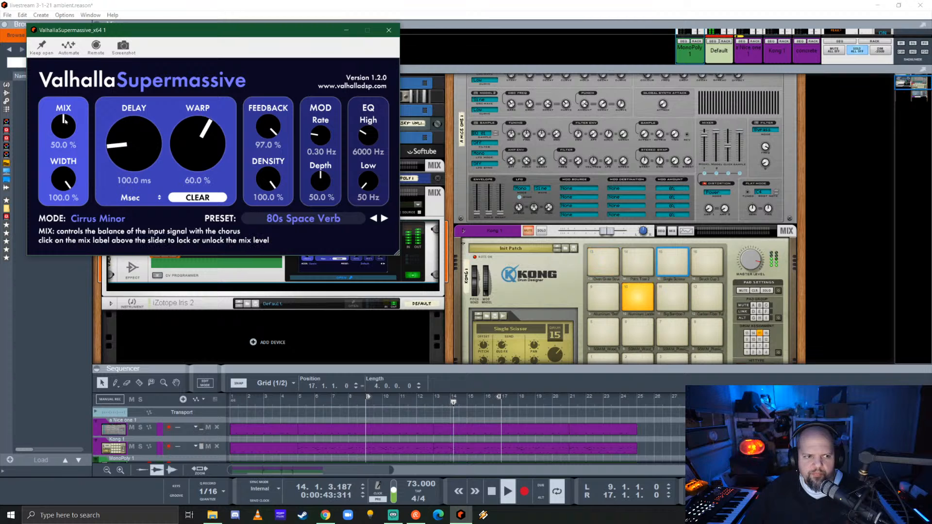
- Set the reverb's mix to 34% and its EQ High to 6080 Hz, and close the plugin window
left_click_drag(67, 121, 66, 133)
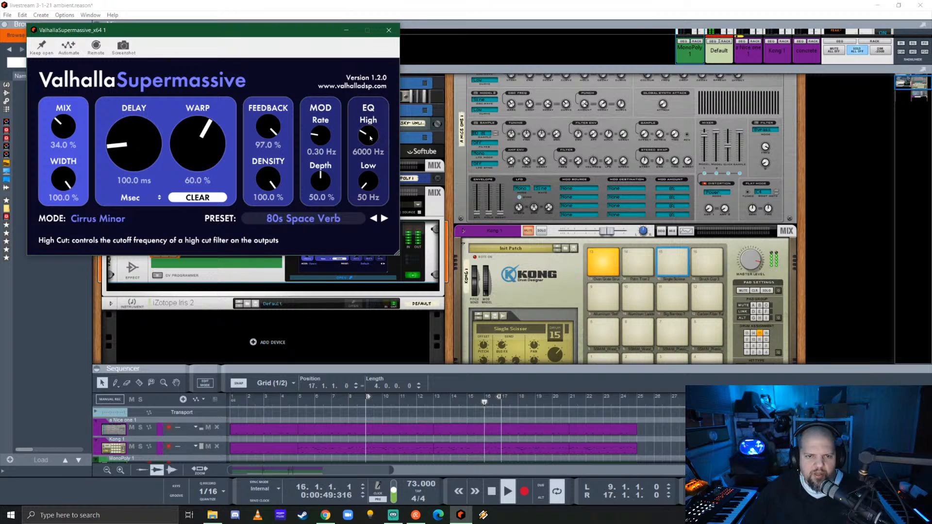
mouse_move(387, 144)
left_mouse_down()
mouse_move(385, 109)
mouse_move(387, 139)
left_mouse_up()
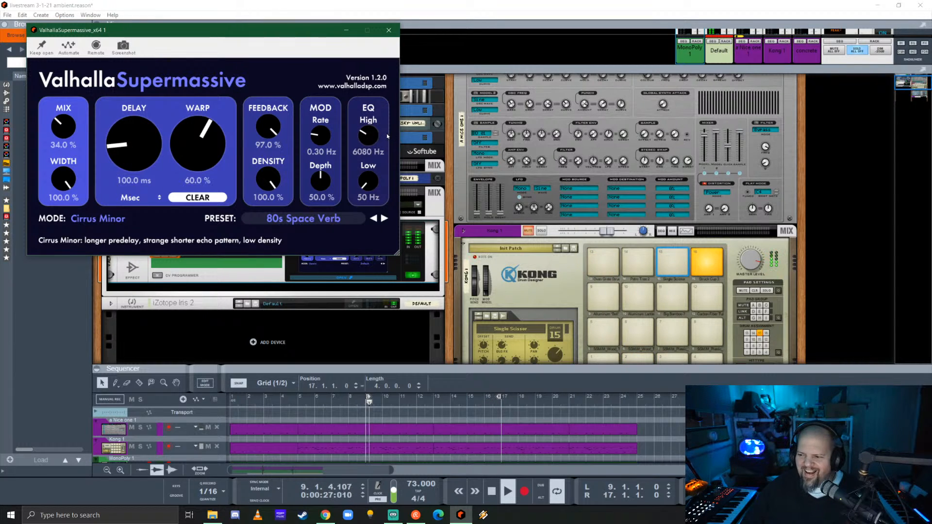
left_click(389, 30)
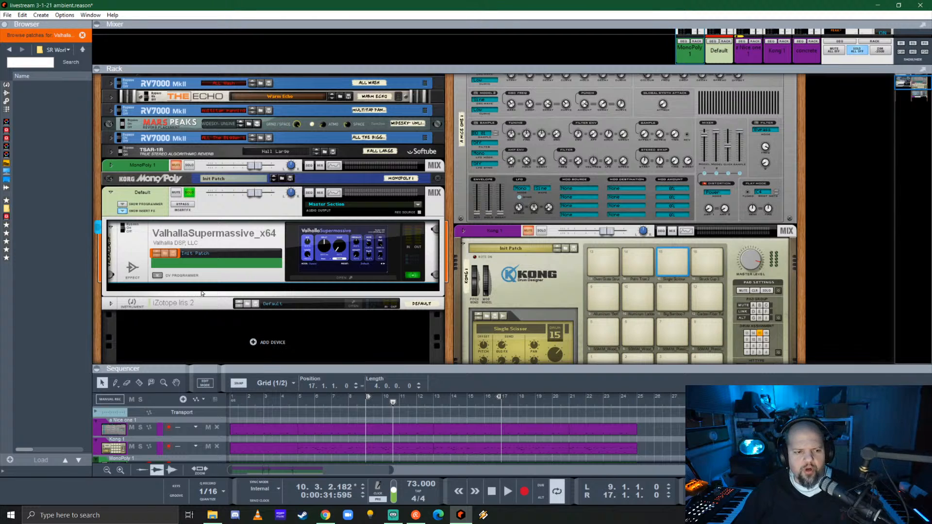
- Hide the Iris 2 channel's insert effects, fold the channel and turn off its solo
left_click(123, 213)
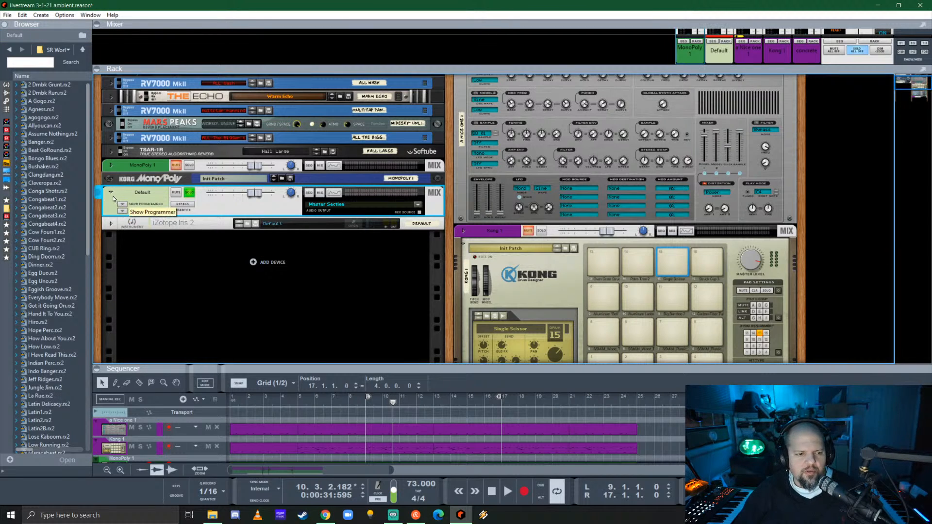
left_click(111, 193)
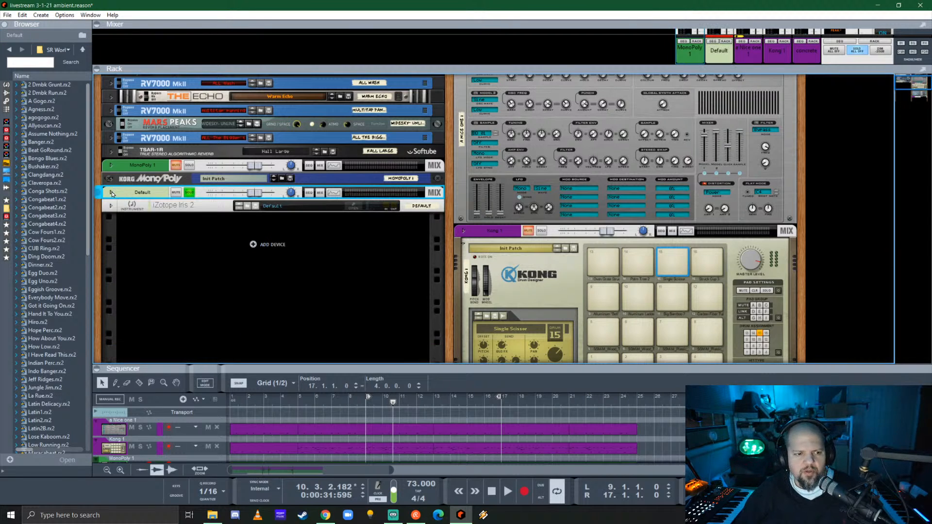
left_click(190, 192)
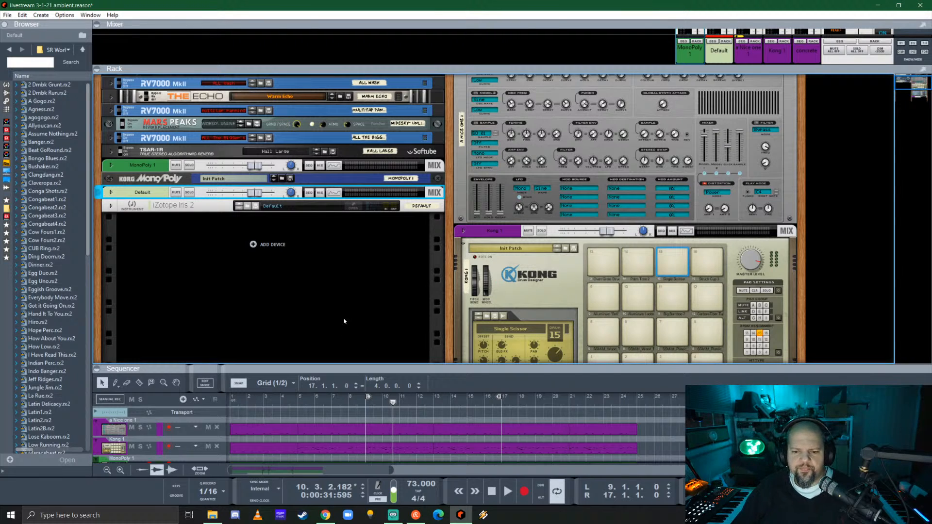
- Enlarge the sequencer to show all tracks, return the playhead to bar 1 and play the arrangement
left_click(367, 401)
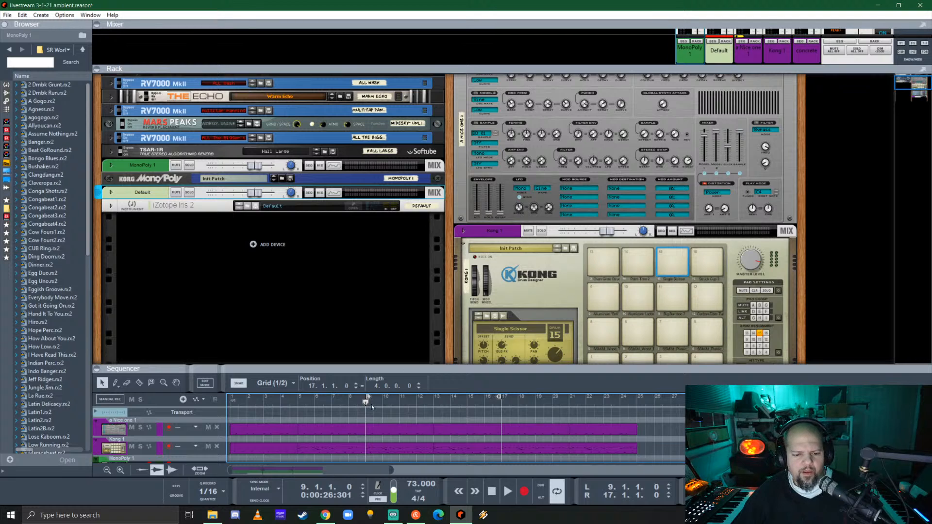
left_click_drag(395, 371, 415, 310)
left_click_drag(264, 342, 200, 345)
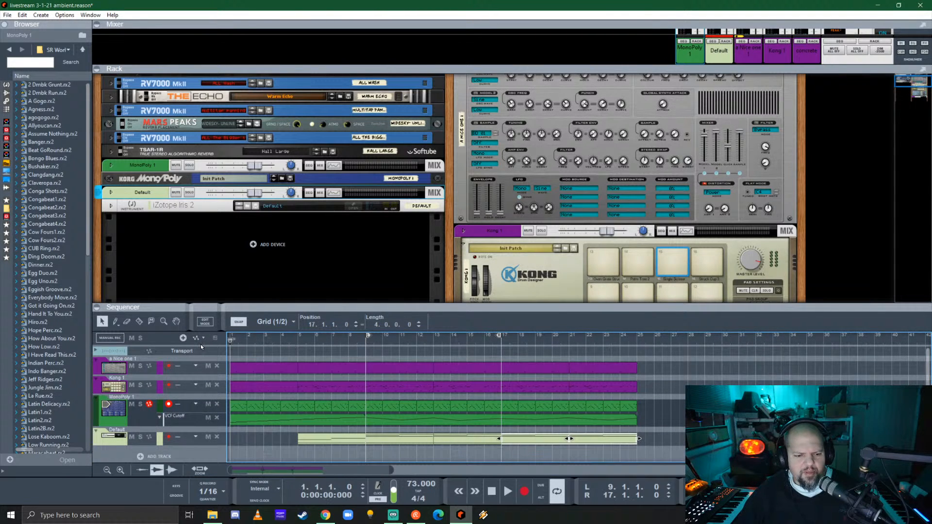
key("space")
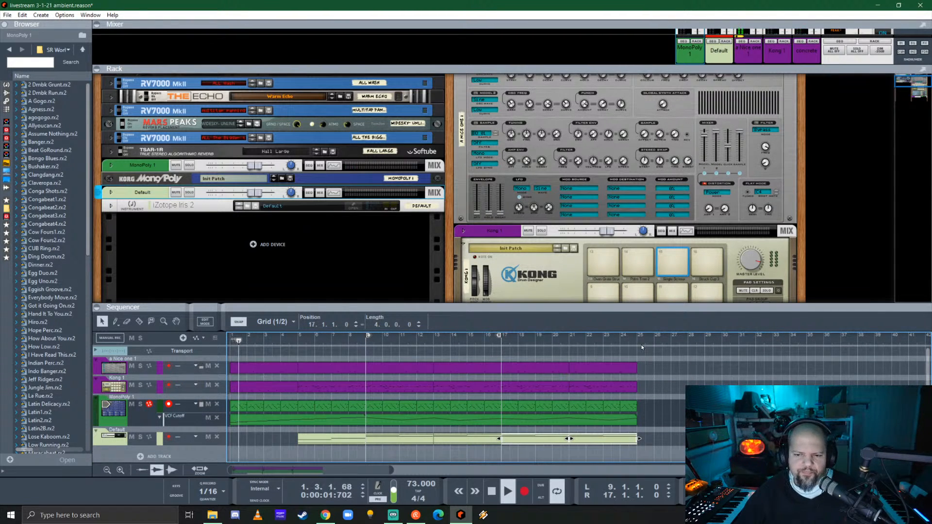
- Enlarge the rack, select Kong's drum pad 2 and examine its sampler settings and the surrounding devices
left_click_drag(558, 308, 565, 418)
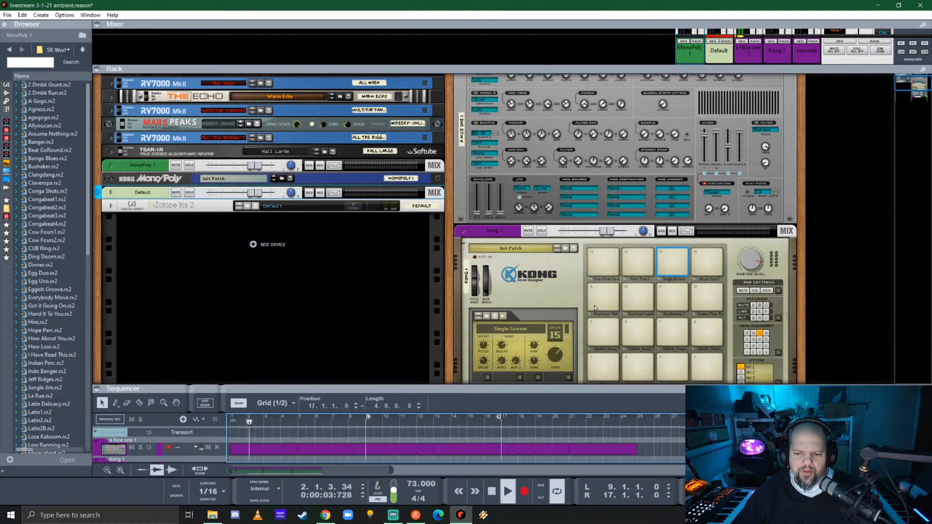
scroll(594, 305, "down", 3)
left_click(636, 288)
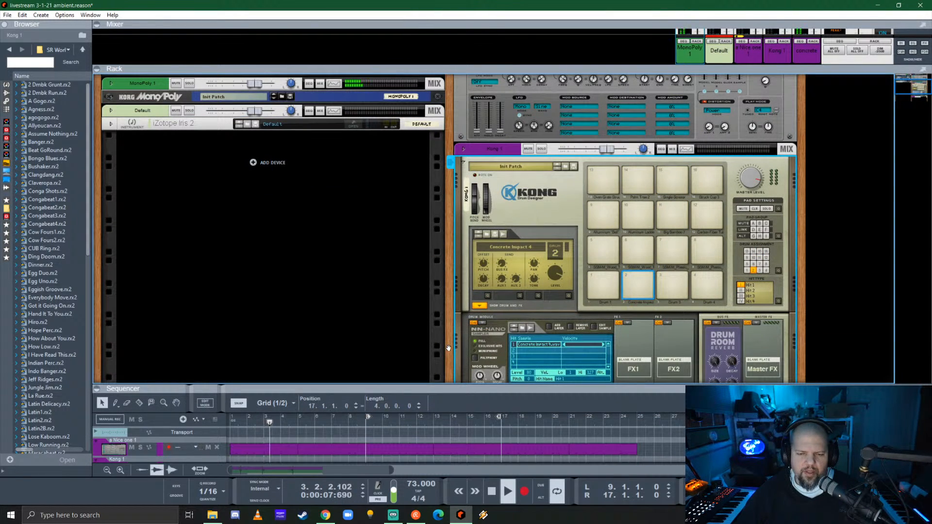
scroll(451, 347, "down", 3)
scroll(470, 344, "up", 1)
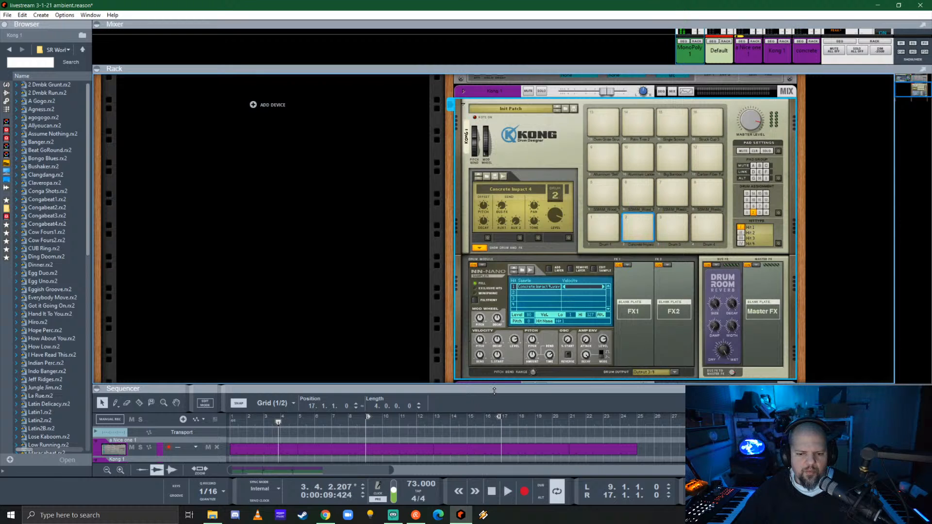
mouse_move(495, 389)
left_mouse_down()
mouse_move(495, 202)
mouse_move(492, 391)
left_mouse_up()
scroll(350, 293, "up", 3)
scroll(350, 294, "up", 3)
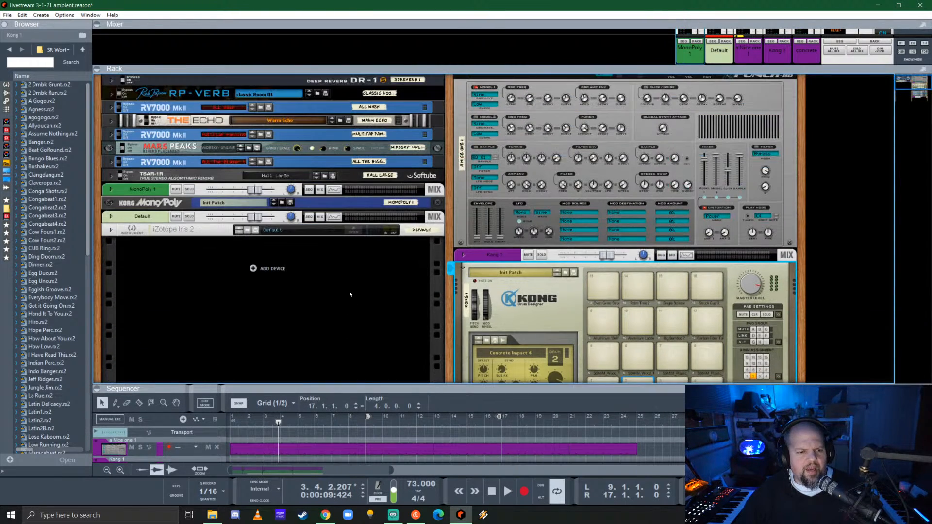
scroll(335, 310, "down", 2)
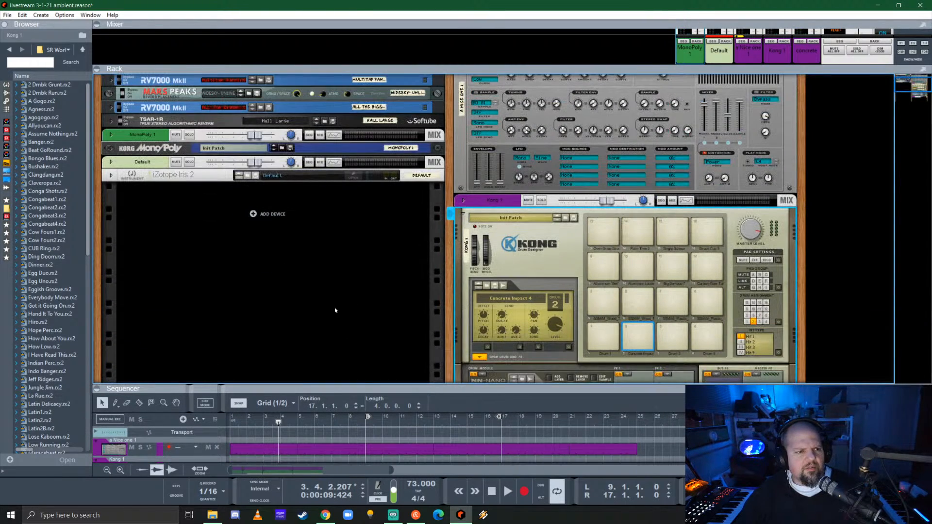
- Browse the instrument devices and add Synapse Audio's The Legend to the rack below Iris 2
left_click(5, 84)
scroll(68, 223, "down", 3)
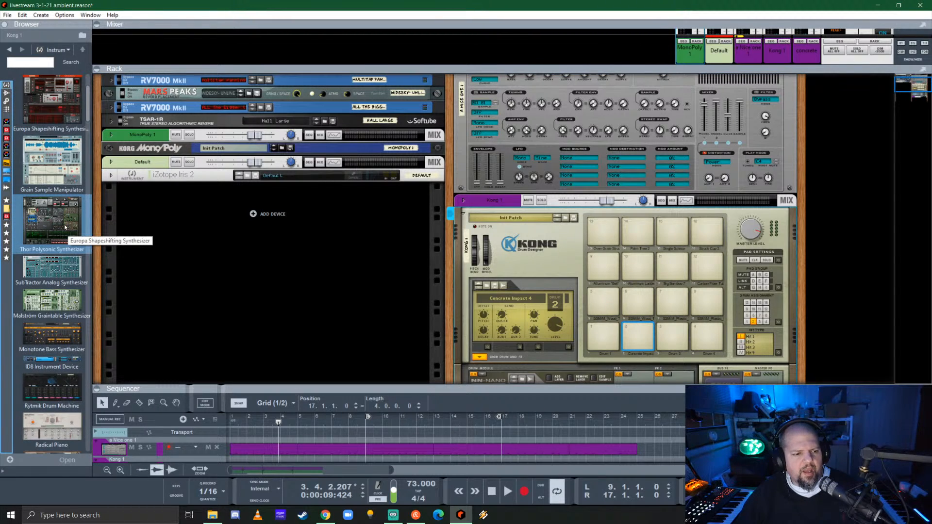
left_click(65, 227)
scroll(57, 214, "down", 10)
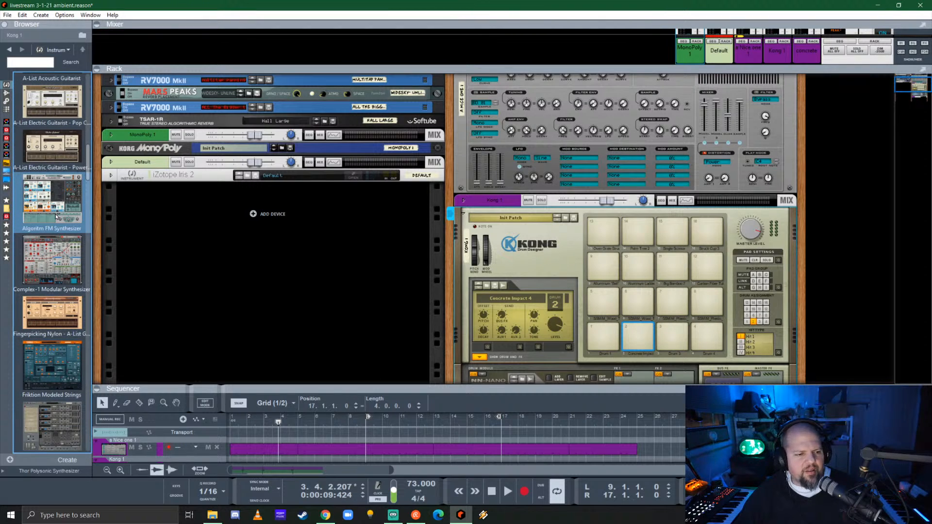
scroll(56, 216, "down", 8)
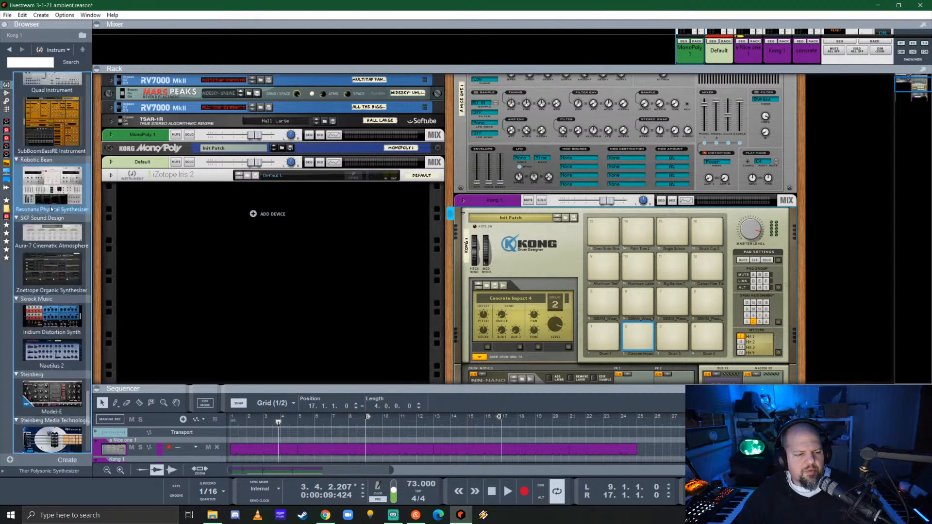
scroll(50, 206, "down", 5)
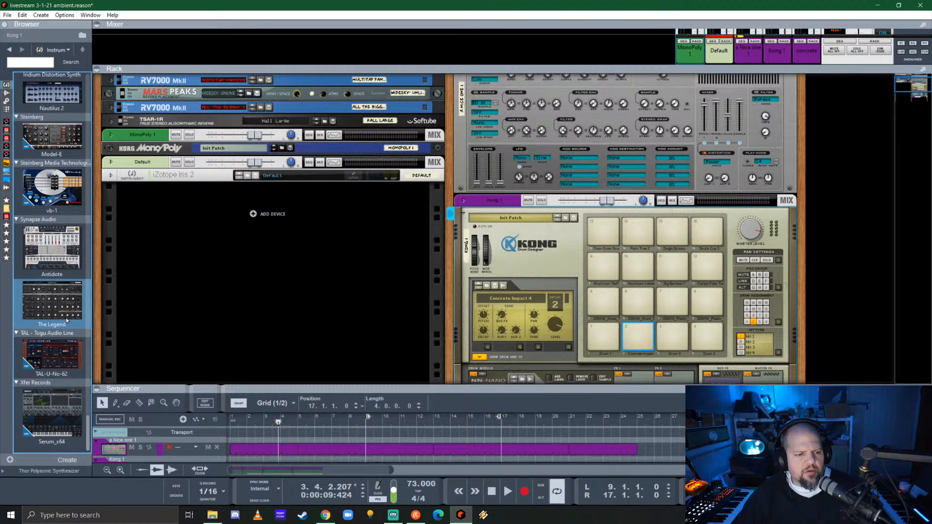
left_click_drag(67, 321, 190, 280)
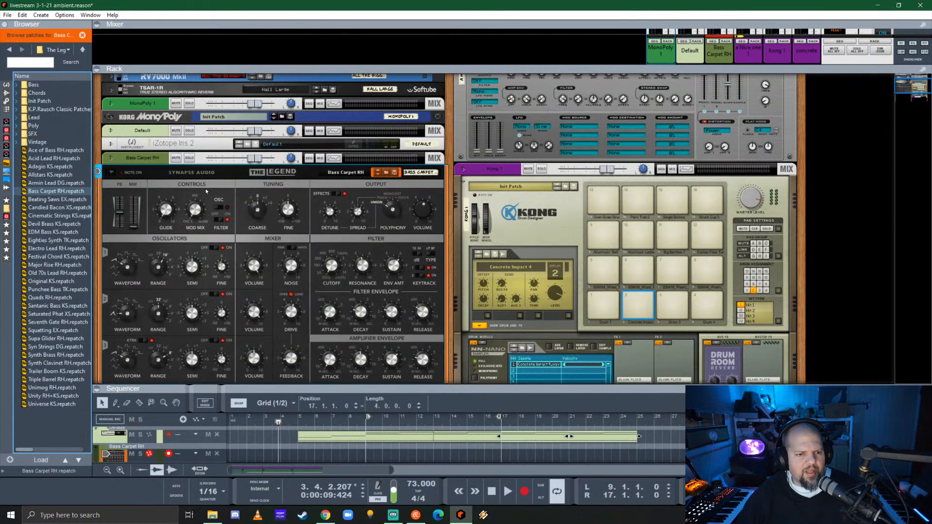
- Reset The Legend to its init patch, adjust its polyphony and detune, and turn on its output effects
right_click(206, 188)
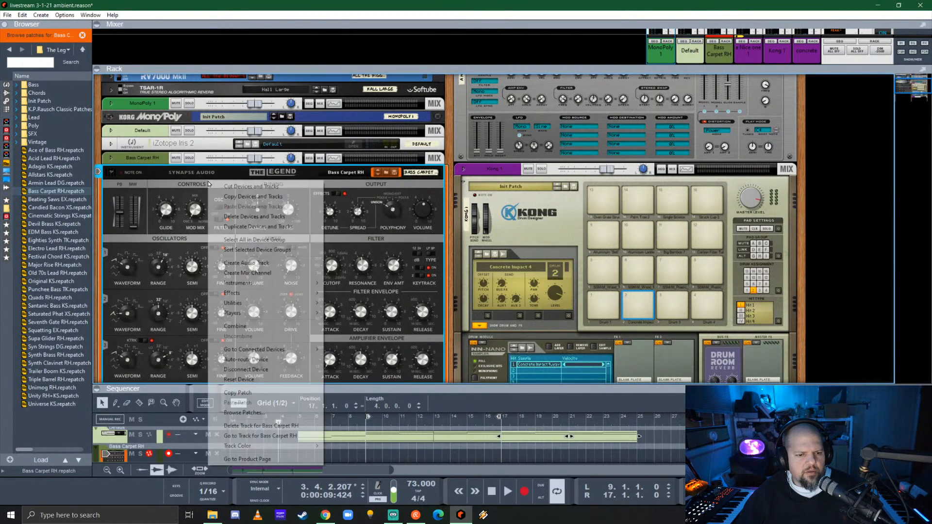
left_click(238, 379)
left_click_drag(394, 209, 384, 173)
left_click_drag(330, 212, 342, 243)
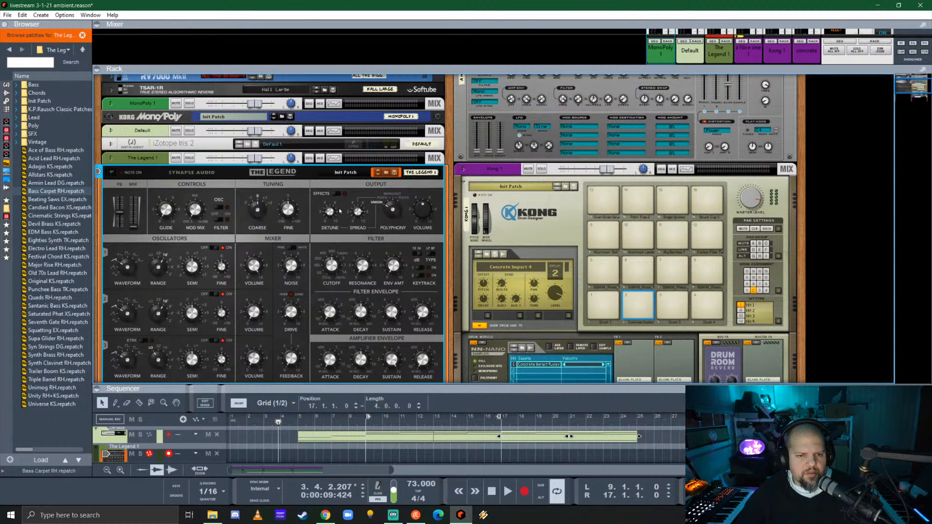
left_click(334, 194)
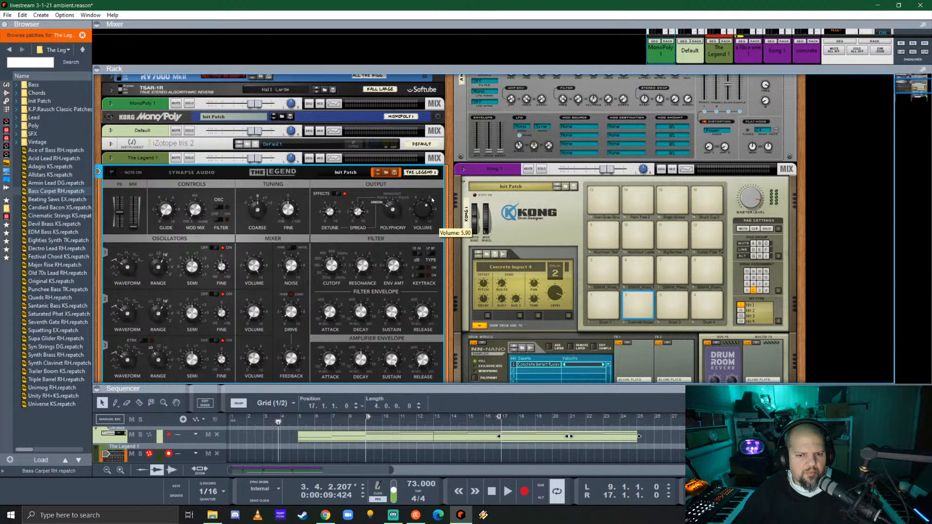
- Enable The Legend's oscillator 3 Ctrl switch, slightly detune oscillators 3 and 2 with Fine, and adjust the filter cutoff
scroll(188, 286, "down", 2)
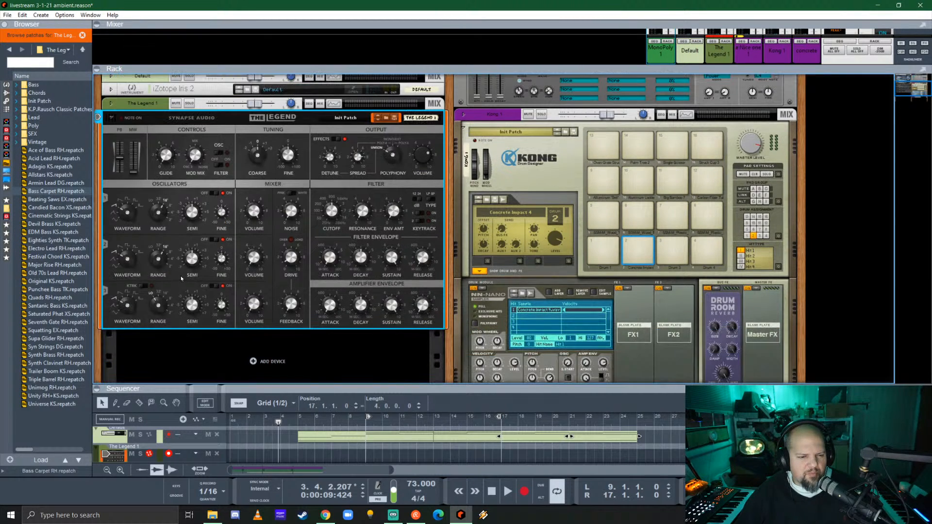
left_click(155, 288)
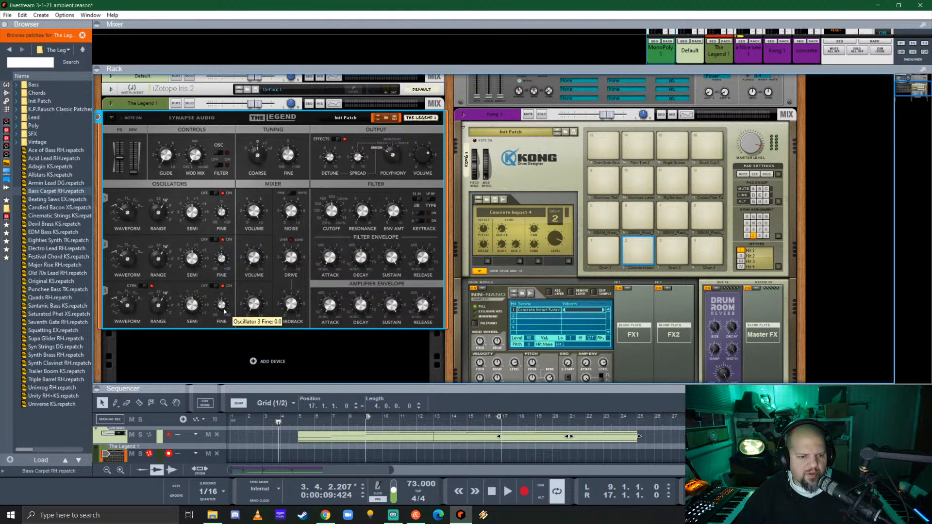
left_click_drag(223, 307, 224, 307)
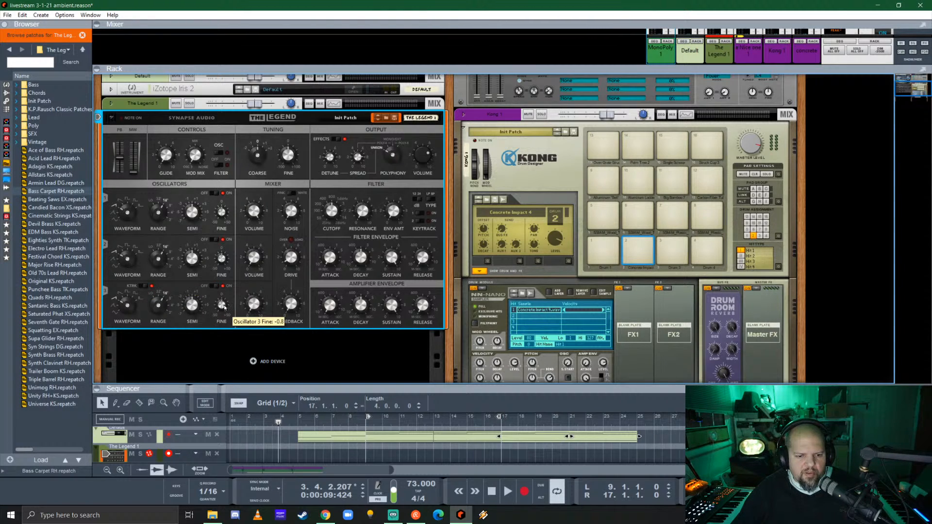
left_click_drag(223, 261, 222, 259)
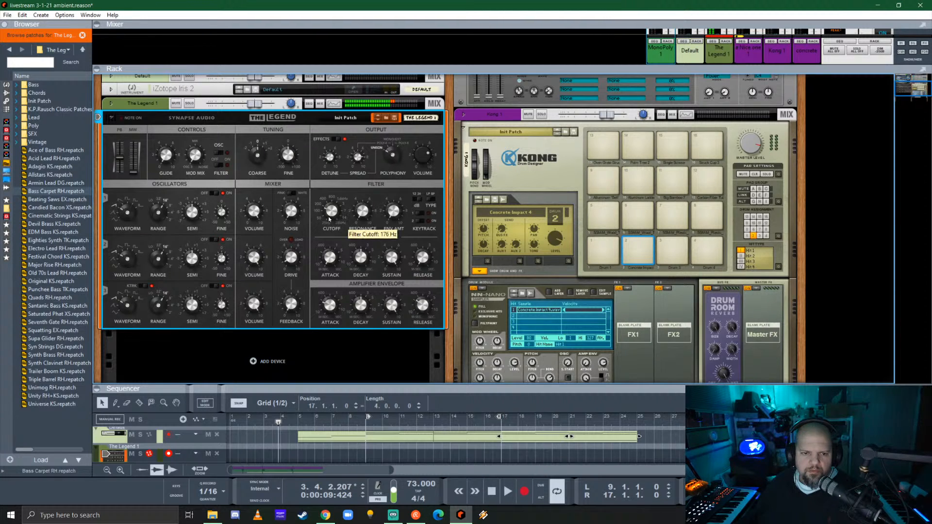
left_click_drag(325, 215, 346, 203)
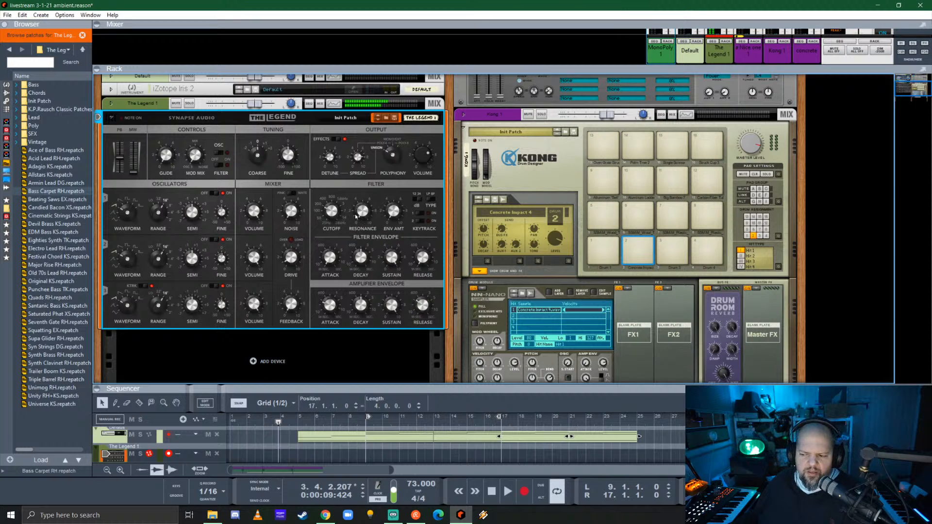
- Return the playhead to bar 1 and list the instrument devices in the browser
mouse_move(356, 217)
key("shift+Return")
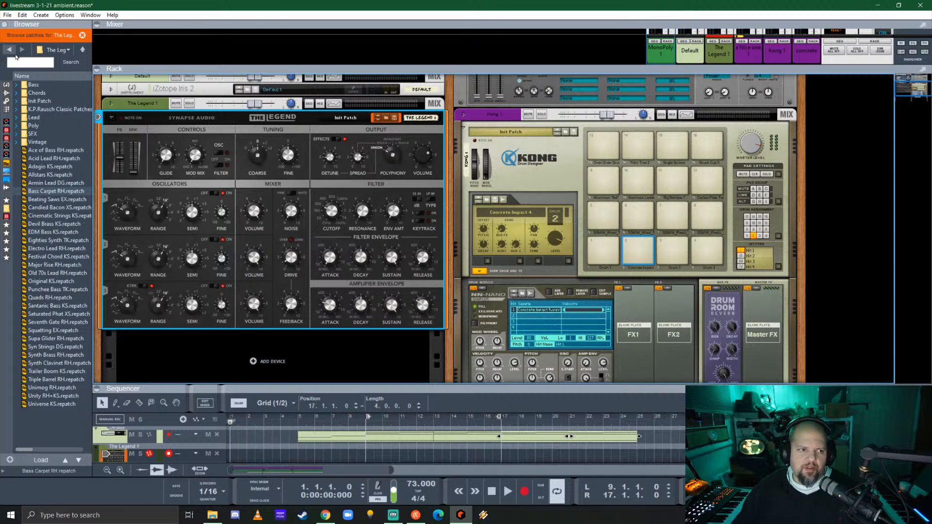
left_click(6, 84)
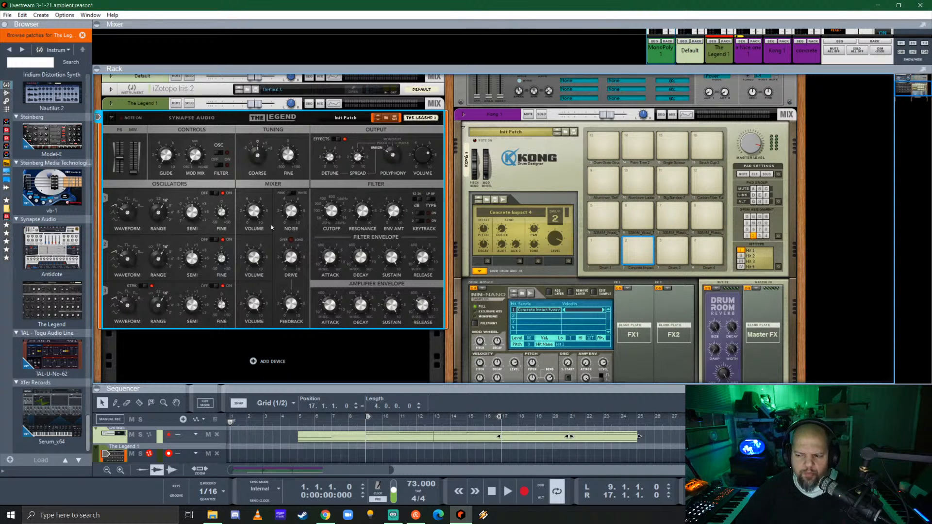
left_click_drag(364, 389, 363, 222)
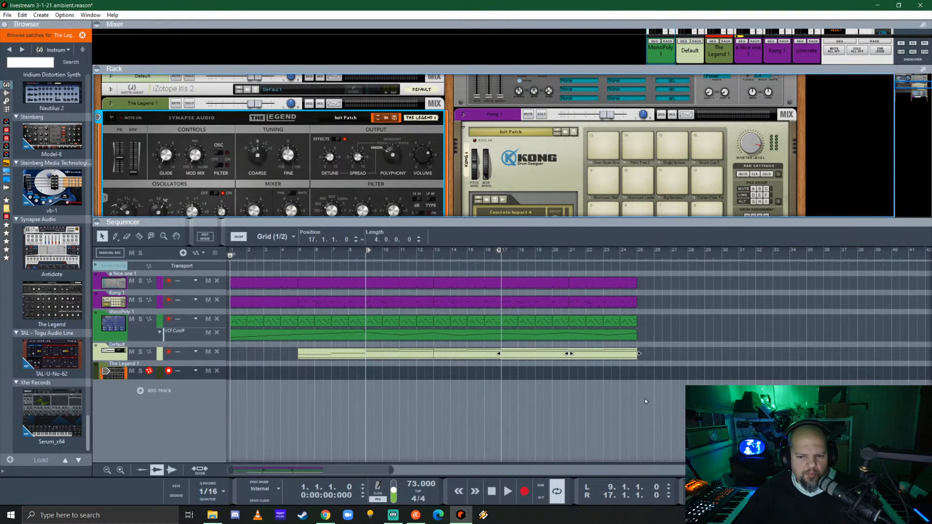
scroll(346, 350, "down", 2)
left_click_drag(442, 221, 442, 315)
left_click(190, 103)
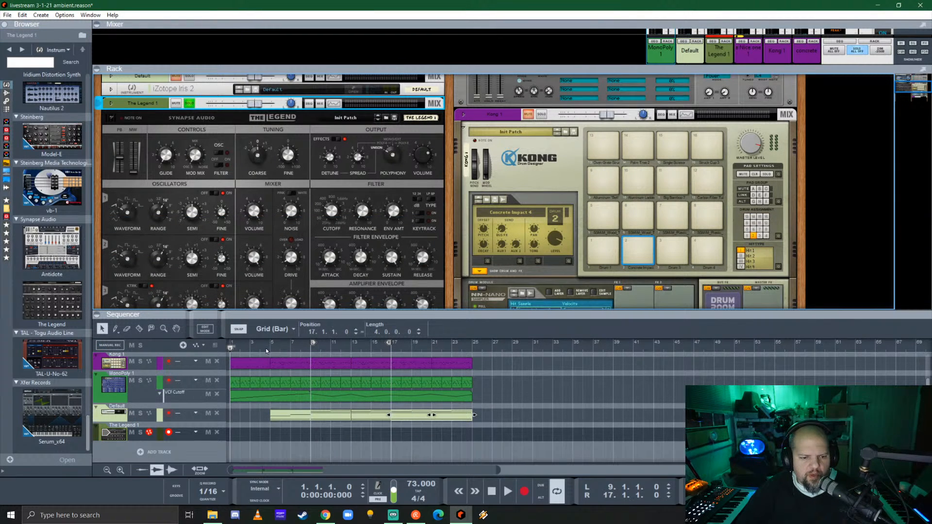
key("ctrl+Return")
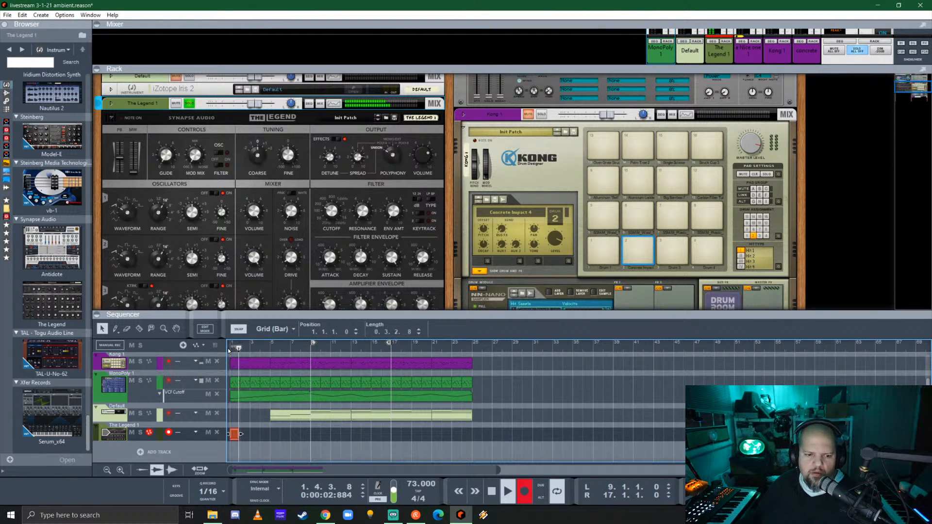
key("space")
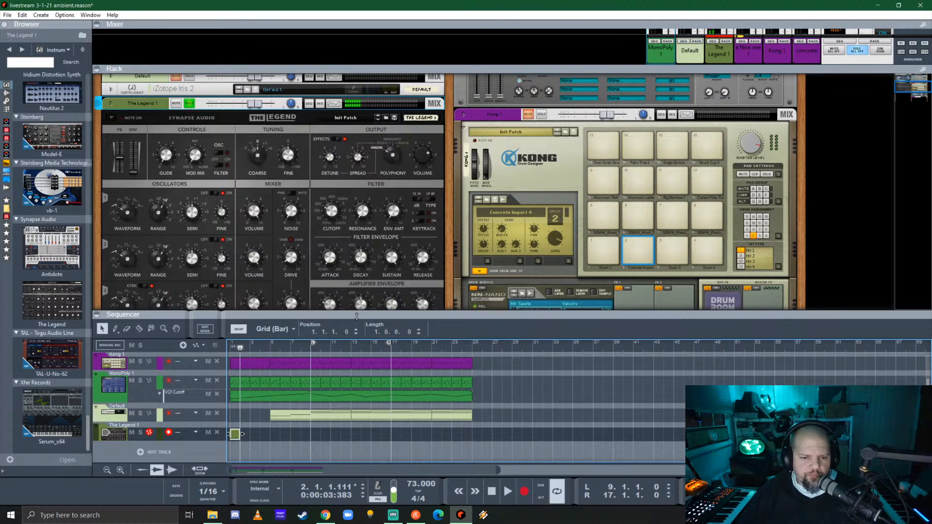
- Move all the other tracks' clips so they start at bar 8 and stretch The Legend's clip to bar 32
left_click_drag(359, 315, 374, 213)
left_click_drag(518, 351, 310, 278)
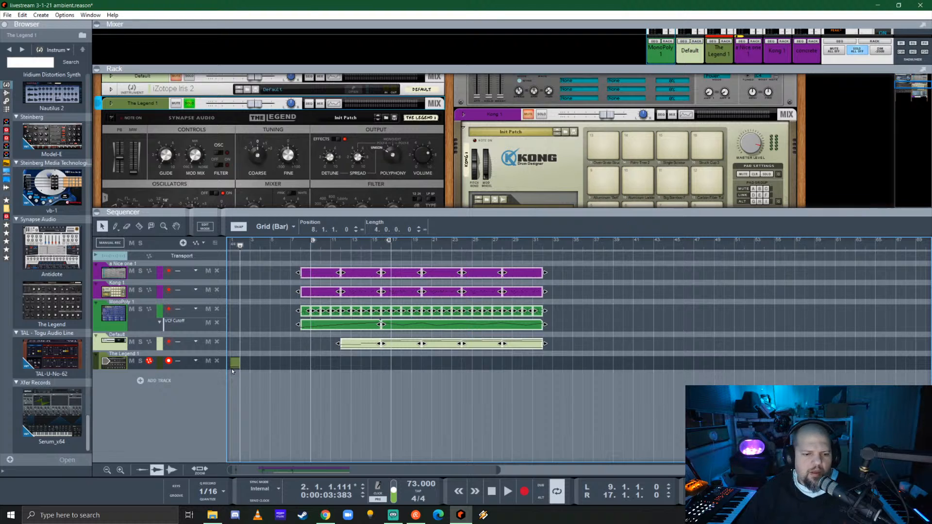
left_click(235, 363)
left_click_drag(240, 363, 540, 383)
- Open The Legend's clip, move its long C1 note to start at bar 1 and close the clip
double_click(293, 364)
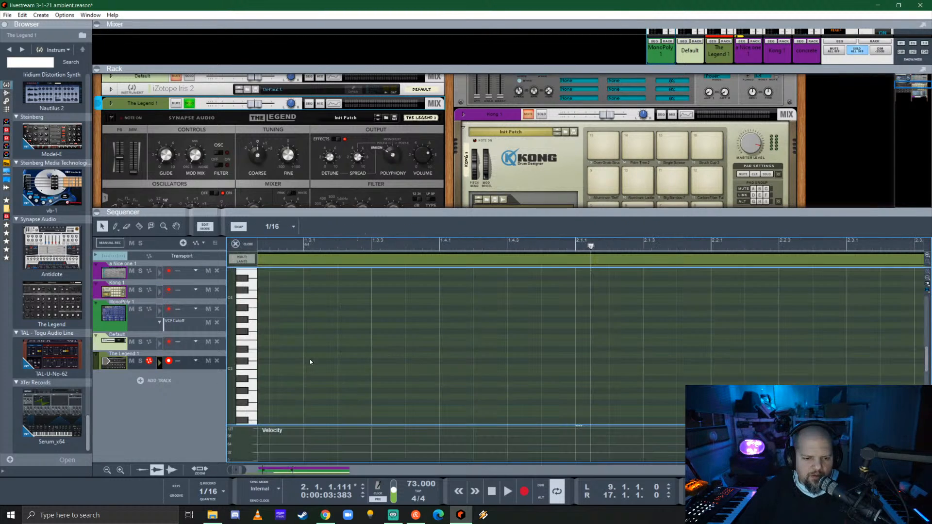
left_click_drag(353, 213, 403, 131)
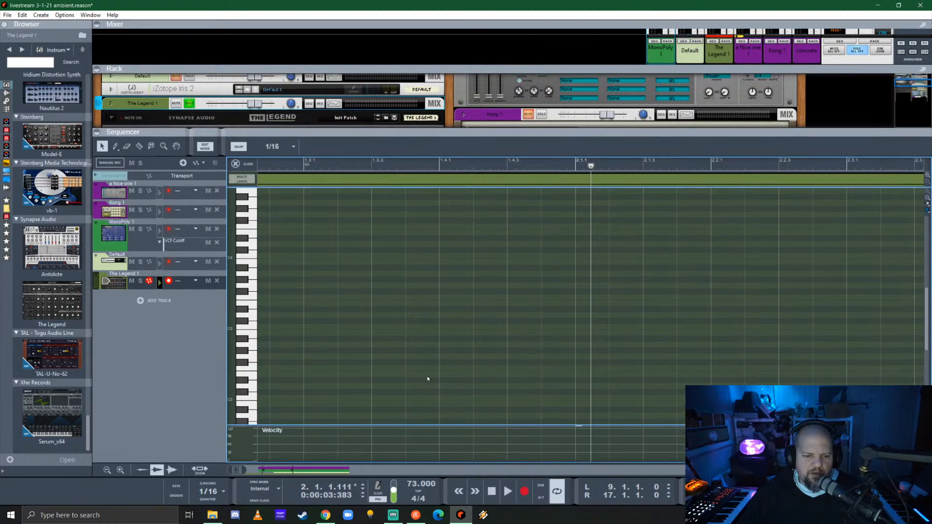
scroll(395, 353, "down", 3)
scroll(317, 322, "down", 8)
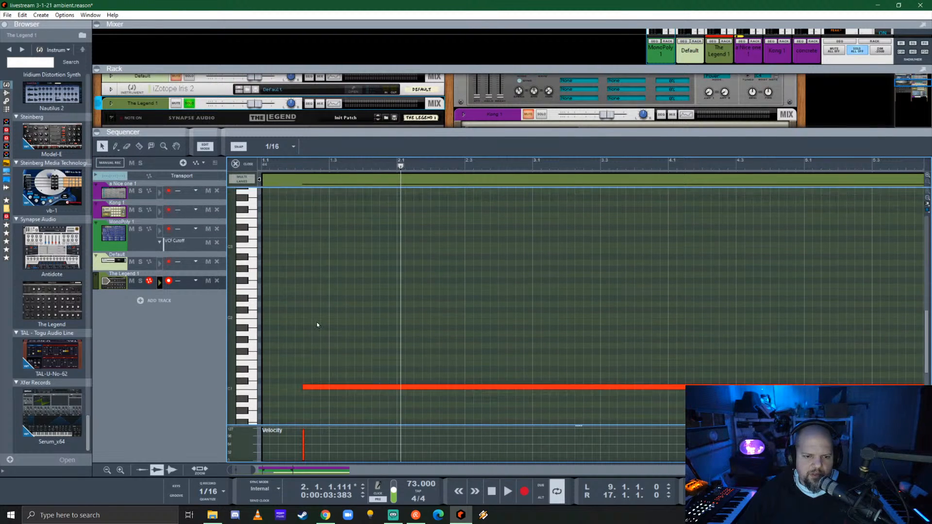
left_click_drag(341, 278, 281, 279)
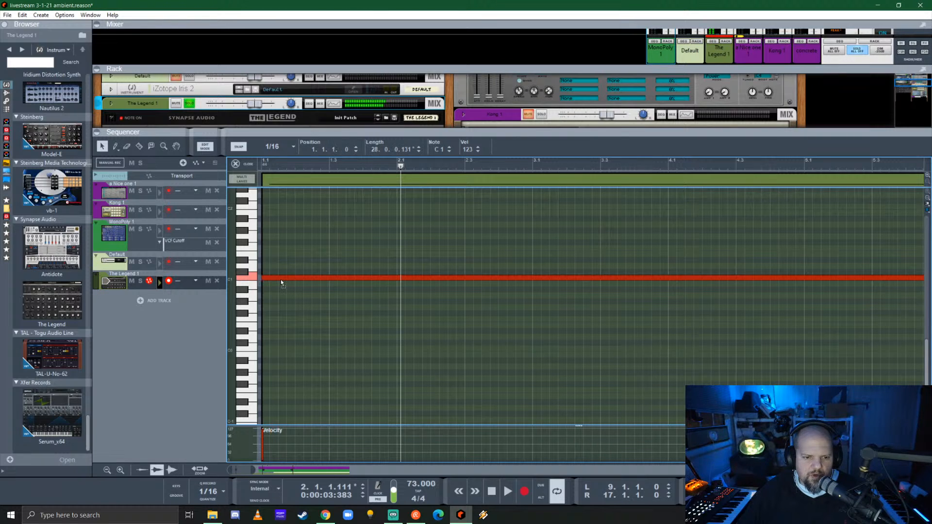
left_click(237, 164)
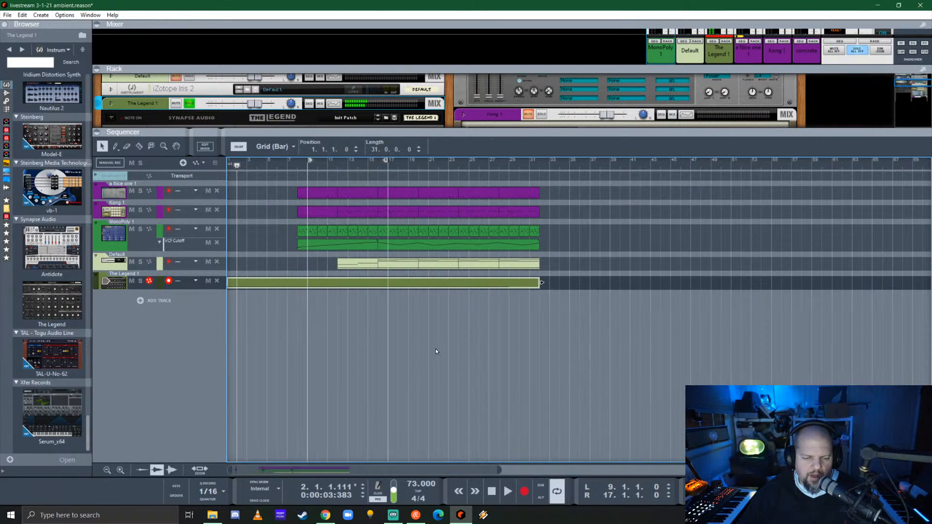
- Trim The Legend's clip to 28 bars at the end of its note, and stretch the clip to 31 bars
double_click(515, 288)
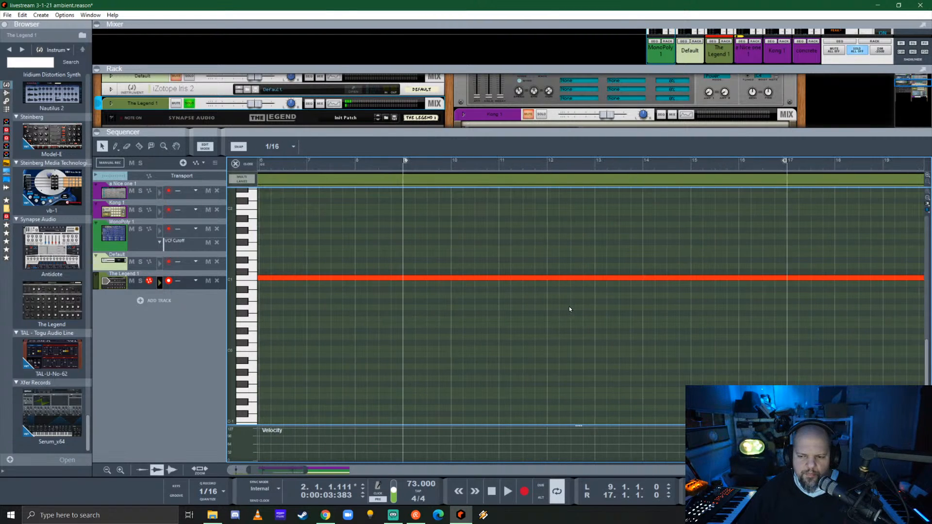
scroll(571, 309, "down", 4)
left_click_drag(576, 180, 542, 183)
key("ctrl+e")
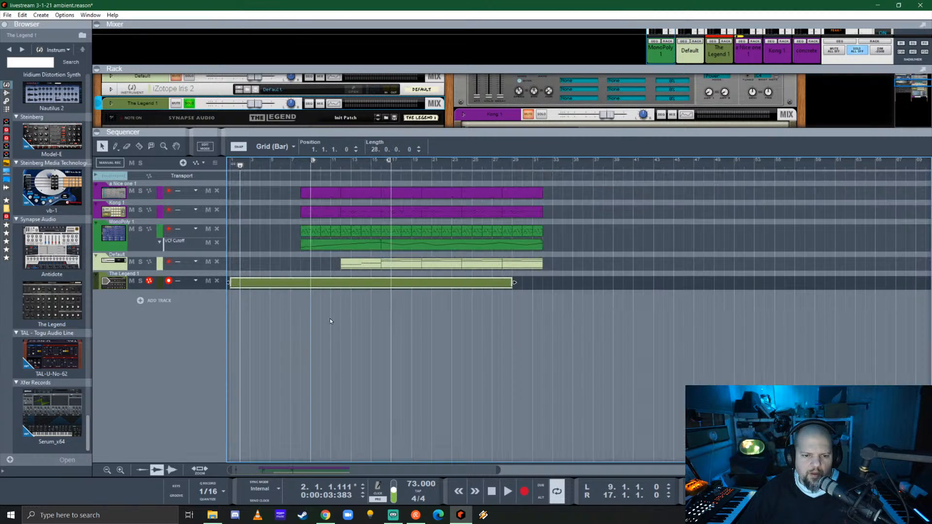
left_click_drag(514, 283, 543, 286)
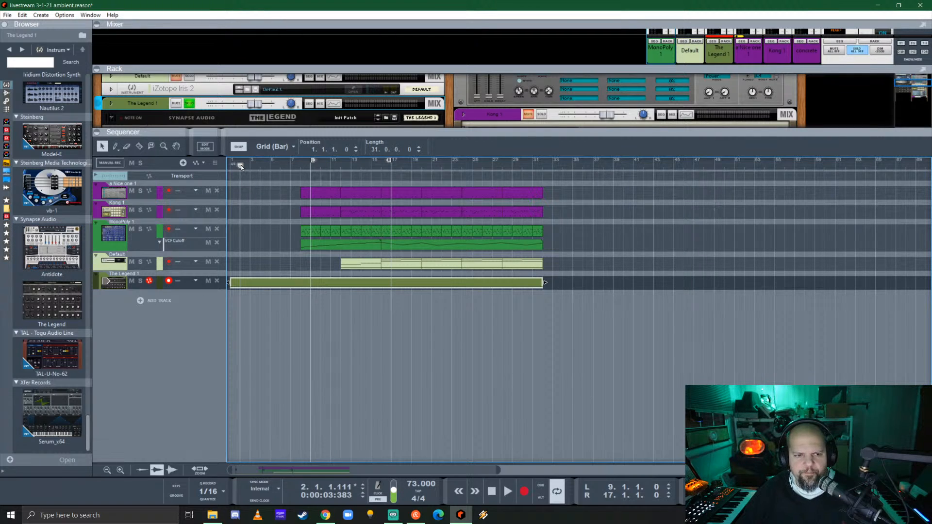
- Play the arrangement from bar 1 with the rack enlarged and set the loop from bar 1 to bar 32
left_click_drag(241, 167, 232, 167)
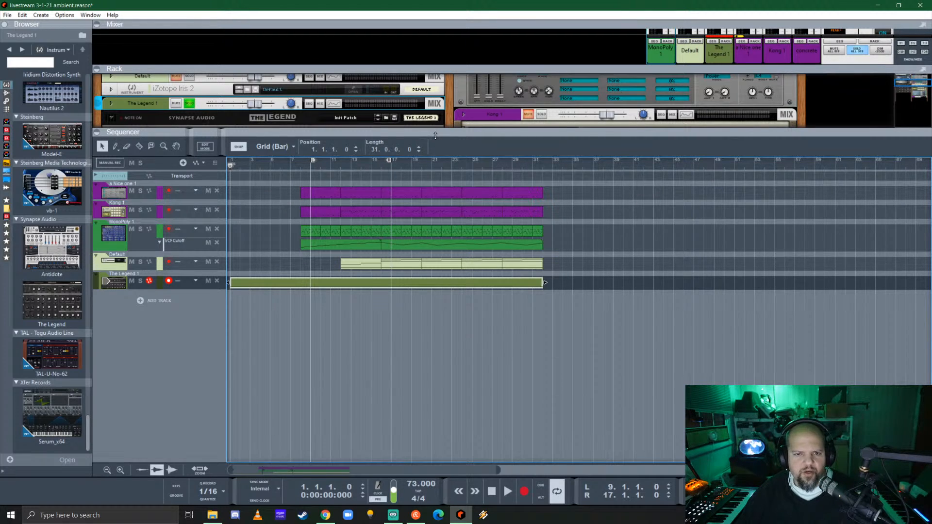
left_click_drag(435, 136, 276, 273)
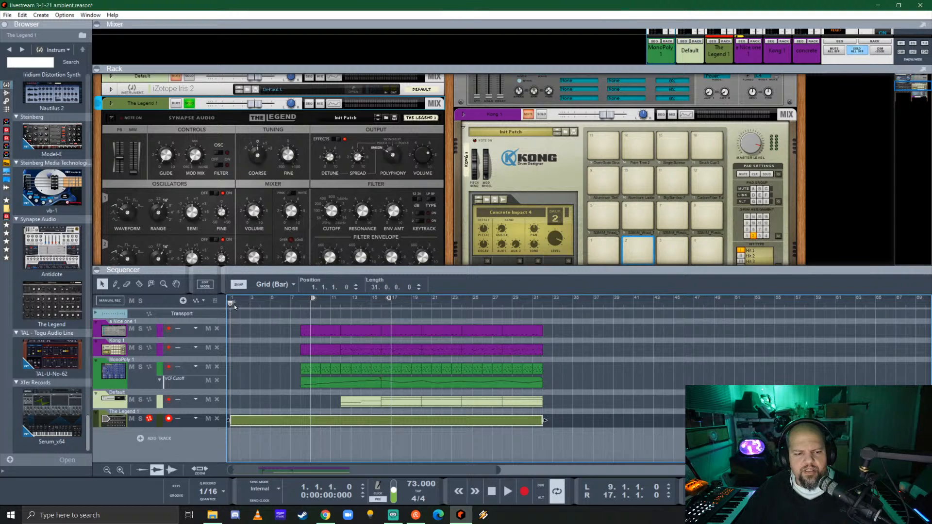
key("space")
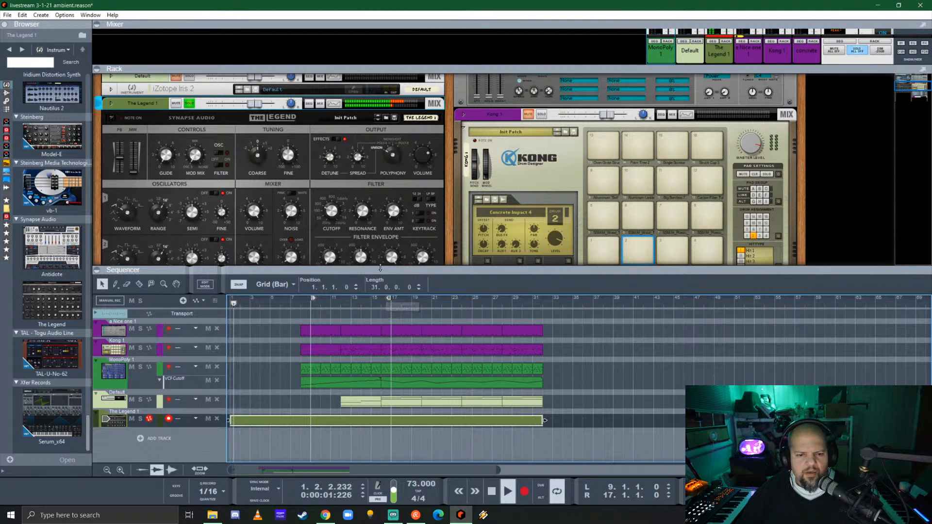
left_click_drag(380, 268, 369, 319)
scroll(295, 214, "down", 1)
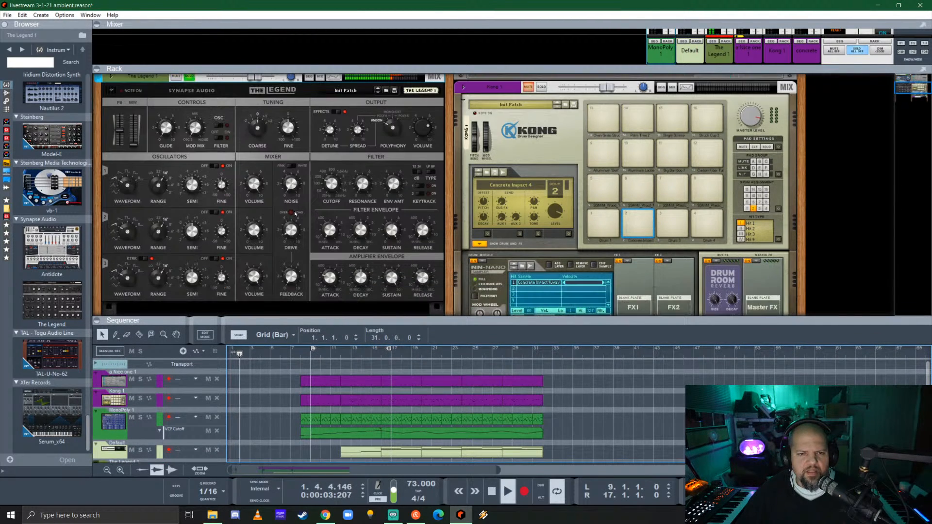
left_click(540, 353, "alt")
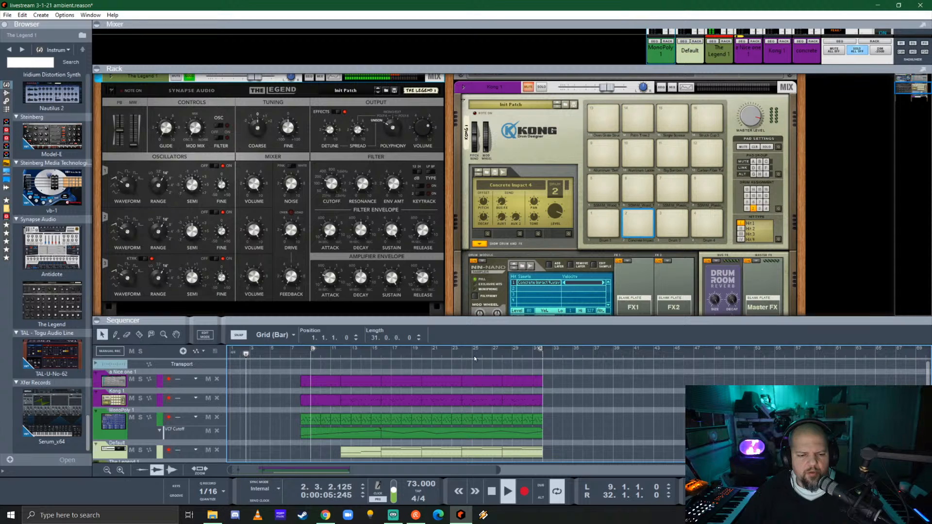
left_click(232, 352, "ctrl")
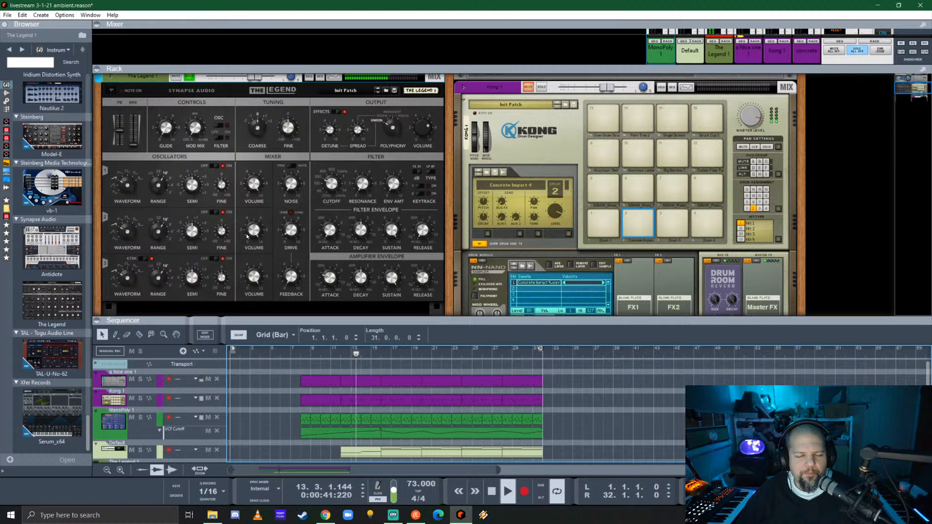
- Unfold The Legend's mix channel and show its insert effects area
scroll(308, 245, "up", 3)
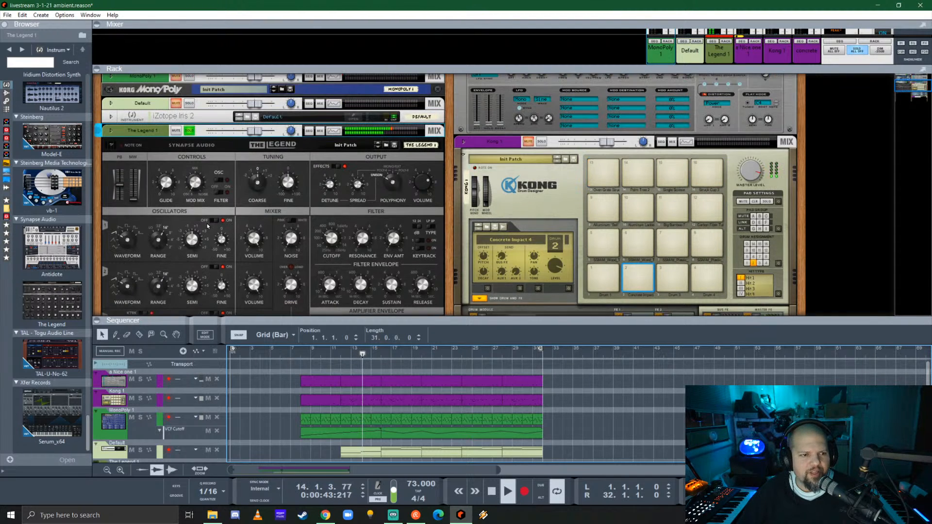
left_click(111, 158)
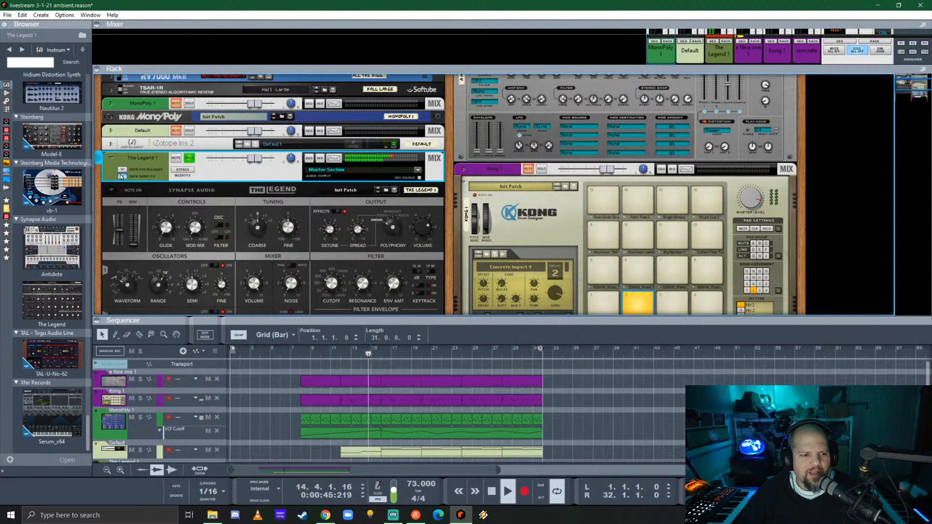
left_click(122, 176)
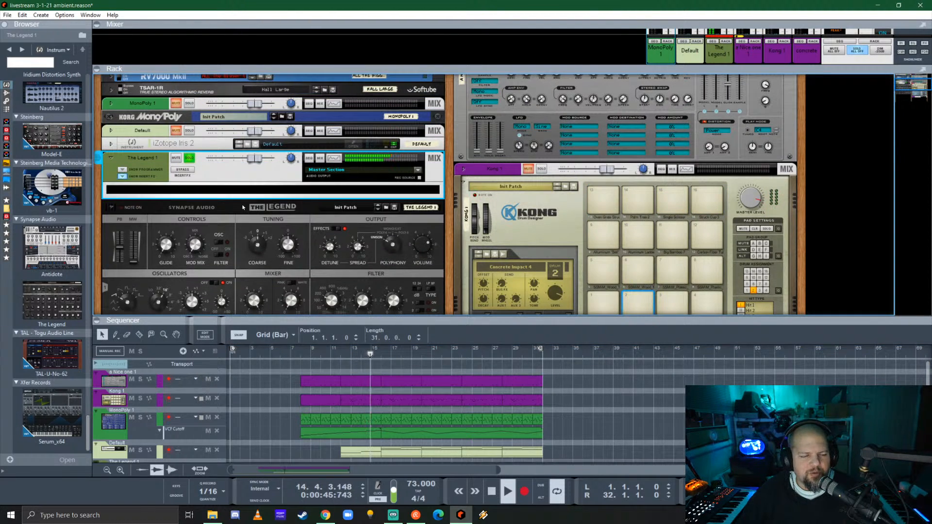
- Browse the favourite reverb and delay devices for an effect to insert on The Legend
left_click(6, 253)
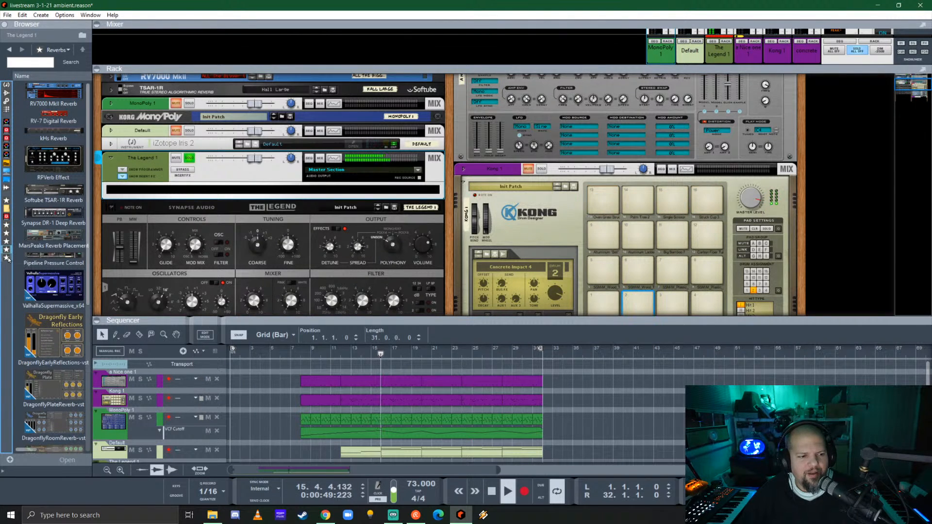
left_click(8, 258)
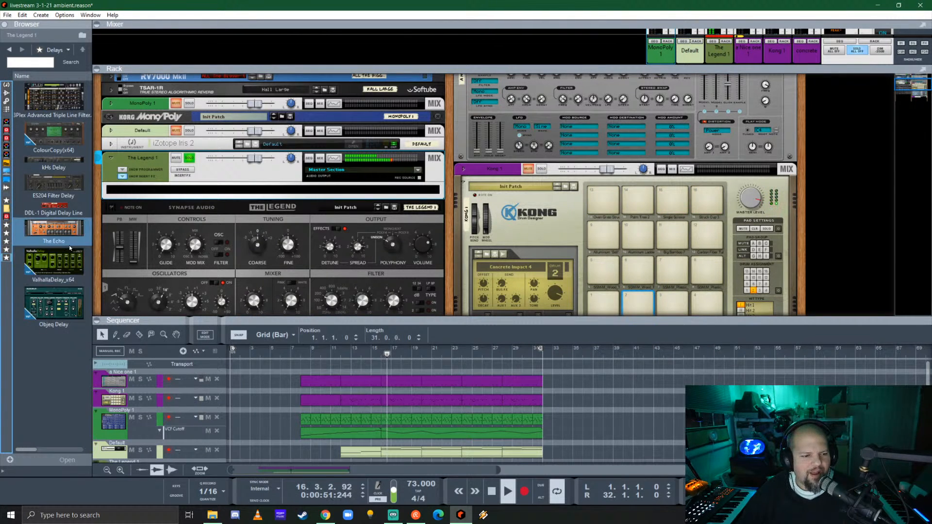
left_click(6, 250)
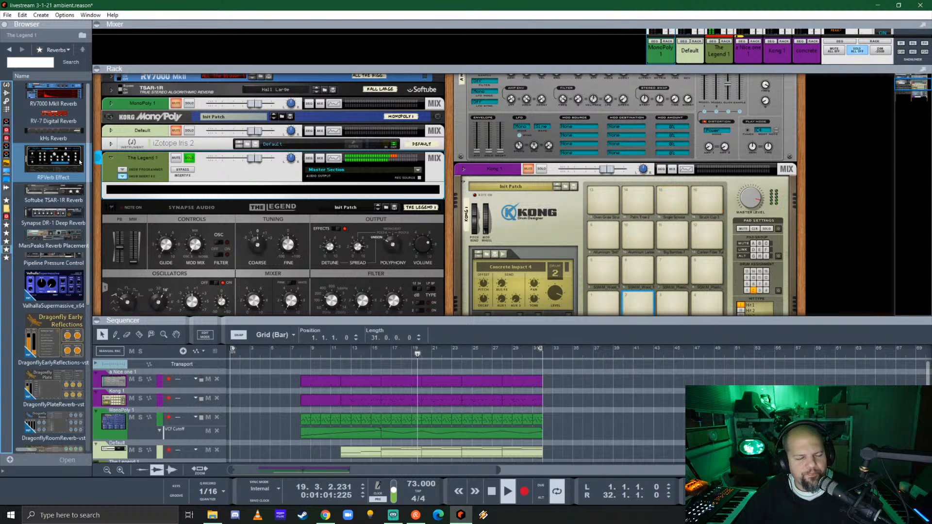
left_click(7, 257)
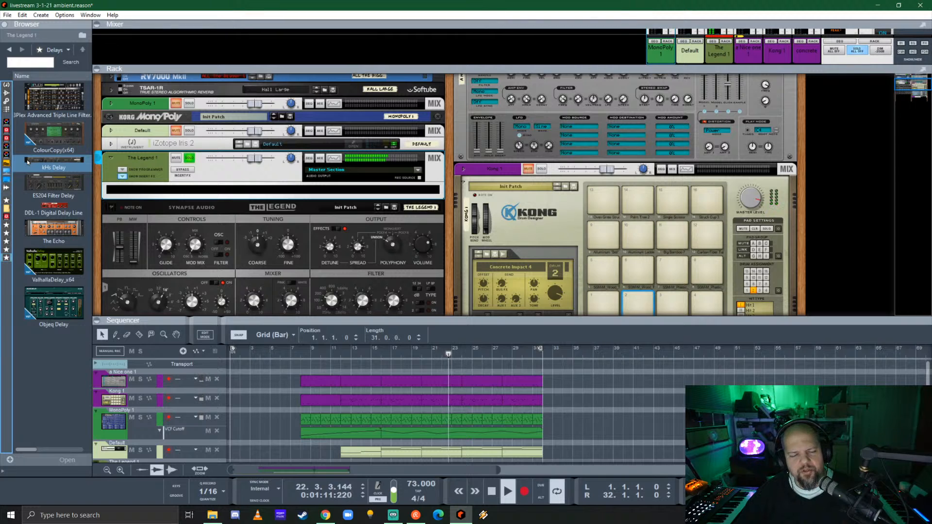
- Inspect The Legend's output cables on the rear of the rack, reduce the cable clutter and select The Legend
key("Tab")
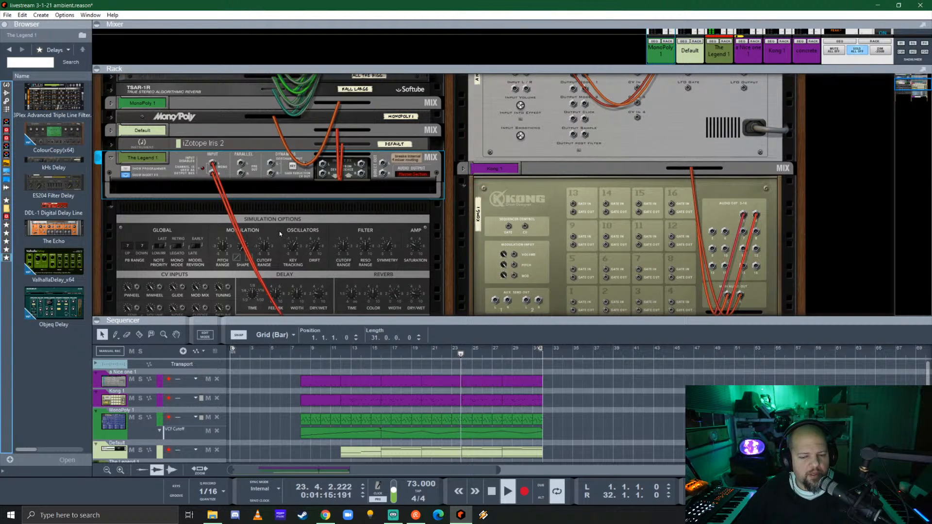
scroll(276, 223, "down", 3)
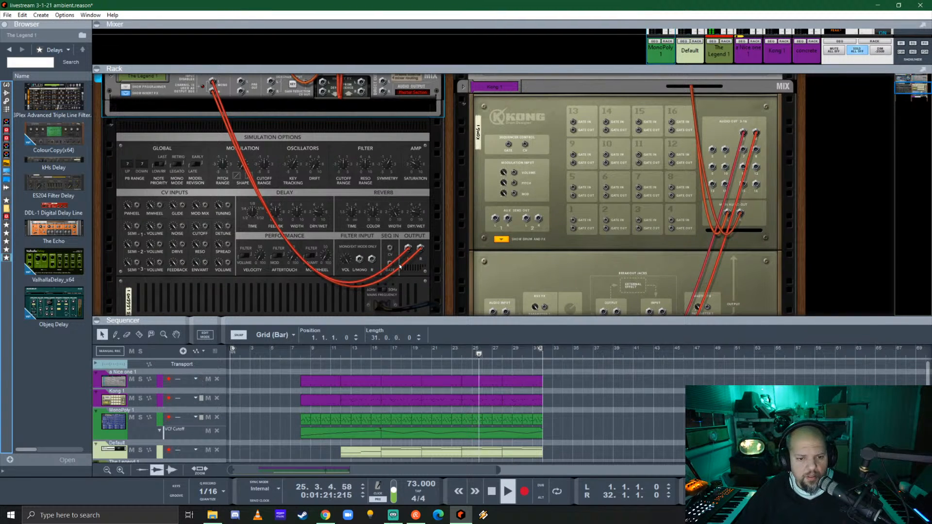
key("l")
key("k")
left_click(379, 240)
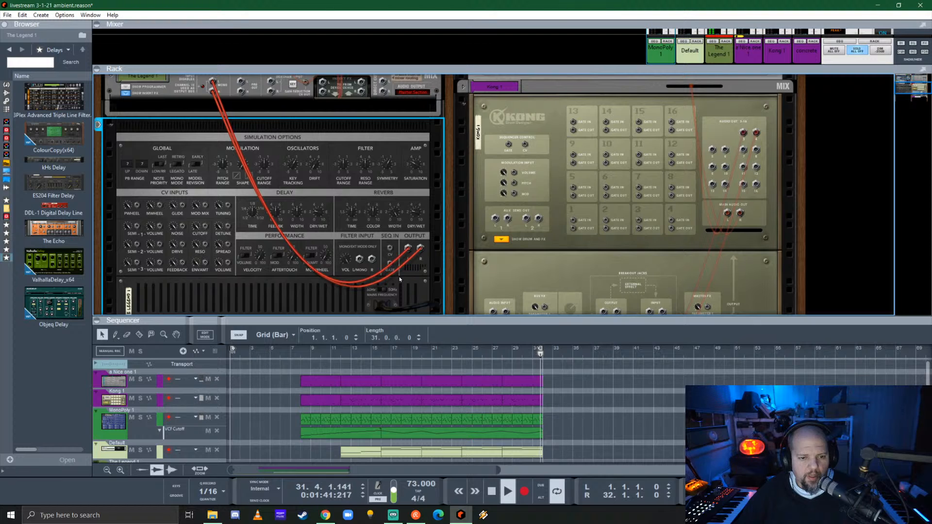
key("Tab")
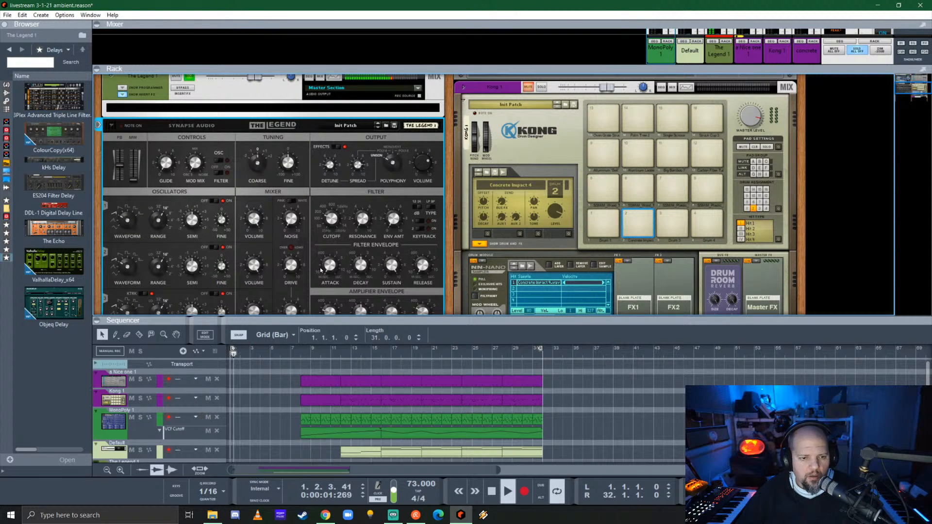
key("Tab")
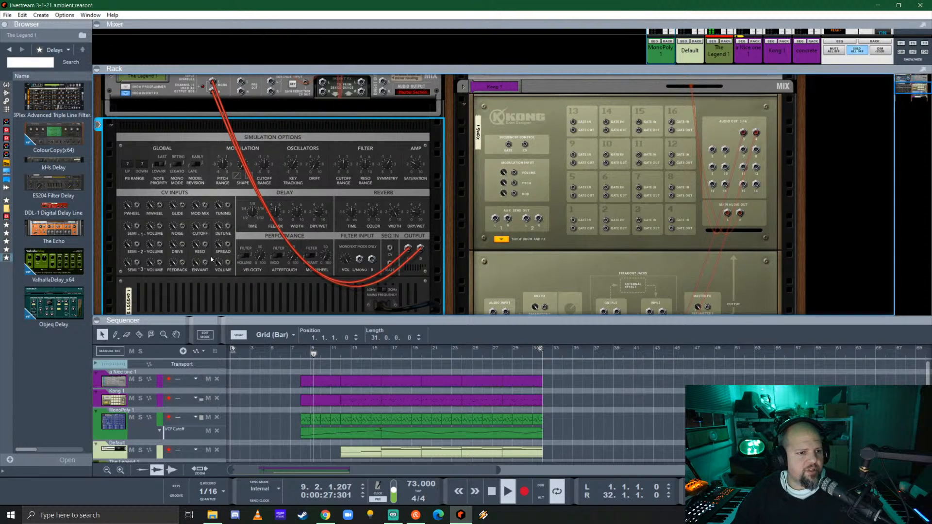
- List the effect devices and then the utility devices in the browser, and return the stopped playback position to bar 1
left_click(6, 94)
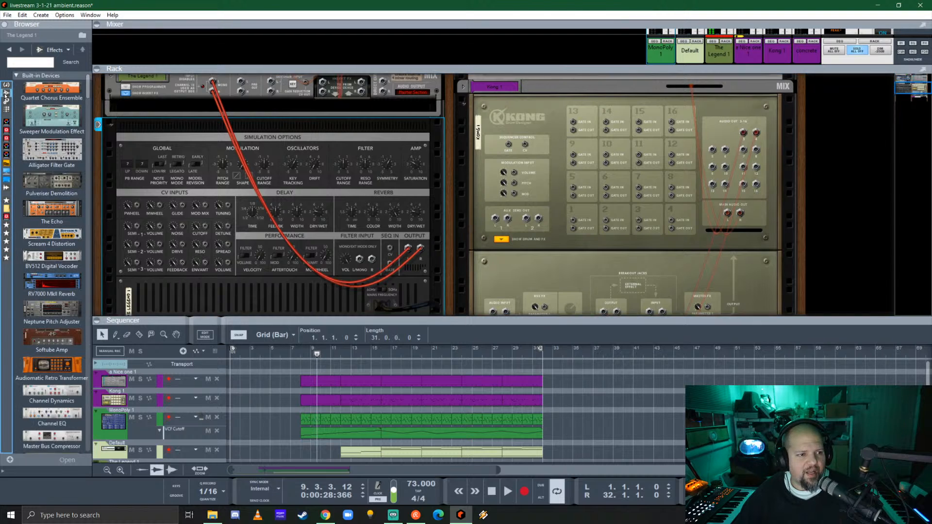
left_click(7, 101)
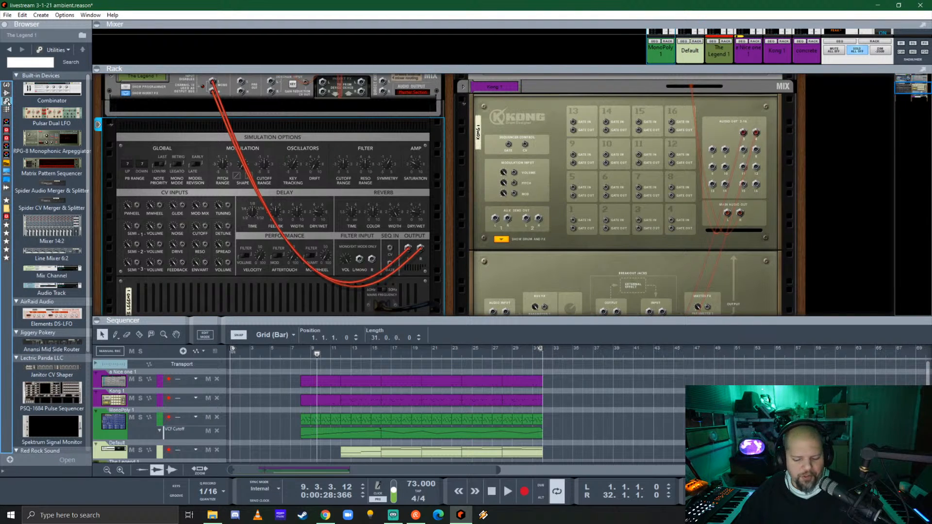
key("space")
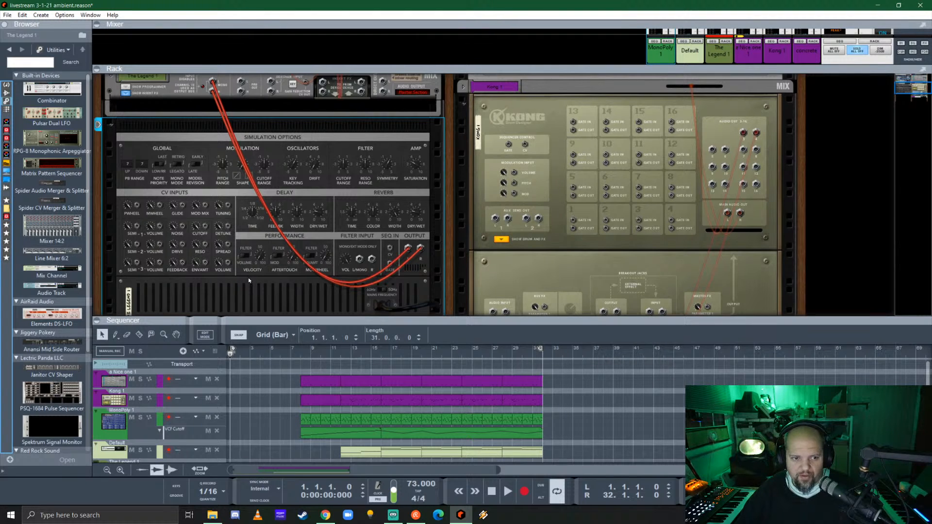
- Show the programmer of The Legend's mix channel, examine its front and rear, and hide it again
scroll(254, 255, "down", 3)
scroll(255, 256, "up", 2)
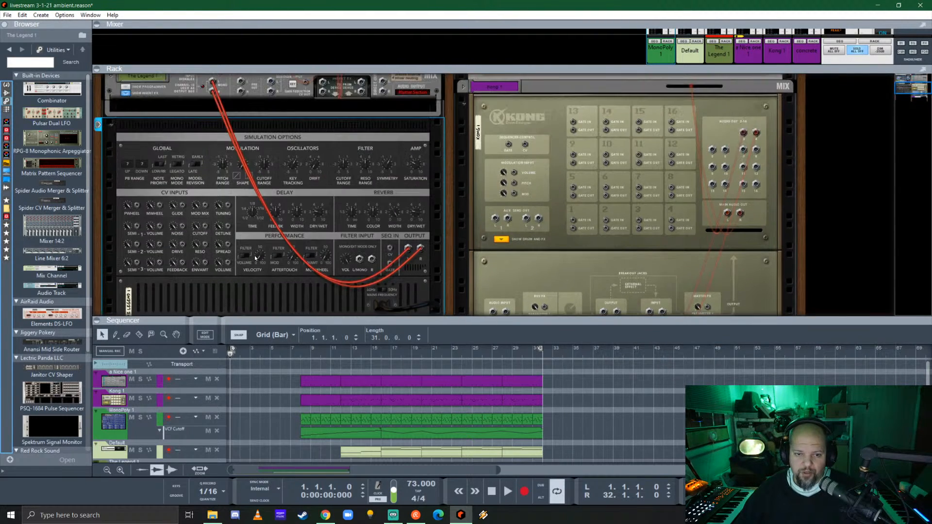
key("Tab")
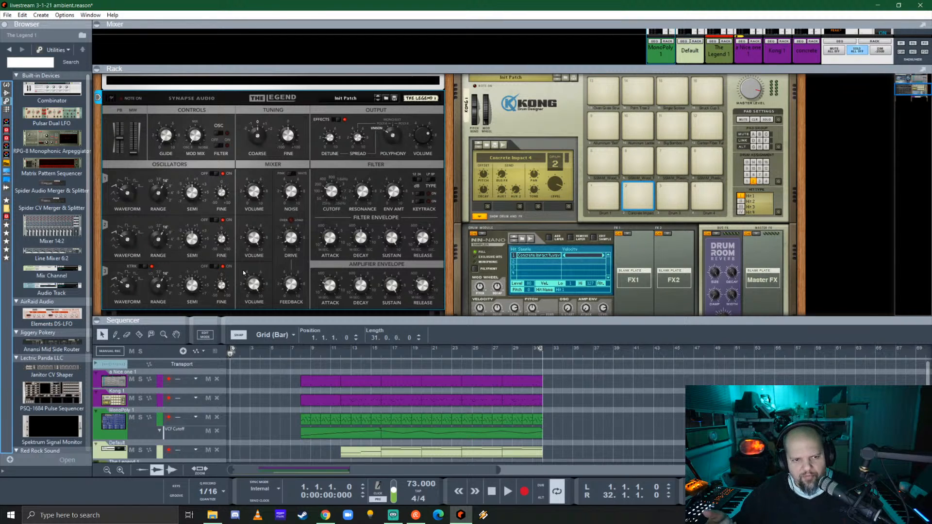
scroll(244, 273, "up", 3)
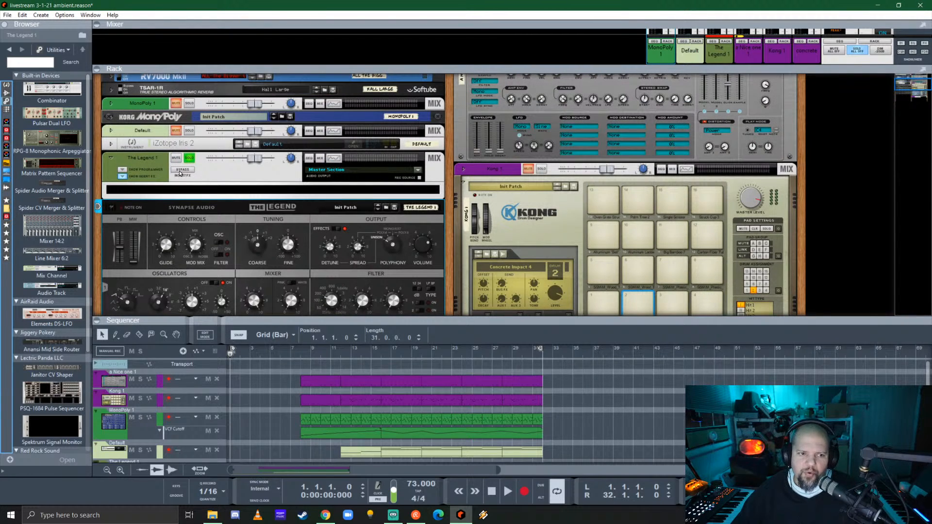
left_click(137, 175)
key("Tab")
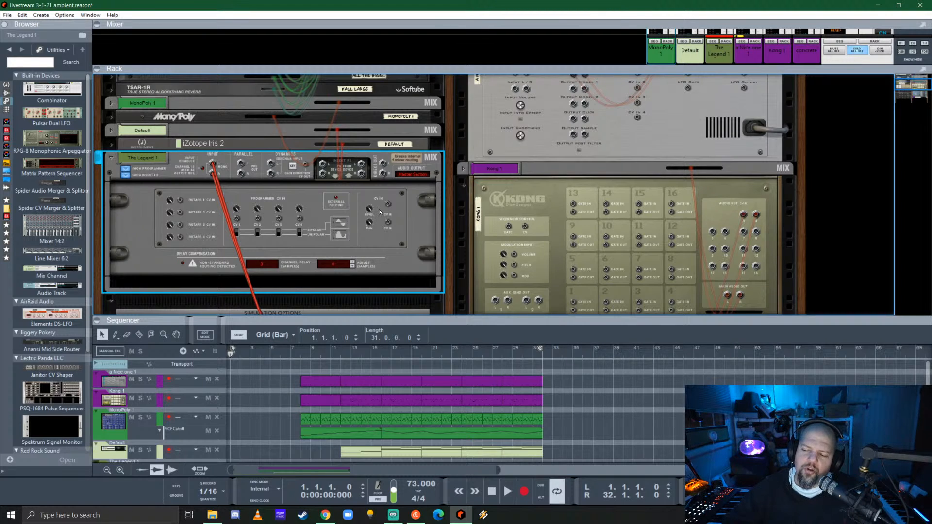
key("Tab")
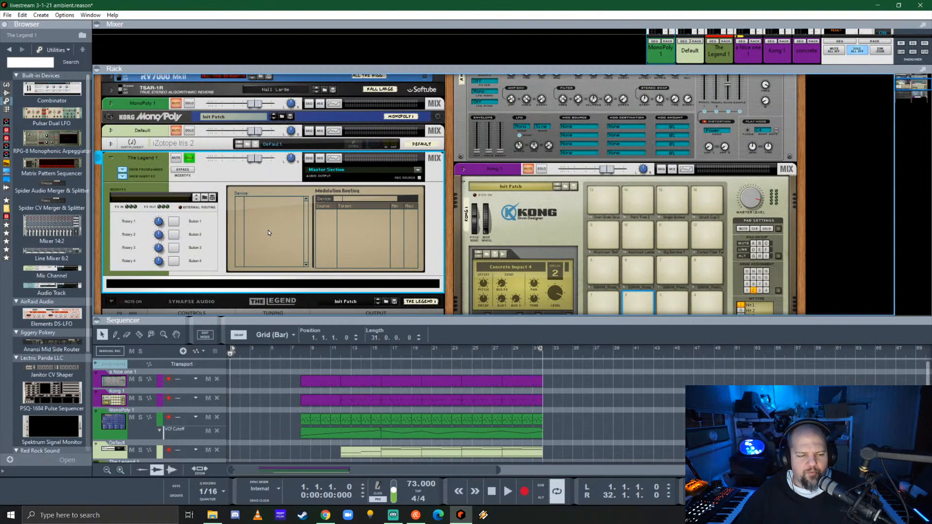
left_click(122, 171)
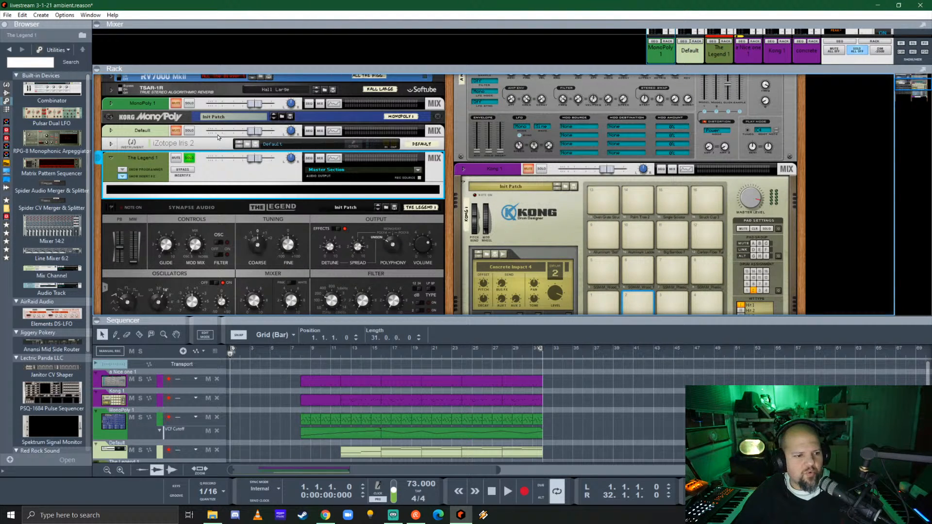
- Add a Line Mixer 6:2 to The Legend's insert effects and move The Legend's left and right cables to the mixer's first channel inputs
mouse_move(52, 252)
left_mouse_down()
mouse_move(271, 204)
mouse_move(268, 183)
left_mouse_up()
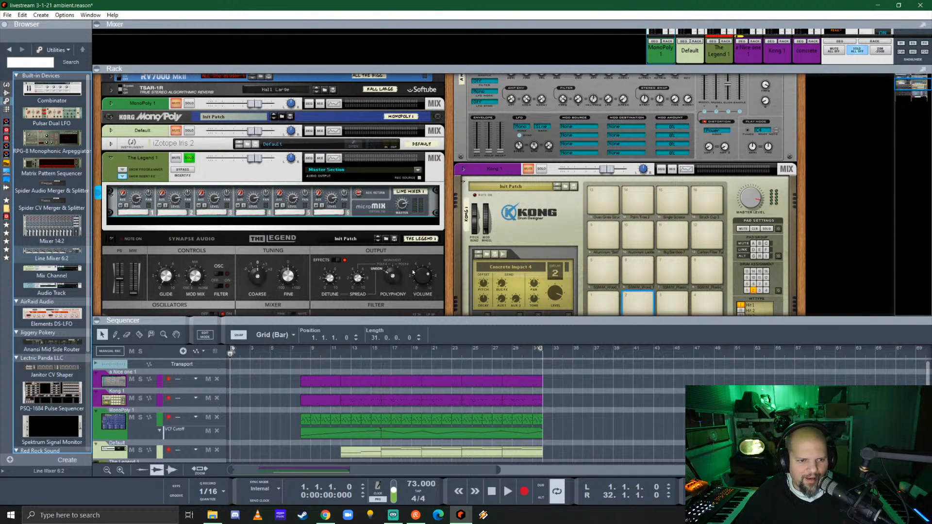
key("Tab")
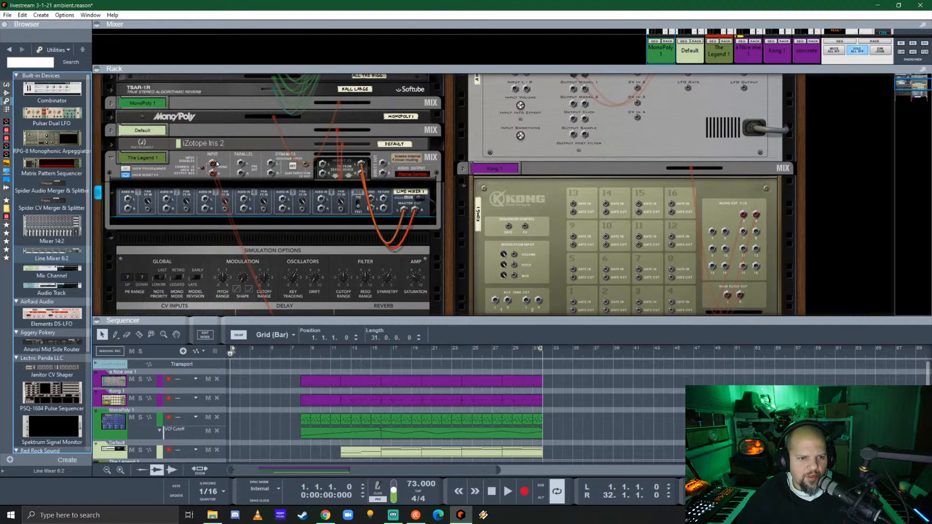
left_click_drag(212, 164, 128, 200)
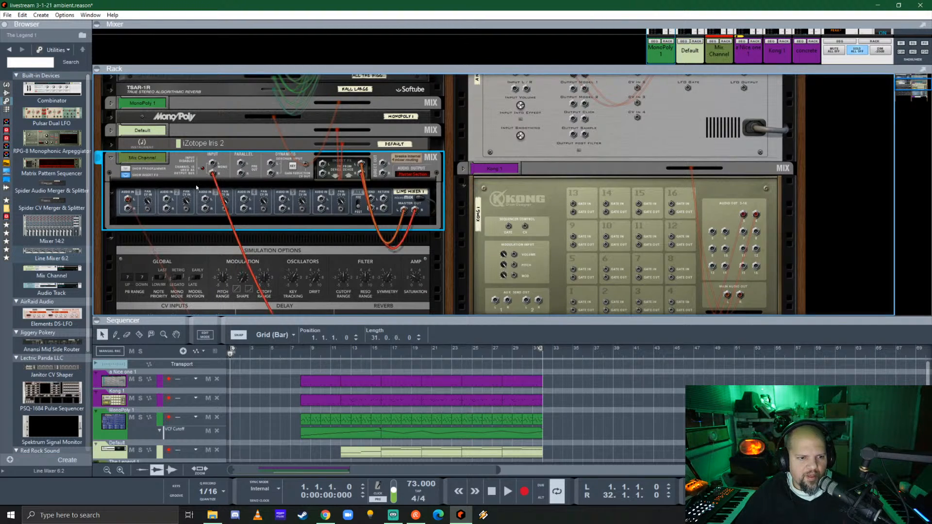
left_click_drag(212, 174, 128, 208)
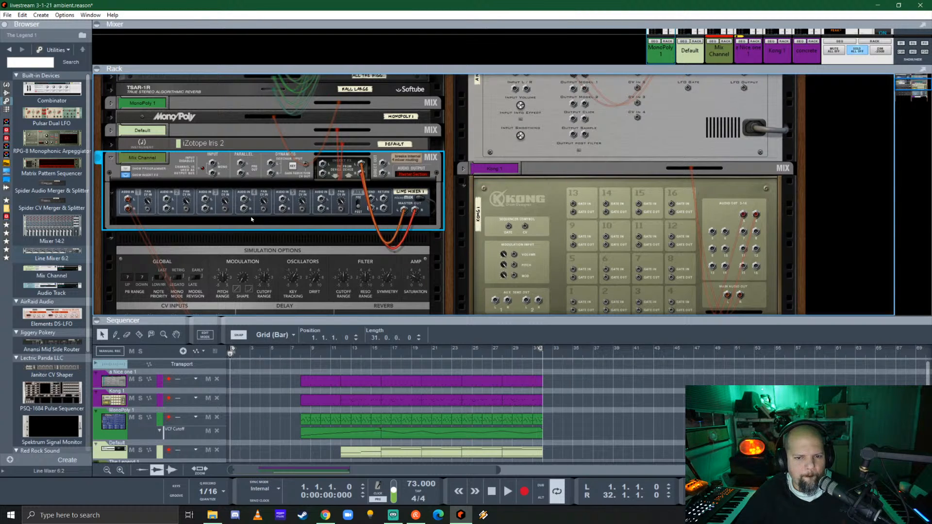
- Add ValhallaSupermassive_x64 below the line mixer and route the mixer's master output into its audio inputs
left_click(6, 250)
left_click_drag(59, 284, 247, 219)
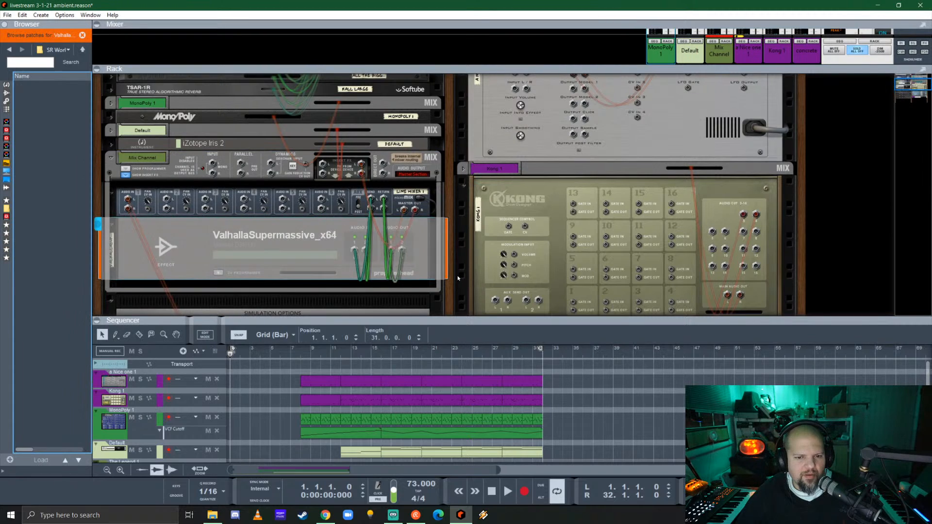
left_click_drag(383, 199, 391, 256)
left_click_drag(416, 211, 355, 251)
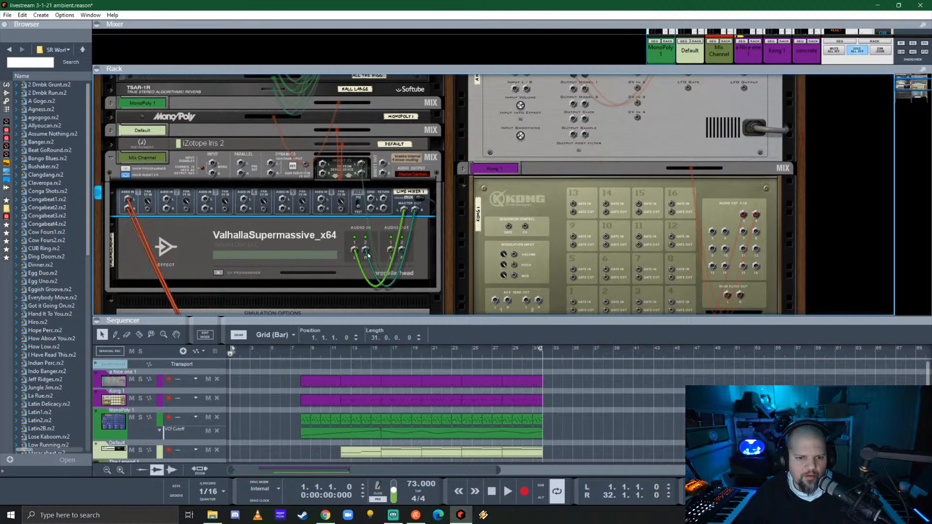
key("Tab")
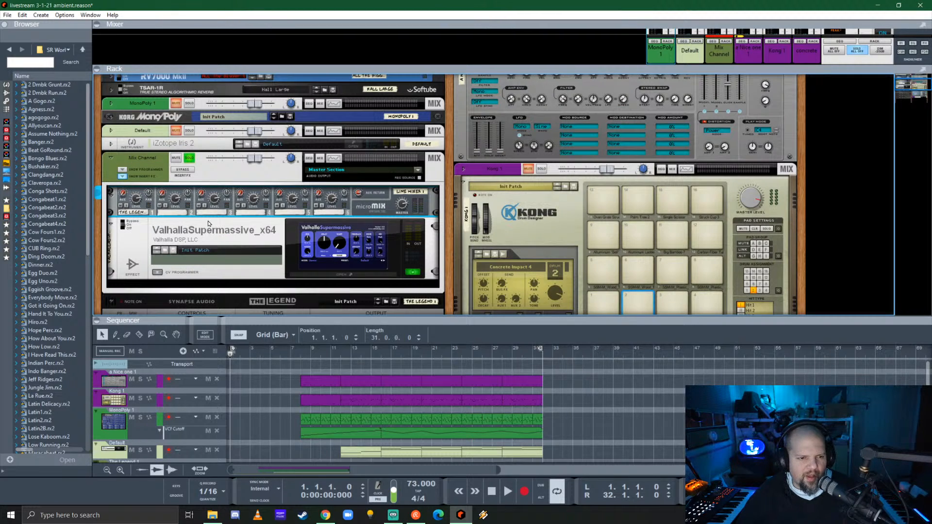
- Add a Pulsar Dual LFO above the mix channel and connect an LFO 1 output to the line mixer's first pan CV input
key("Tab")
left_click(6, 101)
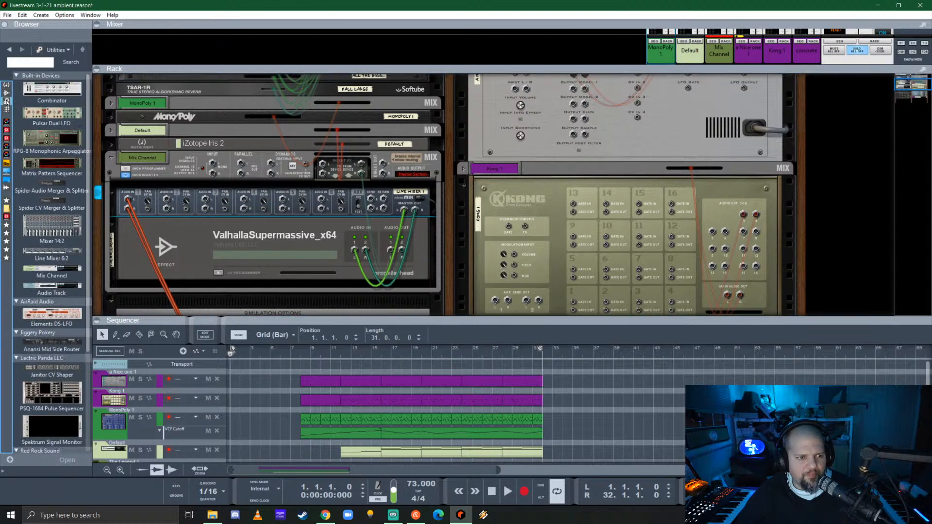
left_click_drag(52, 115, 217, 165)
left_click_drag(148, 190, 146, 223)
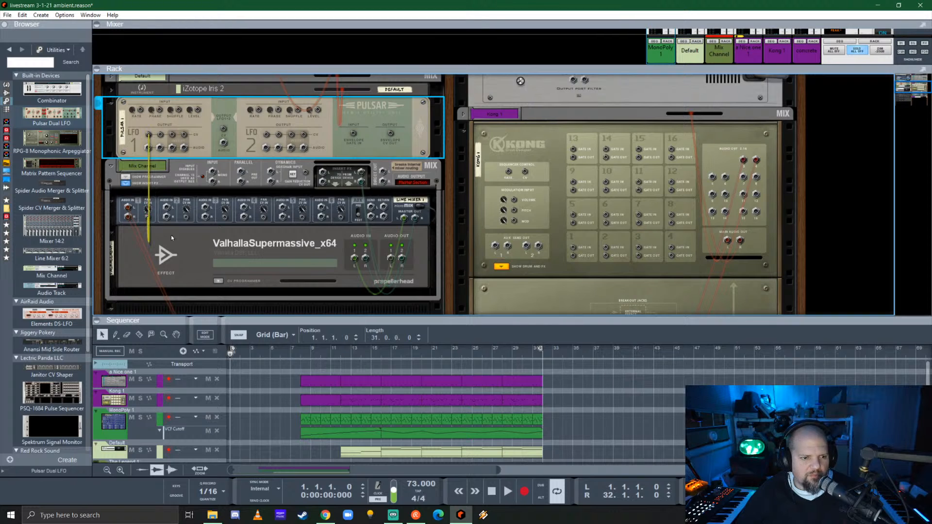
key("Tab")
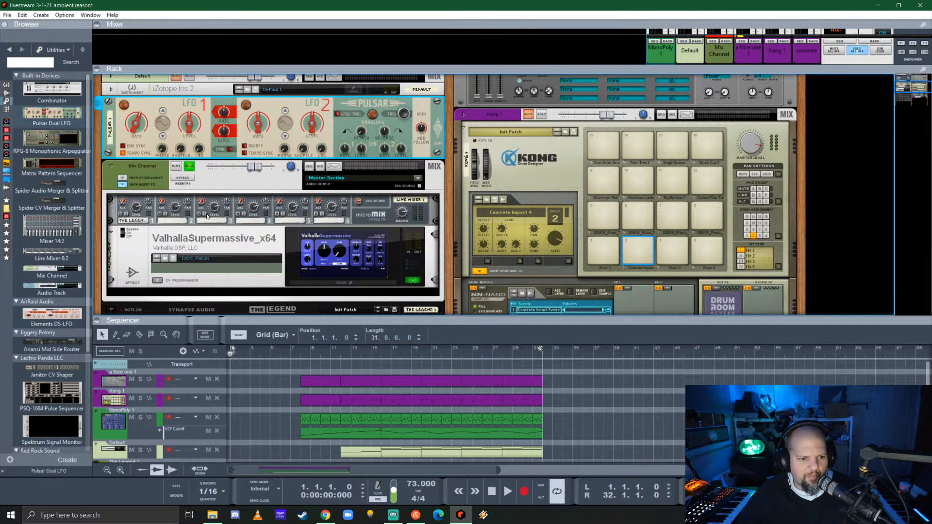
- Play from bar 1 while adjusting the Pulsar's LFO 1 level and setting its free rate to 0.23 Hz
left_click(128, 231)
key("space")
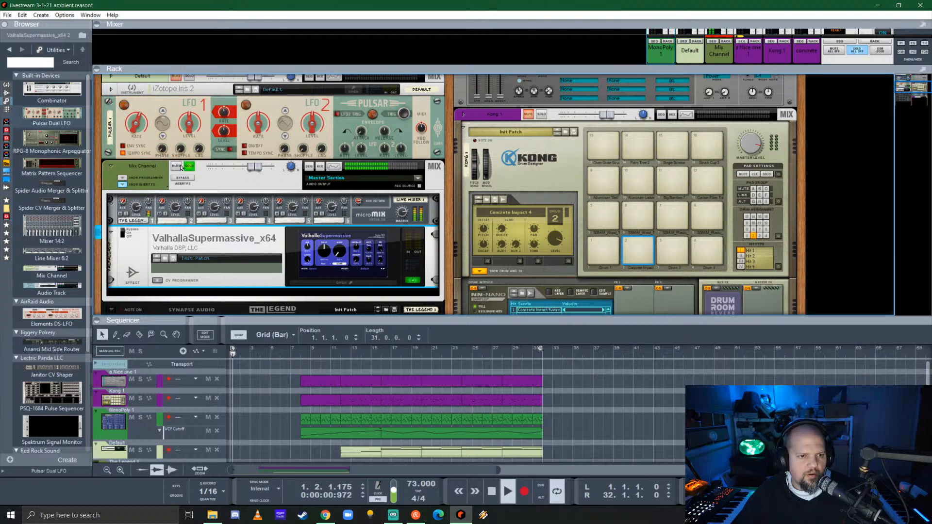
left_click(130, 148)
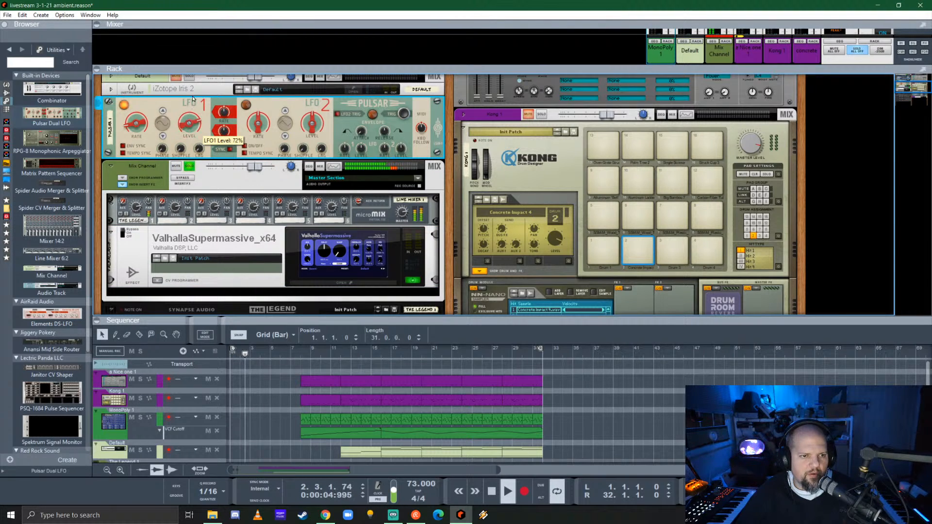
left_click_drag(193, 99, 194, 71)
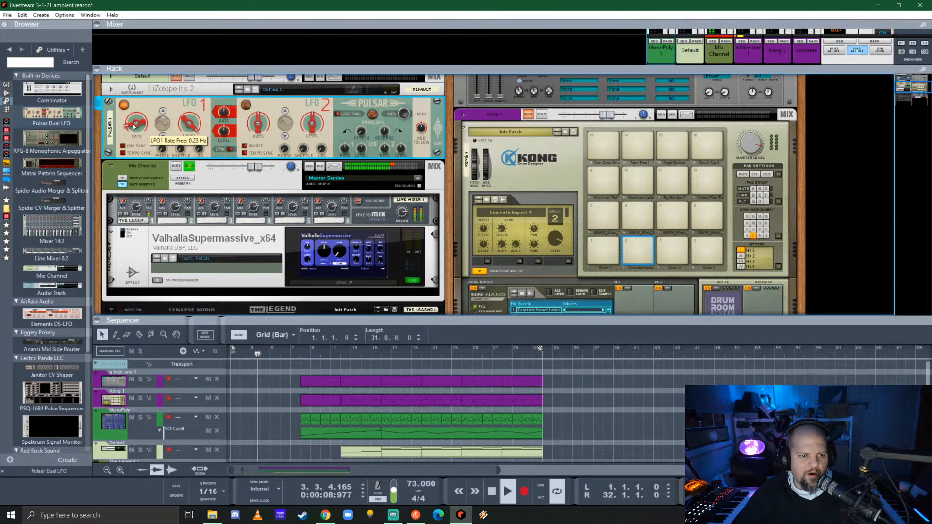
left_click_drag(190, 126, 189, 139)
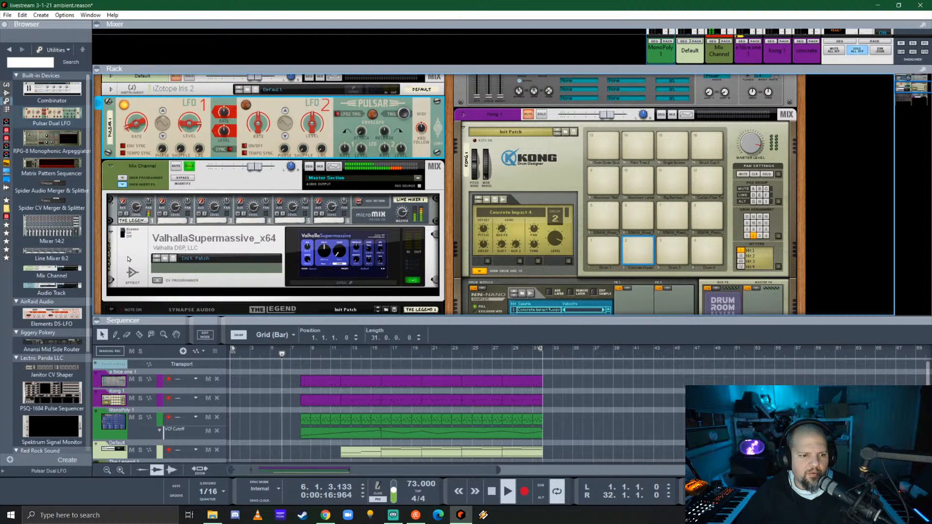
- Load the HydraHarp preset from ValhallaSupermassive's large reverbs while the track plays, keeping the plugin window open until the preset is set
left_click(377, 261)
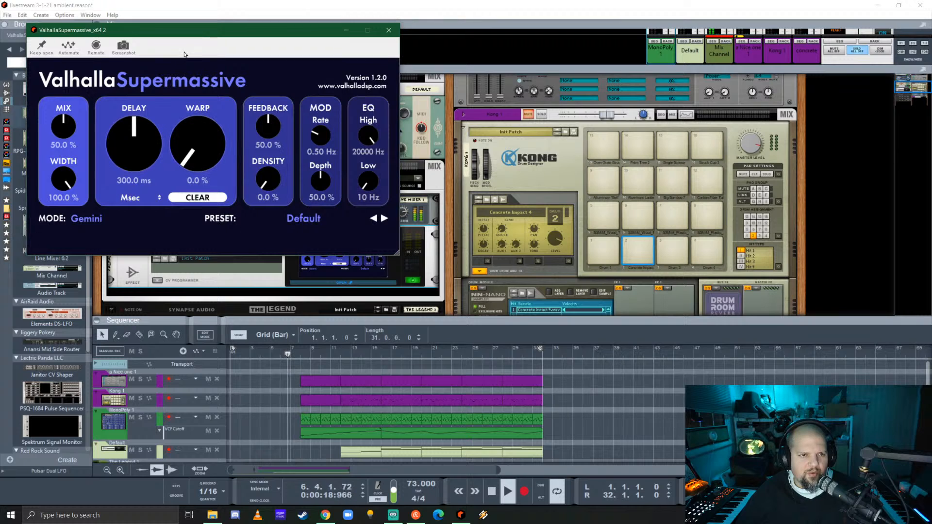
left_click_drag(188, 33, 459, 106)
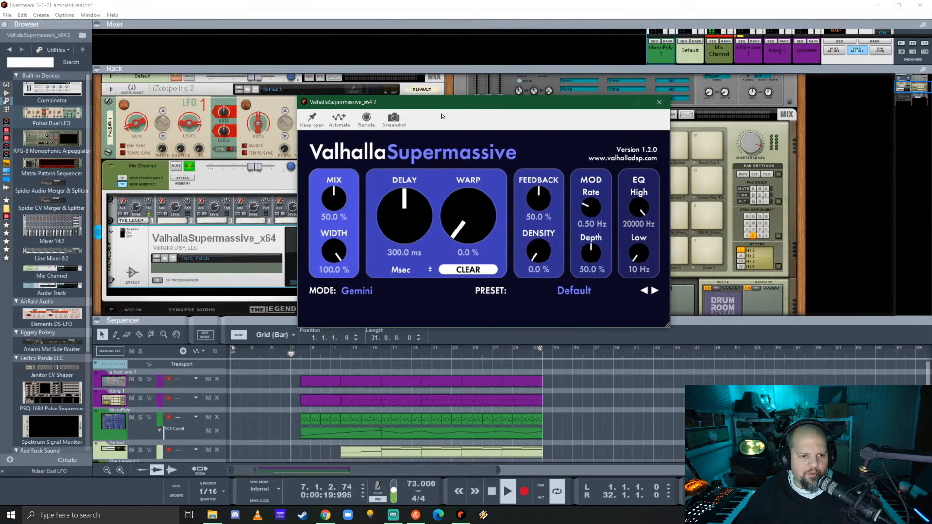
left_click(319, 124)
left_click(125, 232)
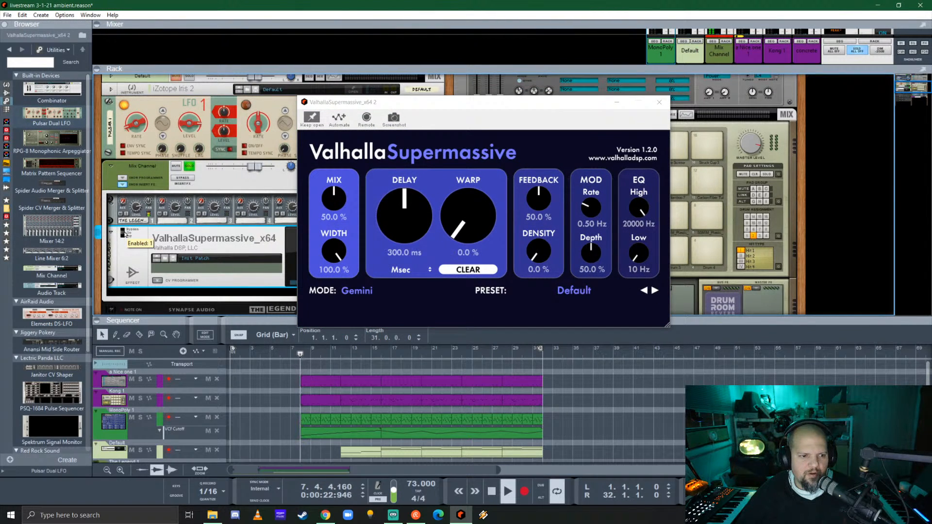
mouse_move(456, 196)
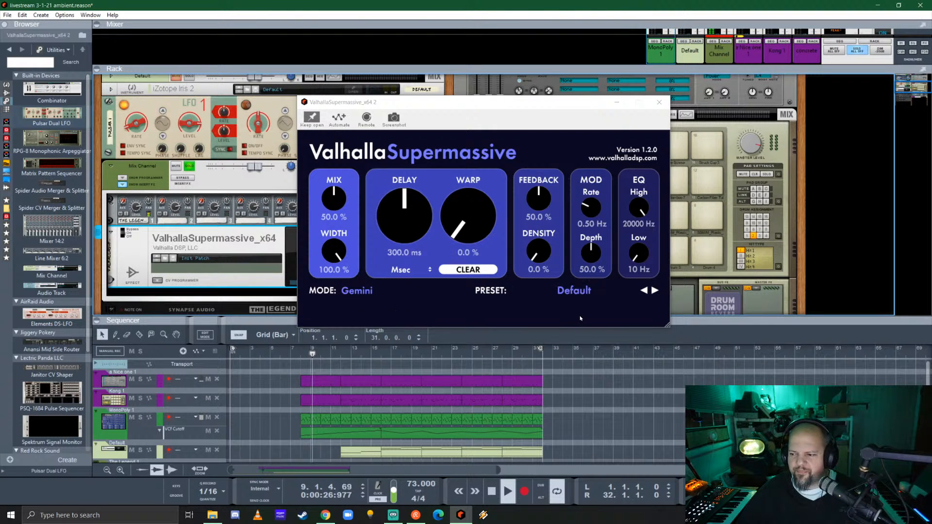
left_click(571, 290)
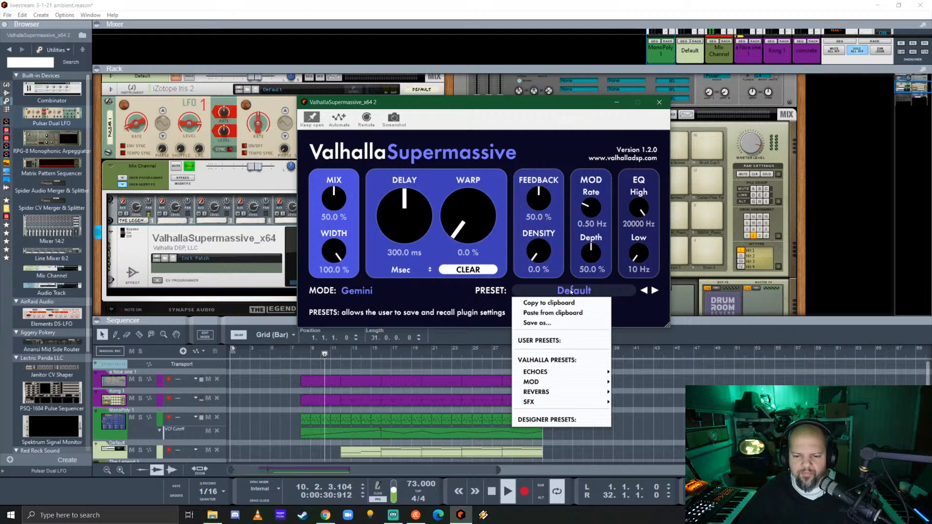
mouse_move(565, 391)
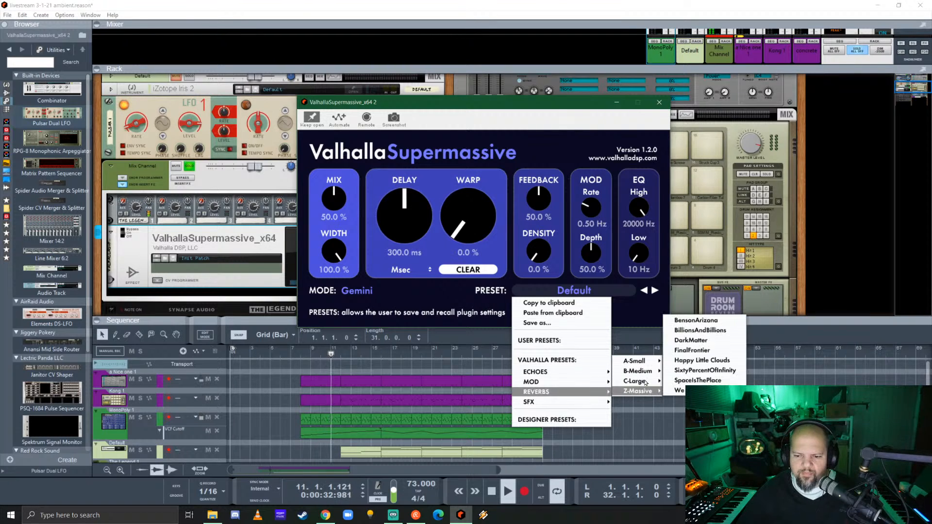
mouse_move(646, 384)
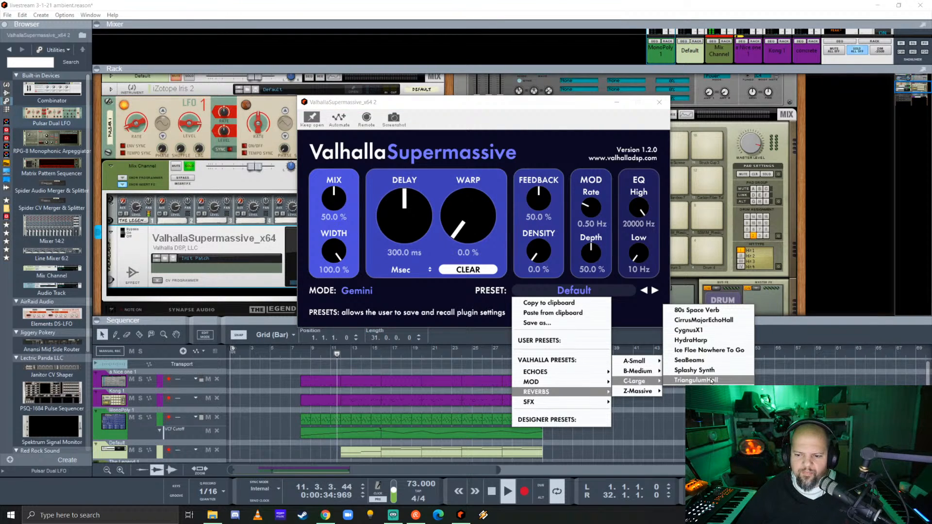
left_click(712, 343)
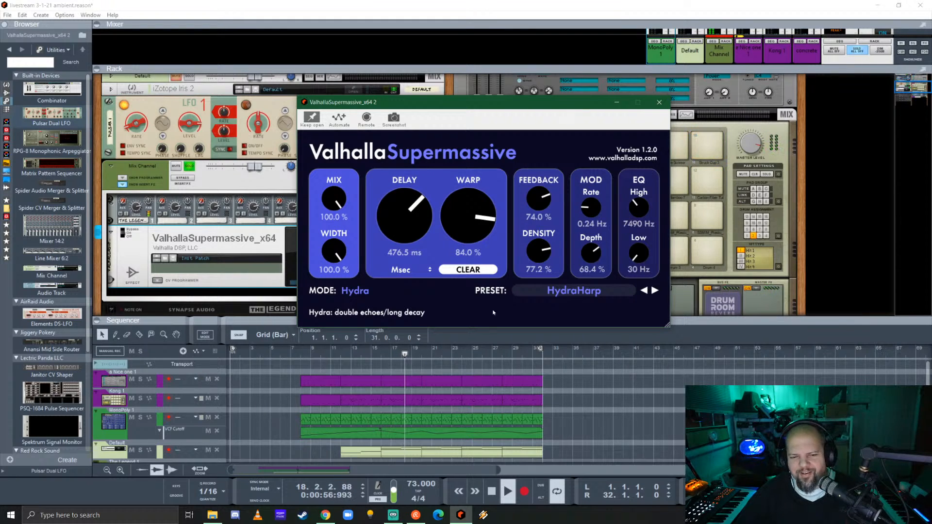
left_click(659, 102)
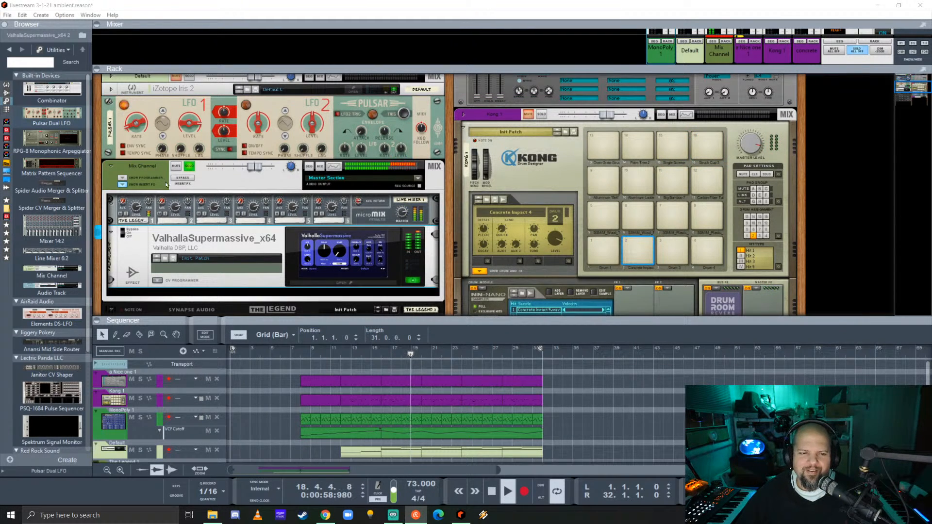
- Lower The Legend's mix channel level slightly and collapse the channel's insert effects and The Legend device
left_click(255, 167)
left_click_drag(255, 166, 246, 169)
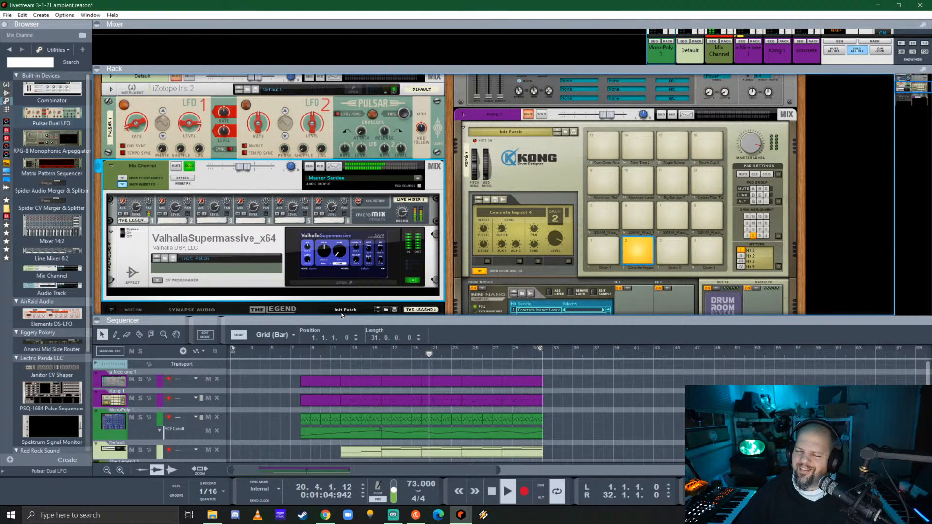
left_click(122, 185)
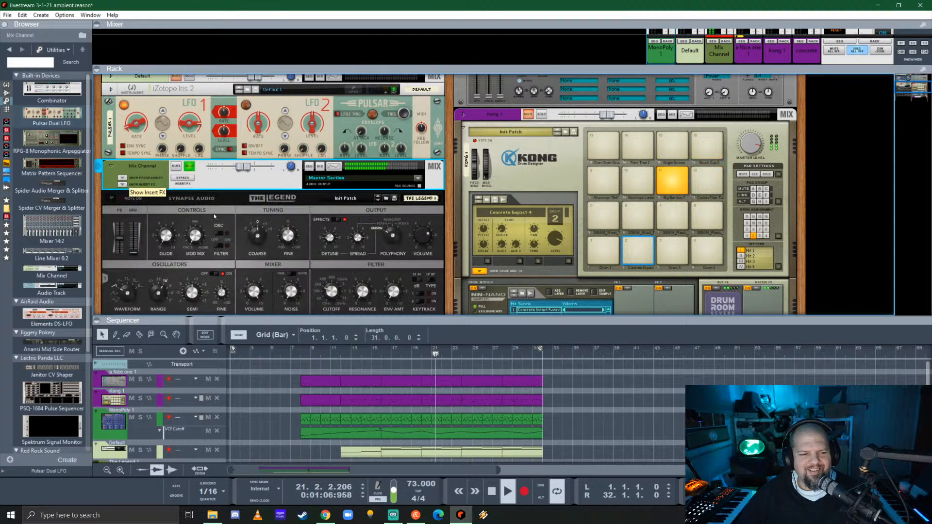
left_click(111, 198)
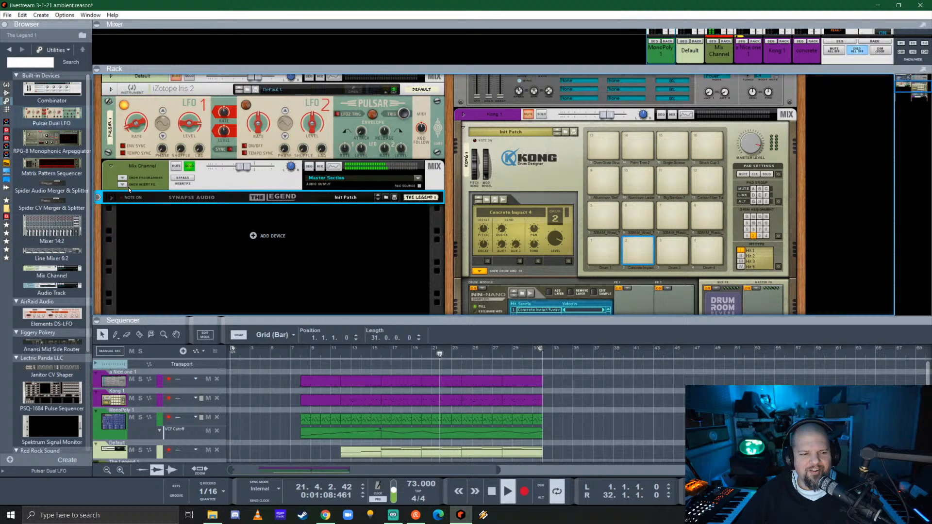
- Color The Legend's mix channel red, rename it "Bass drone" and fold the channel
left_click(150, 170)
right_click(150, 170)
mouse_move(210, 479)
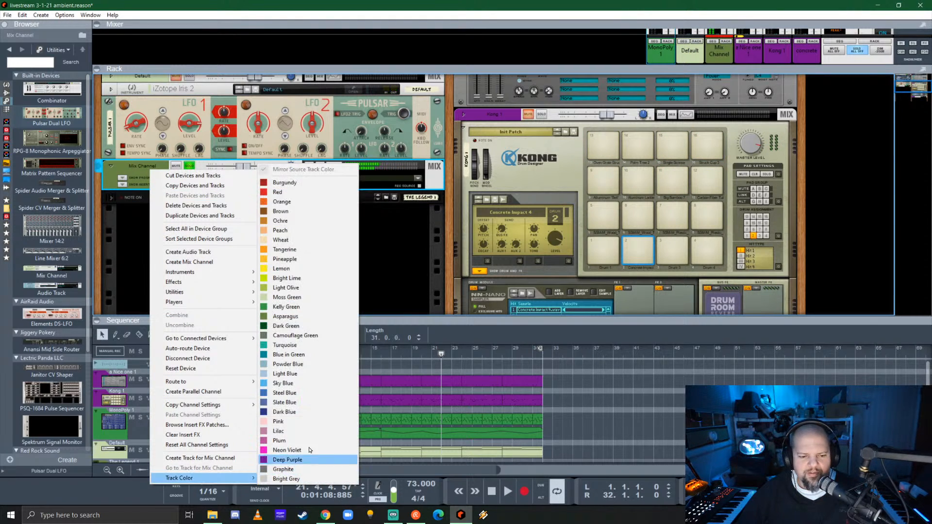
left_click(287, 123)
double_click(143, 166)
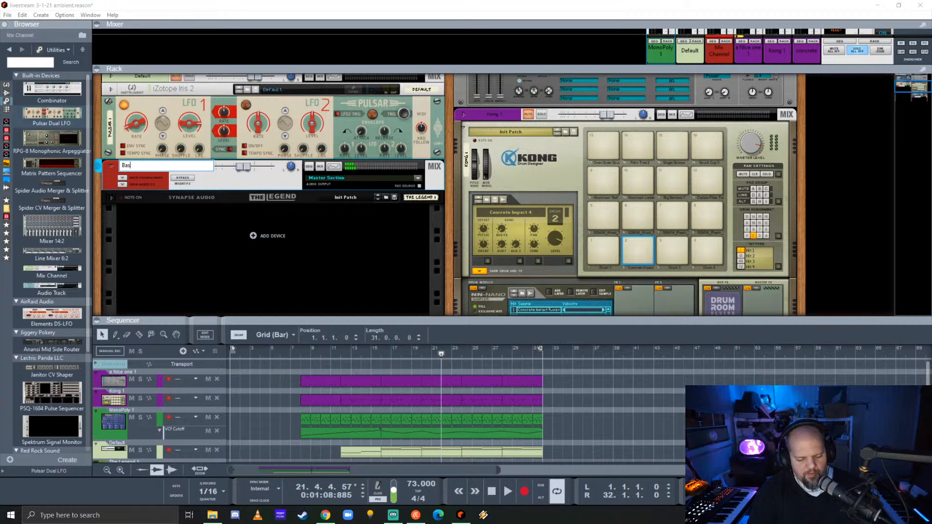
type("Bass drone")
key("Return")
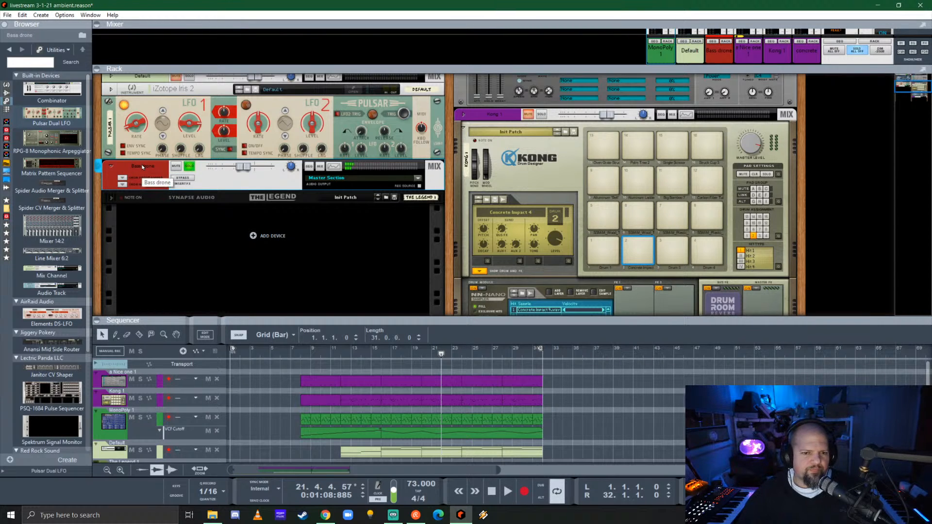
left_click(109, 166)
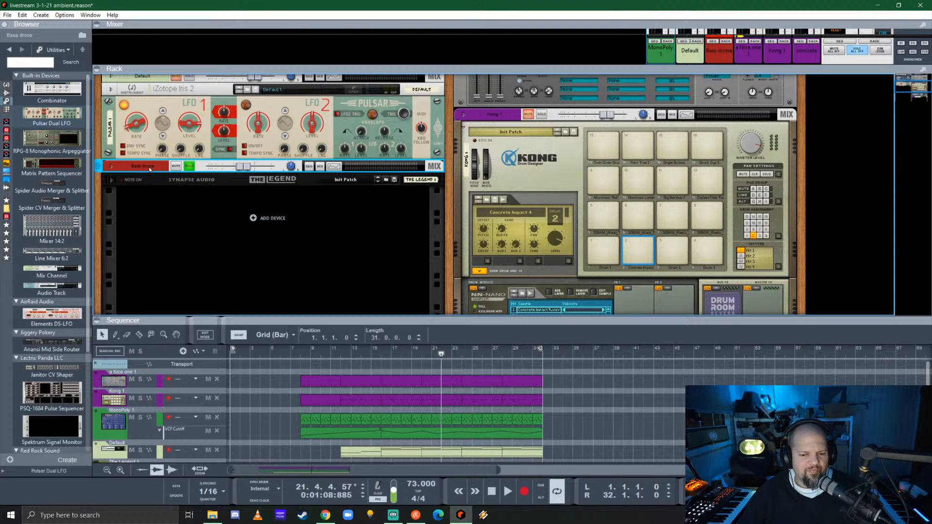
- Return the playhead to bar 1, enlarge the sequencer and set The Legend 1 track's color to red
left_click(231, 354)
left_click_drag(321, 320, 311, 265)
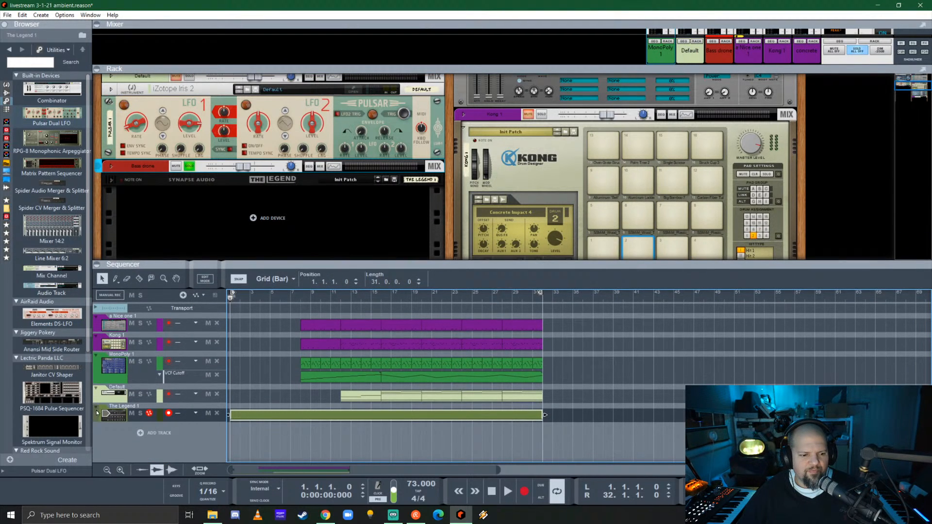
right_click(122, 416)
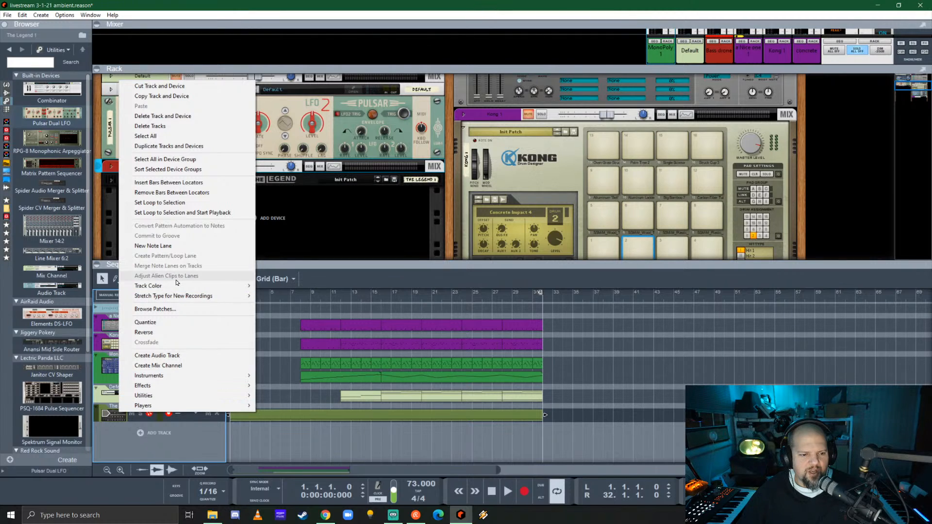
mouse_move(176, 286)
left_click(282, 290)
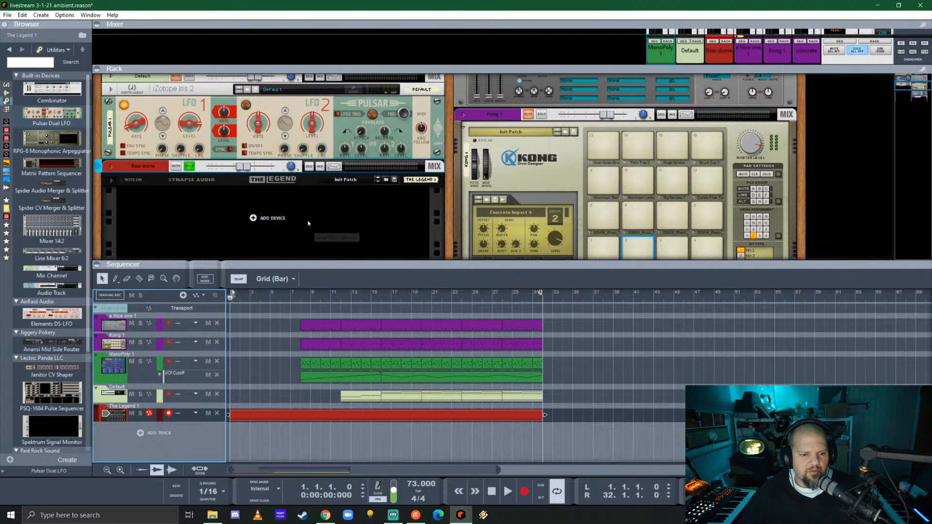
- Turn off solo on the Bass drone channel and lower the Default channel's level while playing from bar 1
scroll(184, 227, "up", 3)
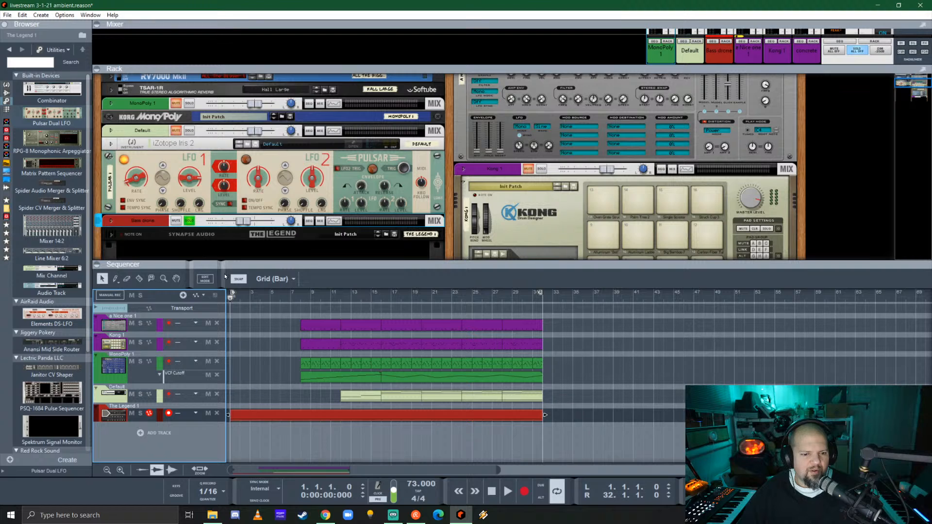
left_click(190, 224)
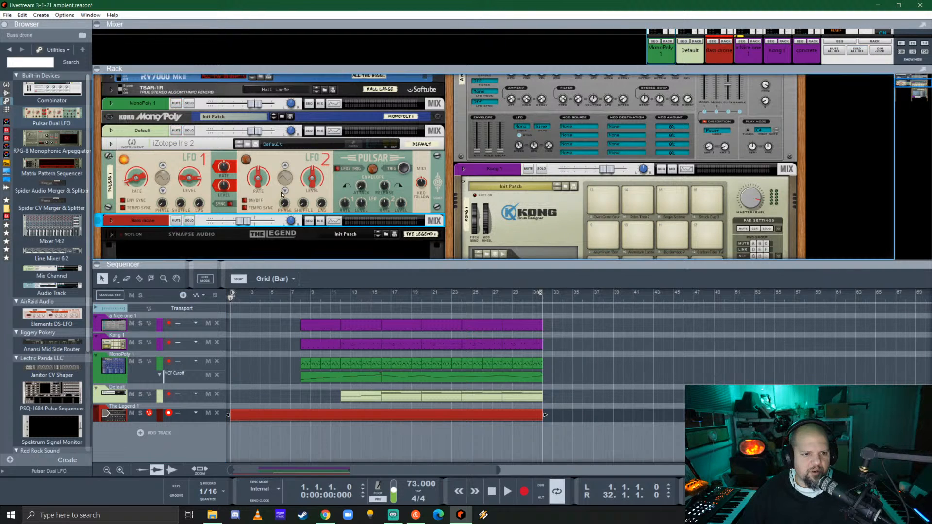
key("space")
left_click_drag(255, 131, 237, 138)
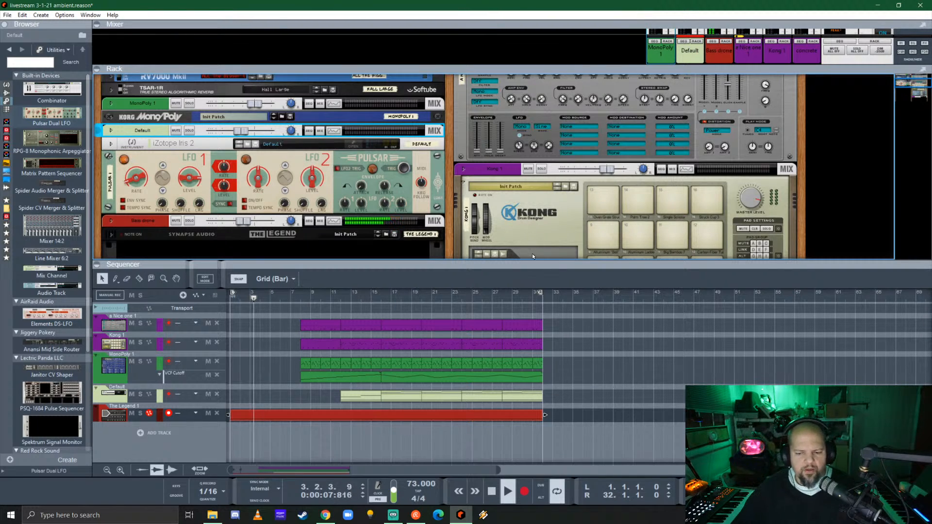
- Move all clips above The Legend 1 track three bars earlier so the first ones start at bar 5
left_click_drag(567, 402, 284, 324)
left_click(582, 330)
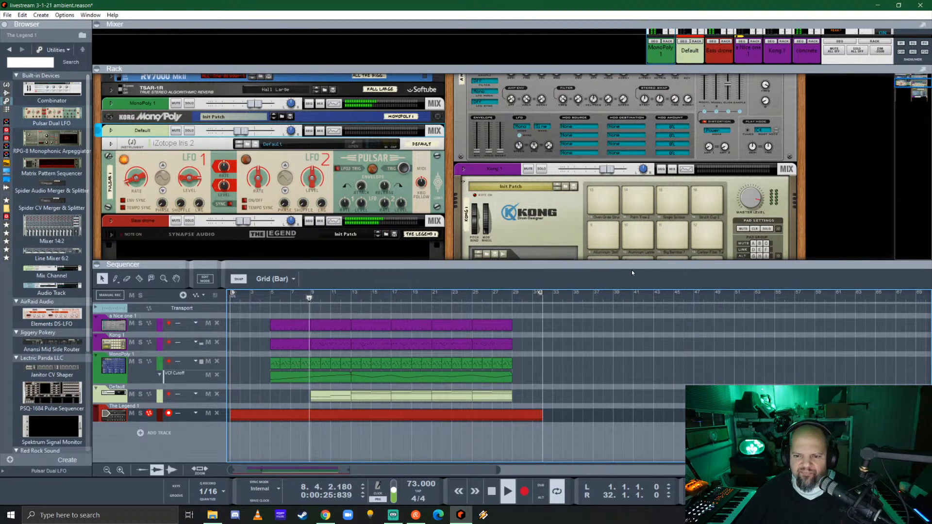
- Turn on the concrete channel's FX1 send in the mixer and enlarge the sequencer area again
left_click_drag(773, 69, 775, 293)
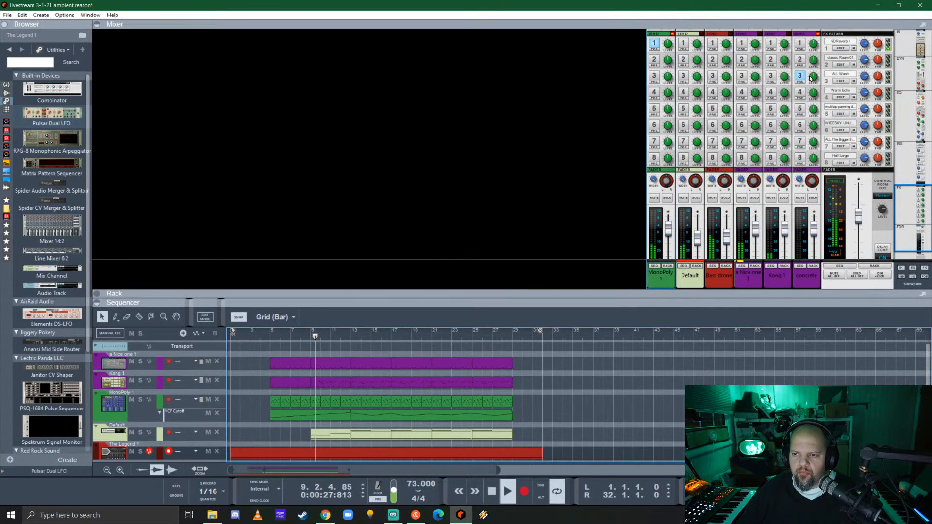
left_click(798, 68)
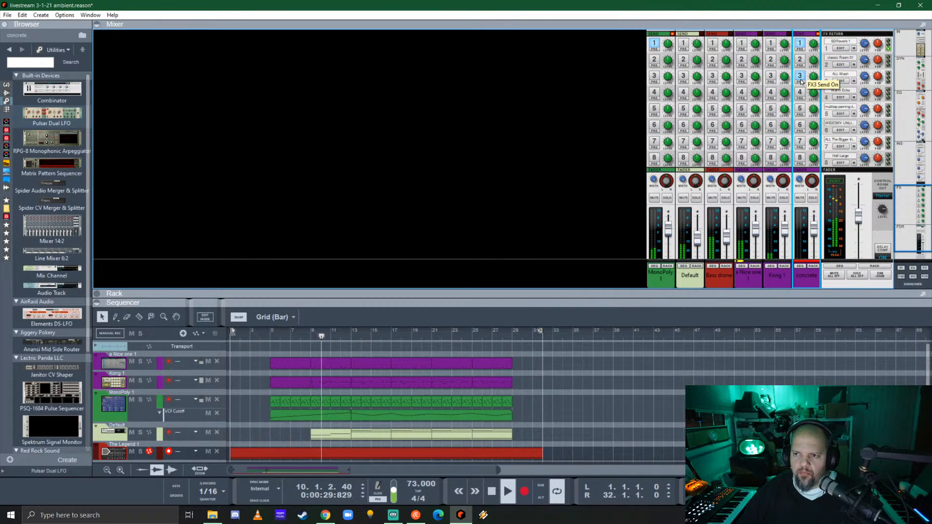
left_click_drag(668, 293, 668, 159)
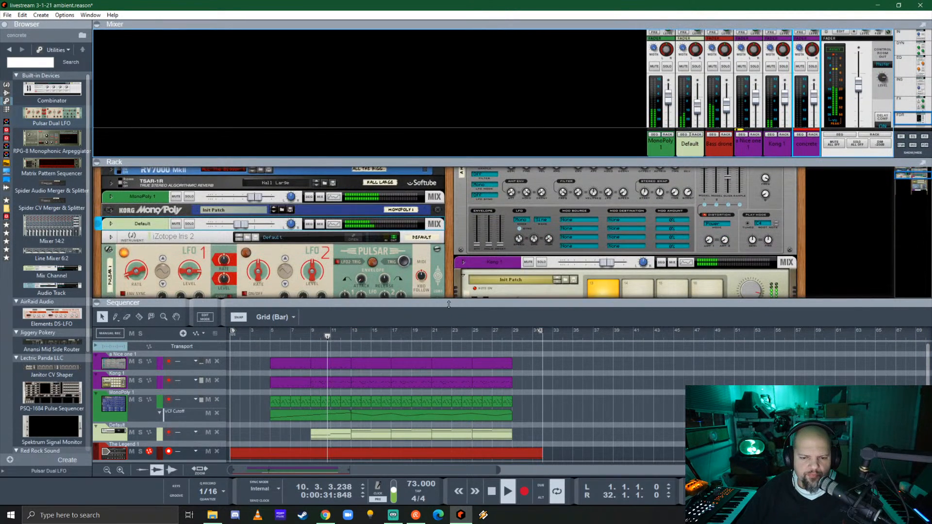
left_click_drag(505, 303, 476, 164)
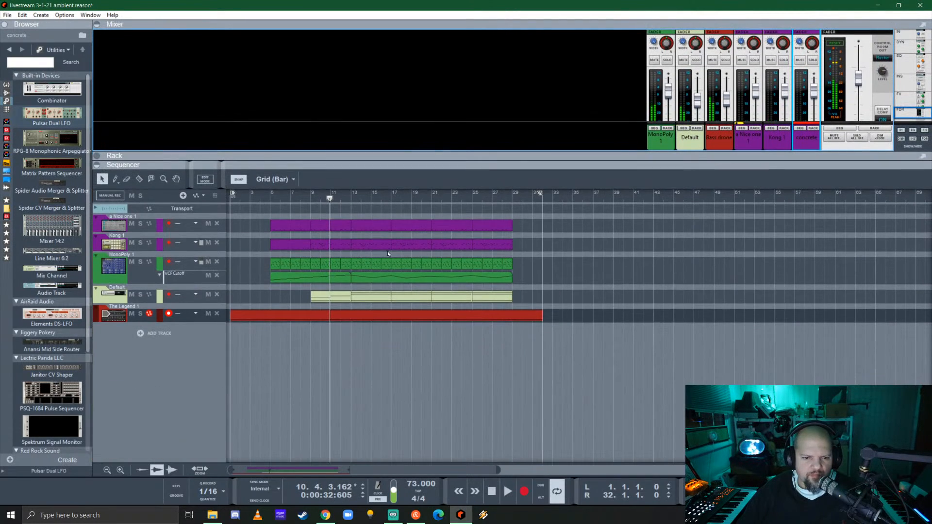
- Open the Kong 1 clip at bar 5 and delete every other Concrete Impact 4 note, starting with the first
double_click(291, 247)
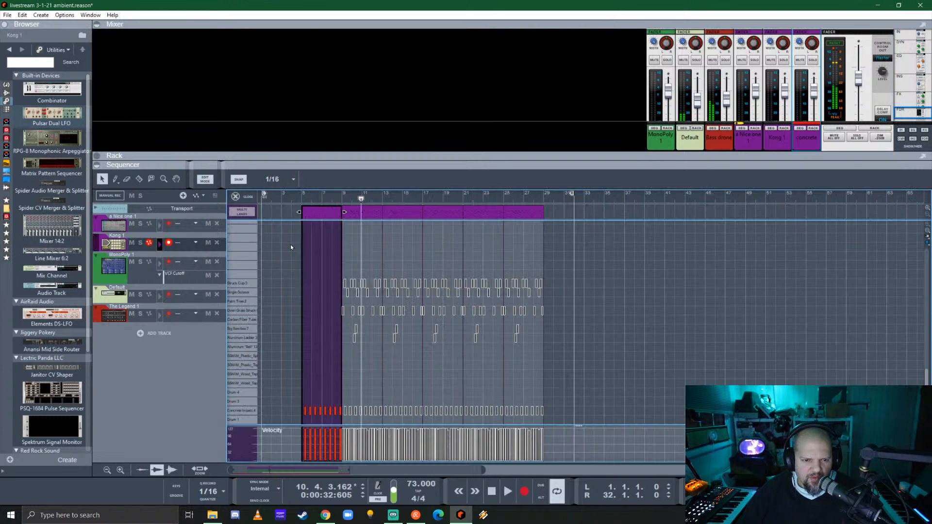
left_click(242, 199)
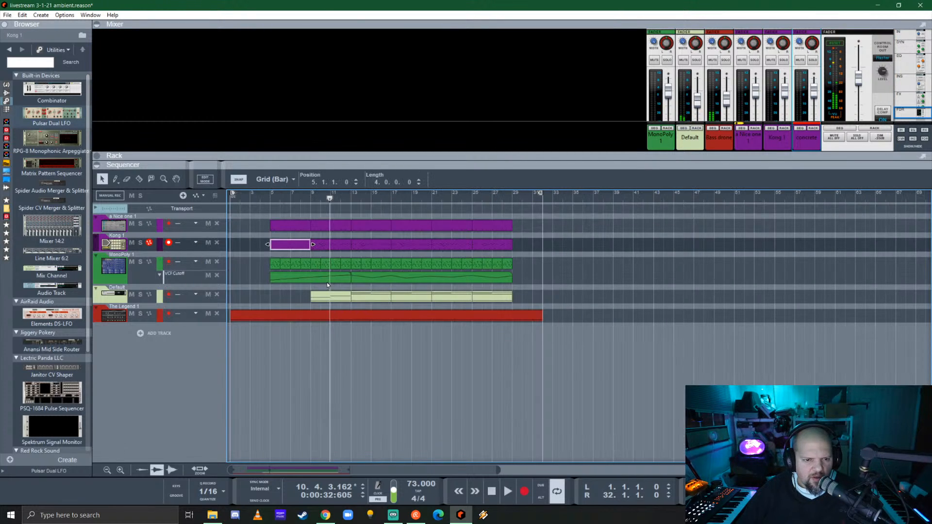
double_click(288, 247)
scroll(291, 360, "up", 7)
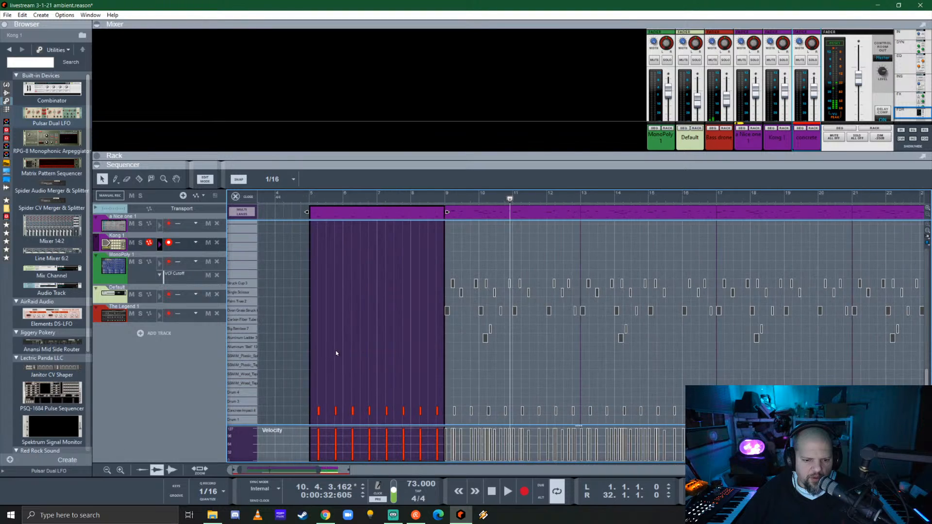
scroll(388, 363, "left", 3)
scroll(465, 361, "up", 2)
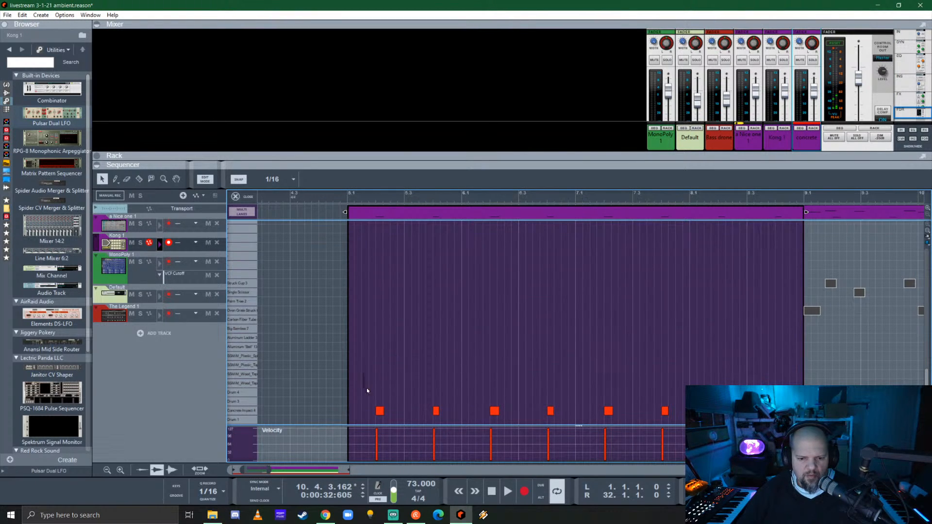
left_click(380, 411)
key("Delete")
left_click_drag(507, 418, 508, 420)
key("Delete")
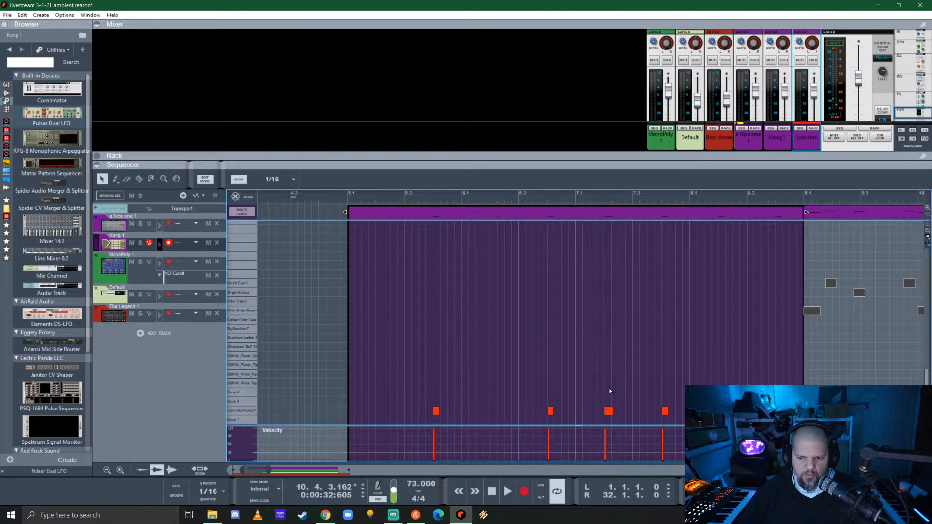
left_click_drag(609, 389, 623, 423)
key("Delete")
left_click_drag(710, 380, 746, 417)
- Play the thinned Kong 1 clip briefly from bar 5 and return to the full arrangement
left_click(348, 199)
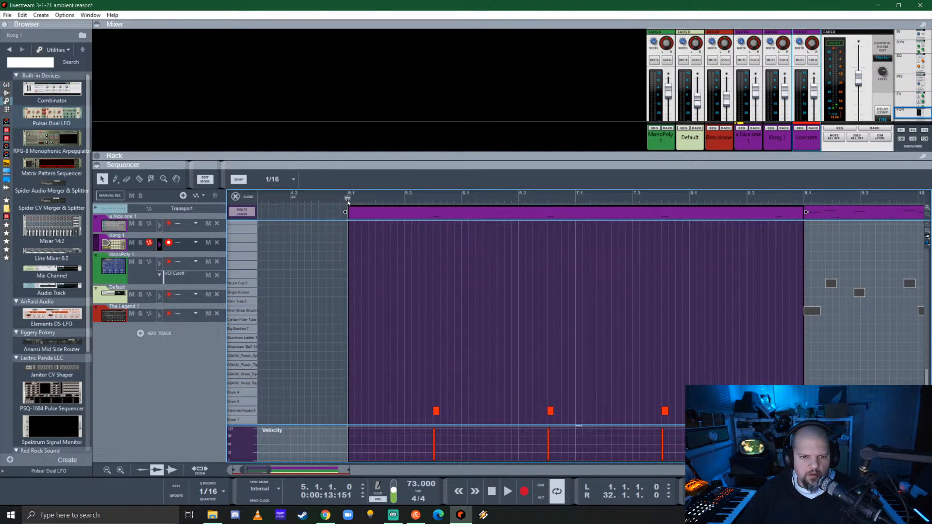
key("space")
key("space")
scroll(352, 285, "down", 3)
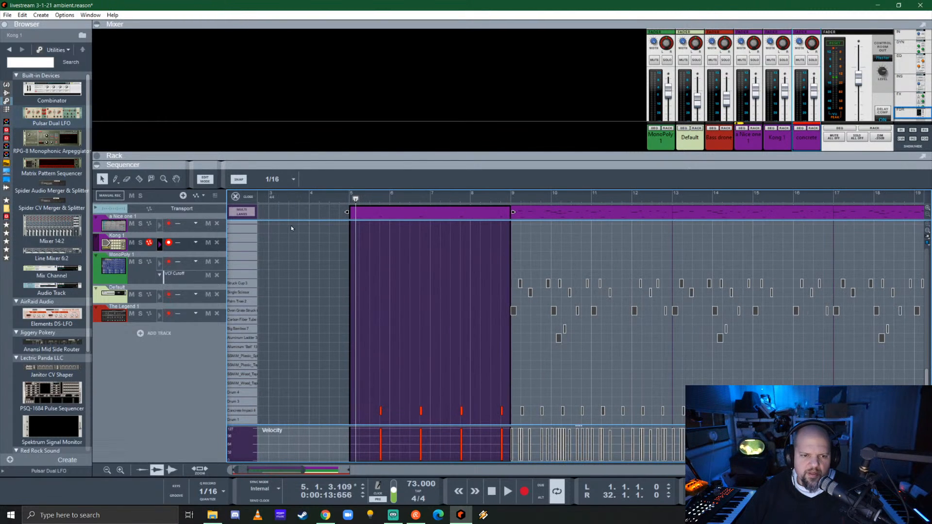
left_click(236, 197)
scroll(339, 308, "left", 2)
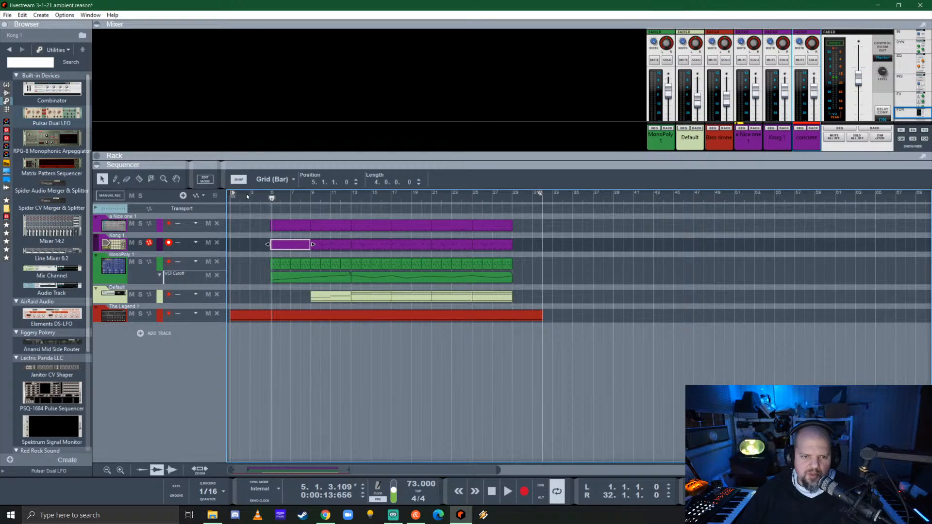
- Shorten The Legend 1 drone clip to four bars and repeat it end to end up to bar 29, playing the arrangement from bar 1
left_click(230, 199)
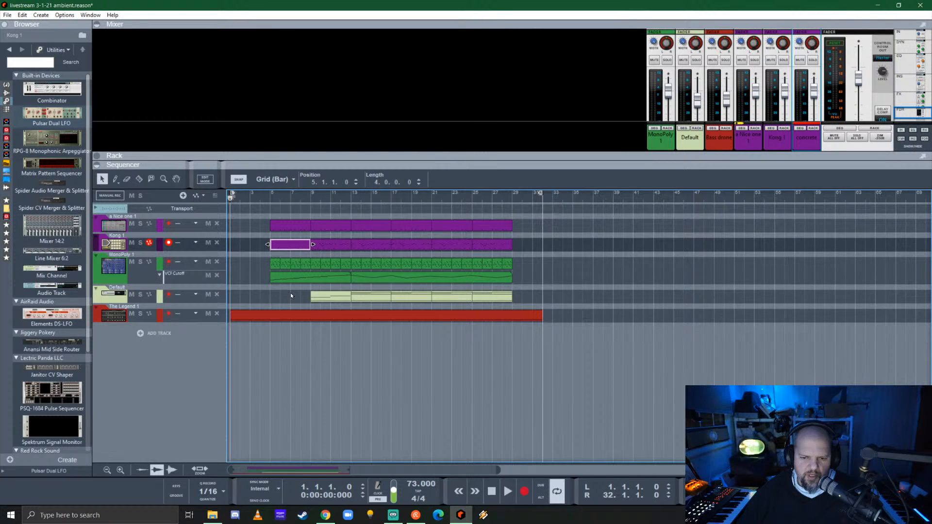
left_click(532, 317)
left_click_drag(541, 316, 287, 320)
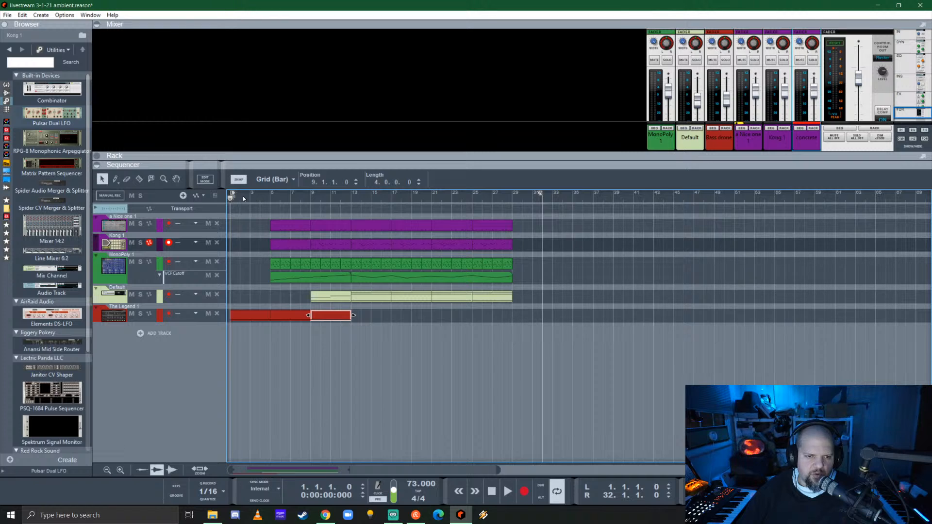
key("space")
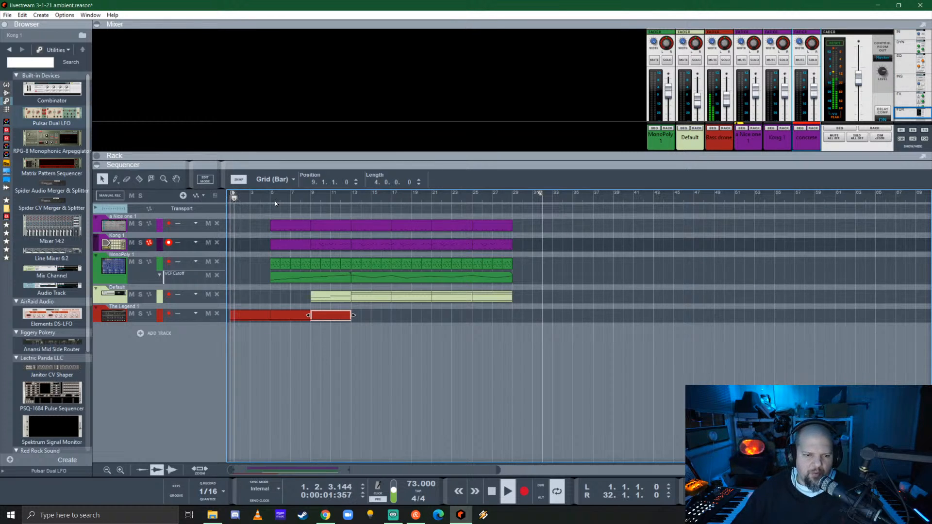
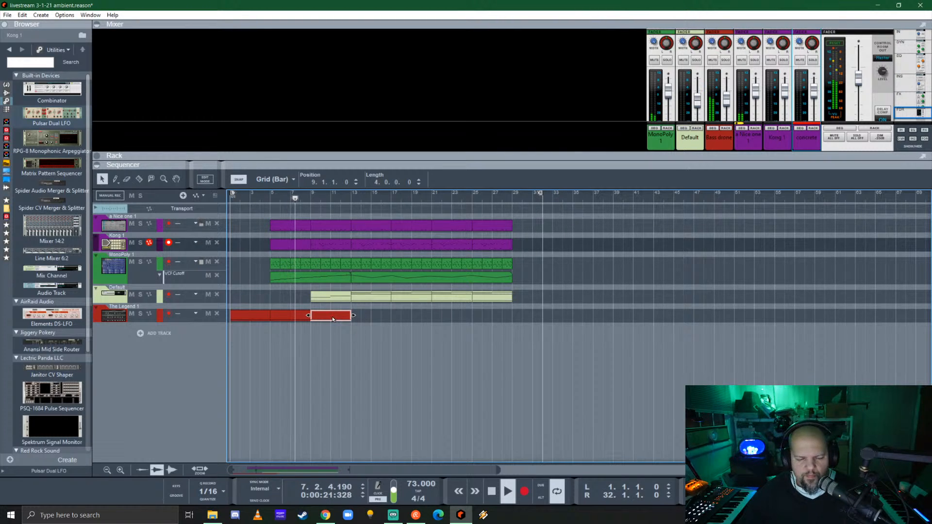
left_click_drag(327, 317, 484, 318)
left_click(528, 269)
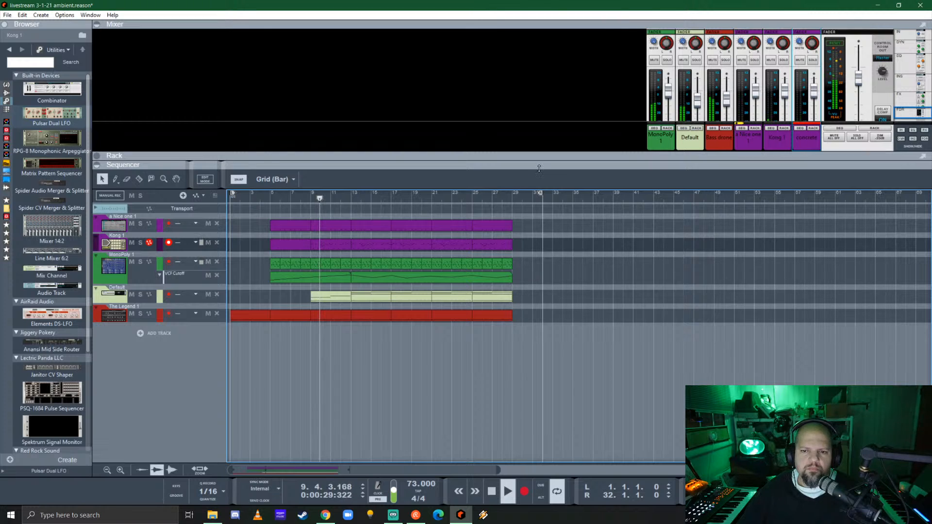
- Enlarge the mixer area, lower the MonoPoly 1 channel to -5.08 dB and turn on its FX5 send
mouse_move(539, 168)
left_mouse_down()
mouse_move(539, 211)
mouse_move(539, 160)
left_mouse_up()
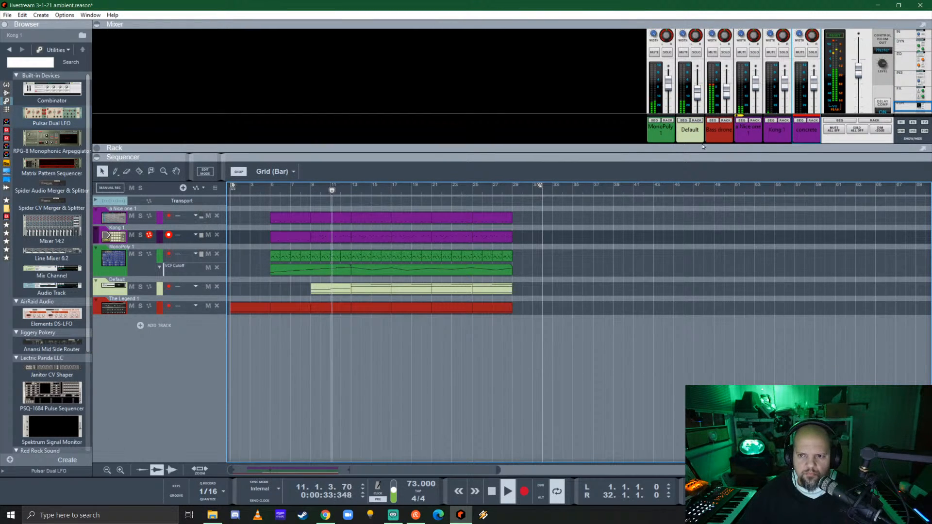
left_click_drag(697, 149, 697, 256)
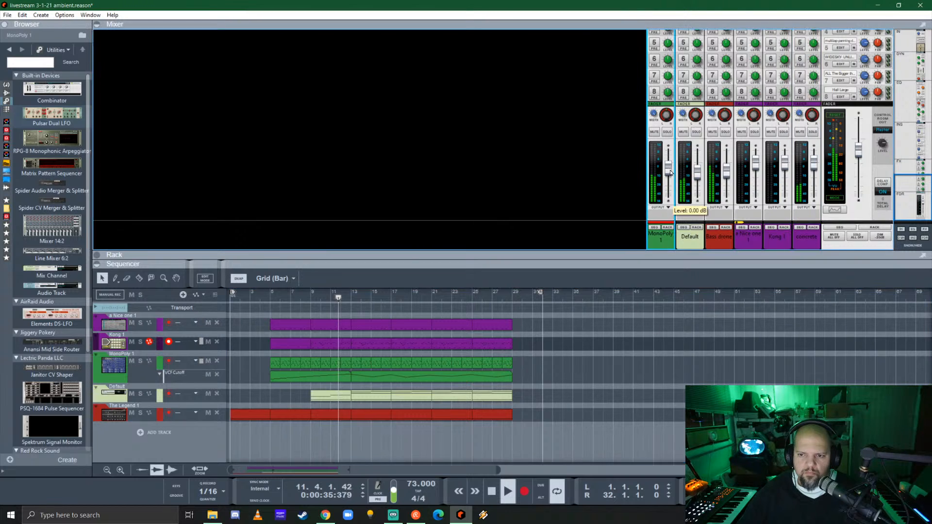
mouse_move(671, 172)
scroll(671, 173, "up", 3)
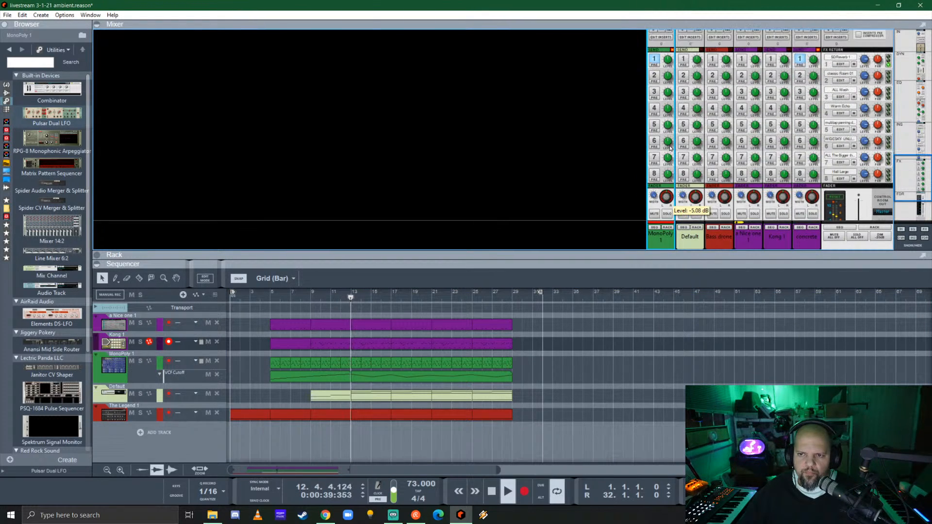
scroll(658, 80, "up", 3)
left_click(654, 124)
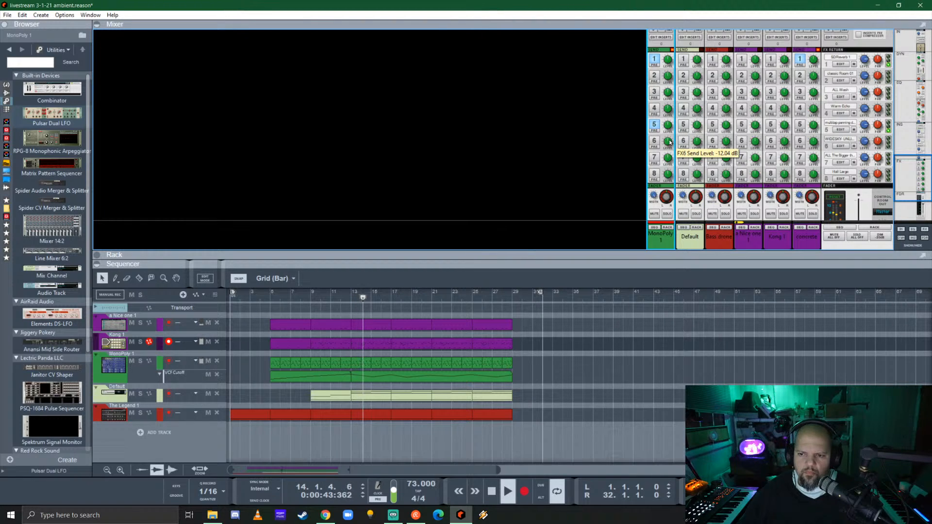
- Lower the Bass drone and Kong 1 channel levels slightly, and raise a Nice one 1 to 3.01 dB and concrete to 2.05 dB
scroll(670, 142, "down", 3)
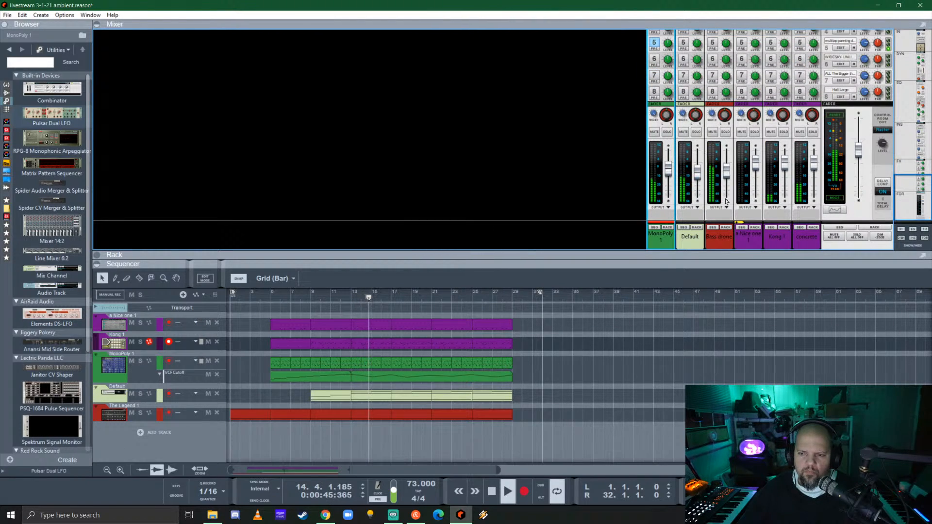
left_click_drag(727, 170, 728, 174)
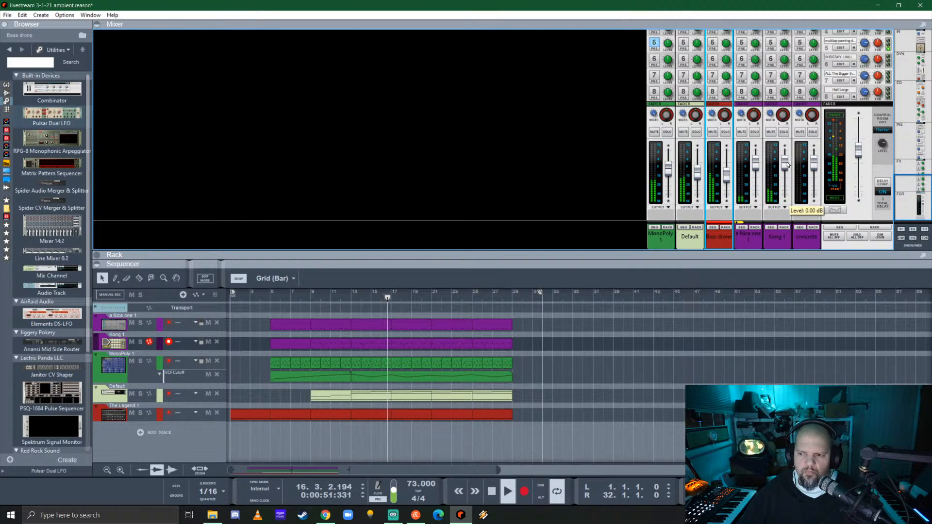
left_click_drag(787, 165, 788, 168)
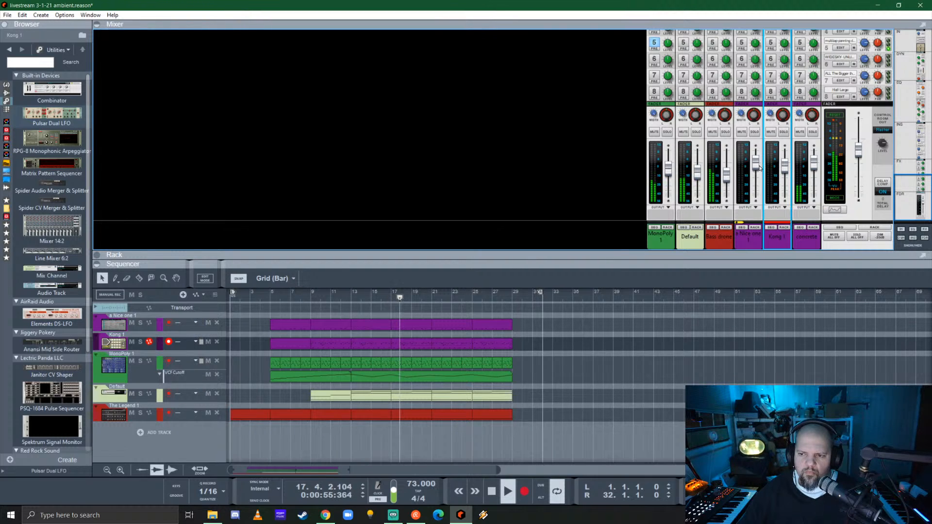
mouse_move(756, 168)
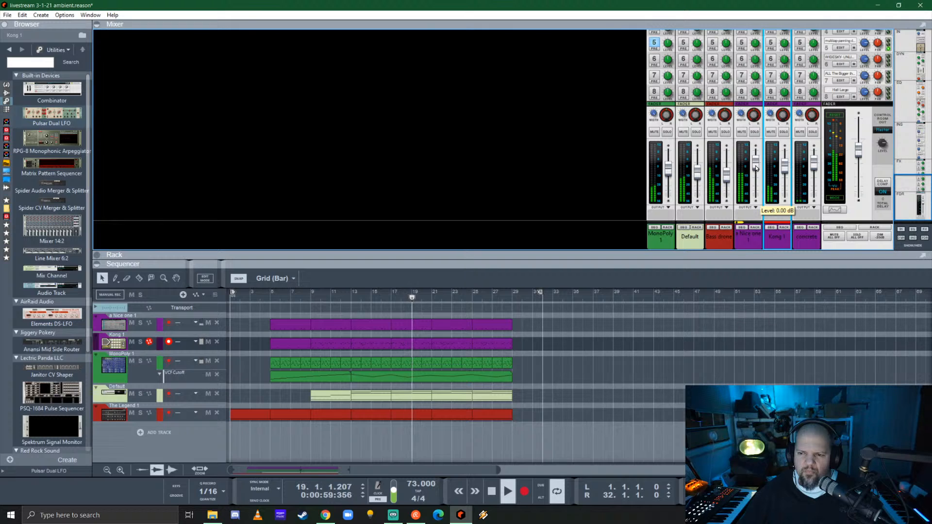
left_click_drag(756, 168, 758, 164)
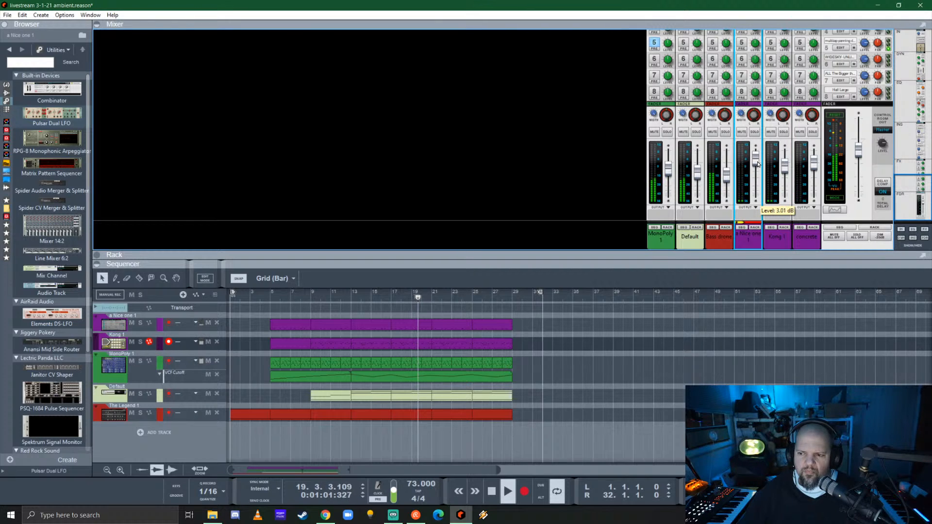
left_click(814, 163)
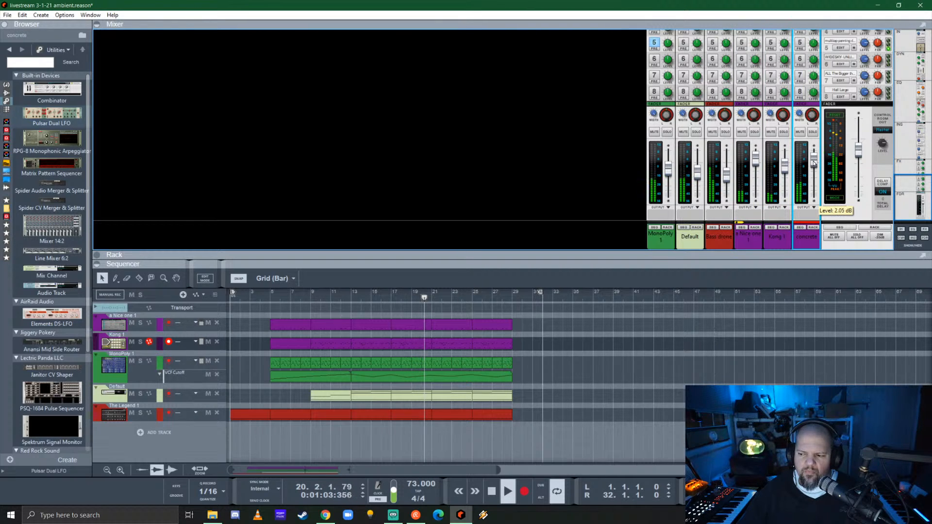
- Turn on the concrete channel's FX6 send, leaving FX7 off
scroll(815, 97, "up", 5)
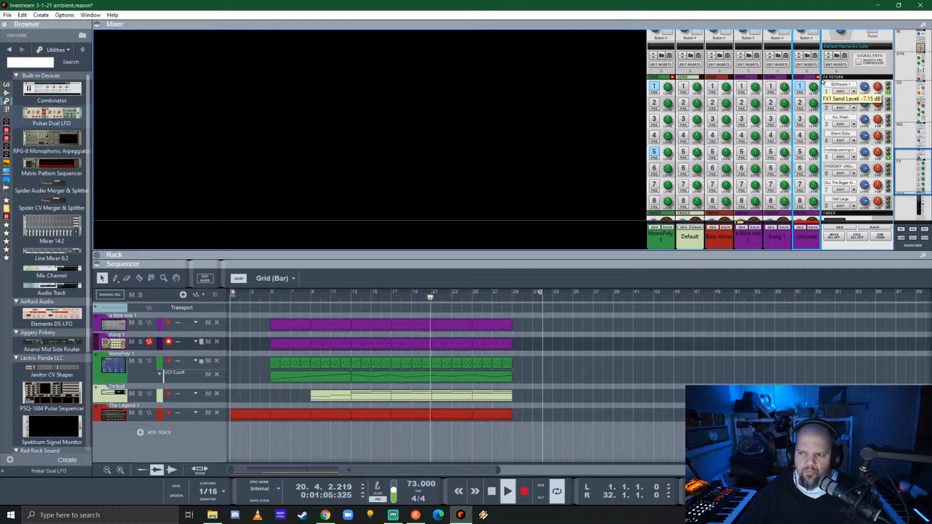
left_click(800, 186)
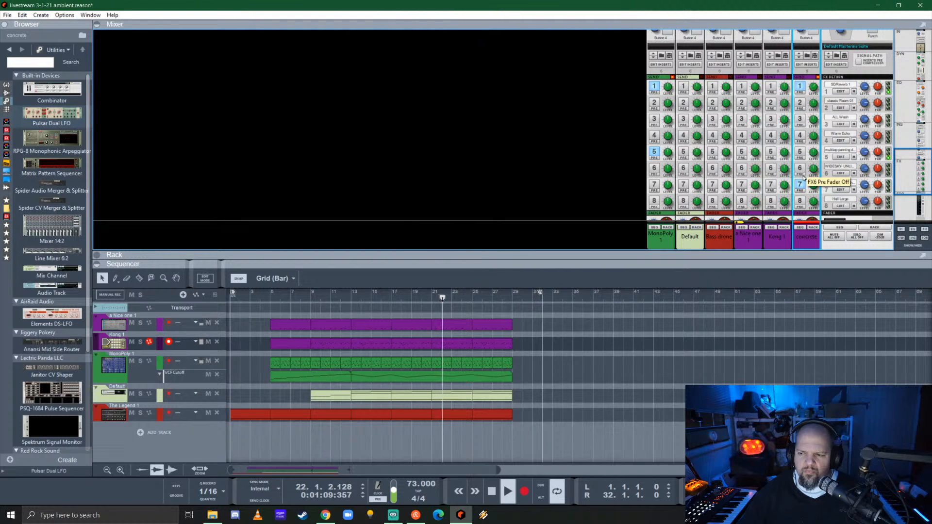
left_click(801, 168)
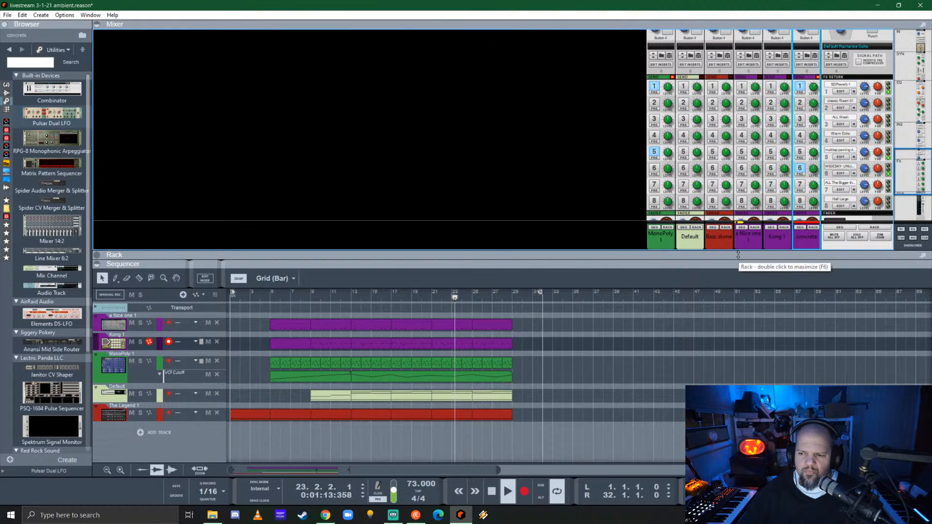
- Shrink the mixer area and set the loop from bar 21 to bar 29
left_click_drag(741, 267, 736, 199)
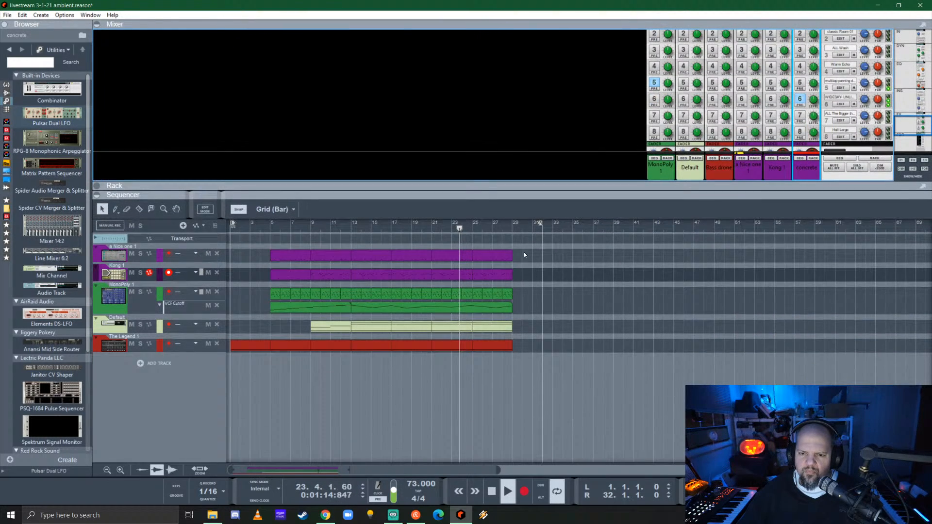
left_click(512, 224, "alt")
left_click(434, 224, "ctrl")
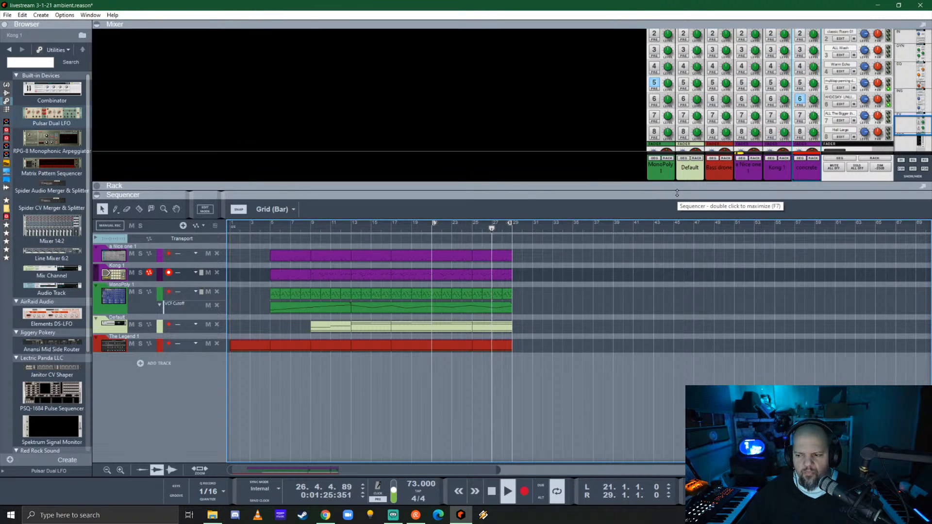
- Enlarge the rack area, stop playback and bring the Kong 1 drum designer's pads into view
left_click_drag(677, 195, 663, 389)
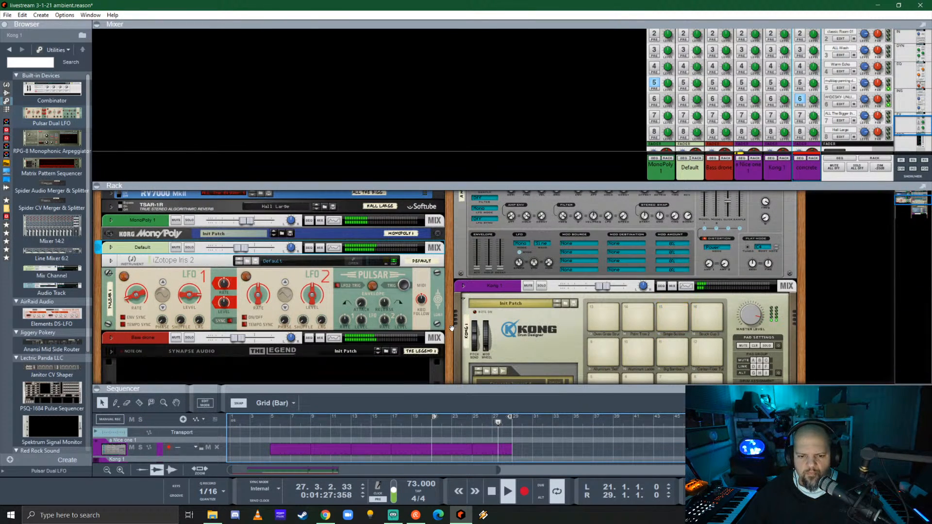
left_click_drag(450, 329, 456, 242)
left_click(111, 218)
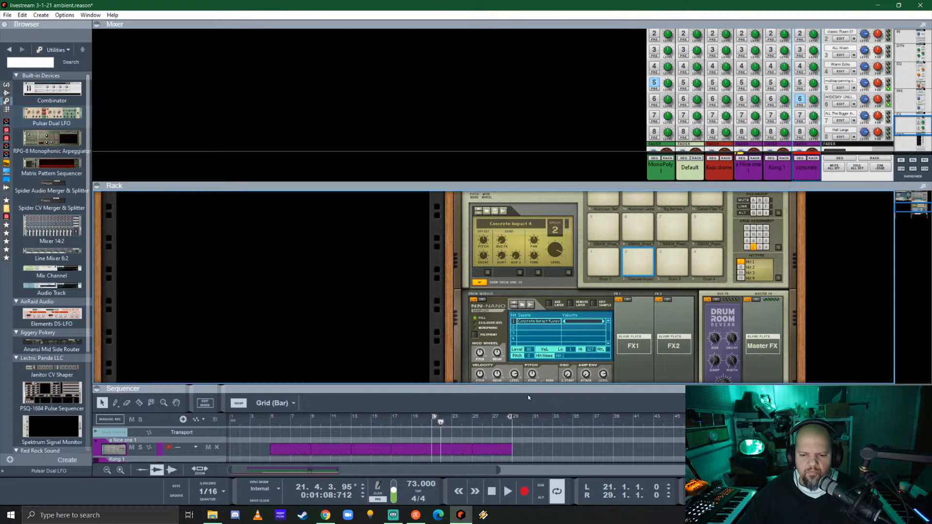
scroll(656, 257, "up", 3)
- Audition the sounds on Kong 1's pads row by row, finishing with pad 4 selected
left_click(605, 247)
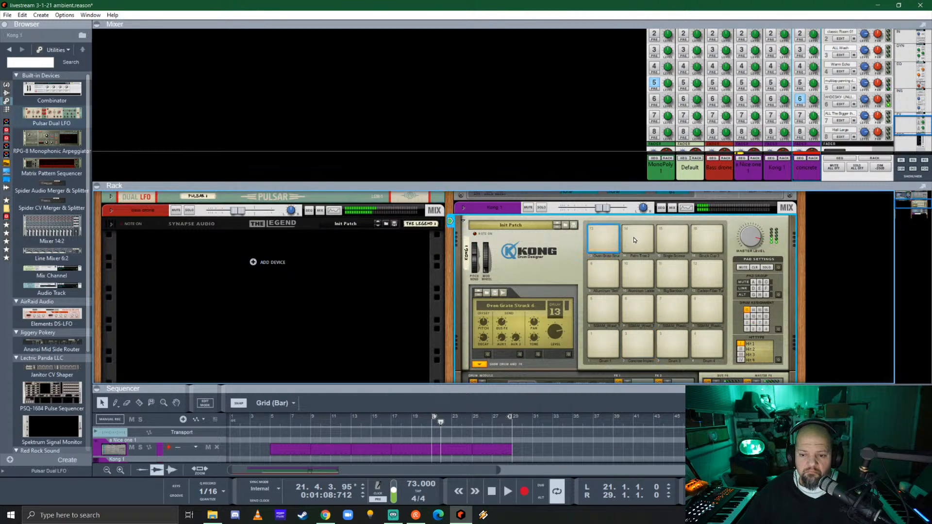
left_click(637, 241)
left_click(671, 241)
left_click(703, 240)
left_click(632, 237)
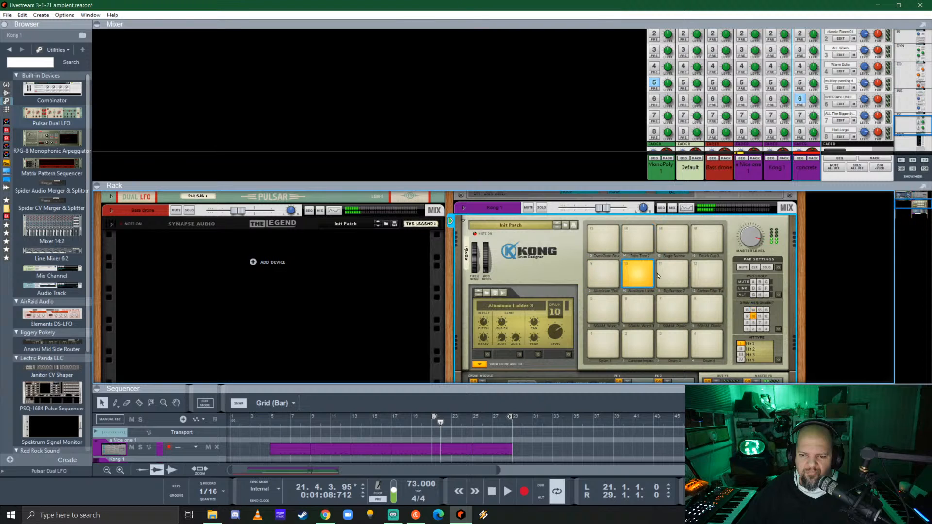
left_click(711, 281)
left_click(668, 275)
left_click(677, 308)
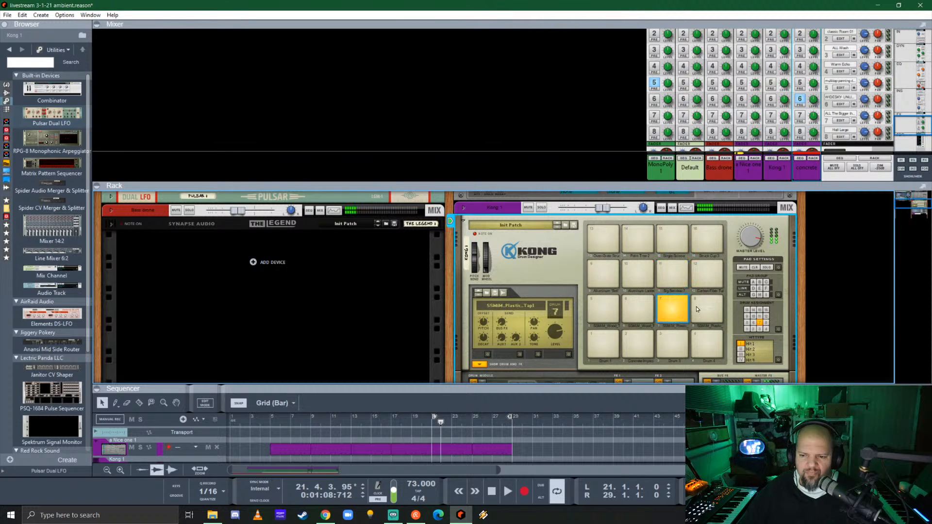
left_click(601, 309)
left_click(673, 308)
left_click(671, 346)
left_click(701, 346)
left_click(634, 345)
left_click(603, 349)
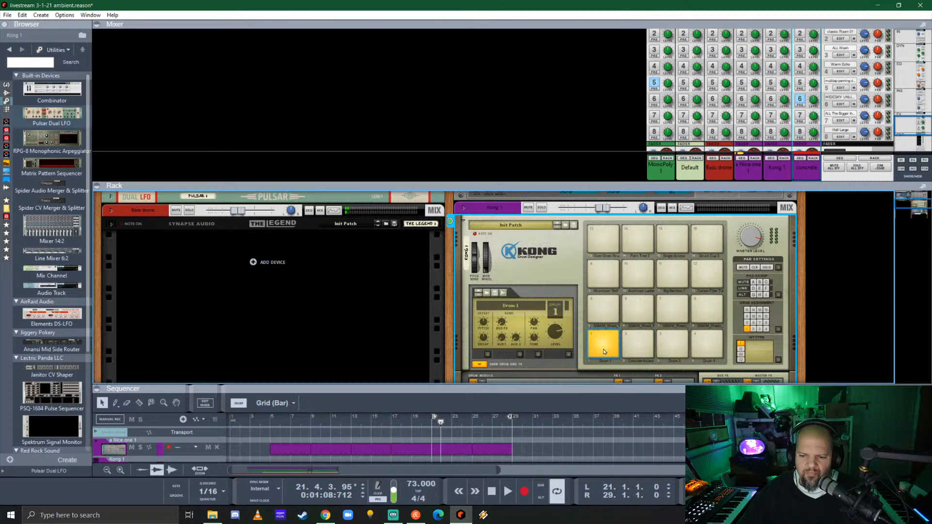
left_click(605, 313)
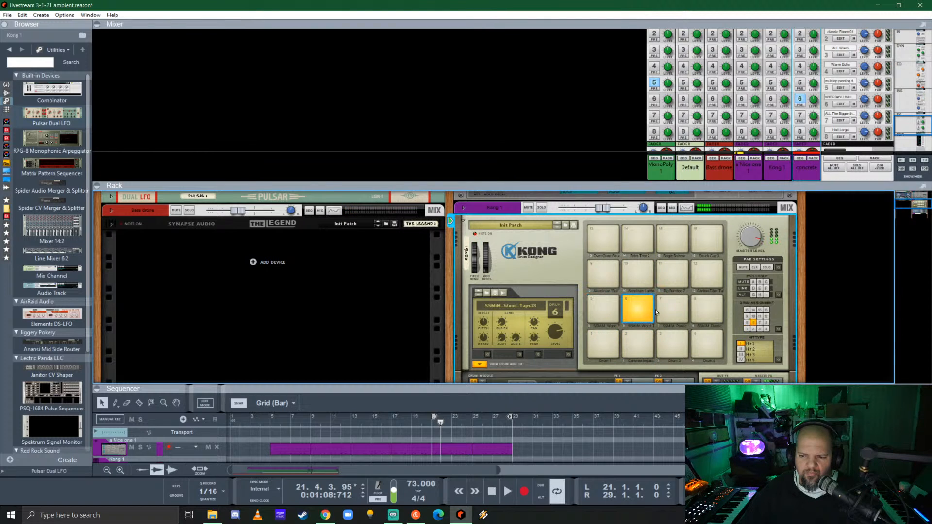
left_click(707, 309)
left_click(707, 348)
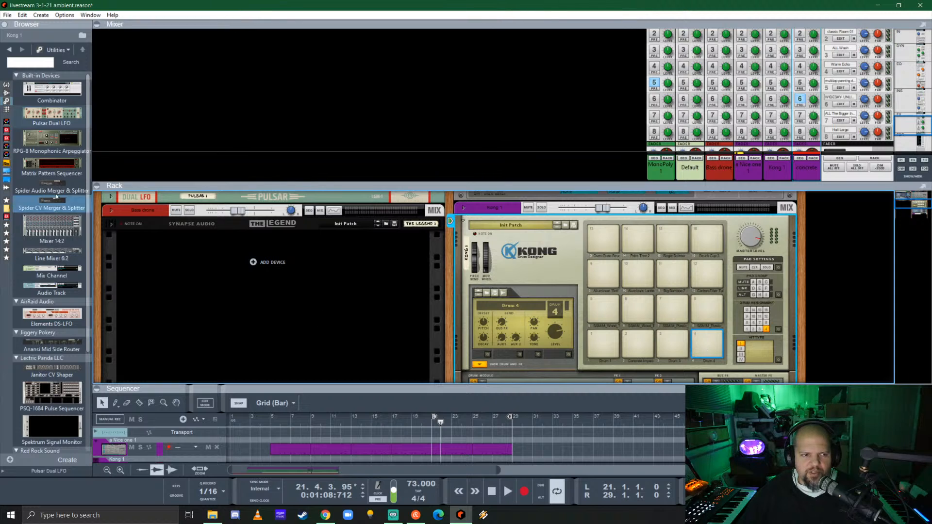
- Browse drum patches for Kong 1's Drum 4 in the Hidden Objects samples and the Reason ReFill folder, and leave patch browsing
left_click(486, 294)
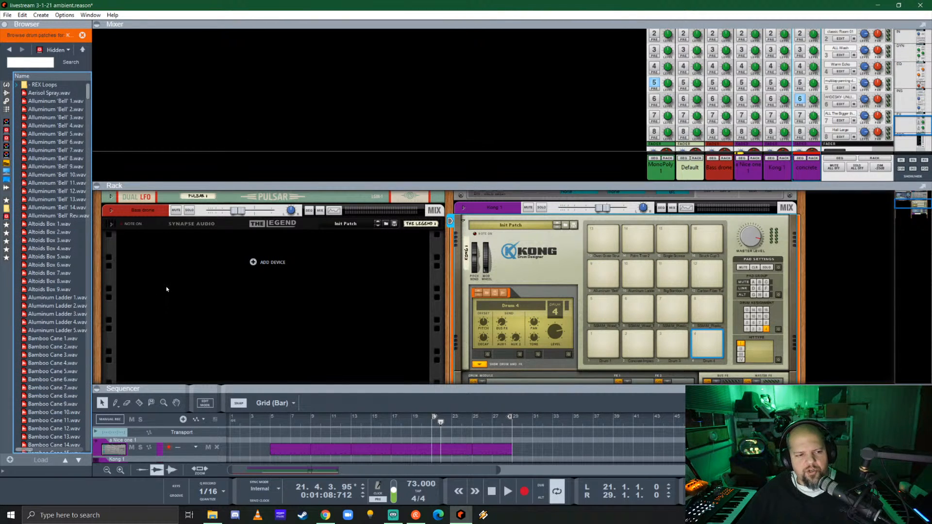
scroll(51, 213, "down", 8)
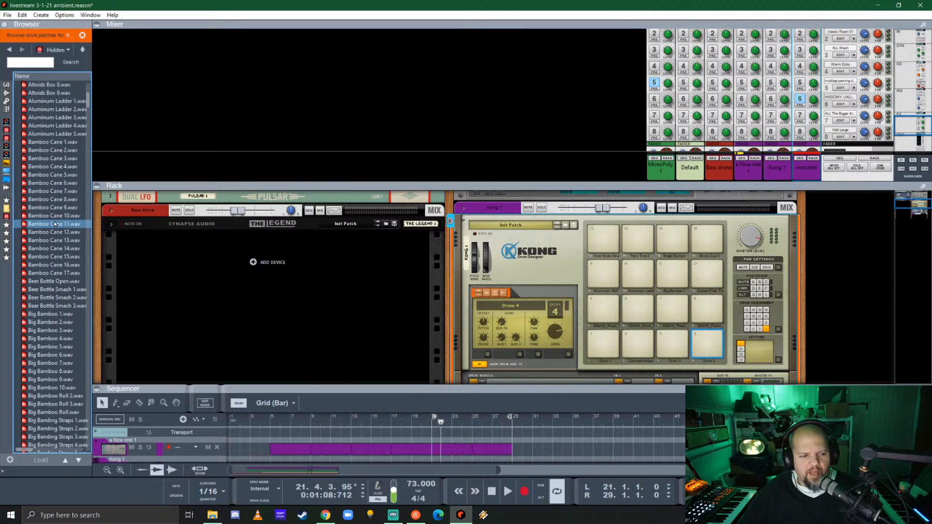
left_click(81, 50)
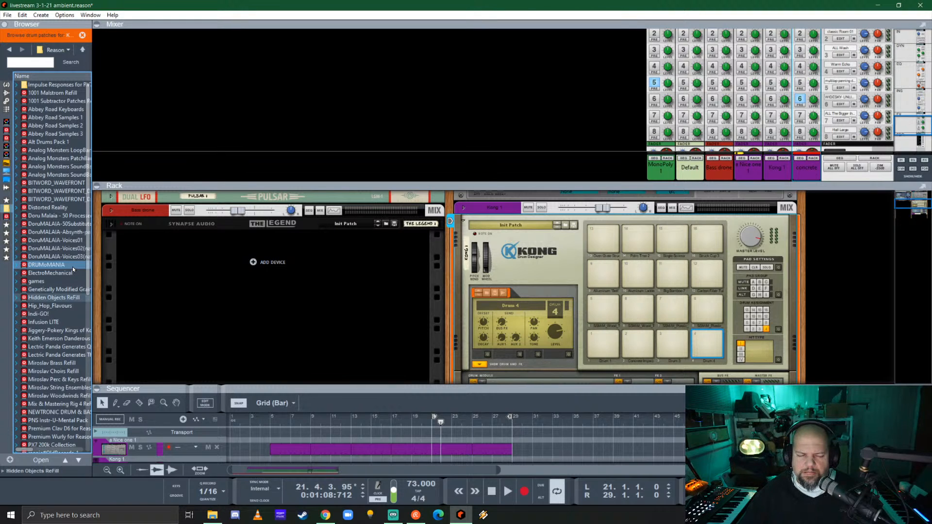
scroll(72, 267, "down", 10)
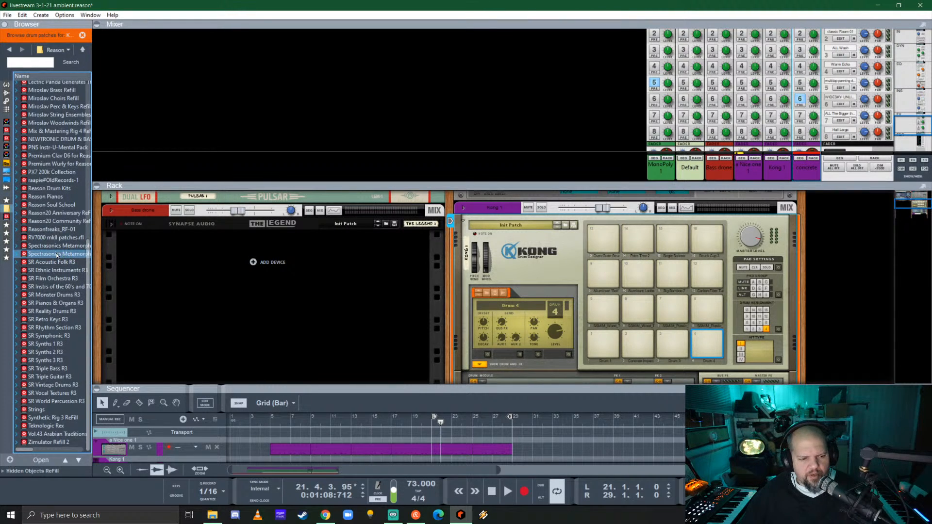
left_click(82, 35)
- Open the SR World Perc Samples folder inside the SR World Percussion R3 ReFill
scroll(66, 316, "down", 3)
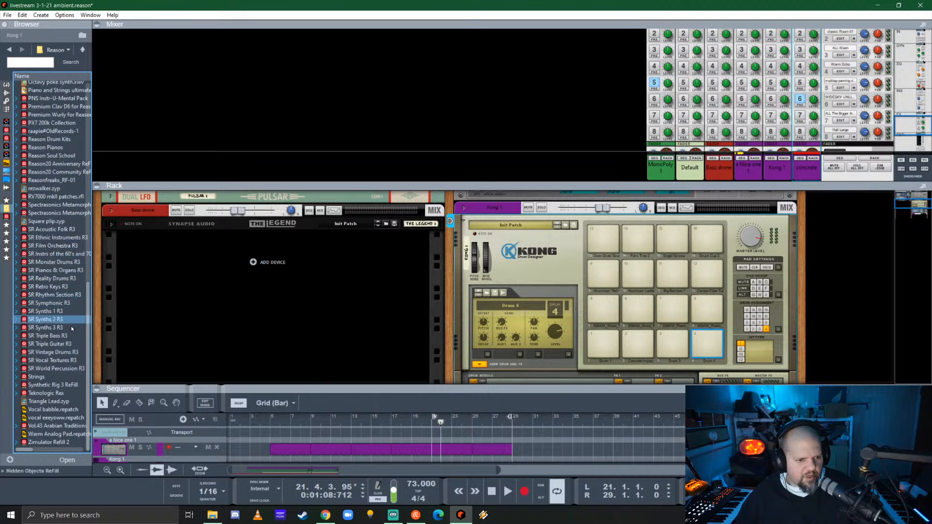
double_click(62, 369)
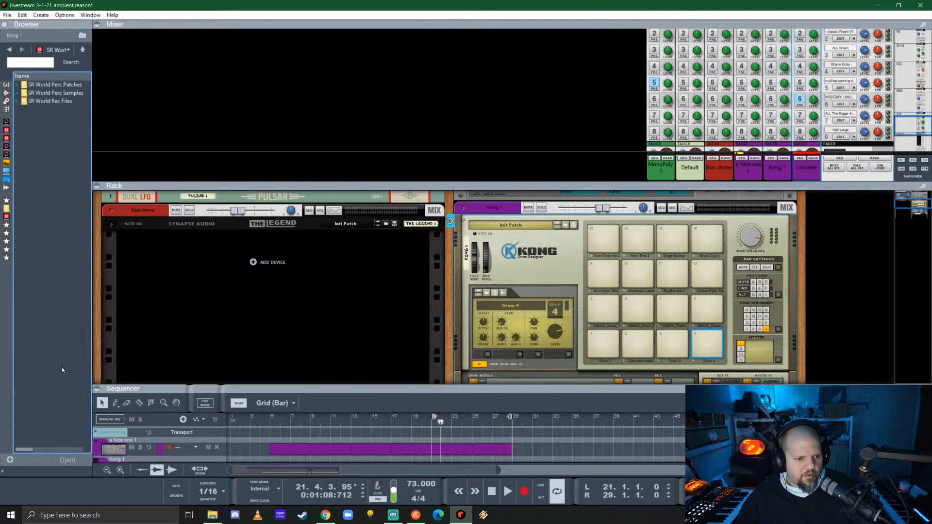
double_click(53, 93)
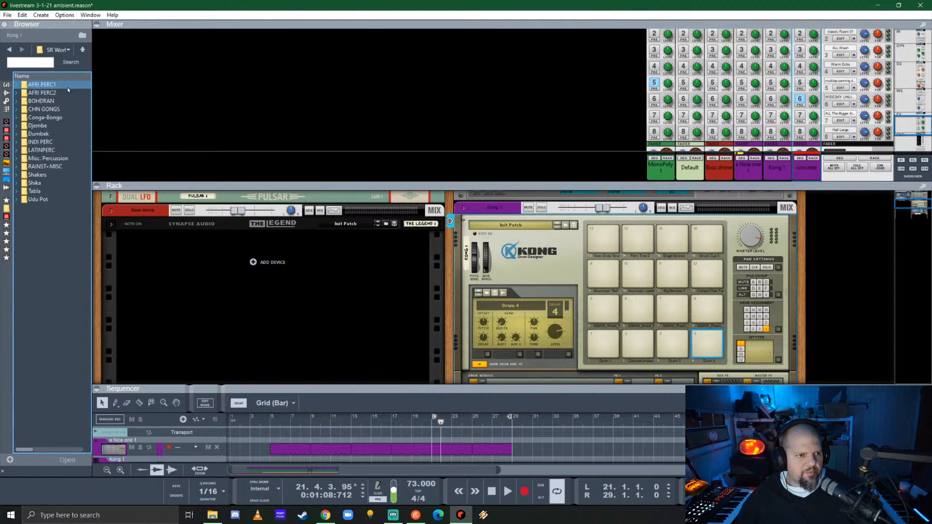
- Open the LATINPERC folder and find the EGG shaker samples
left_click(64, 153)
double_click(64, 152)
scroll(193, 265, "down", 5)
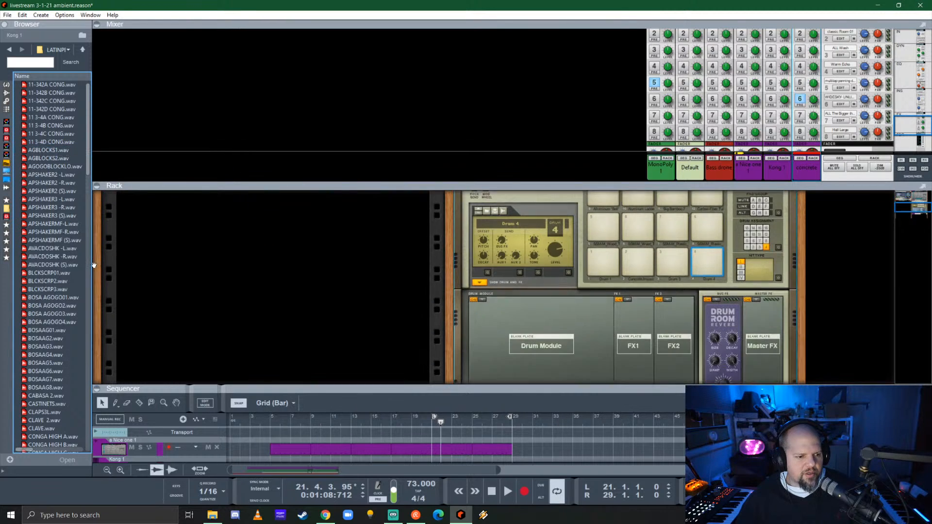
scroll(193, 264, "up", 5)
scroll(41, 245, "down", 15)
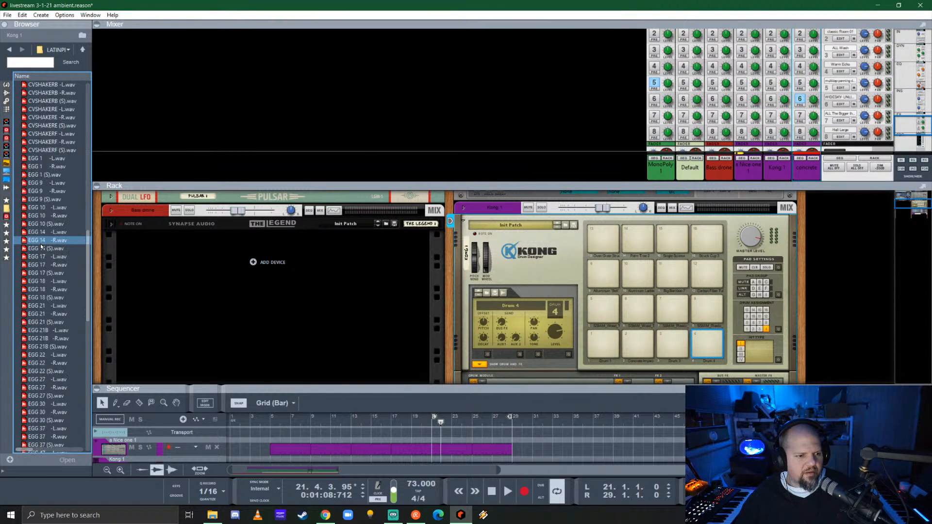
- Audition the egg shaker samples from EGG 1 through EGG 17
left_click(42, 158)
left_click(38, 167)
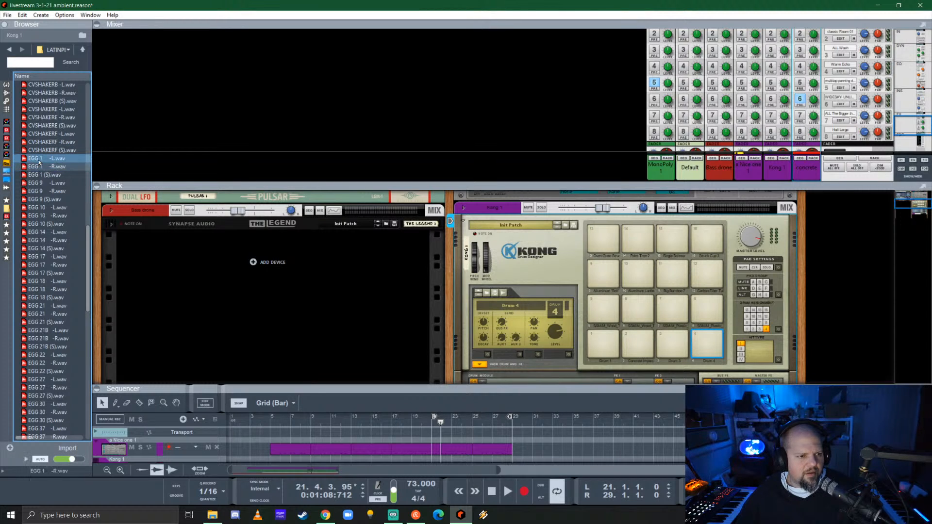
left_click(39, 173)
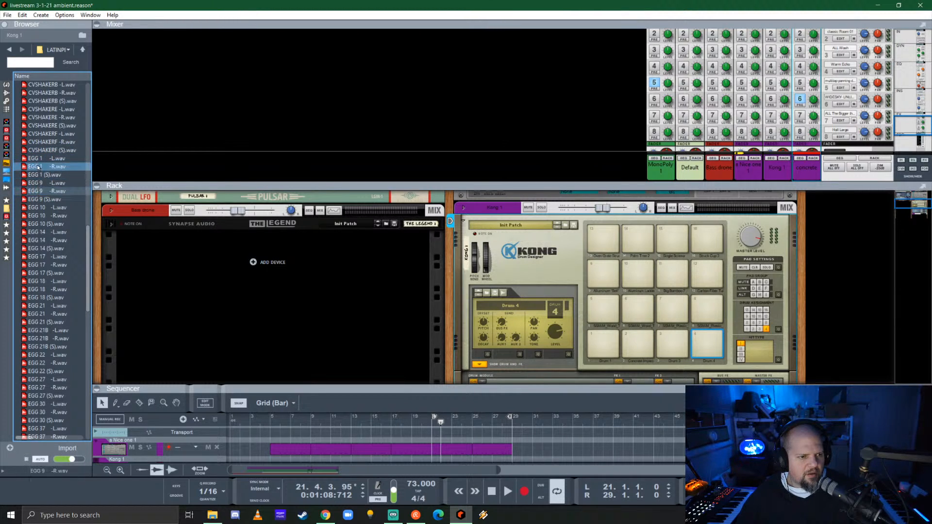
left_click(43, 208)
left_click(44, 224)
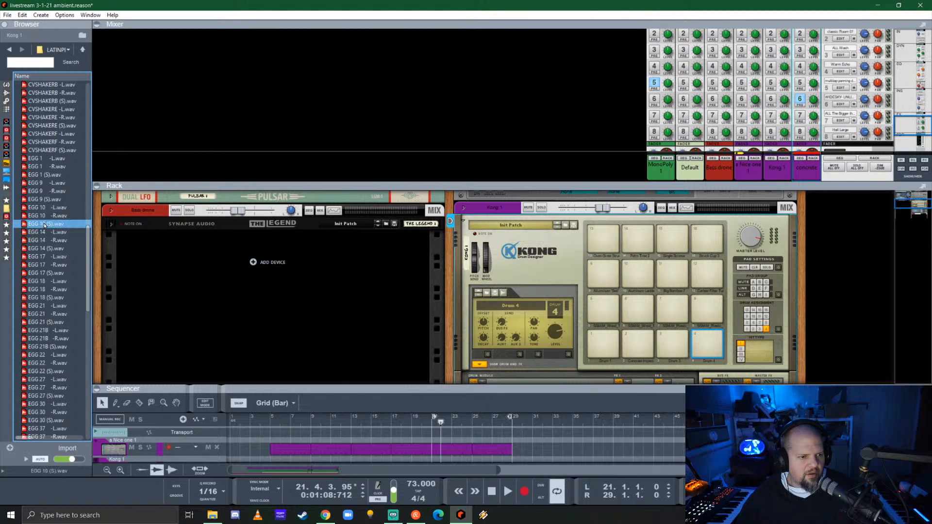
left_click(43, 241)
left_click(40, 258)
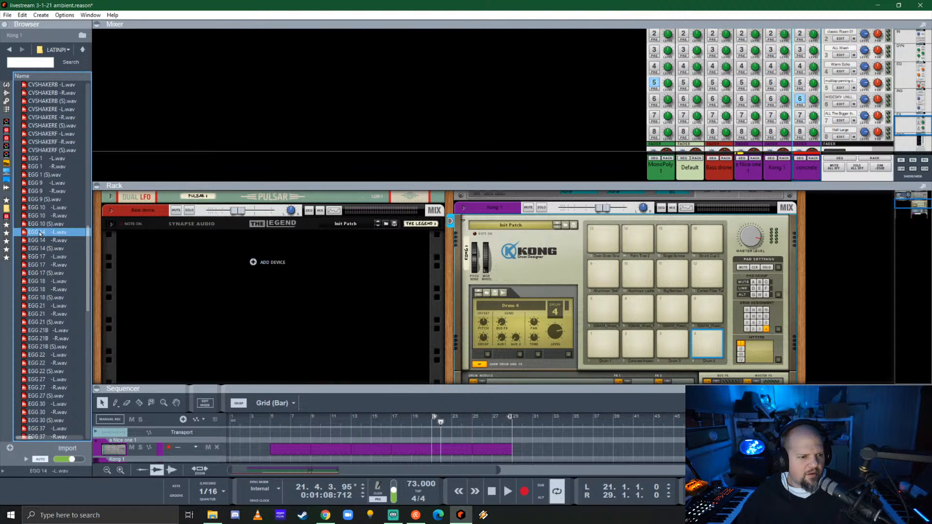
left_click(41, 266)
left_click(41, 282)
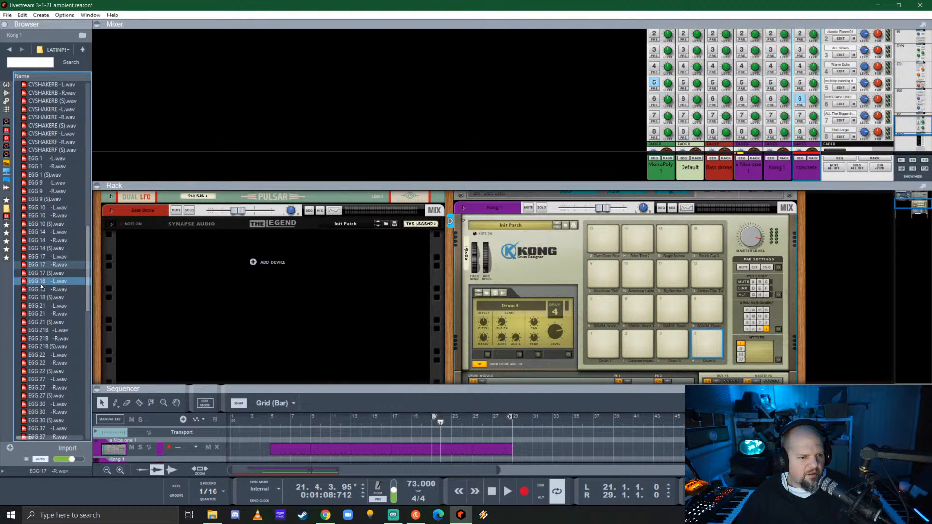
- Continue auditioning the egg shaker samples from EGG 18 through EGG 27
left_click(41, 290)
left_click(41, 315)
left_click(41, 298)
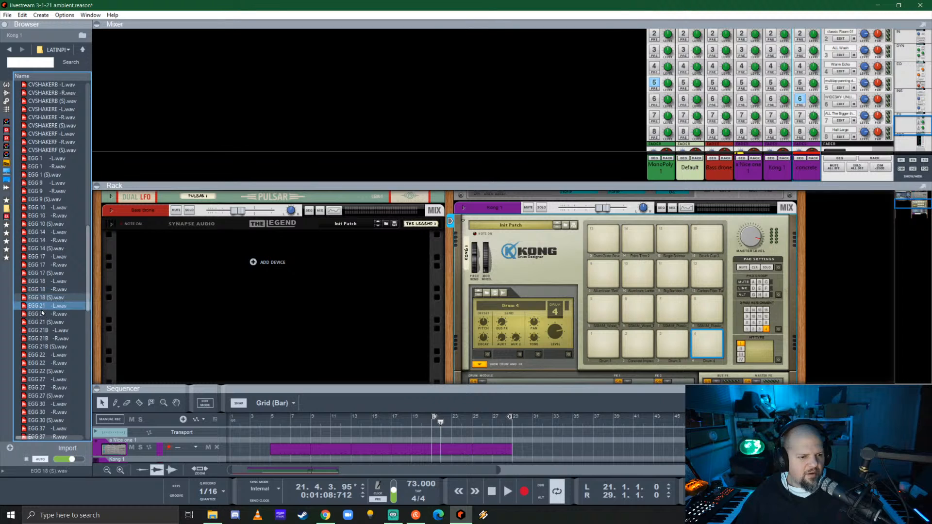
left_click(41, 307)
left_click(43, 315)
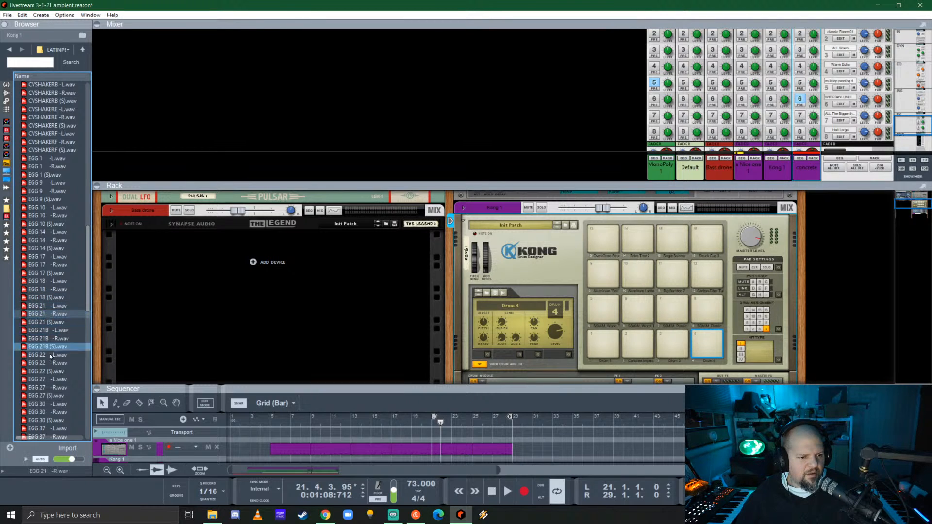
left_click(49, 356)
left_click(49, 363)
left_click(49, 379)
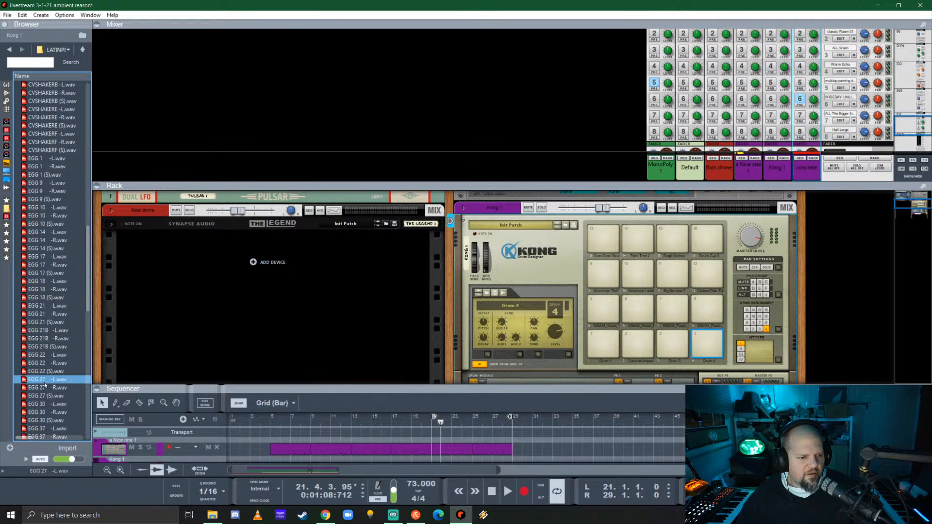
left_click(49, 388)
- Audition the remaining egg shaker samples one after another, from EGG 30 through EGG 50
scroll(51, 360, "down", 6)
left_click(49, 257)
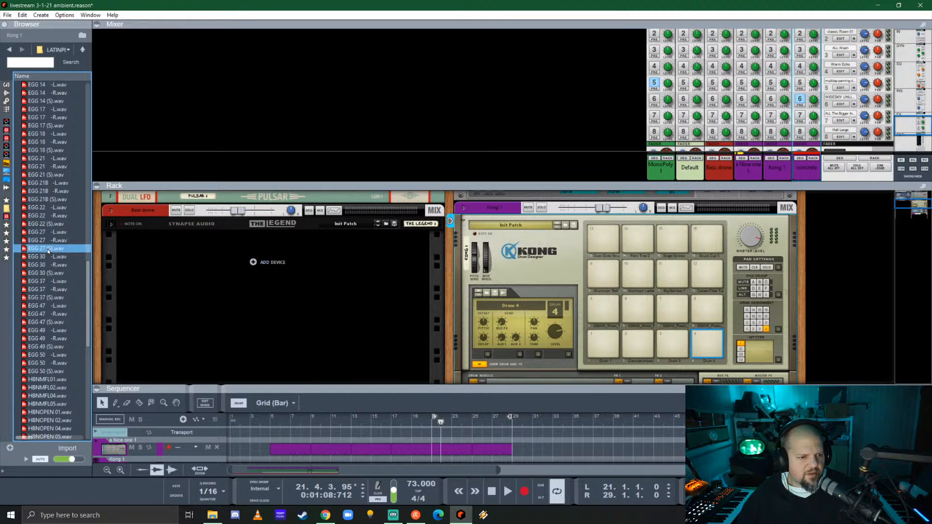
key("Down")
key("Down")
key("Down")
key("Down")
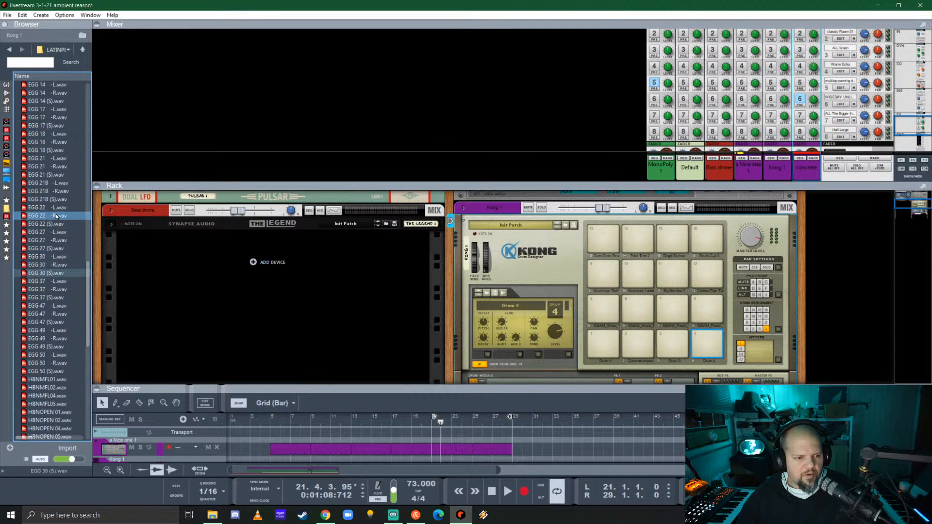
key("Down")
key("Down")
key("Down")
key("Down")
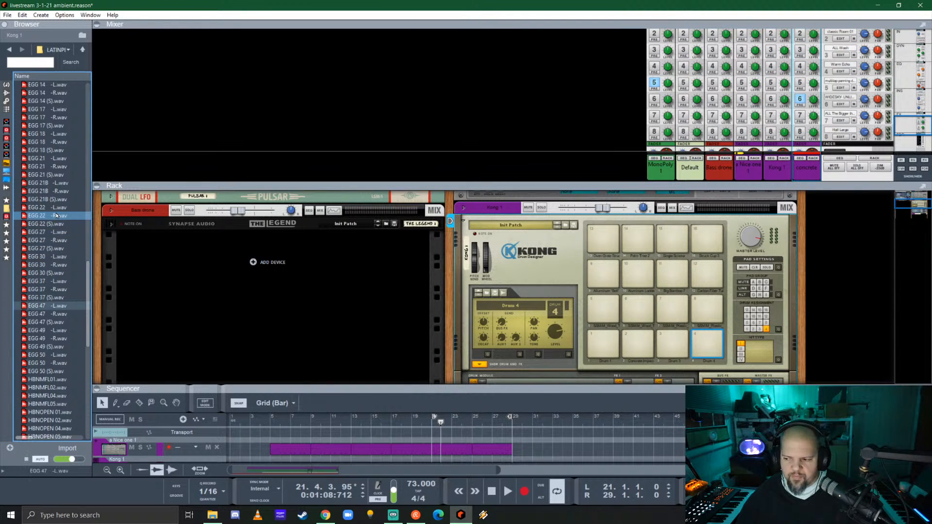
key("Down")
key("Down")
key("Down")
key("Down")
key("Down")
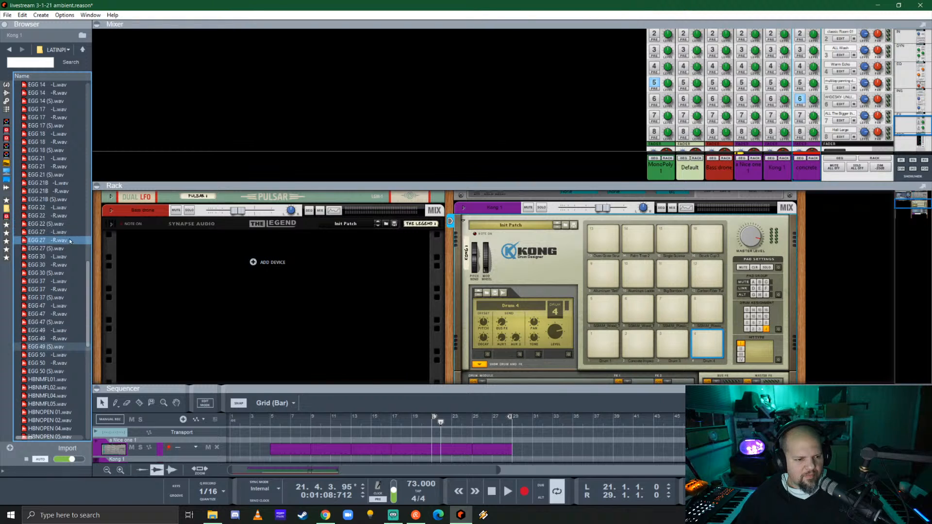
key("Down")
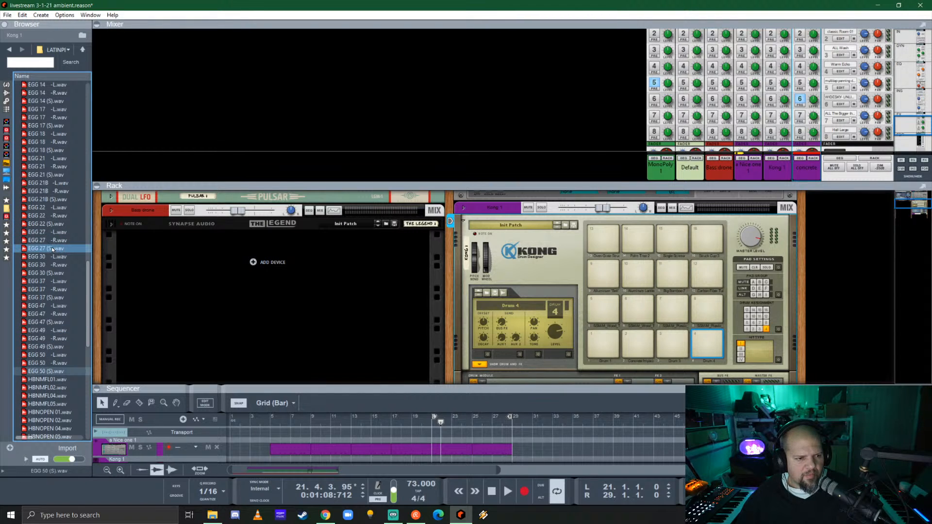
- Go back to EGG 1 and audition the egg samples again up to EGG 14
scroll(53, 250, "up", 7)
left_click(73, 265)
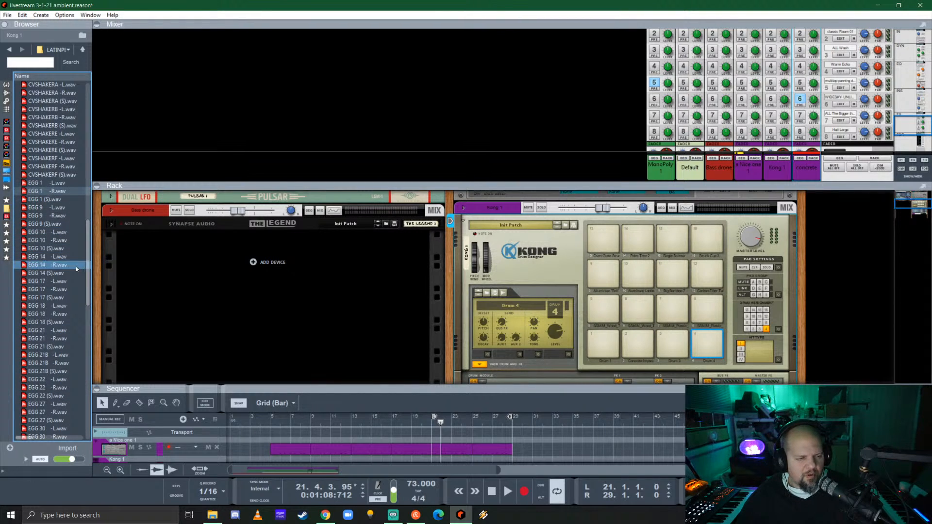
key("Down")
key("Down")
key("Down")
key("Down")
key("Down")
key("Down")
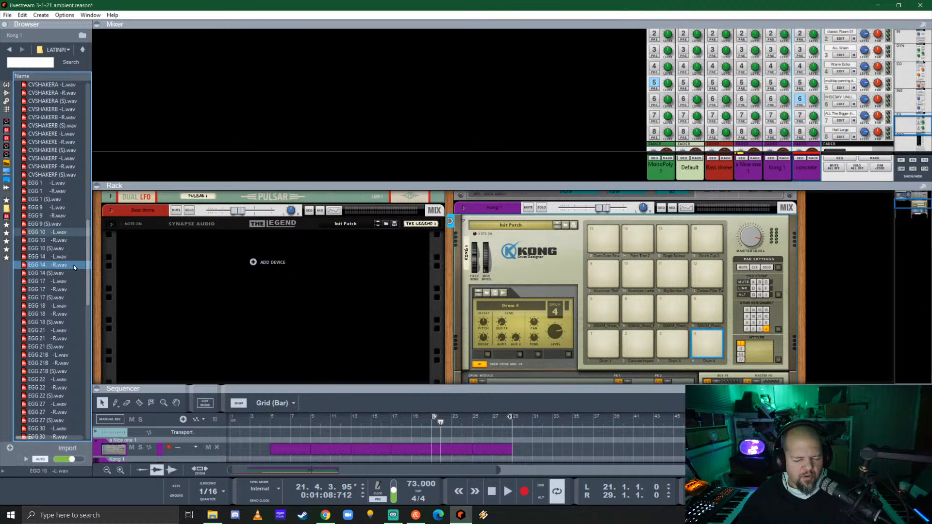
key("Down")
key("Down")
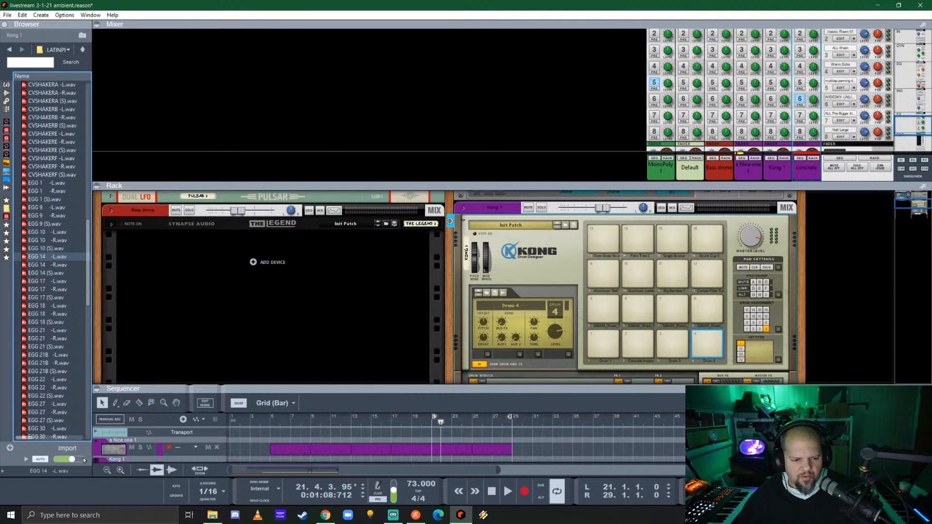
- Raise the sample preview volume to maximum and compare the egg samples from EGG 17 through EGG 21B
left_click(61, 346)
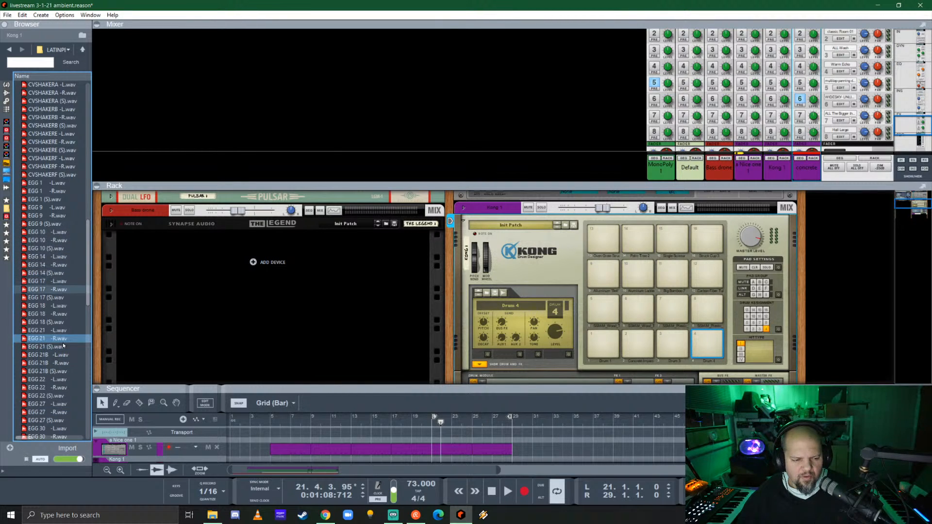
left_click(78, 356)
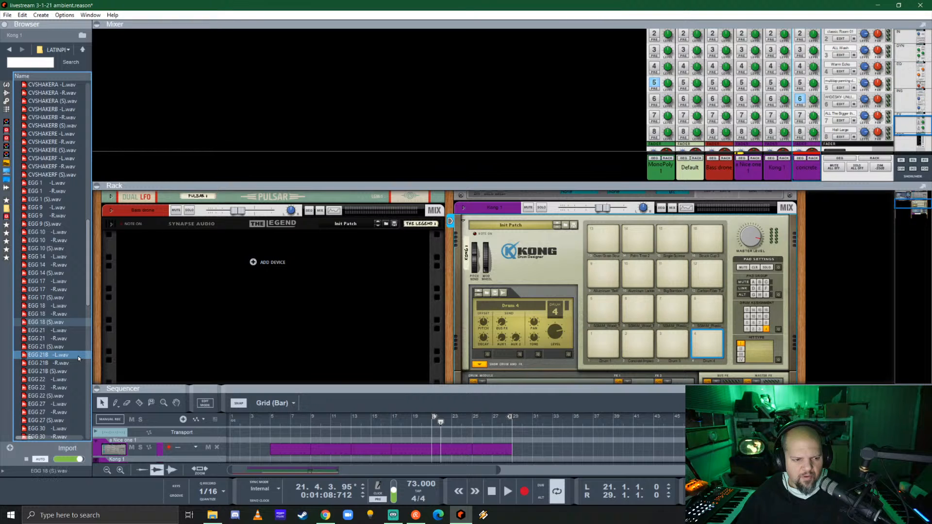
key("Up")
key("Up")
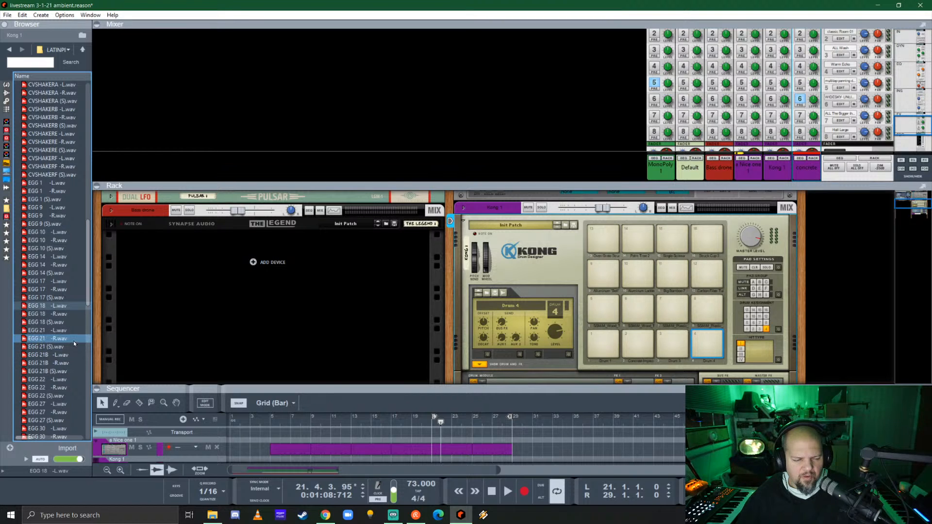
left_click(49, 306)
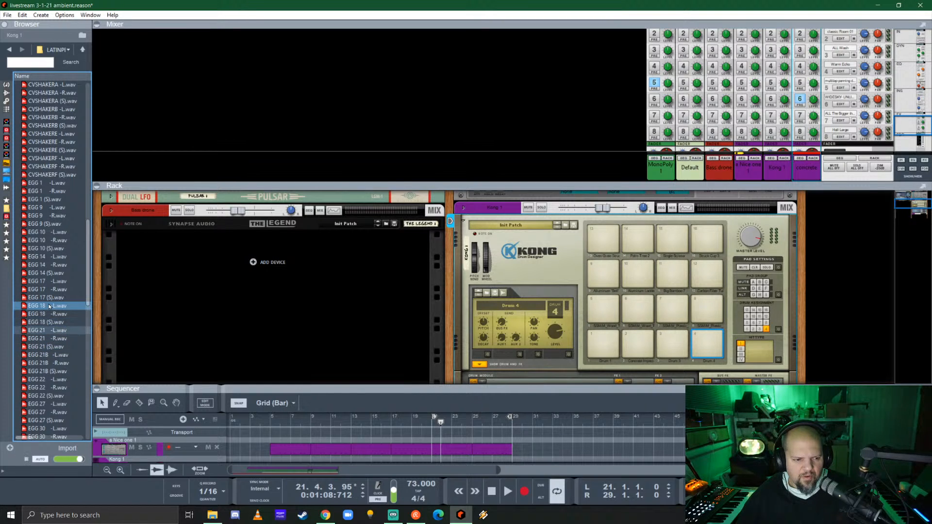
left_click(50, 307)
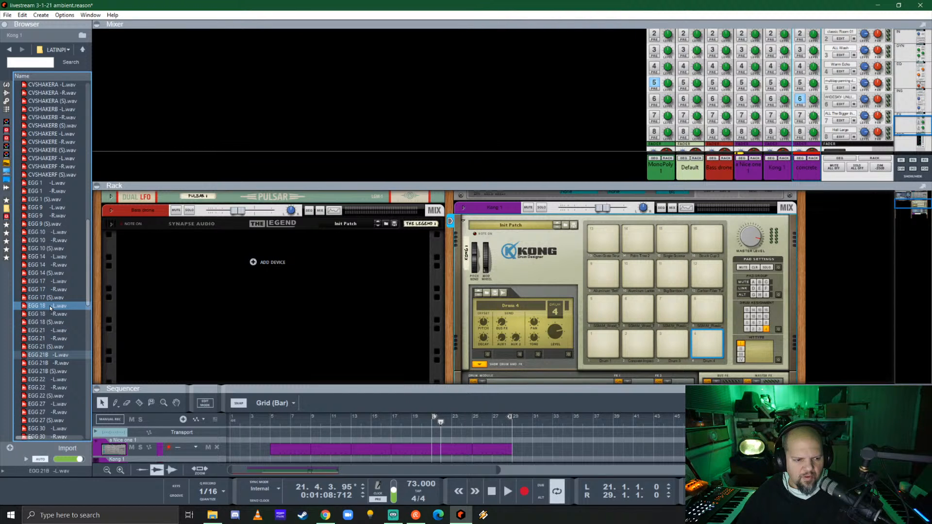
left_click(70, 332)
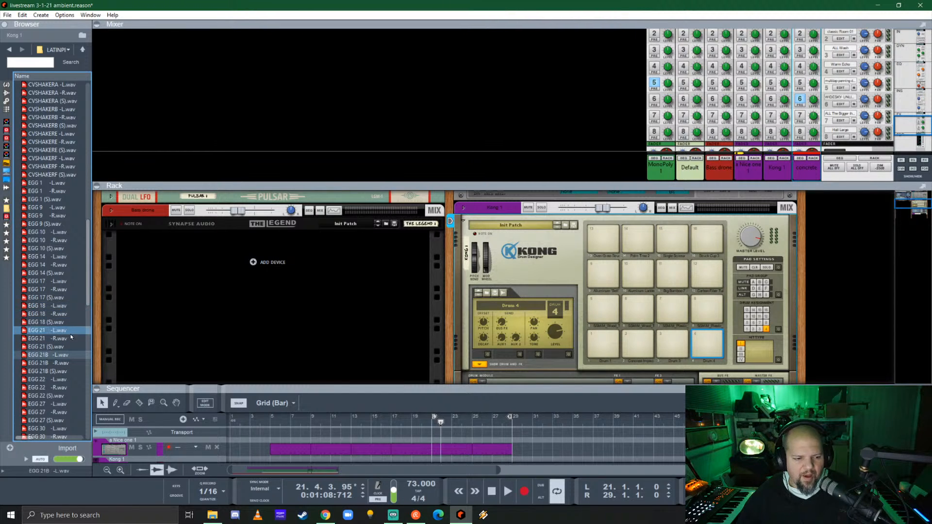
left_click(78, 314)
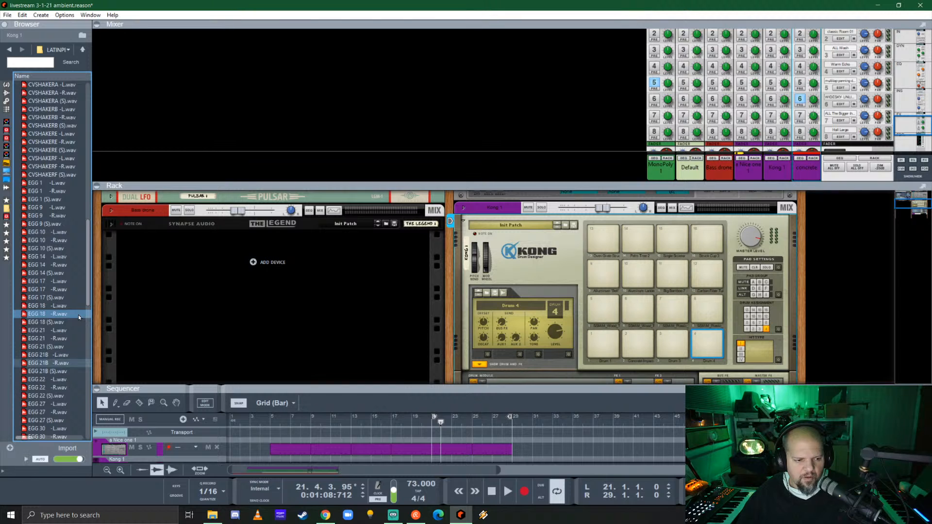
- Load EGG 21B (S).wav onto pad 4 of Kong 1 and play the pad
left_click_drag(49, 371, 711, 333)
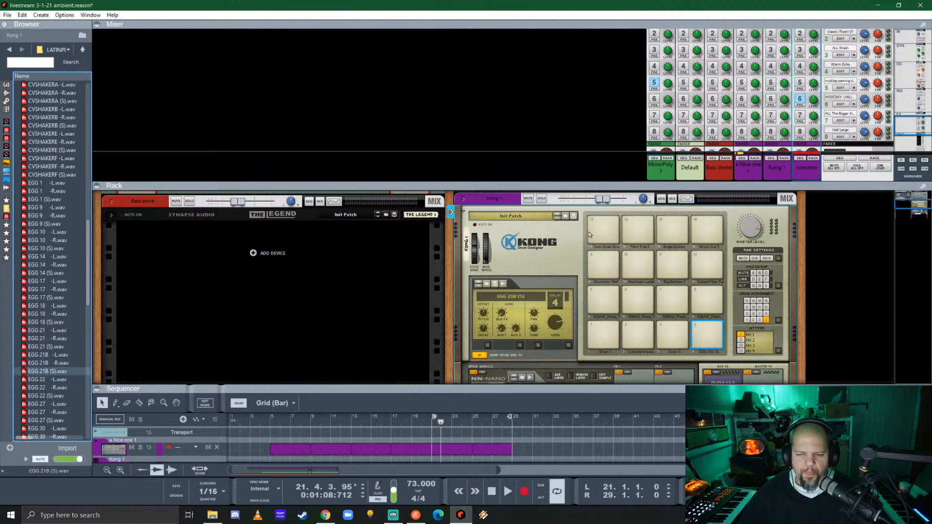
left_click(703, 332)
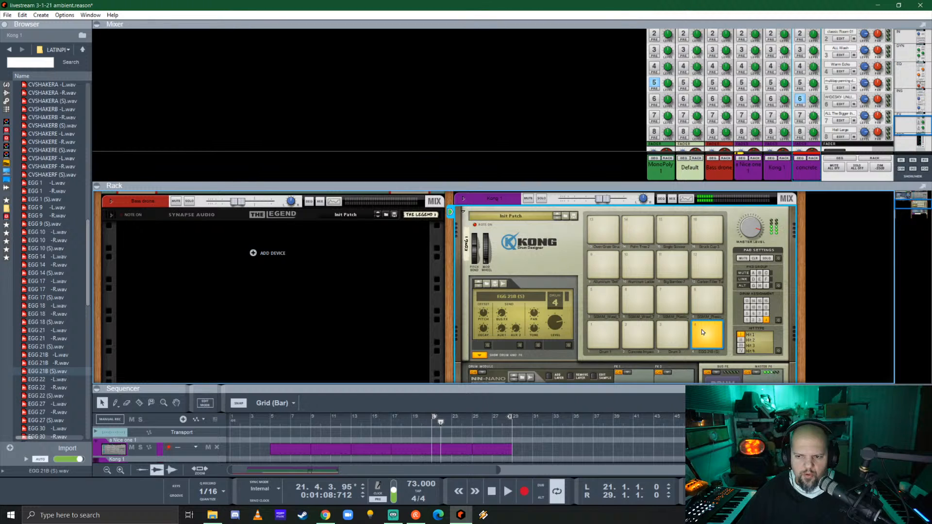
- Solo Kong 1, enlarge the sequencer and record an overdub into its four-bar clip starting at bar 21
left_click(542, 199)
left_click_drag(466, 387, 451, 276)
left_click(434, 313)
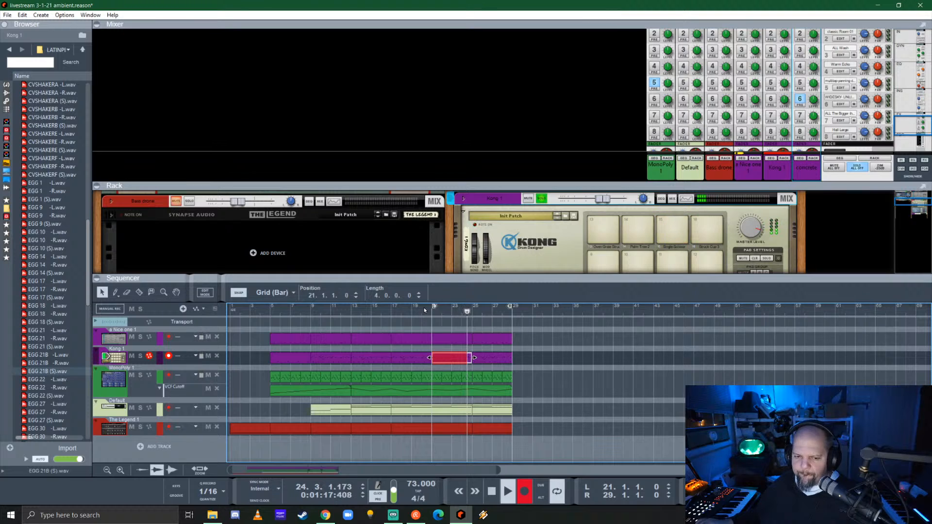
key("space")
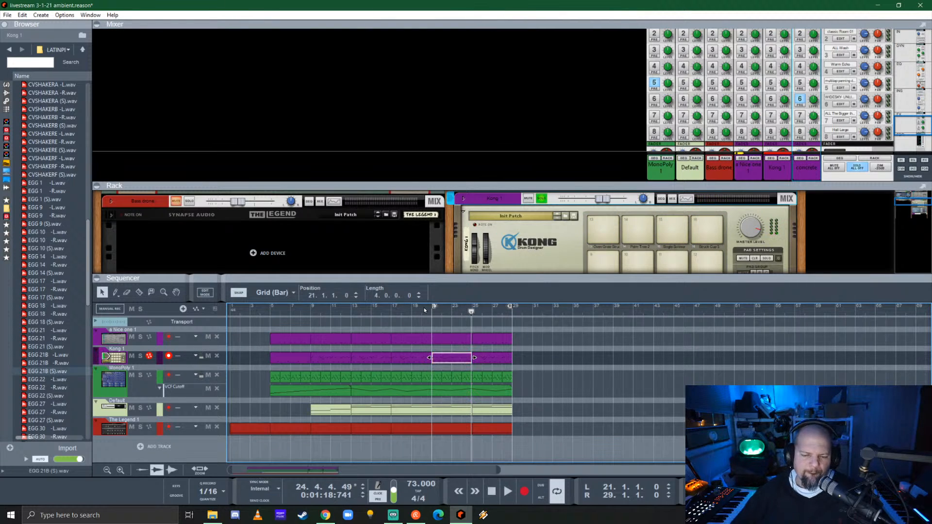
- Replace the last Kong 1 clip at bar 25 with a copy of the four-bar clip from bar 21
left_click(499, 362)
key("Delete")
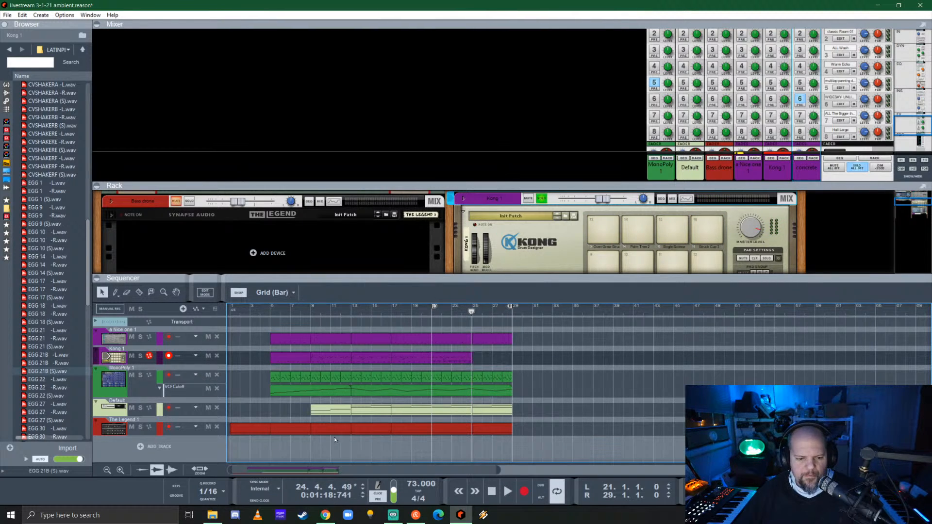
left_click(453, 360)
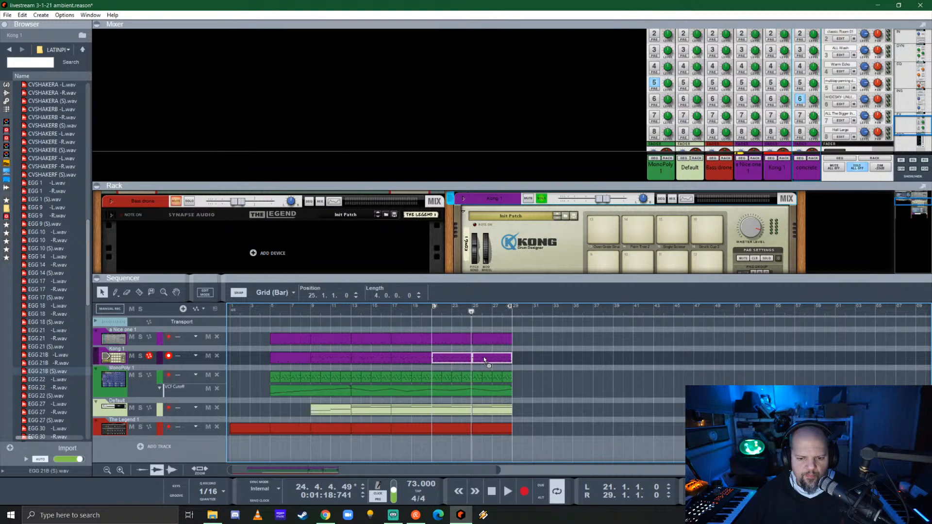
left_click_drag(485, 360, 485, 360)
- Play from bar 21, enlarge the rack again and solo Kong 1's pad 4
left_click(422, 313)
key("space")
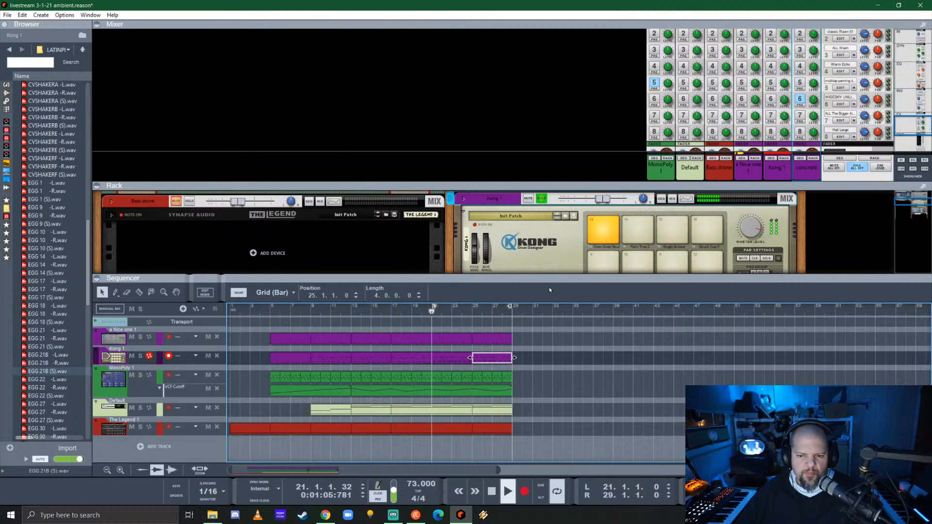
left_click_drag(569, 277, 580, 388)
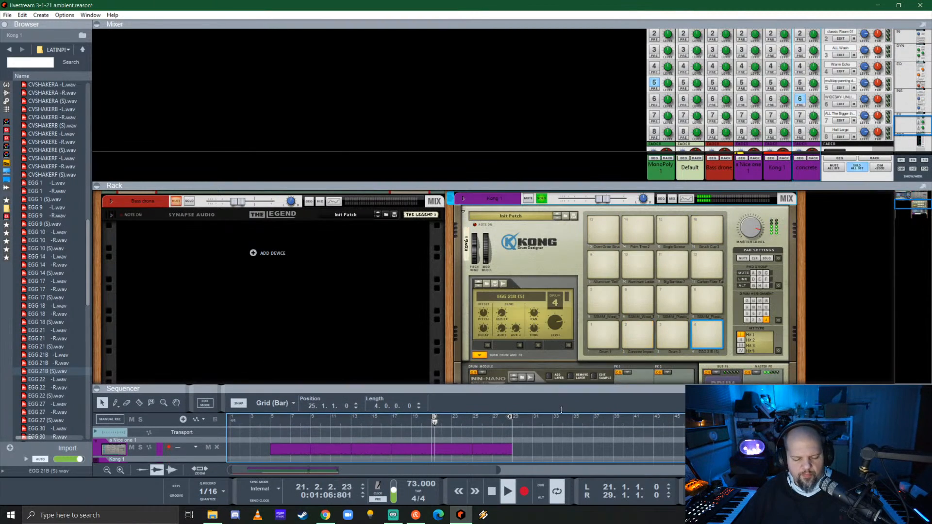
left_click(706, 337)
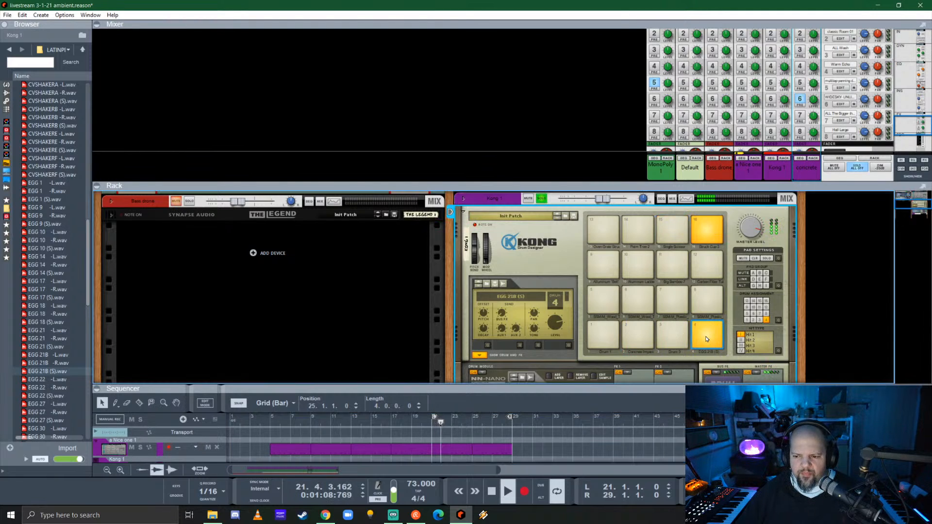
left_click(766, 258)
scroll(566, 286, "down", 2)
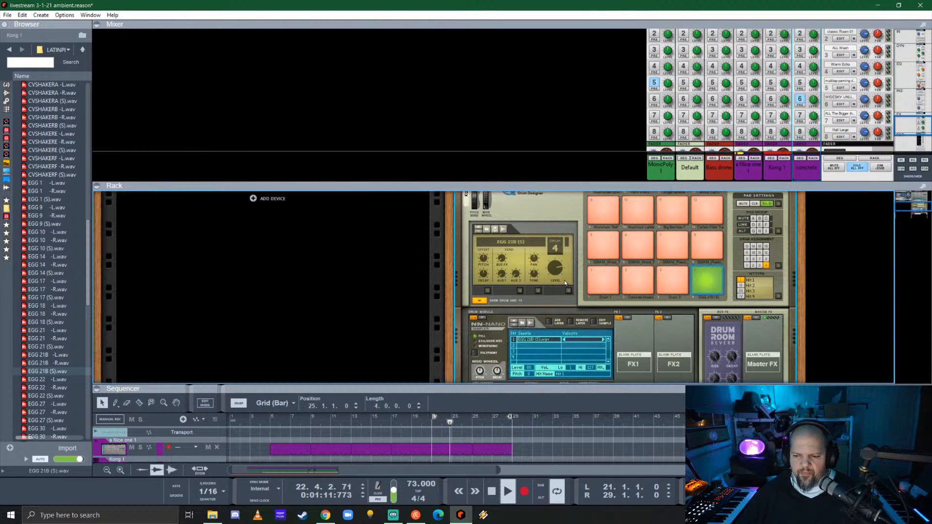
- Enlarge the rack, create a new mix channel below the concrete channel and name it shaka
scroll(568, 284, "up", 1)
left_click_drag(632, 182, 632, 46)
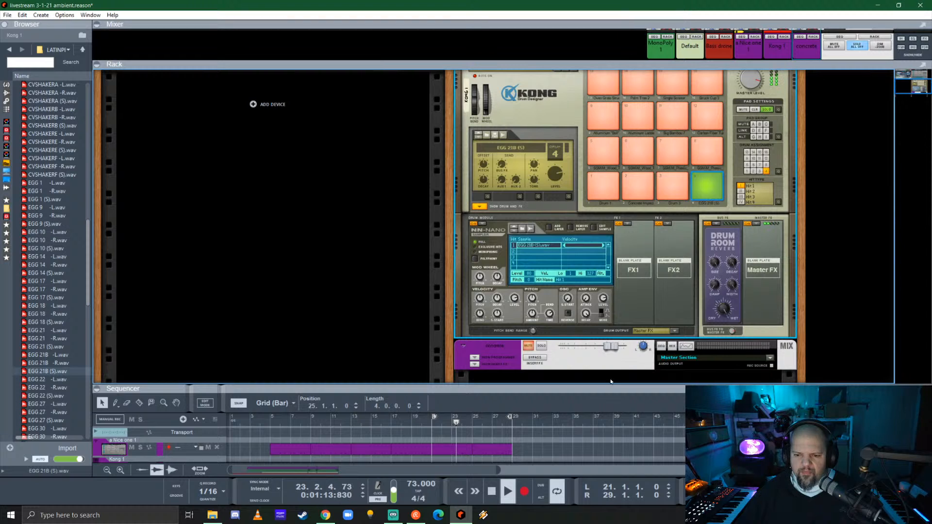
scroll(518, 320, "up", 1)
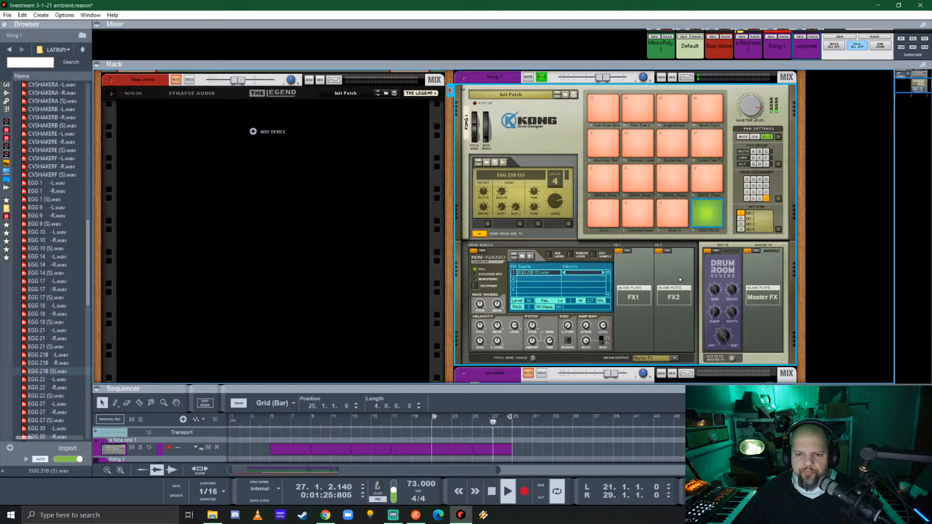
scroll(677, 273, "down", 3)
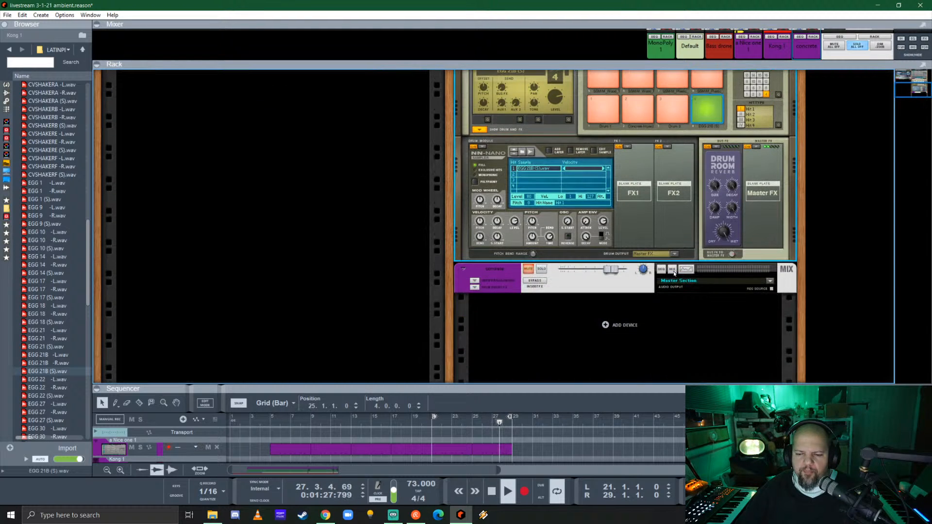
right_click(629, 326)
left_click(689, 354)
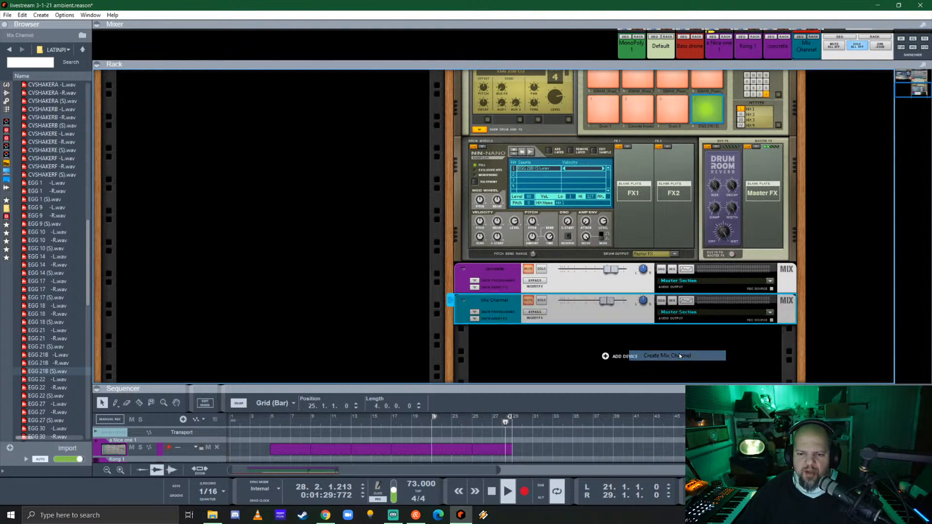
double_click(501, 300)
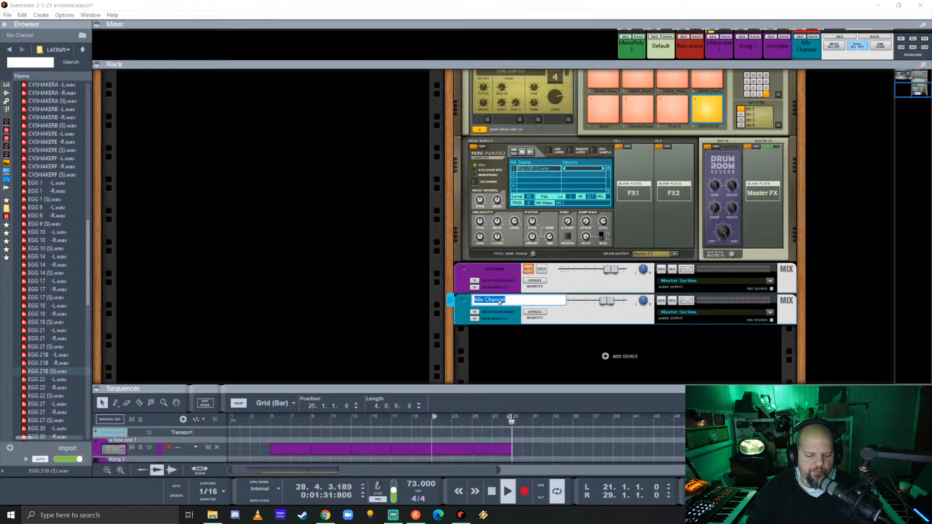
type("shaka")
key("Return")
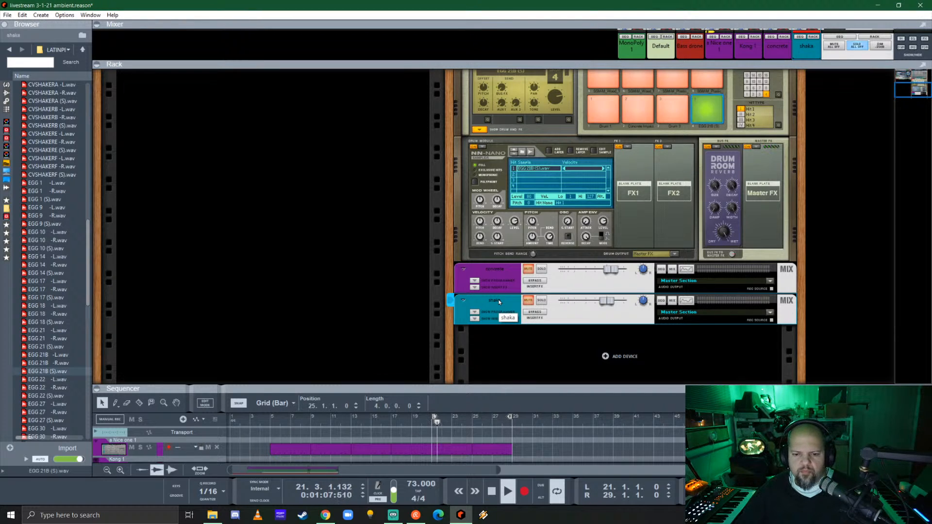
- Route pad 4's drum output to Output 5-6 and cable that Kong output pair into the shaka mix channel
left_click(674, 254)
left_click(700, 295)
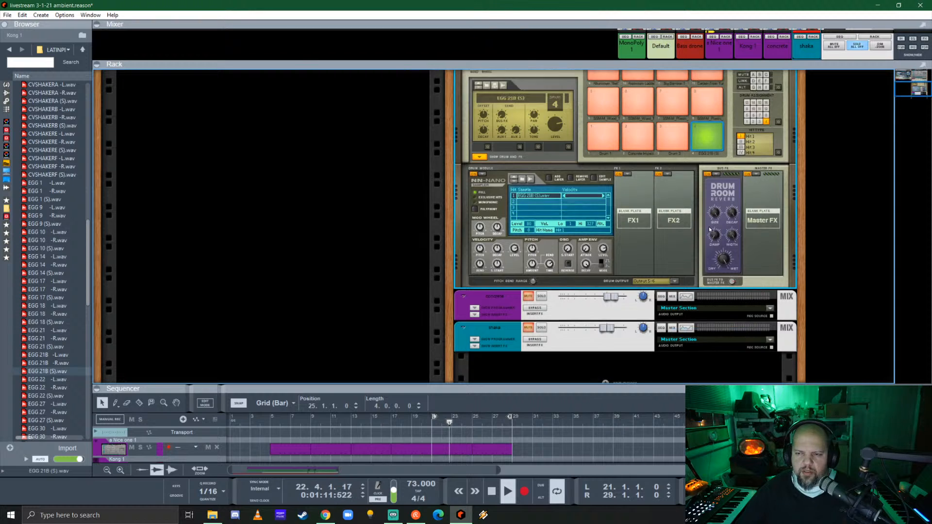
key("Tab")
left_click_drag(716, 200, 565, 297)
key("Tab")
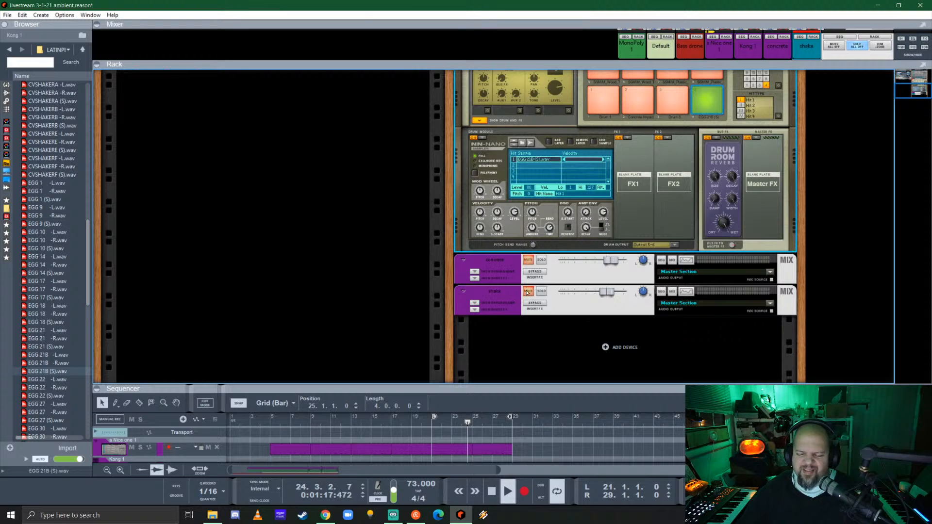
- Solo the shaka channel and clear the solos on the Kong 1 channel and on pad 4
left_click(528, 292)
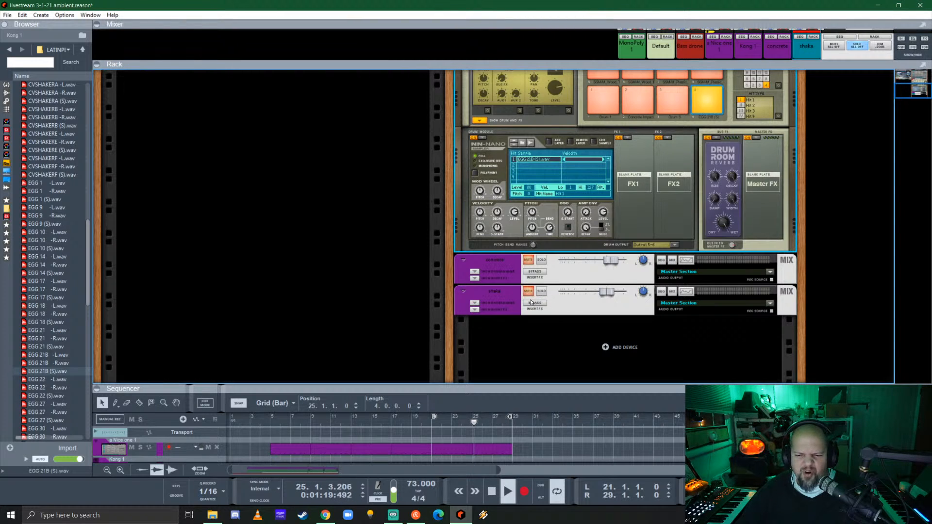
left_click(542, 292)
scroll(581, 180, "up", 3)
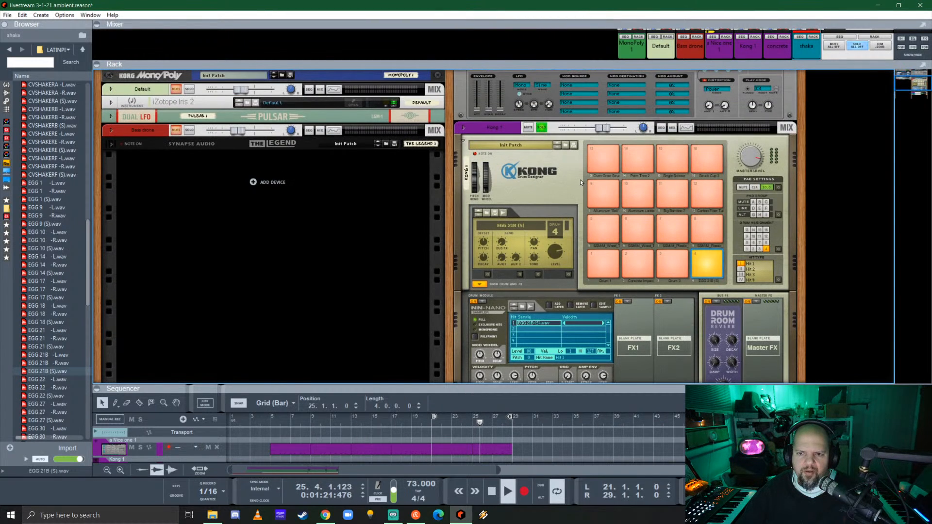
left_click(542, 130)
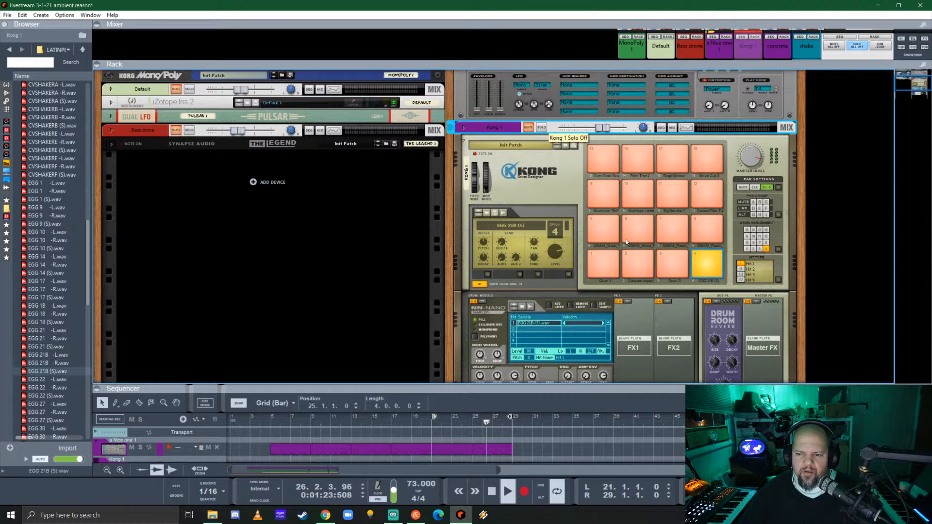
left_click(767, 187)
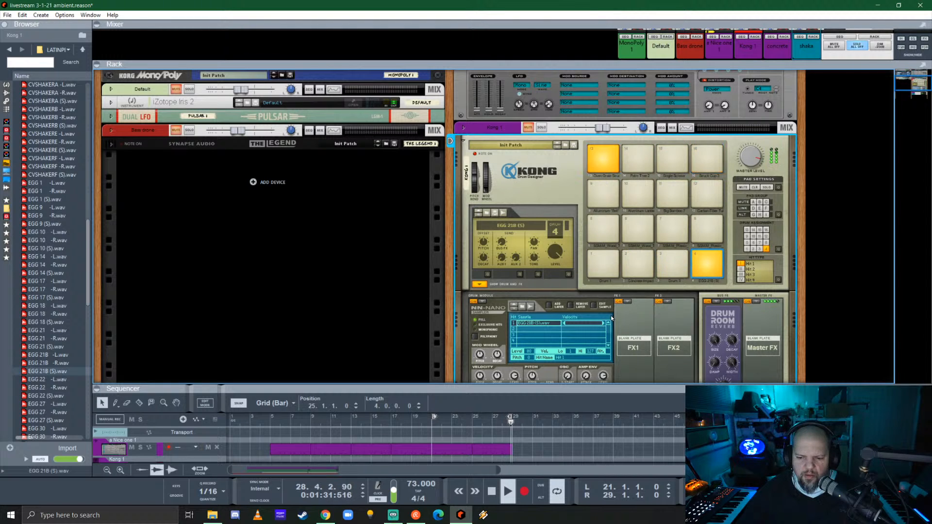
- Adjust the pitch offset of Kong's drum 4, the EGG 21B (S) shaker
scroll(583, 333, "down", 2)
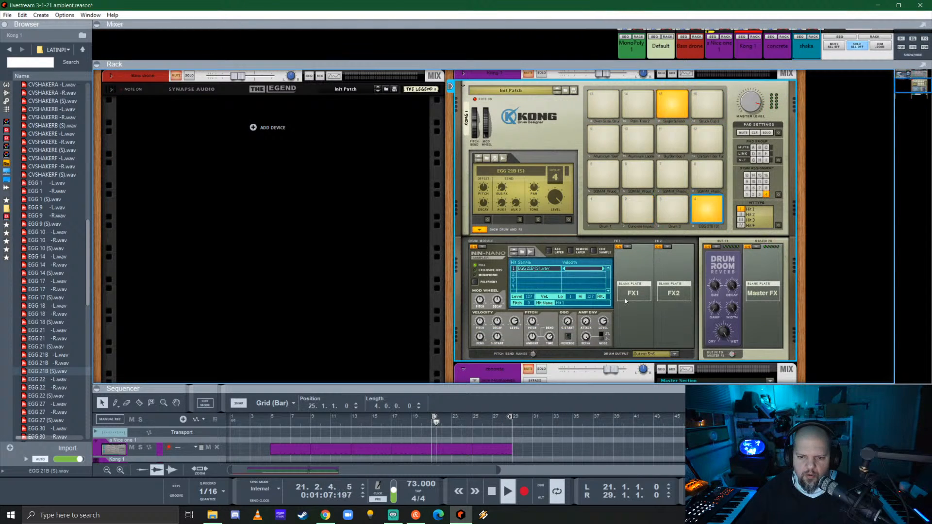
scroll(593, 254, "up", 2)
scroll(621, 264, "down", 1)
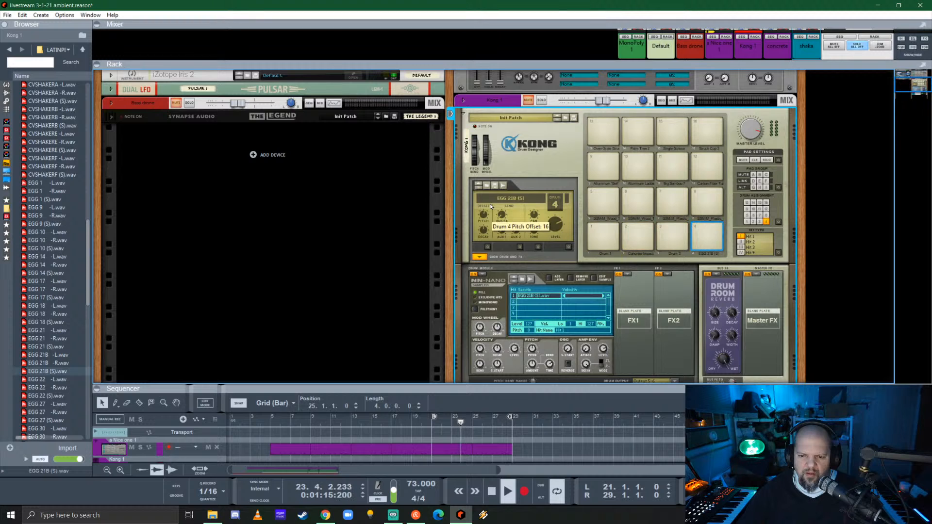
mouse_move(490, 203)
left_mouse_down()
mouse_move(488, 221)
mouse_move(486, 208)
left_mouse_up()
- Fine-tune the sample start of the EGG 21B (S) shaker and set drum 4's level to 107
scroll(594, 319, "down", 3)
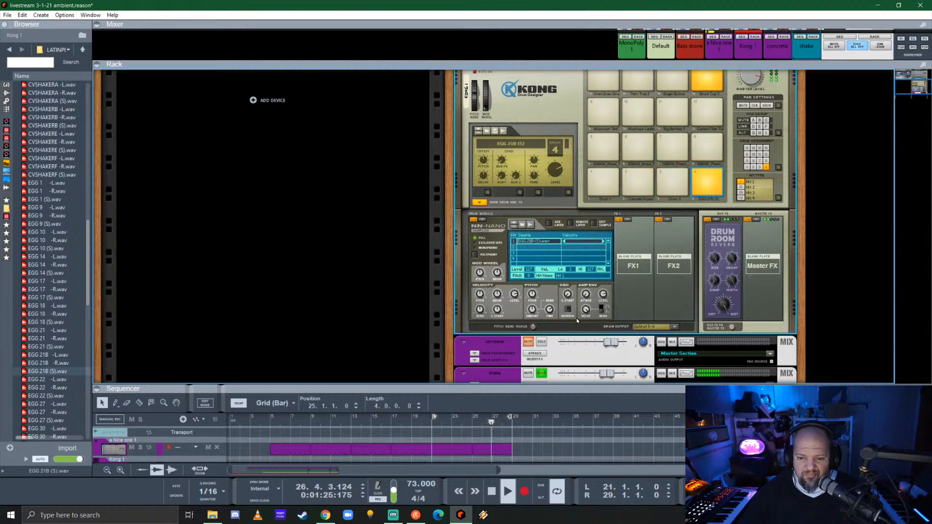
left_click_drag(572, 276, 568, 297)
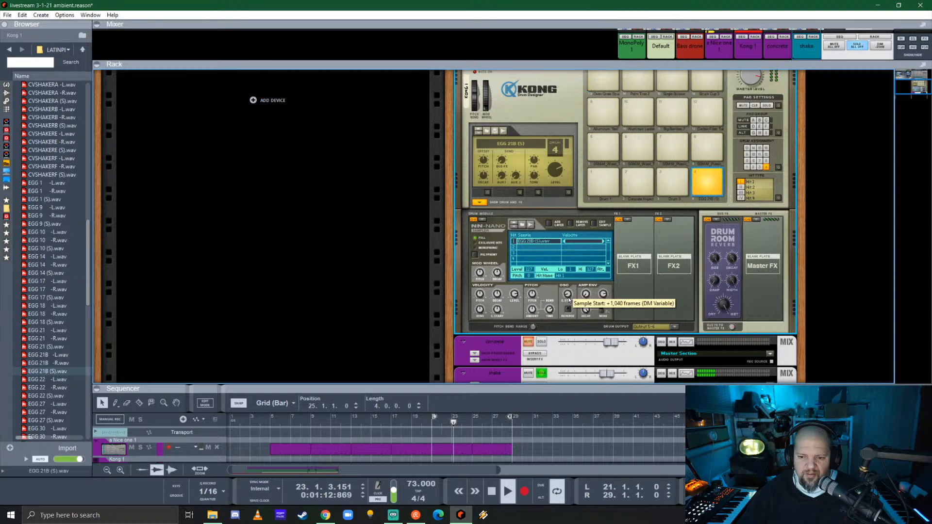
left_click_drag(570, 299, 570, 300)
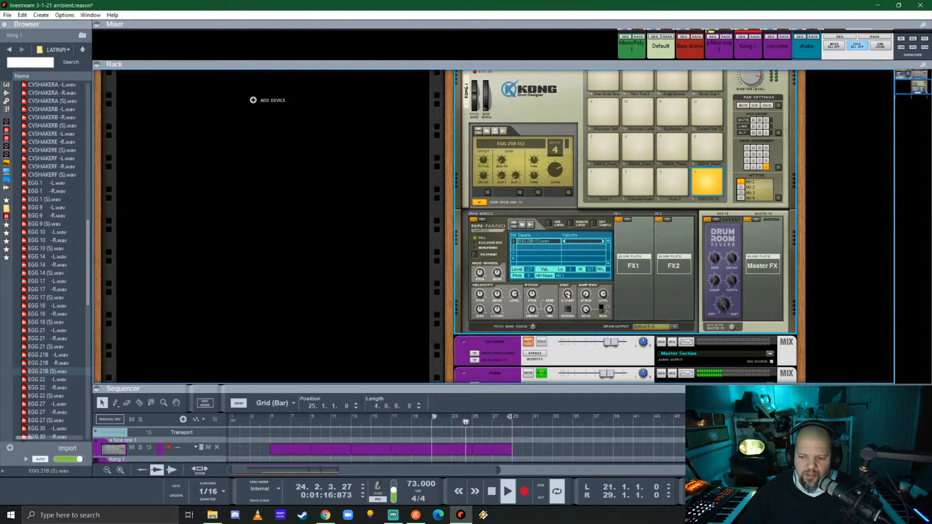
mouse_move(567, 296)
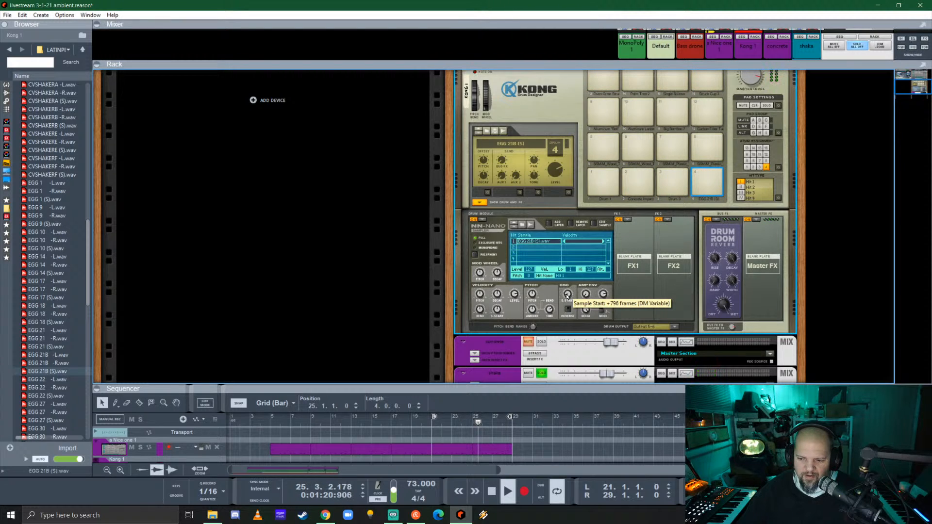
left_click_drag(568, 296, 568, 294)
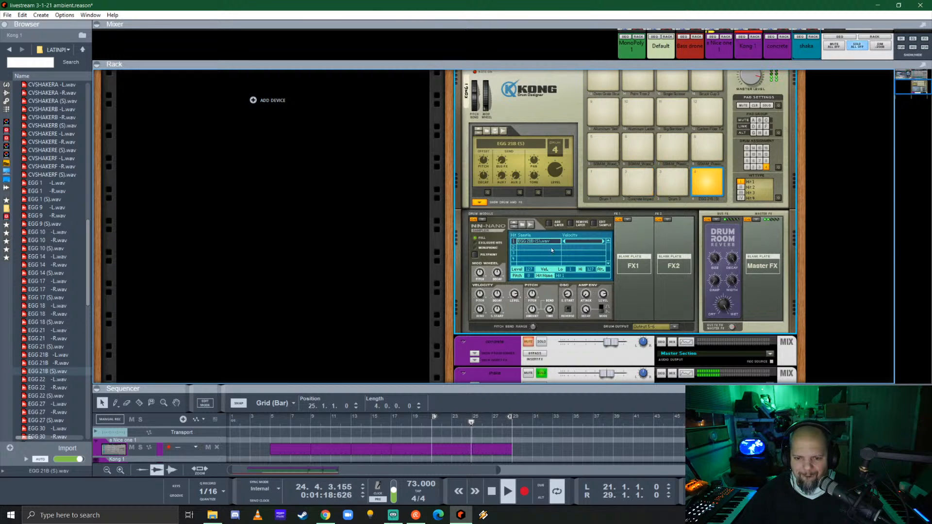
left_click_drag(558, 172, 564, 161)
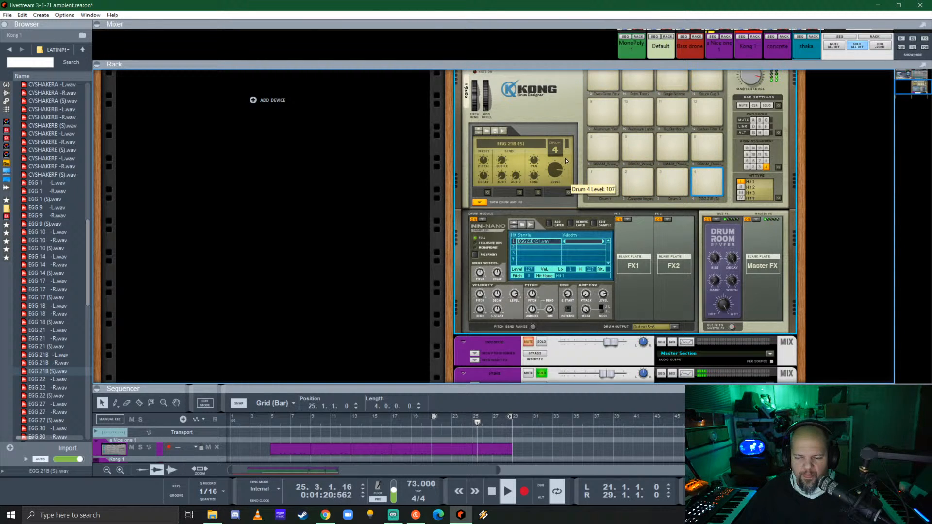
- Try a Filter in drum 4's FX1 slot and sweep its frequency
left_click(627, 221)
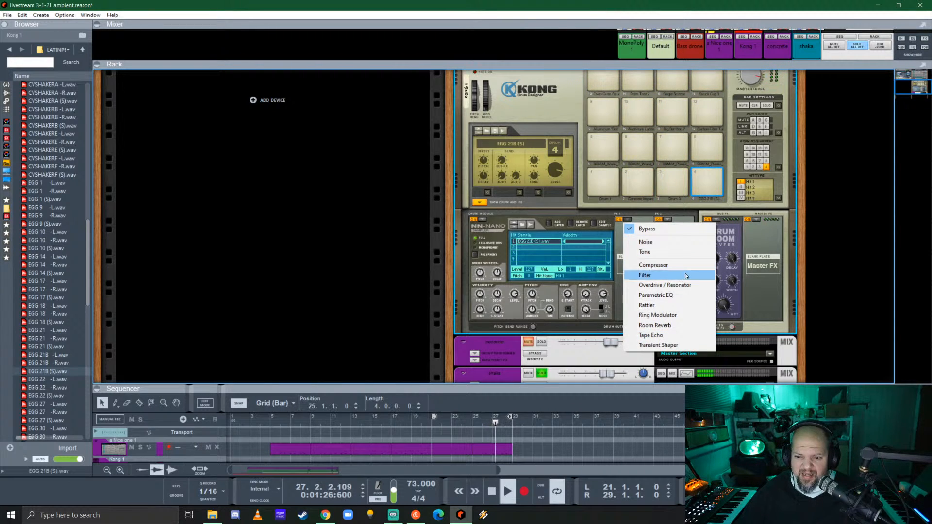
left_click(669, 275)
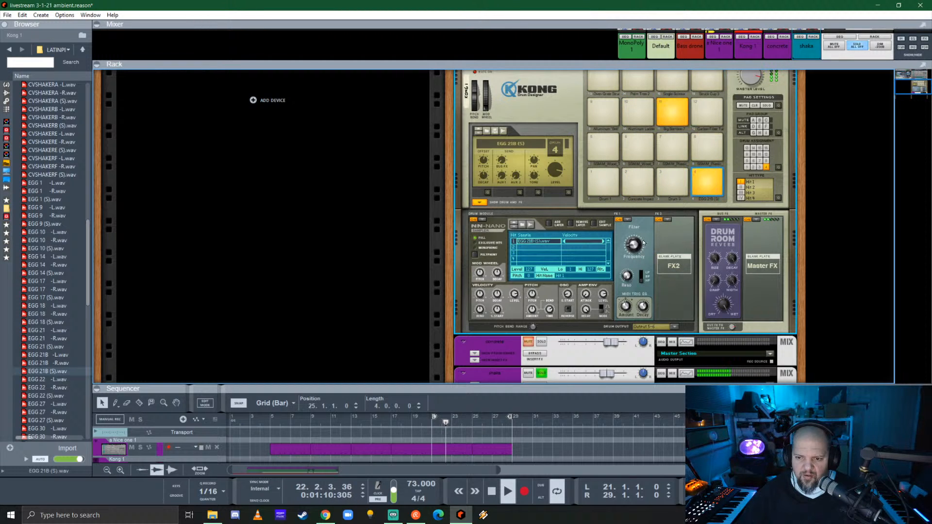
left_click_drag(637, 251, 652, 201)
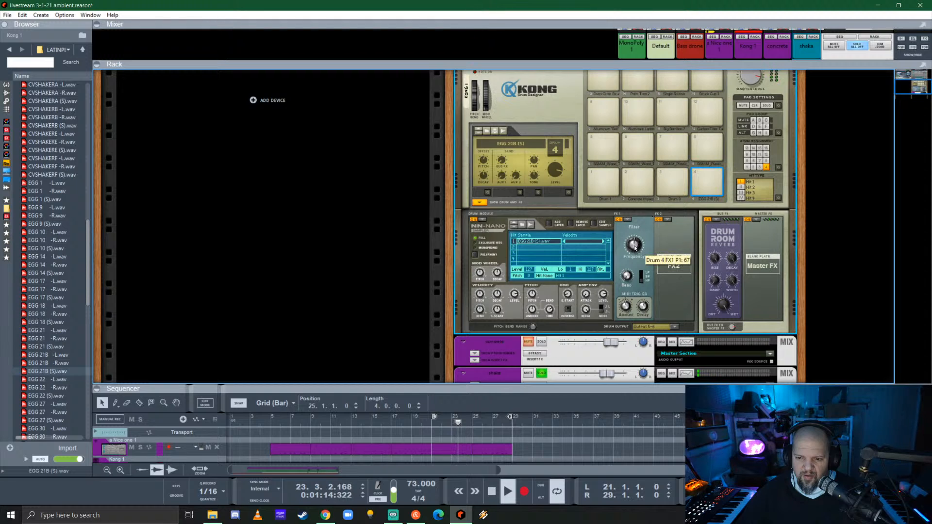
left_click_drag(635, 250, 654, 213)
left_click_drag(635, 247, 643, 305)
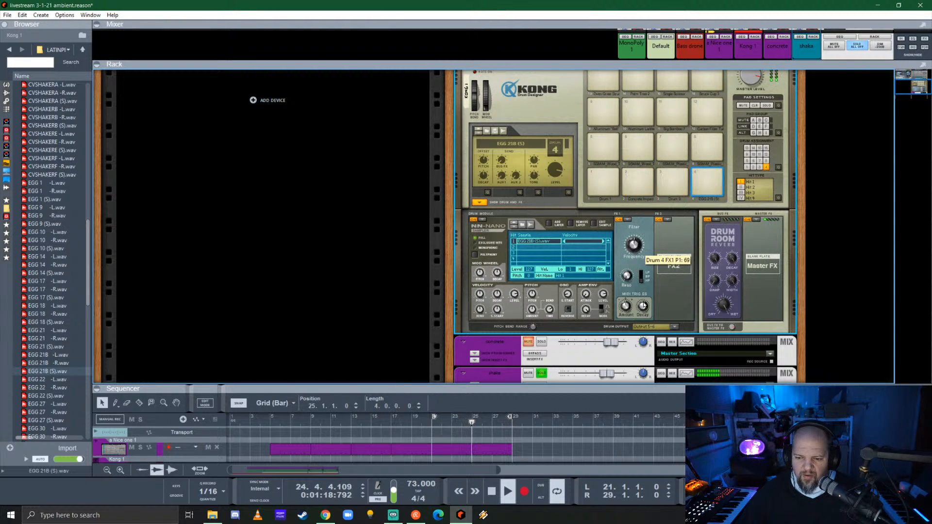
- Switch drum 4's FX1 filter off and on to compare the shaker's sound
left_click(627, 220)
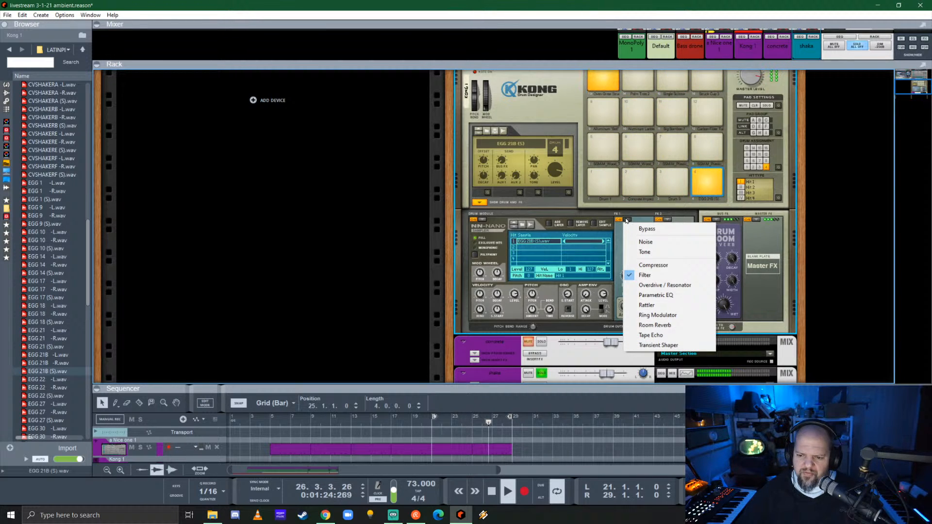
left_click(635, 219)
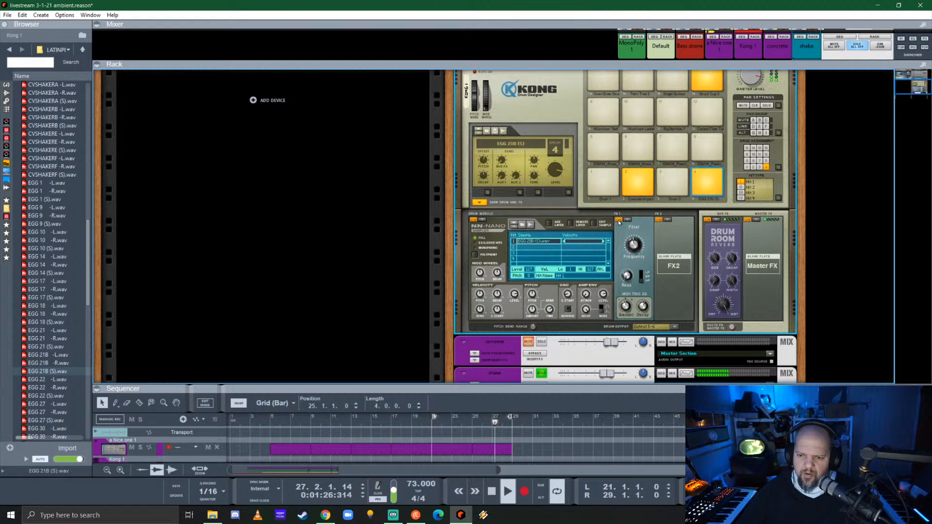
left_click(619, 220)
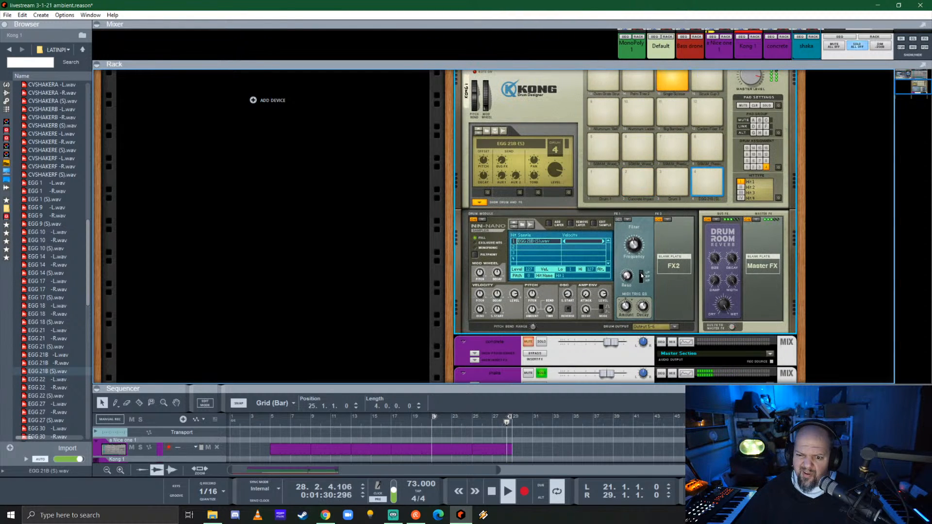
left_click(628, 220)
left_click(619, 220)
left_click(619, 220)
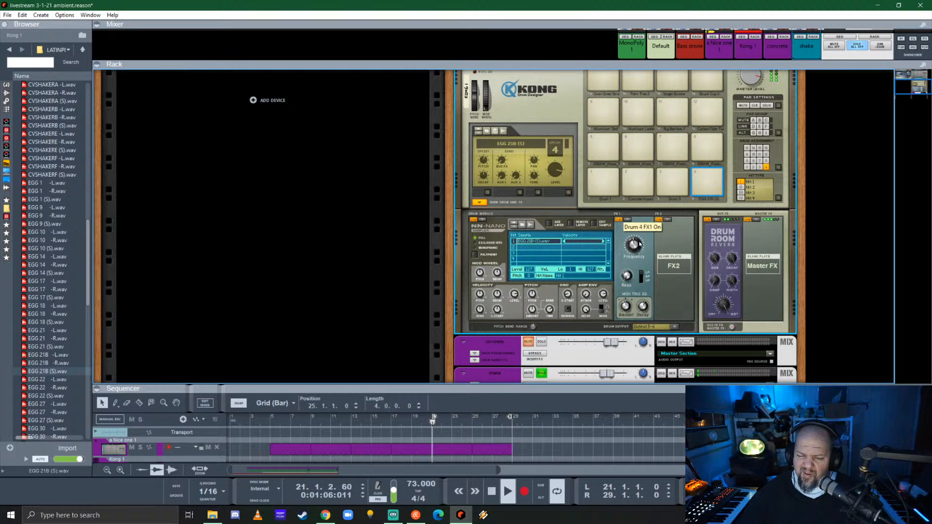
- Sweep the FX1 filter frequency again and remove the filter by setting the slot to Bypass
left_click_drag(637, 247, 664, 207)
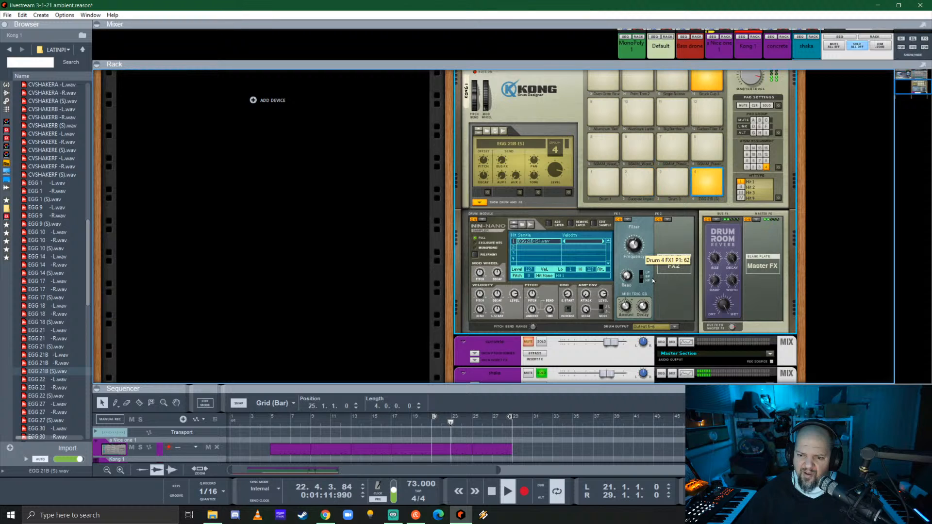
left_click_drag(663, 245, 665, 284)
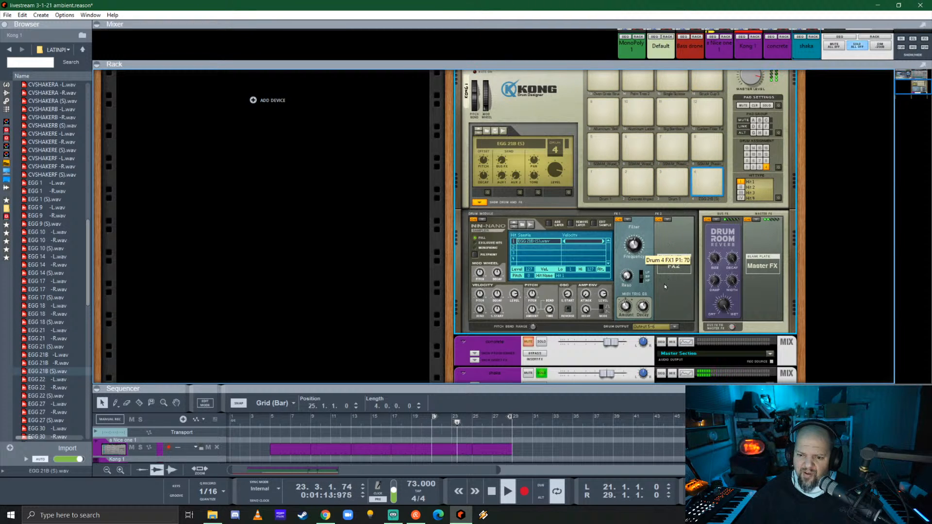
left_click_drag(634, 245, 701, 320)
left_click(633, 220)
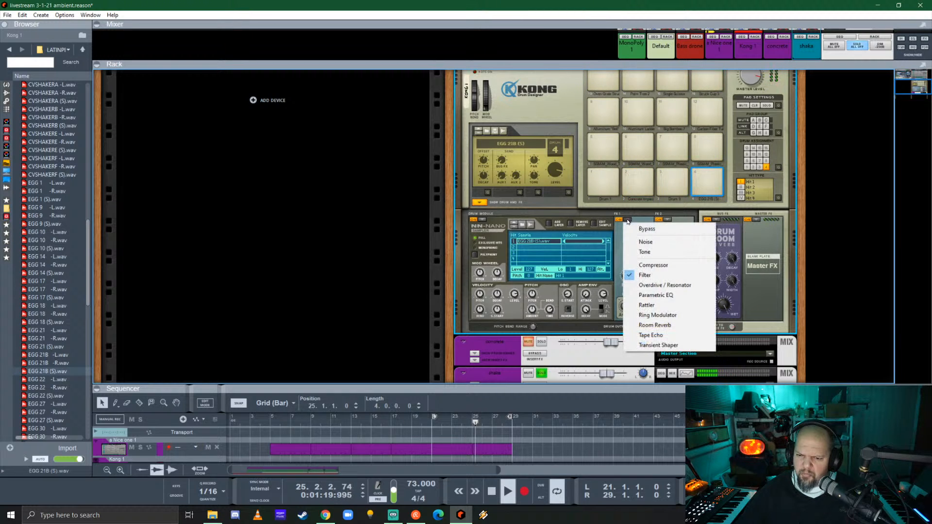
left_click(646, 230)
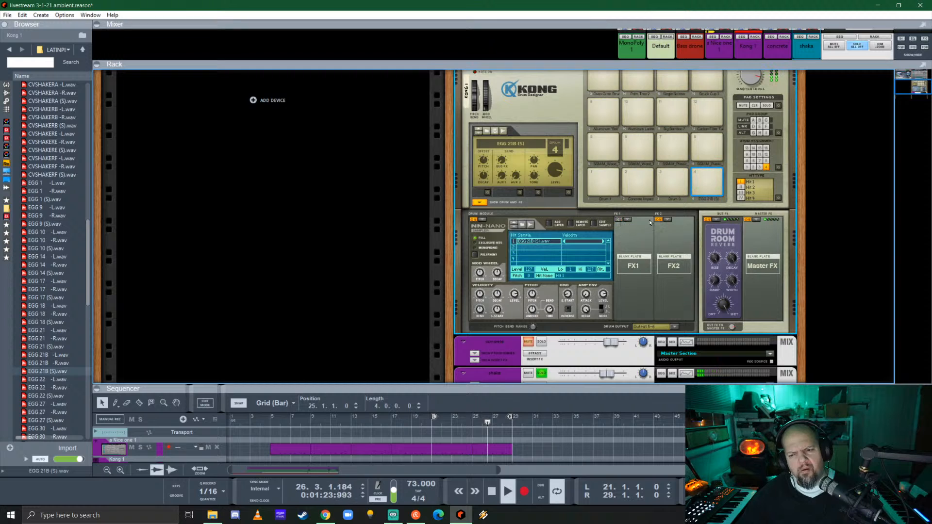
- In the shaka channel's Spectrum EQ, enable the EQ with a 4.00 kHz high-pass filter and boost the high band by about 6 dB
scroll(575, 239, "down", 3)
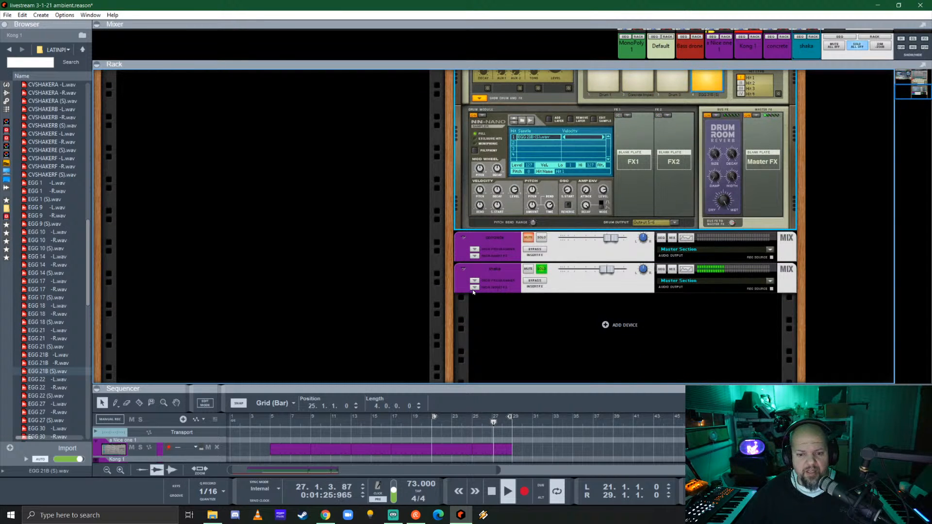
left_click(489, 291)
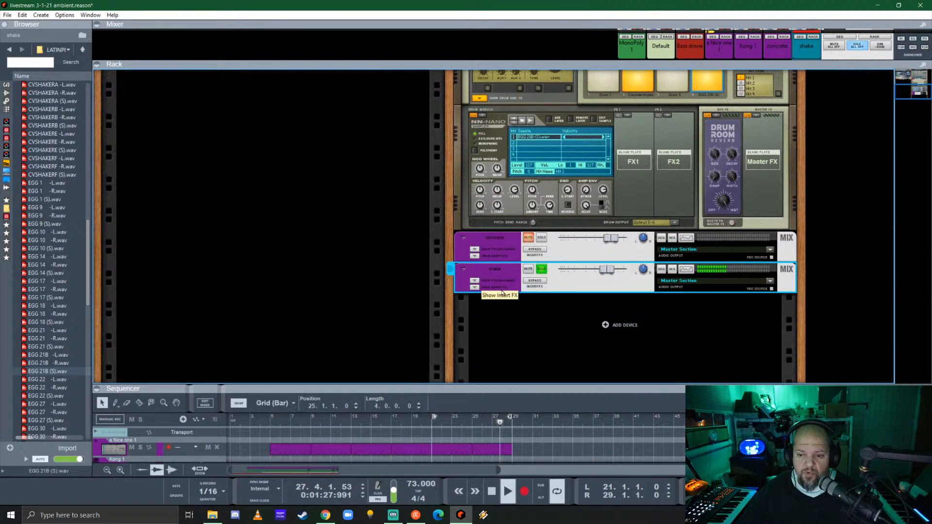
left_click(687, 269)
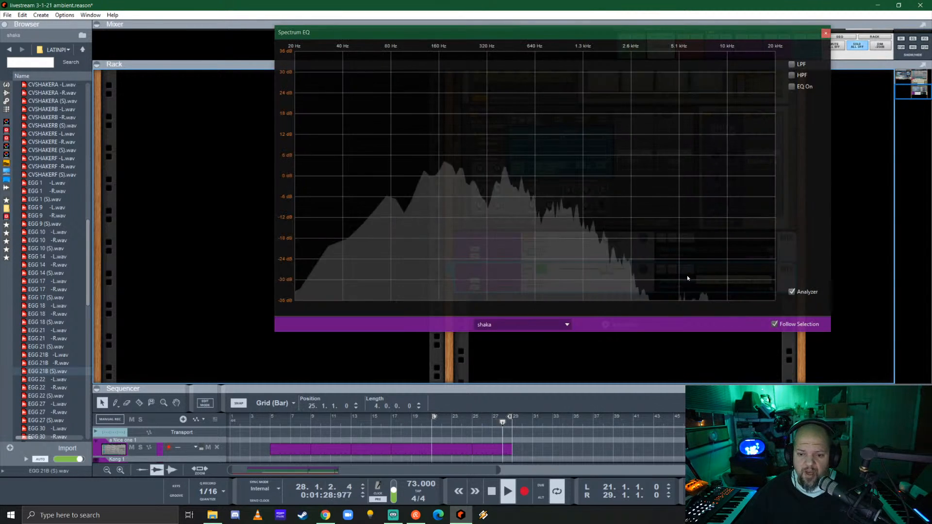
left_click(792, 75)
left_click_drag(451, 179, 766, 156)
left_click(791, 88)
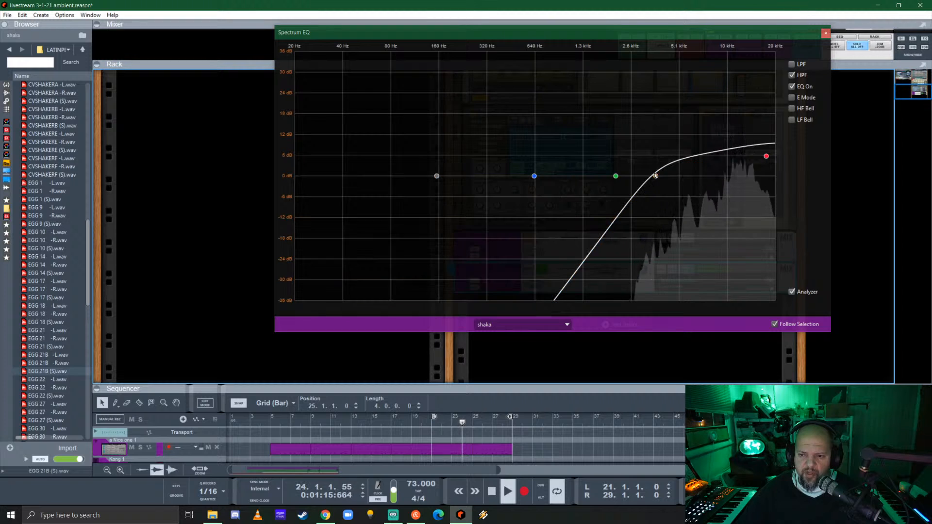
left_click_drag(656, 177, 667, 179)
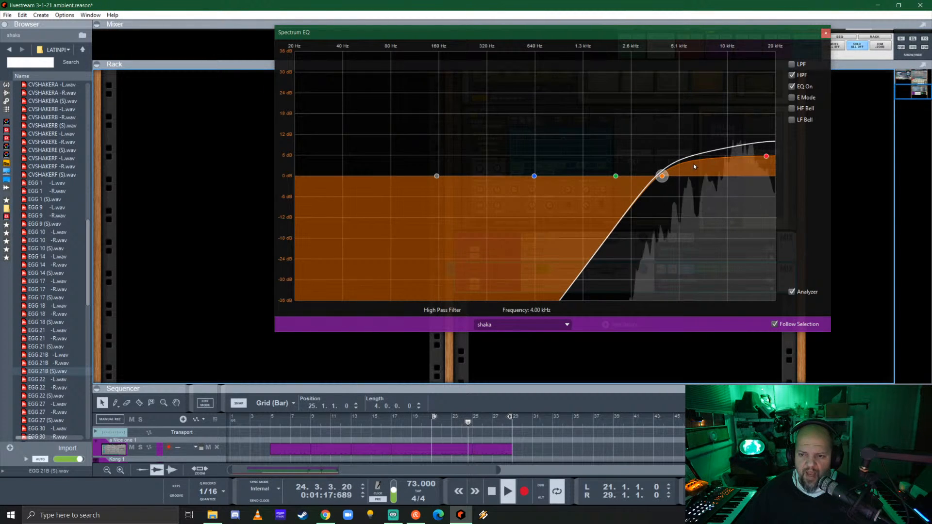
left_click(825, 34)
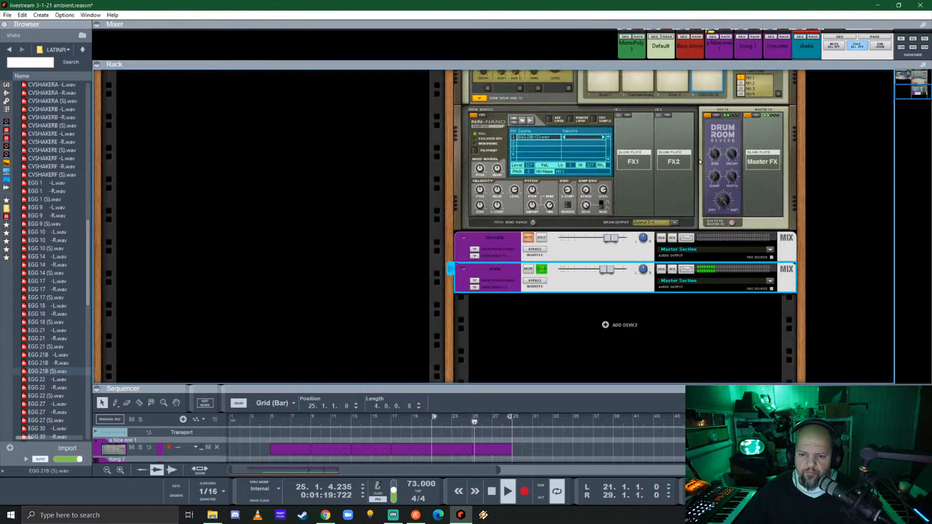
- Set drum 4's level to 102 in Kong and the shaka channel's level to about 1.75 dB
left_click(637, 140)
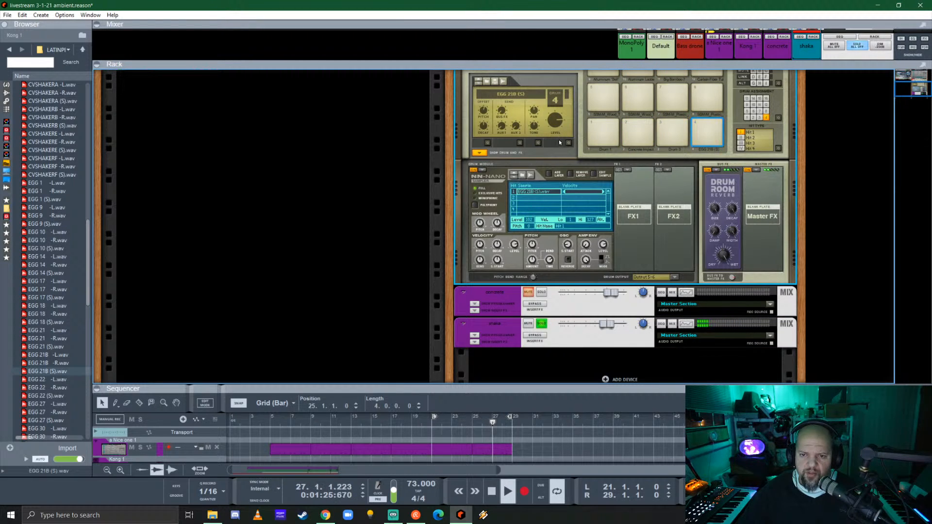
mouse_move(556, 125)
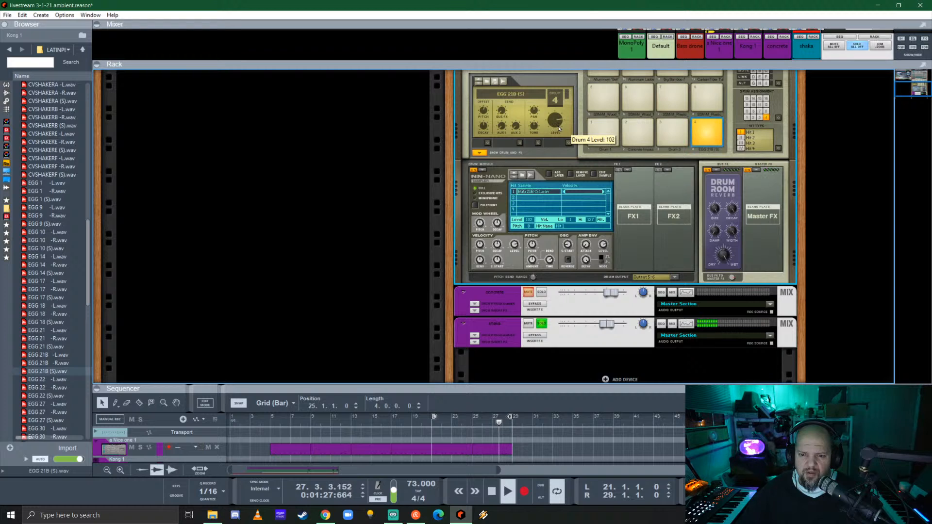
left_click_drag(608, 324, 614, 328)
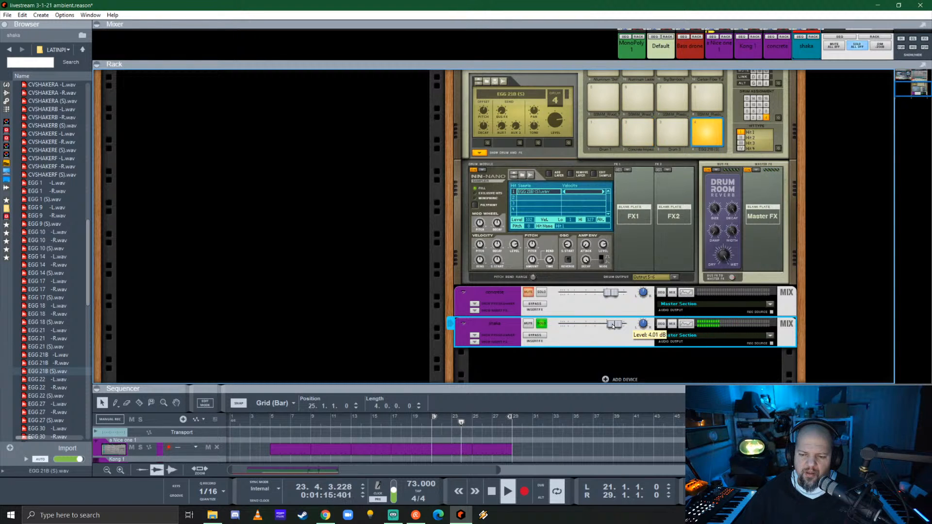
left_click_drag(614, 327, 611, 327)
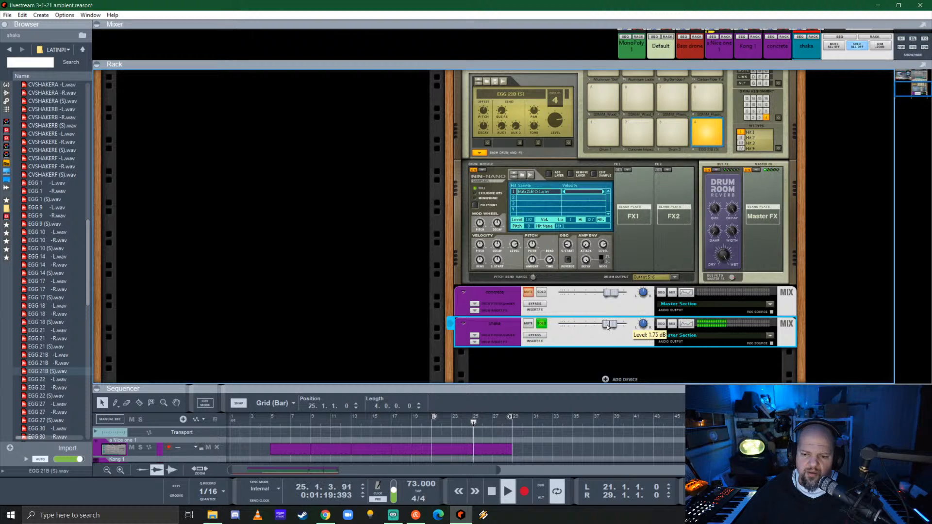
- Show the shaka channel's insert effects and add the EVE-AT4 3-Band Equalizer there from the effects library
left_click(475, 342)
scroll(589, 323, "down", 2)
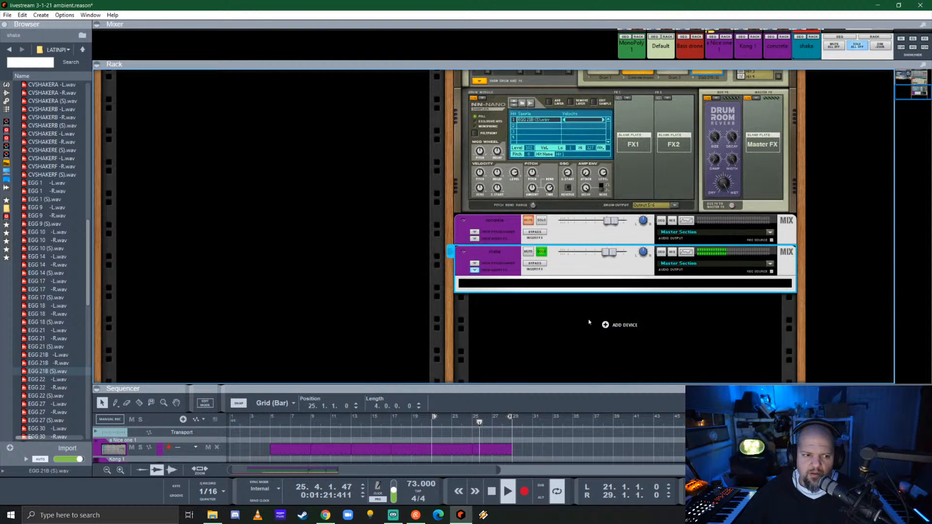
left_click(6, 92)
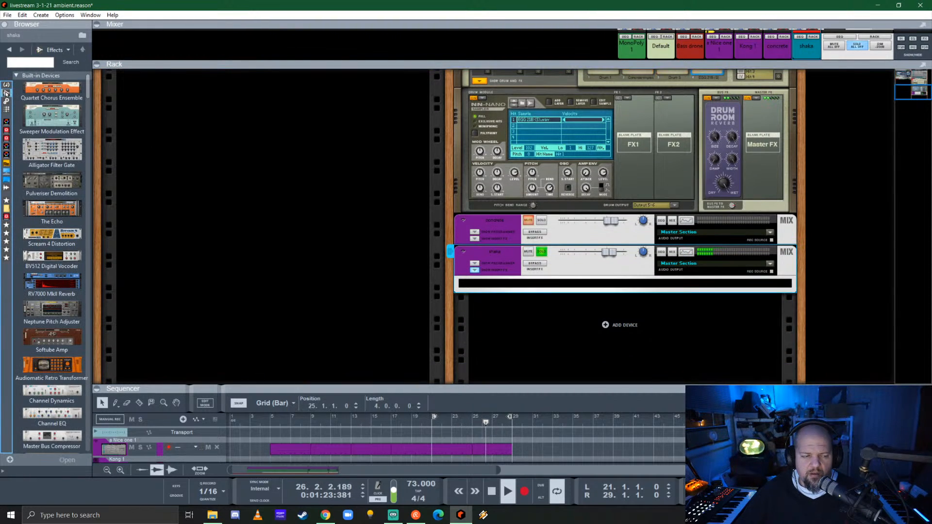
scroll(53, 198, "down", 6)
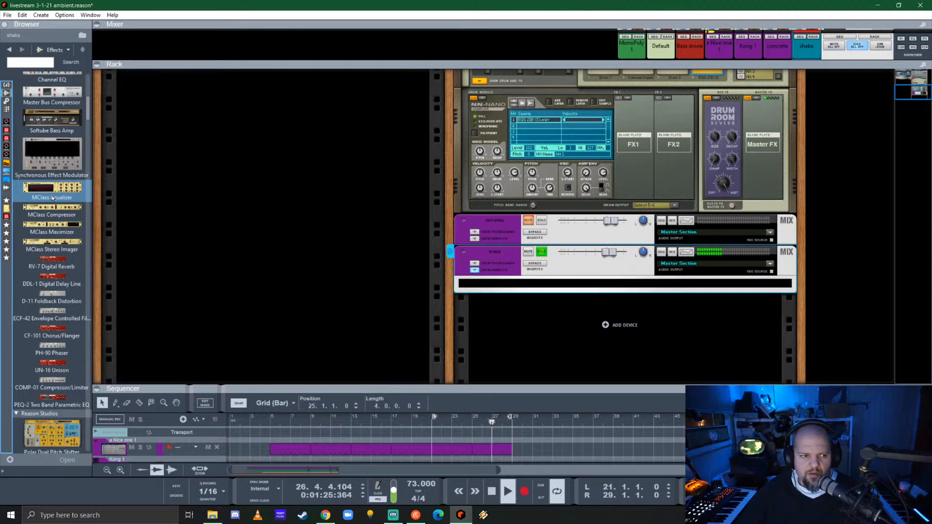
scroll(52, 197, "down", 10)
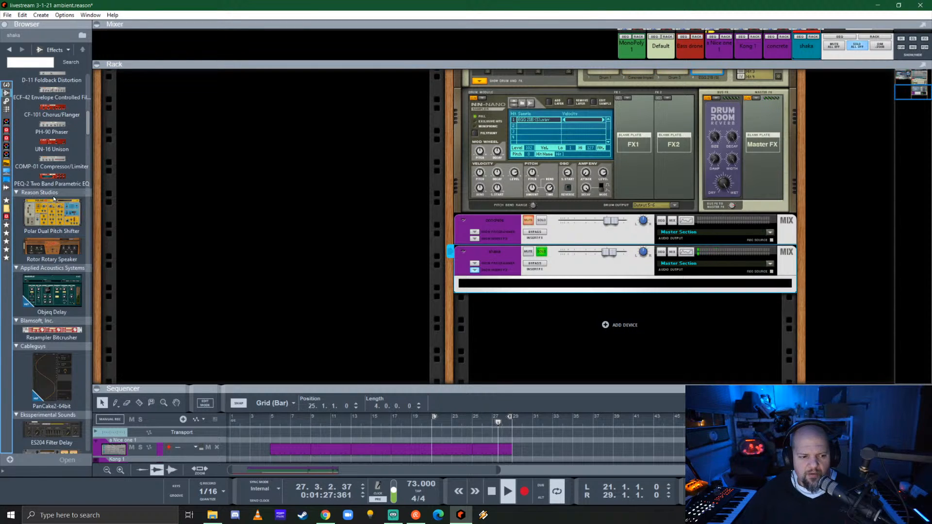
scroll(54, 199, "down", 1)
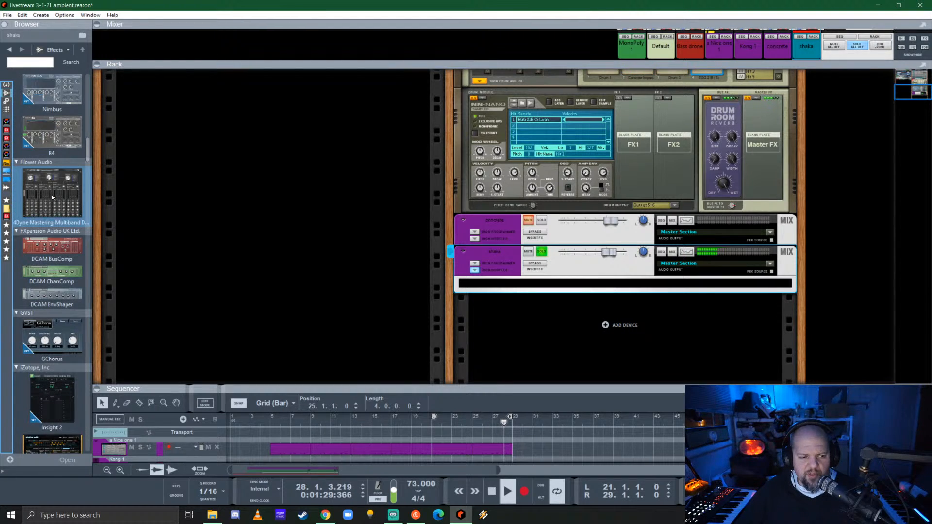
scroll(52, 197, "down", 4)
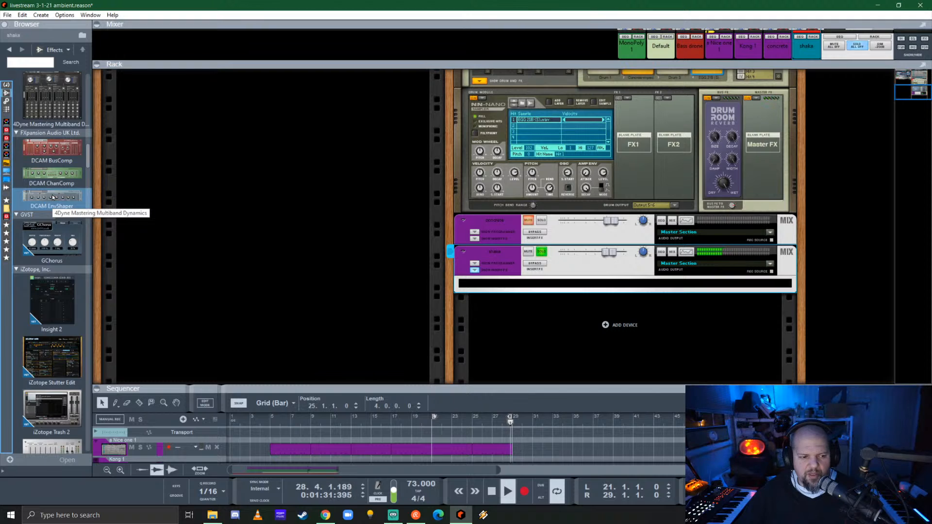
scroll(53, 197, "down", 15)
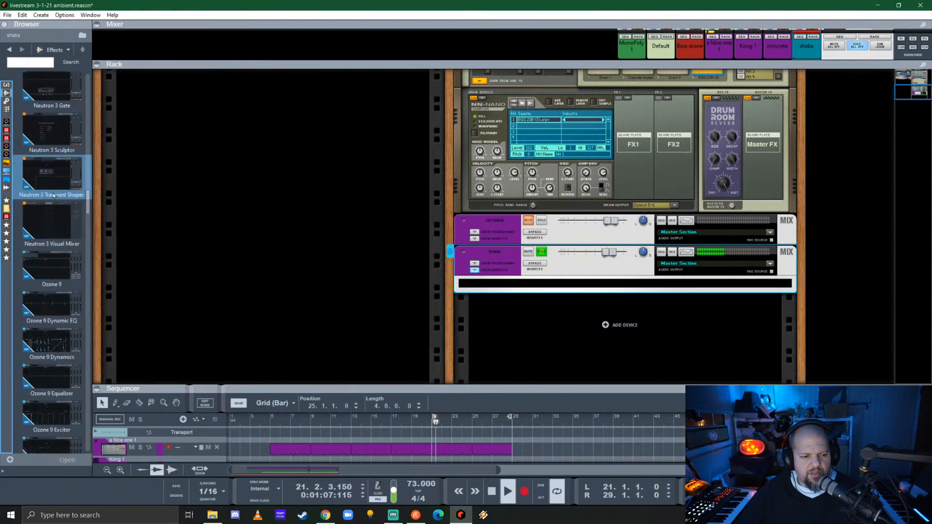
scroll(53, 195, "down", 20)
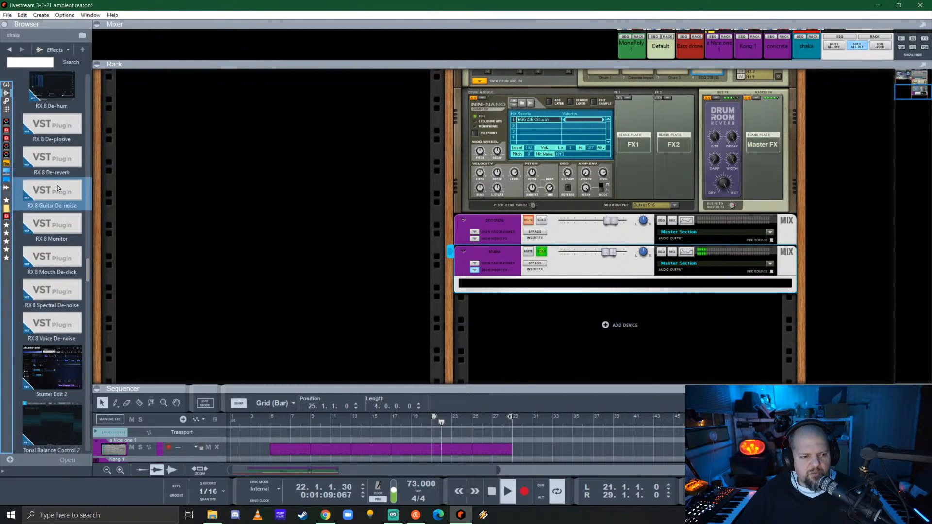
scroll(58, 188, "down", 20)
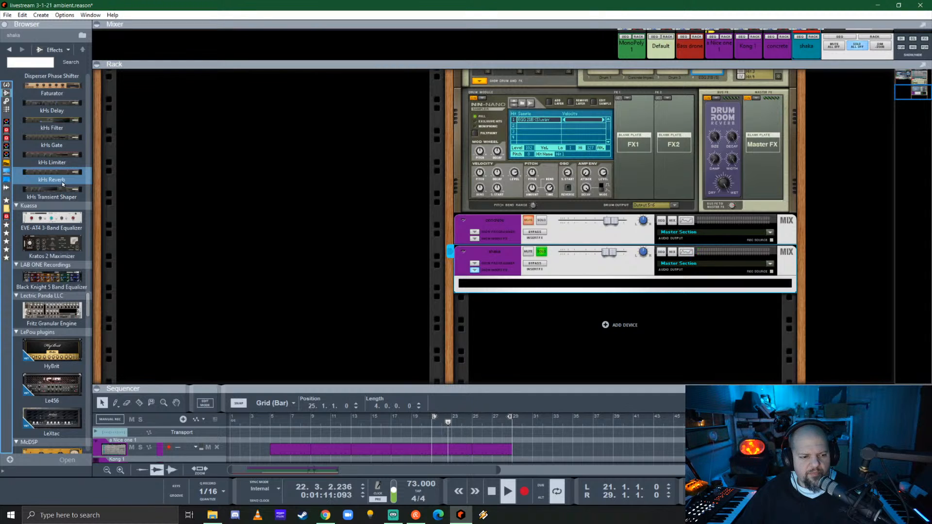
left_click(66, 279)
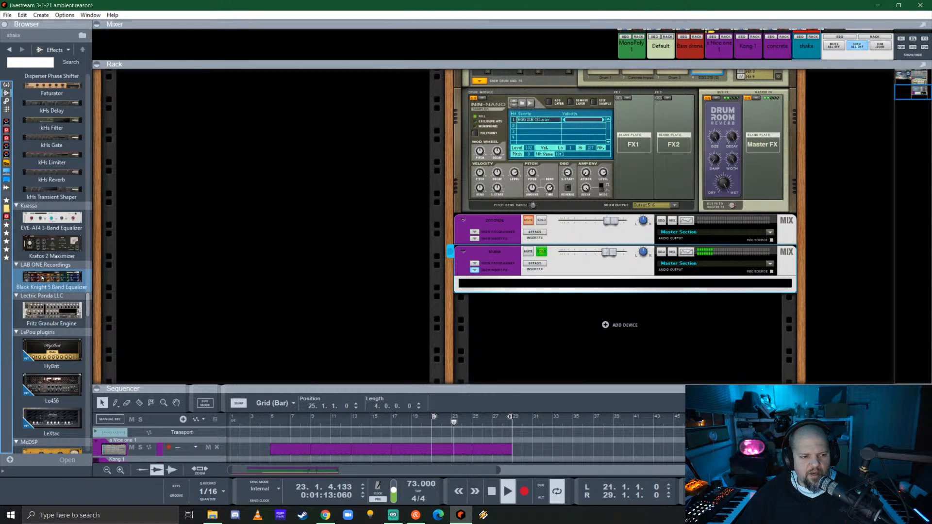
mouse_move(52, 218)
left_mouse_down()
mouse_move(437, 240)
mouse_move(578, 269)
mouse_move(583, 286)
left_mouse_up()
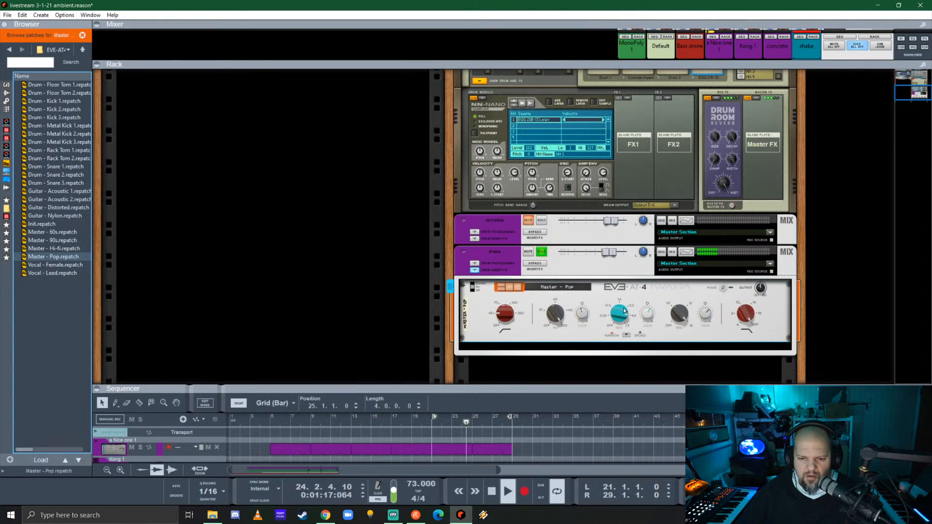
- Adjust the EVE-AT4's high-pass filter, reduce its low gain and set the low frequency to 220 Hz
left_click_drag(508, 318, 504, 316)
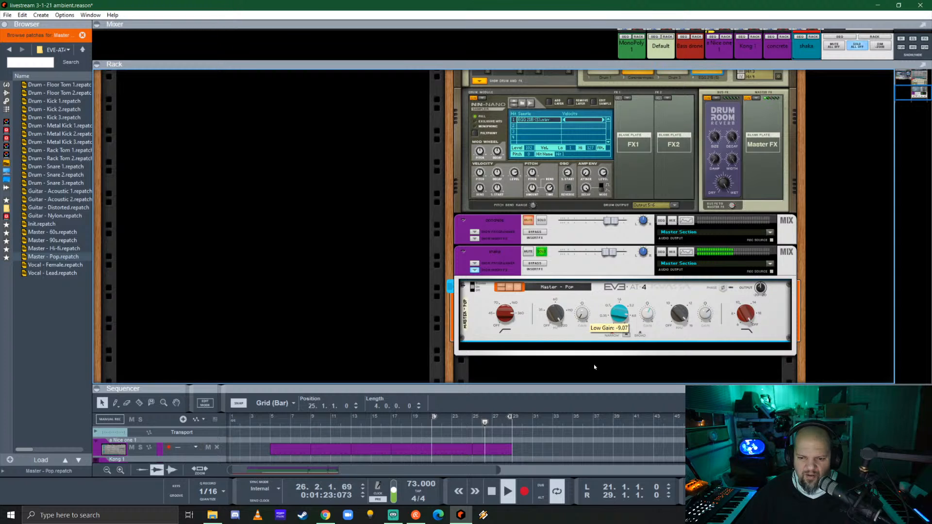
left_click_drag(594, 365, 595, 369)
left_click_drag(555, 320, 555, 345)
left_click_drag(573, 389, 598, 353)
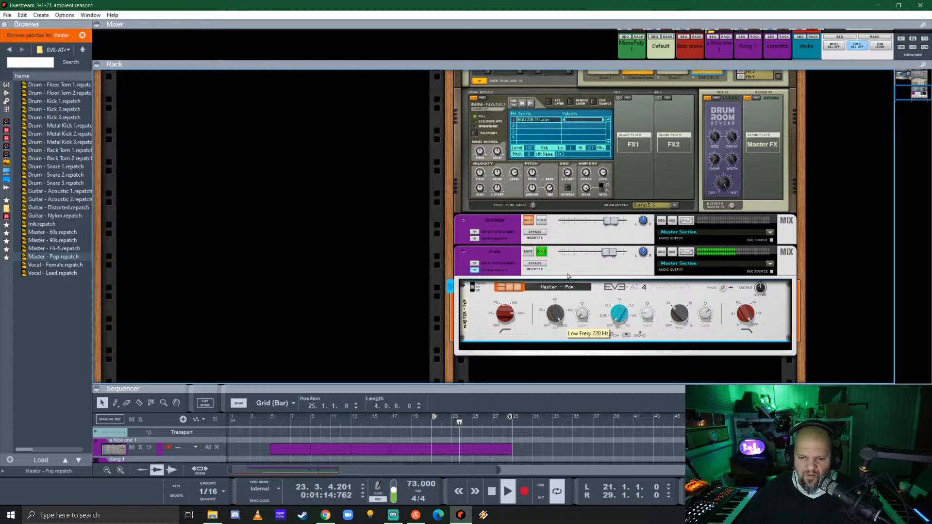
- Replace the EVE-AT4 with the Selig ColoringEQ and raise its F1 high-pass filter to about 10 kHz
left_click(10, 94)
scroll(61, 231, "down", 20)
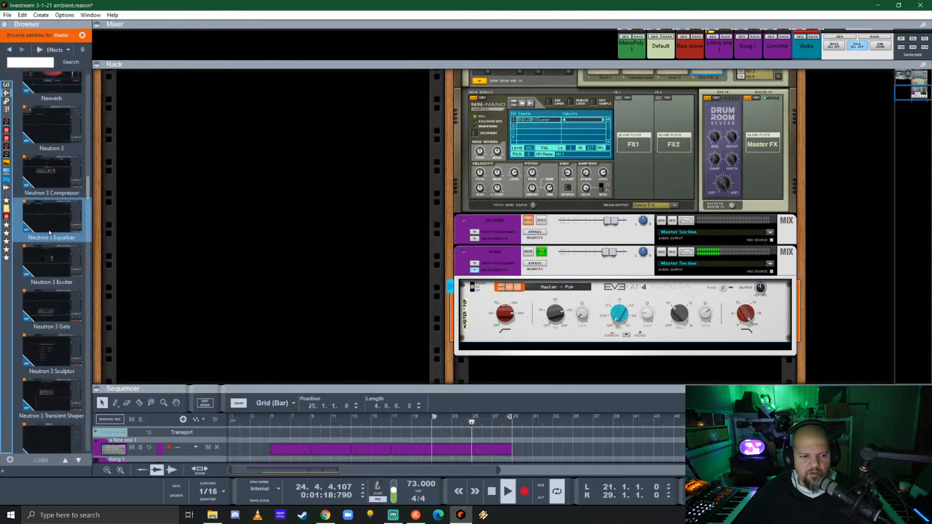
scroll(60, 231, "down", 20)
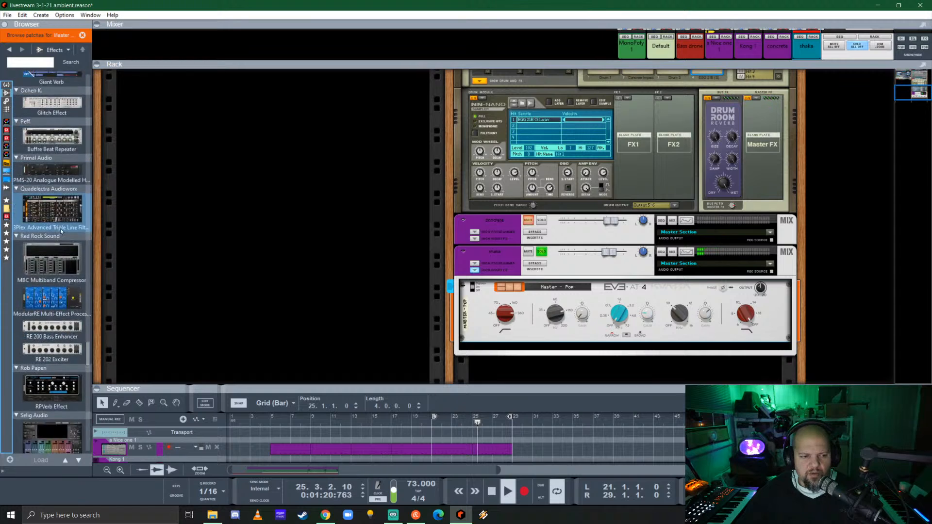
left_click_drag(52, 340, 607, 315)
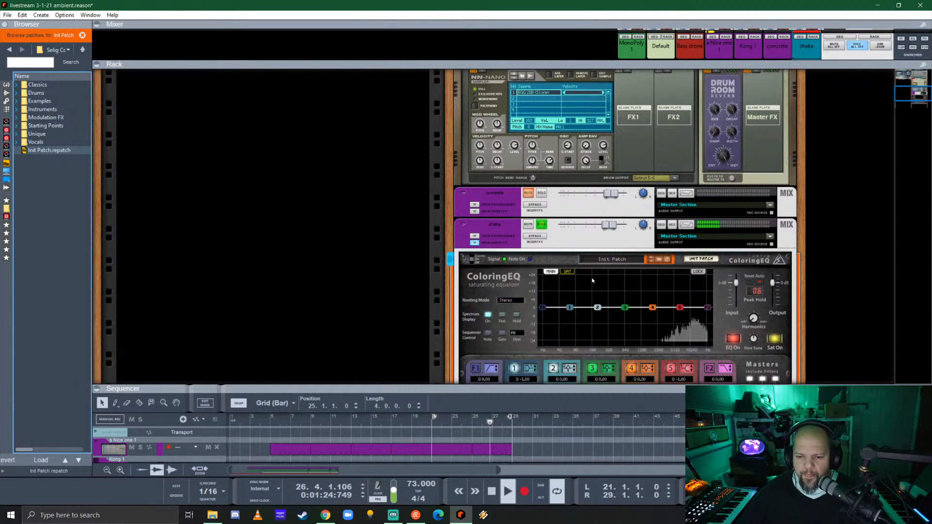
left_click(476, 314)
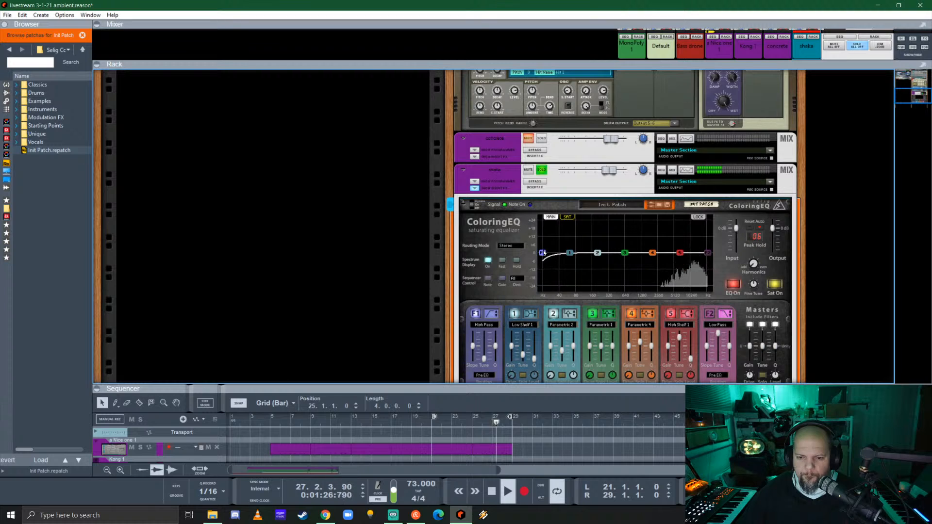
left_click_drag(543, 254, 693, 280)
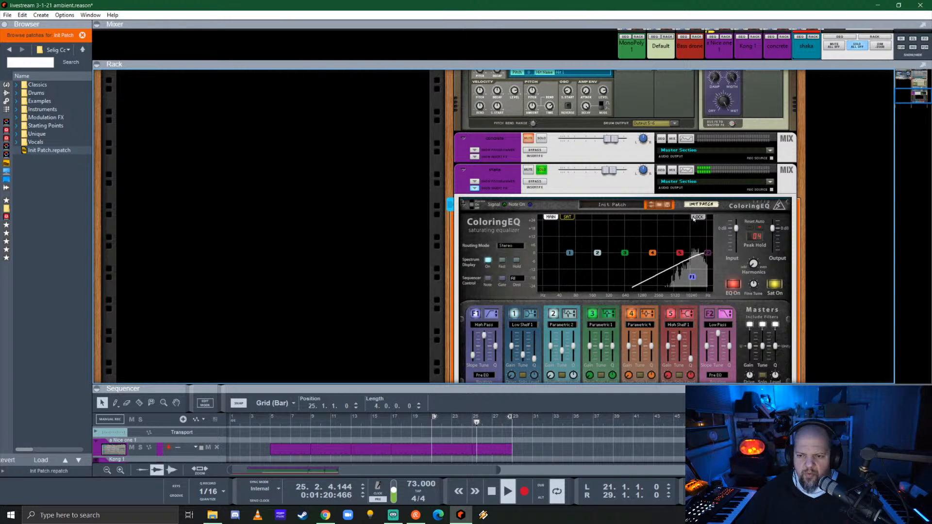
- Open the shaka channel's Spectrum EQ
left_click(686, 171)
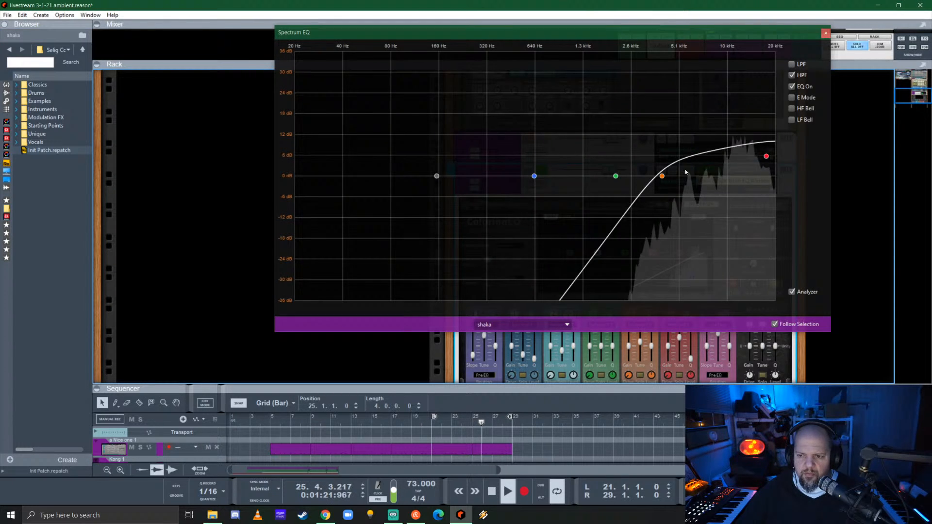
- Turn off the high-pass filter and EQ on the shaka channel and close the Spectrum EQ window
left_click(792, 75)
left_click(792, 87)
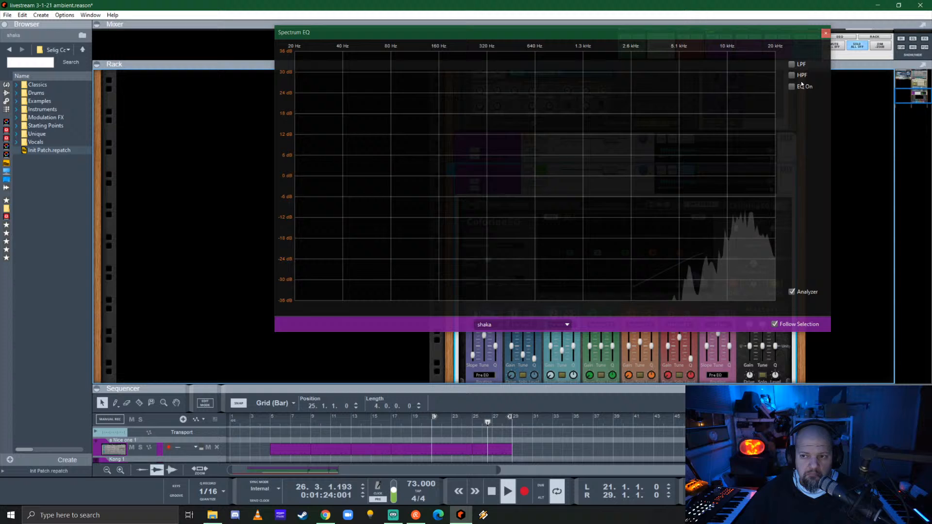
left_click(826, 32)
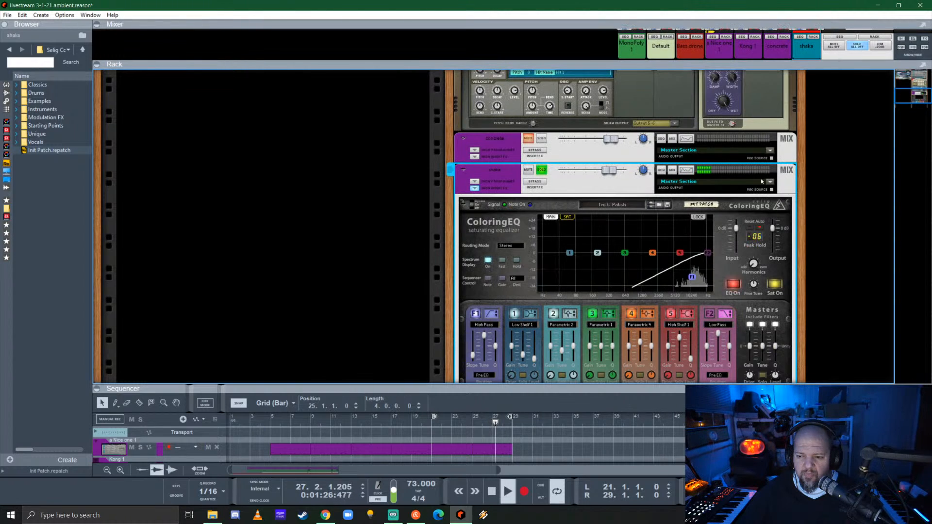
- Move ColoringEQ's F1 high-pass filter to a lower cutoff near the 2560 Hz mark and steepen its slope
left_click(693, 278)
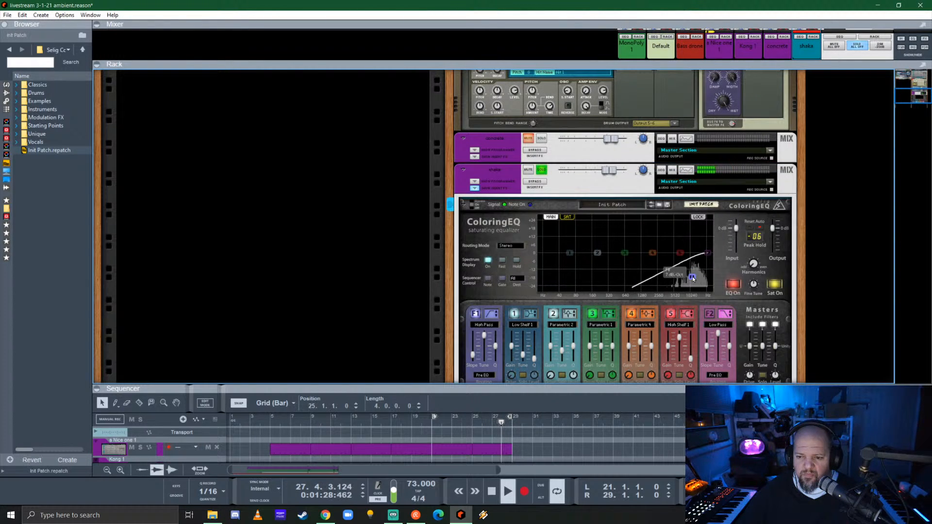
left_click_drag(693, 279, 662, 253)
- Lower the shaka channel's fader to -1.61 dB in the mixer and try its FX send 1
key("F5")
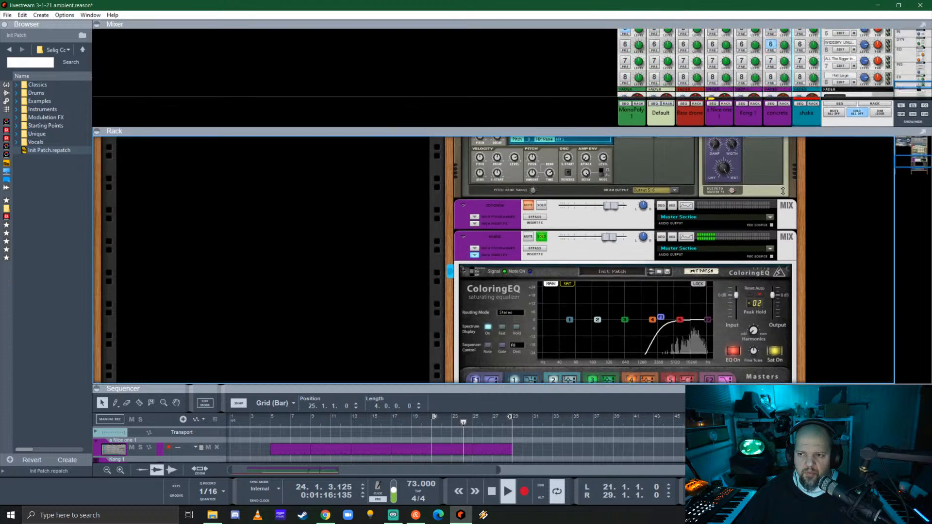
scroll(799, 118, "up", 4)
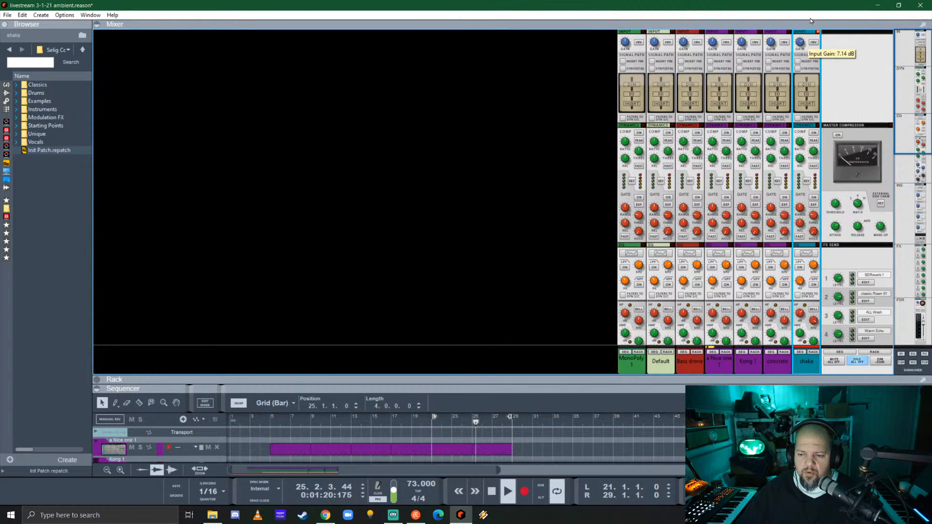
scroll(716, 217, "down", 5)
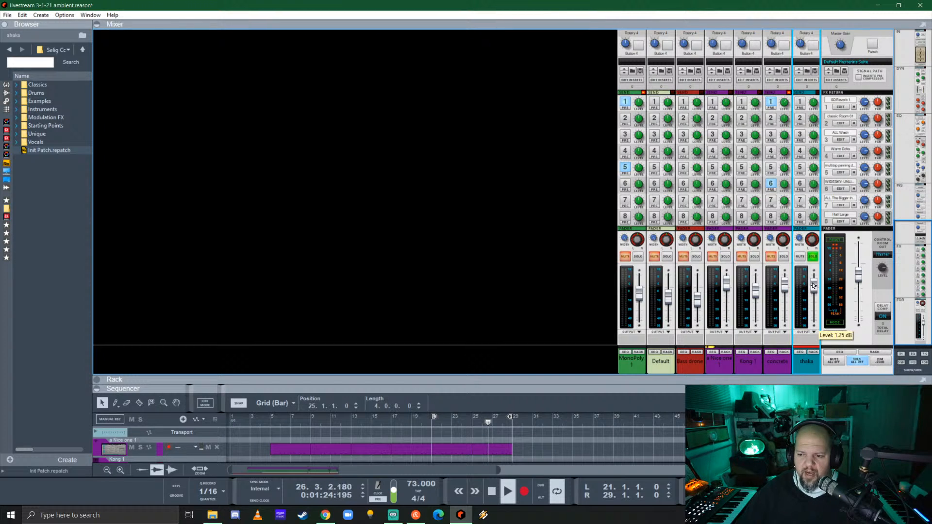
left_click_drag(814, 284, 813, 288)
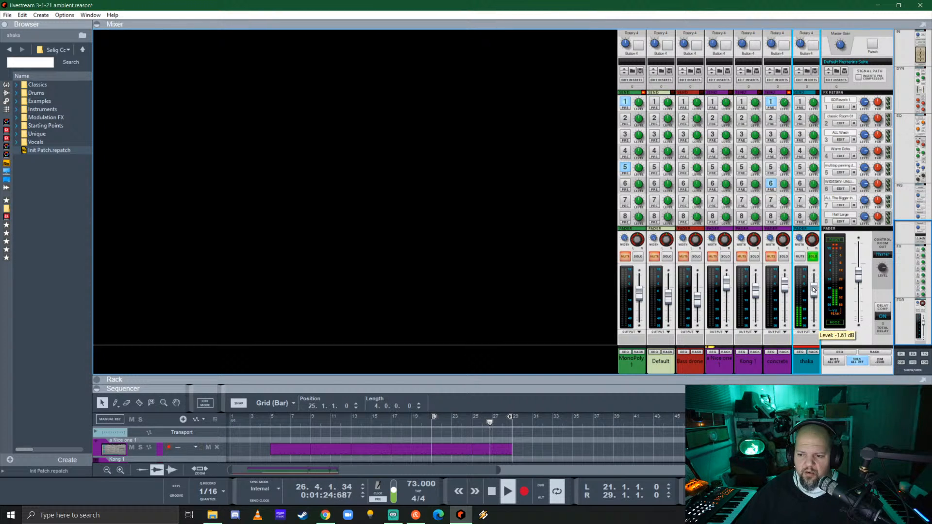
left_click(802, 105)
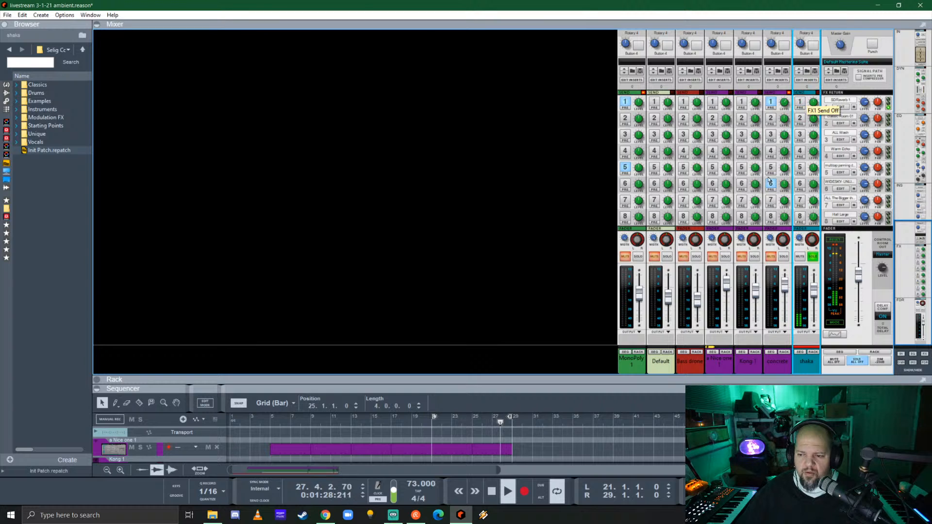
left_click(770, 183)
- Add the DragonflyHallReverb effect from the Reverbs favourites below ColoringEQ in the shaka channel's inserts
left_click(725, 373)
left_click_drag(730, 380, 730, 103)
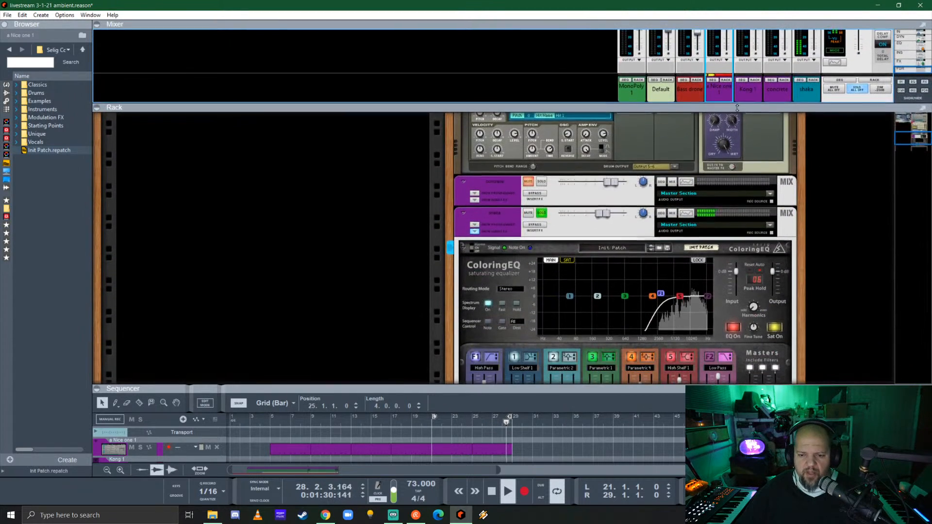
scroll(494, 229, "down", 5)
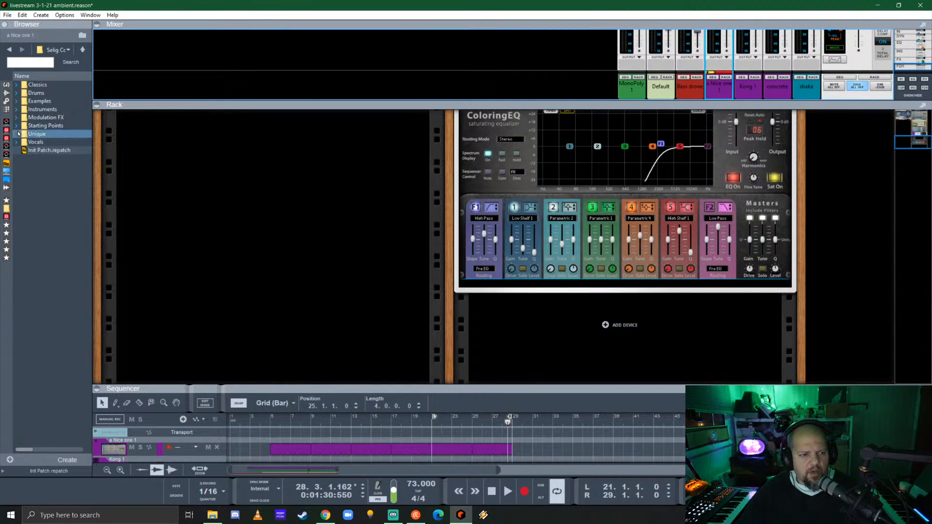
left_click(6, 250)
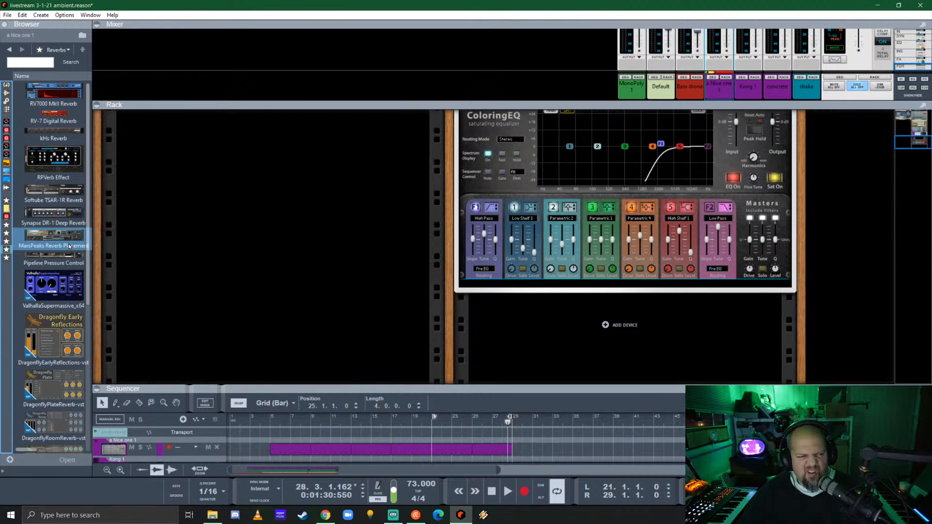
scroll(70, 247, "down", 4)
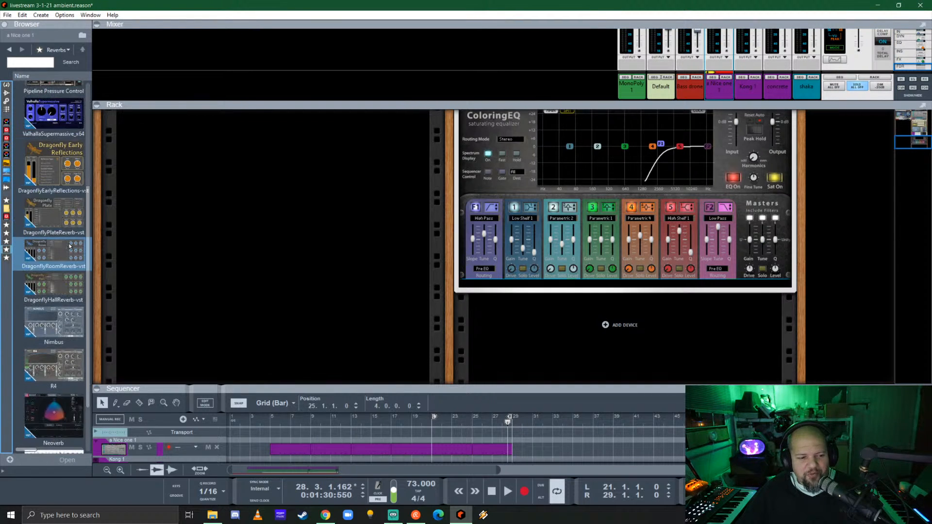
scroll(68, 241, "down", 2)
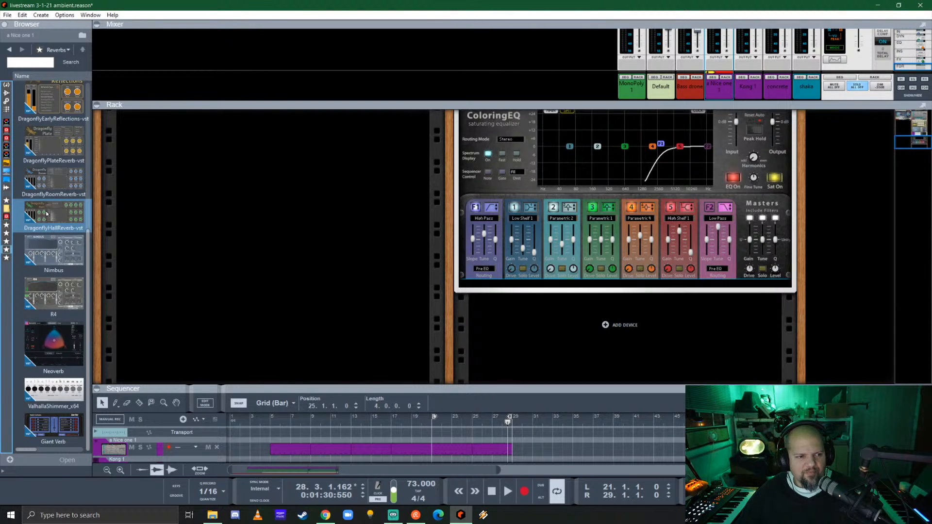
mouse_move(47, 210)
left_mouse_down()
mouse_move(586, 284)
mouse_move(602, 270)
mouse_move(626, 291)
mouse_move(650, 294)
left_mouse_up()
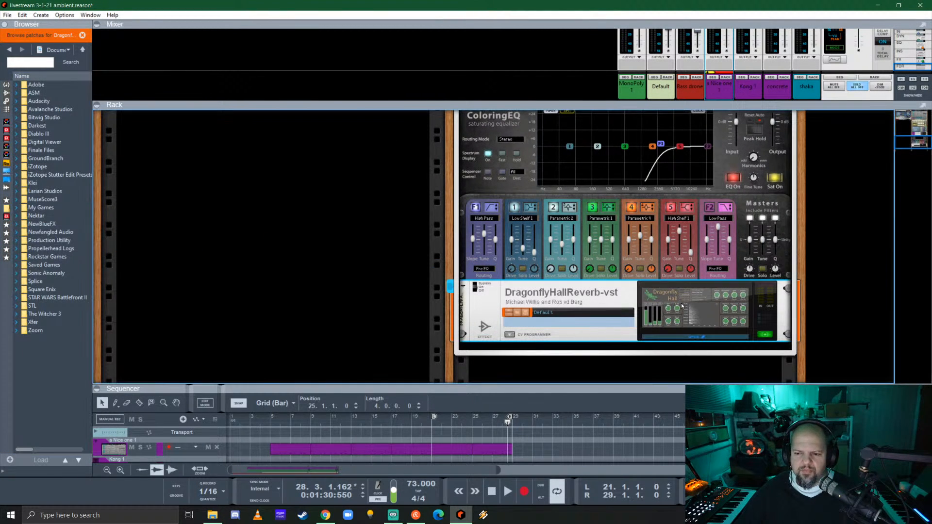
- Try Dragonfly Hall's Small Dark Hall preset with Size at 11 m and Decay at 7.5 s, and close its window
left_click_drag(272, 30, 533, 132)
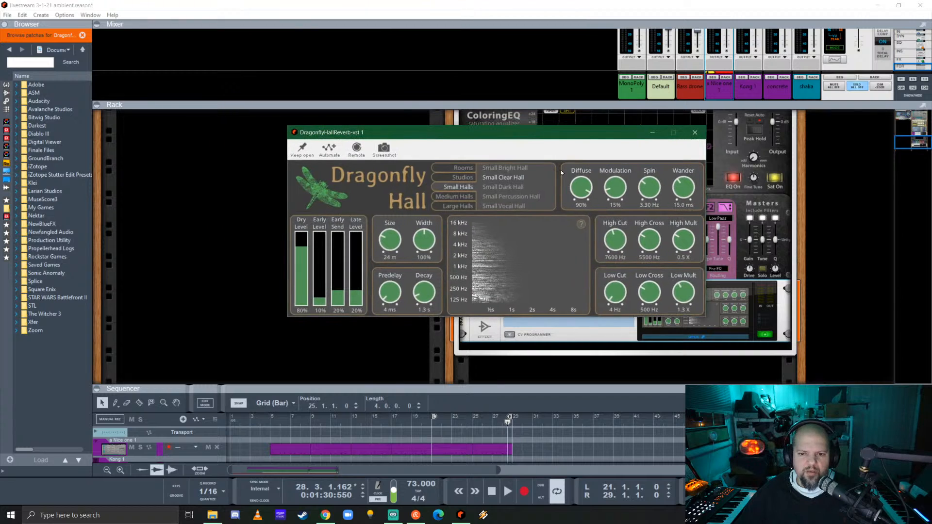
left_click(514, 187)
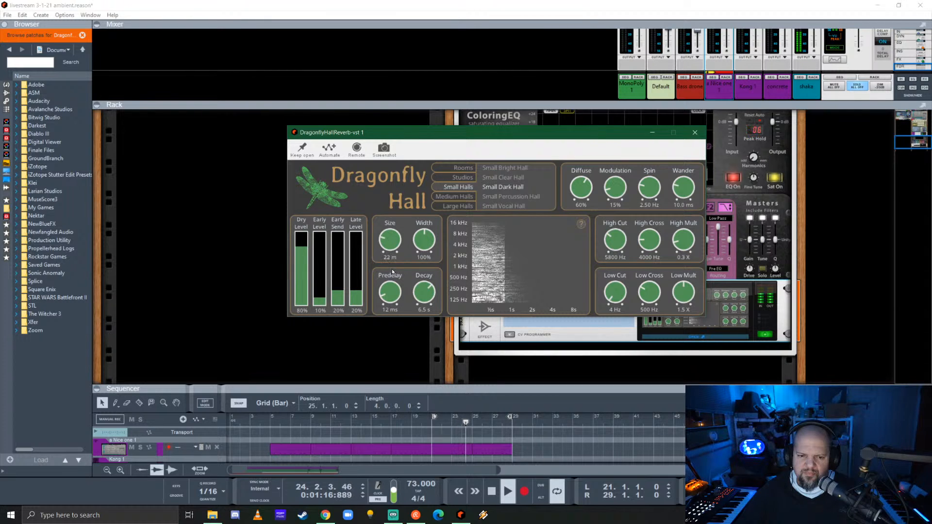
left_click_drag(395, 260, 395, 266)
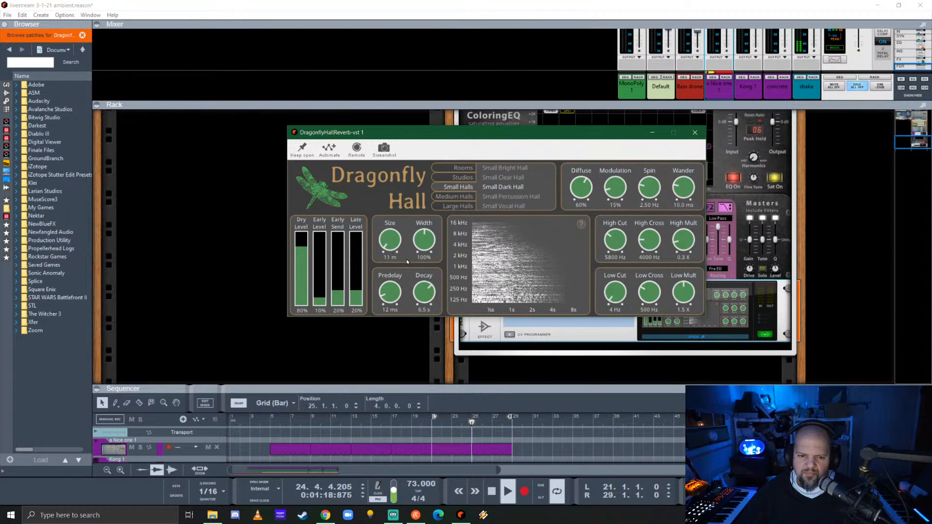
mouse_move(429, 297)
left_mouse_down()
mouse_move(432, 283)
mouse_move(436, 304)
left_mouse_up()
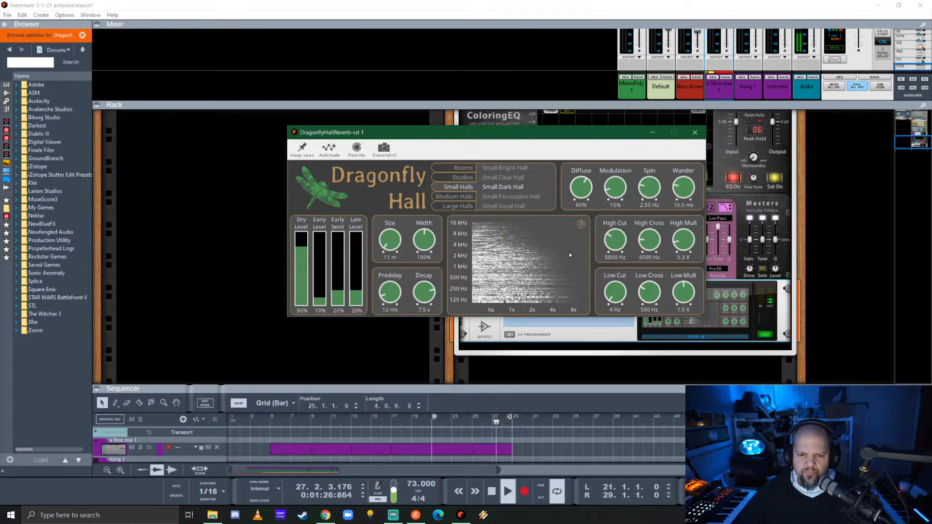
left_click(698, 134)
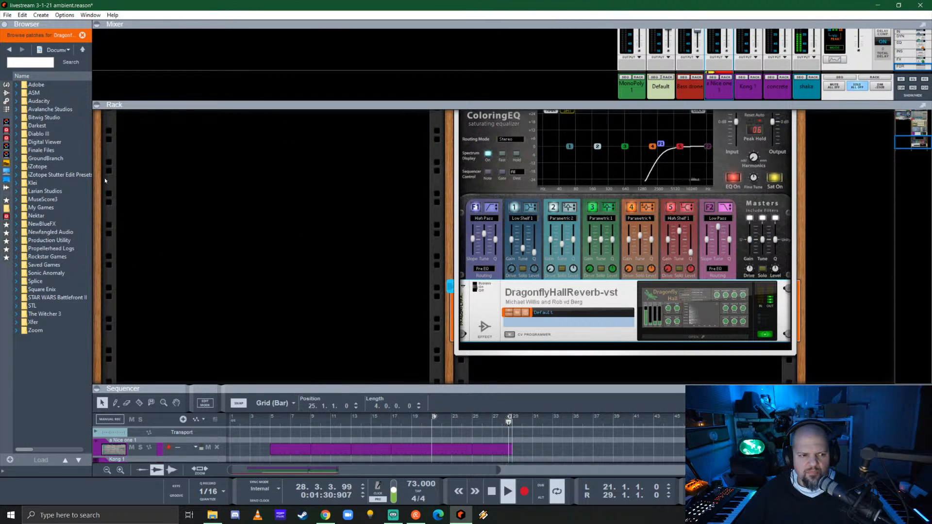
- Replace DragonflyHallReverb in the shaka channel's inserts with the Giant Verb effect from the Reverbs favourites
left_click(9, 49)
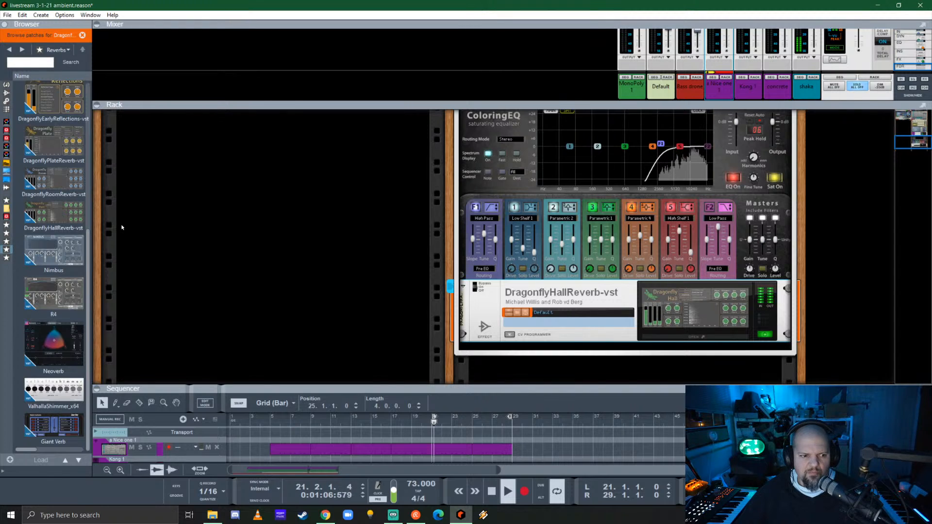
left_click(66, 223)
scroll(66, 224, "up", 3)
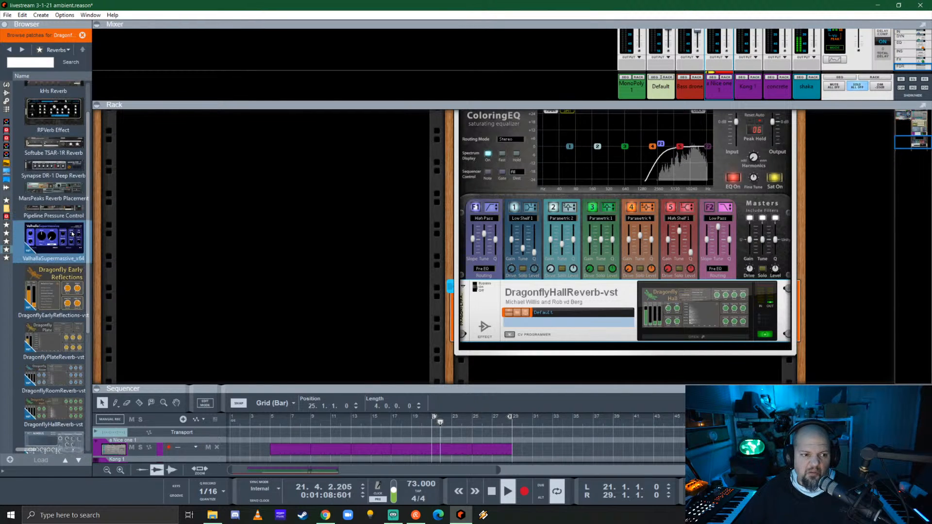
scroll(66, 227, "down", 6)
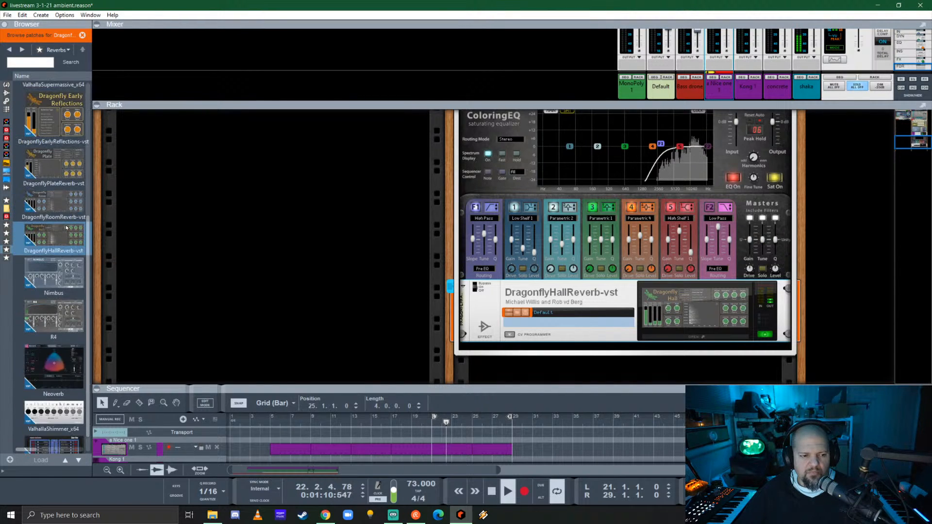
left_click(66, 228)
left_click(82, 286)
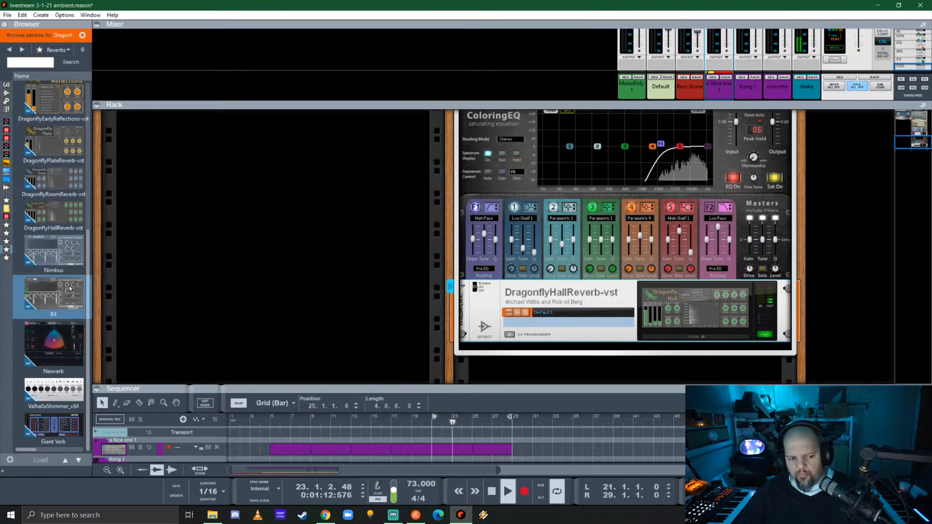
key("Down")
key("Down")
key("Down")
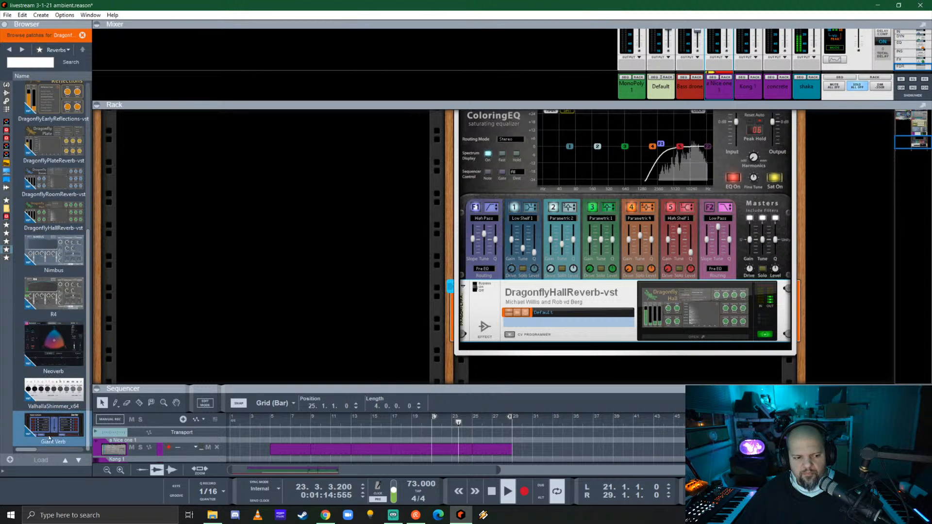
left_click_drag(53, 427, 592, 310)
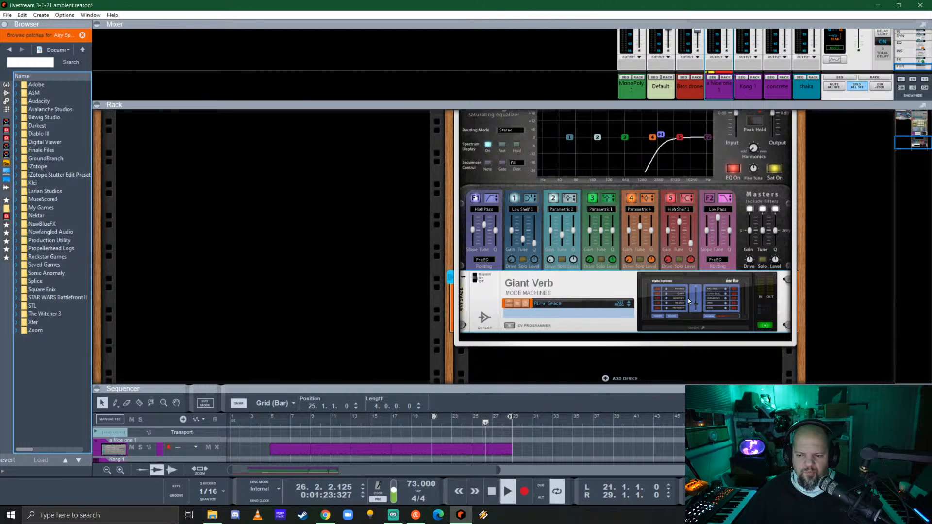
- Open Giant Verb's interface and load its Dark Space patch
left_click(689, 301)
left_click(696, 311)
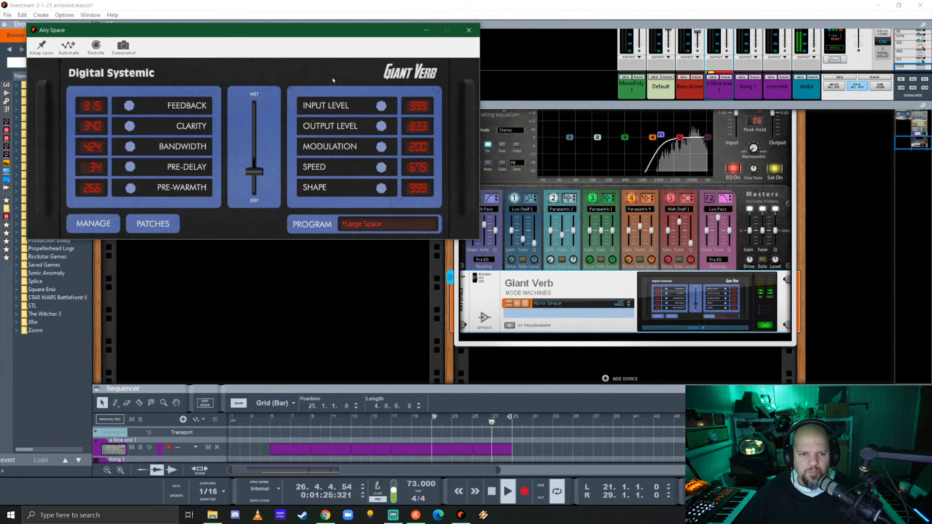
left_click_drag(279, 30, 439, 169)
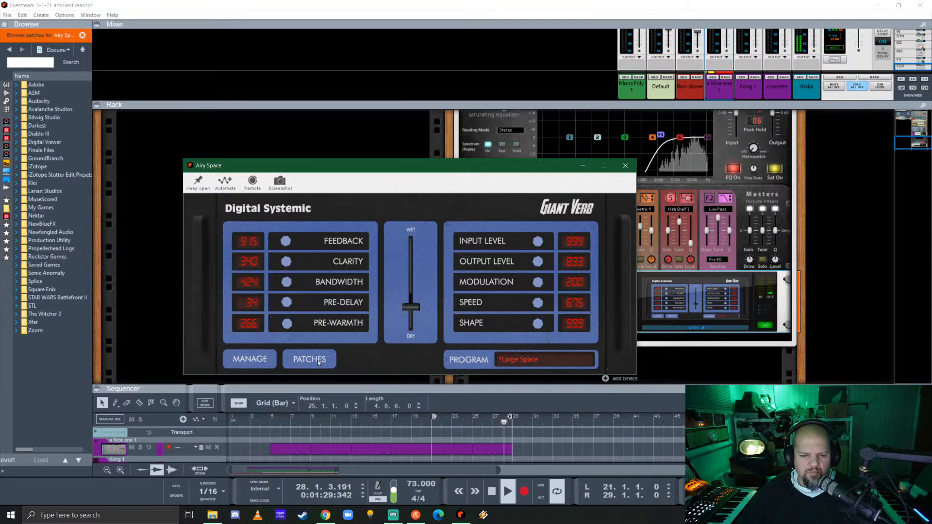
left_click(522, 360)
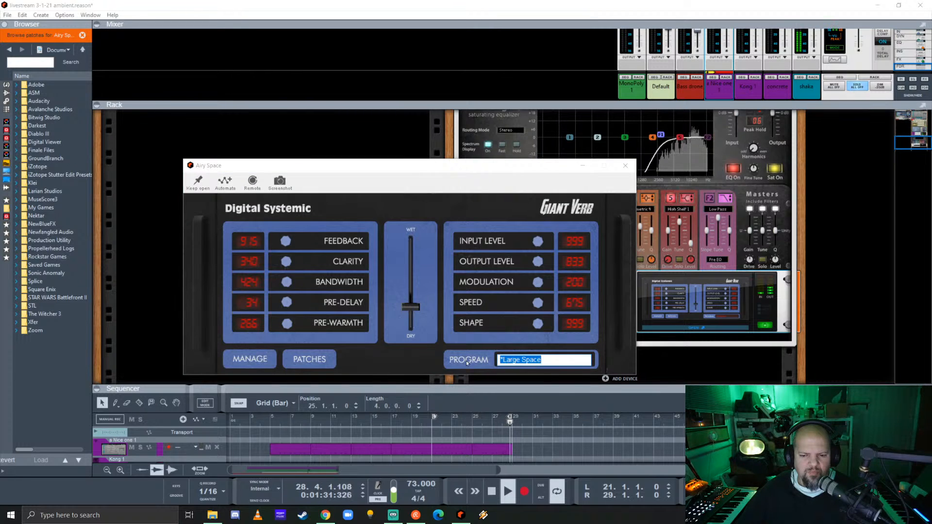
left_click(399, 363)
left_click(303, 360)
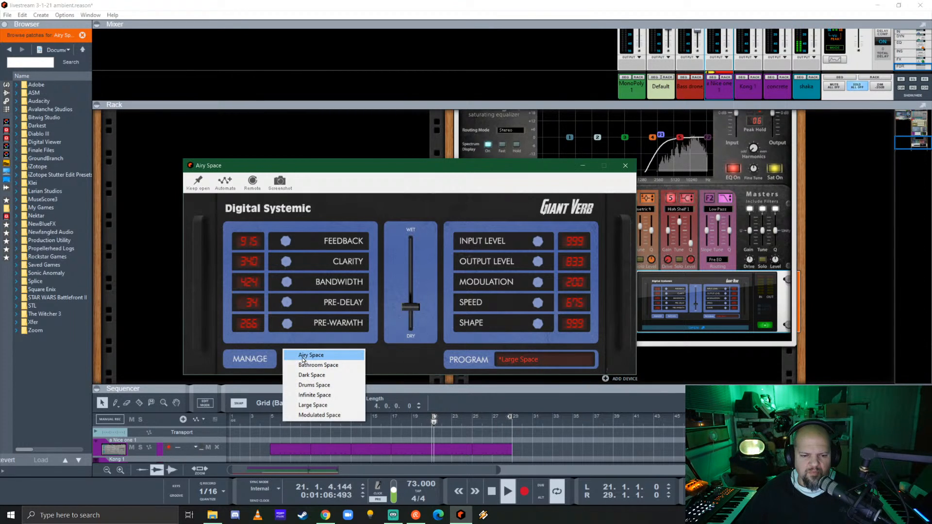
left_click(341, 374)
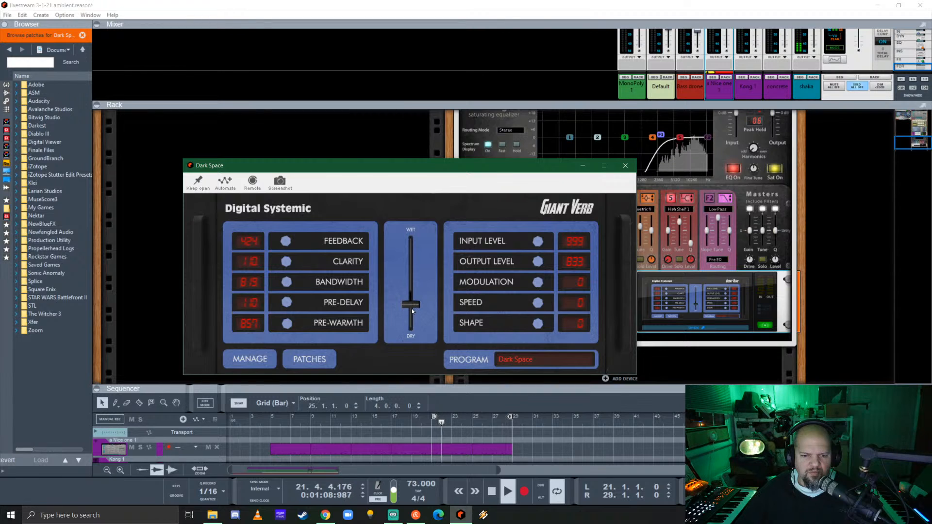
- Raise Giant Verb's wet mix to about halfway and set Feedback to about 850, Clarity to 210, Pre-Delay to 0 and Pre-Warmth to 999
left_click_drag(412, 308, 415, 288)
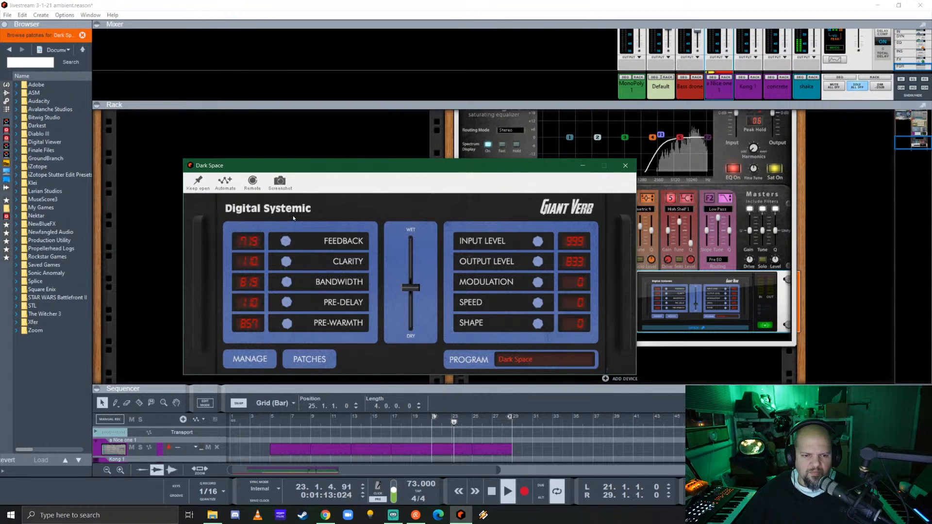
left_click_drag(287, 242, 290, 304)
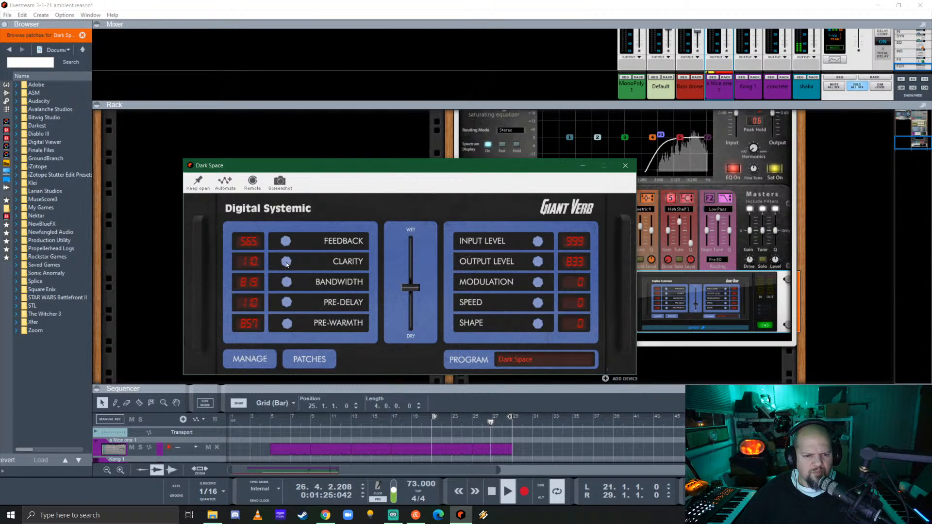
left_click_drag(291, 223, 295, 194)
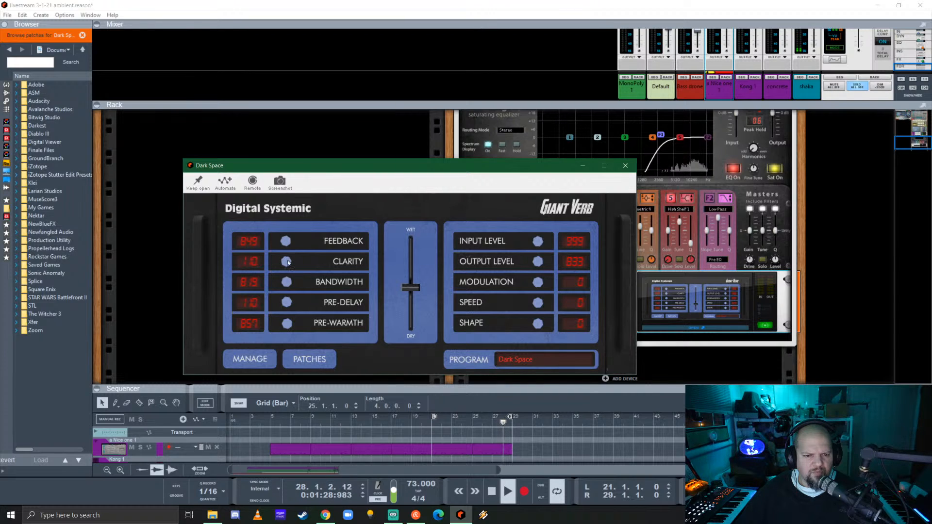
left_click_drag(288, 263, 304, 249)
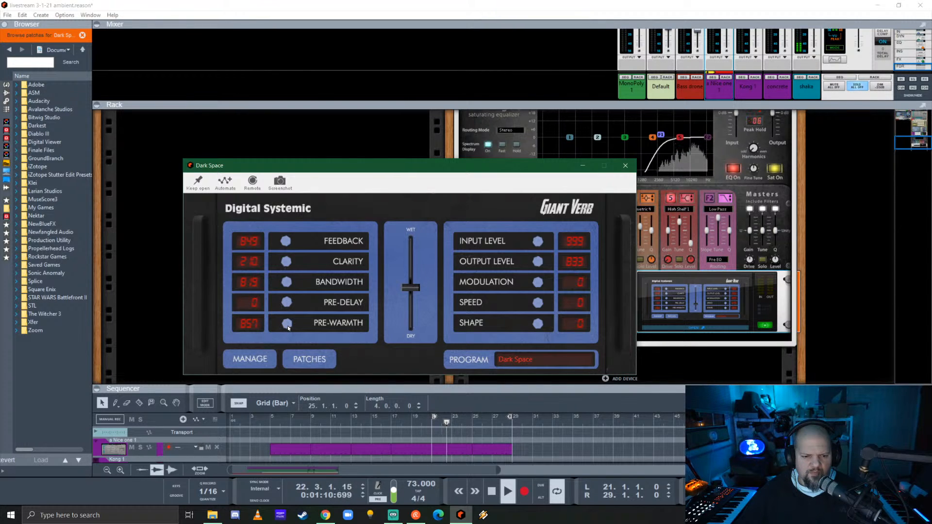
left_click_drag(287, 328, 312, 323)
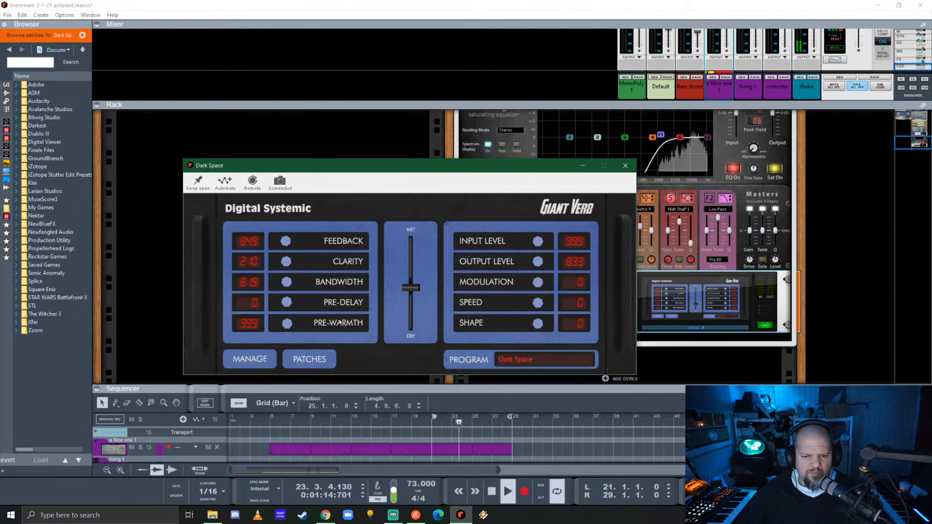
- Close Giant Verb's interface and delete the device from the shaka channel's inserts
left_click(625, 166)
scroll(581, 257, "up", 4)
scroll(581, 257, "down", 5)
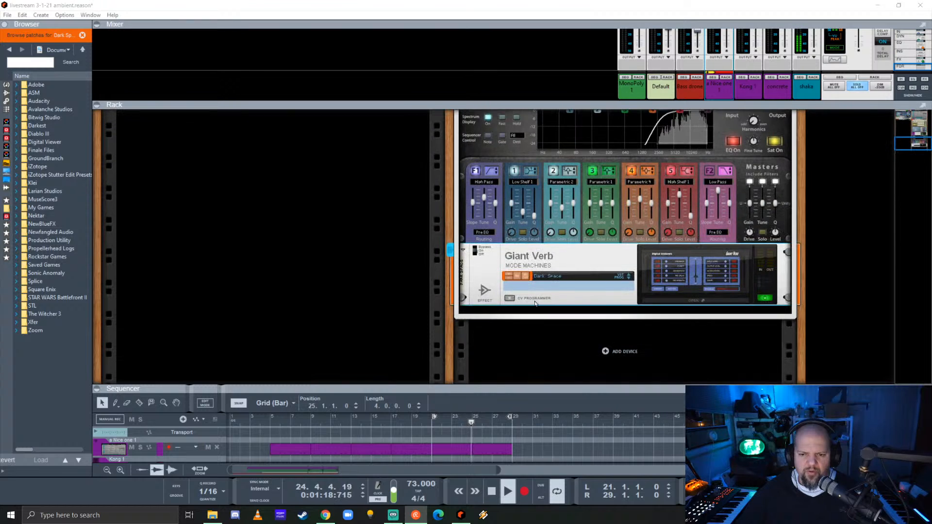
left_click(521, 261)
key("Delete")
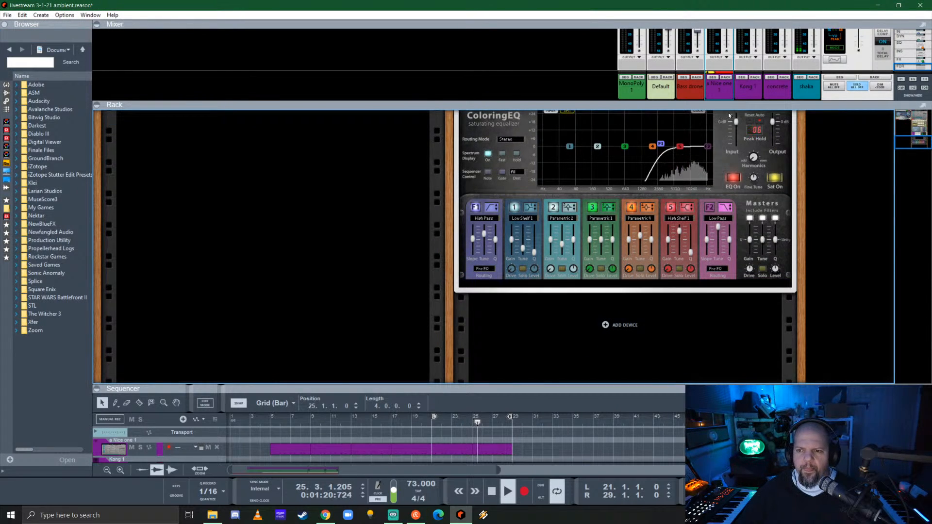
- Enable the FX1 send on the shaka mixer channel and take the channel out of solo
left_click_drag(719, 104, 719, 322)
left_click(801, 48)
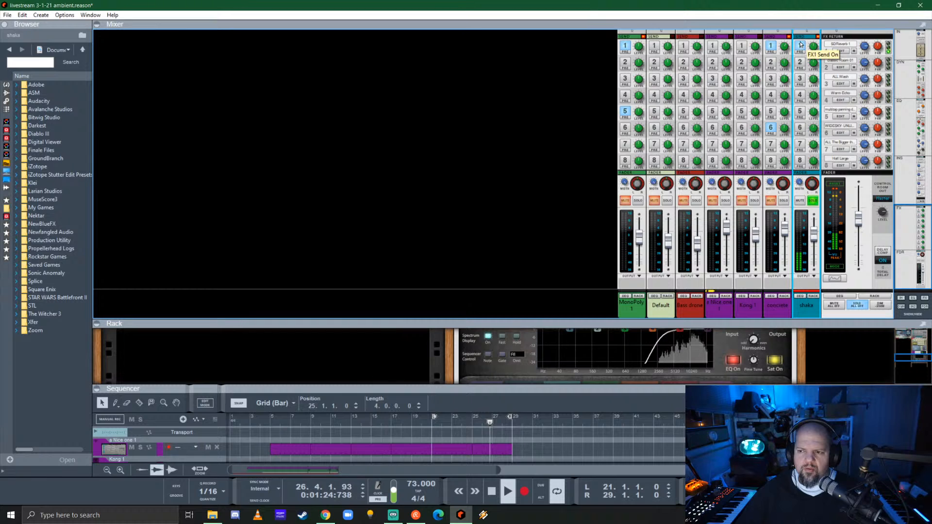
left_click(814, 201)
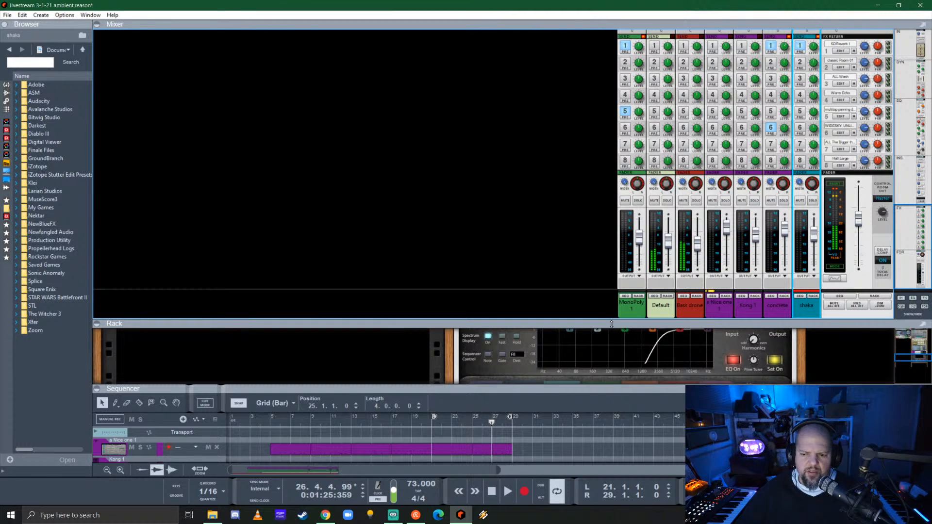
- Play the song from bar 1 with the sequencer enlarged to full height, and save the song
left_click_drag(612, 324, 611, 178)
double_click(535, 391)
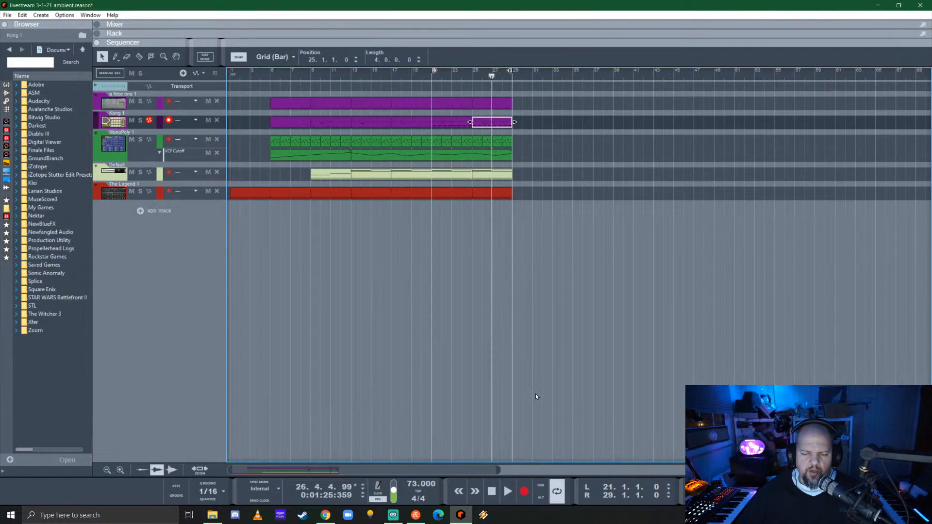
left_click(232, 76)
key("space")
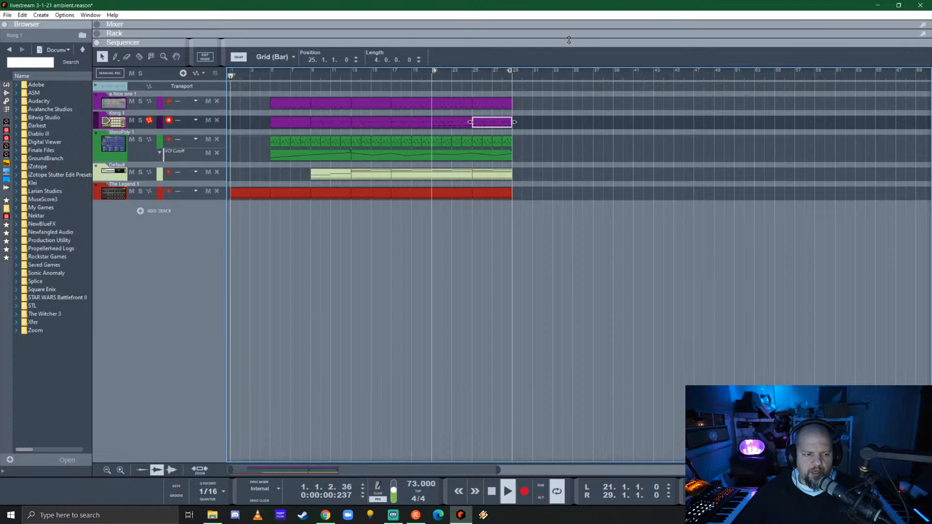
key("ctrl+s")
- Bring the rack back above the sequencer and fold away the shaka mix channel's insert effects
left_click_drag(583, 43, 544, 362)
scroll(503, 286, "up", 1)
left_click(485, 169)
key("Delete")
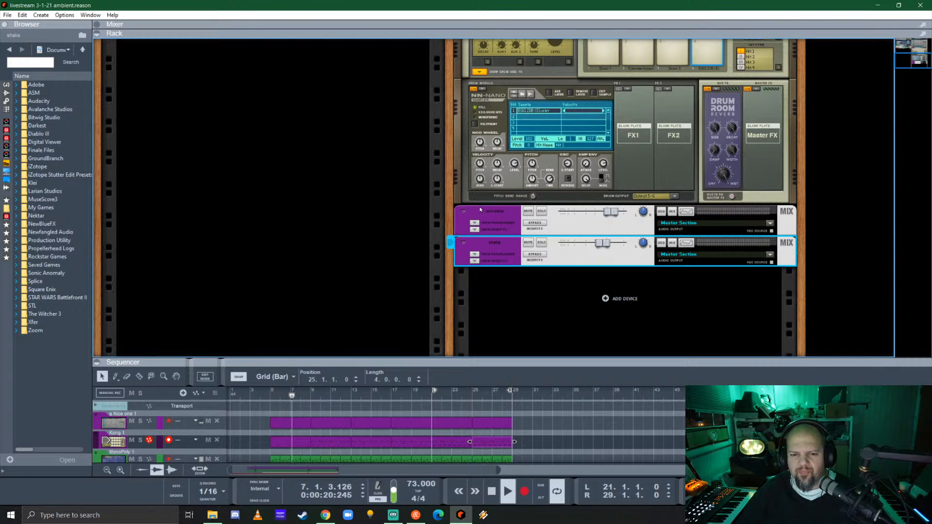
- Select Kong's drum 2 pad with Concrete Impact 4 and lower the Kong 1 mix channel's level to -5.60 dB
scroll(627, 156, "up", 3)
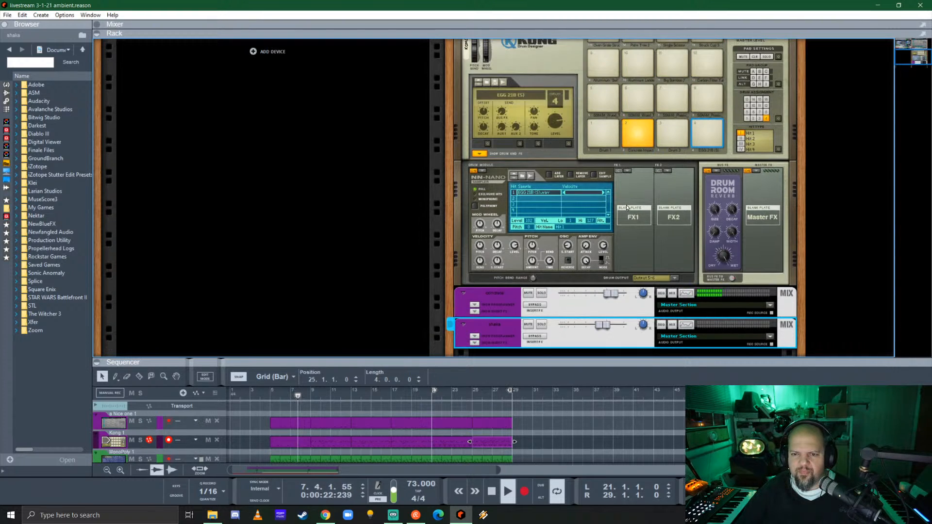
left_click(639, 134)
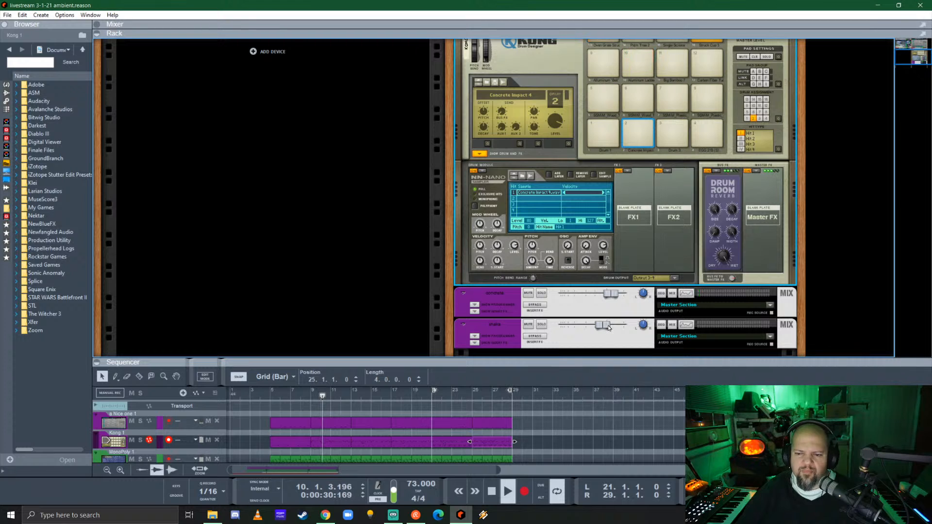
scroll(565, 270, "up", 5)
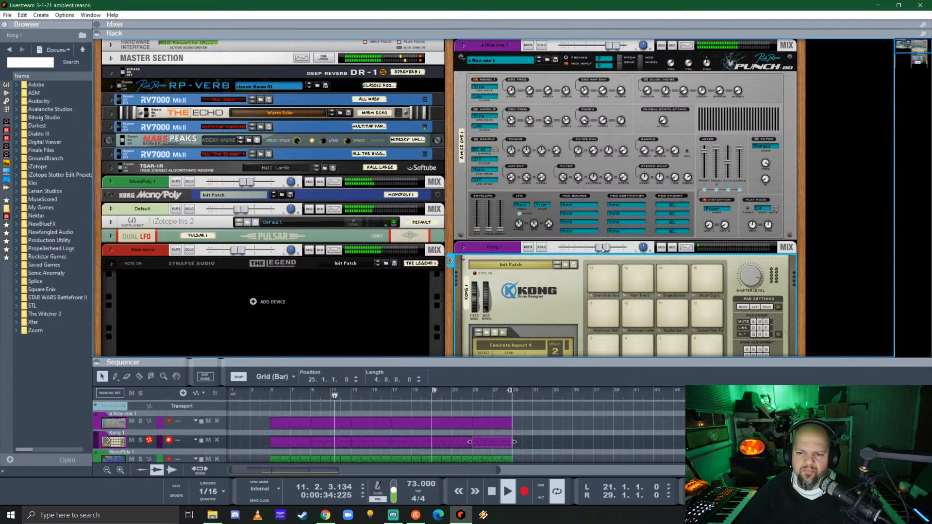
left_click_drag(603, 248, 600, 249)
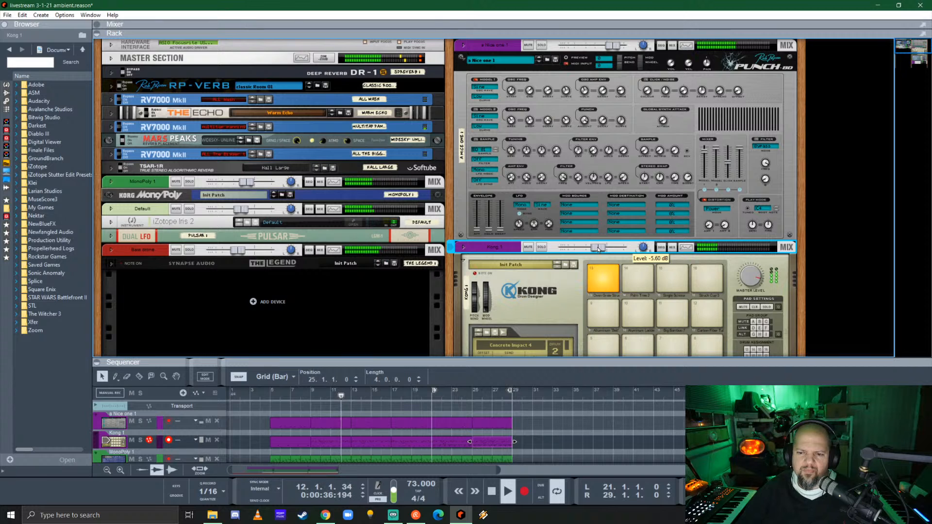
- Fold the concrete and shaka mix channels in the rack and lower the concrete channel's level to -1.50 dB
scroll(573, 245, "down", 3)
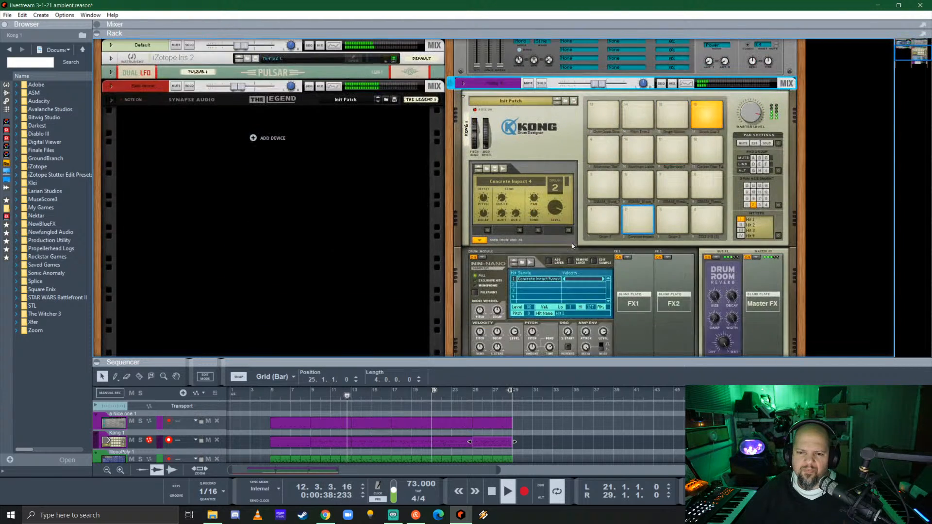
scroll(572, 243, "up", 2)
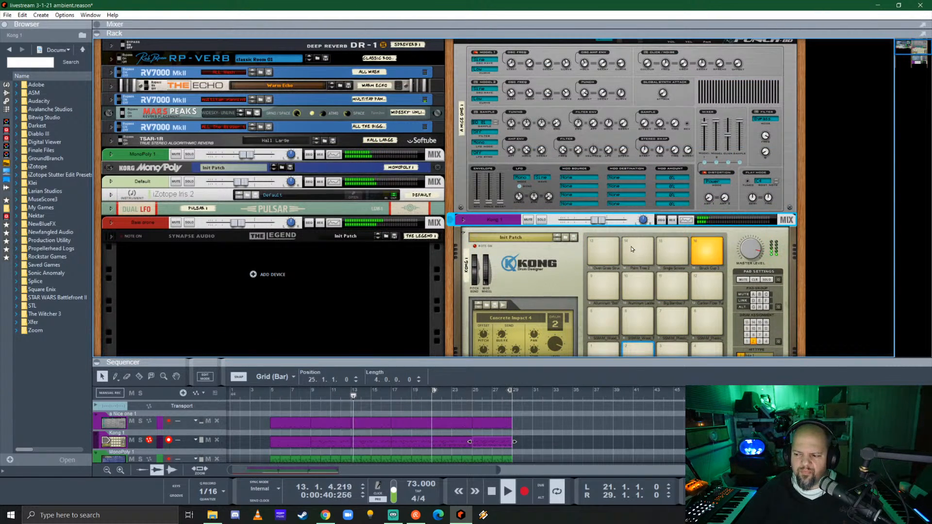
scroll(636, 234, "down", 4)
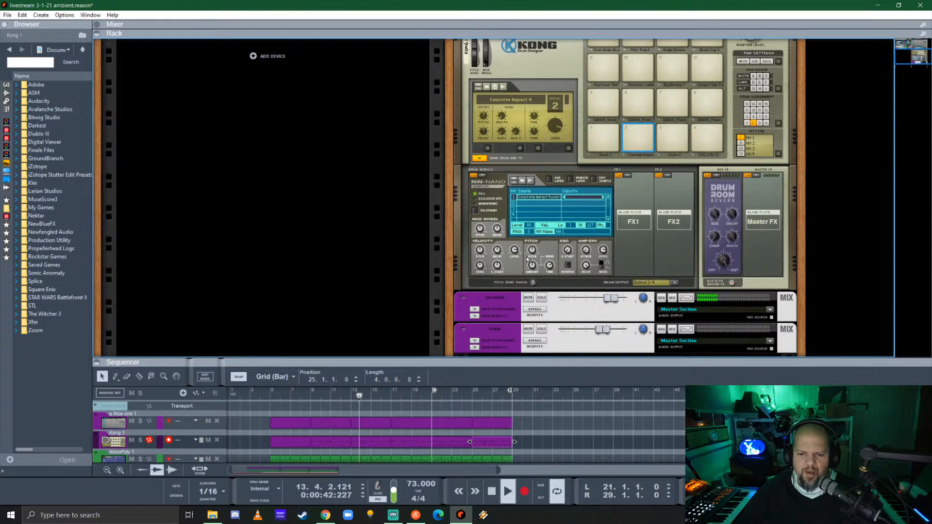
scroll(636, 235, "down", 2)
left_click(463, 211)
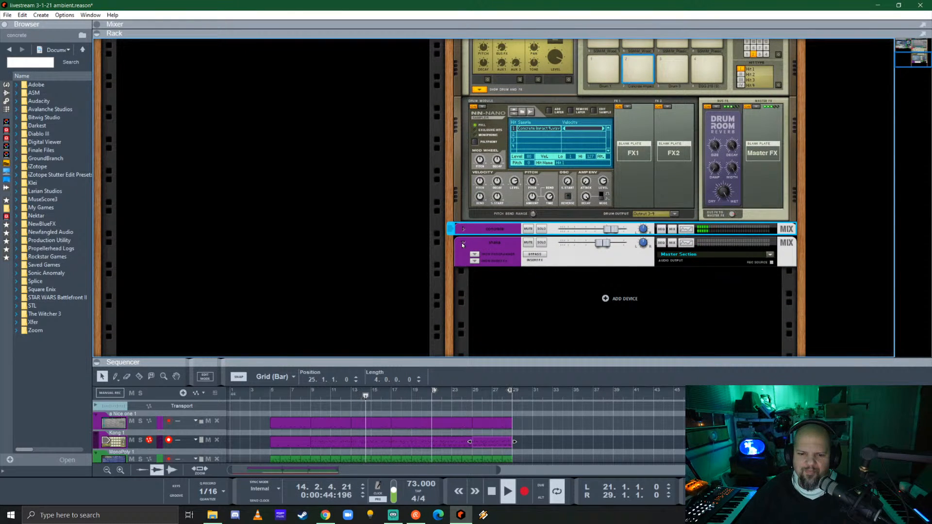
left_click(465, 242)
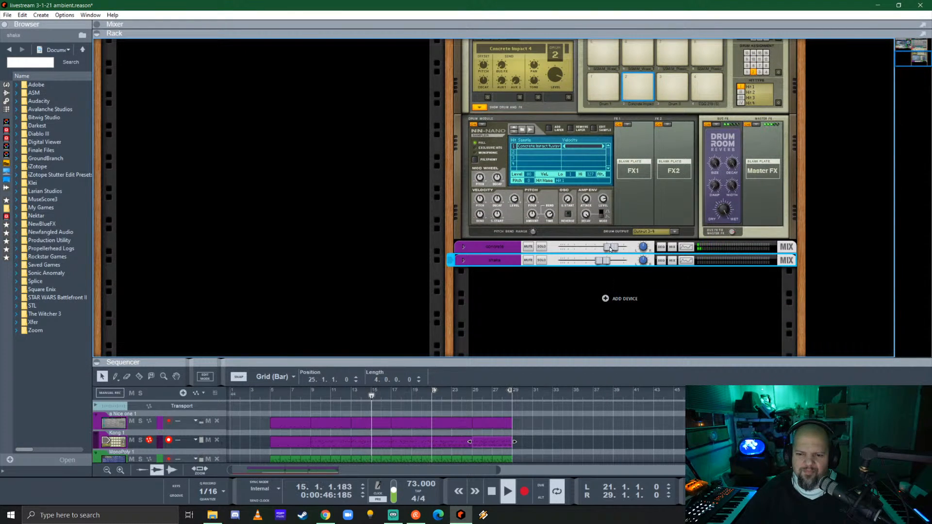
left_click_drag(610, 247, 604, 248)
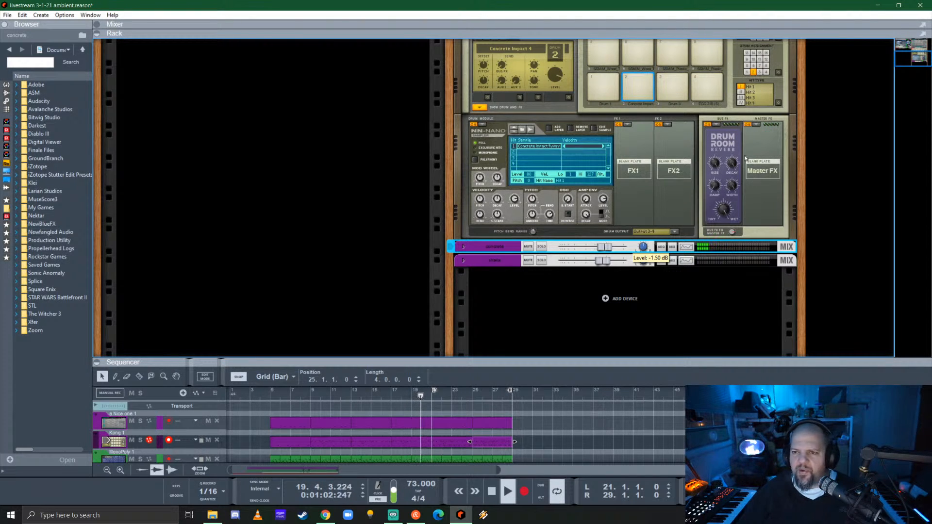
- In the enlarged mixer, enable the Kong 1 channel's FX1 send and lower the shaka channel's fader slightly
left_click_drag(809, 35, 810, 308)
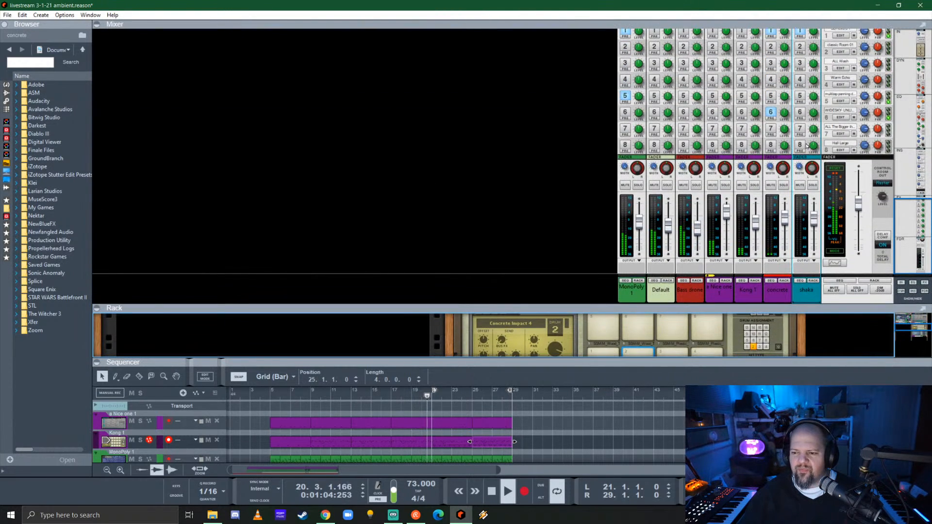
scroll(772, 87, "up", 2)
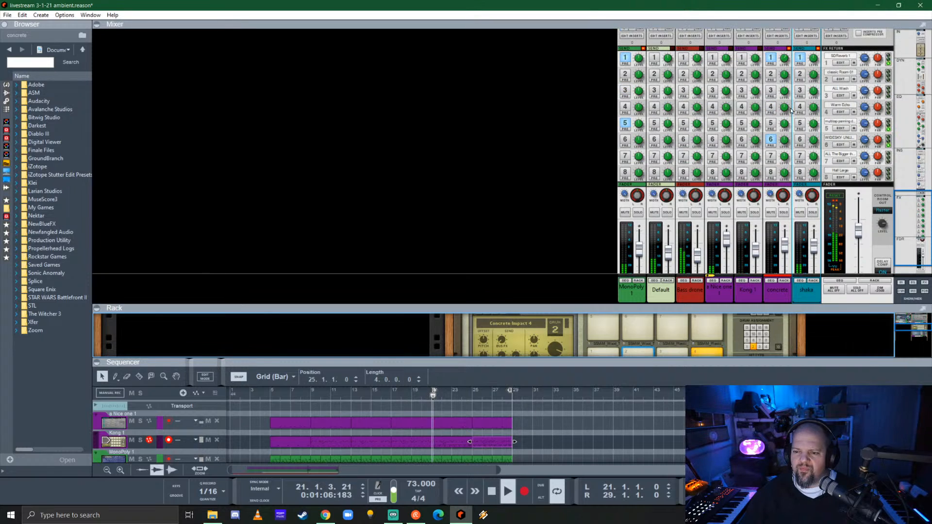
scroll(772, 145, "down", 2)
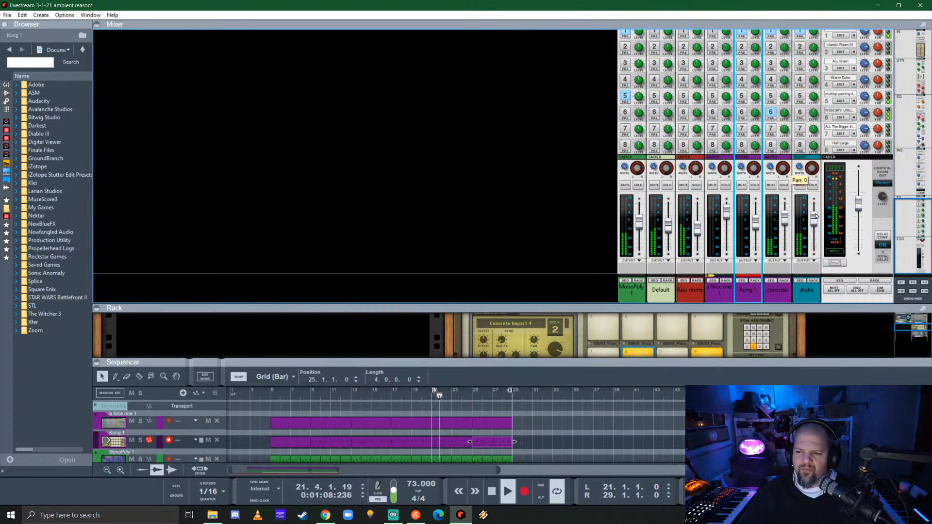
left_click(815, 223)
left_click_drag(816, 223, 816, 221)
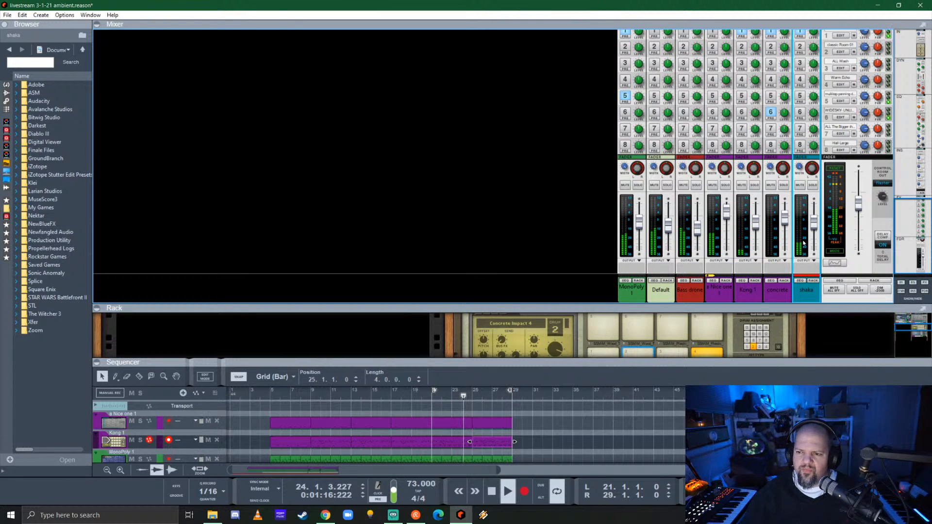
- Switch off the shaka channel's FX1 send and try the FX2 and FX3 sends in its place
scroll(803, 125, "up", 2)
scroll(803, 124, "up", 4)
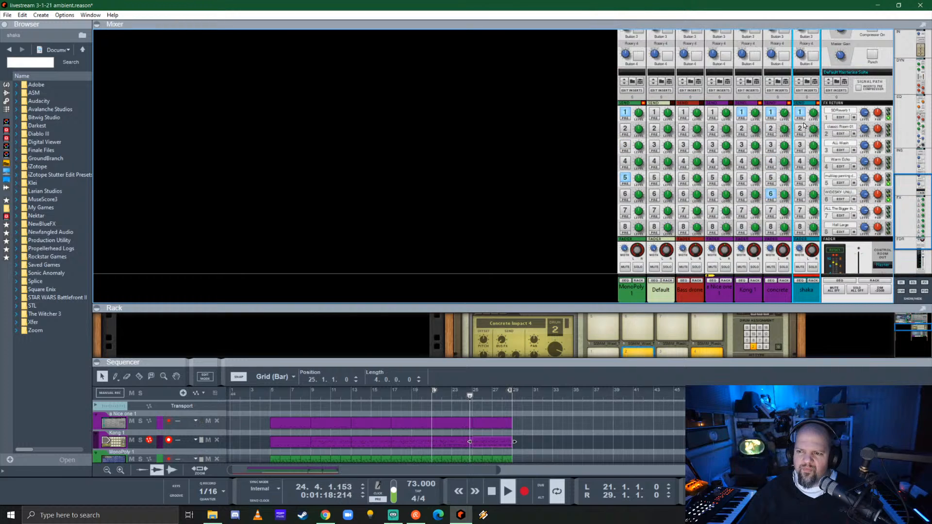
left_click(800, 129)
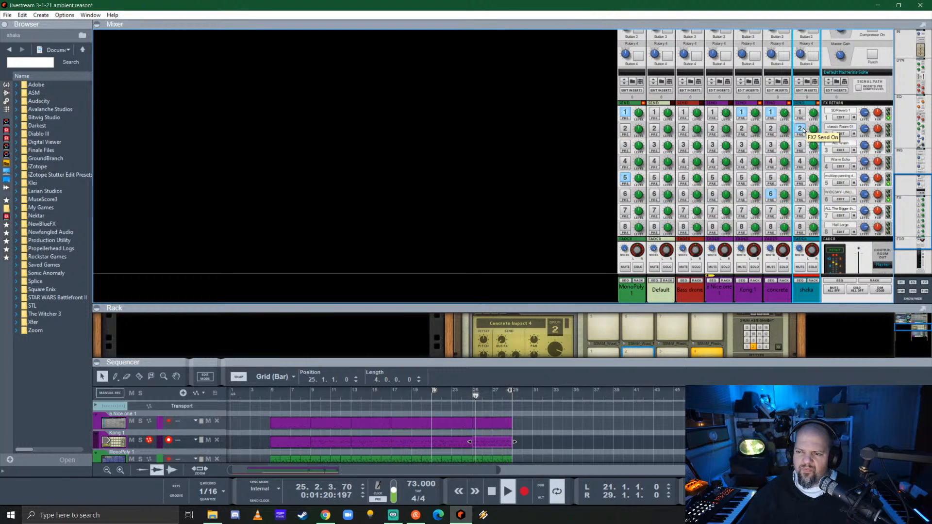
left_click(800, 145)
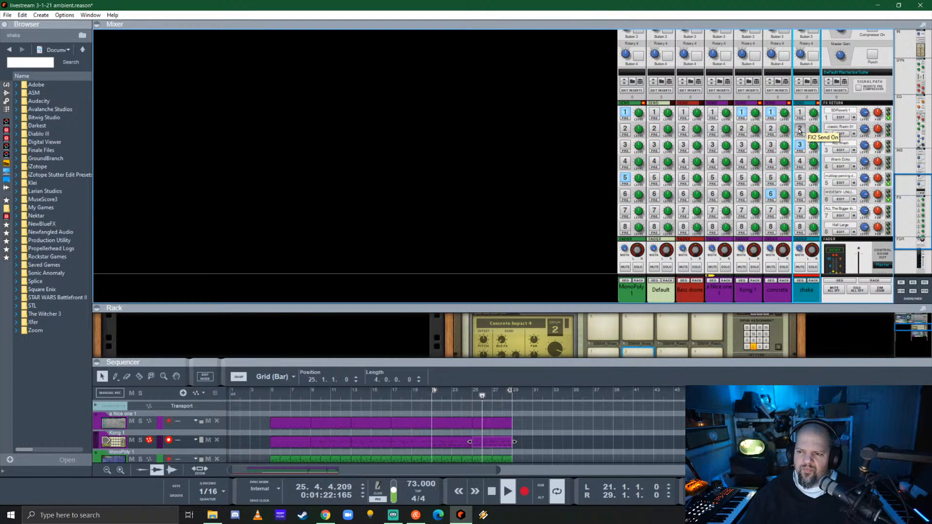
left_click(800, 129)
left_click_drag(816, 148, 821, 134)
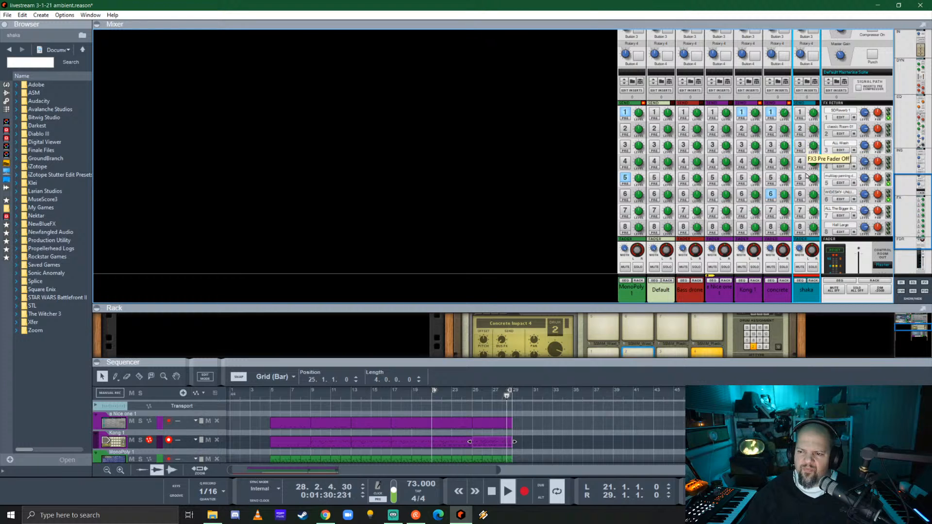
- Enable the shaka channel's FX8 send to Hall Large and raise its send level
left_click(799, 227)
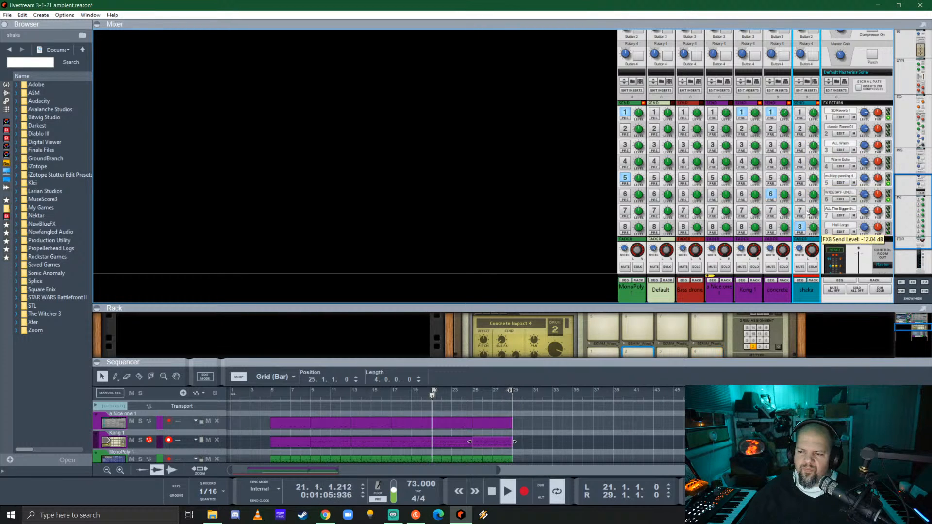
scroll(814, 173, "down", 3)
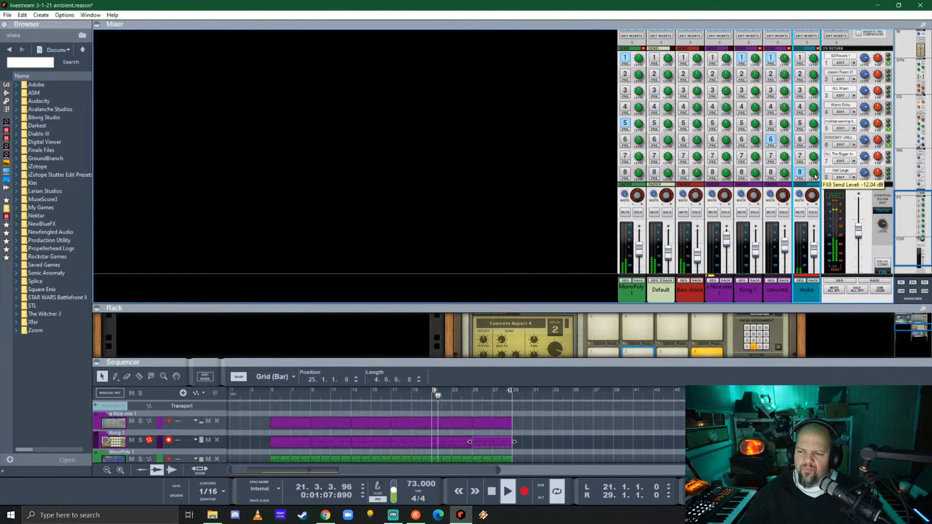
left_click_drag(815, 174, 822, 169)
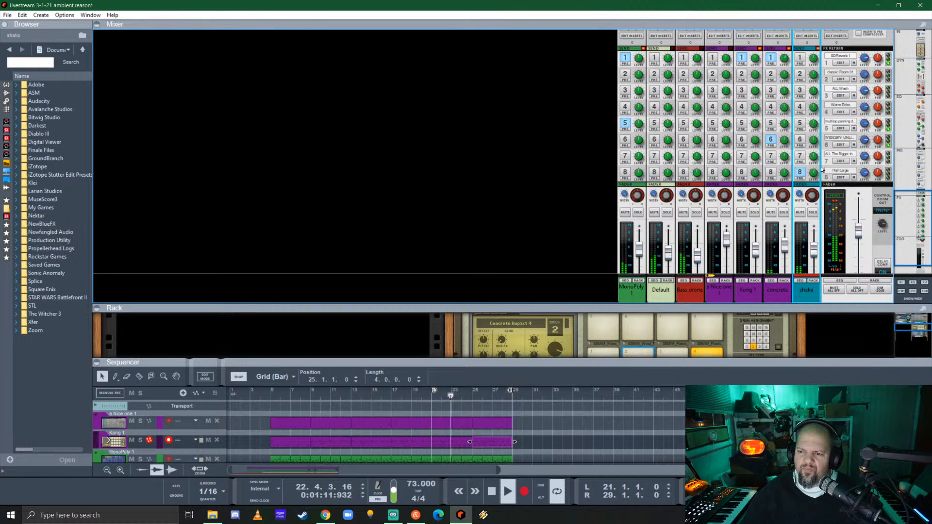
scroll(782, 190, "down", 1)
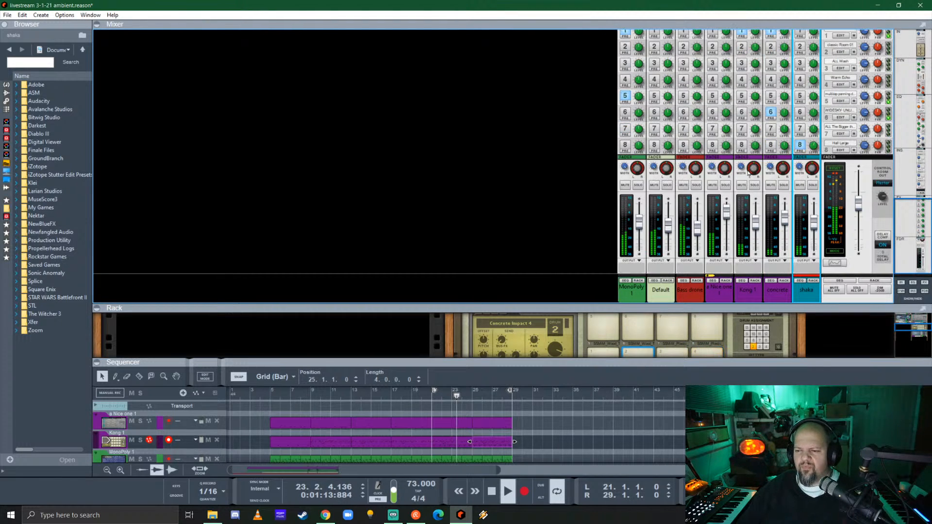
- Assign a new channel color to the shaka mixer channel
right_click(804, 298)
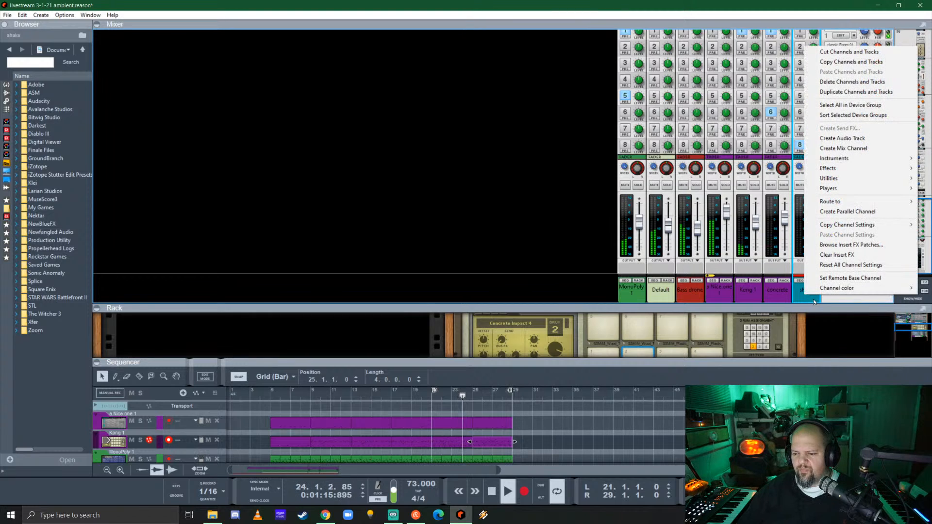
mouse_move(813, 291)
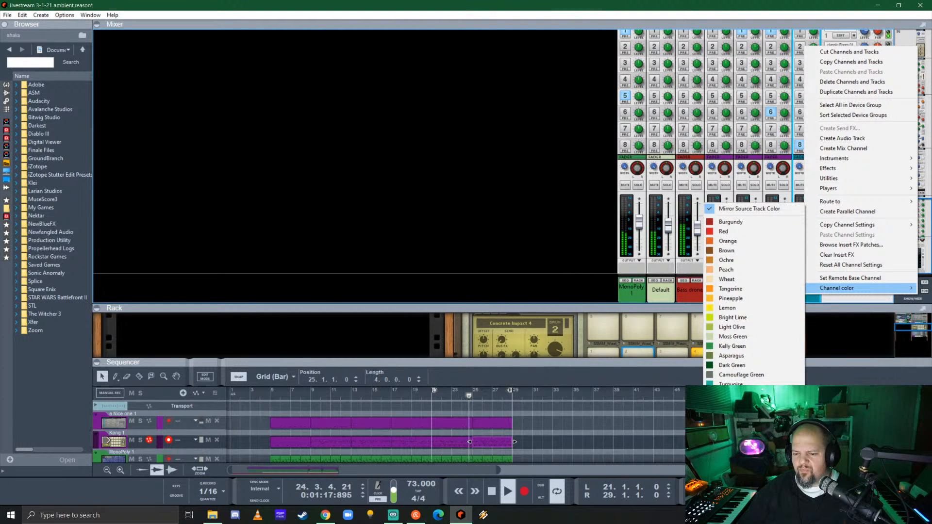
left_click(738, 393)
- Enlarge the sequencer above the mixer and rack, and set the loop locators to bars 29 and 37
left_click_drag(704, 308, 694, 62)
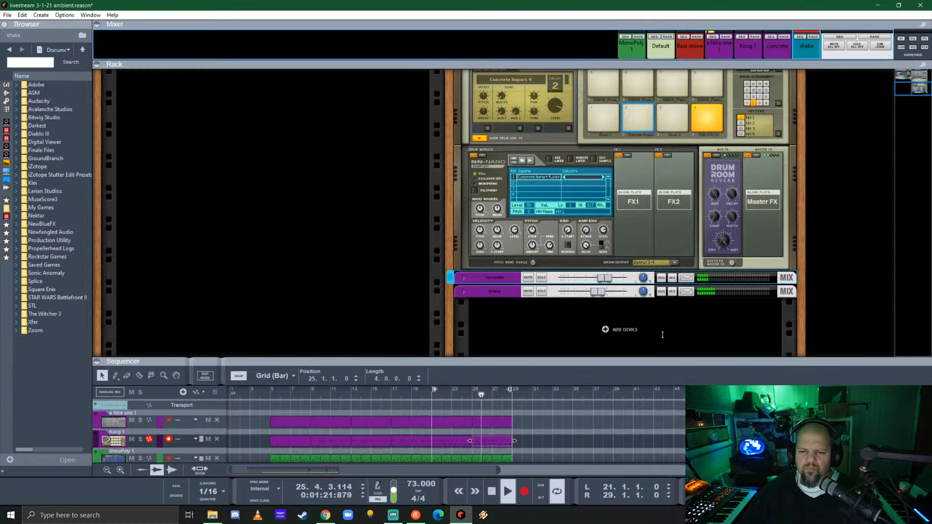
left_click_drag(659, 359, 436, 295)
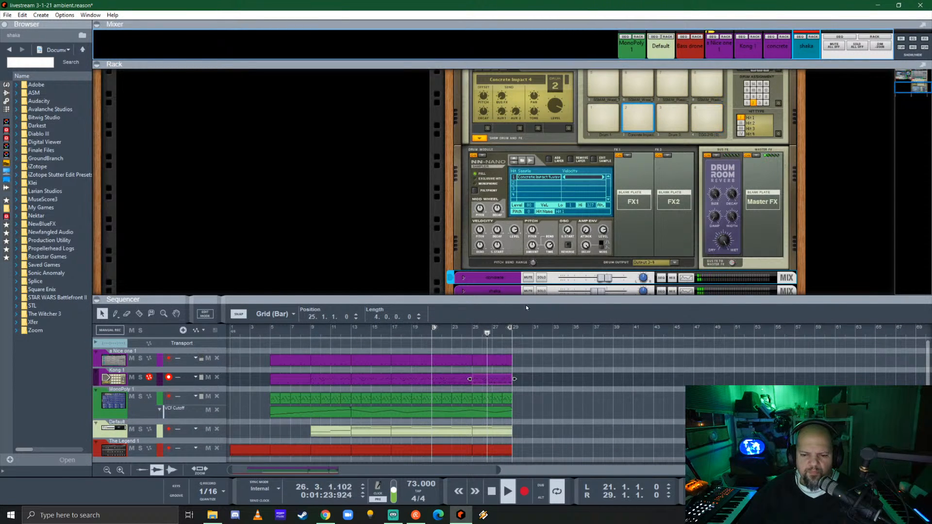
left_click_drag(526, 299, 539, 147)
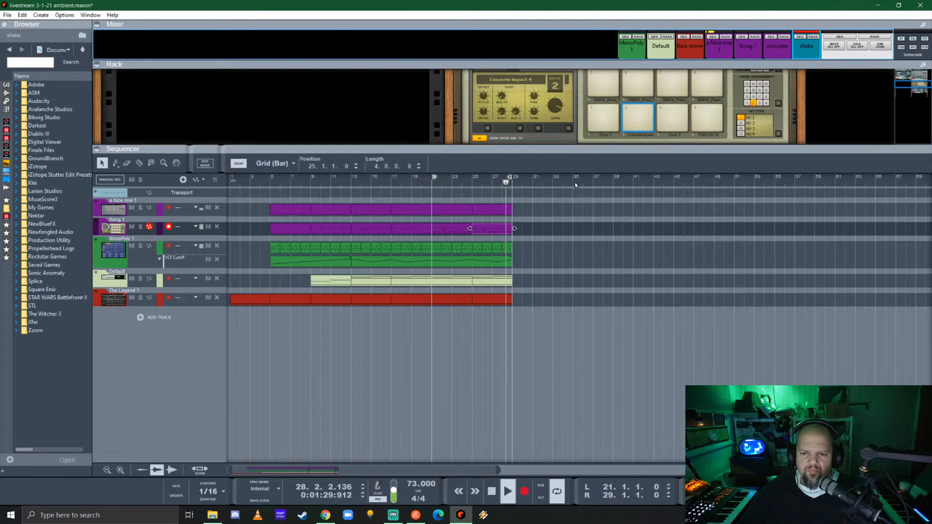
left_click(595, 183, "alt")
left_click(516, 183, "ctrl")
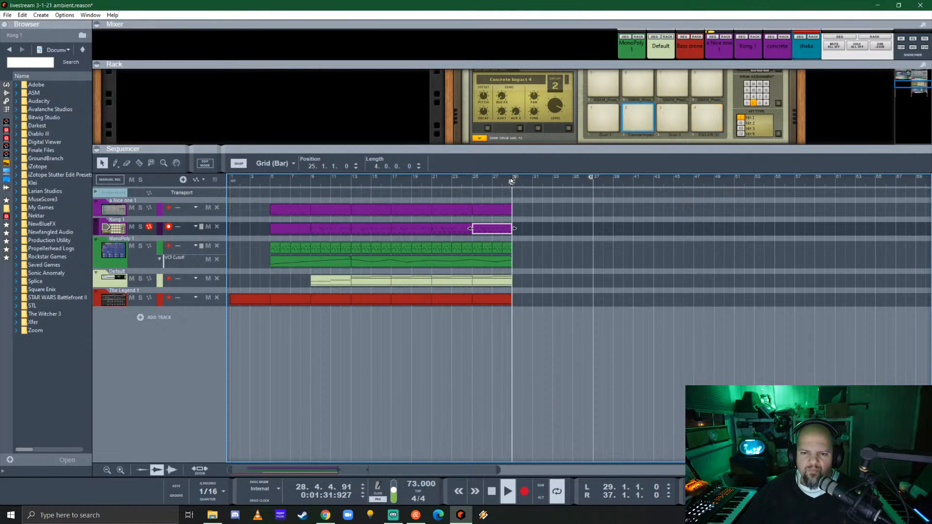
- Duplicate the last two clips of the a Nice one 1 and Kong 1 tracks and the ending Legend 1 clips into bars 29 to 37
left_click_drag(533, 235, 447, 208)
key("ctrl+d")
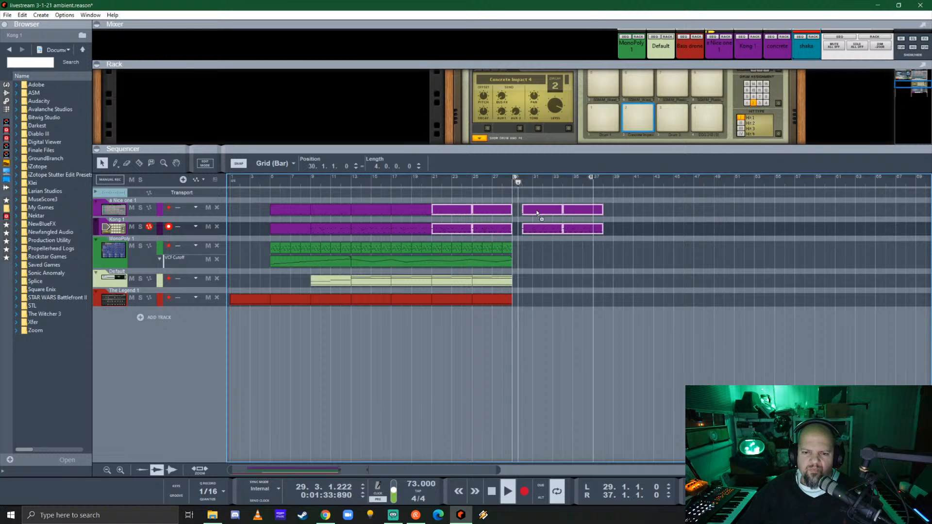
left_click(496, 301)
left_click_drag(496, 302, 577, 299)
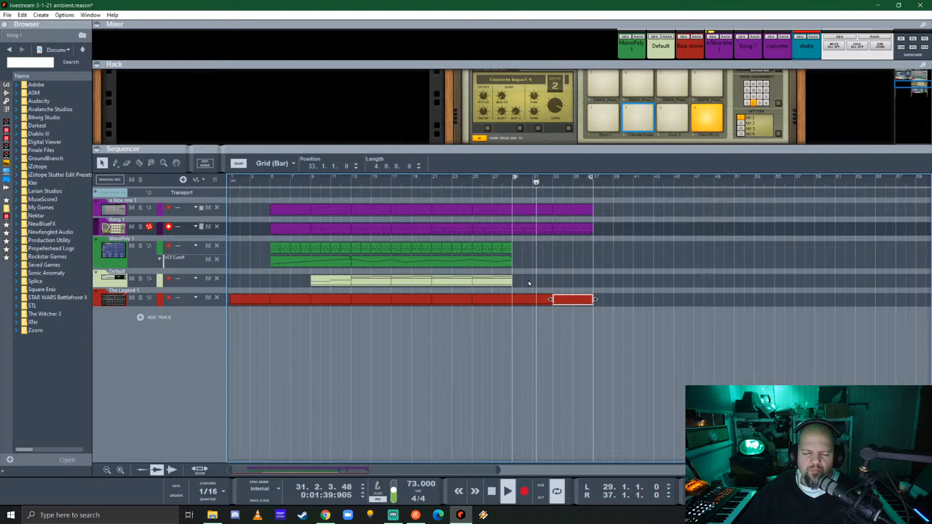
- Copy the Default track's last clip to bar 29, split the copy at bar 31 and delete its first half
left_click(495, 282)
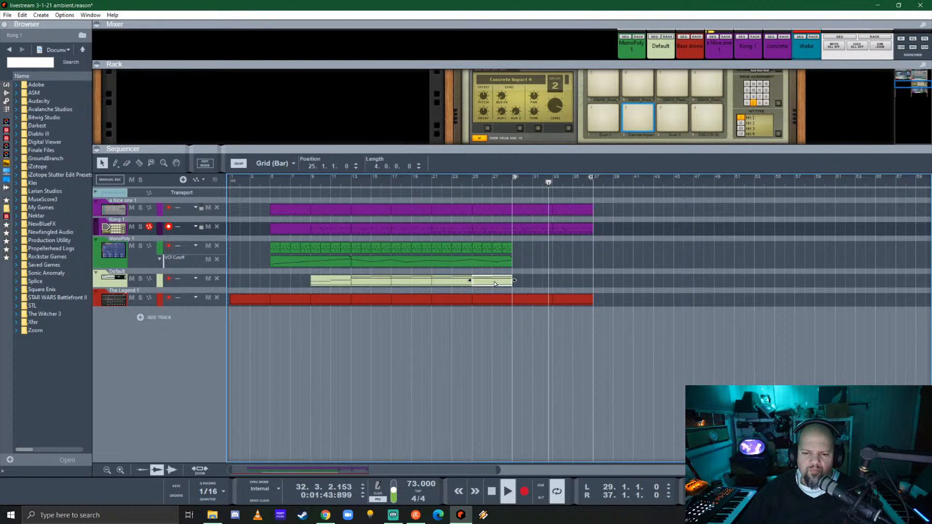
left_click_drag(495, 283, 534, 282)
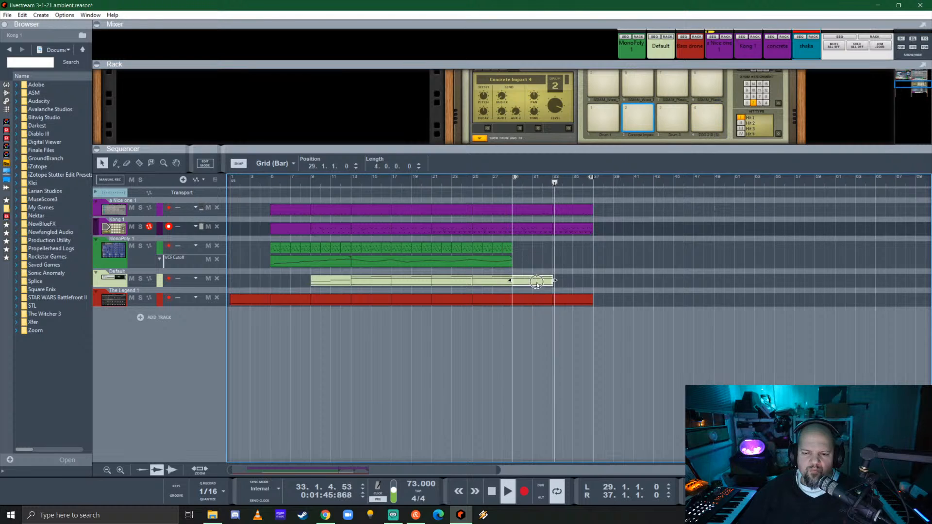
key("r")
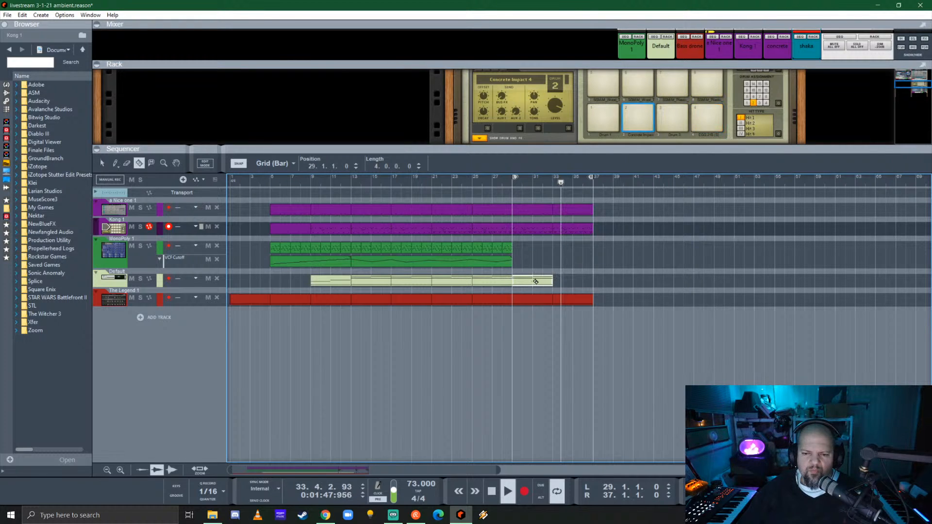
left_click(534, 281)
key("q")
left_click(530, 281)
key("Delete")
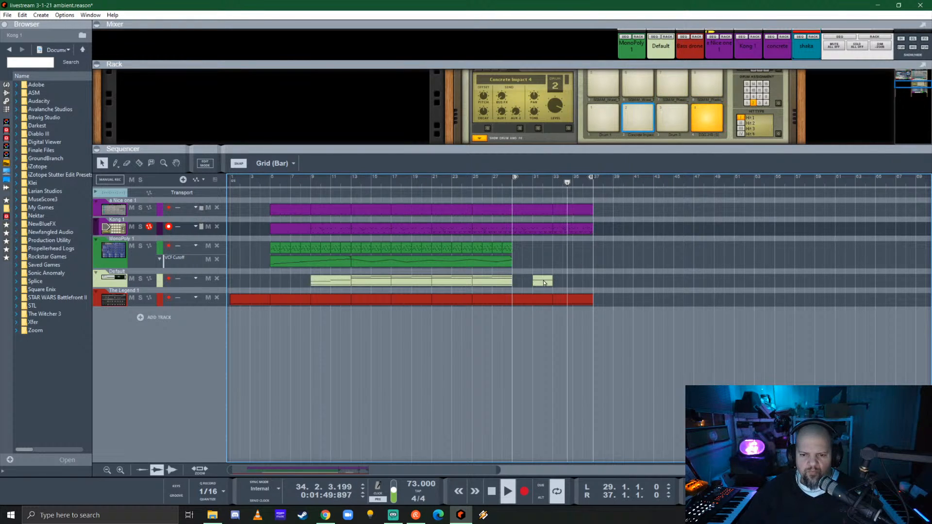
- Open the Default clip at bar 31, copy its held note down to C3 and C2, and select all three notes
double_click(546, 282)
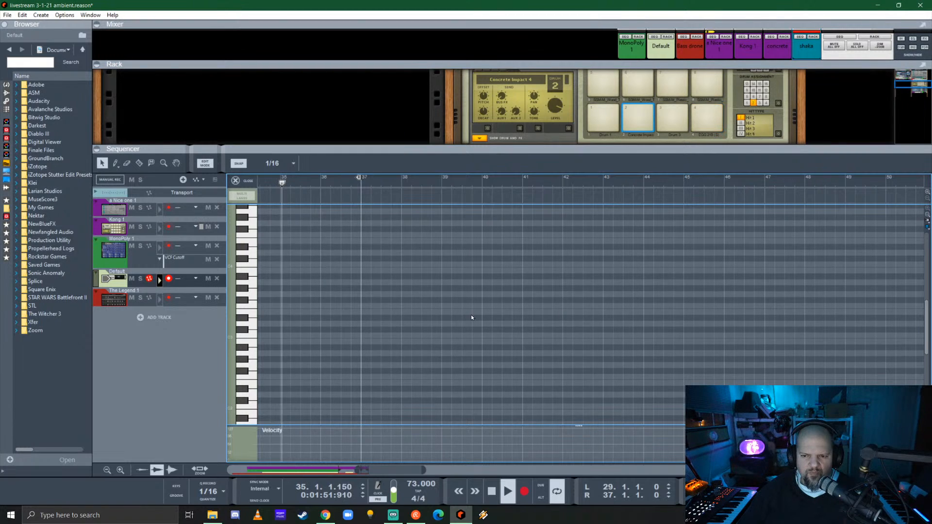
scroll(409, 312, "left", 3)
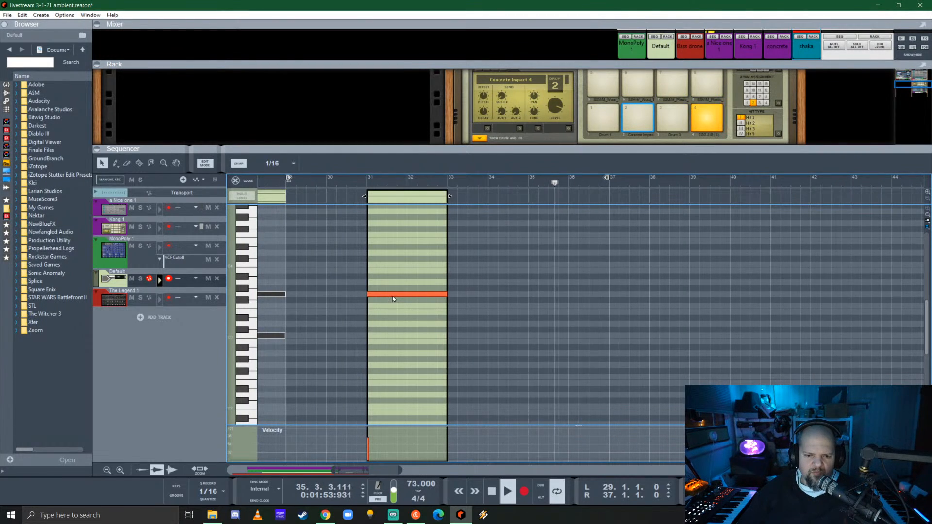
left_click_drag(393, 295, 393, 334)
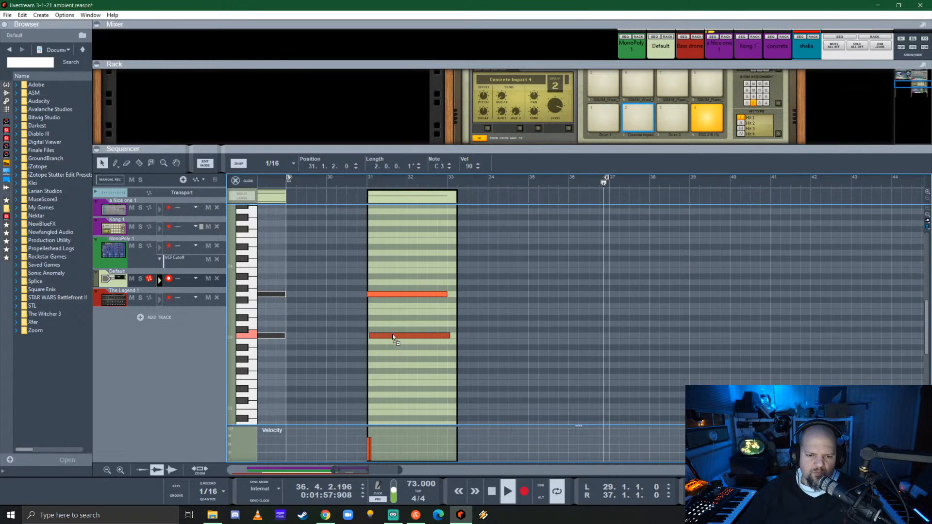
scroll(394, 335, "down", 3)
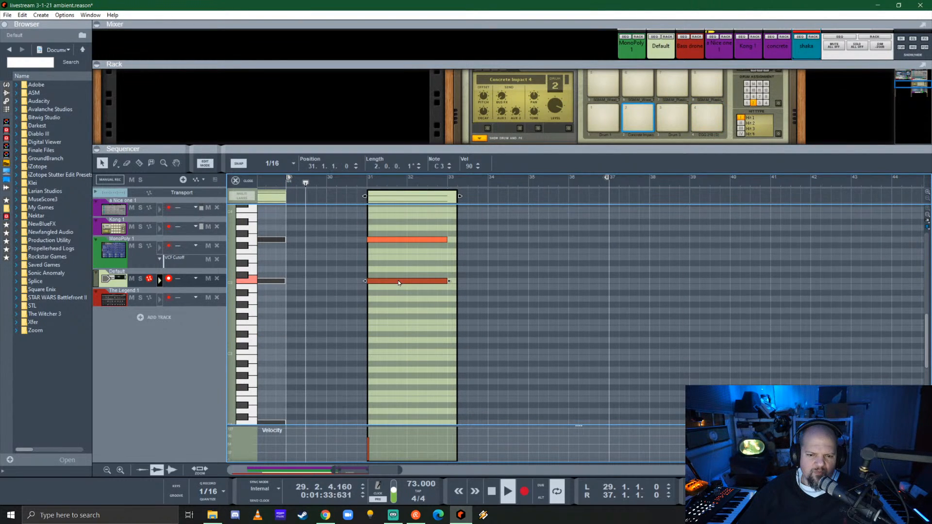
left_click_drag(399, 282, 399, 353)
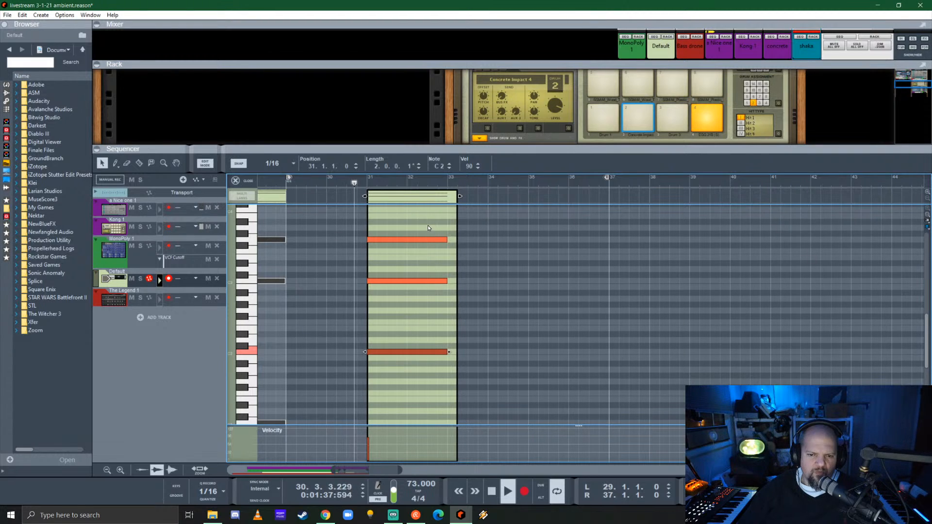
left_click_drag(428, 226, 398, 365)
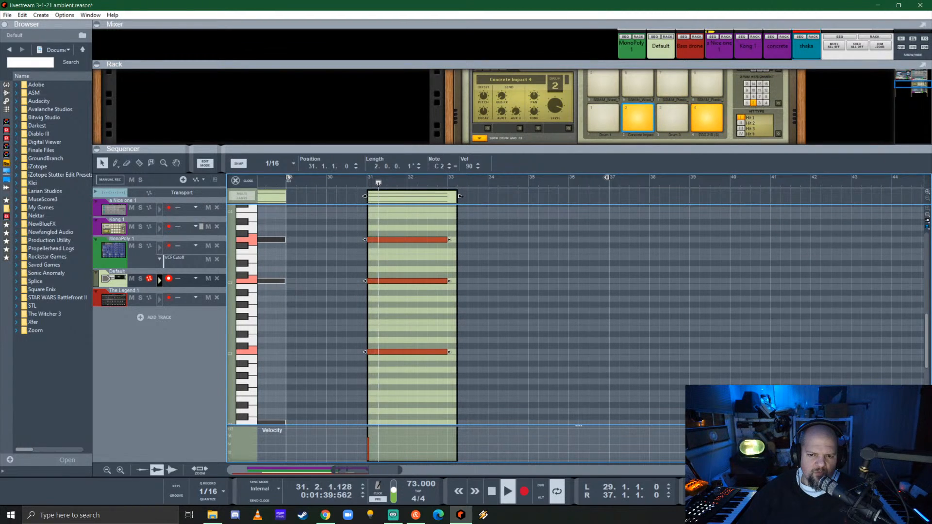
- Trim the Default clip's end to bar 33, leave note editing, and resize the clip to span bars 29 to 37
left_click_drag(460, 196, 449, 196)
left_click(244, 181)
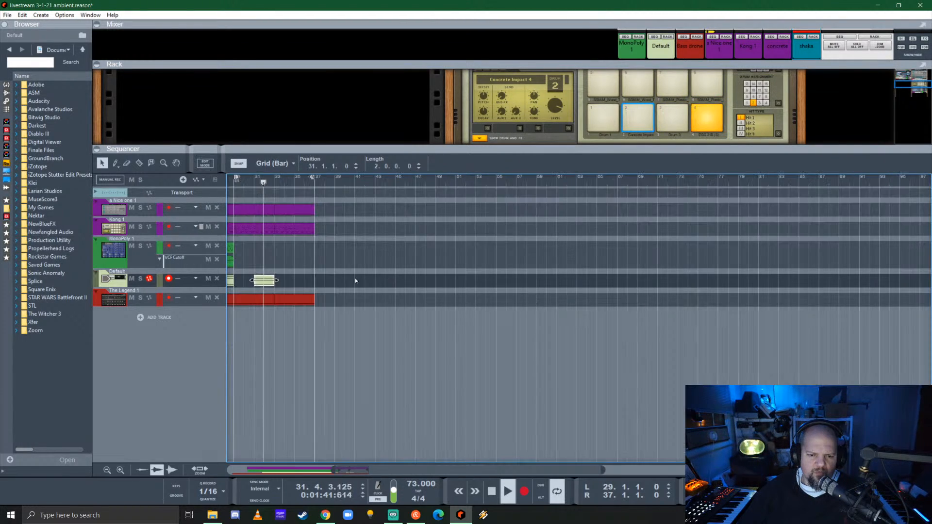
mouse_move(278, 281)
left_mouse_down()
mouse_move(334, 281)
mouse_move(288, 283)
left_mouse_up()
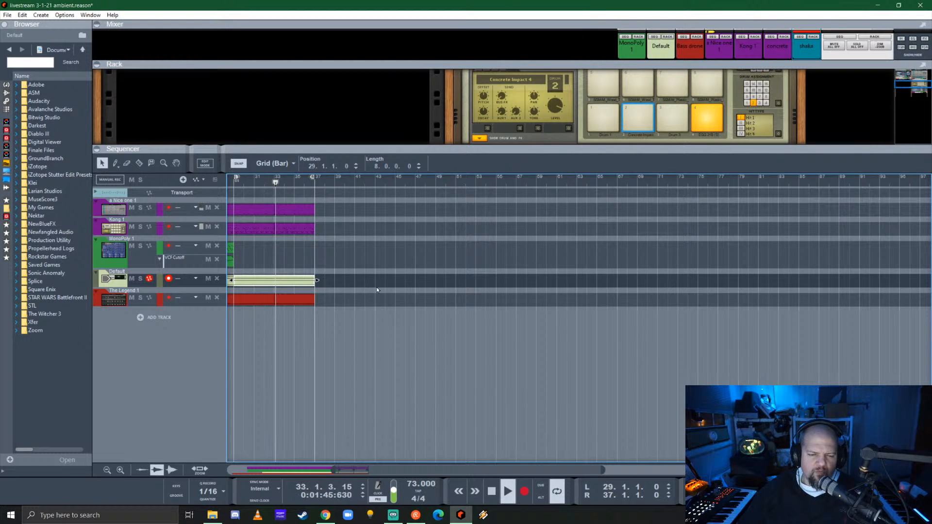
scroll(377, 287, "left", 5)
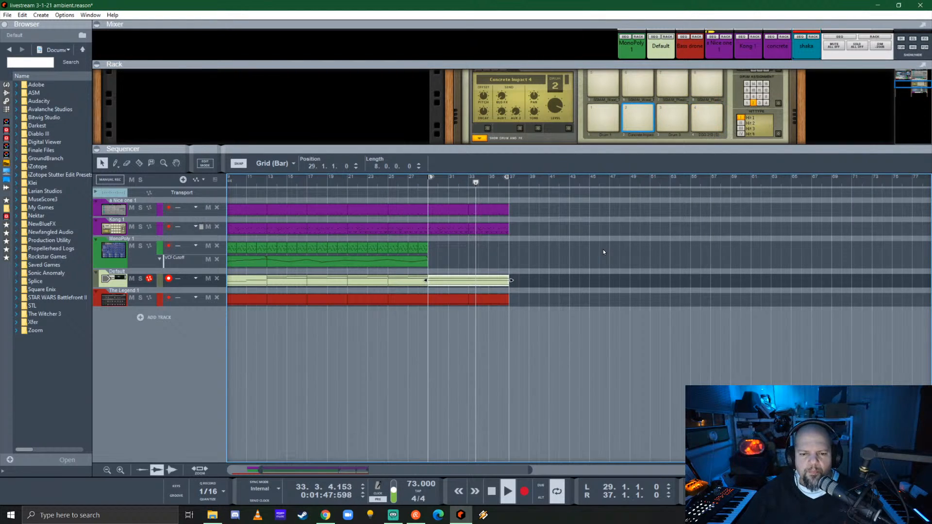
- Stop playback, save the song, and add Synapse Audio's Antidote instrument to the rack's empty column
left_click_drag(532, 149, 526, 375)
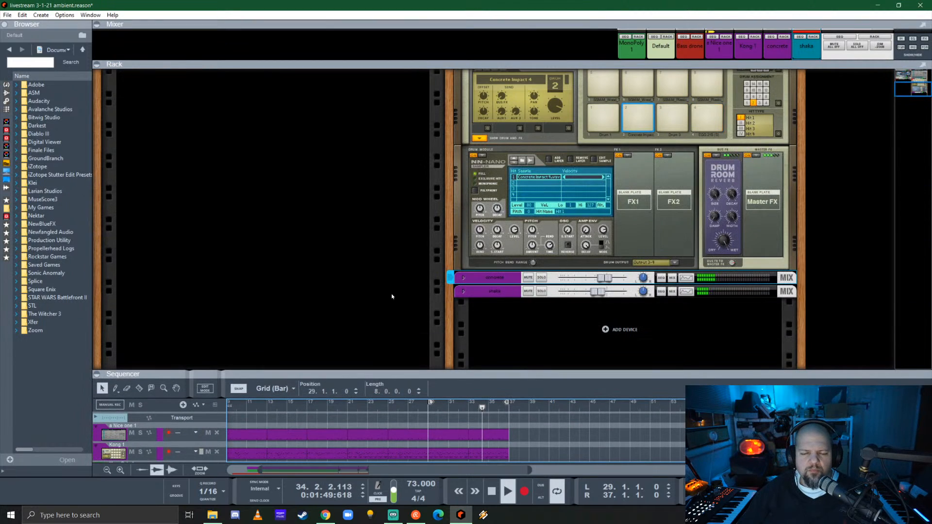
key("space")
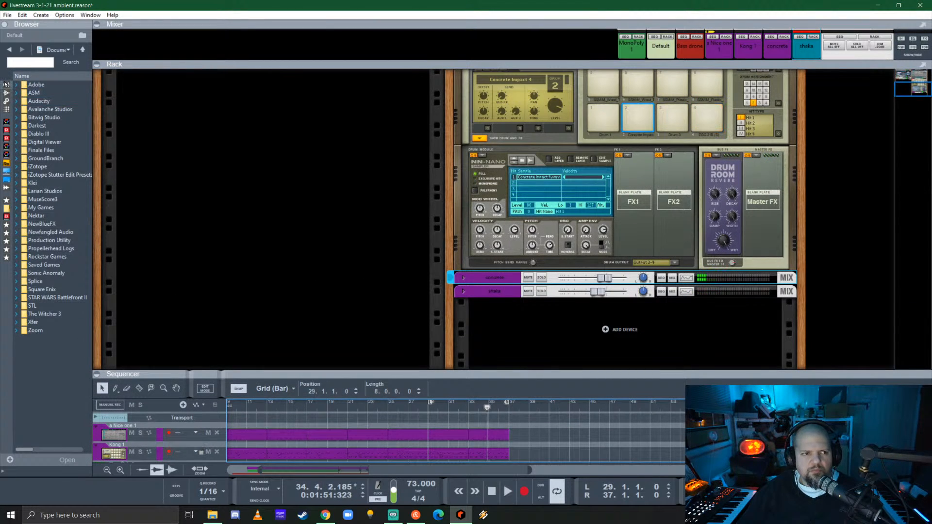
key("ctrl+s")
left_click(6, 85)
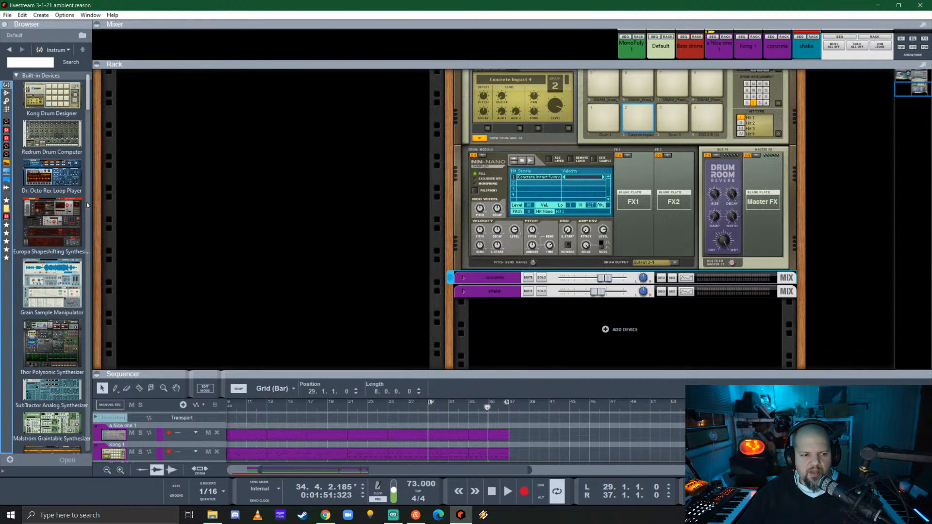
scroll(39, 208, "down", 15)
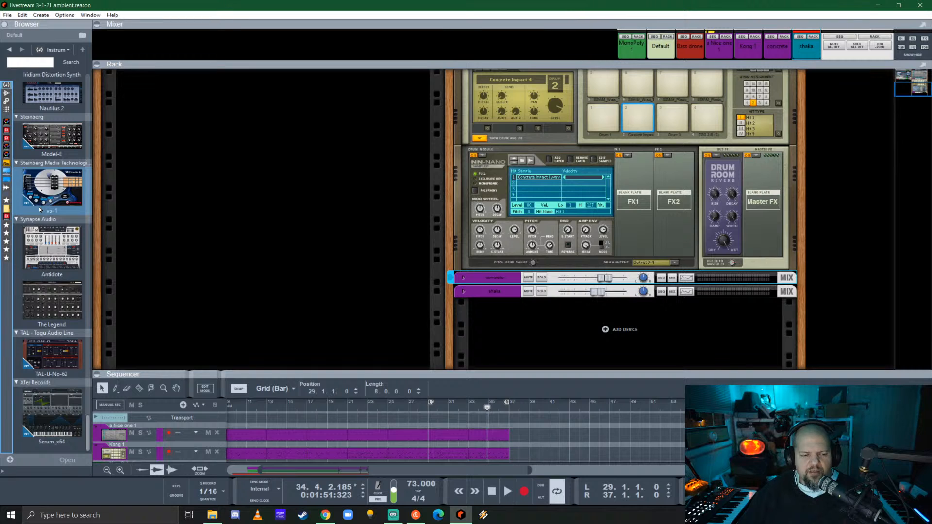
left_click_drag(52, 248, 245, 204)
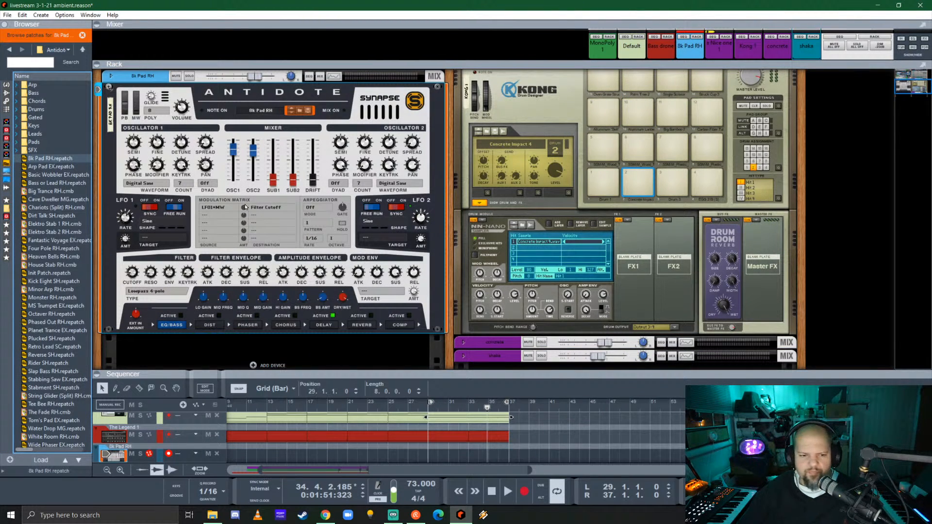
- Color the Antidote track Dark Blue and reset the device to its initial patch
right_click(150, 75)
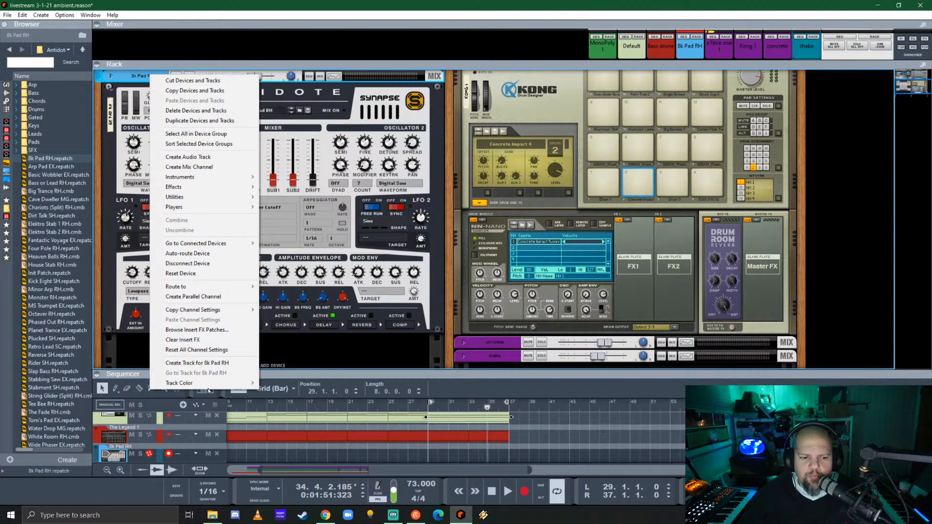
mouse_move(215, 387)
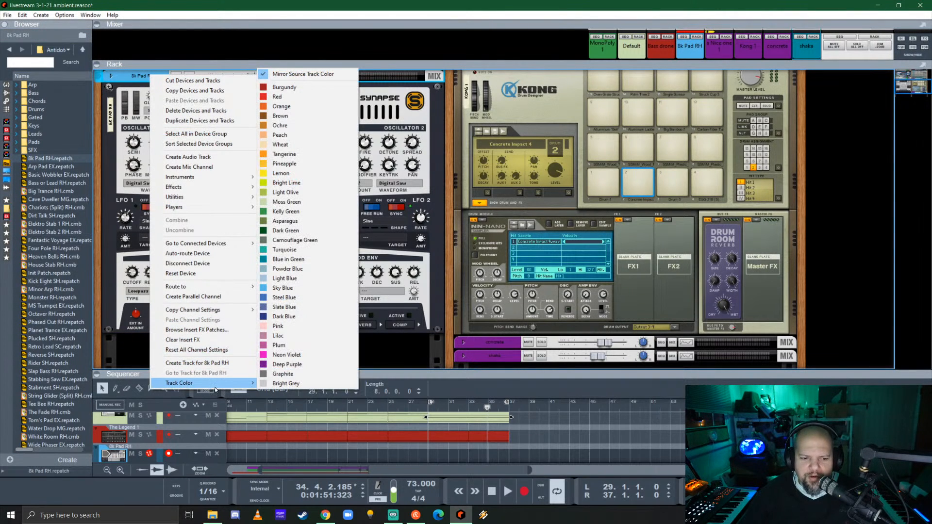
left_click(292, 317)
right_click(205, 122)
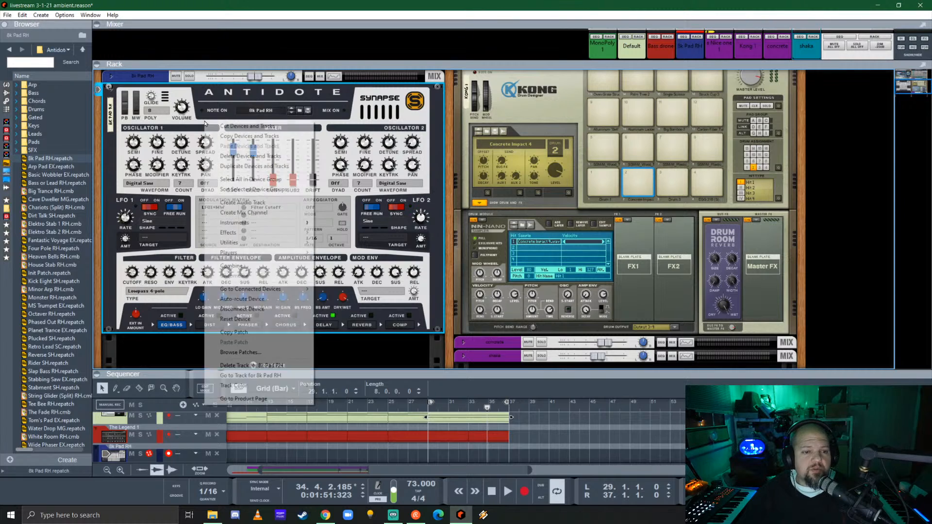
left_click(235, 319)
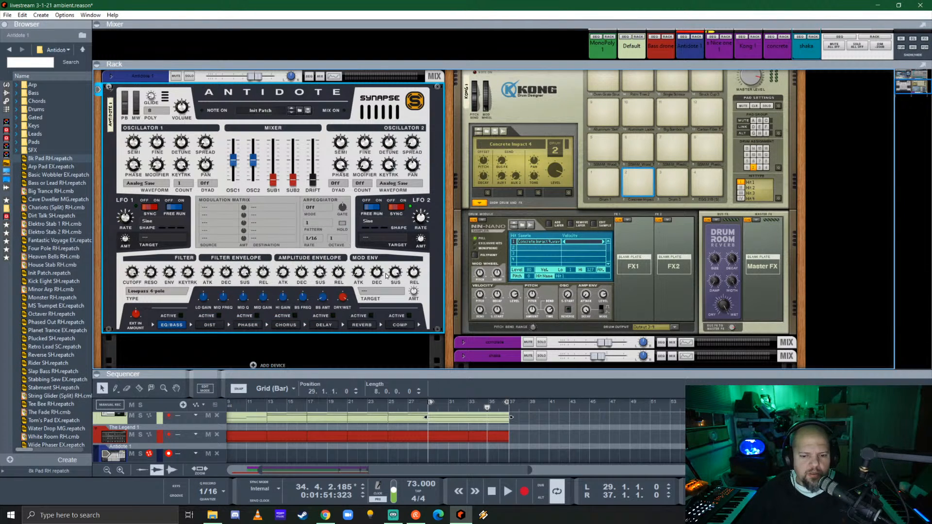
- Place the playhead at bar 29, make room for the full Antidote panel, and set its polyphony mode to Legato
left_click_drag(449, 374, 450, 217)
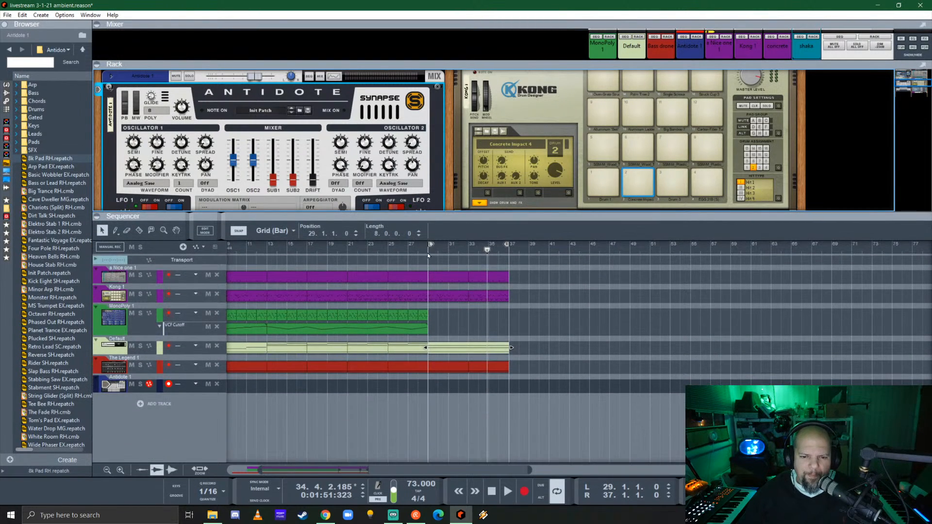
left_click(429, 253)
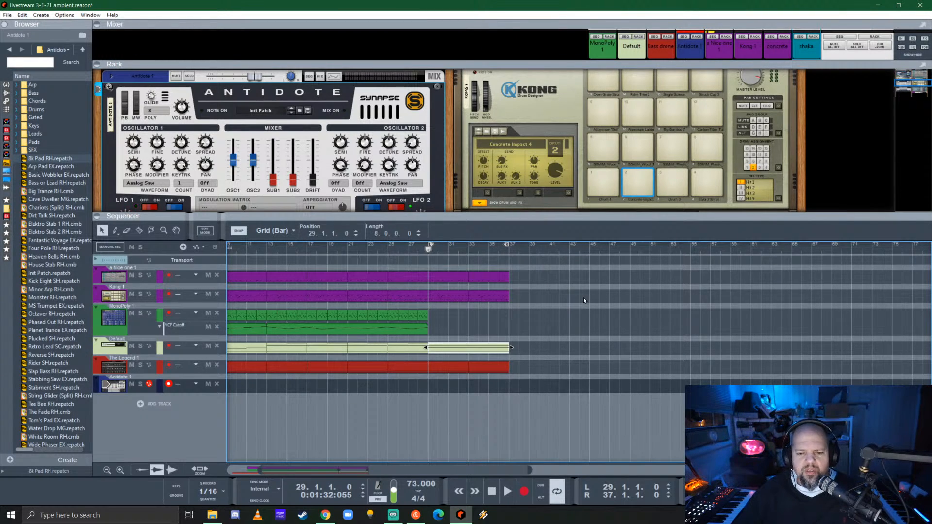
left_click_drag(465, 217, 485, 321)
scroll(408, 275, "down", 1)
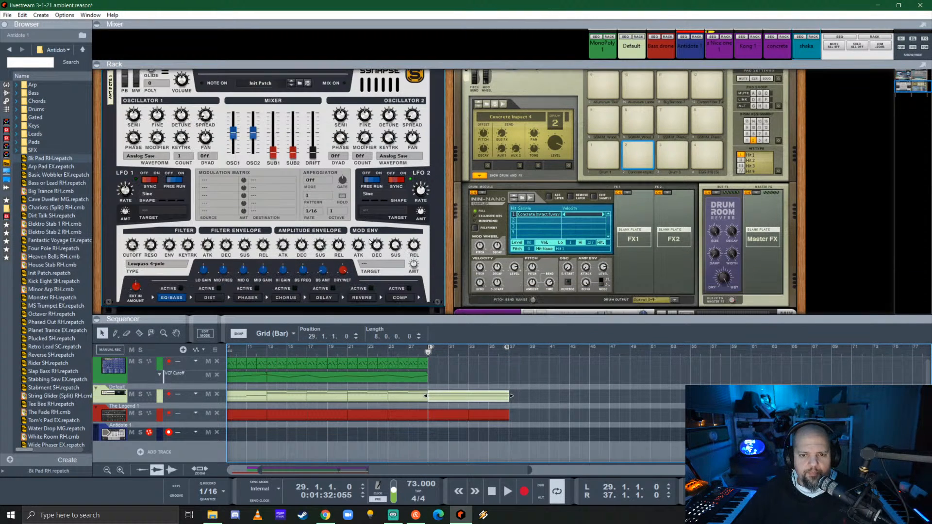
scroll(449, 249, "up", 1)
left_click_drag(478, 316, 480, 359)
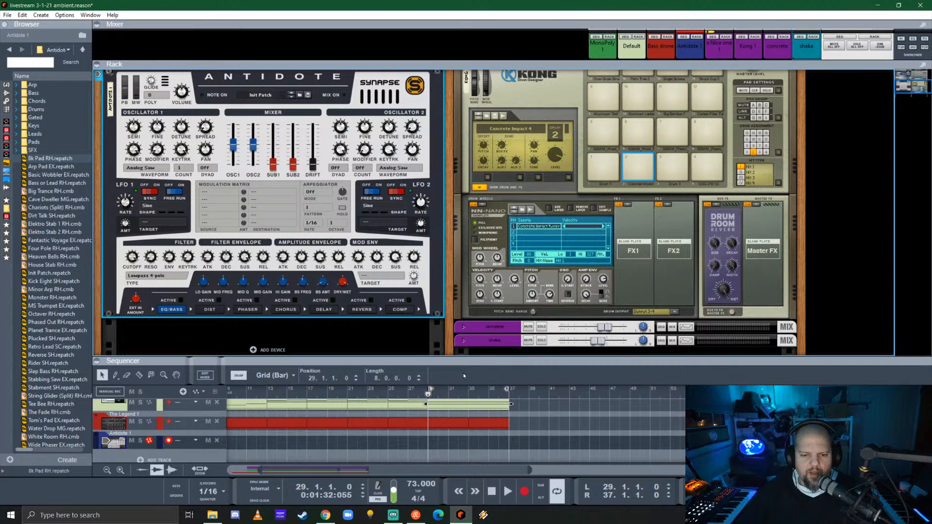
scroll(384, 278, "up", 1)
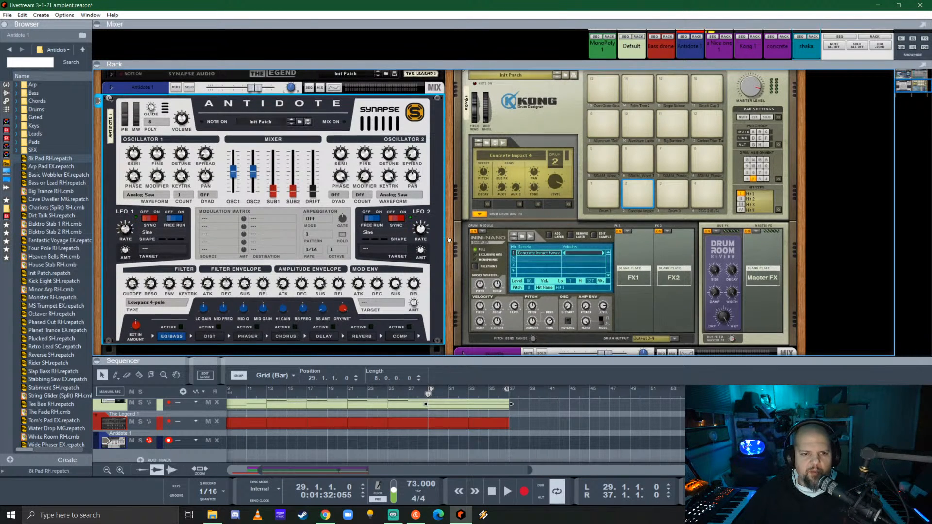
scroll(449, 236, "down", 1)
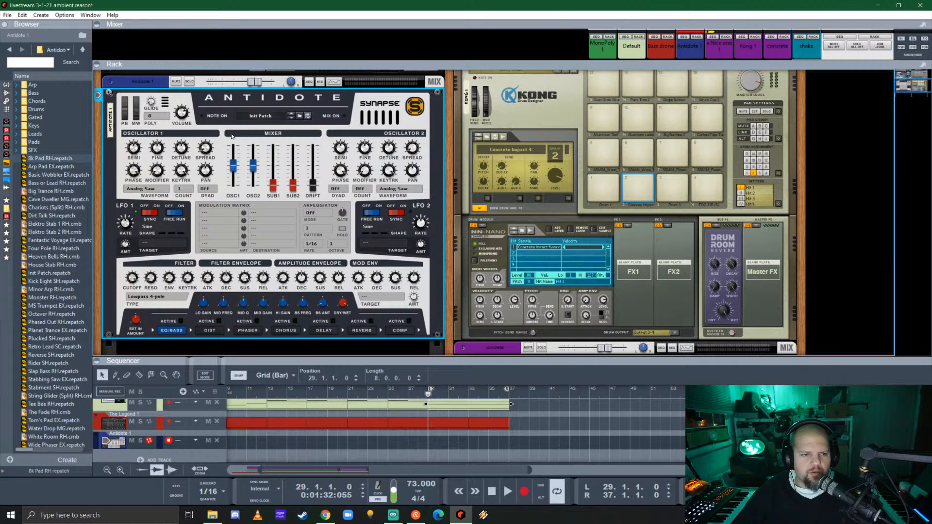
left_click(154, 119)
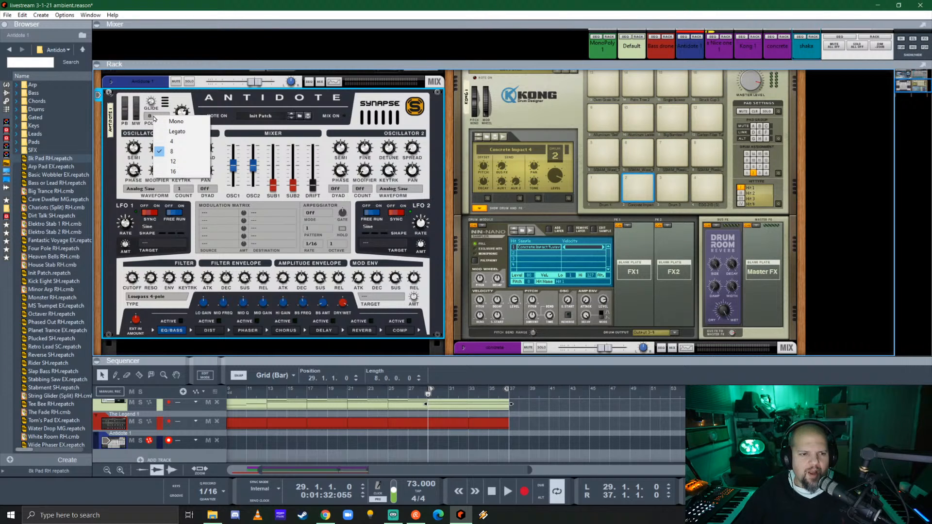
left_click(185, 132)
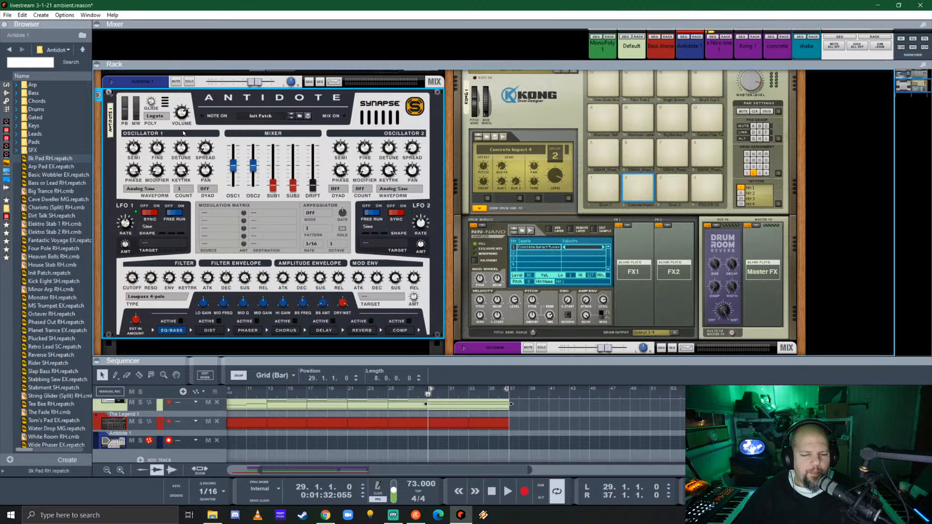
- Enlarge the sequencer and record a one-bar clip on the Antidote track from bar 29
left_click_drag(447, 362, 460, 310)
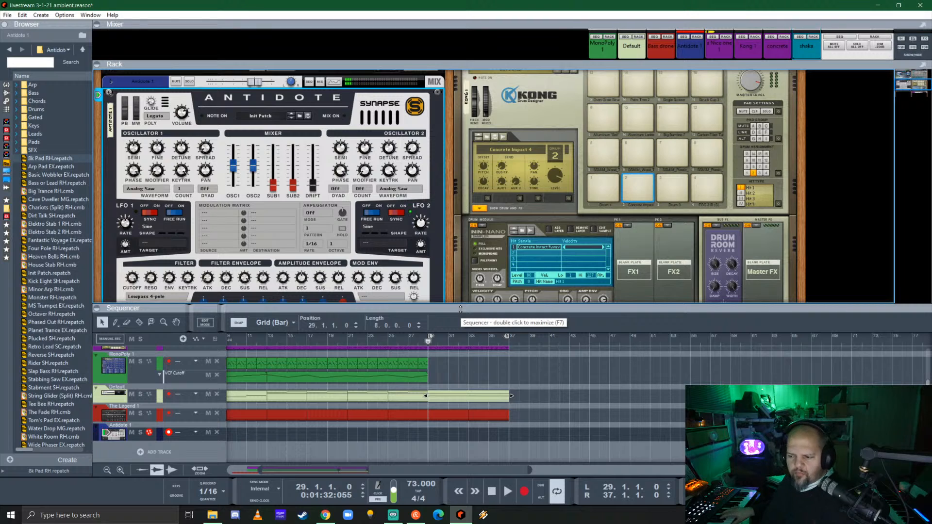
key("ctrl+Return")
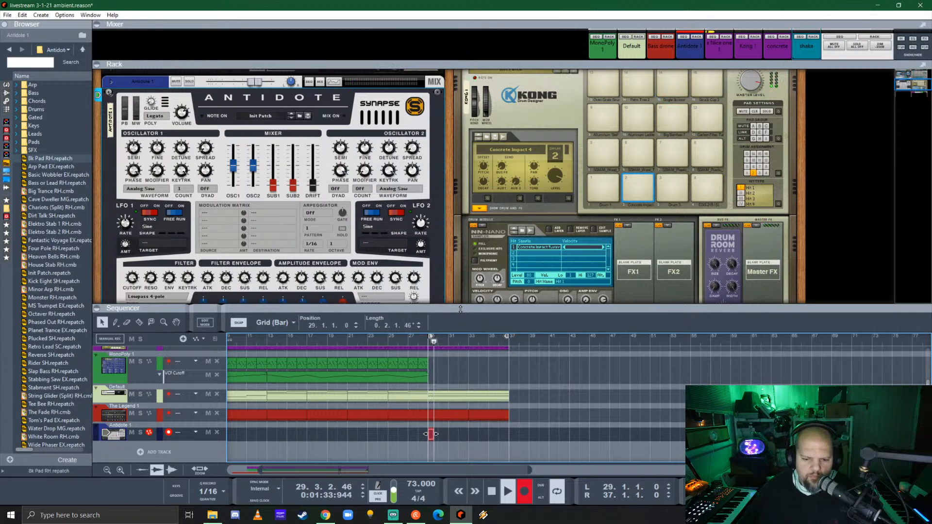
key("space")
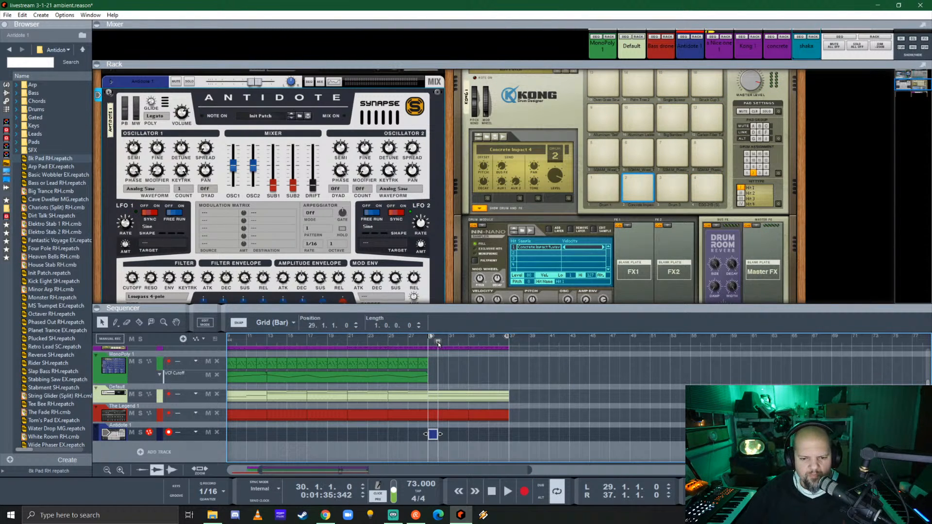
- Record the Antidote part through bar 32, combine it into a four-bar clip from bar 29, and copy that clip to bar 33
key("ctrl+Return")
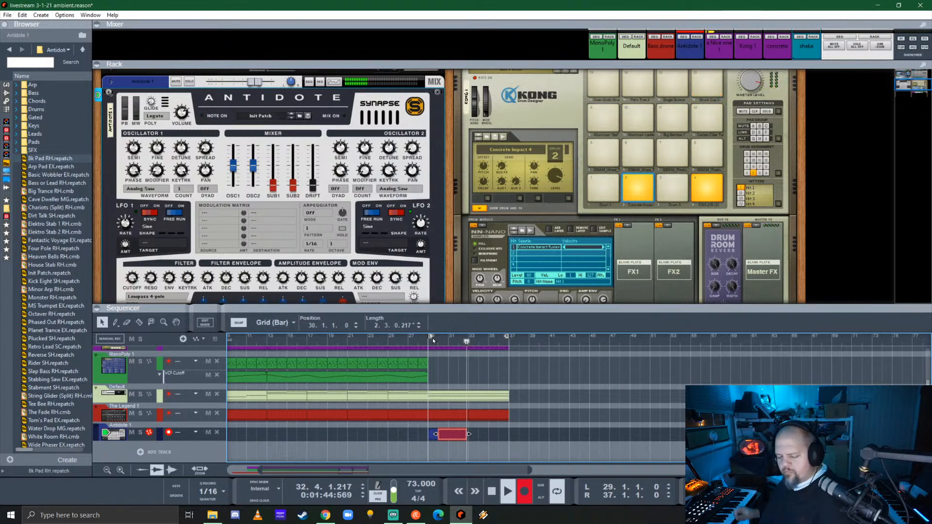
key("space")
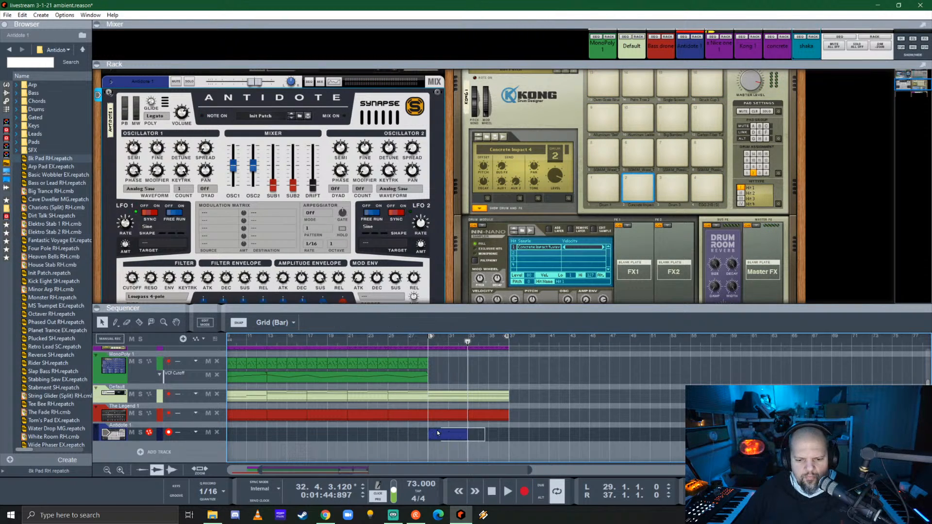
left_click(451, 436)
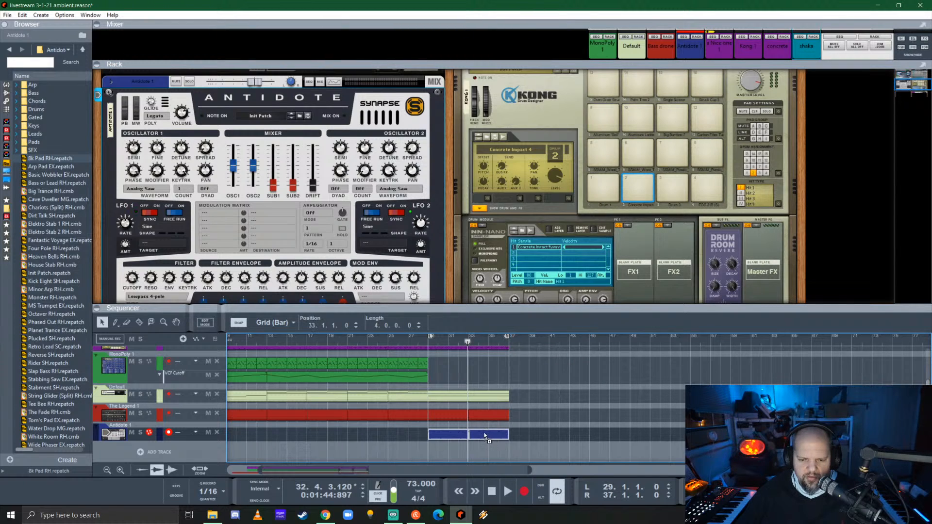
left_click(491, 436)
- In the copied clip's notes, vary the ending with a G2 at 36.3.2 followed by a D#2 at 36.3.3
double_click(498, 436)
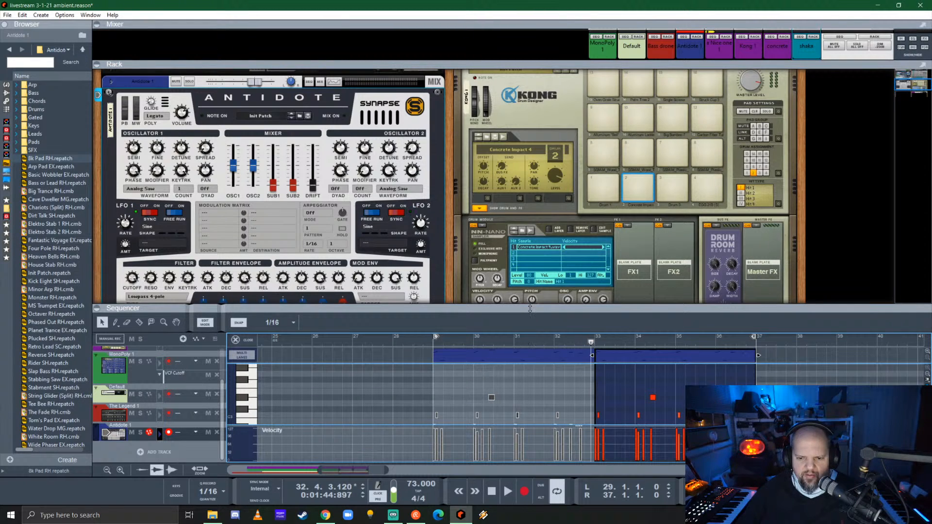
left_click_drag(531, 309, 531, 171)
scroll(557, 383, "right", 5)
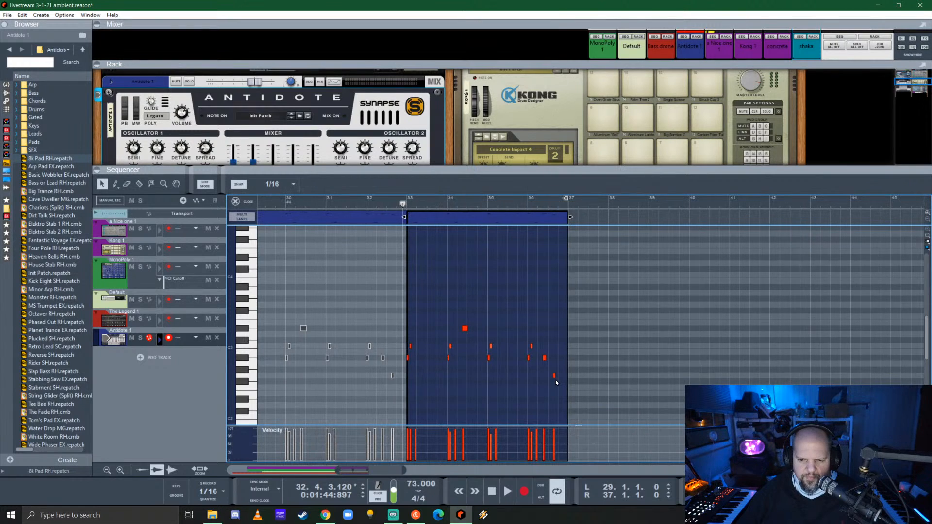
scroll(557, 383, "down", 3)
scroll(505, 343, "up", 6)
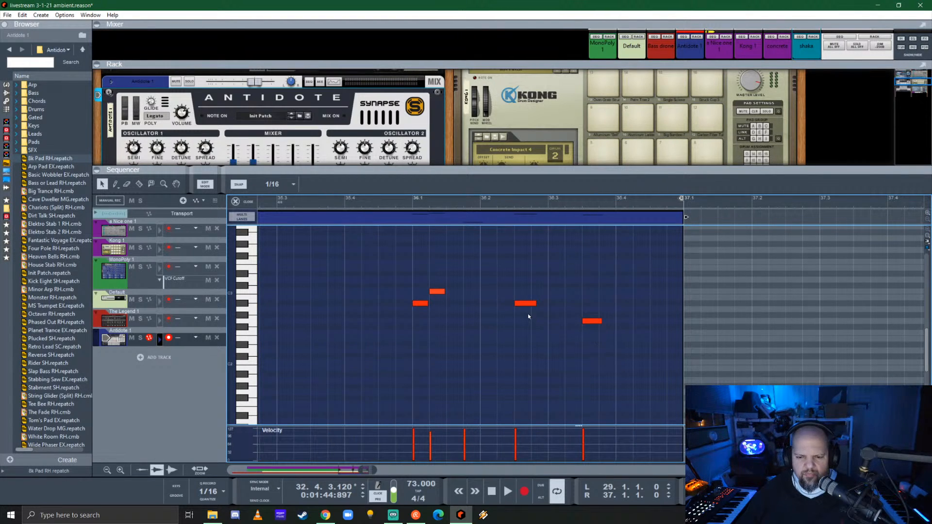
left_click(590, 321)
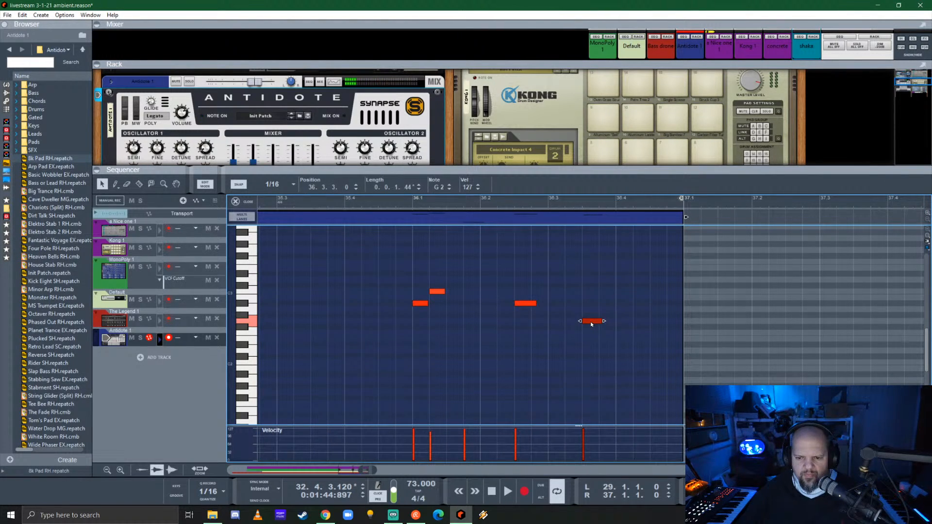
key("space")
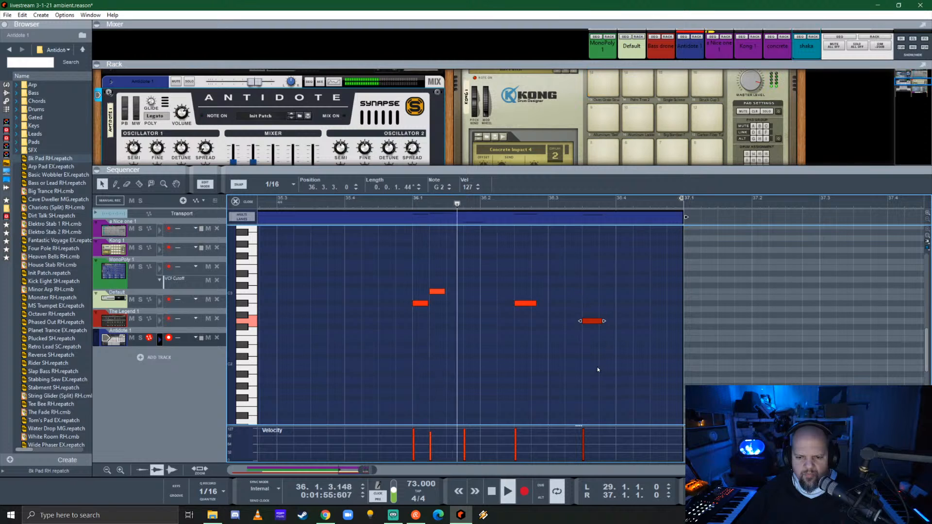
key("space")
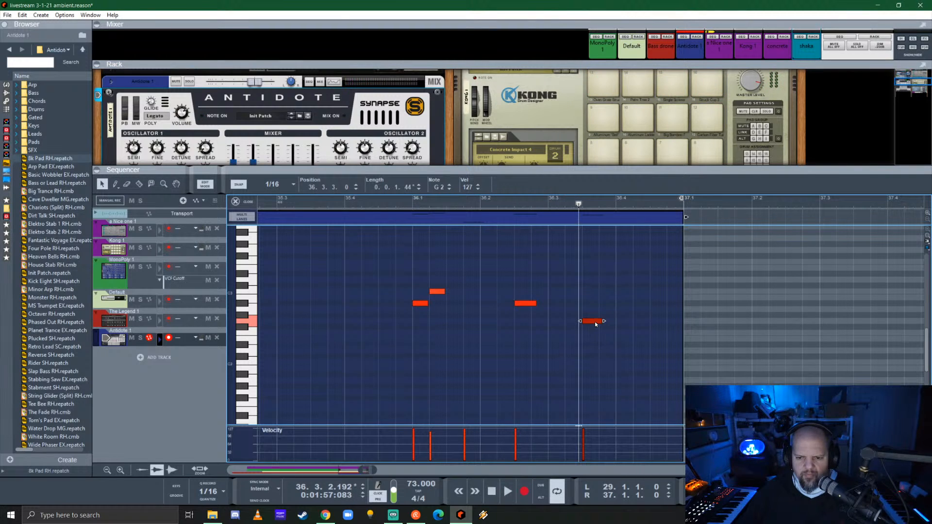
left_click_drag(590, 321, 593, 346)
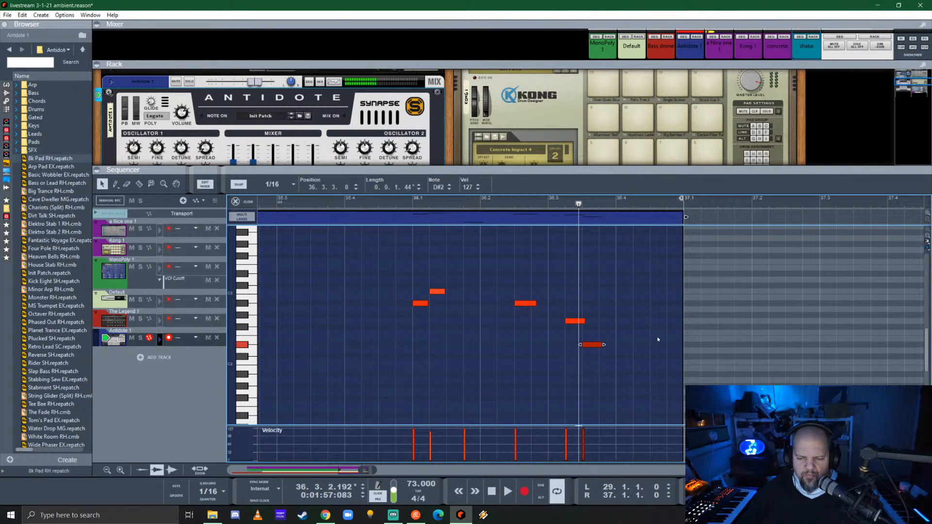
- Play the edited ending from the start of bar 36 and close the clip's note editor
left_click(412, 203)
left_click(573, 321)
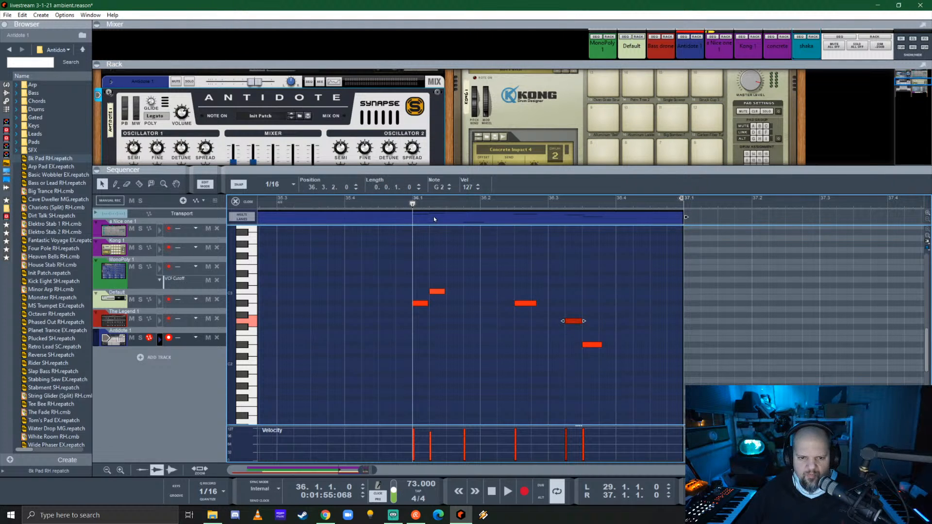
key("space")
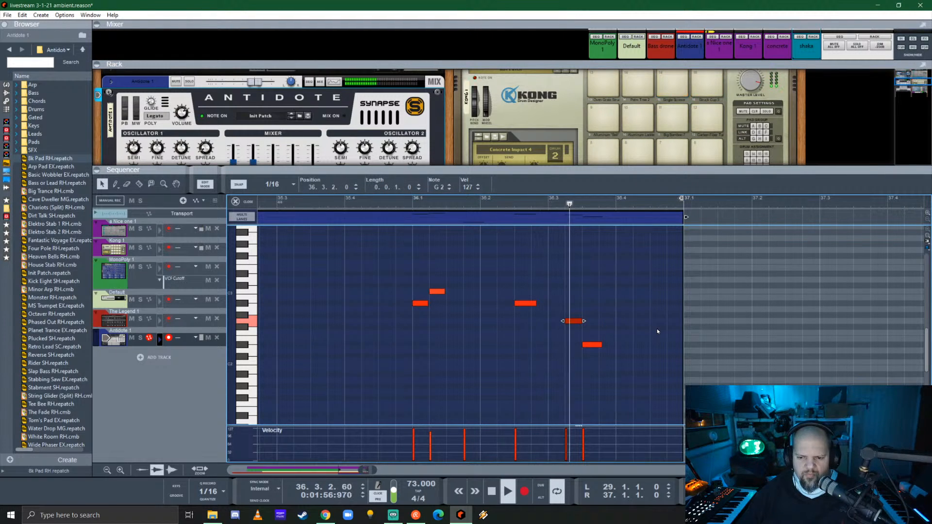
key("space")
key("Escape")
- Solo the Antidote track and bring its whole device panel into view for auditioning the part from bar 29
left_click_drag(487, 170, 490, 314)
scroll(359, 394, "left", 3)
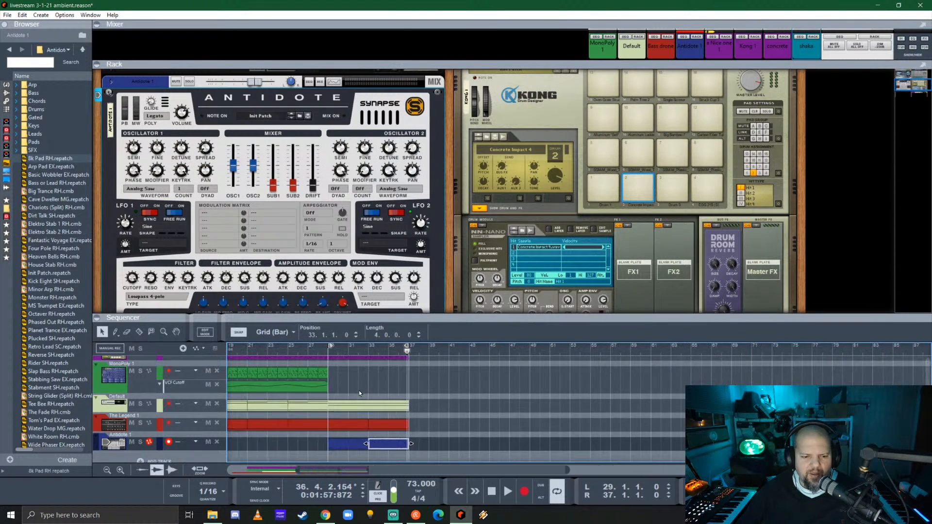
scroll(360, 393, "left", 1)
scroll(267, 276, "up", 3)
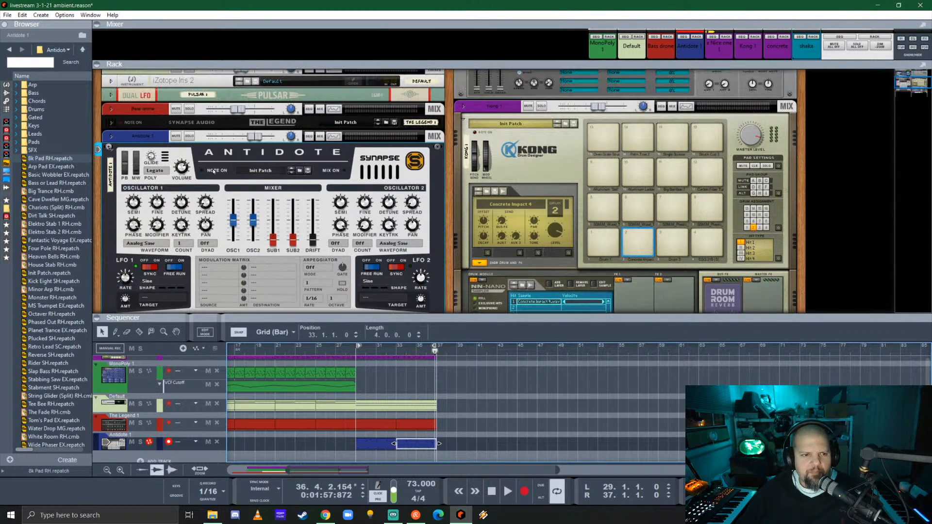
left_click(191, 136)
key("space")
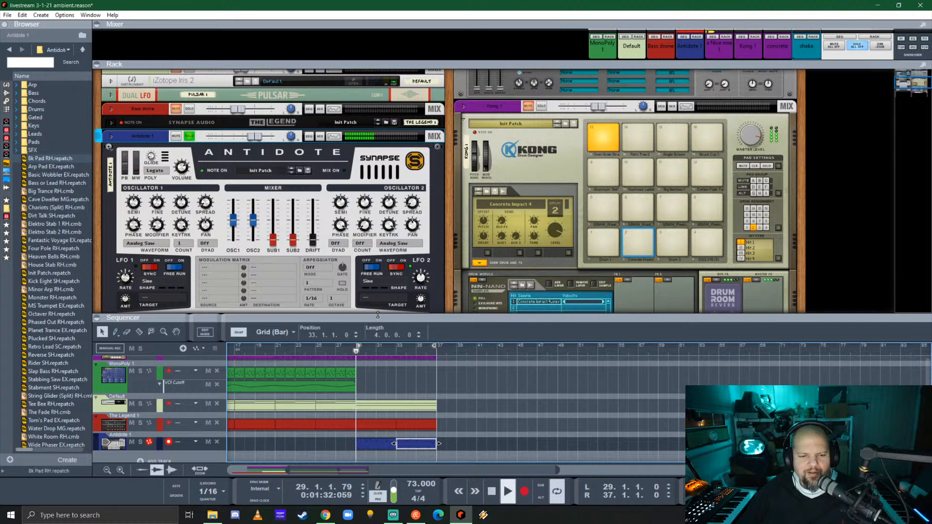
left_click_drag(416, 318, 415, 370)
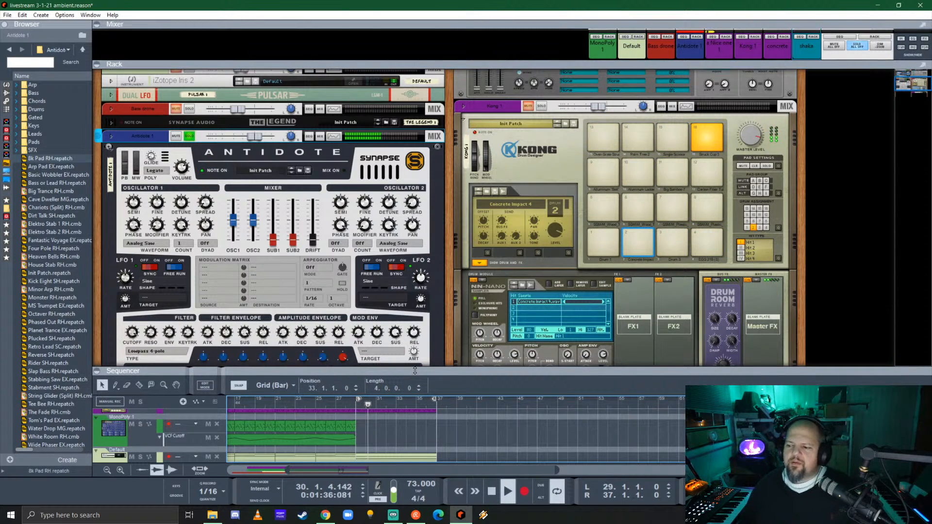
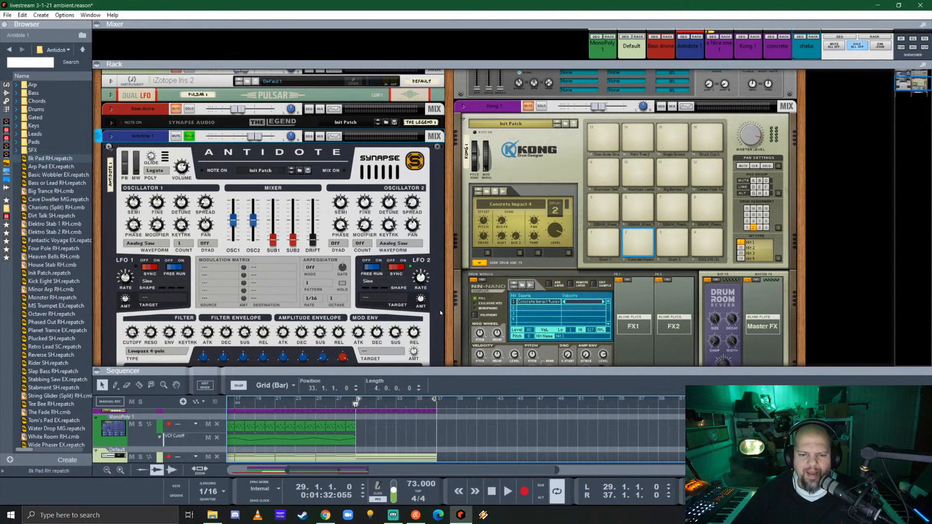
left_click_drag(451, 246, 452, 203)
key("space")
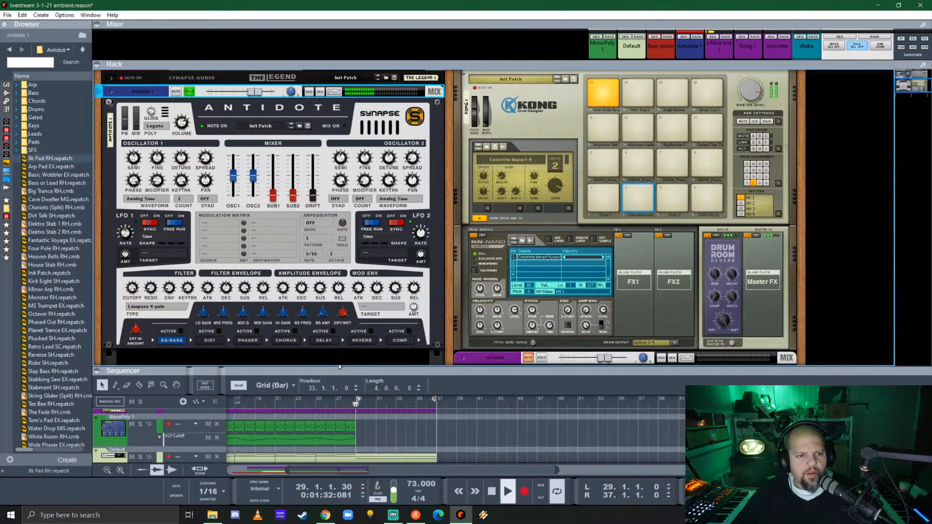
key("space")
left_click(353, 403)
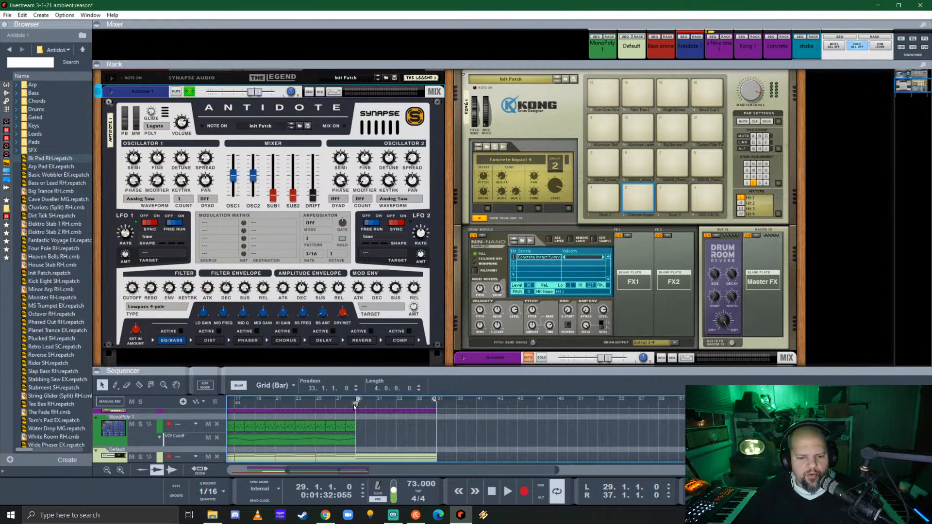
- Set Antidote's oscillator 1 count to 8 and audition the soloed loop from bar 29
left_click(145, 200)
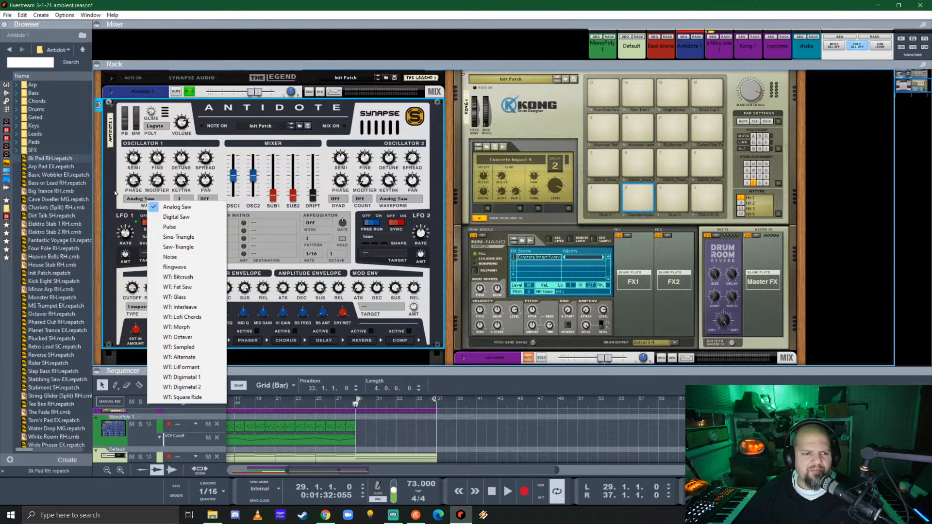
left_click(135, 200)
left_click(183, 201)
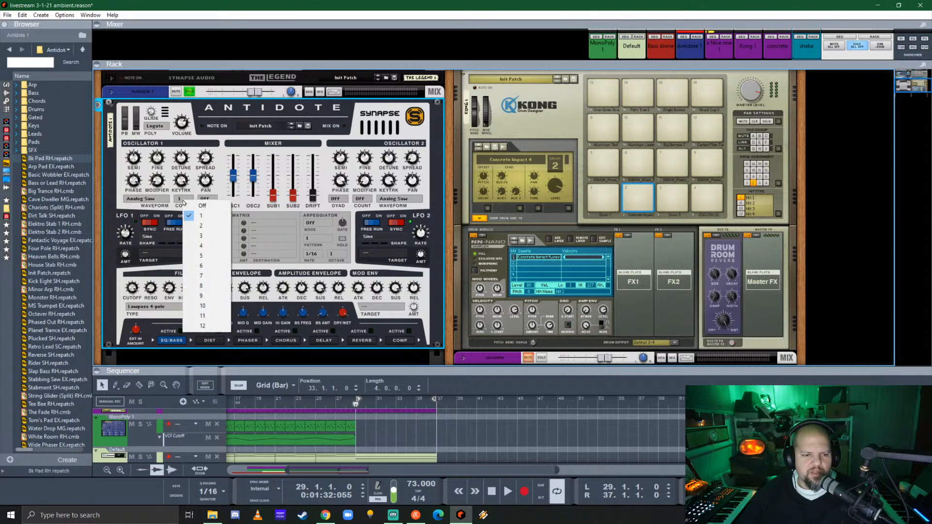
left_click(213, 288)
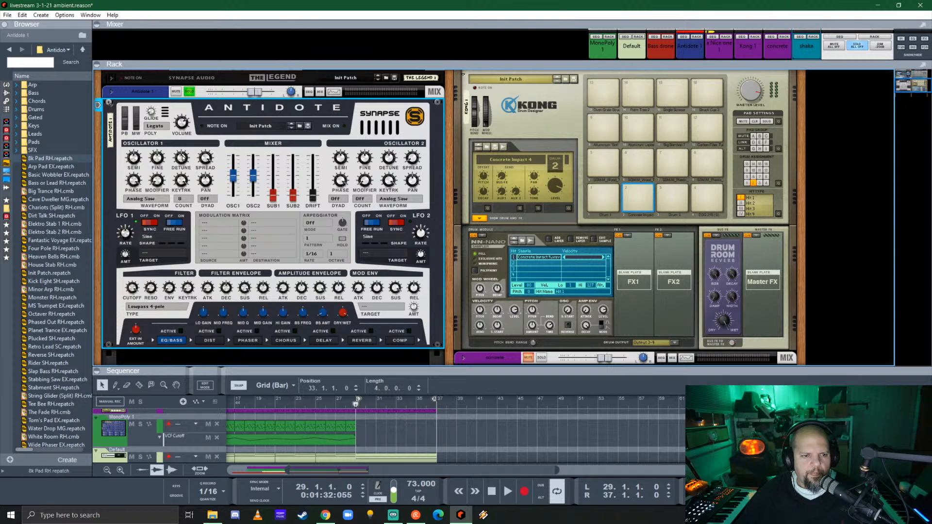
key("space")
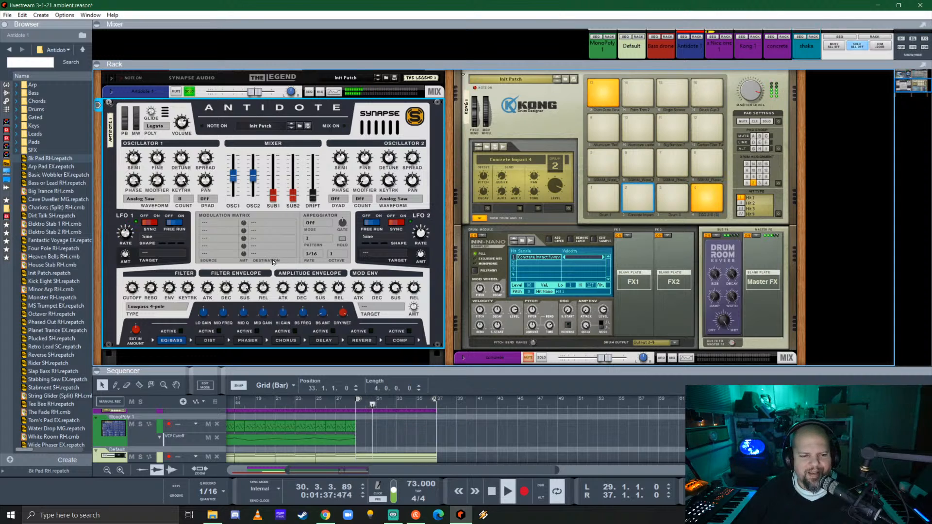
left_click(155, 307)
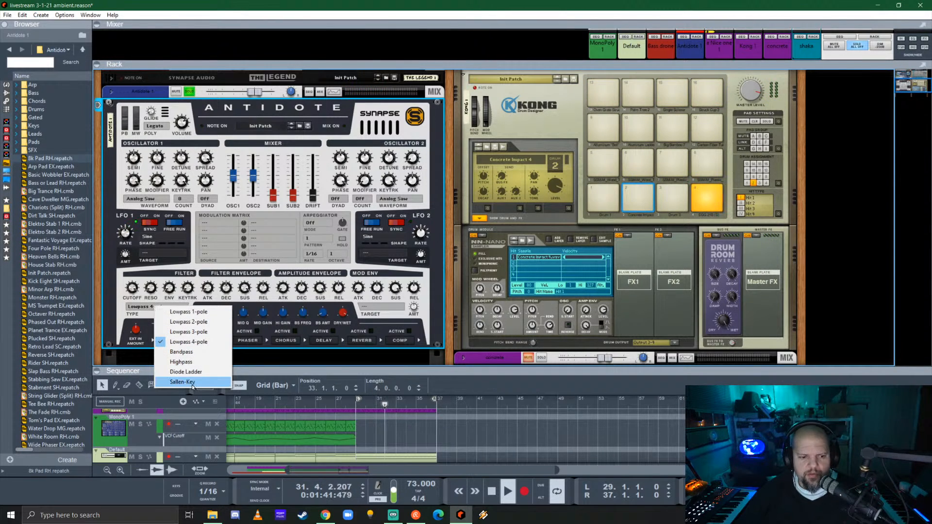
left_click(194, 275)
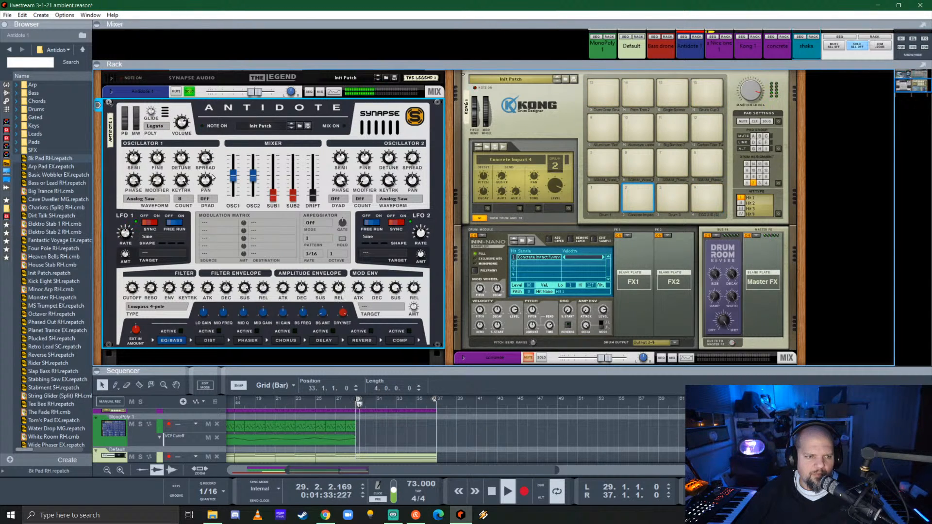
mouse_move(152, 115)
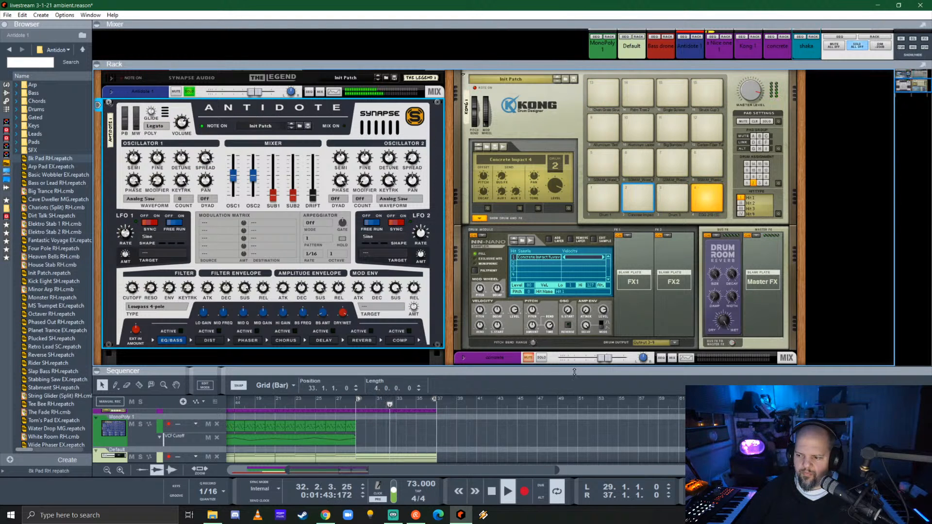
key("space")
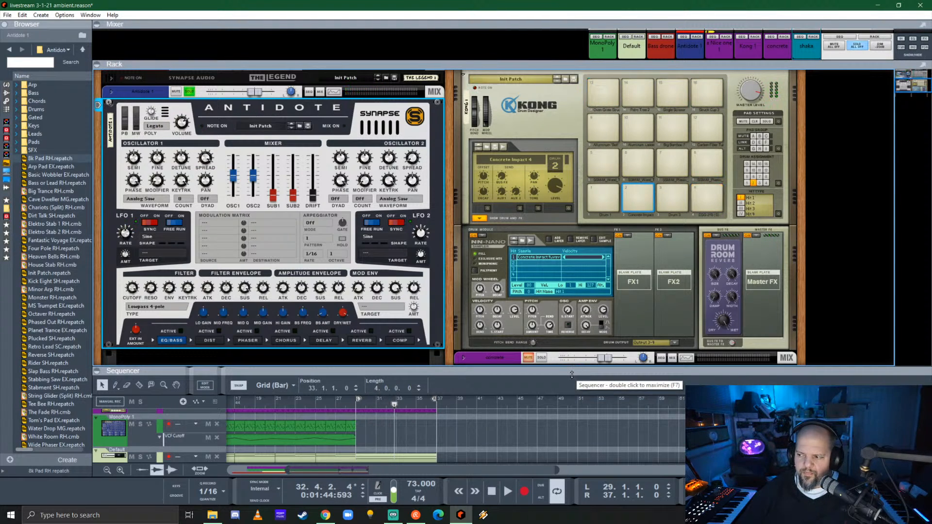
- Enlarge the sequencer, join the two Antidote clips into one spanning bars 29 to 37, and open its notes
double_click(572, 375)
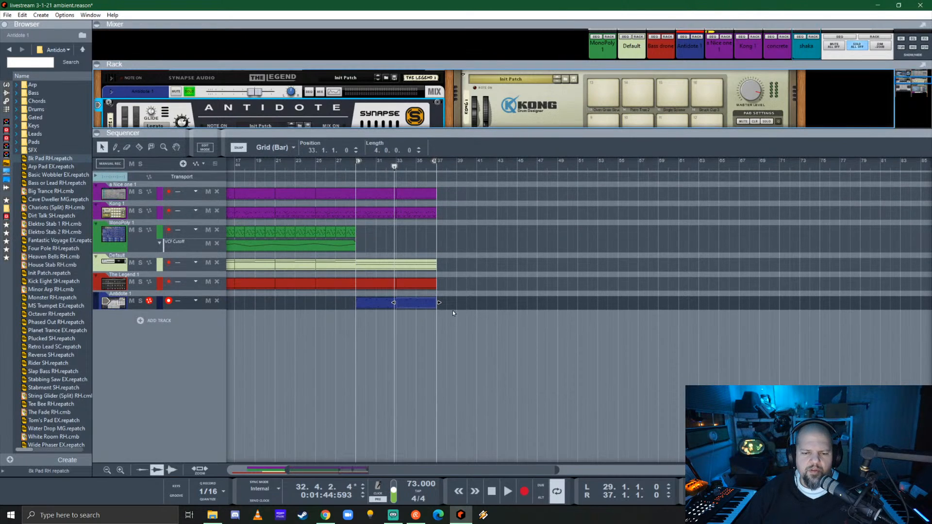
left_click(366, 303)
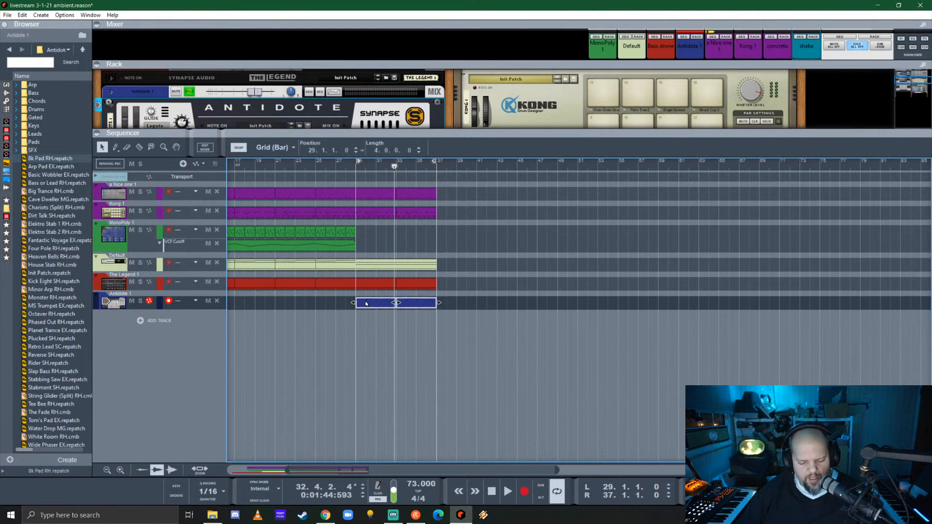
double_click(399, 306)
scroll(385, 324, "down", 3)
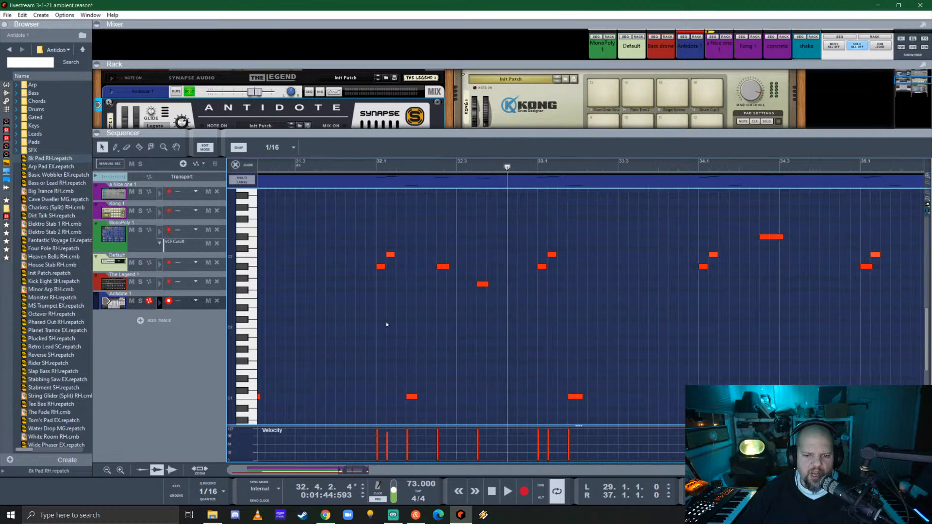
scroll(386, 324, "right", 3)
scroll(386, 324, "down", 7)
scroll(360, 323, "left", 5)
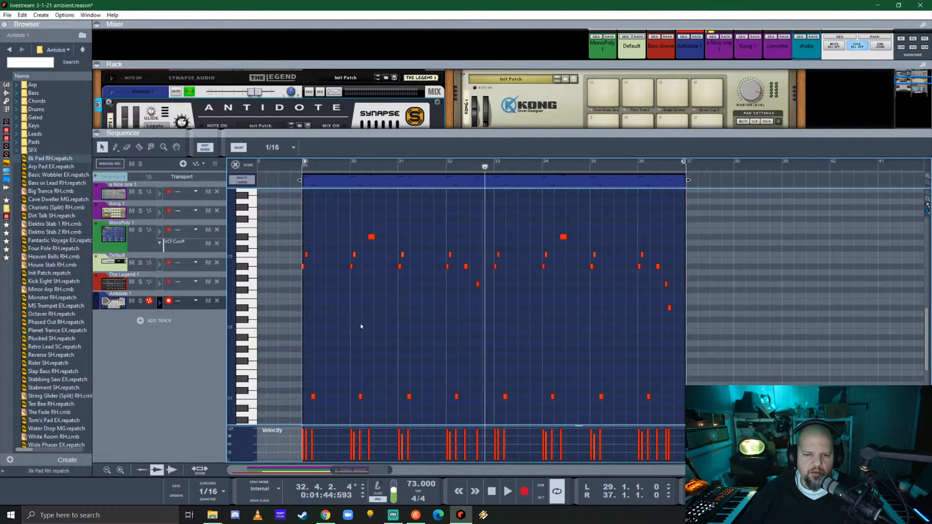
- Examine the Antidote clip's note positions and lengths up close around bars 29 to 32
scroll(372, 313, "up", 6)
scroll(352, 321, "left", 1)
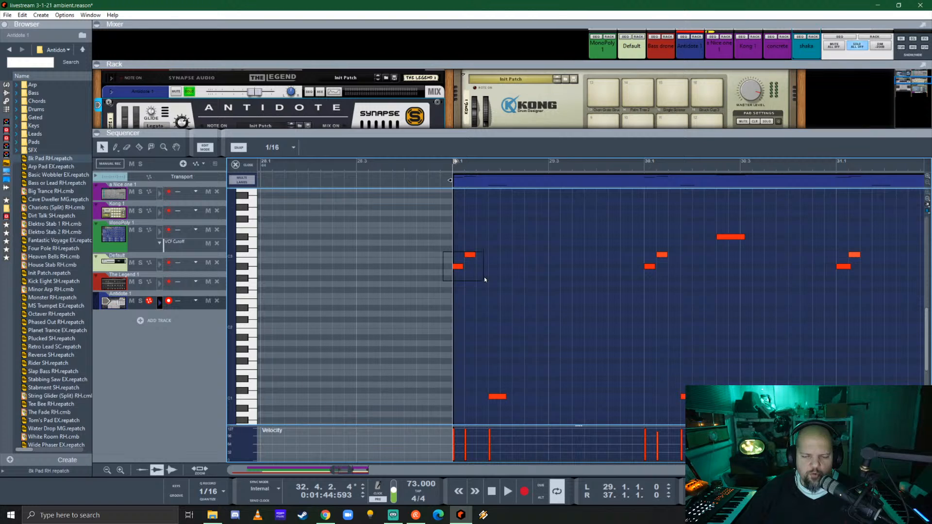
left_click_drag(485, 278, 406, 293)
scroll(442, 334, "down", 2)
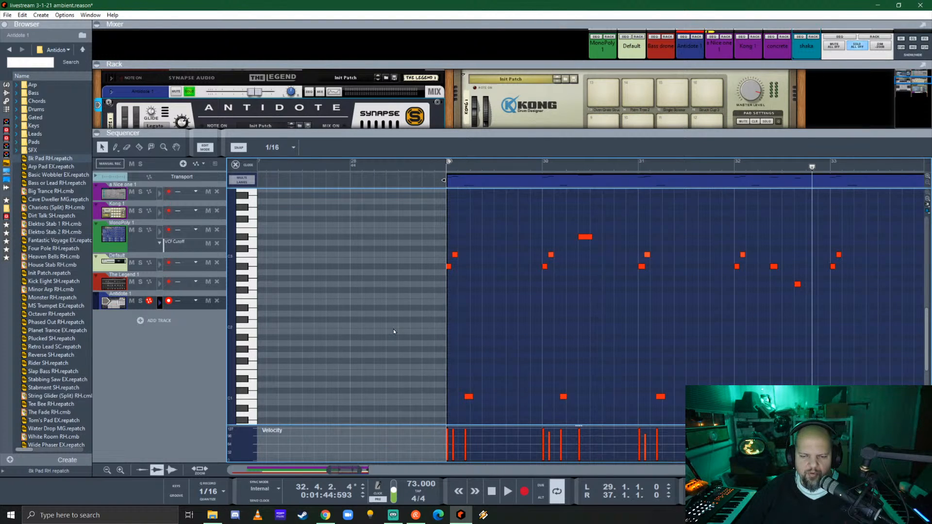
scroll(394, 328, "right", 4)
scroll(392, 327, "down", 2)
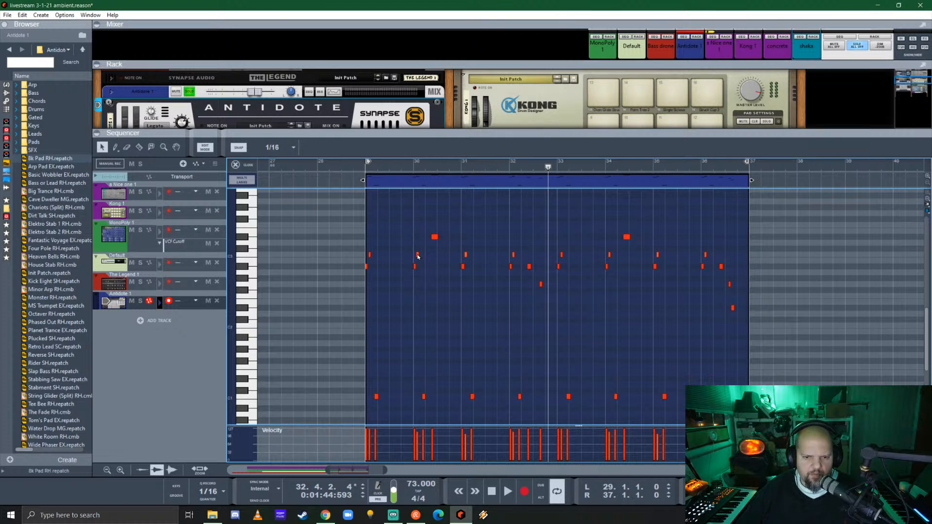
scroll(396, 262, "up", 4)
left_click(484, 255)
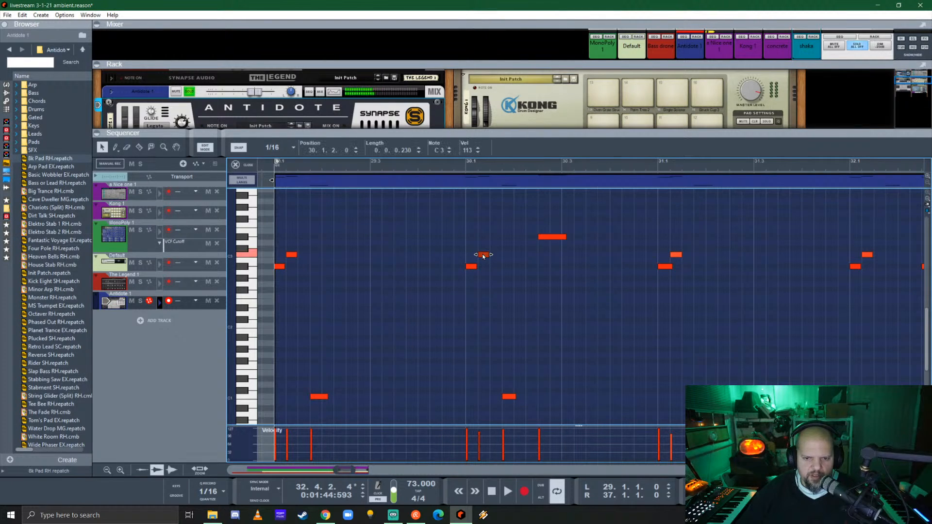
- Give all notes in the Antidote clip a fixed length of 0.0.1.0 with the Tool Window, and close it
key("ctrl+a")
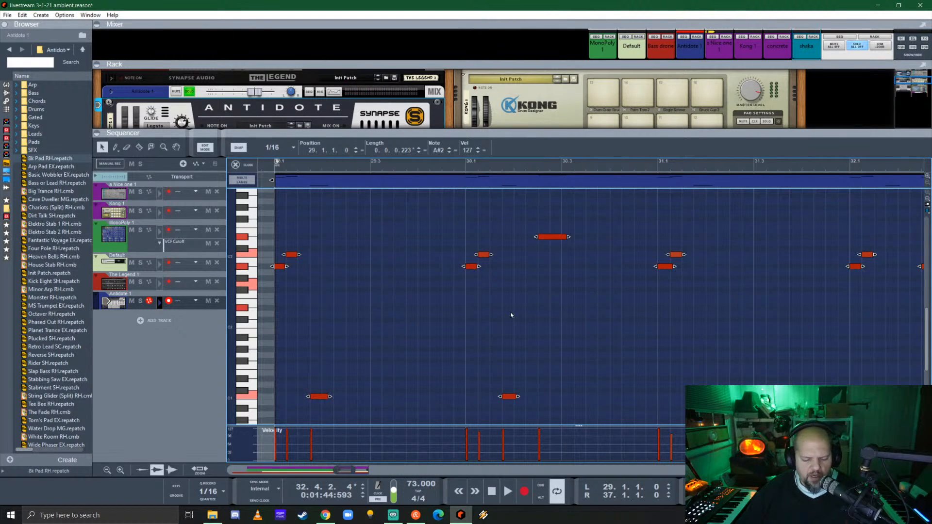
key("F8")
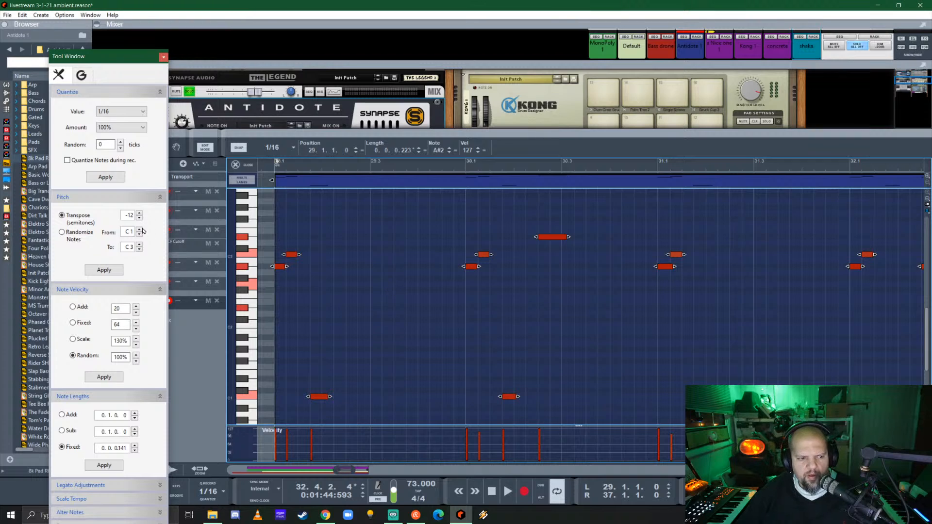
left_click(81, 200)
left_click(89, 212)
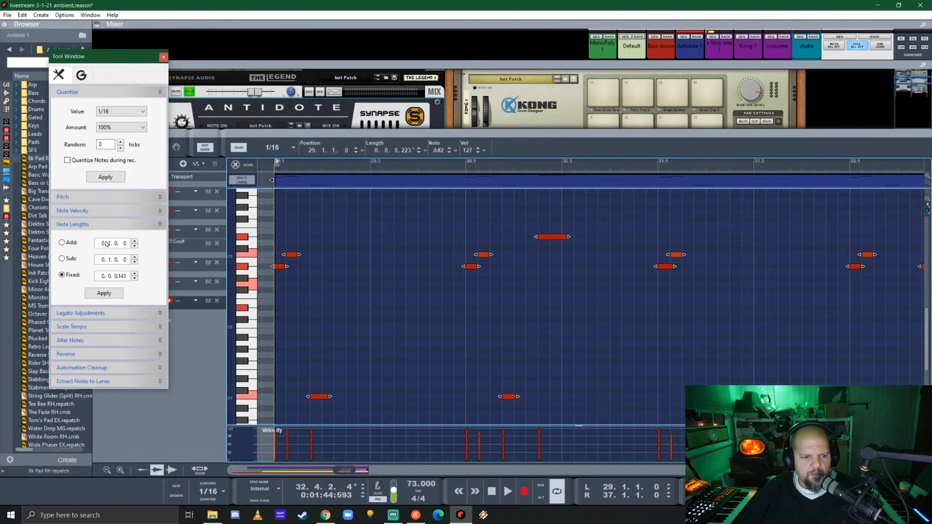
left_click(116, 277)
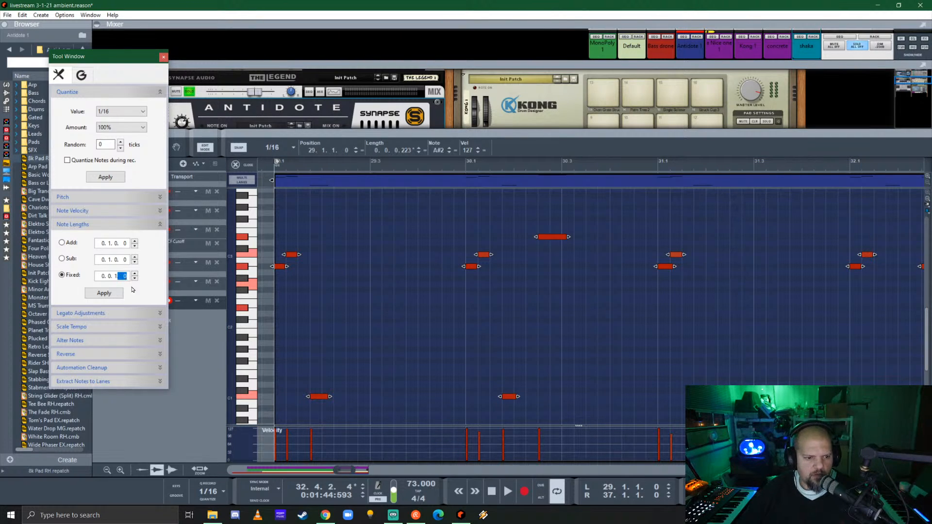
left_click(111, 293)
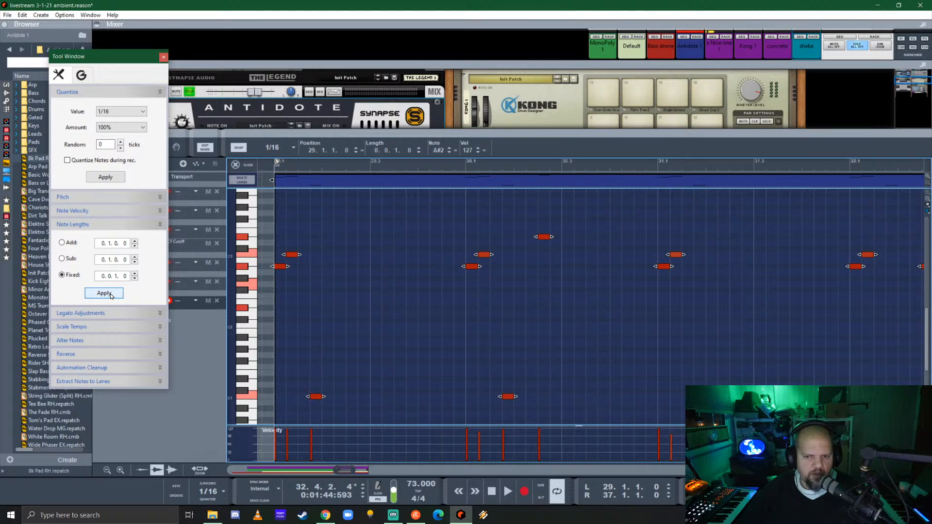
left_click(164, 57)
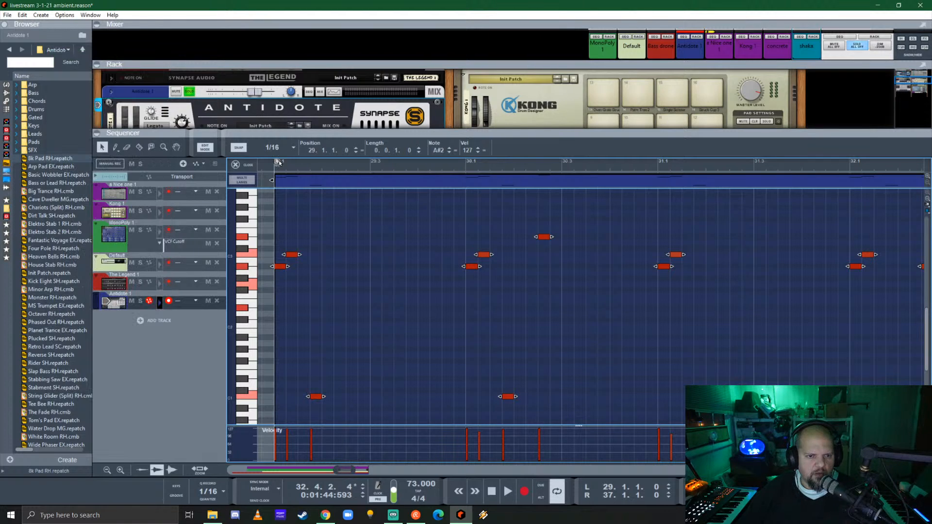
- Play the shortened notes from bar 29 and deselect them while listening
key("space")
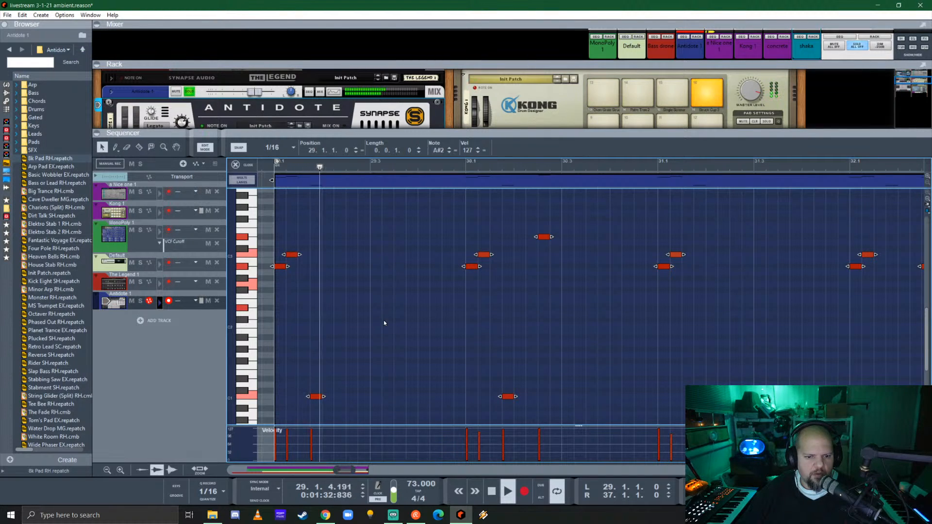
left_click(323, 305)
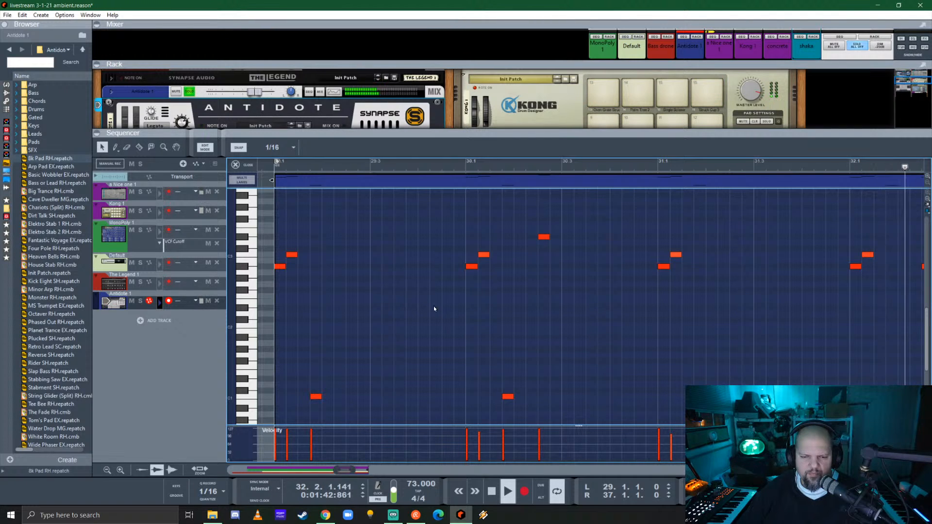
scroll(444, 314, "down", 3)
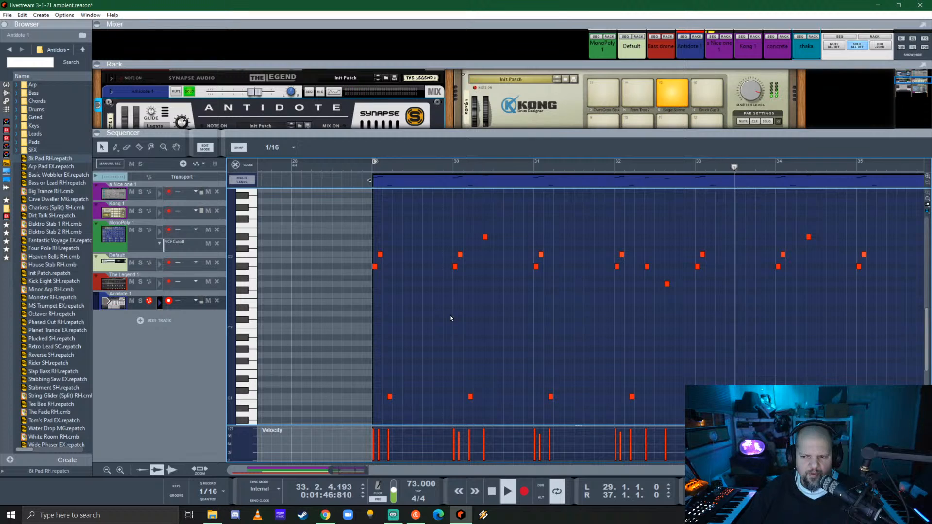
scroll(451, 318, "right", 2)
- Select all the clip's notes, reopen the Tool Window and switch its note-length operation to Add
key("ctrl+a")
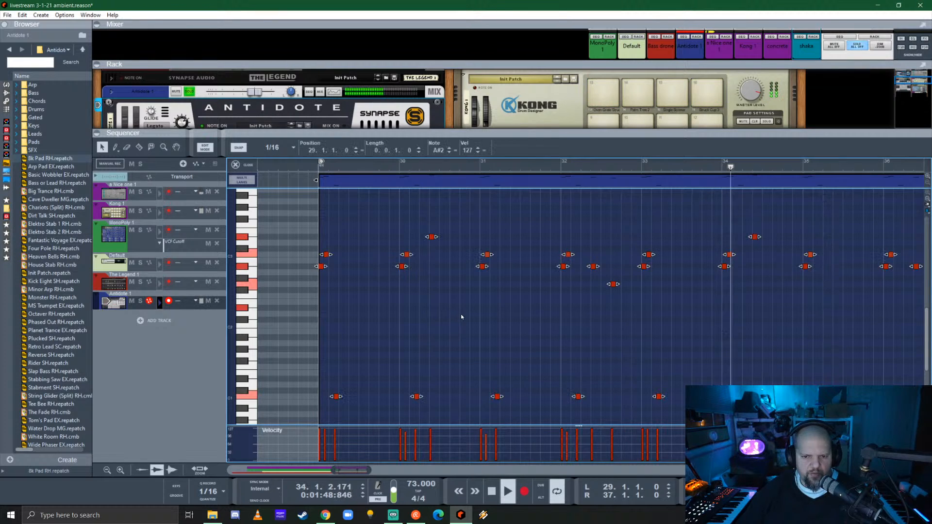
key("F8")
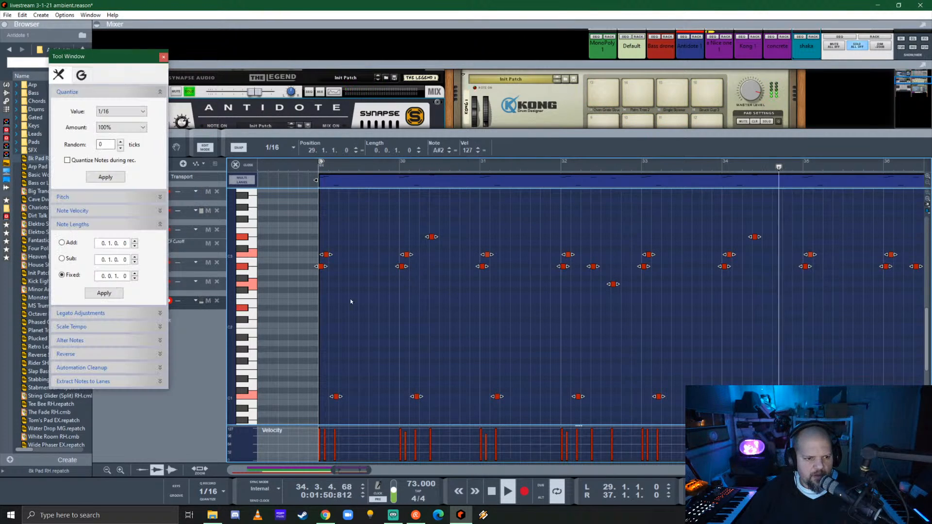
left_click(62, 243)
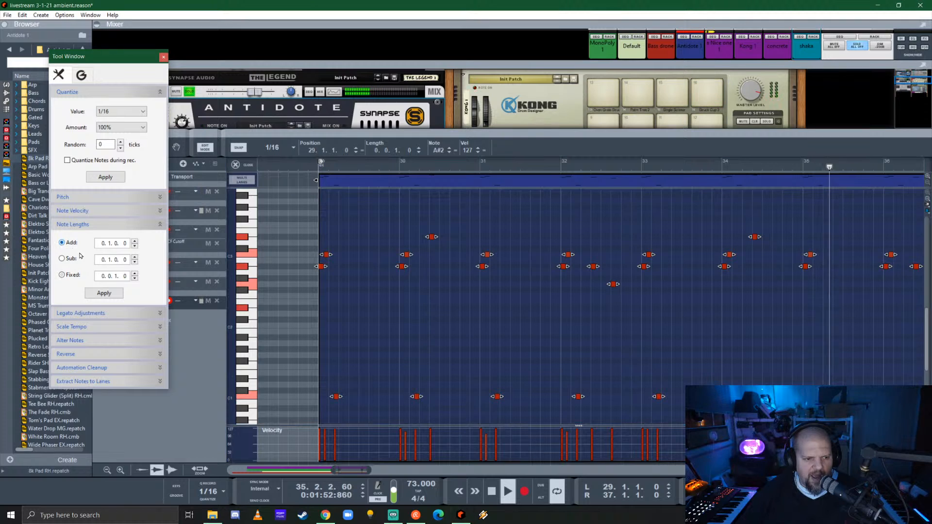
- Try lengthening all selected notes by 0.1.0.200, and undo the change
left_click(124, 243)
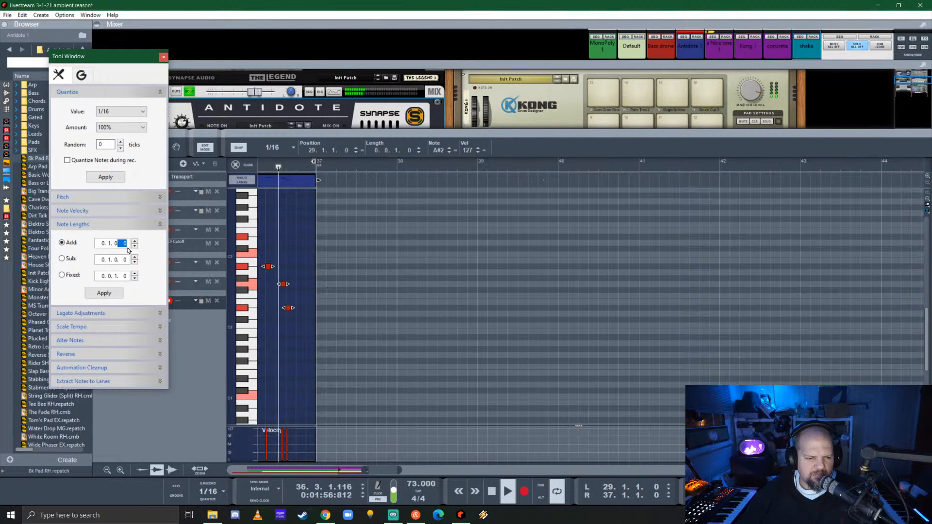
type("200")
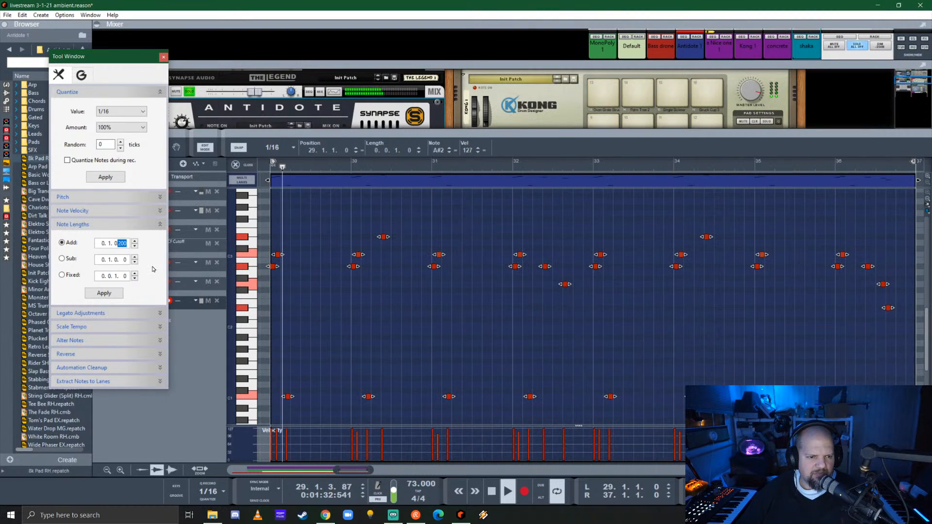
left_click(103, 293)
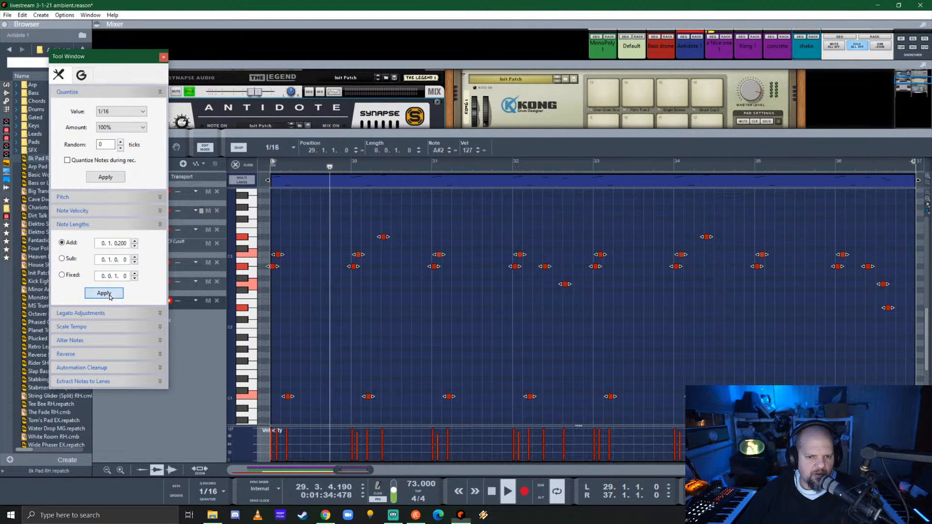
left_click(104, 293)
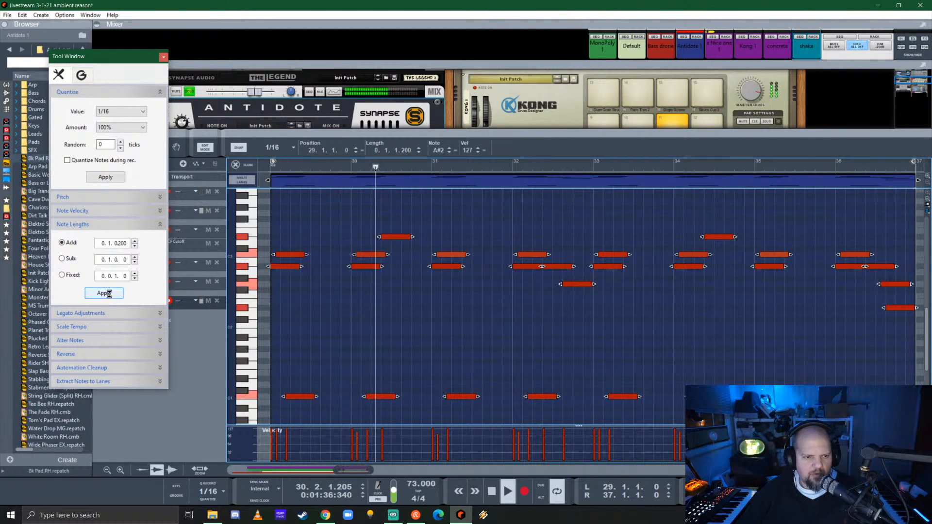
key("ctrl+z")
- Try lengthening all selected notes by 0.1.0.20, and undo the change
double_click(121, 248)
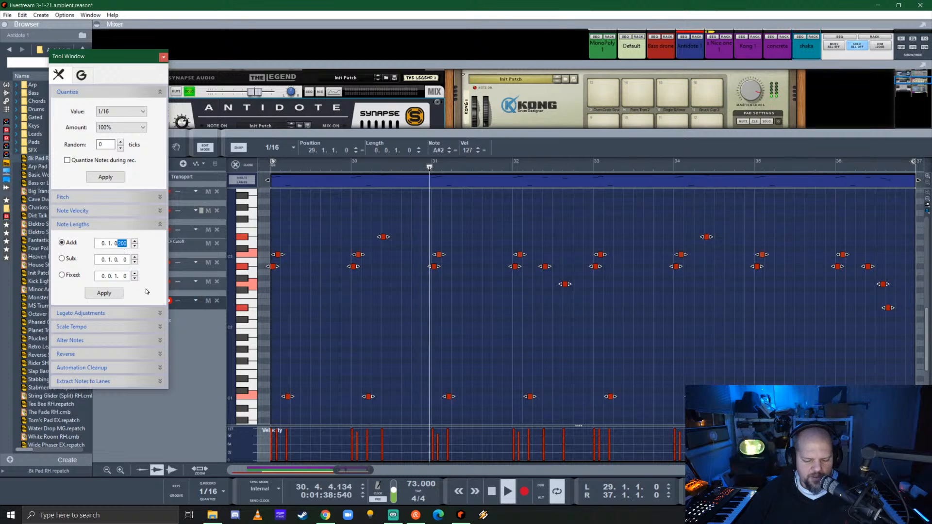
type("0")
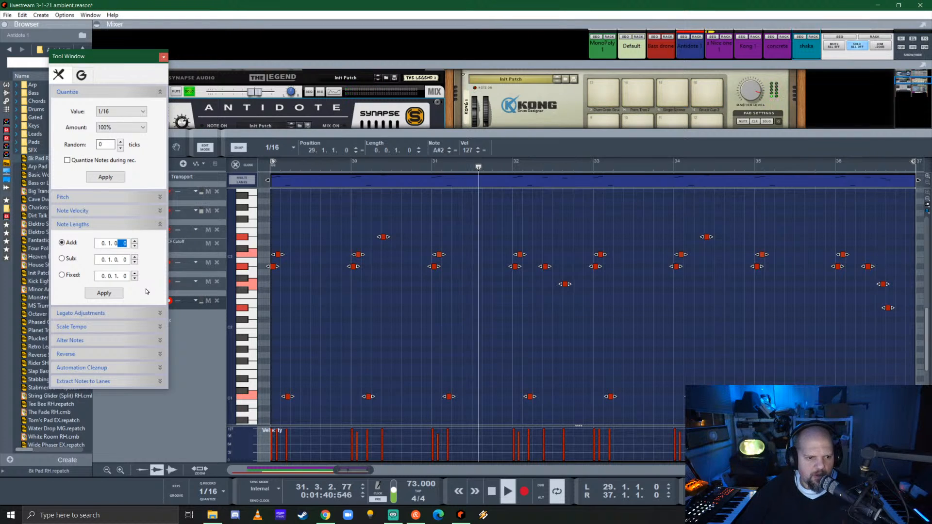
left_click(106, 294)
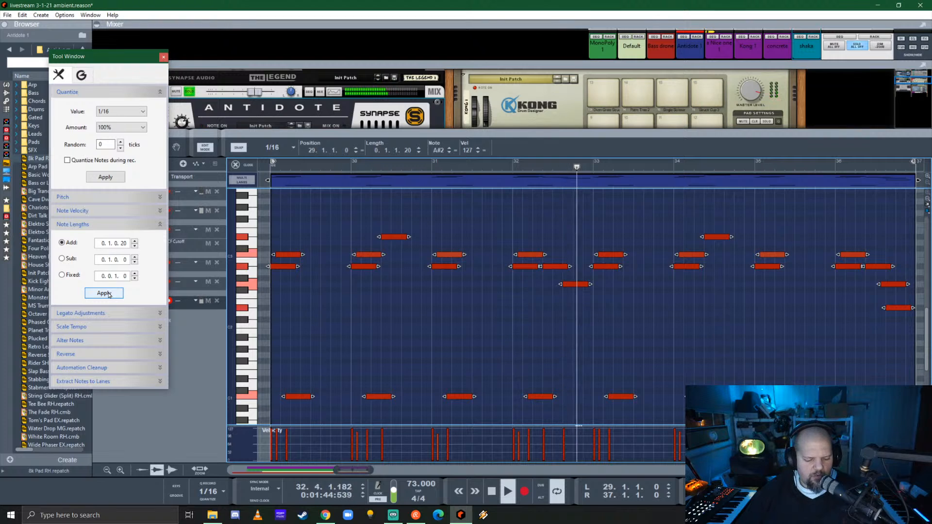
left_click(122, 244)
key("ctrl+z")
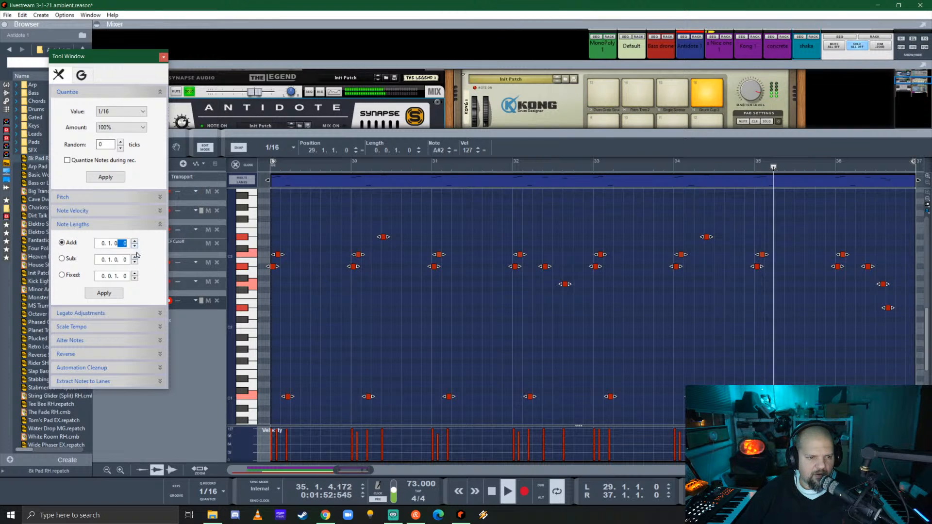
- Try lengthening all selected notes by 0.1.0.7, and undo the change
left_click(135, 246)
left_click(135, 242)
left_click(135, 242)
left_click(135, 241)
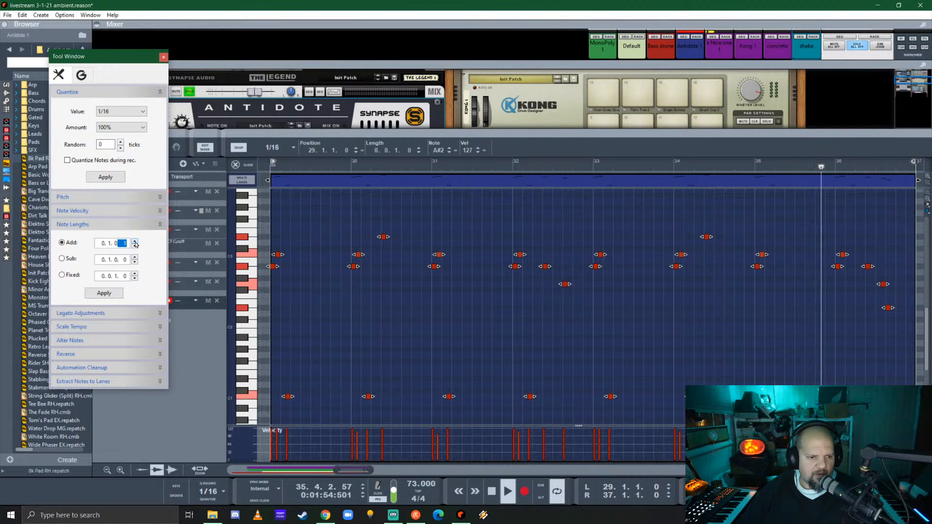
left_click(135, 242)
left_click(135, 242)
left_click(135, 242)
left_click(135, 242)
left_click(135, 242)
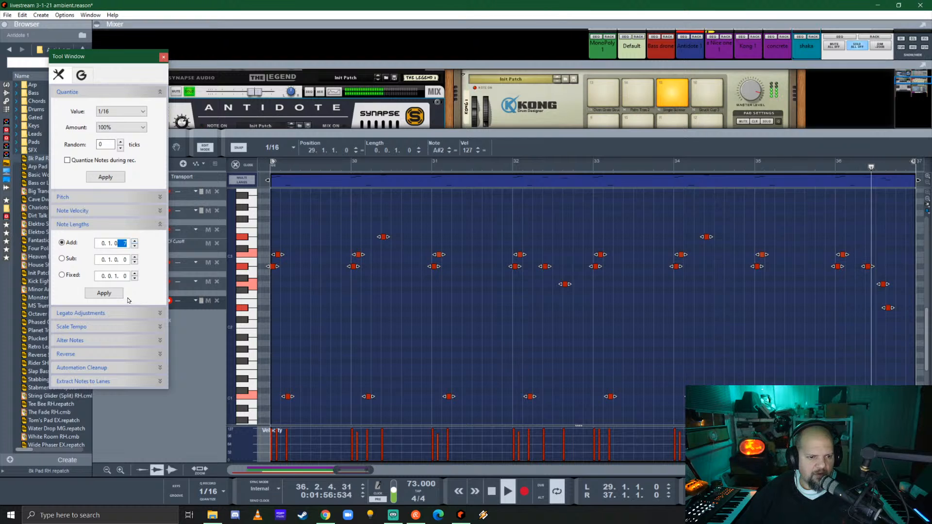
left_click(104, 293)
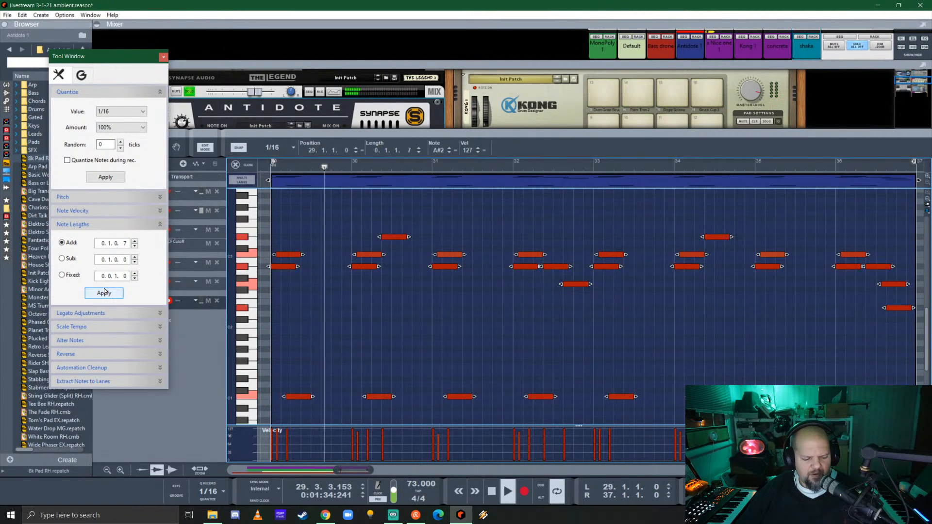
key("ctrl+z")
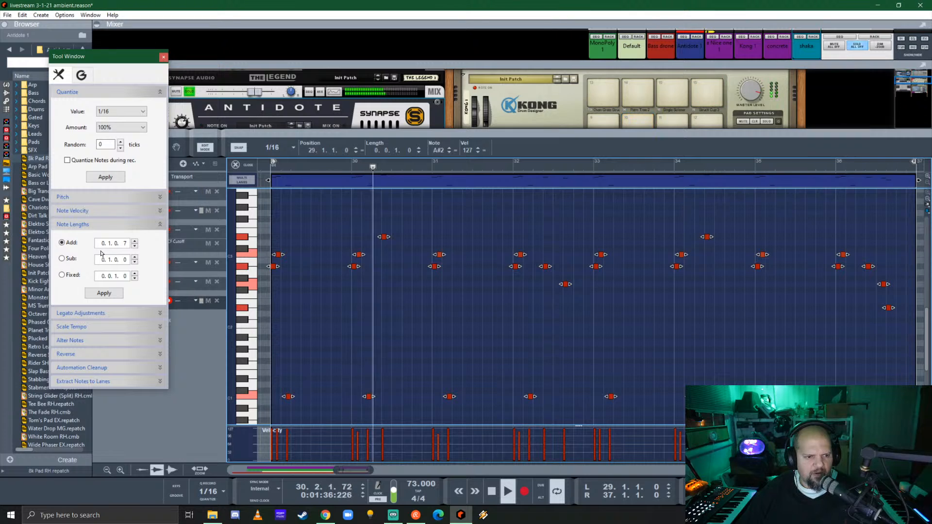
double_click(125, 243)
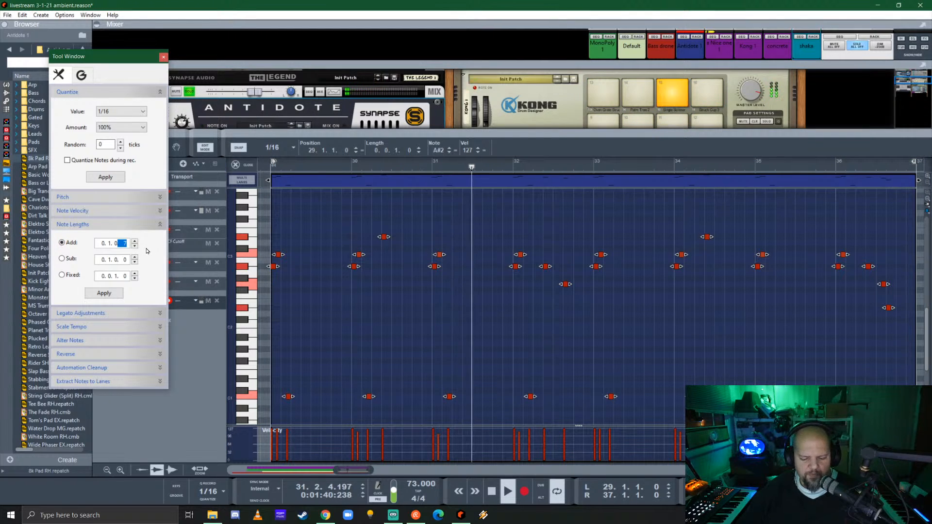
left_click(82, 224)
left_click(81, 225)
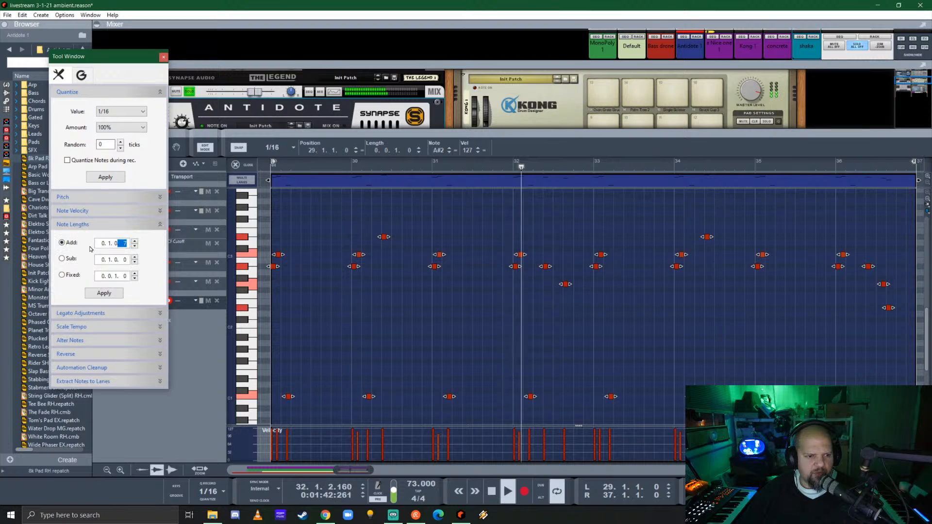
left_click(72, 257)
left_click(62, 242)
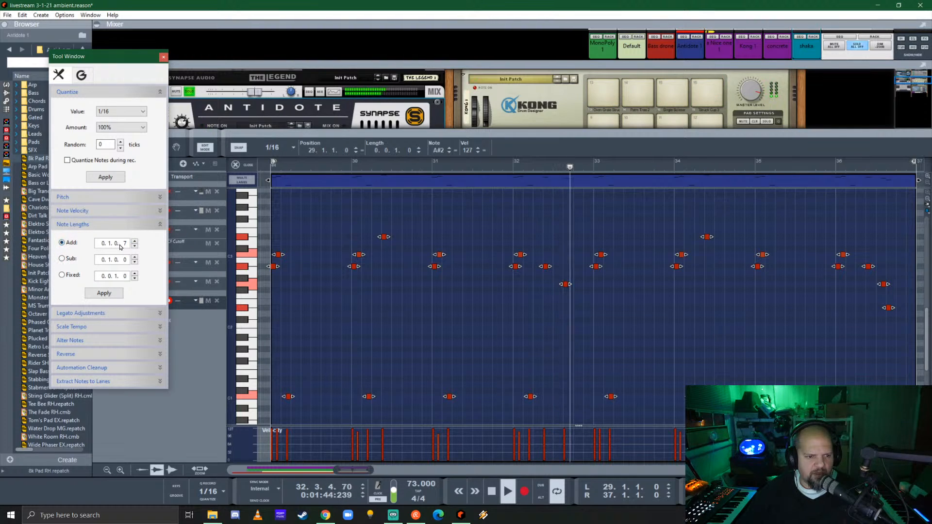
double_click(124, 243)
type("0")
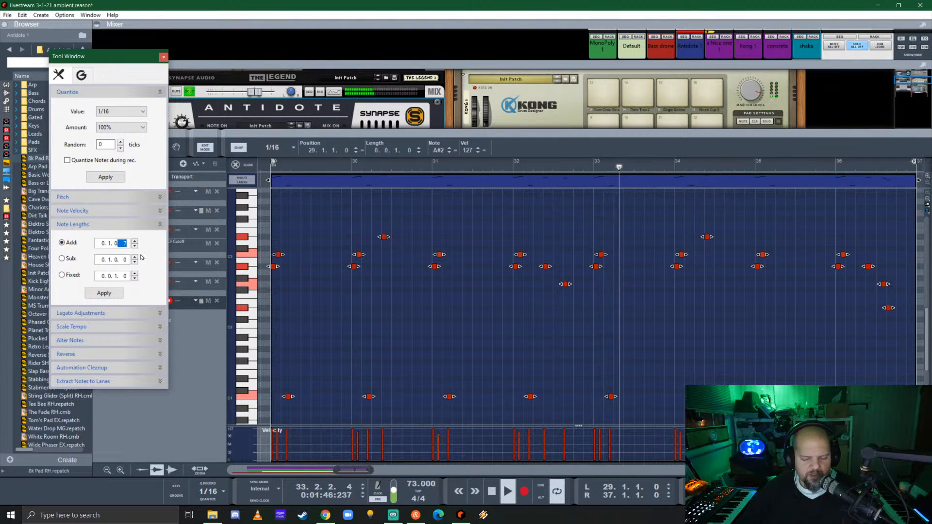
type("7")
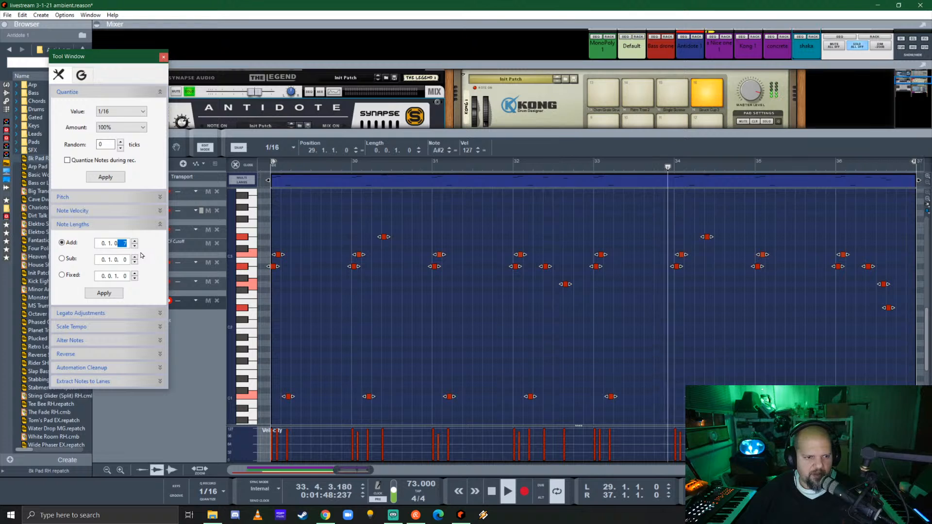
type("1")
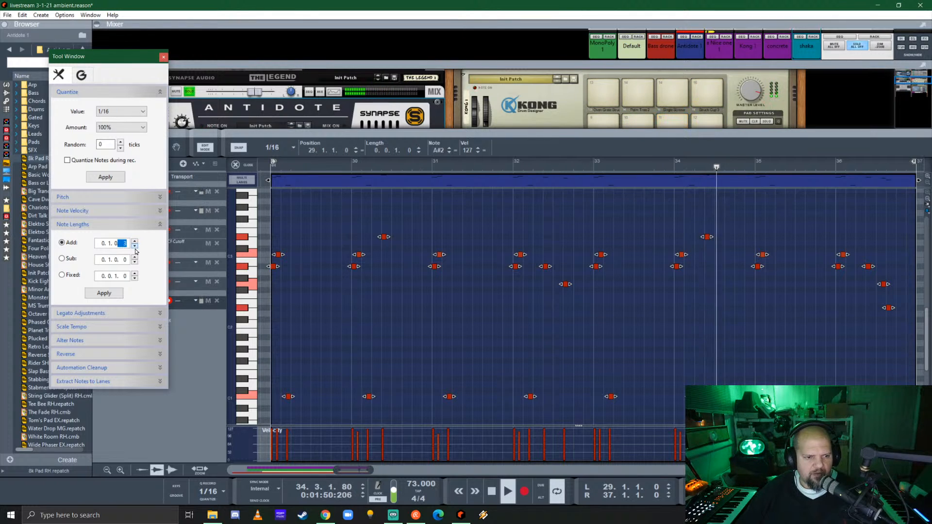
- Lower the note-length Add amount to 0.0.0.232
left_click(135, 248)
left_click(135, 248)
left_click(135, 247)
left_click(135, 247)
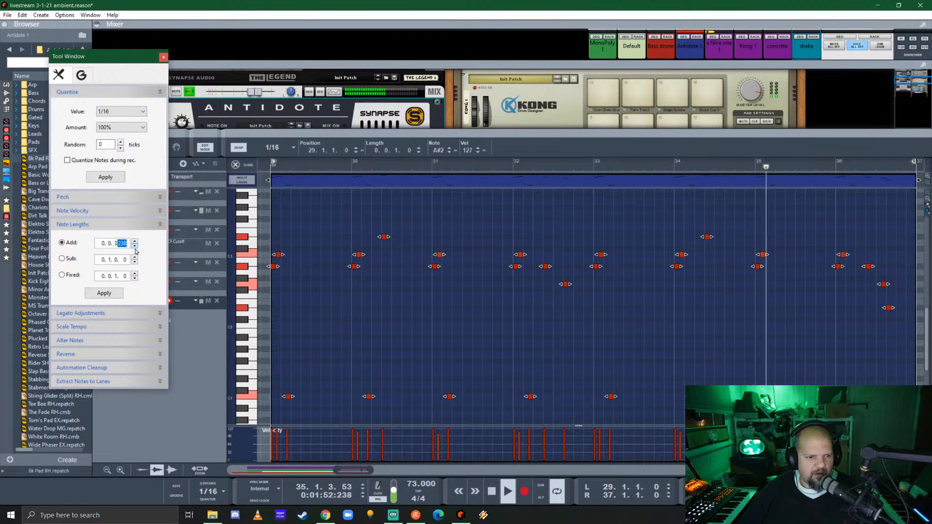
left_click(135, 248)
left_click(135, 248)
left_click(135, 247)
left_click(115, 244)
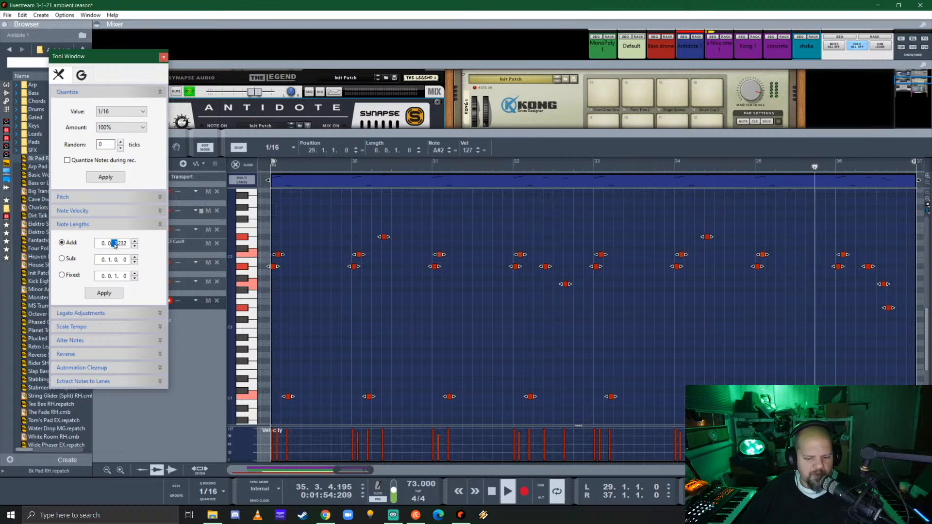
left_click(135, 247)
left_click(135, 246)
left_click(135, 246)
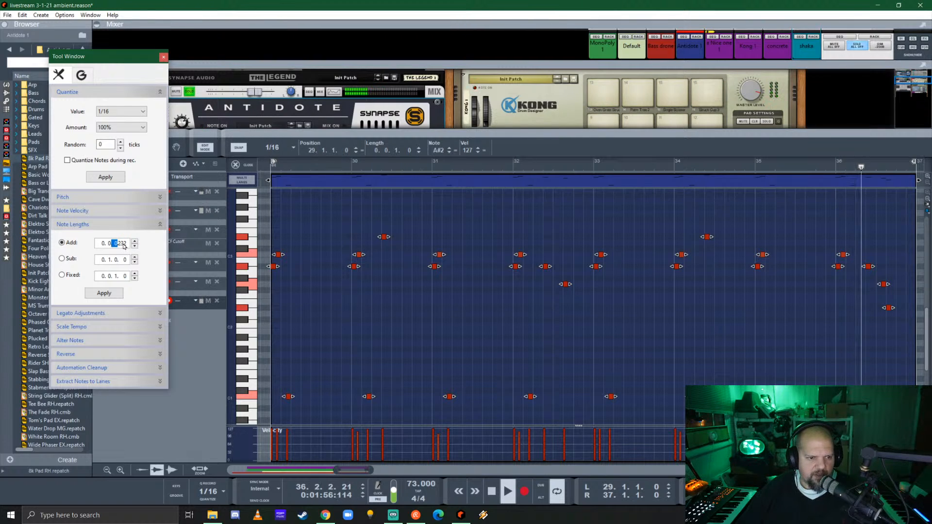
- Lengthen all selected notes by 0.0.0.20 and close the Tool Window
left_click(122, 244)
type("20")
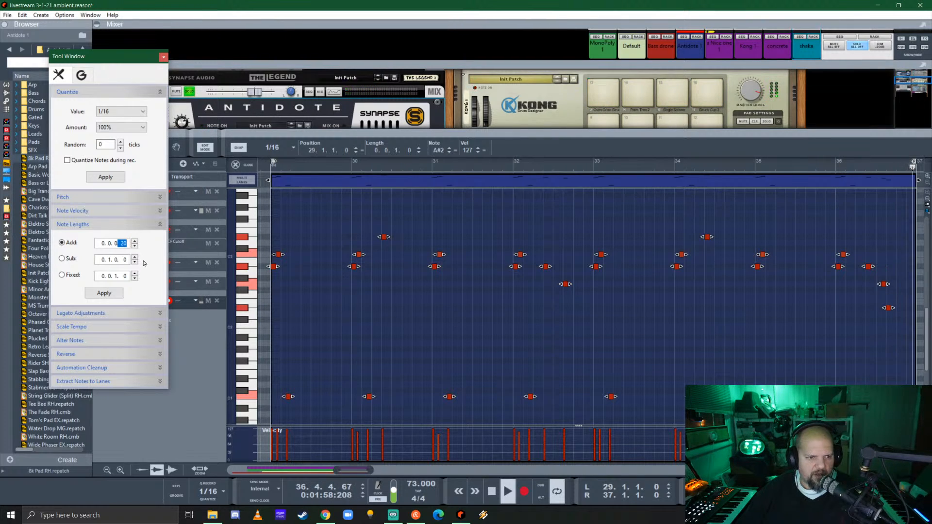
left_click(110, 294)
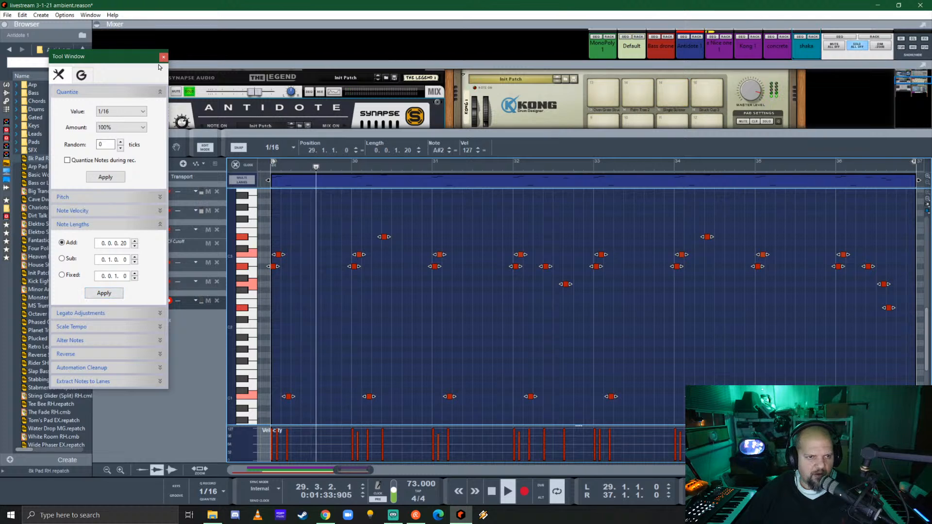
key("F8")
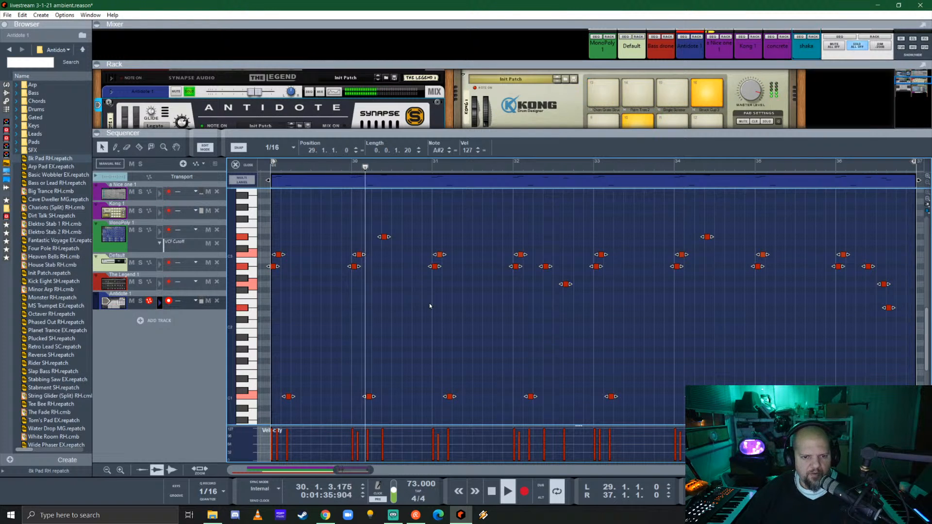
- Enlarge the rack area to show the whole Antidote synth and leave the clip's note editor
left_click_drag(475, 134, 478, 301)
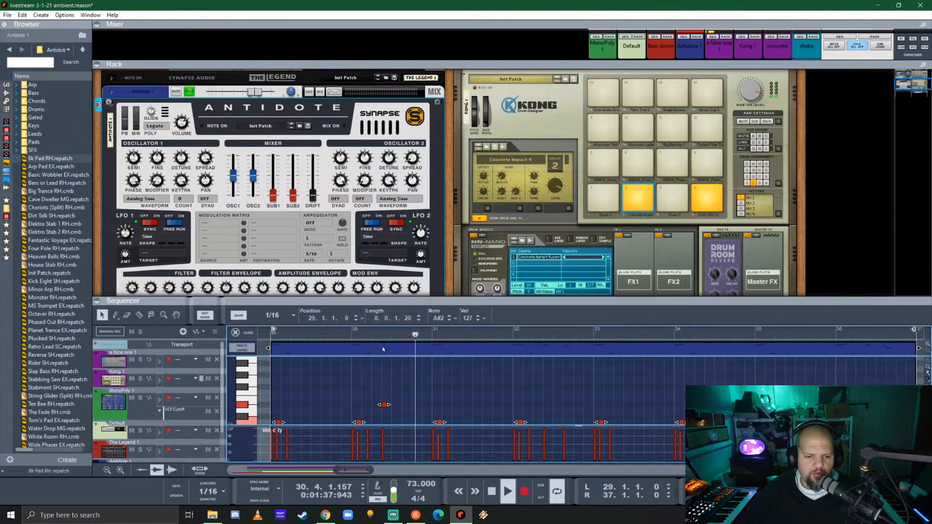
left_click(241, 333)
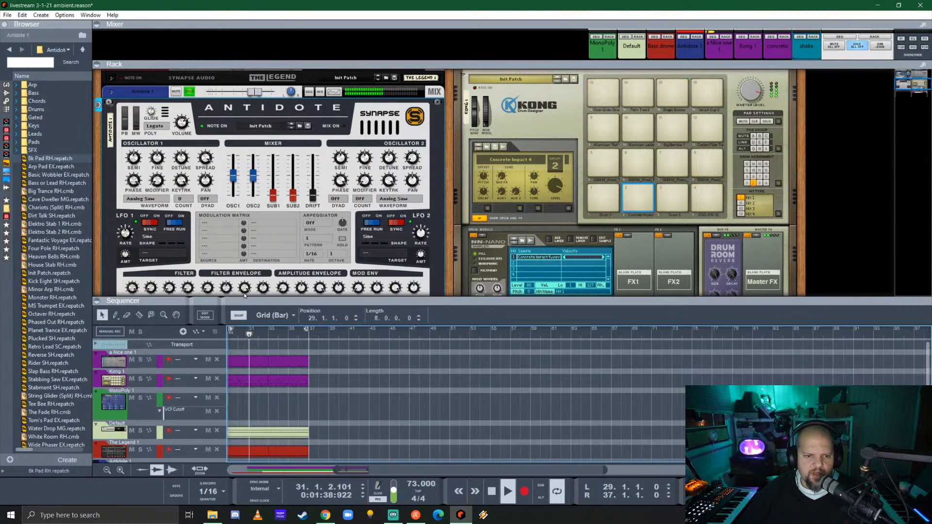
left_click(152, 112)
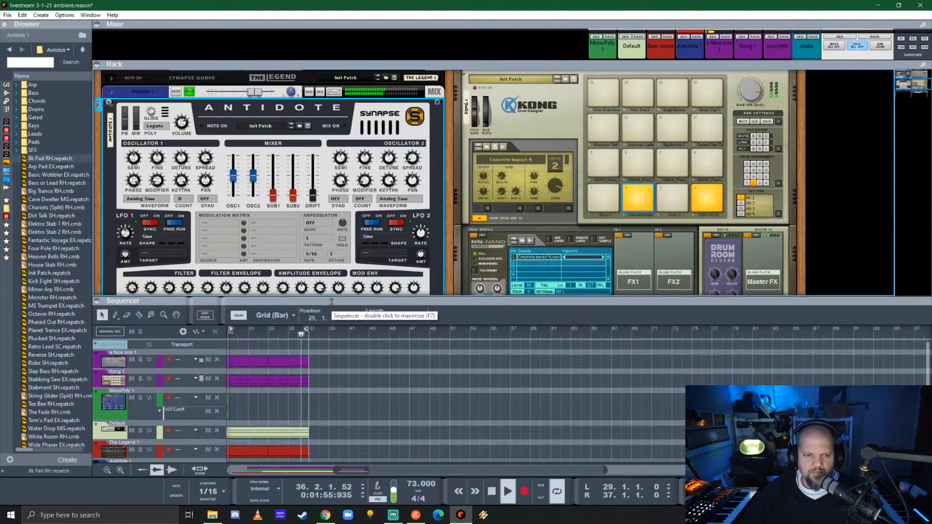
left_click_drag(332, 302, 332, 343)
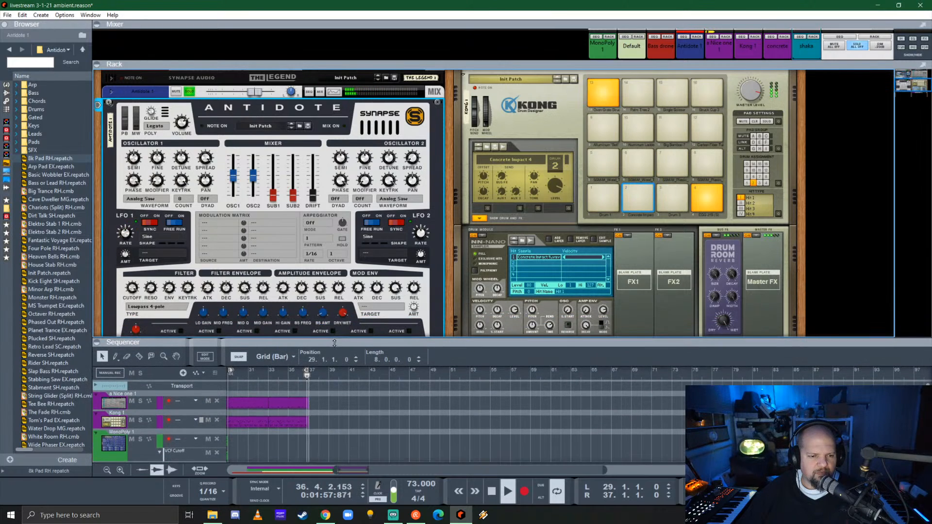
scroll(207, 200, "up", 3)
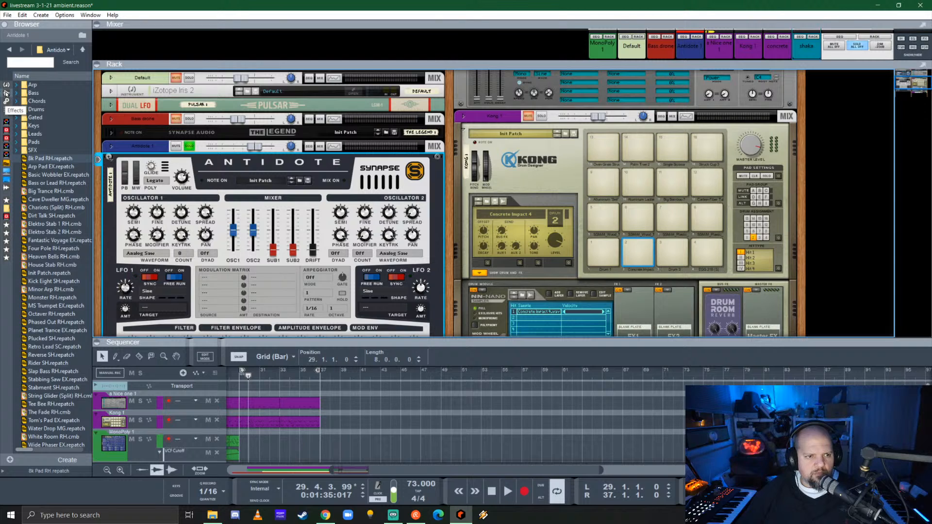
- Move the Pulsar dual LFO directly above Antidote in the rack and unfold its rear panel
left_click_drag(143, 107, 148, 141)
key("Tab")
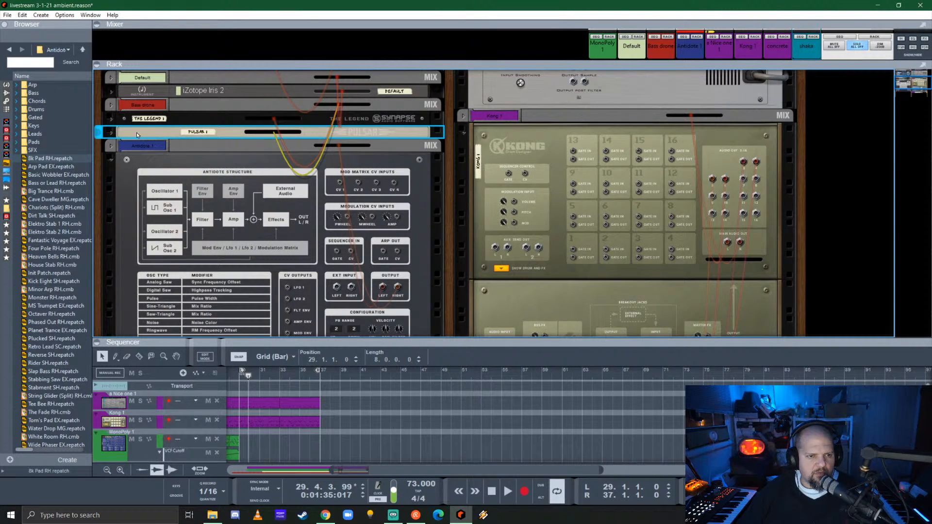
left_click(111, 132)
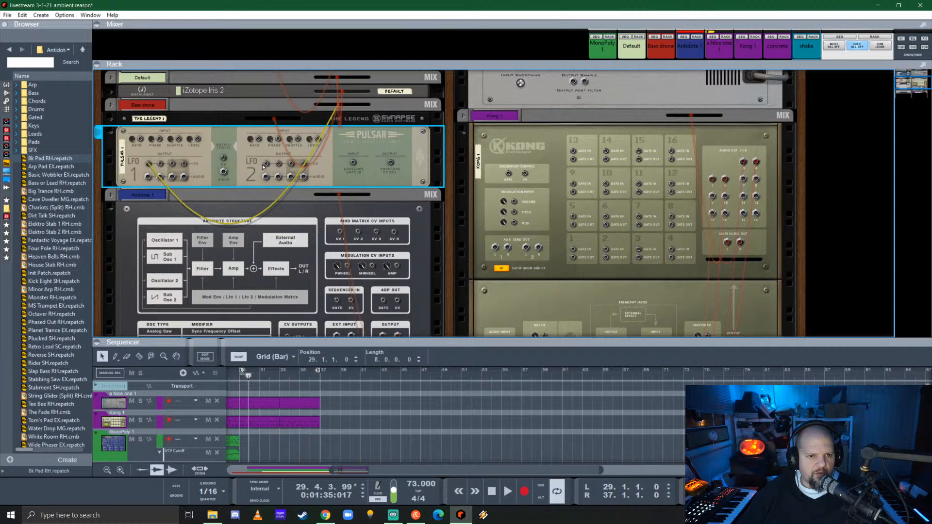
- Cable Pulsar's LFO 2 output to Antidote's CV 1 mod matrix input and return to the rack's front
left_click_drag(266, 166, 334, 185)
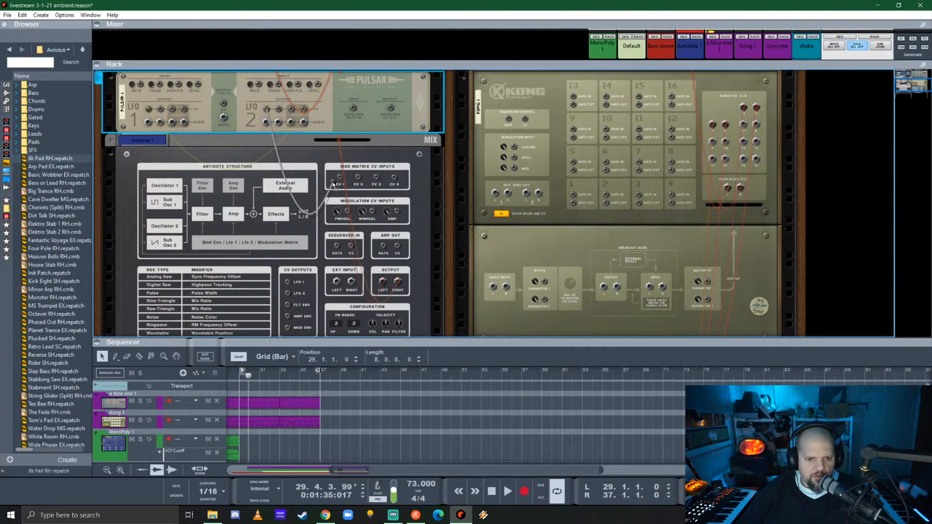
left_click_drag(252, 301, 350, 143)
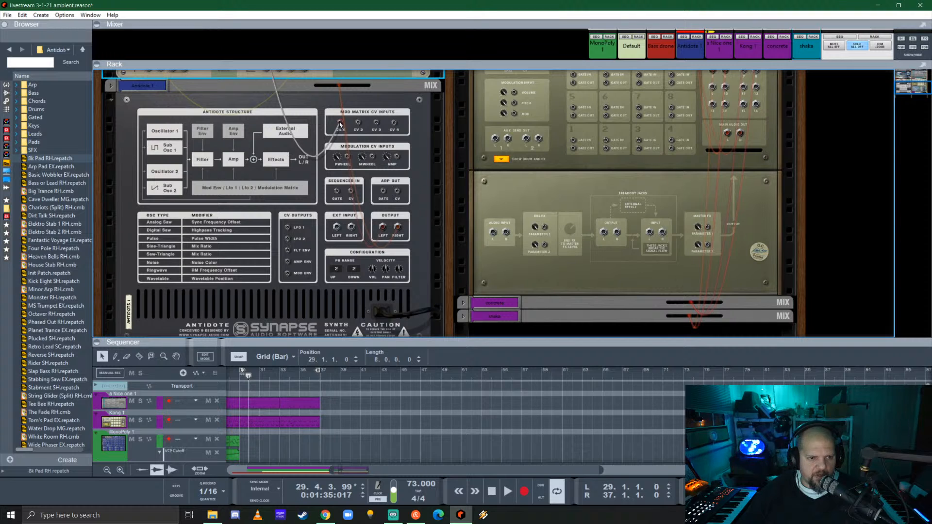
key("Tab")
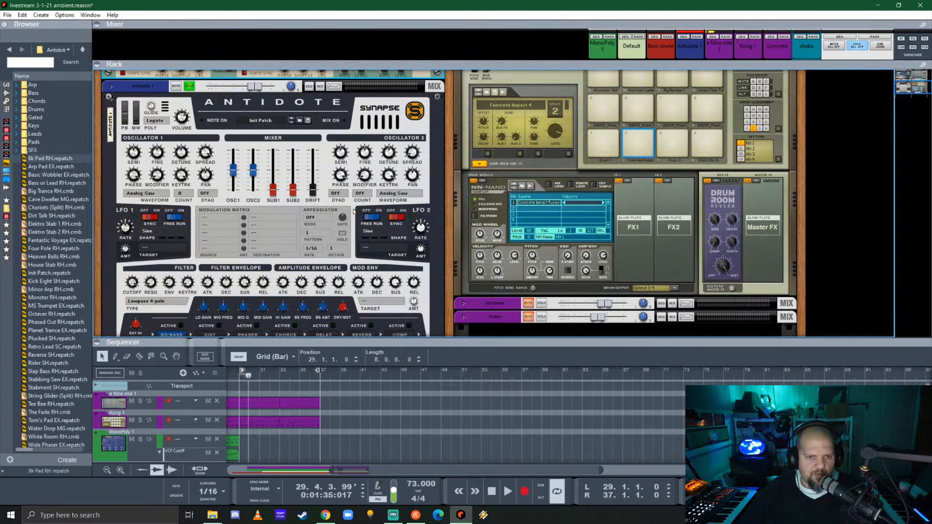
- Route CV 1 to Filter Cutoff in Antidote's first modulation matrix slot with an amount of 66
left_click(205, 217)
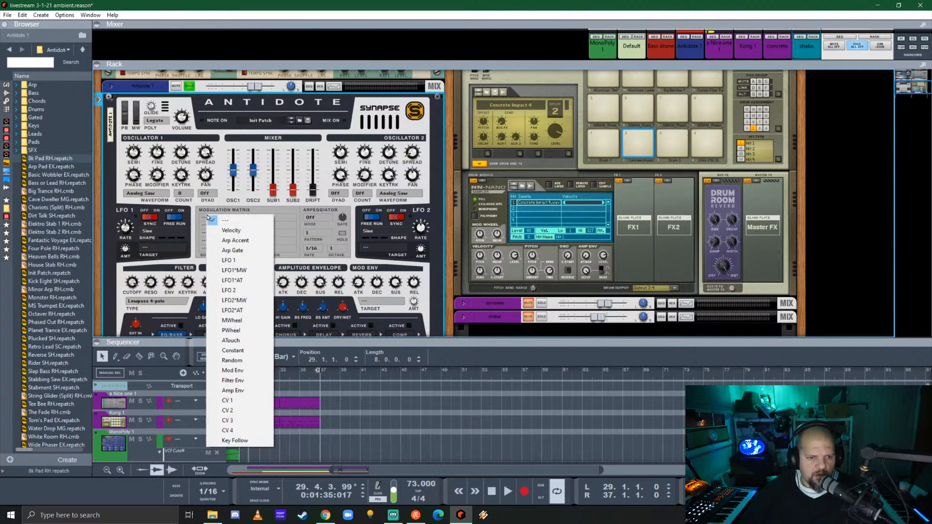
left_click(245, 401)
left_click(260, 220)
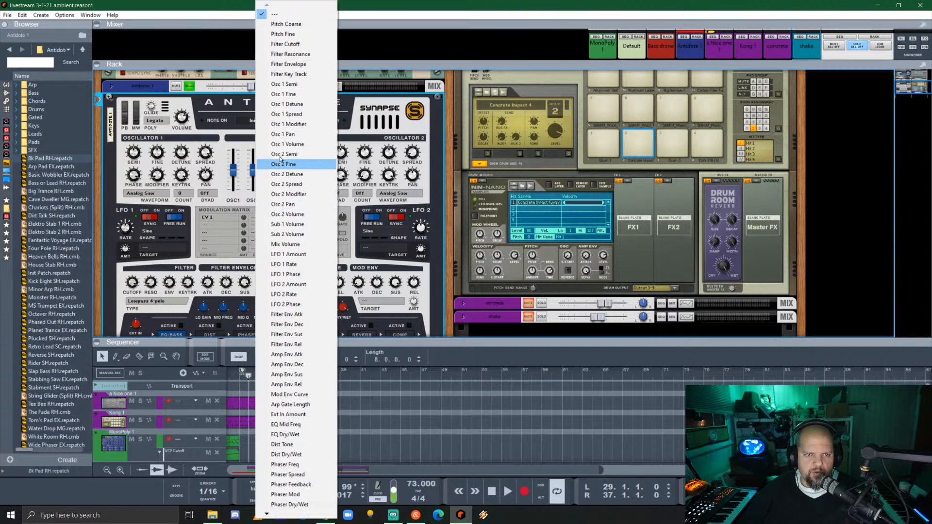
left_click(279, 44)
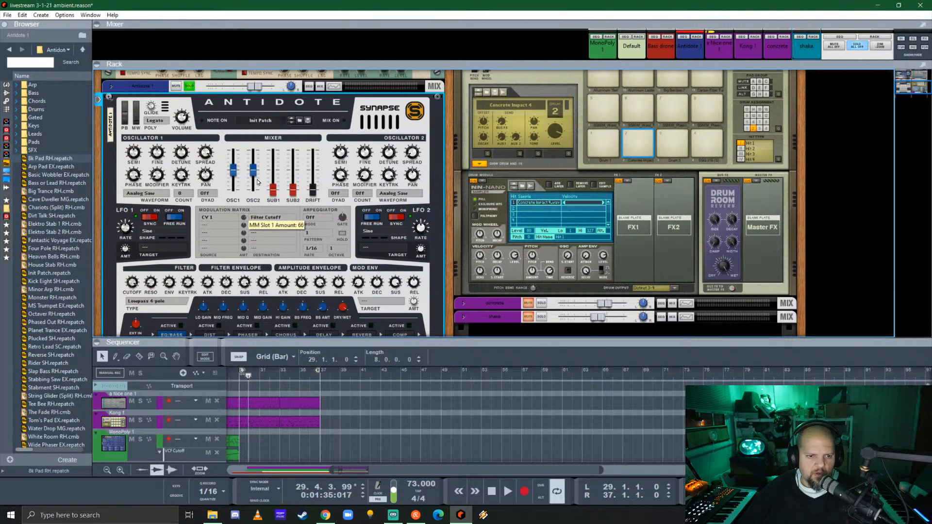
- Turn on Pulsar's LFO 2, step its waveform, enable its tempo sync and set its level to 73%
scroll(340, 170, "up", 5)
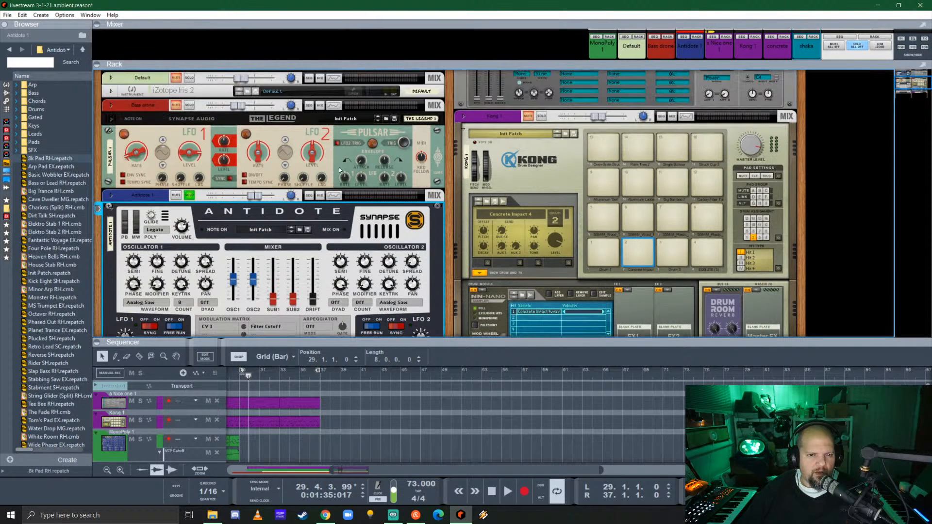
left_click(249, 135)
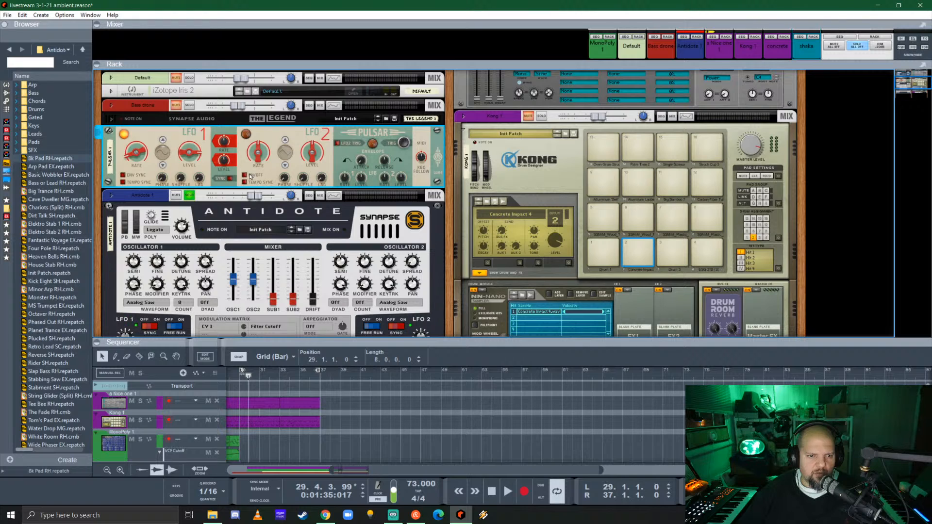
left_click(286, 165)
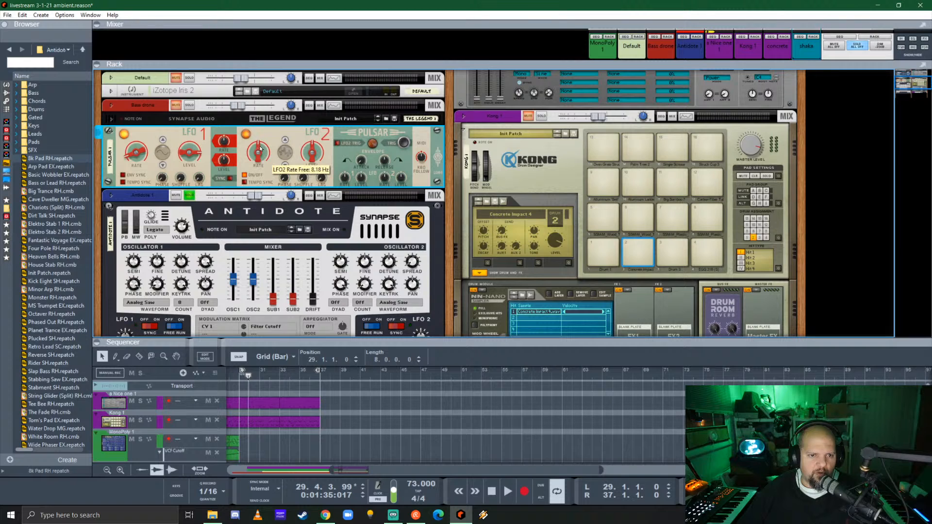
left_click(244, 184)
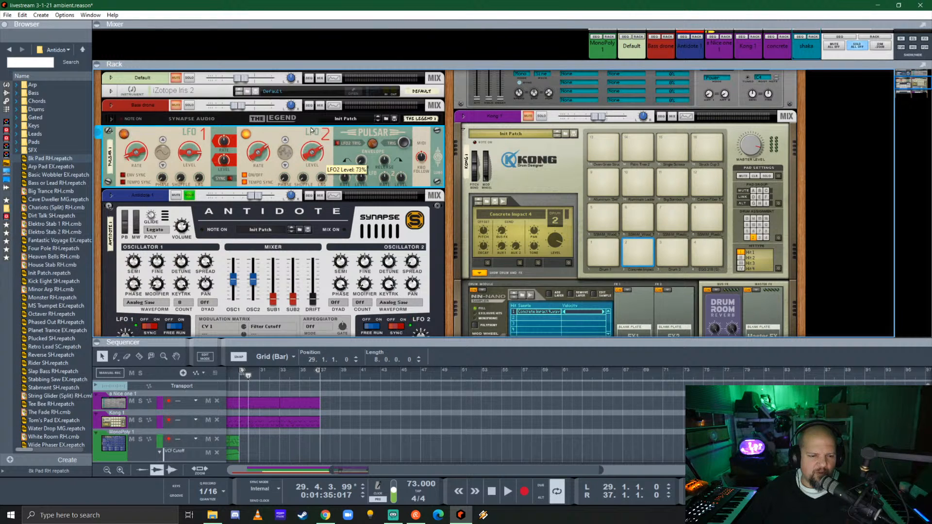
- Play the loop from bar 29 while adjusting LFO 2's rate and set its level to 79%
left_click(241, 379)
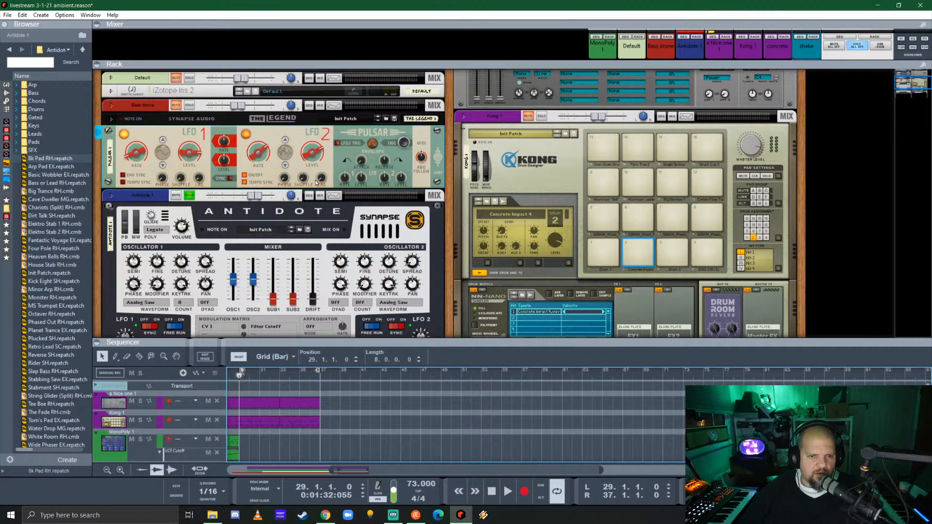
key("space")
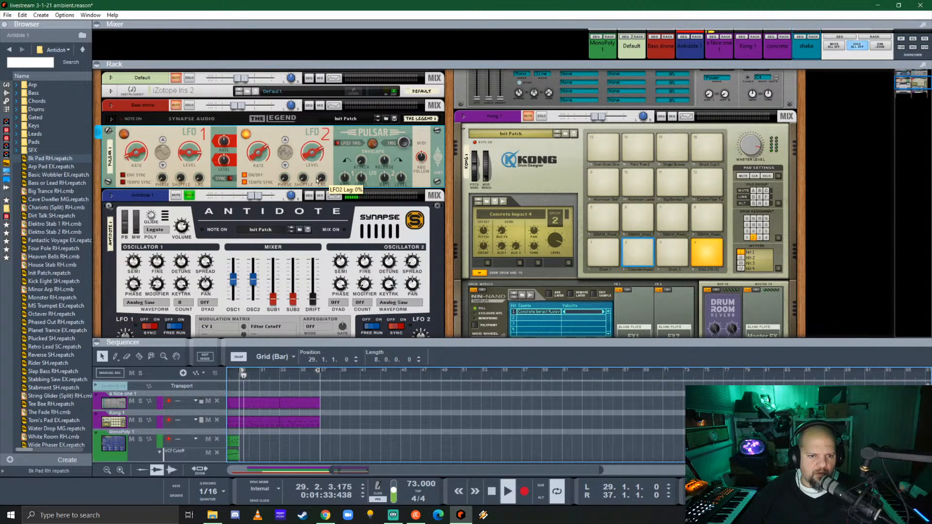
mouse_move(265, 156)
left_mouse_down()
mouse_move(253, 173)
mouse_move(259, 147)
left_mouse_up()
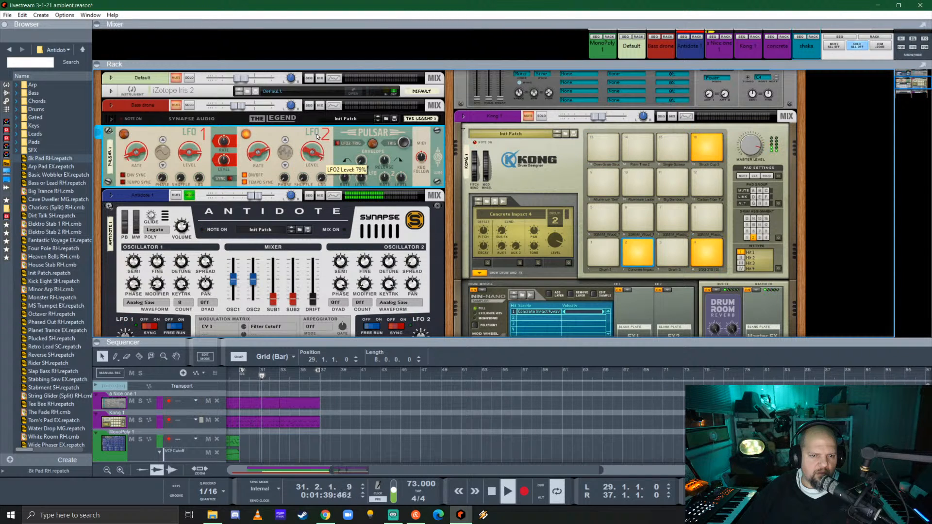
- Set the amount of Antidote's first modulation slot to 84 and the filter resonance to 63%
scroll(256, 238, "down", 5)
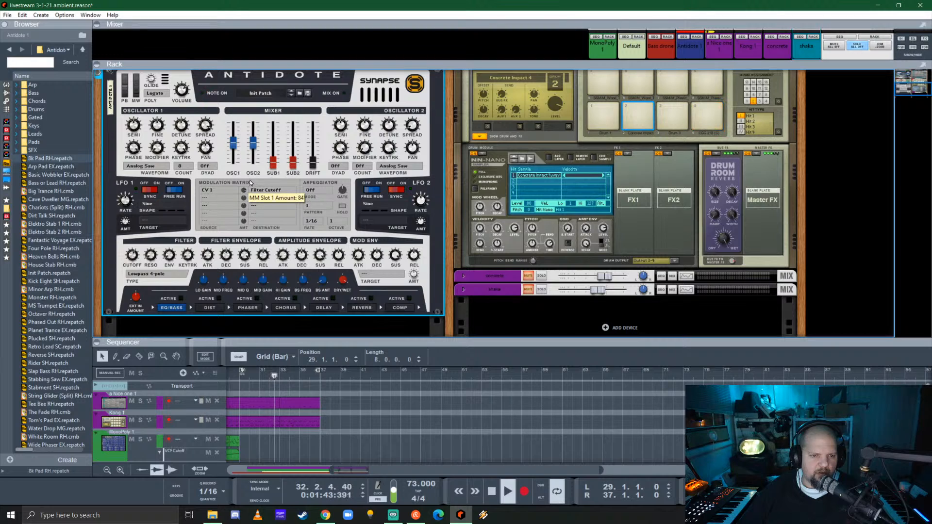
mouse_move(247, 196)
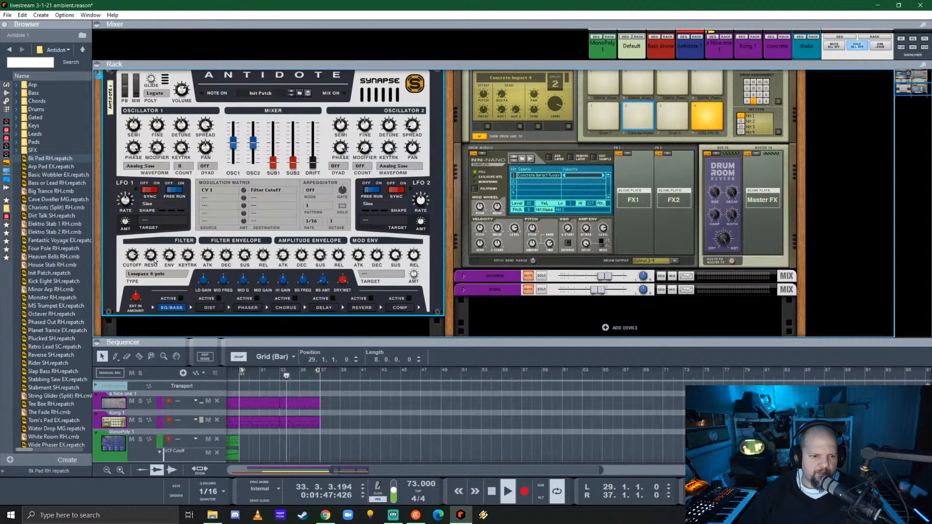
mouse_move(152, 254)
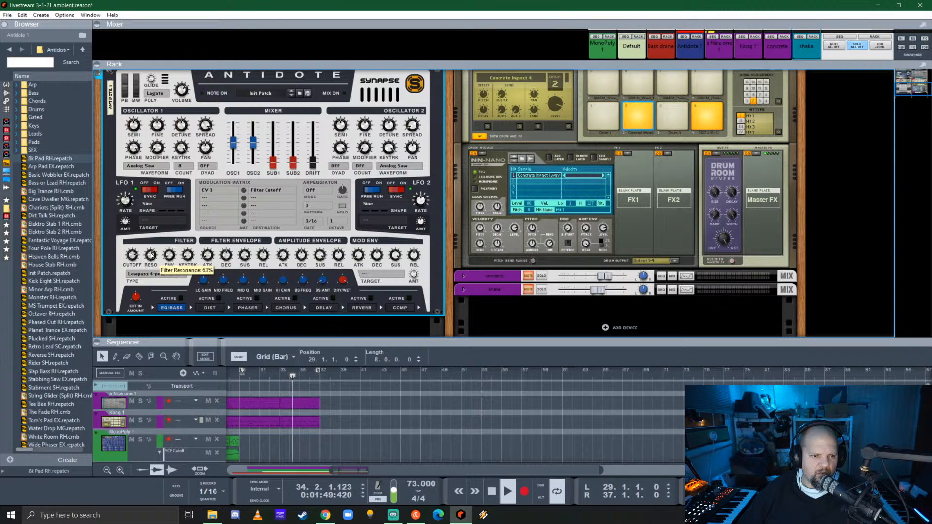
- Switch Antidote's filter type to Sallen-Key with the resonance at 61%, and readjust the filter cutoff
left_click(163, 275)
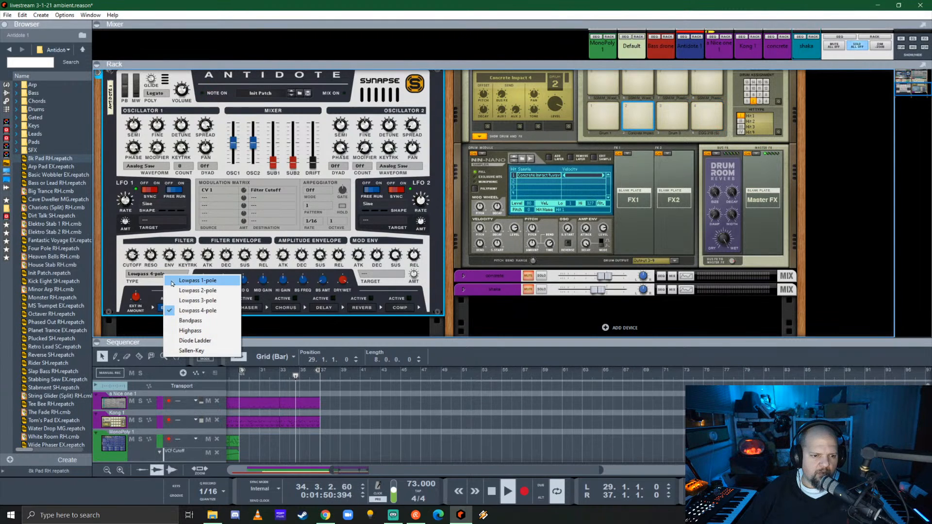
left_click(212, 349)
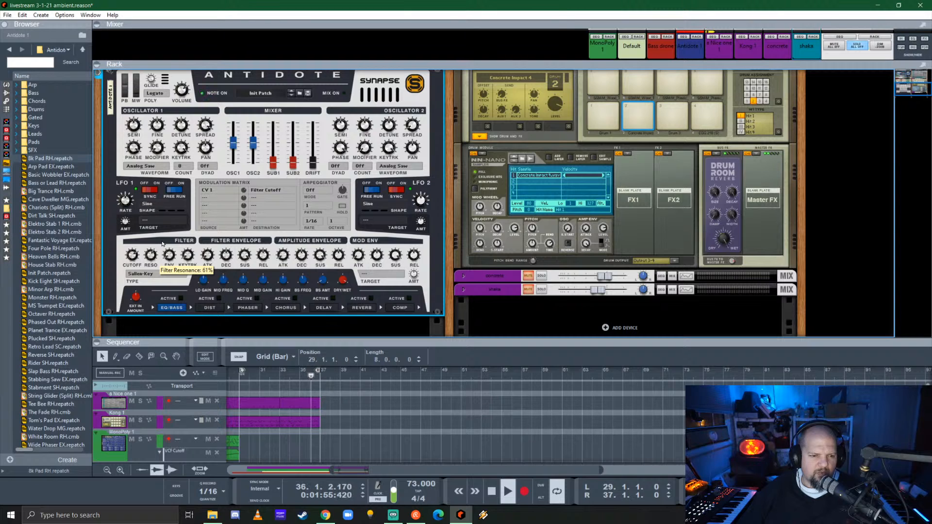
left_click_drag(134, 257, 139, 282)
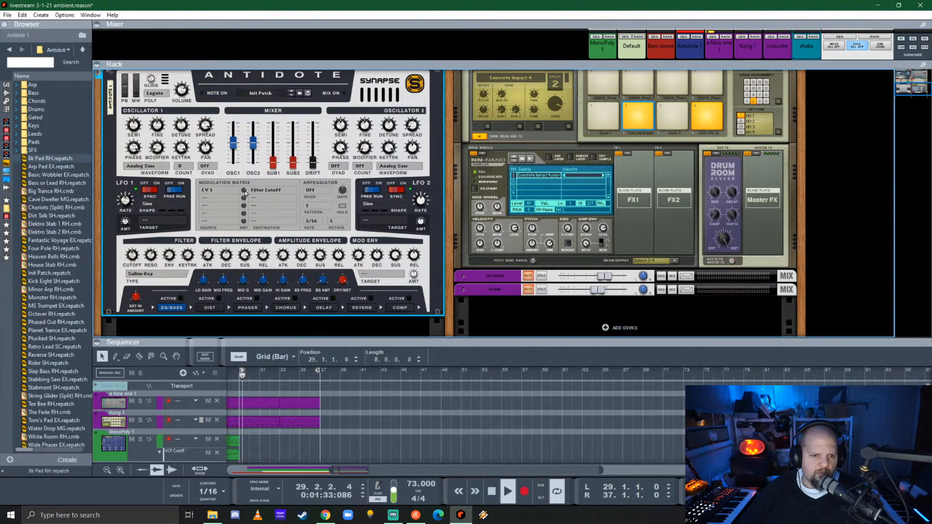
- Adjust the amount of Antidote's first modulation slot and the synced rate of Pulsar's LFO 2
left_click_drag(243, 190, 252, 180)
scroll(284, 207, "up", 5)
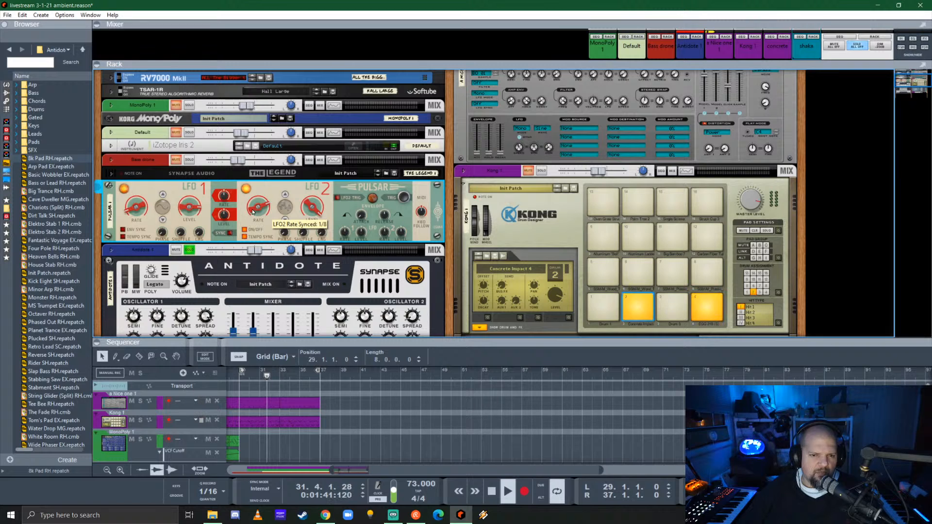
left_click_drag(253, 213, 253, 205)
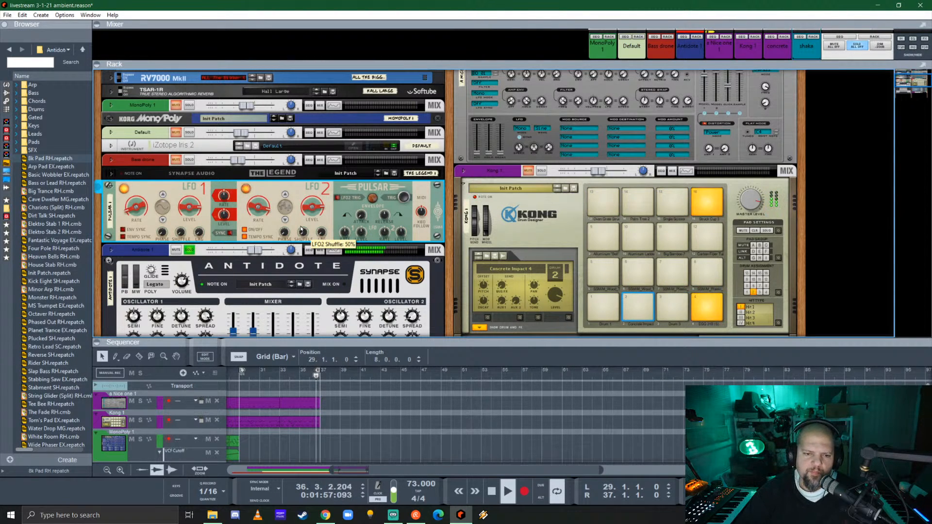
- Set Antidote's filter resonance to 67% and cutoff to 57%, fine-tuning the first modulation slot's amount to match
scroll(312, 231, "down", 4)
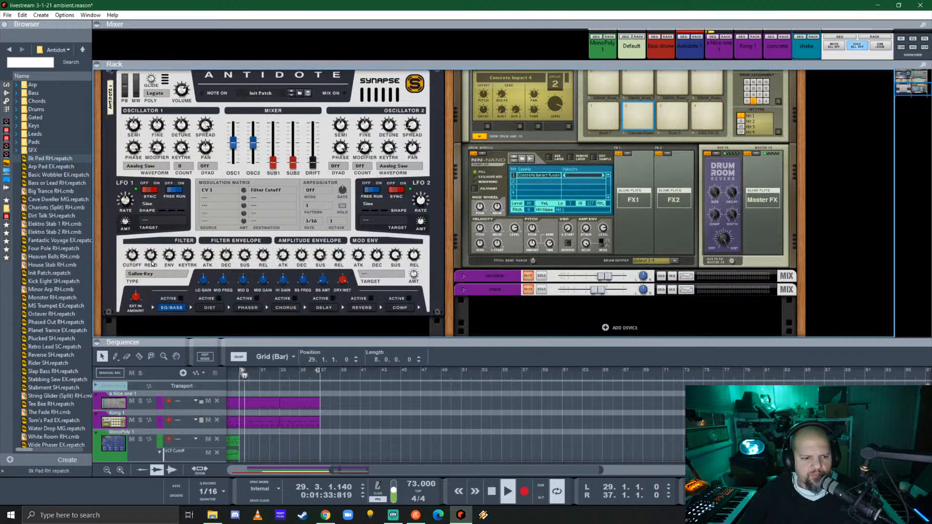
left_click(152, 263)
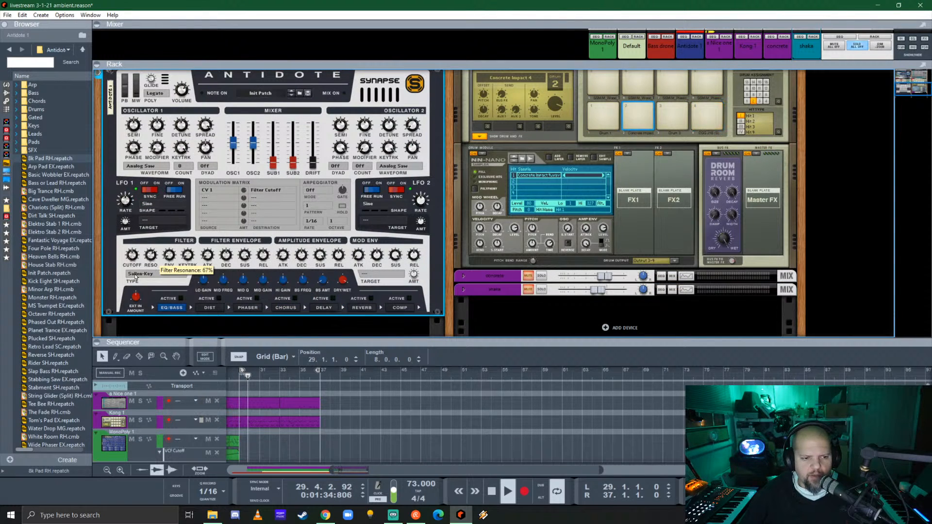
left_click_drag(135, 255, 137, 252)
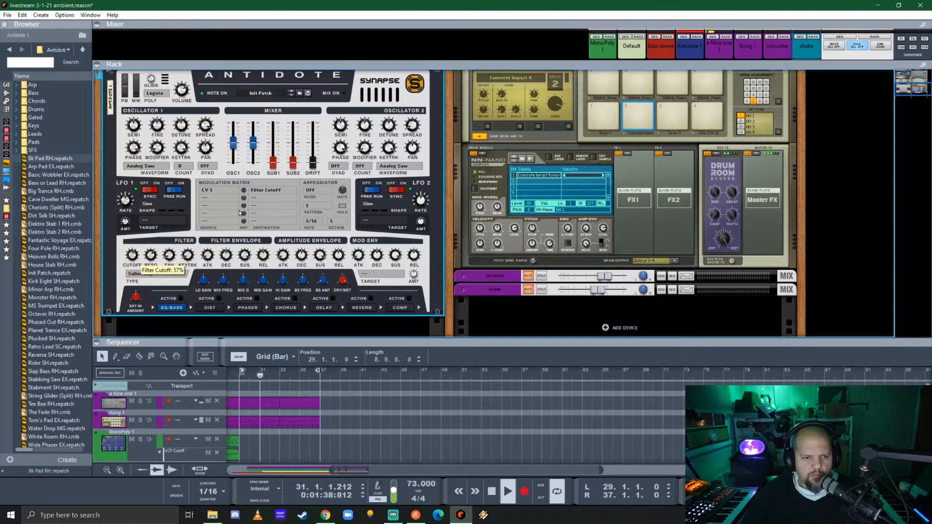
mouse_move(245, 193)
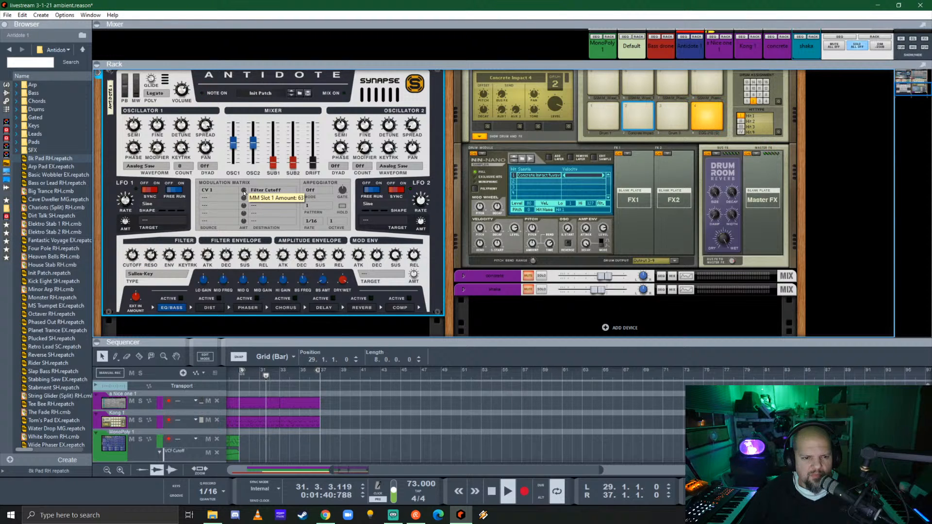
left_click_drag(244, 193, 244, 190)
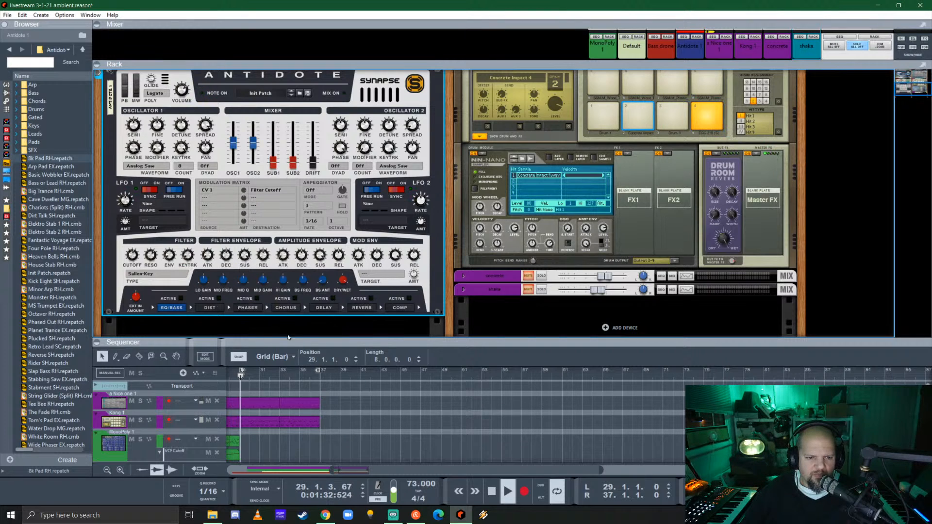
- Turn on Antidote's reverb effect, and take its mix channel off solo with the level at -4.44 dB
left_click(363, 308)
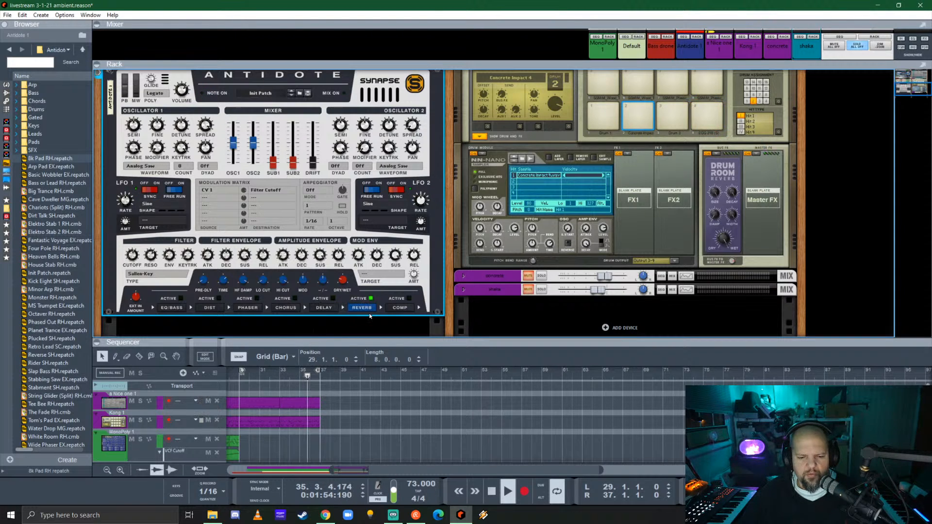
scroll(197, 257, "up", 3)
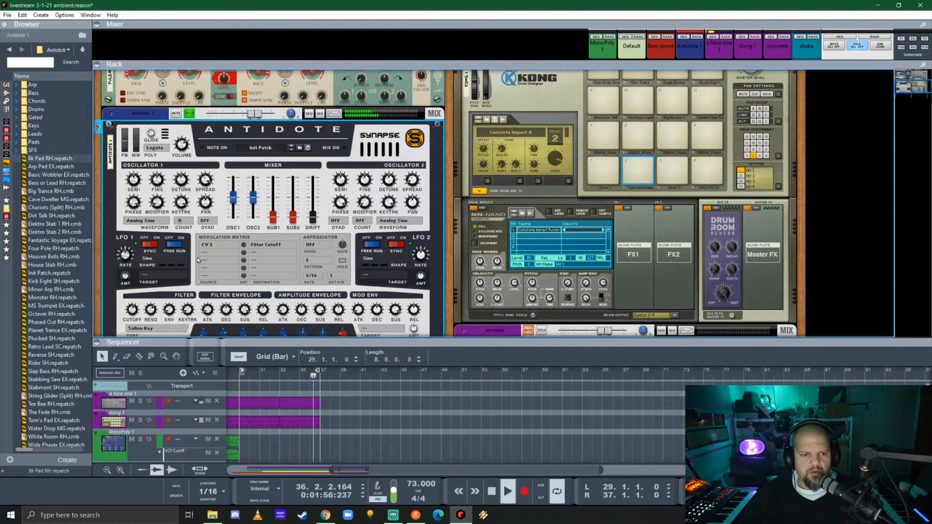
left_click(189, 115)
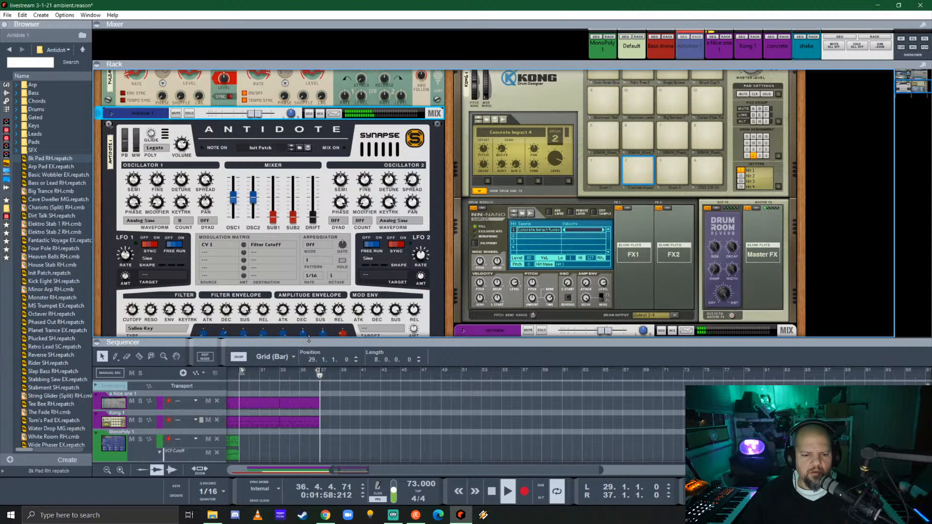
left_click_drag(272, 342, 247, 113)
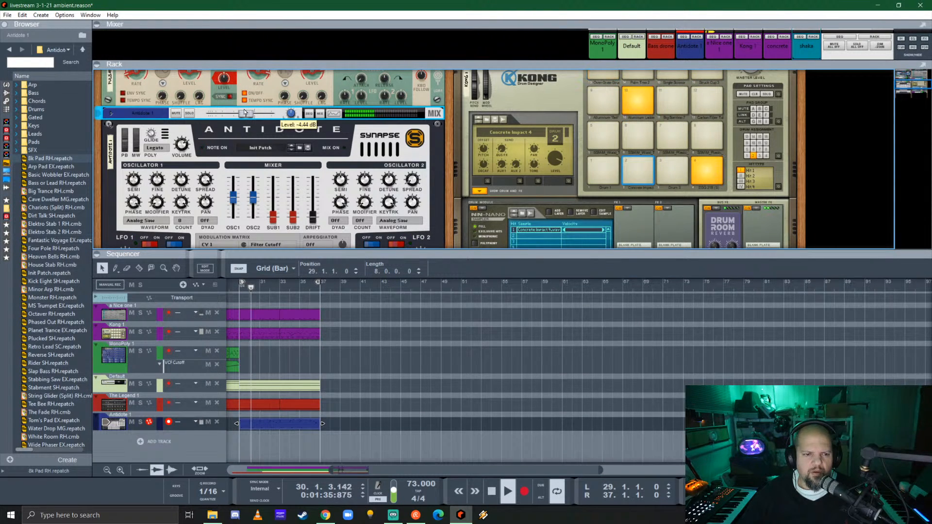
- Create an automation lane for Antidote's Filter Cutoff in the sequencer
scroll(319, 169, "down", 8)
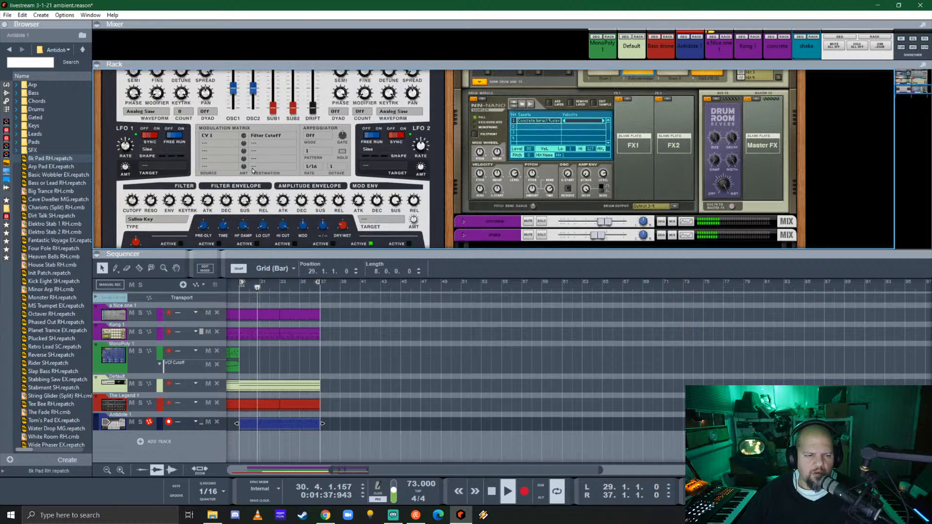
scroll(252, 168, "up", 4)
left_click(134, 201)
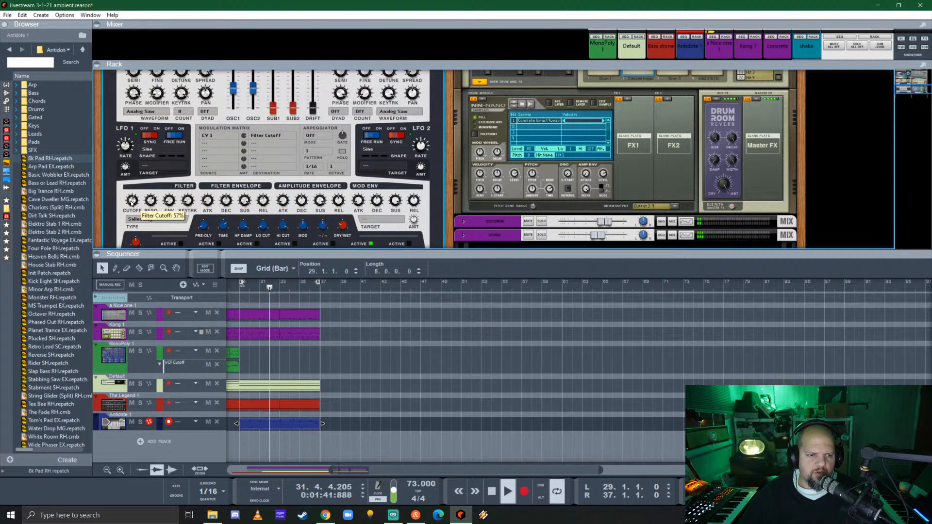
left_click_drag(134, 201, 132, 203)
right_click(132, 203)
left_click(150, 208)
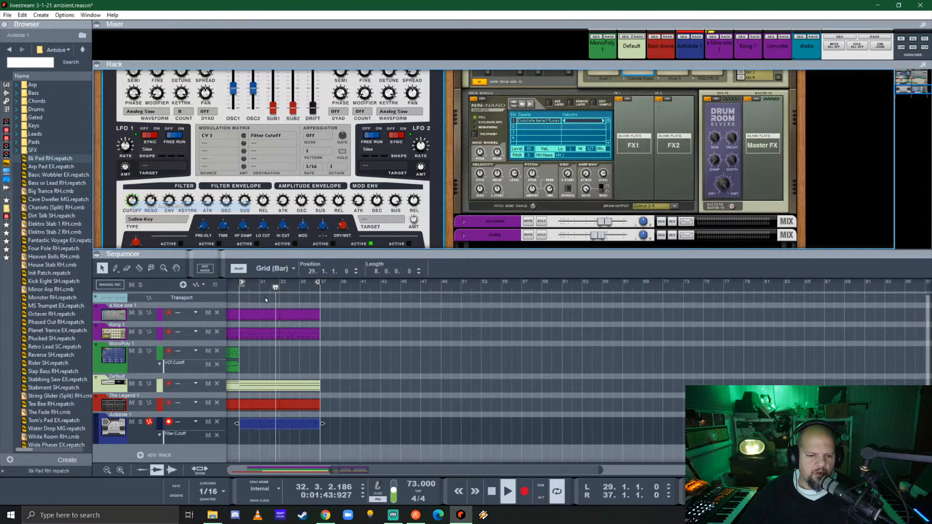
- Duplicate the eight-bar Antidote note clip so that the copy starts at bar 21, directly before the original
left_click_drag(347, 247, 346, 146)
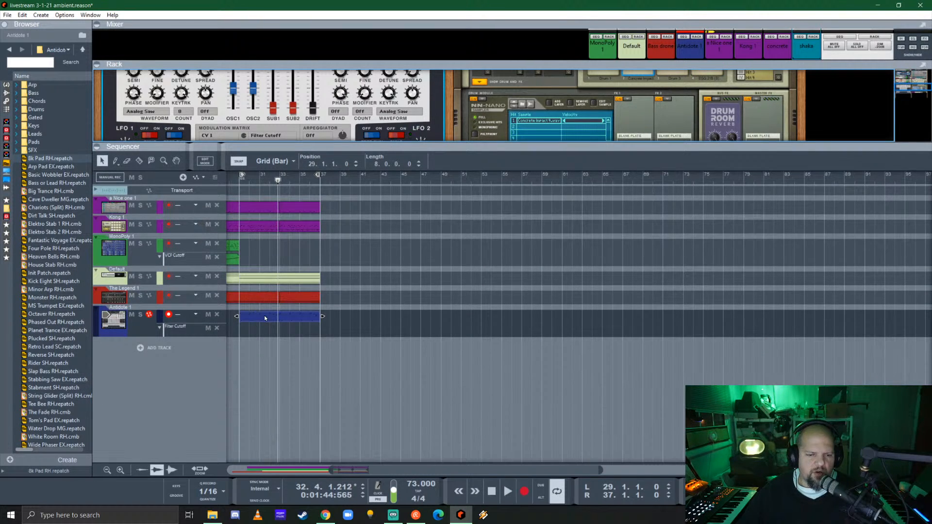
scroll(275, 319, "left", 5)
left_click(503, 319)
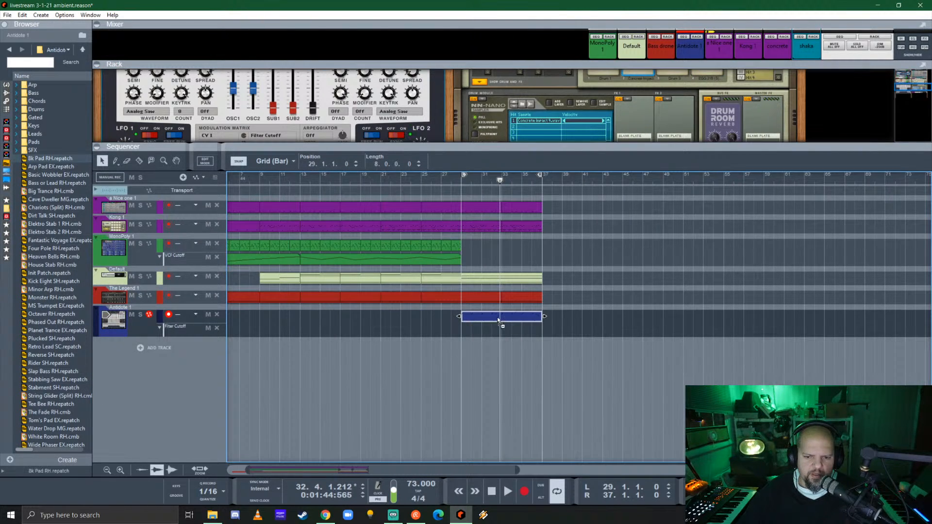
left_click_drag(396, 319, 411, 321)
left_click(422, 322)
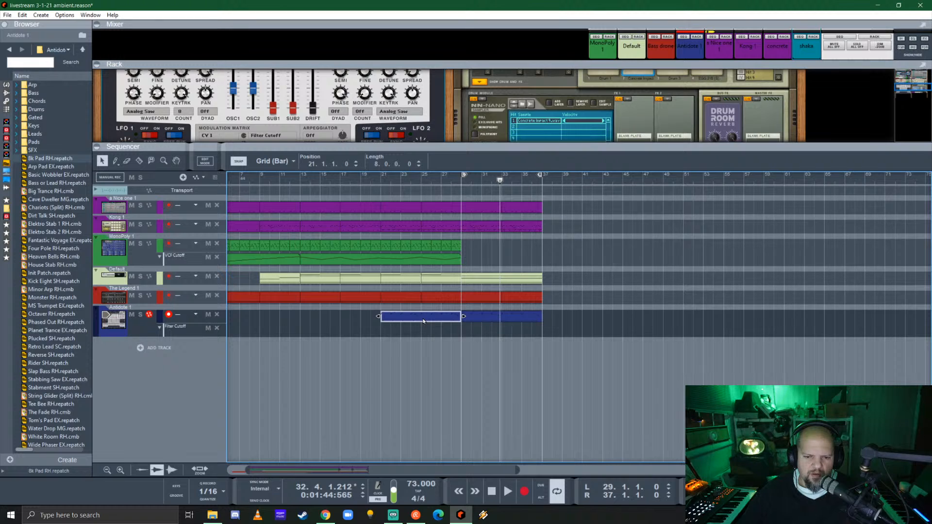
- Add a clip in Antidote's Filter Cutoff lane and stretch it from bar 21 to bar 37
key("r")
key("q")
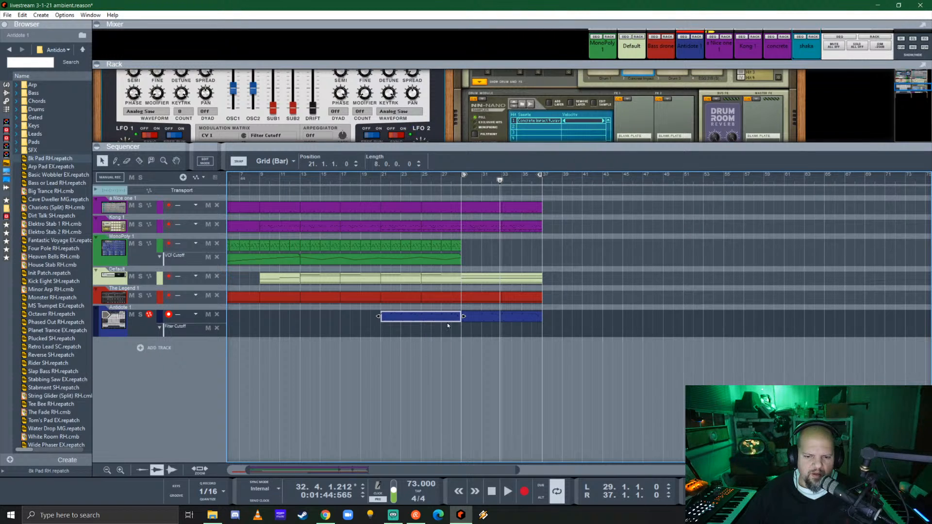
left_click(391, 334, "alt")
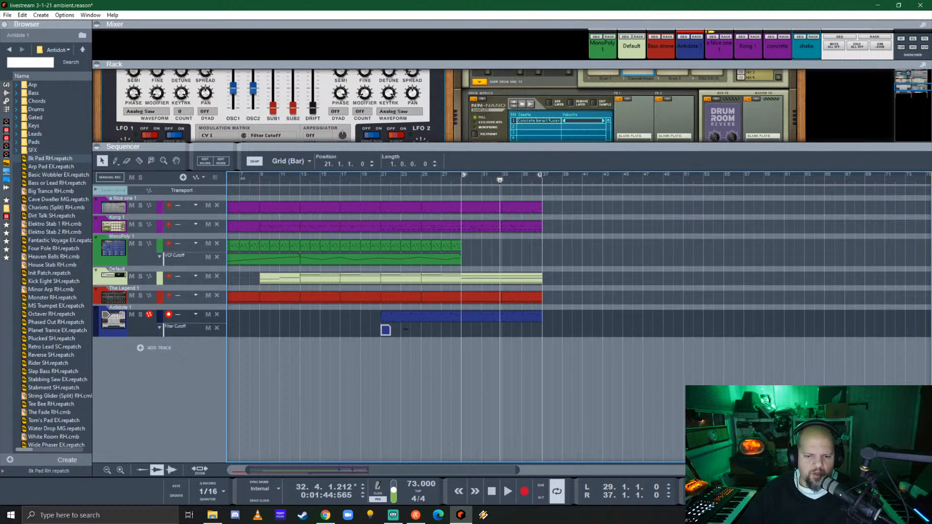
left_click_drag(406, 330, 549, 330)
- Draw a Filter Cutoff curve rising from bar 21 through bar 29 to 61% at 33.3.3, and play it from bar 21
double_click(468, 332)
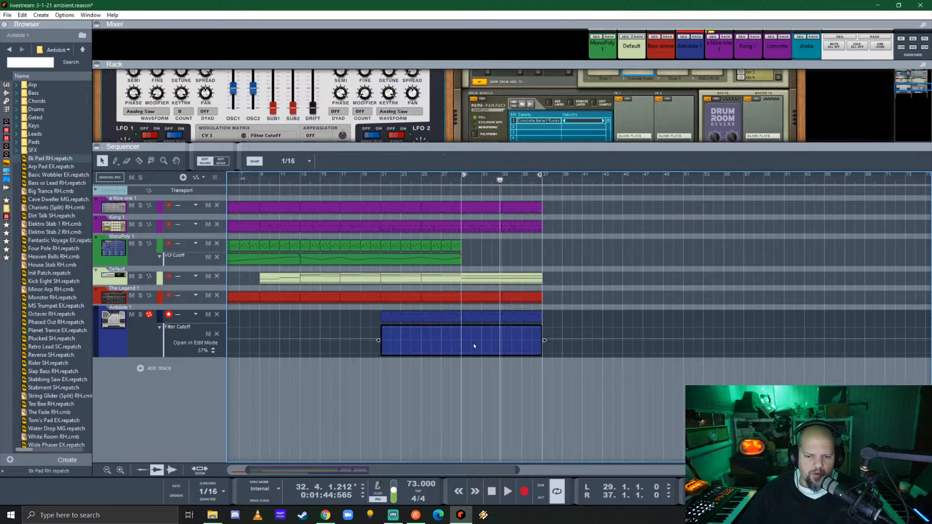
left_click_drag(383, 353, 460, 348)
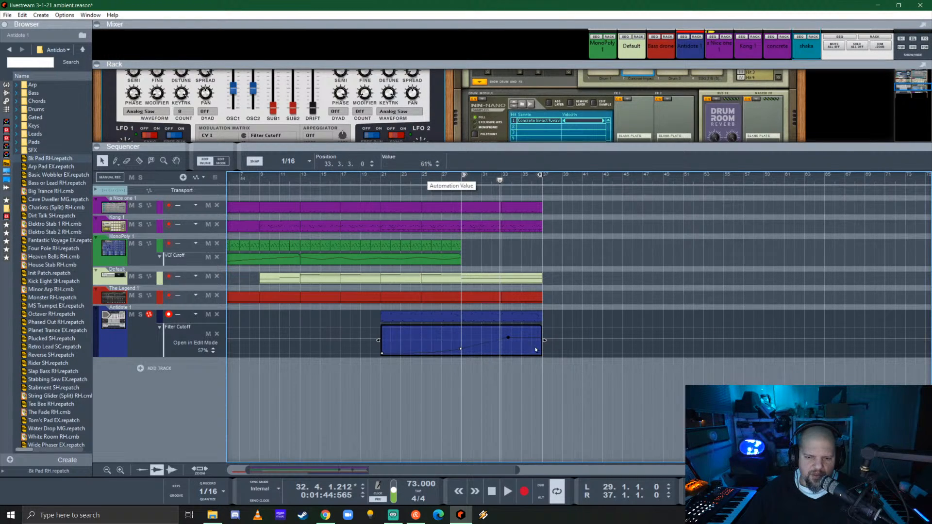
left_click(382, 175)
key("space")
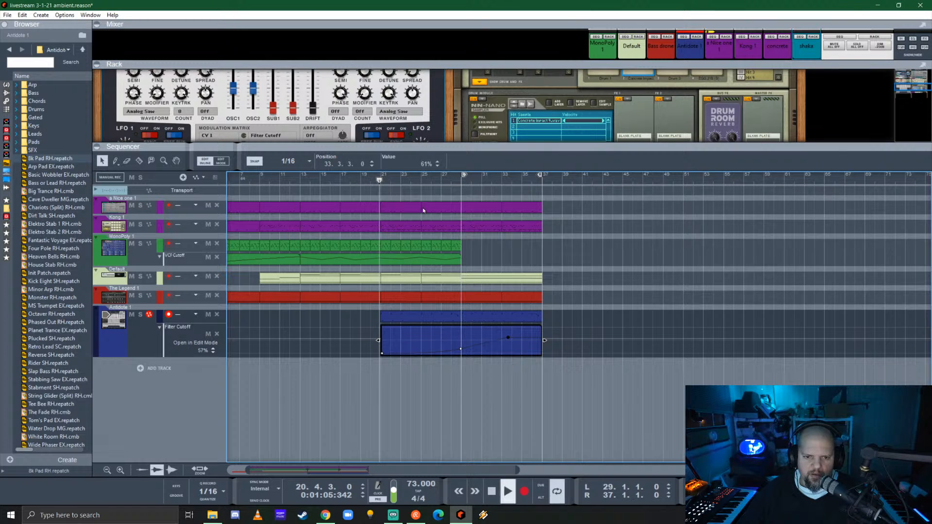
left_click(596, 250)
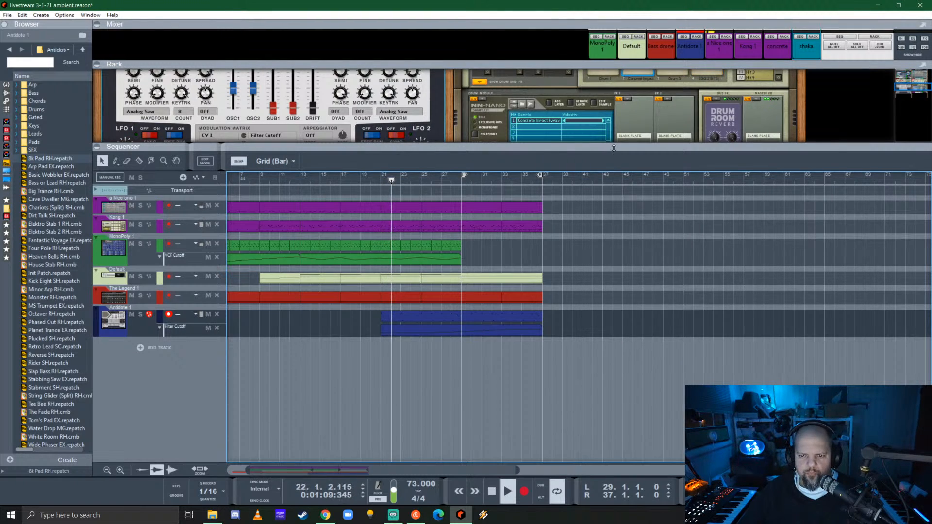
- Enlarge the rack area and fold the Antidote and Pulsar devices
left_click_drag(486, 147, 446, 332)
scroll(307, 249, "up", 5)
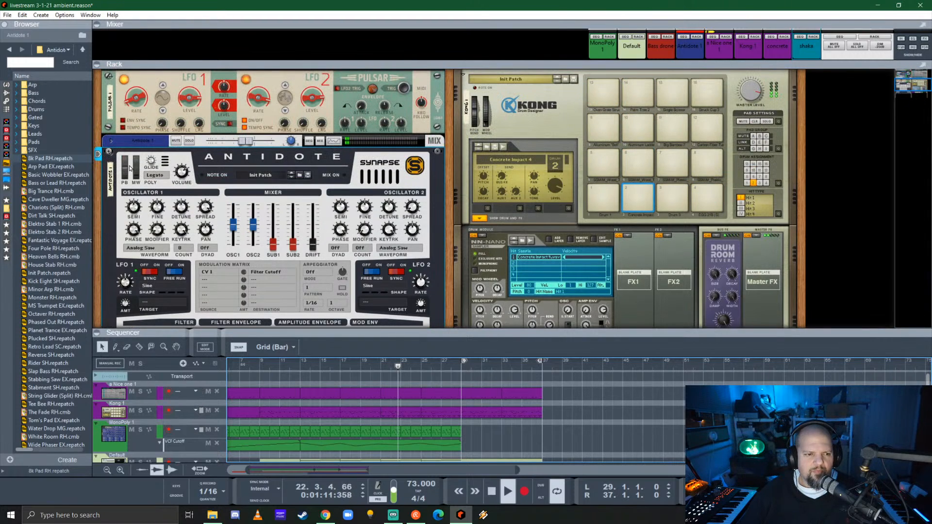
left_click(111, 154)
scroll(203, 216, "up", 4)
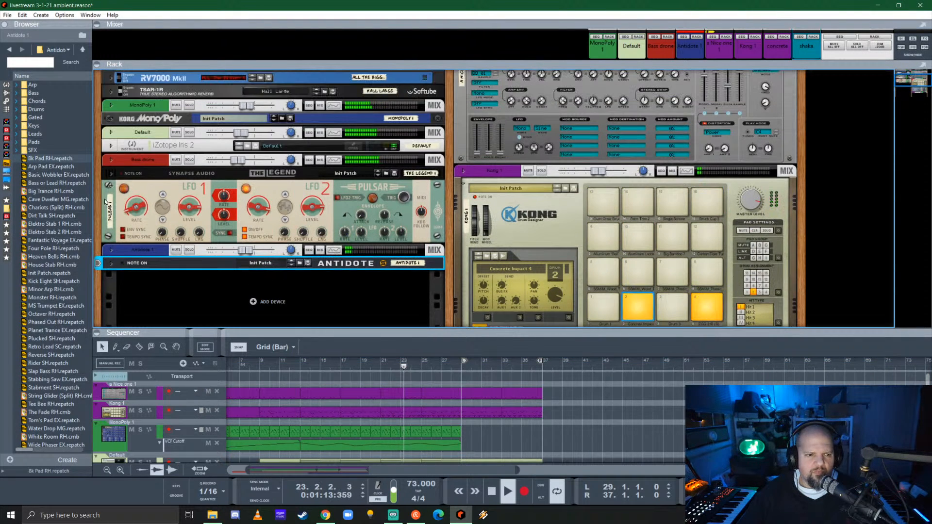
double_click(413, 203)
- Set the shake channel's mixer fader to -8.98 dB
left_click_drag(792, 66, 794, 173)
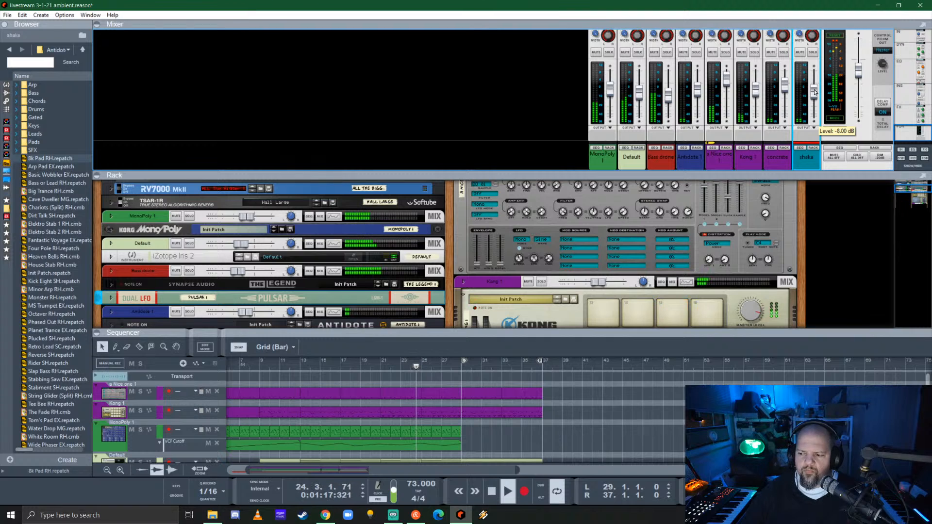
left_click_drag(816, 92, 817, 93)
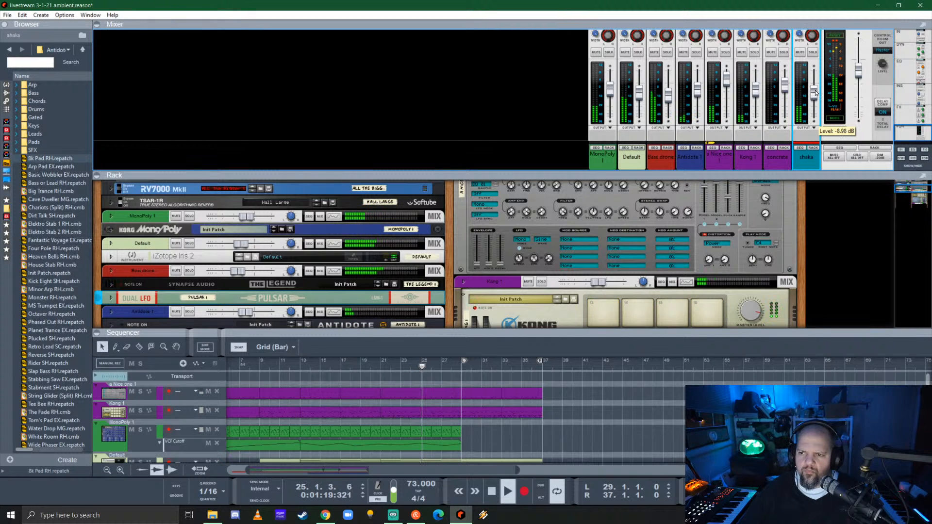
left_click_drag(723, 174, 723, 67)
- Fold the "a Nice one 1" drum device in the rack and give the sequencer more height
left_click_drag(681, 335, 558, 278)
scroll(510, 170, "up", 3)
left_click(463, 94)
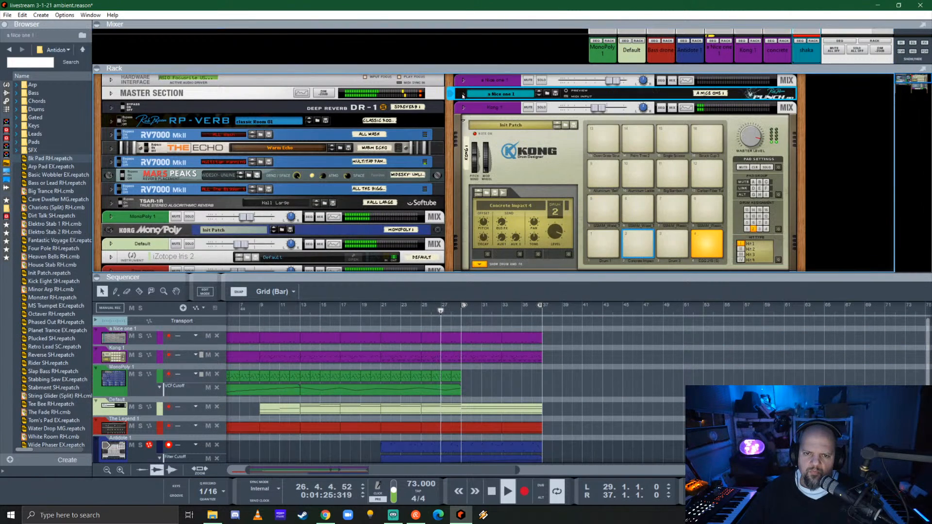
left_click_drag(575, 279, 572, 125)
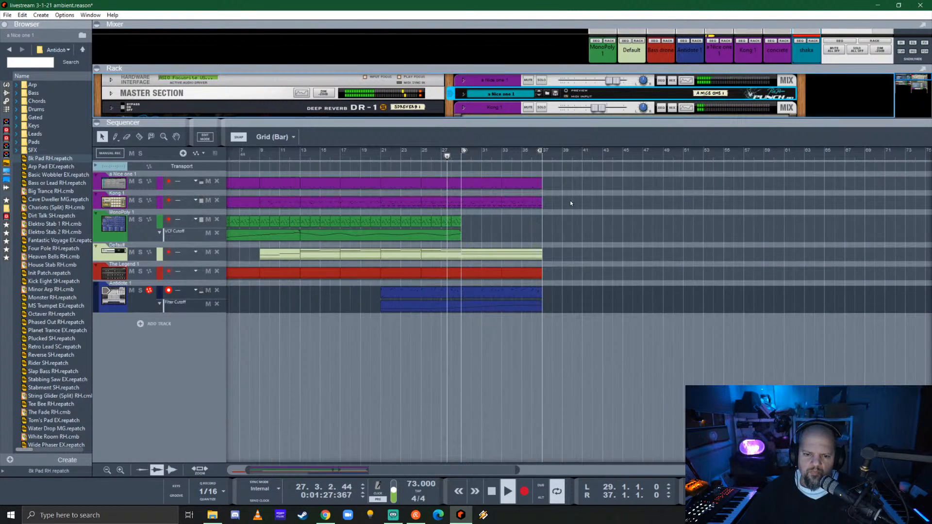
- Open the Antidote Filter Cutoff clip, set its point at bar 29 to 51%, and play the transition into that bar
scroll(563, 251, "down", 2)
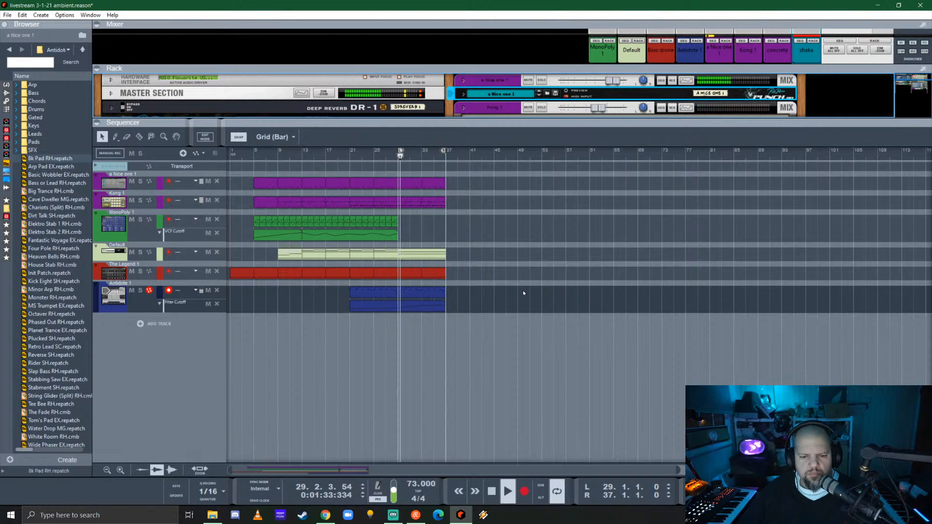
left_click(414, 306)
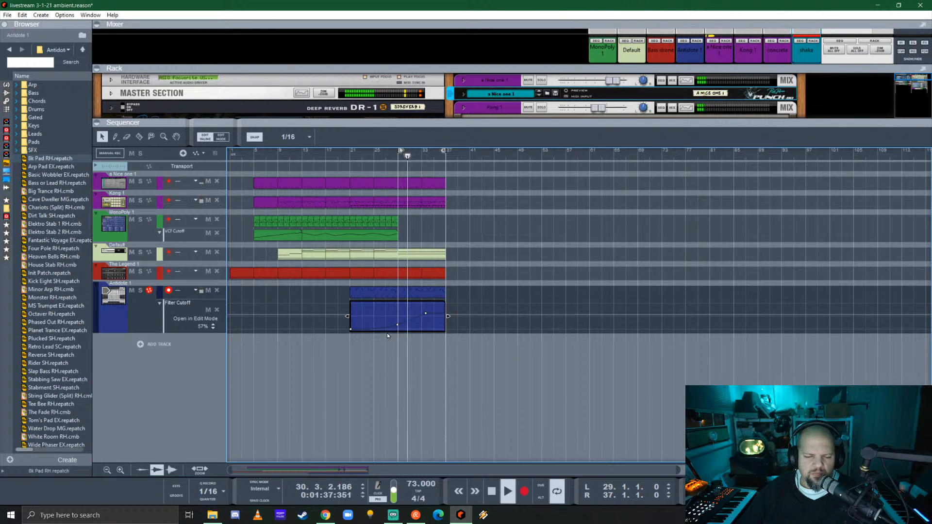
scroll(390, 334, "up", 5)
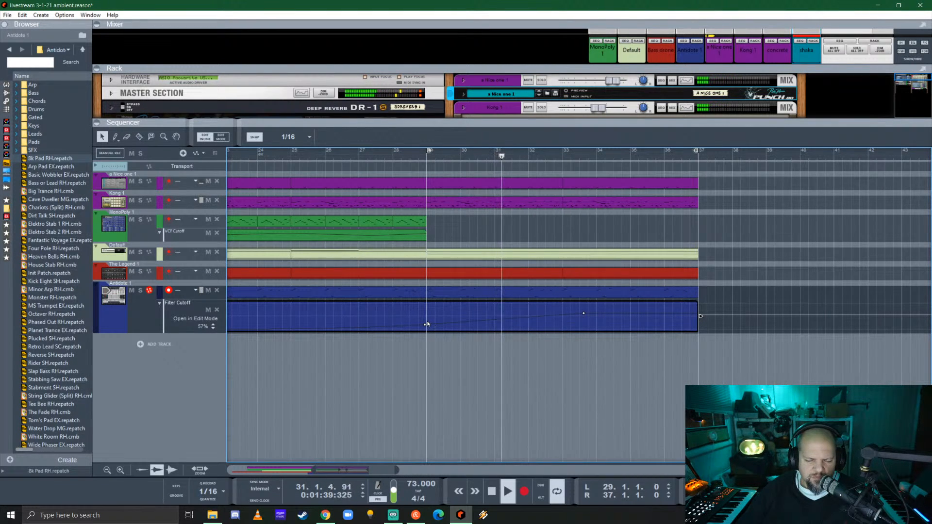
key("alt")
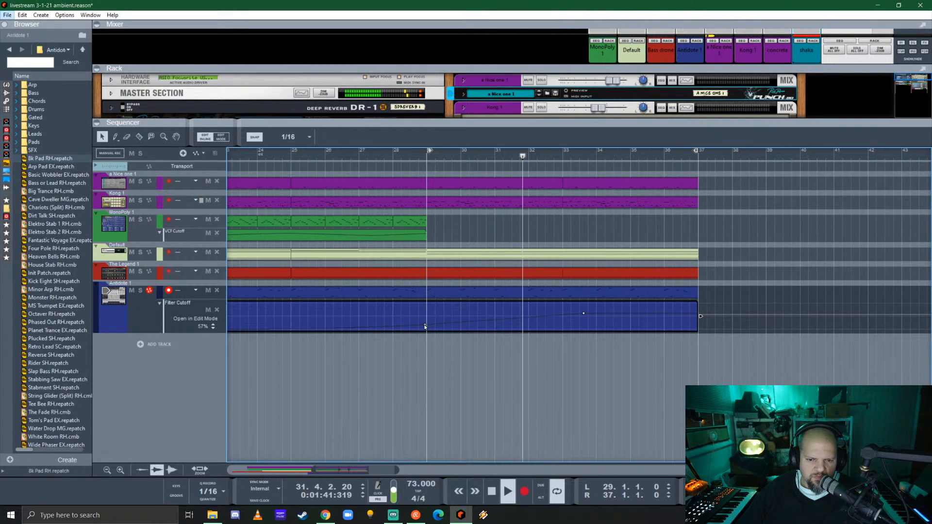
left_click_drag(425, 326, 427, 316)
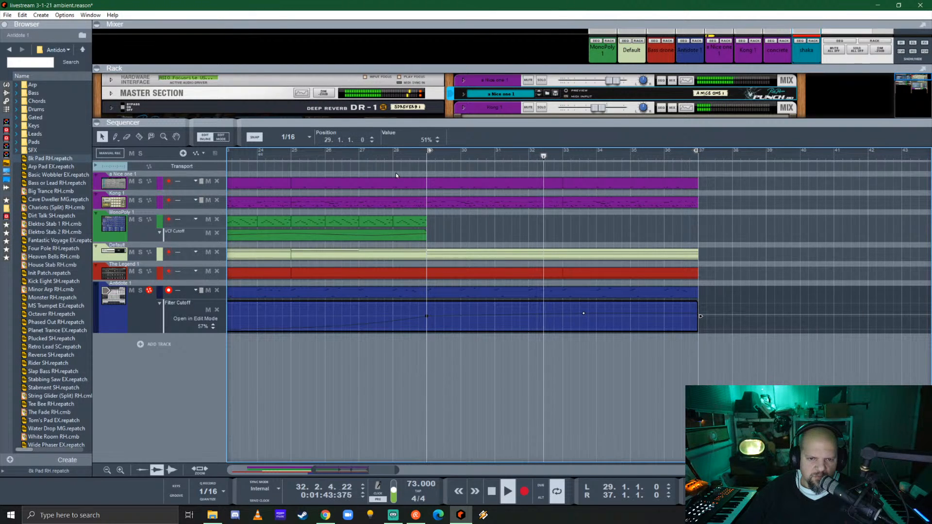
key("space")
left_click(373, 152)
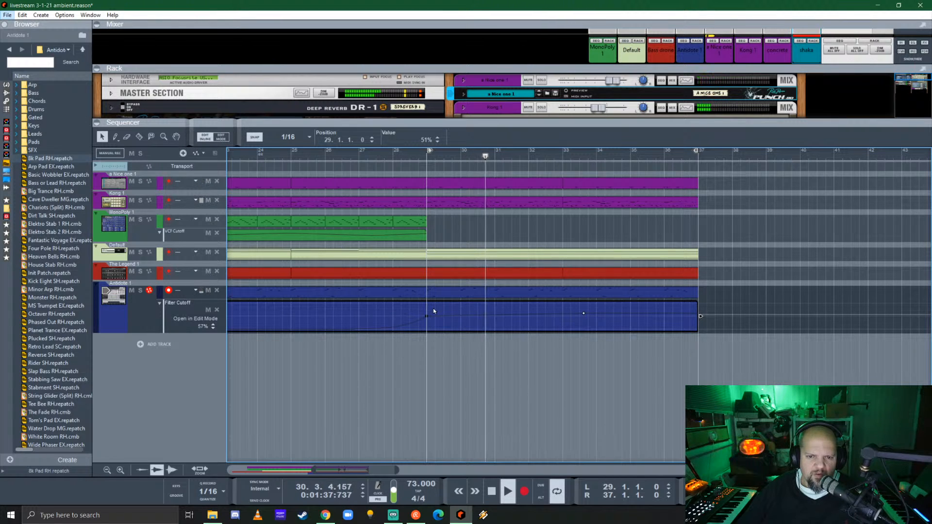
- Shape a jump in the Filter Cutoff curve at bar 29, from a 45% point to a higher point, and play from there
left_click(558, 239)
scroll(422, 306, "up", 4)
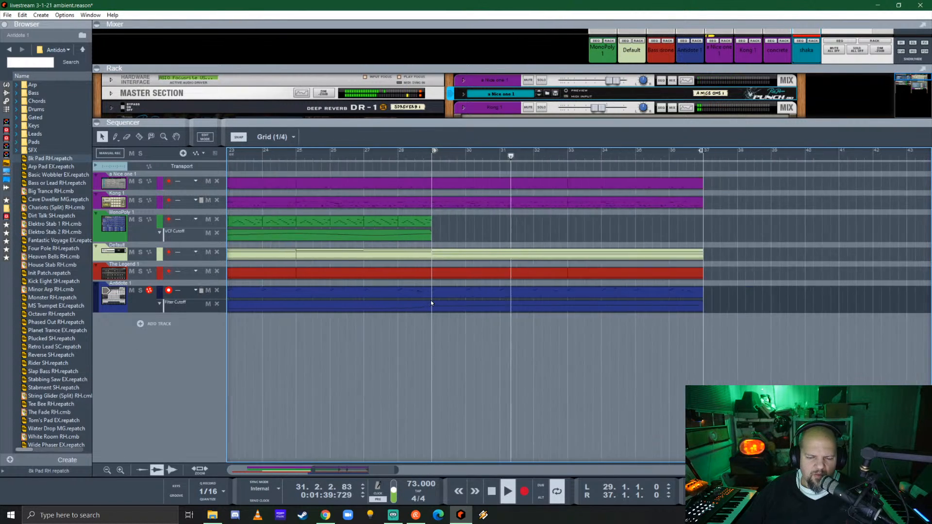
left_click(459, 307)
double_click(459, 306)
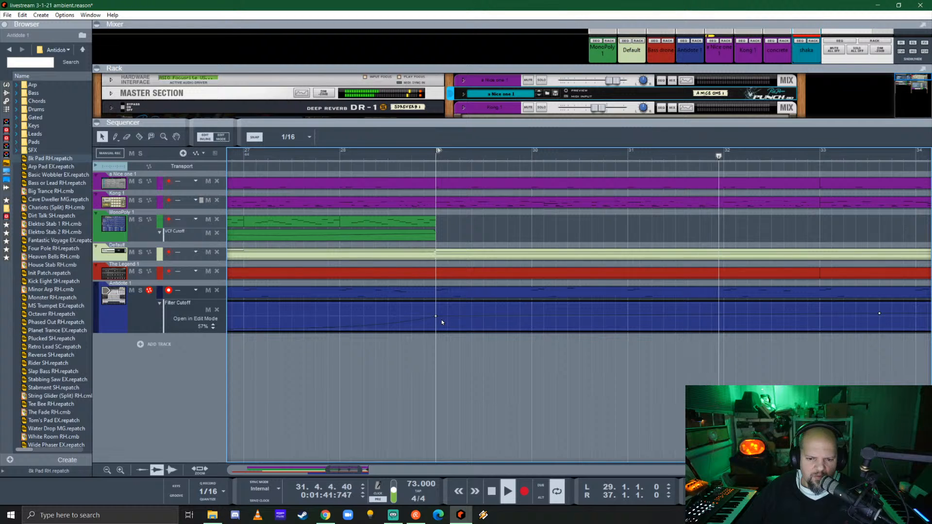
scroll(441, 319, "up", 2)
scroll(441, 320, "up", 2)
scroll(428, 357, "left", 8)
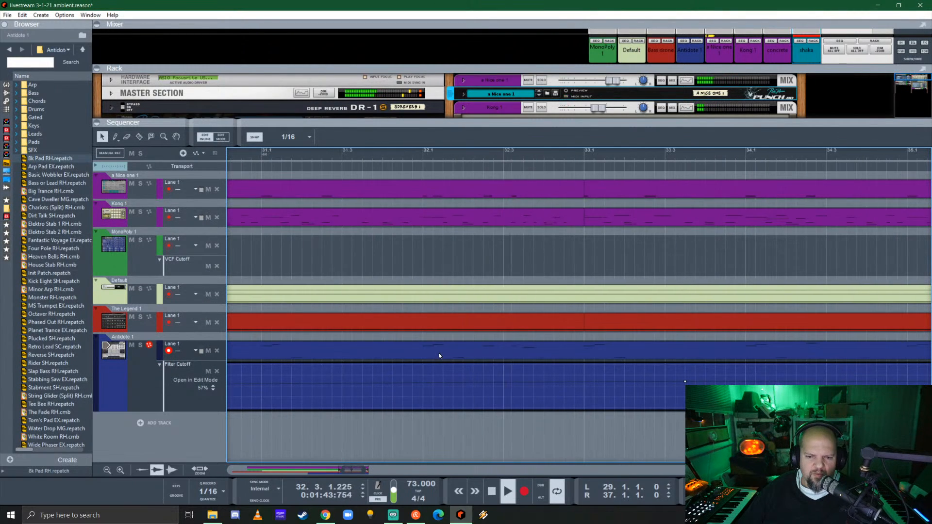
scroll(444, 342, "left", 2)
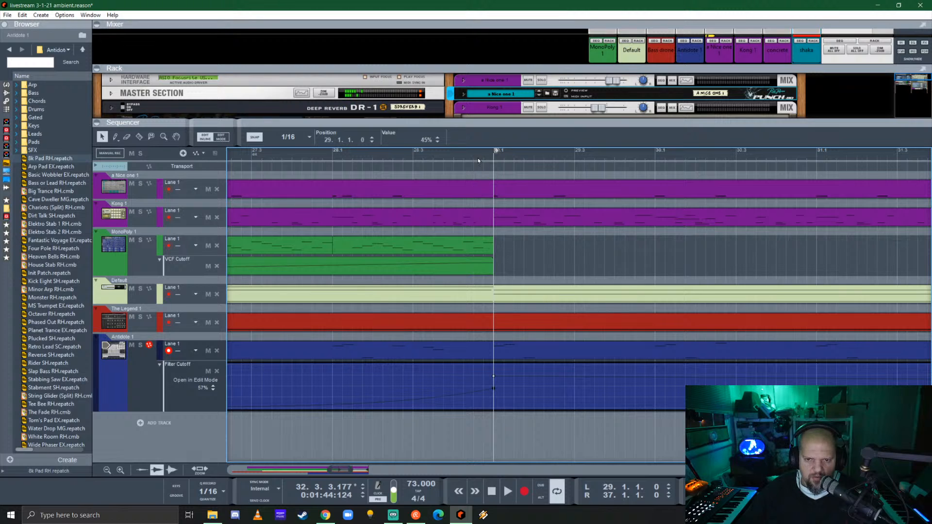
key("space")
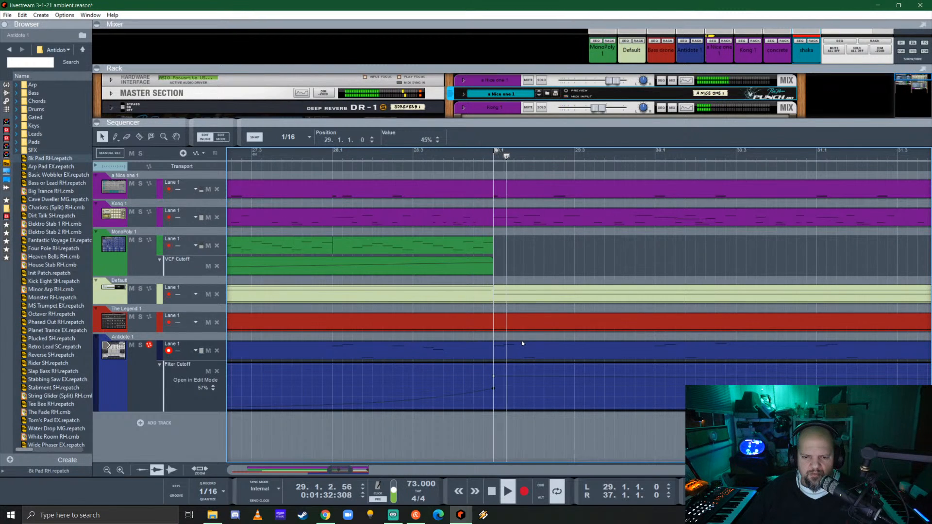
- Split the Antidote Filter Cutoff clip at bar 29 with the Razor tool and close the clip
scroll(487, 353, "down", 2)
scroll(486, 350, "down", 3)
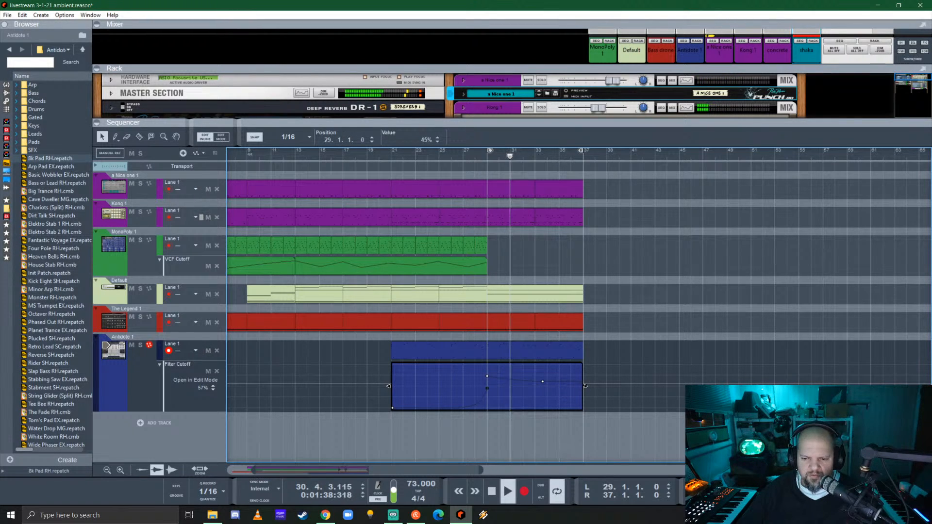
key("r")
left_click(487, 387)
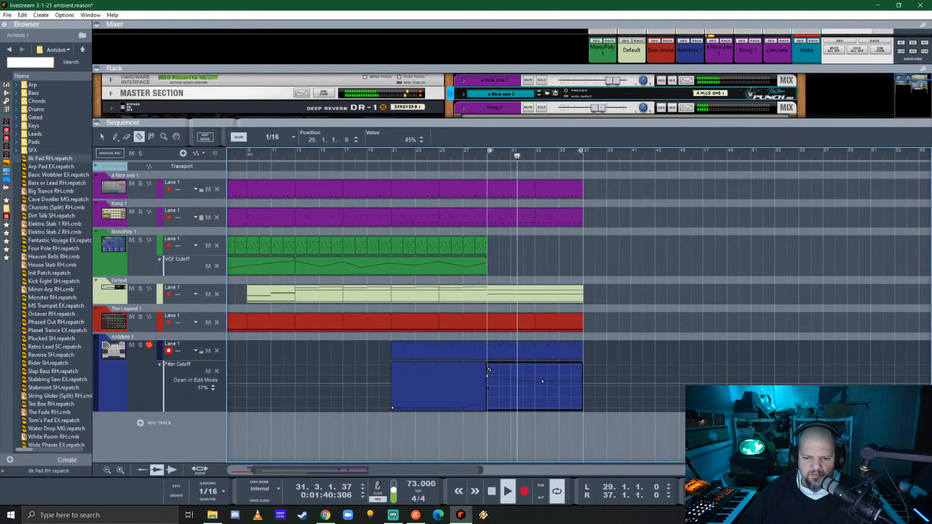
key("q")
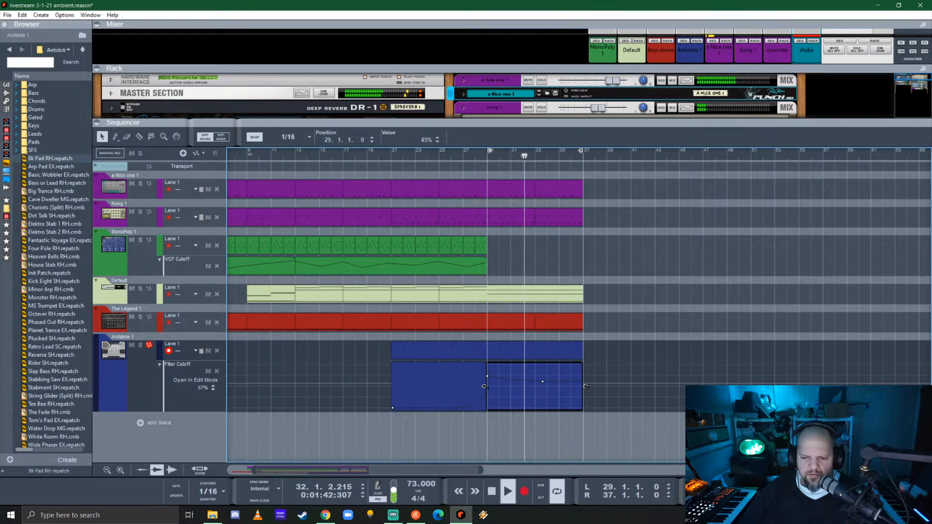
scroll(492, 337, "down", 5)
left_click(498, 293)
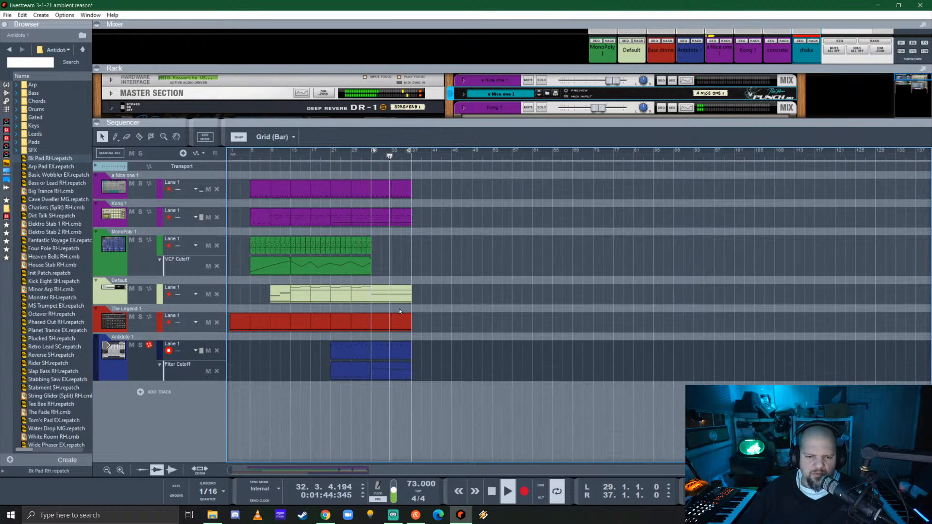
- Continue the a Nice one 1, Kong 1, Default and The Legend 1 clips from bar 37 to 45, and move the loop end to bar 45
scroll(482, 304, "up", 2)
scroll(478, 304, "down", 4)
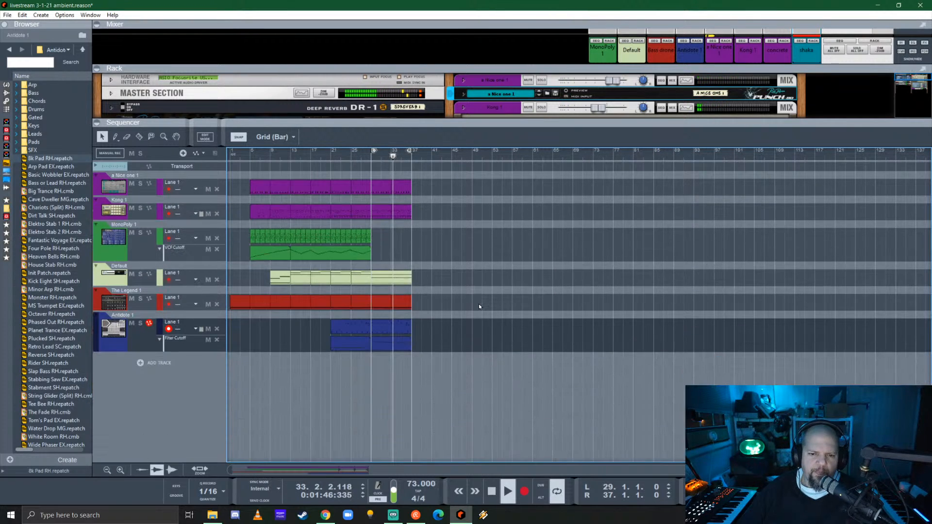
scroll(410, 306, "up", 3)
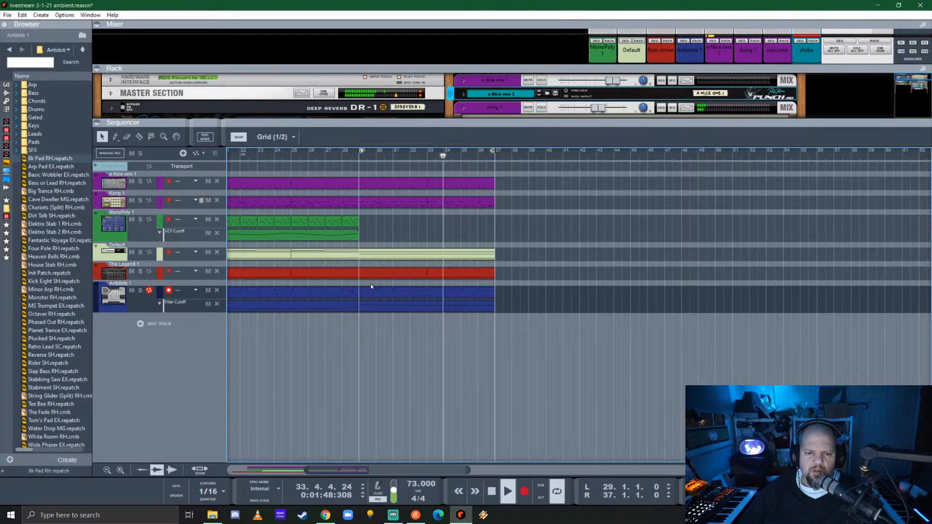
scroll(456, 287, "left", 2)
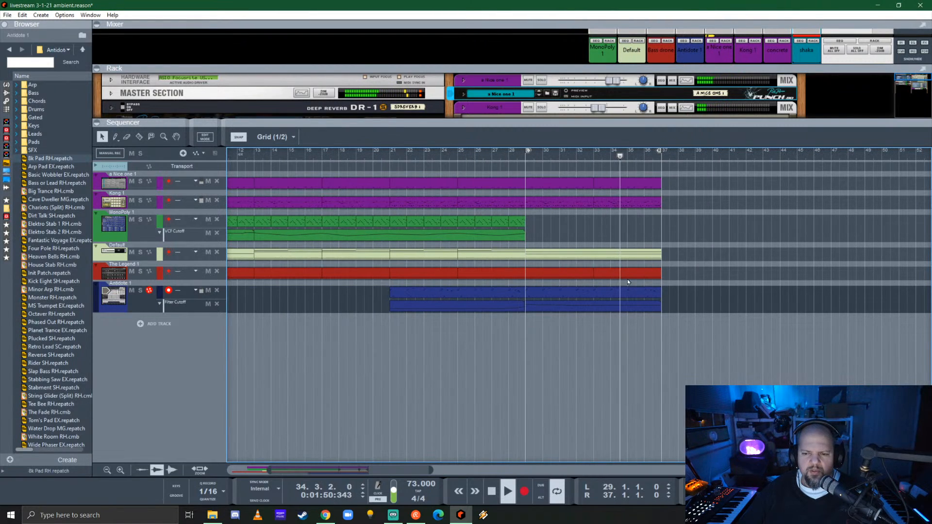
scroll(456, 271, "right", 1)
scroll(468, 289, "down", 2)
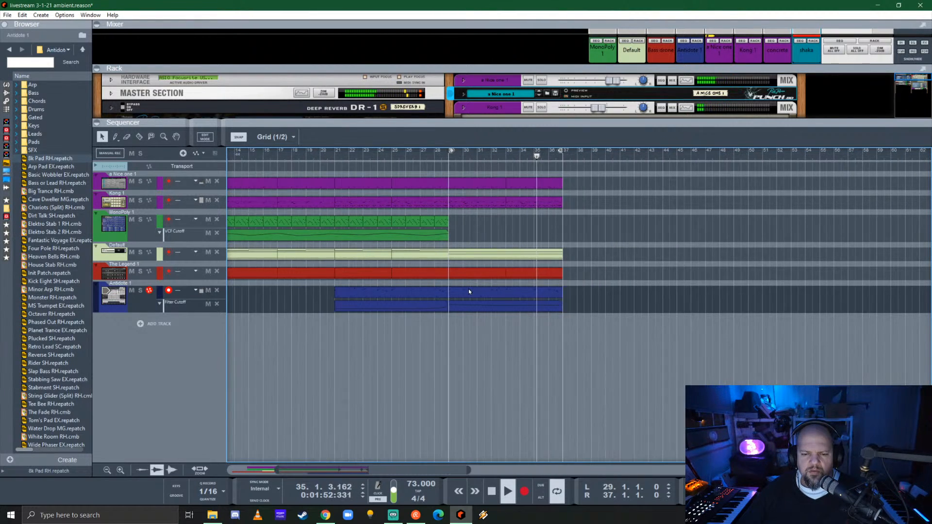
left_click_drag(571, 272, 584, 191)
left_click_drag(546, 151, 642, 151)
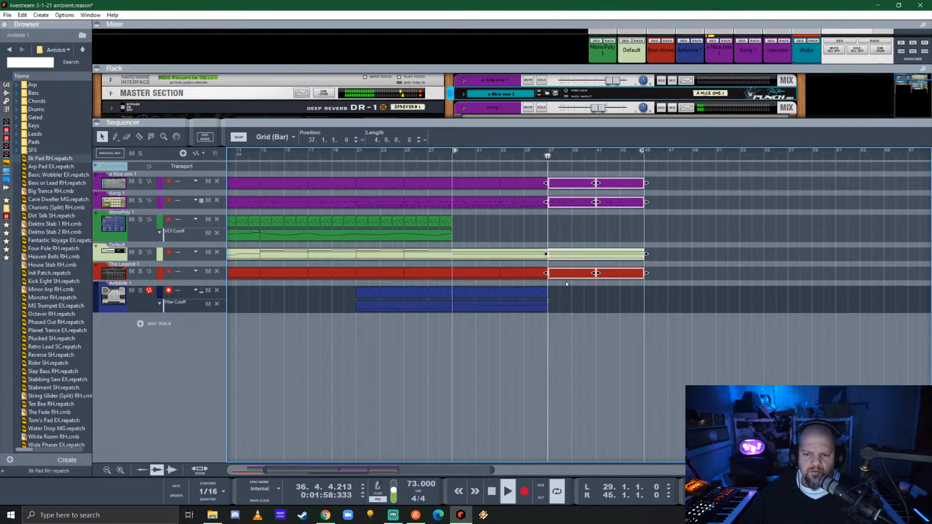
- Move the loop start to bar 37 and extend the Antidote notes and Filter Cutoff clip to bar 45
left_click(550, 154, "ctrl")
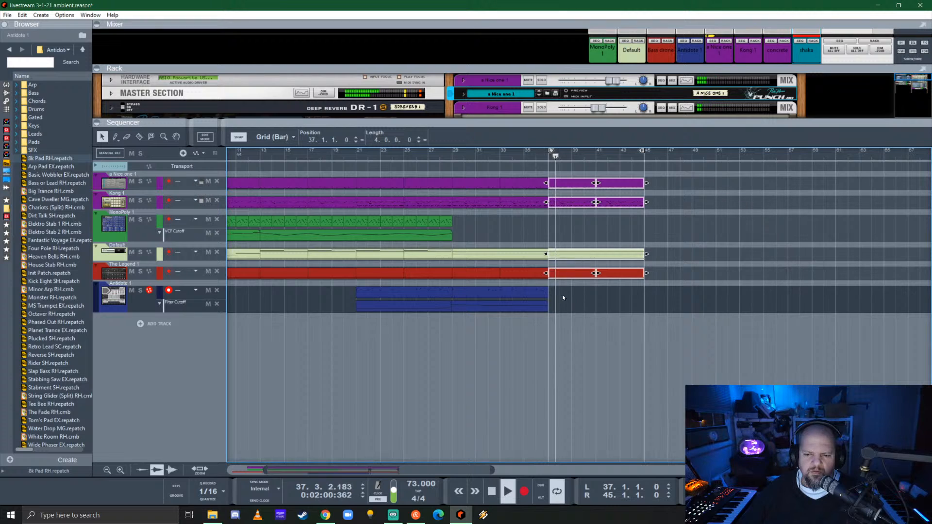
left_click_drag(496, 290, 643, 306)
left_click(533, 306)
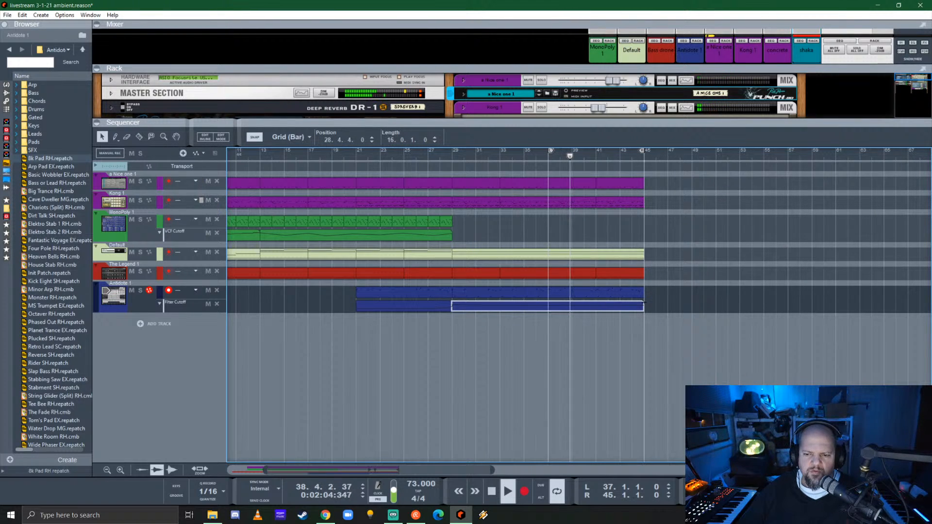
- Draw Filter Cutoff points of 79% at 41.4.4, 54% at 44.1.1 and 0% at 44.4.3 in the extended Antidote clip
double_click(612, 307)
left_click(571, 308)
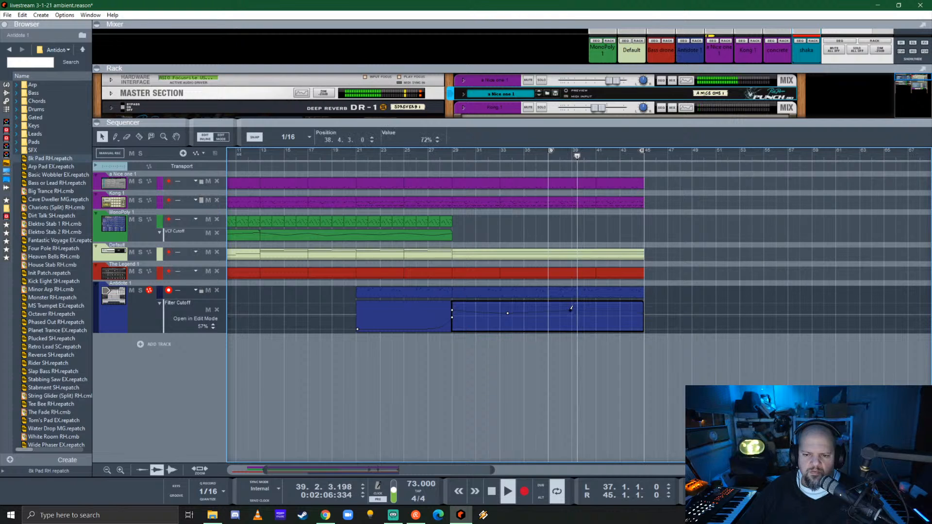
left_click(585, 314)
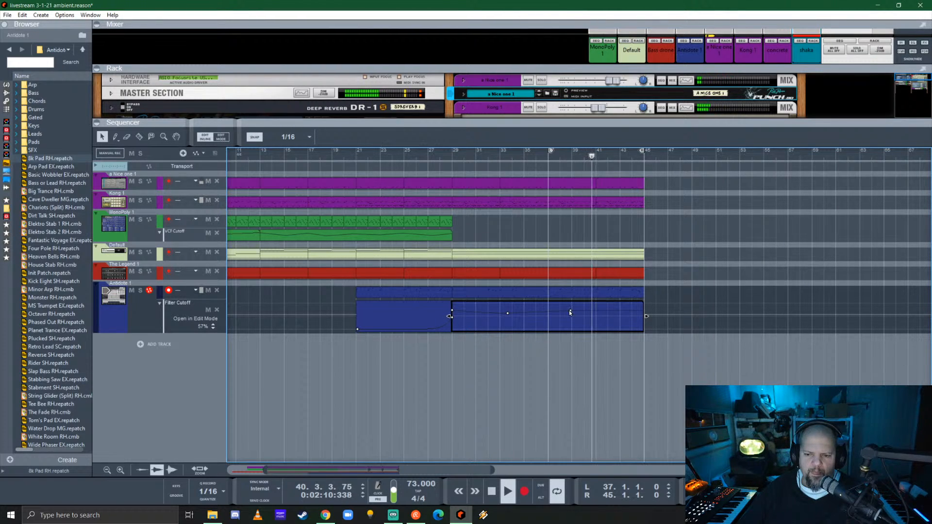
left_click(593, 309)
left_click_drag(594, 309, 608, 310)
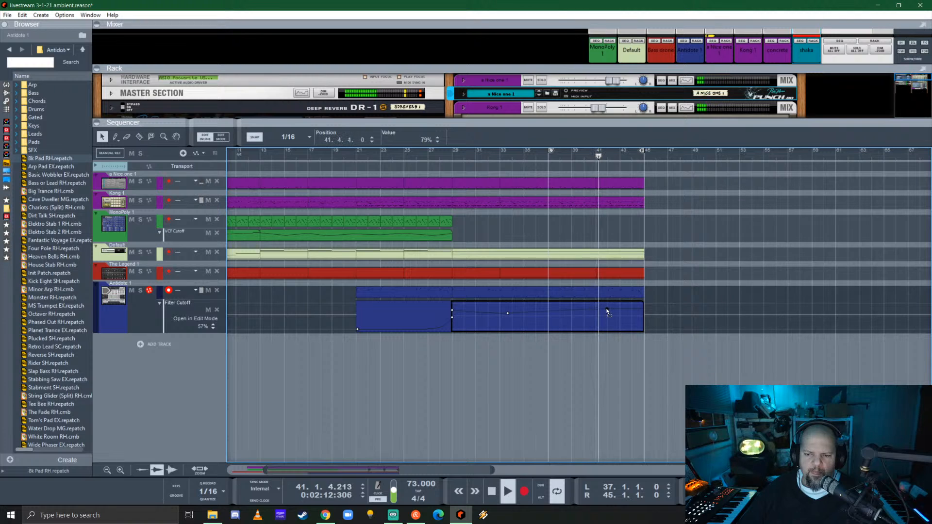
double_click(632, 317)
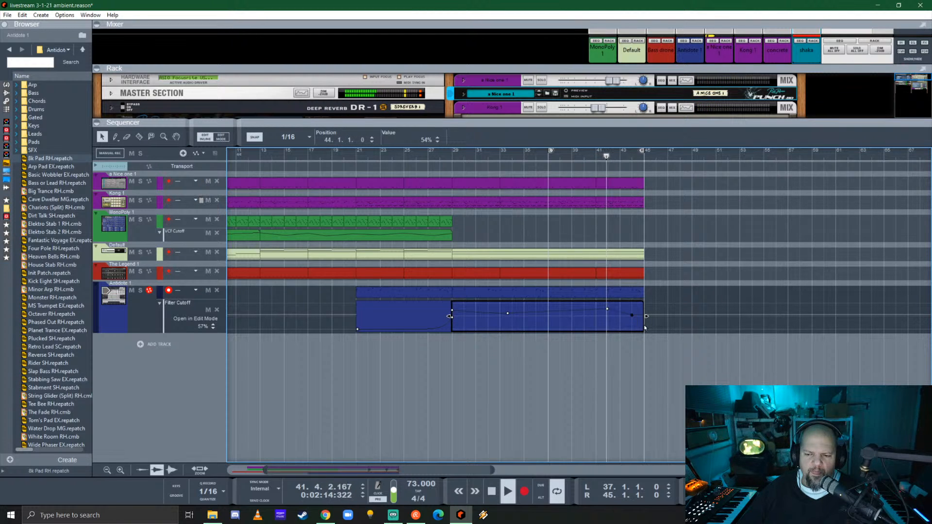
double_click(642, 330)
left_click_drag(640, 324, 621, 316)
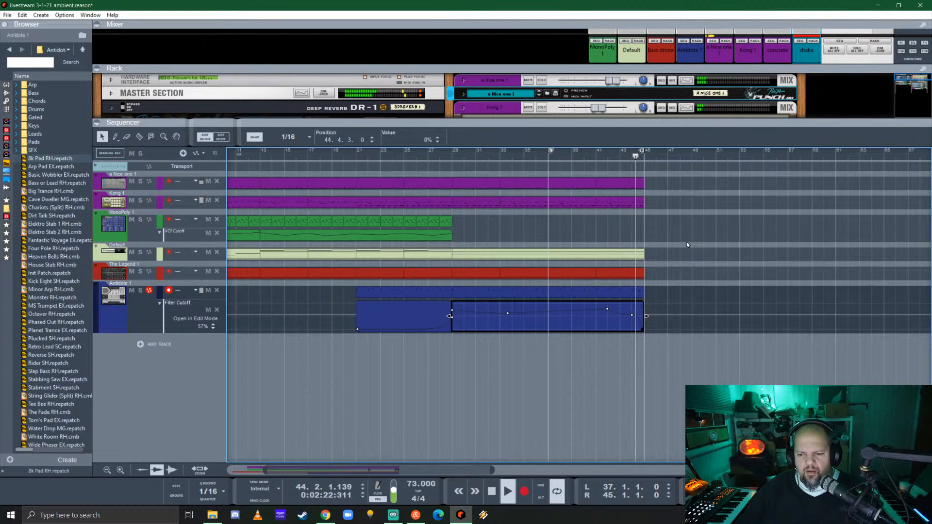
- Stop playback, close the Filter Cutoff clip, and play the whole arrangement from the start
key("space")
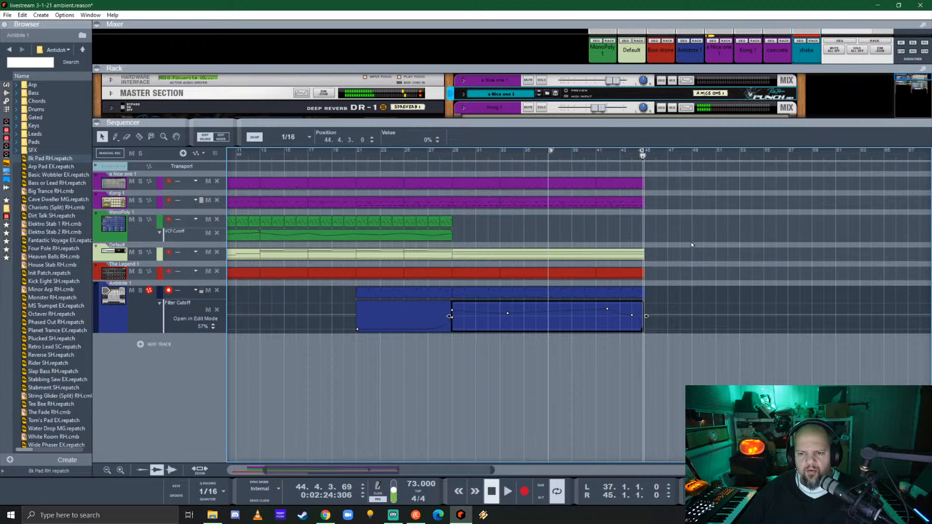
scroll(538, 246, "down", 2)
left_click(432, 235)
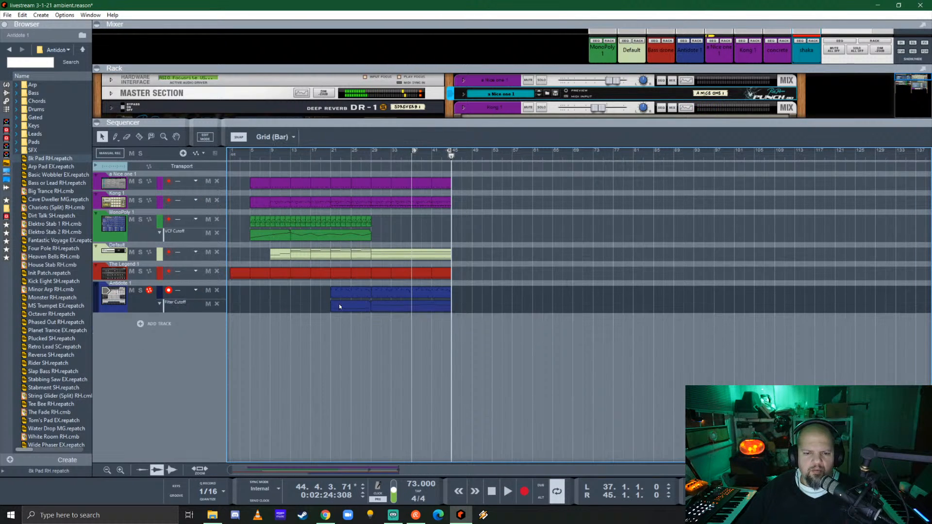
scroll(354, 232, "up", 3)
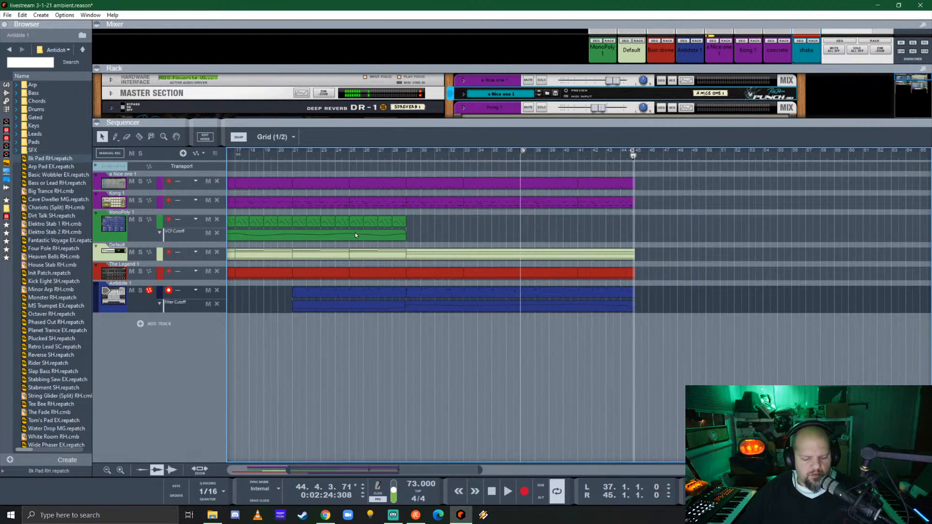
key("Home")
key("space")
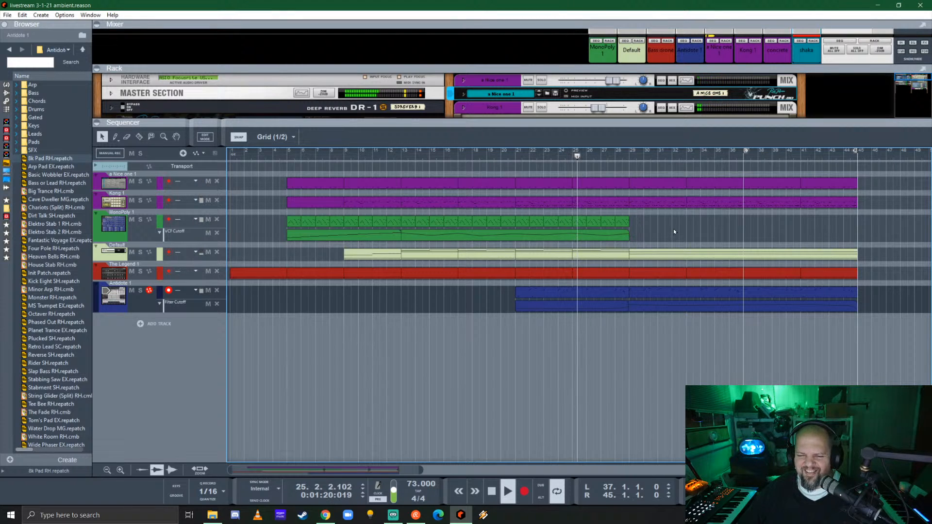
- Enlarge the rack area above the sequencer and select the Default track's clip that starts at bar 37
left_click(626, 235)
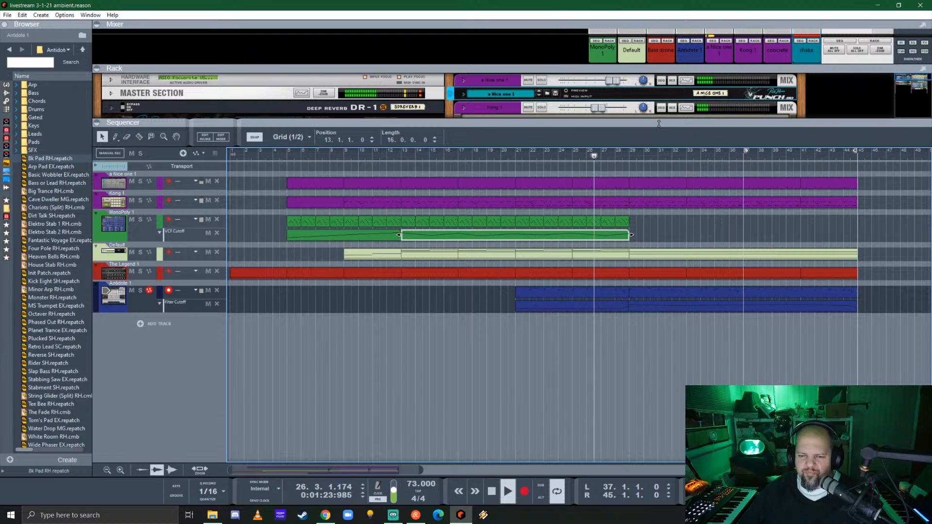
left_click_drag(658, 125, 658, 267)
scroll(613, 359, "down", 2)
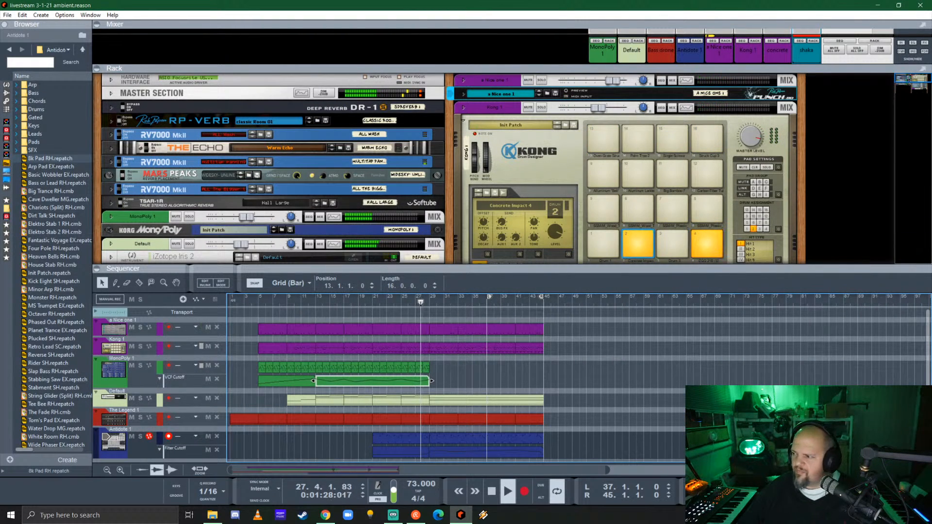
key("alt+Tab")
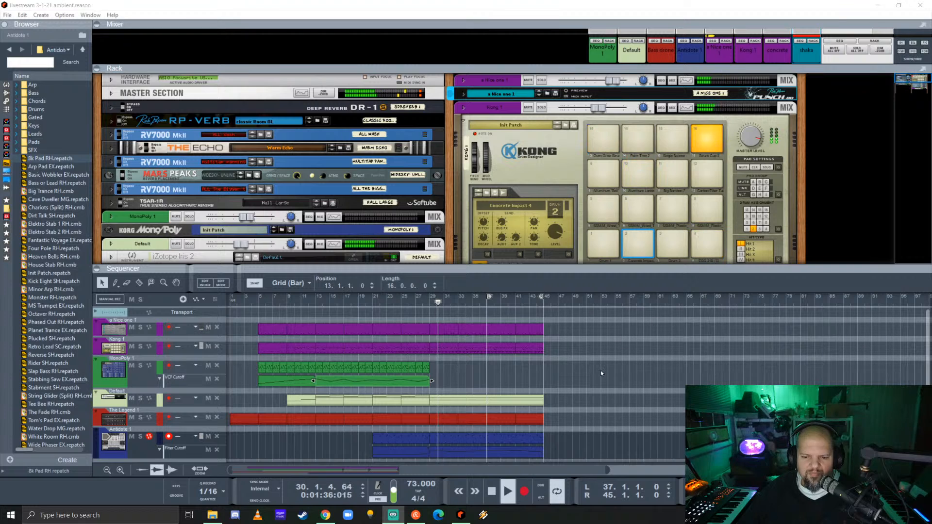
left_click(540, 402)
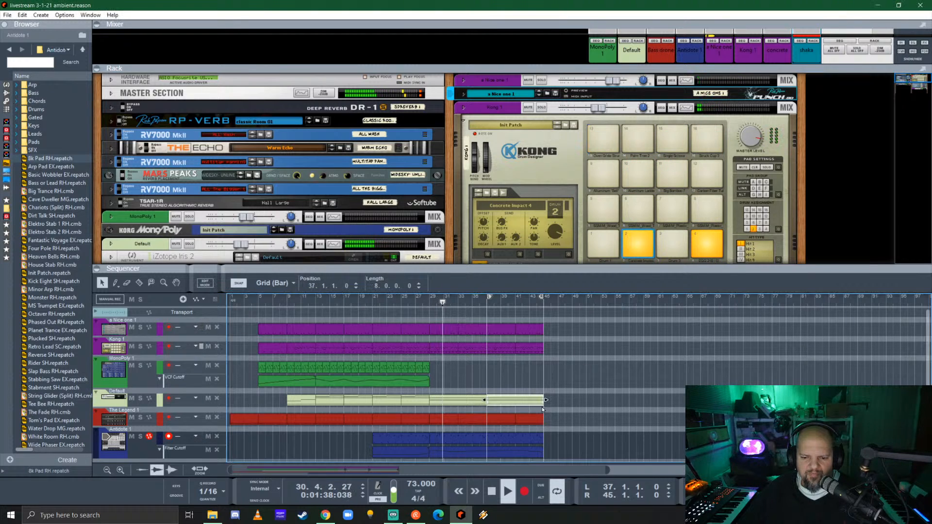
- Delete the Default track's clip at bar 37 and shorten its clip starting at bar 29 to one bar
left_click_drag(545, 400, 449, 405)
key("Delete")
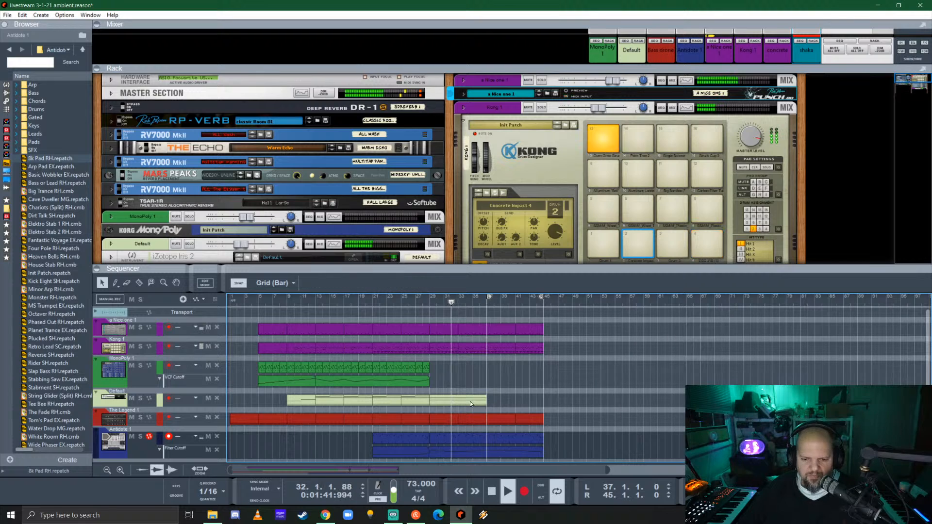
left_click_drag(486, 402, 455, 404)
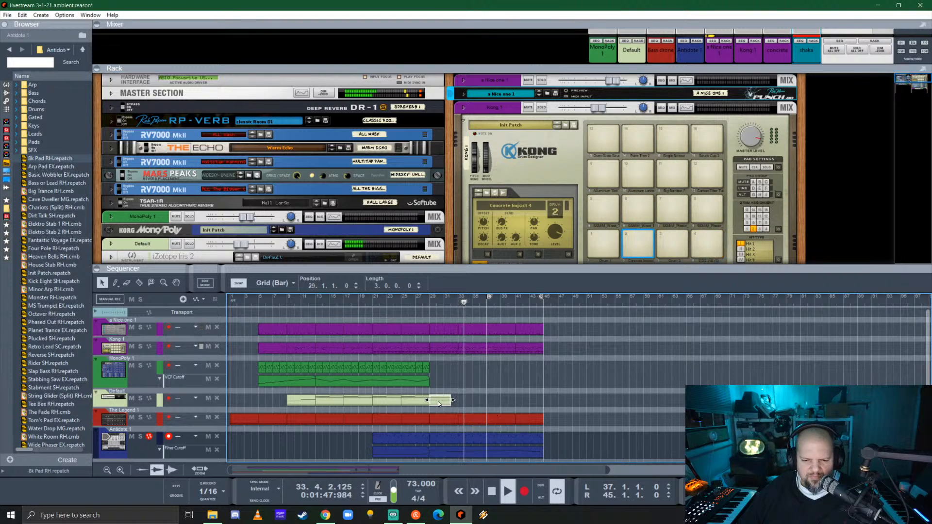
scroll(442, 404, "up", 3, "ctrl")
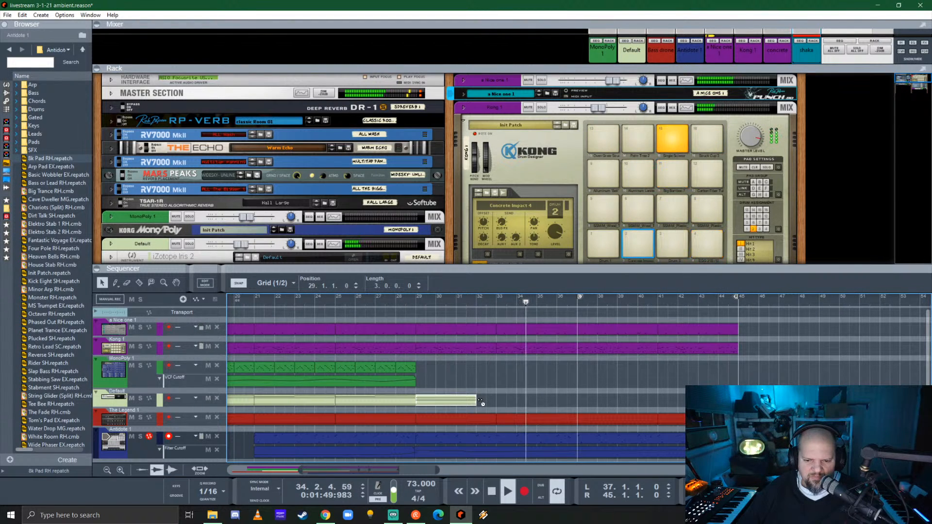
left_click_drag(480, 401, 436, 401)
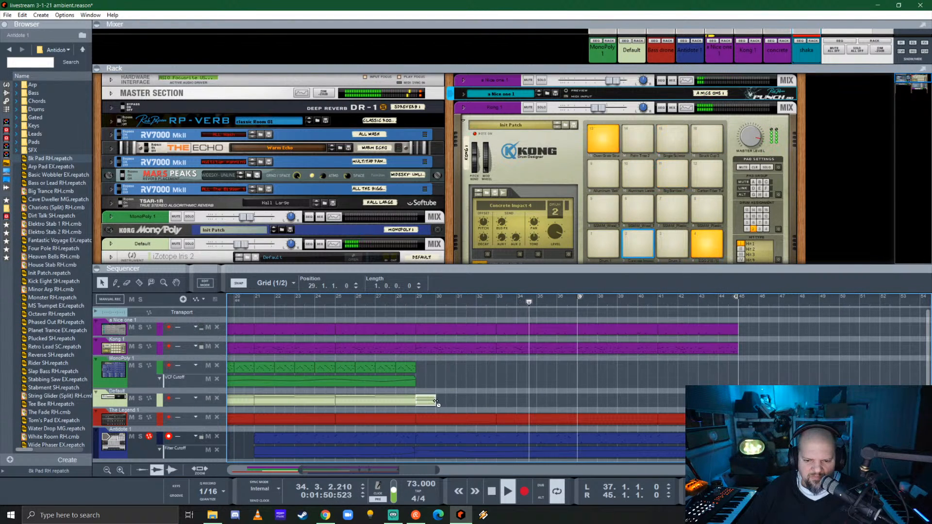
- Shorten the Default track's last clip to two beats, checking the ending by playing from bar 29
left_click(416, 301)
key("space")
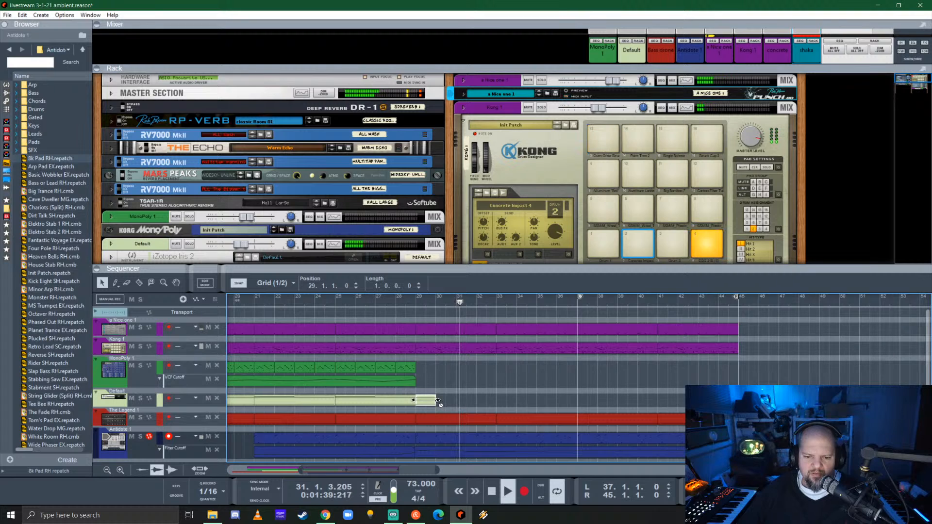
left_click_drag(438, 401, 428, 401)
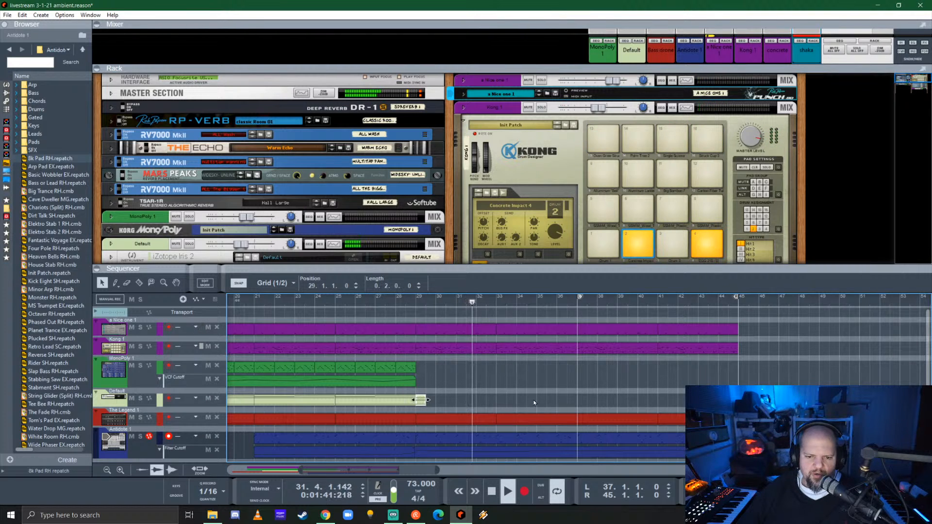
left_click(500, 377)
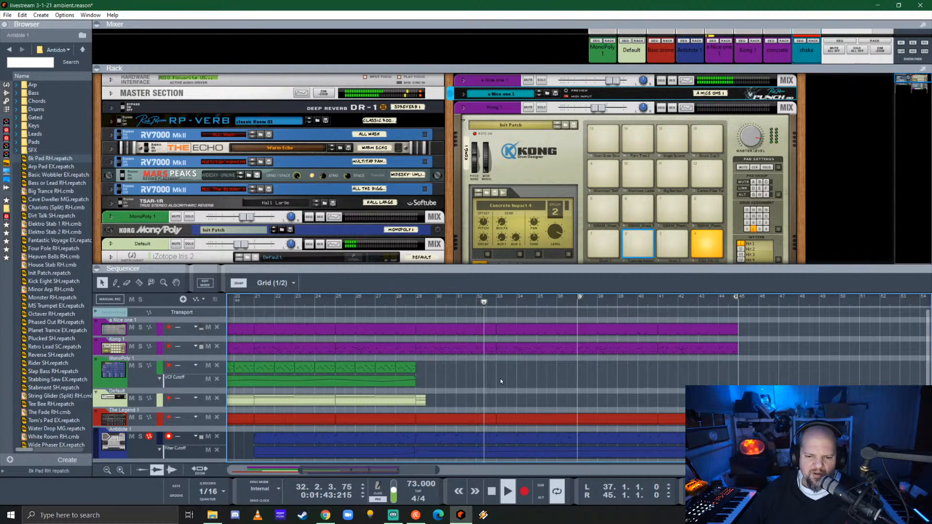
key("space")
left_click(417, 301)
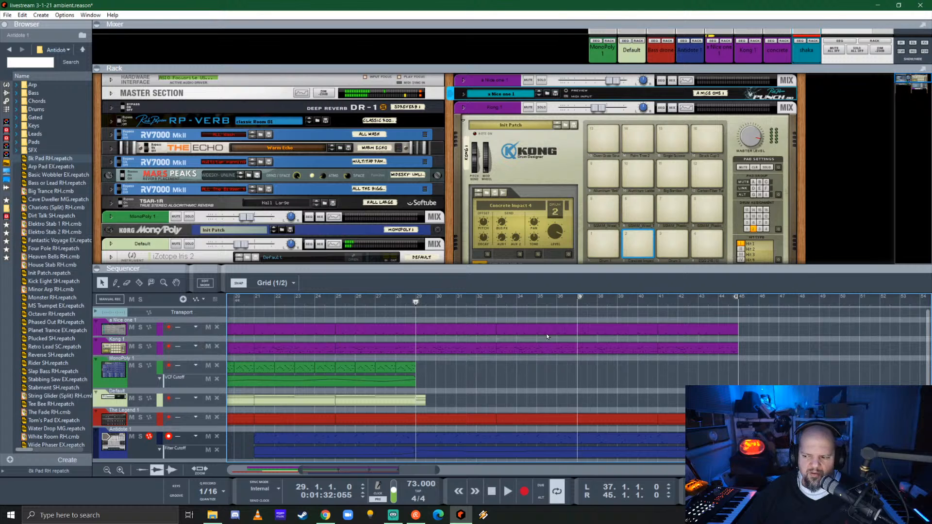
key("space")
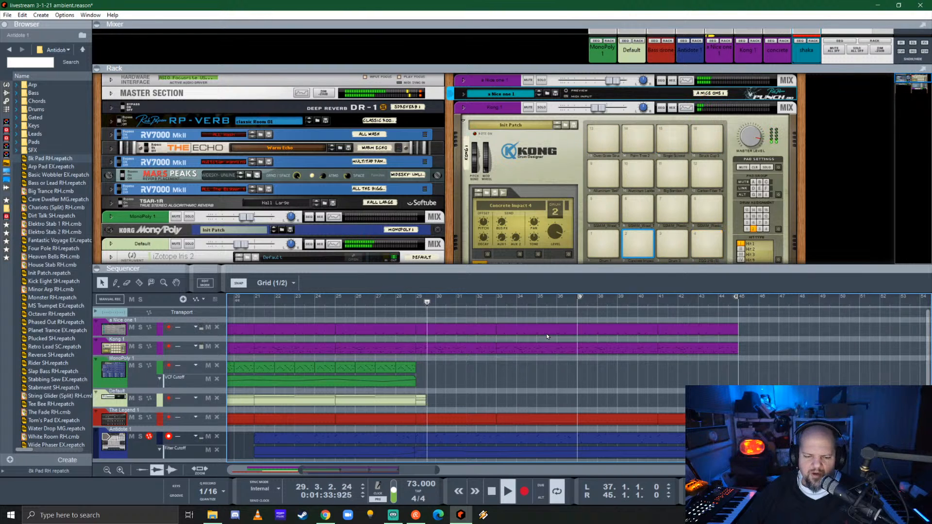
- Enlarge the rack area above the sequencer and set the loop range from bar 33 to bar 37
scroll(504, 388, "down", 1)
scroll(503, 382, "down", 1)
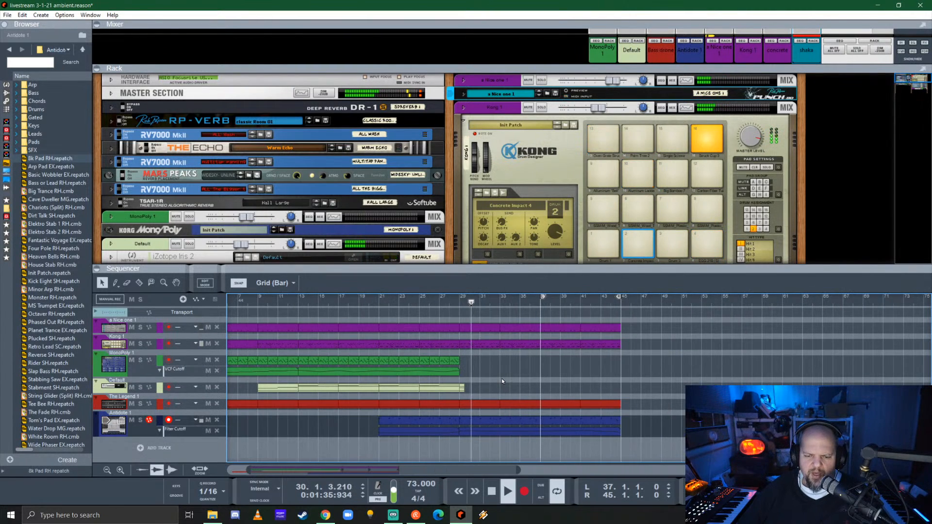
scroll(510, 383, "up", 1)
left_click_drag(557, 268, 558, 245)
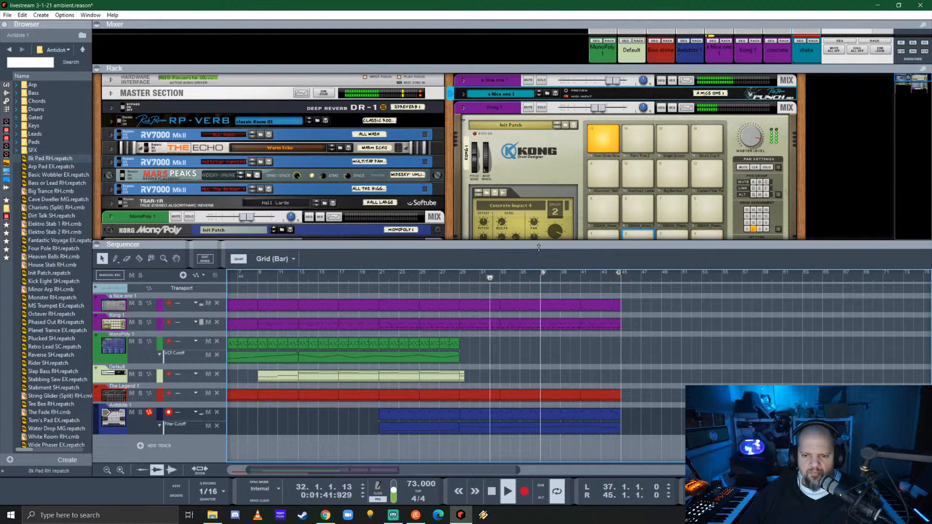
left_click_drag(538, 247, 529, 308)
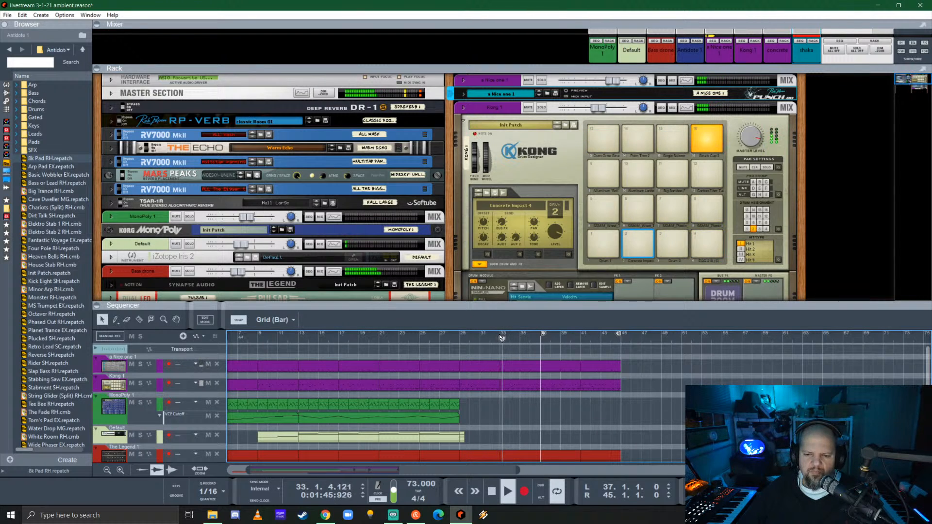
left_click(502, 335, "ctrl")
left_click(542, 335, "alt")
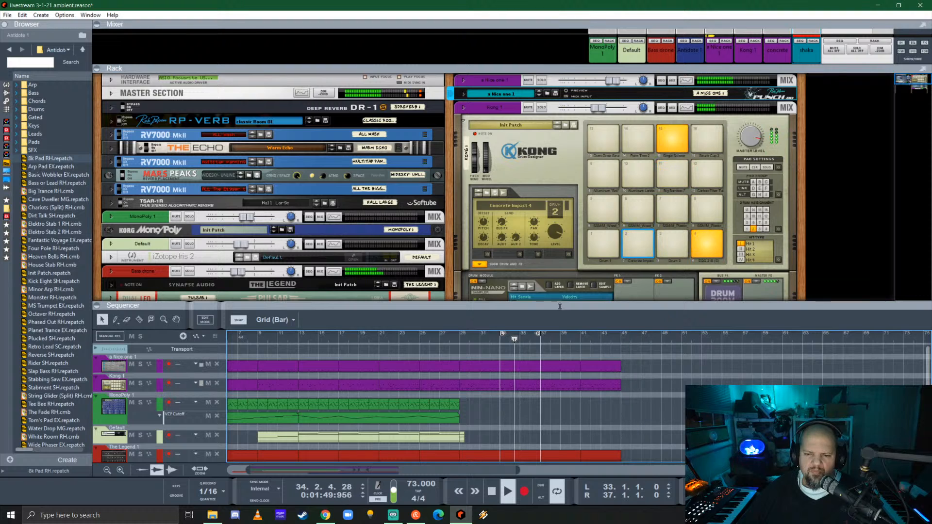
- Audition Kong's drum 6 and drum 5 wood tap pads during playback
left_click_drag(560, 307, 560, 308)
left_click(626, 212)
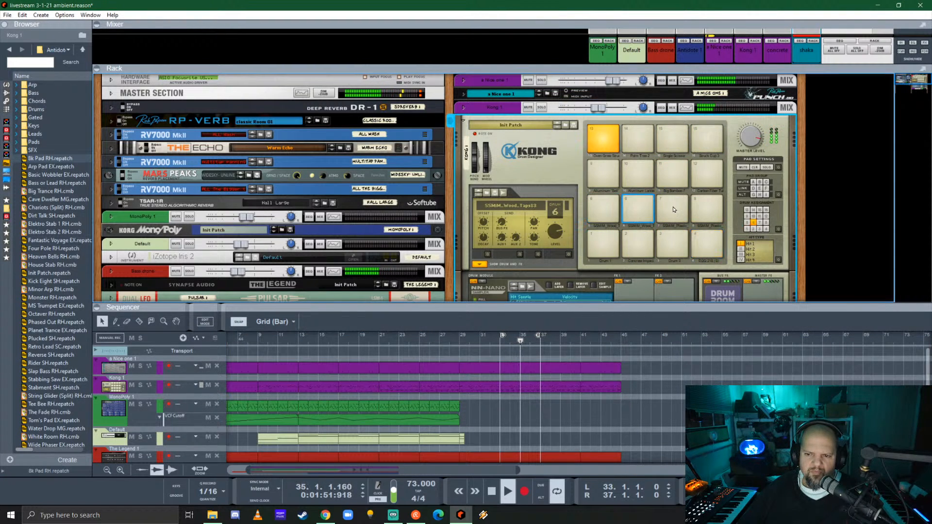
left_click(605, 207)
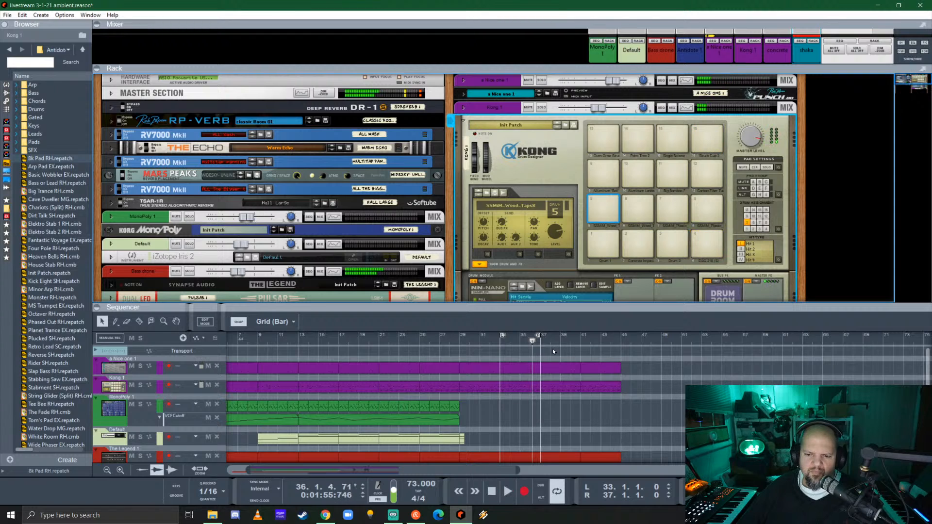
- Record a four-bar Kong clip from bar 33 to bar 37, using the drum 5 wood tap
left_click(500, 340)
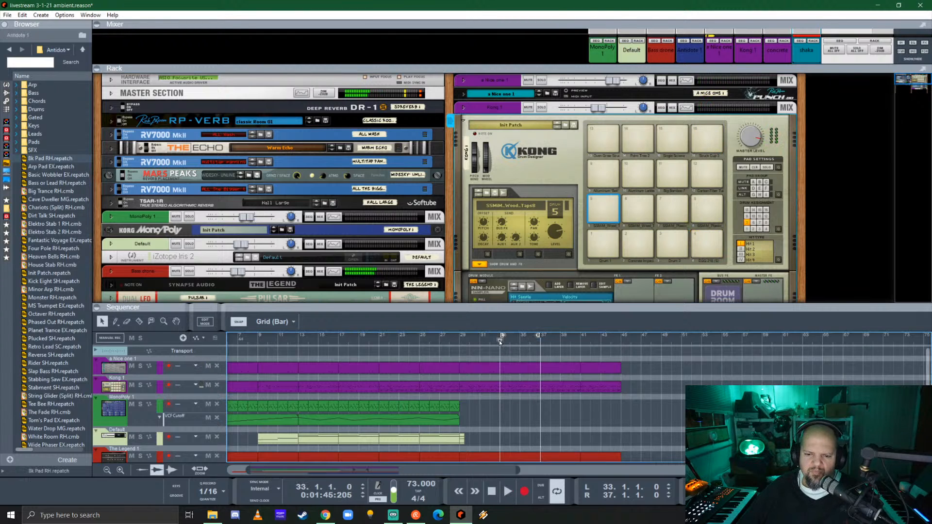
left_click(605, 215)
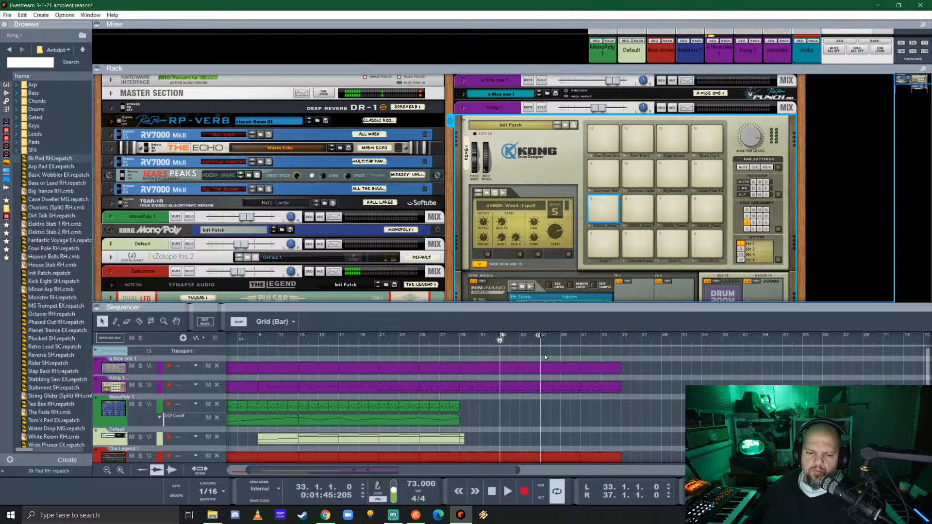
left_click(125, 386)
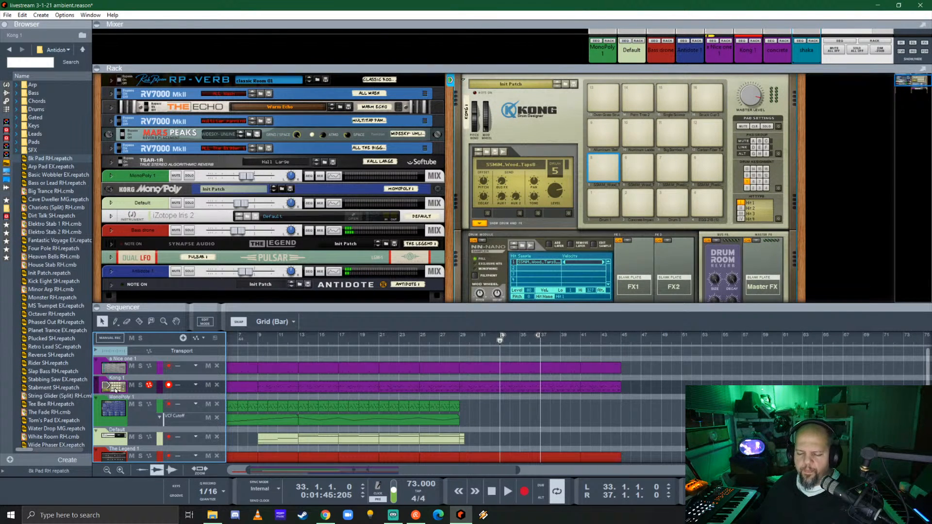
key("ctrl+Return")
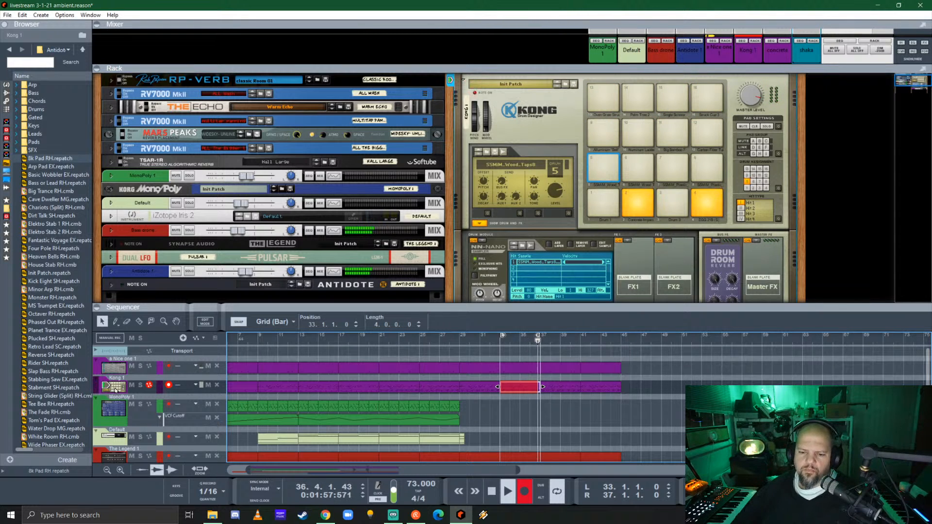
left_click(524, 492)
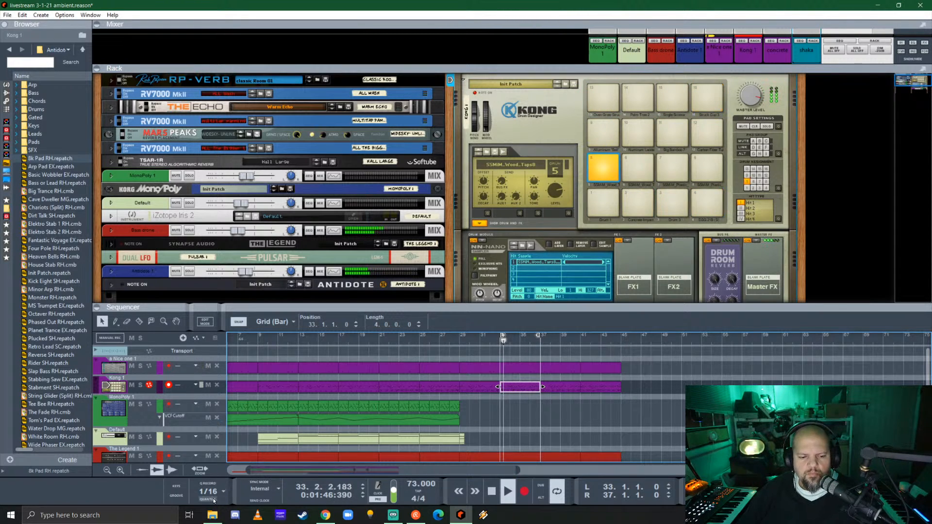
- Solo the Kong channel and its drum 5 pad, adjust drum 5's pitch offset and set its decay offset to -38
scroll(546, 116, "up", 3)
left_click(542, 108)
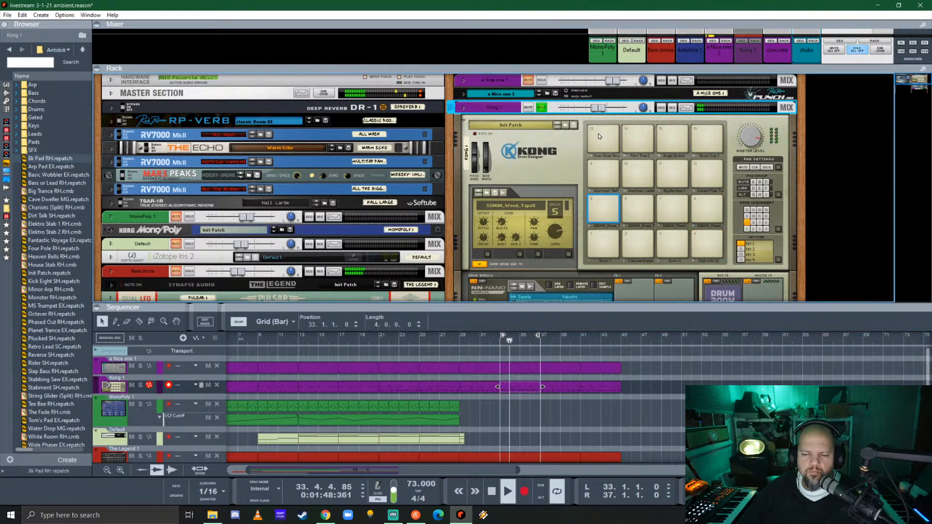
left_click(607, 212)
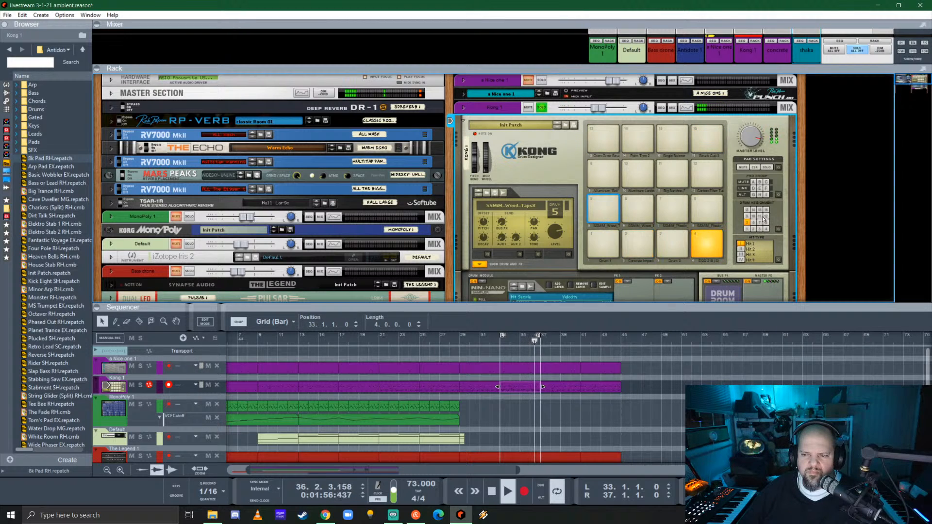
left_click(768, 167)
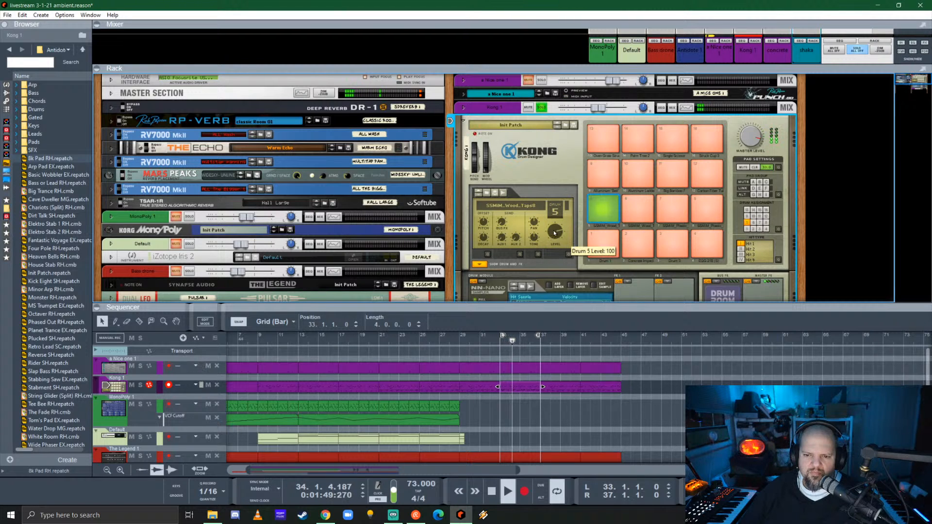
scroll(557, 266, "down", 3)
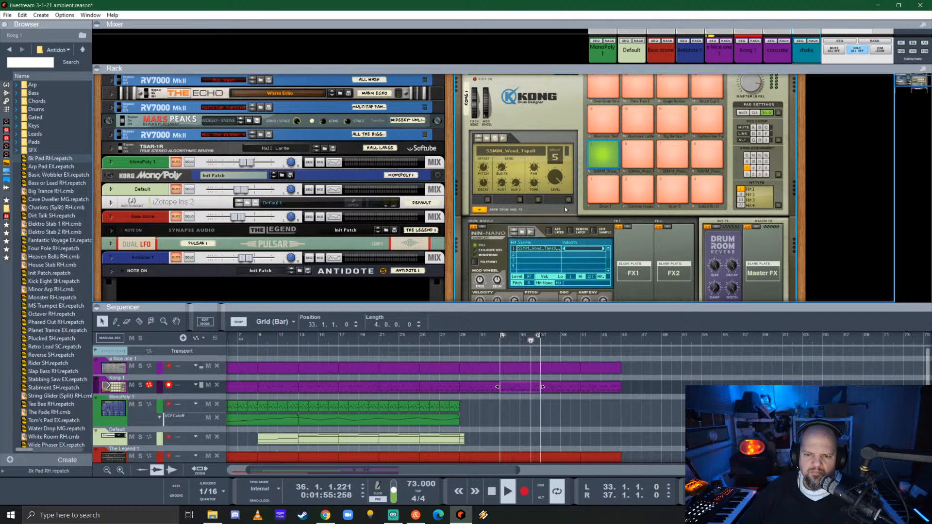
left_click_drag(484, 168, 504, 138)
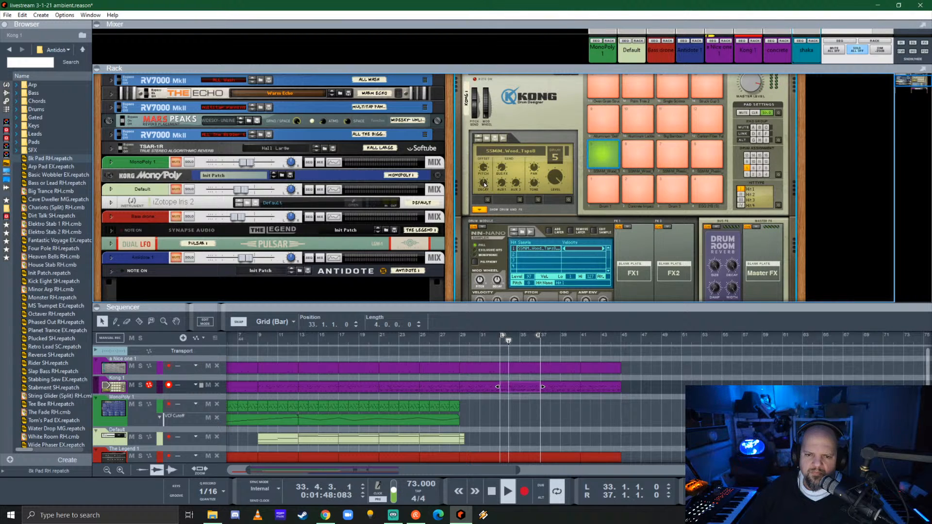
mouse_move(485, 183)
left_mouse_down()
mouse_move(503, 169)
mouse_move(487, 193)
mouse_move(483, 185)
left_mouse_up()
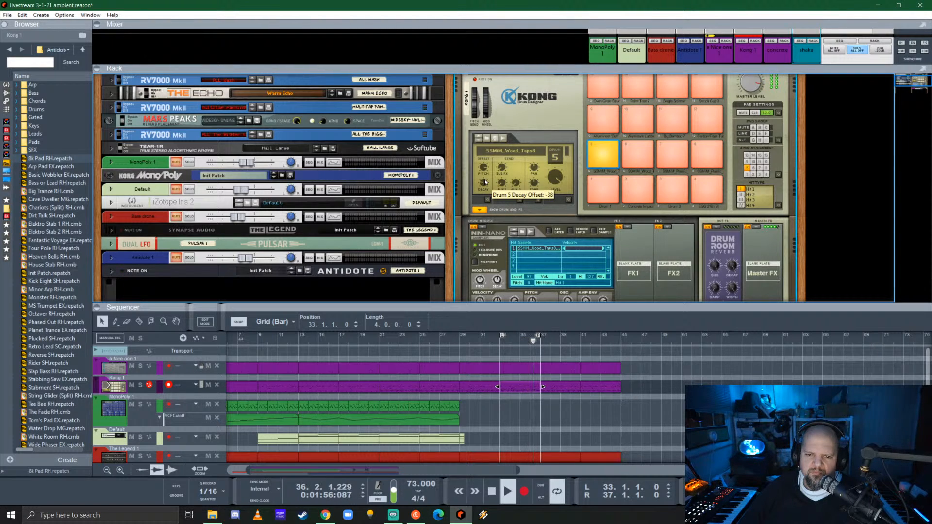
- Take the Kong channel and its drum 5 pad out of solo
scroll(564, 185, "up", 2)
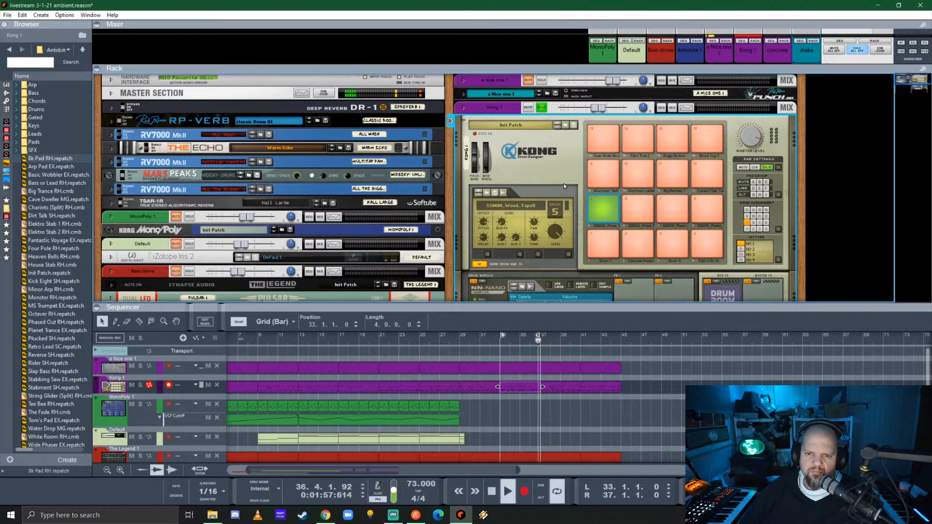
left_click(542, 108)
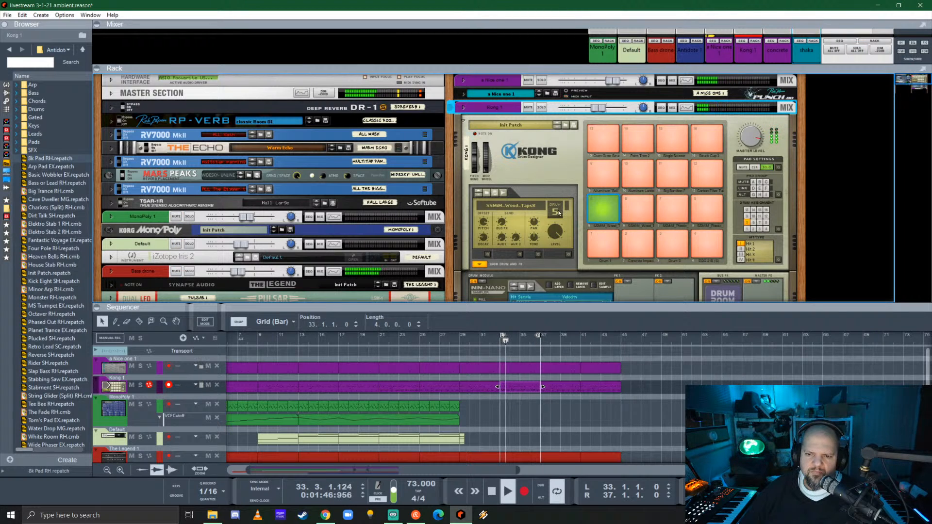
left_click(768, 168)
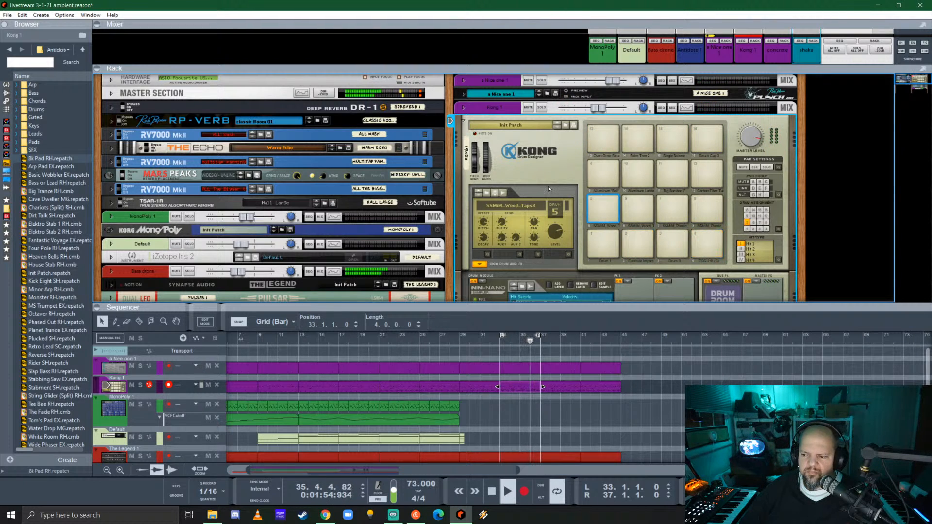
- Set the loop range from bar 37 to bar 45
scroll(550, 185, "down", 8)
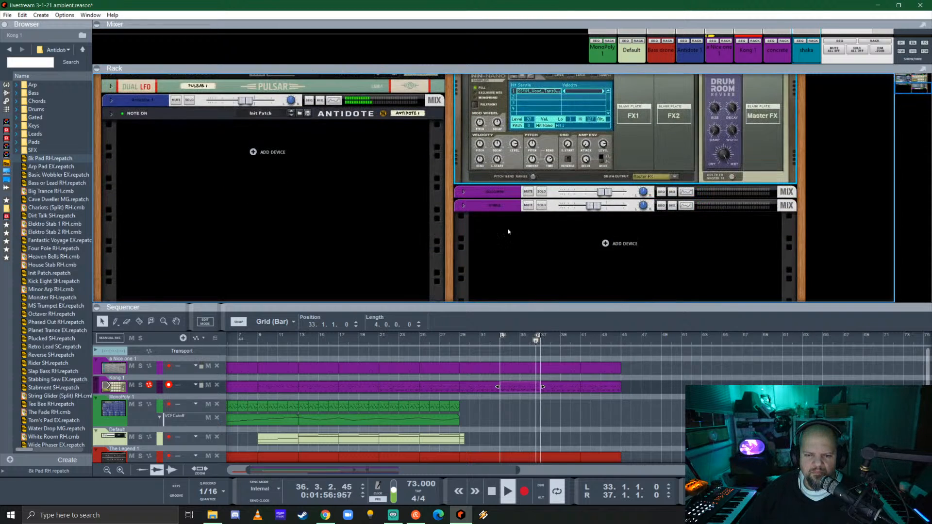
scroll(508, 228, "up", 5)
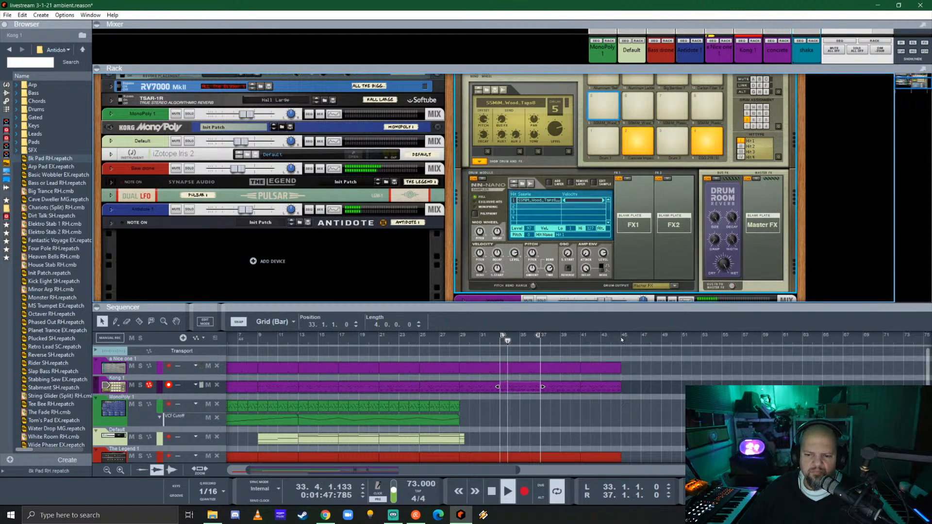
left_click_drag(538, 336, 619, 336)
left_click(539, 341, "ctrl")
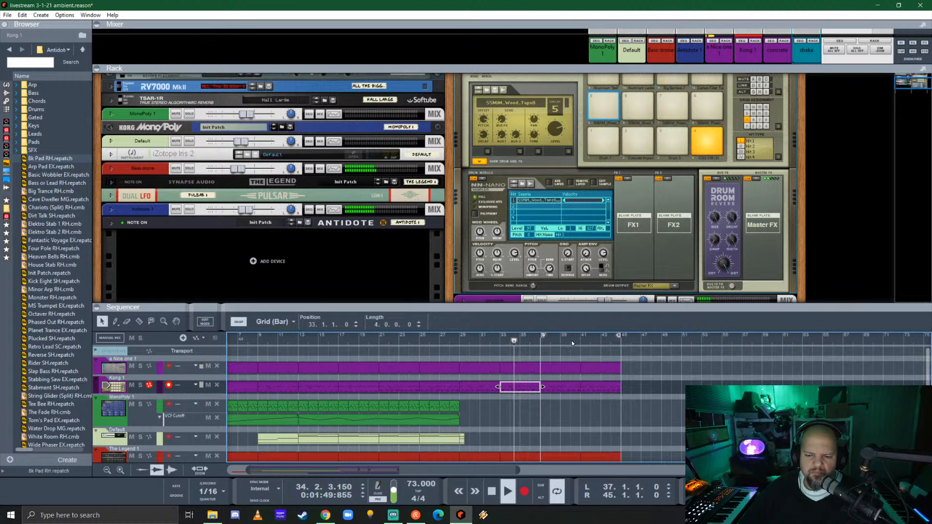
- Replace the Kong track's four-bar clip at bar 41, and stop playback with the playhead back at bar 37
left_click_drag(636, 385, 595, 389)
key("Delete")
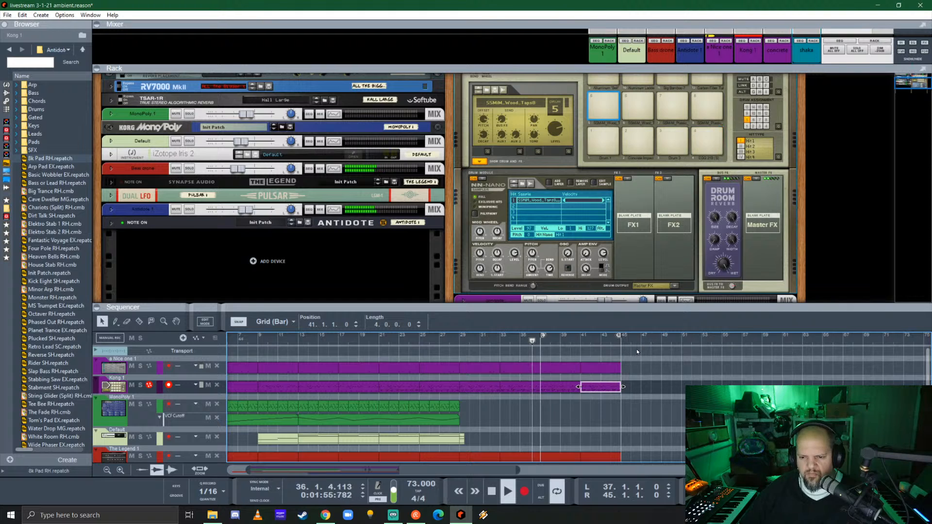
left_click(637, 349)
key("space")
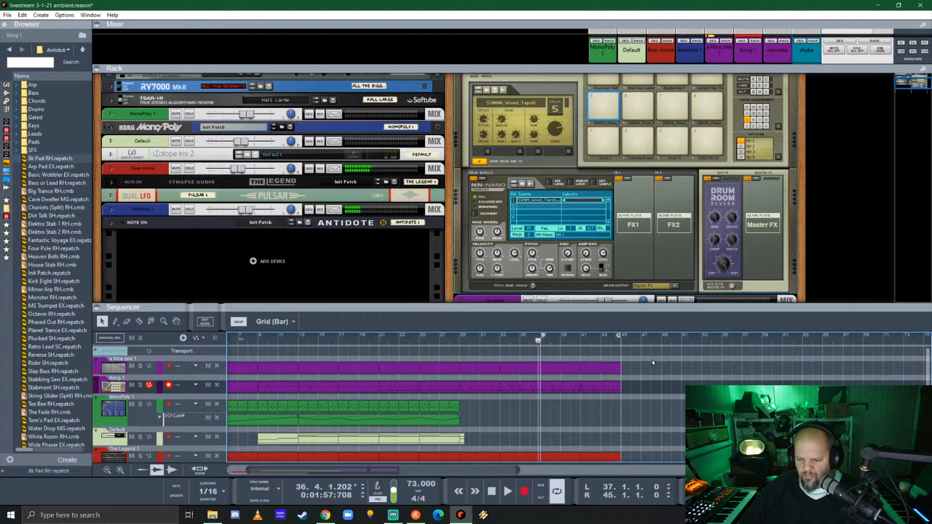
key("KP_1")
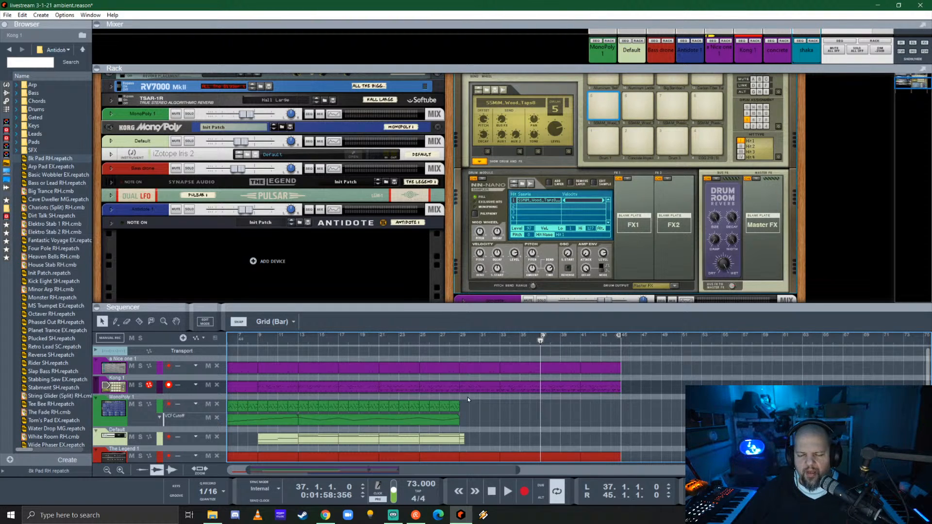
- Play the arrangement from bar 25 until just past bar 37, then stop playback
scroll(458, 417, "down", 1)
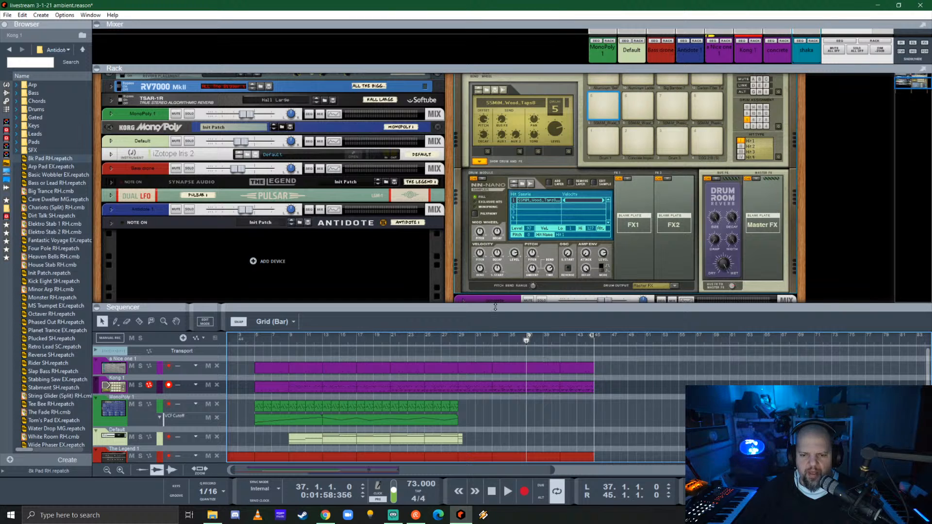
left_click_drag(495, 307, 468, 311)
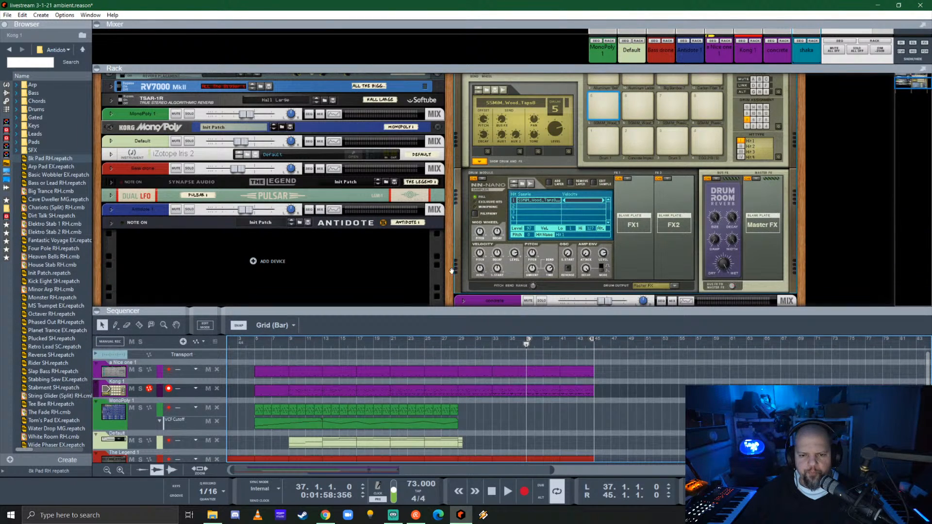
left_click_drag(449, 270, 447, 232)
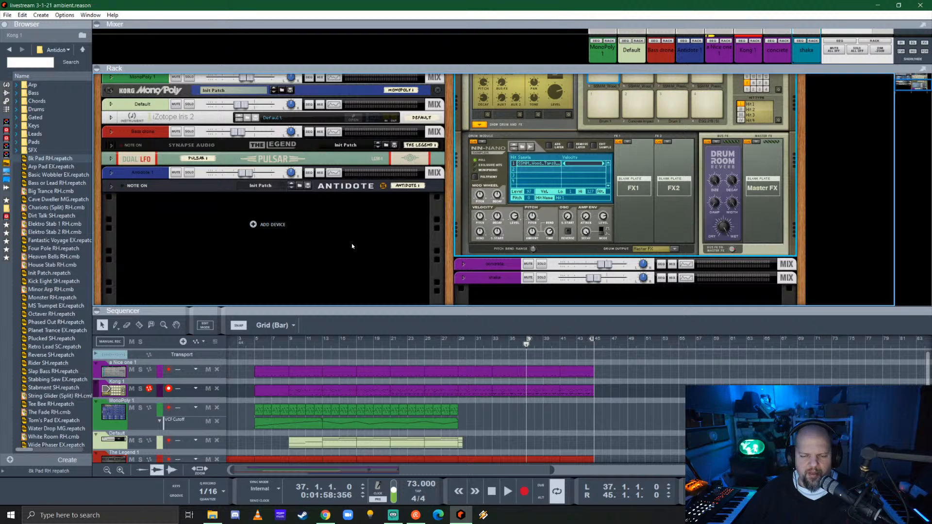
left_click_drag(447, 246, 455, 211)
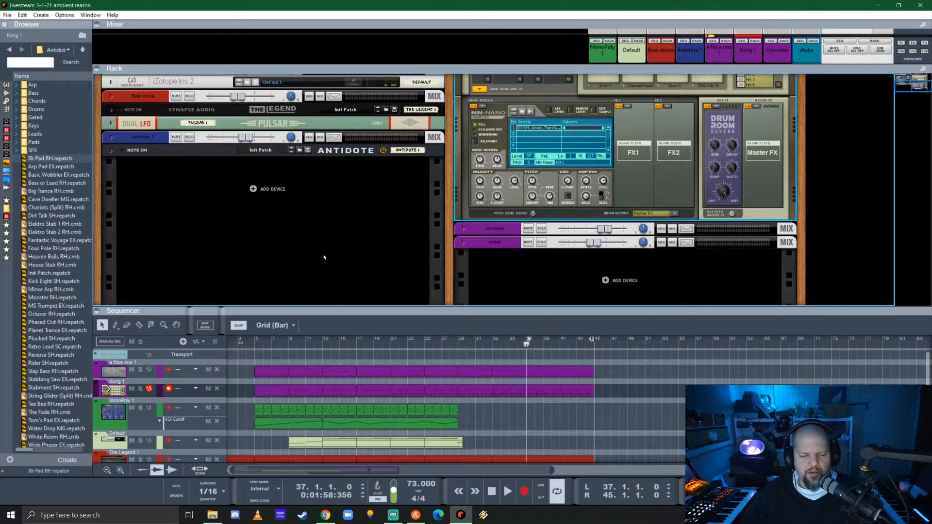
left_click(524, 345)
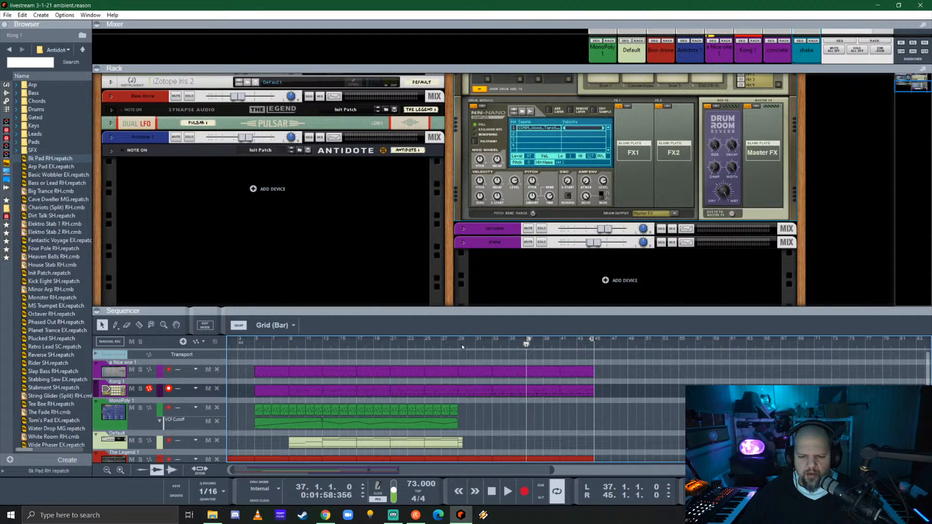
left_click_drag(458, 345, 427, 346)
key("space")
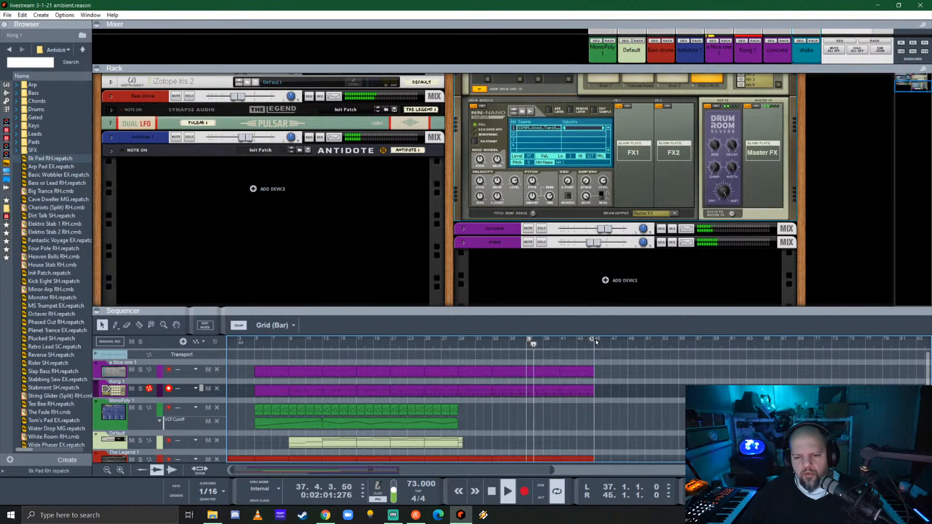
key("space")
- Play the arrangement from bar 33 to review the latest section, and return the playhead to bar 37
left_click_drag(557, 312, 556, 239)
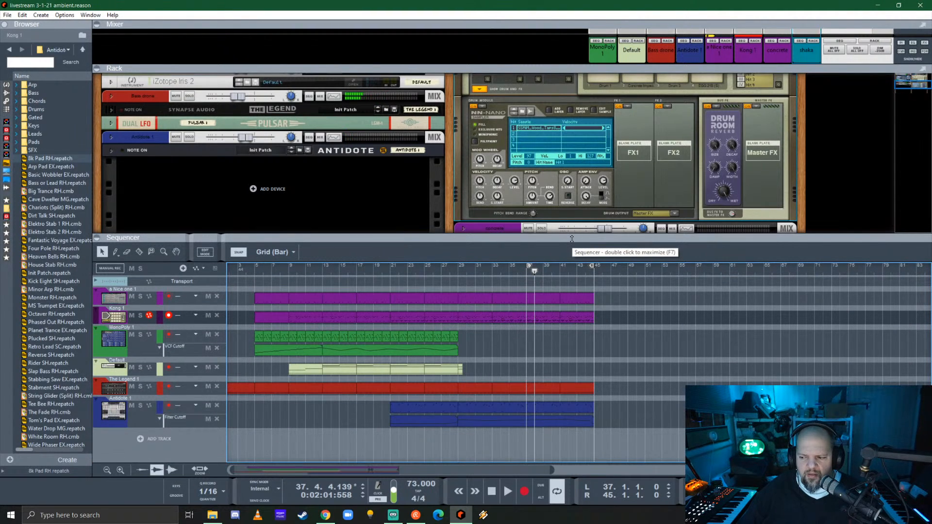
left_click_drag(572, 239, 564, 153)
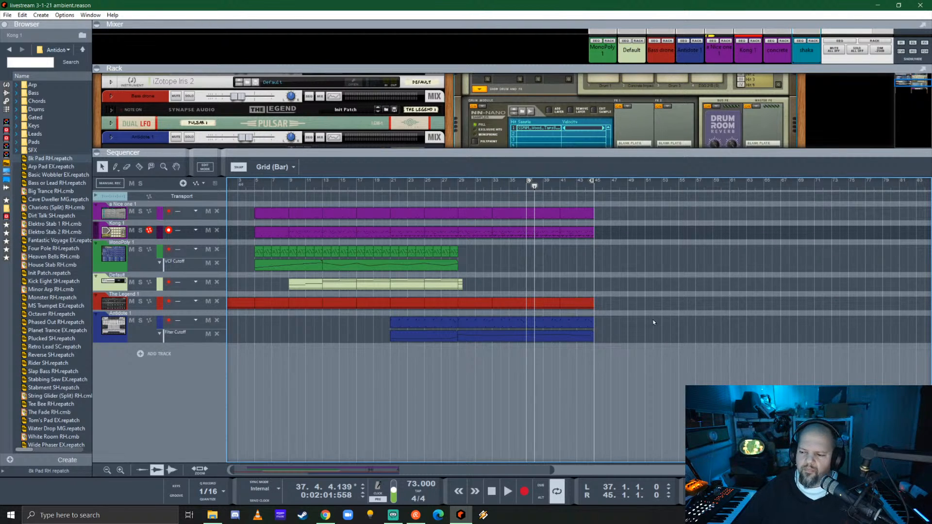
mouse_move(604, 153)
left_mouse_down()
mouse_move(573, 315)
mouse_move(568, 219)
mouse_move(564, 326)
mouse_move(557, 346)
mouse_move(511, 363)
mouse_move(526, 363)
left_mouse_up()
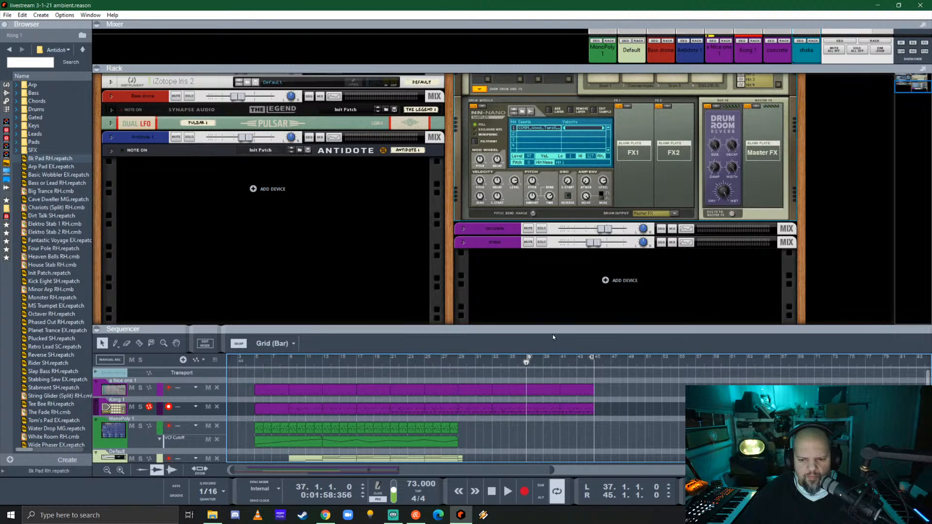
left_click_drag(555, 329, 560, 163)
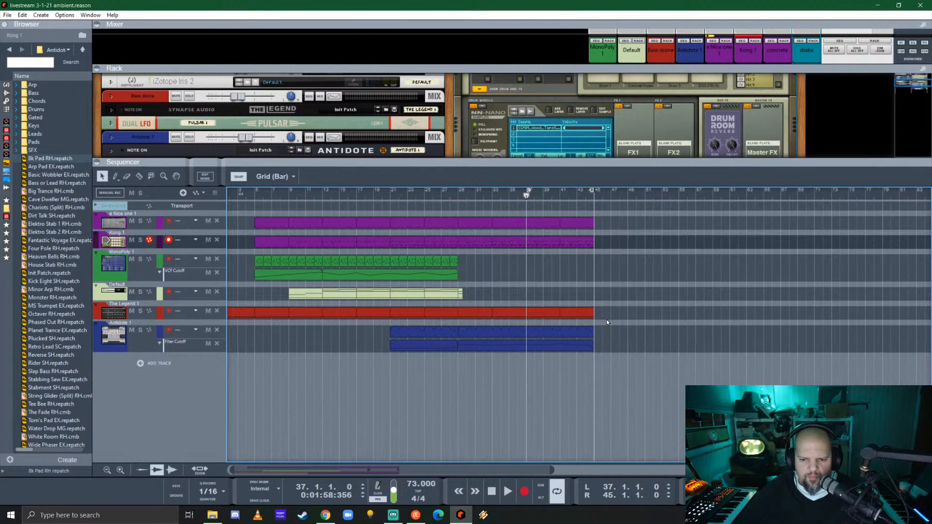
left_click(494, 194)
key("space")
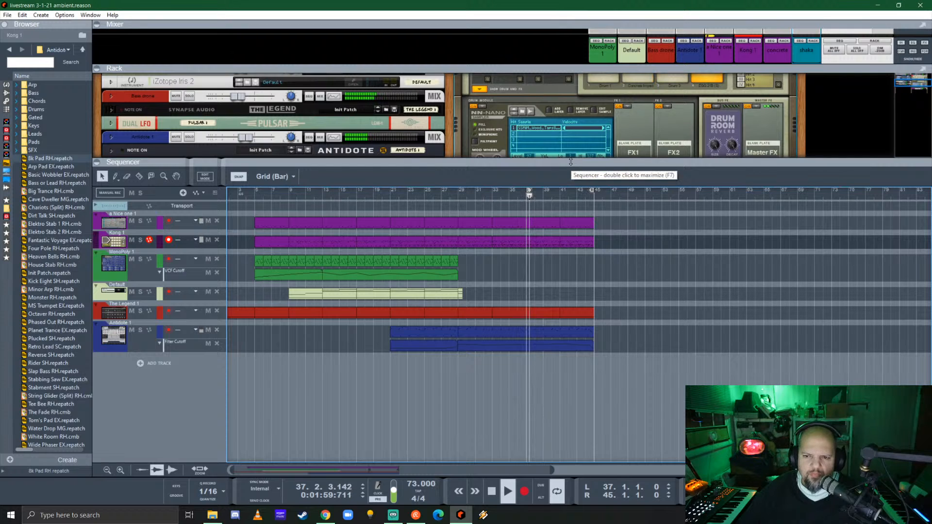
left_click_drag(568, 167, 569, 222)
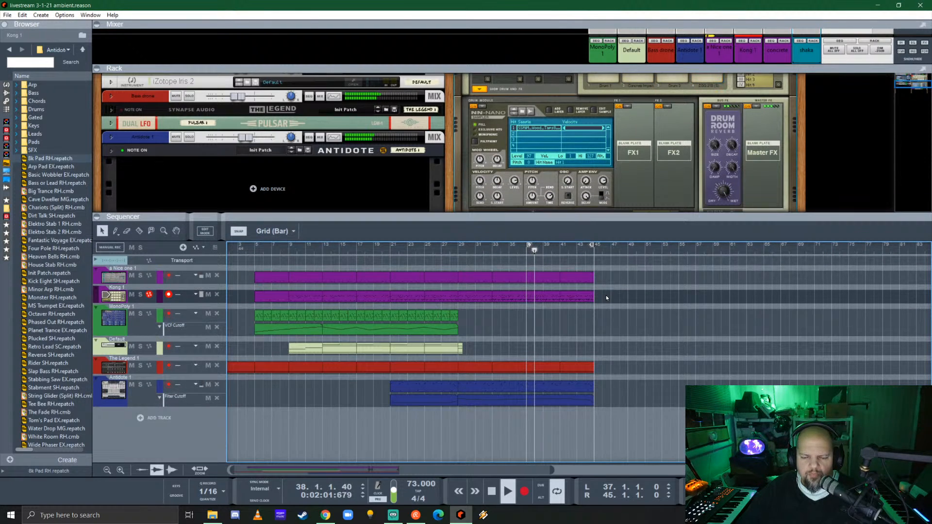
left_click_drag(454, 217, 451, 308)
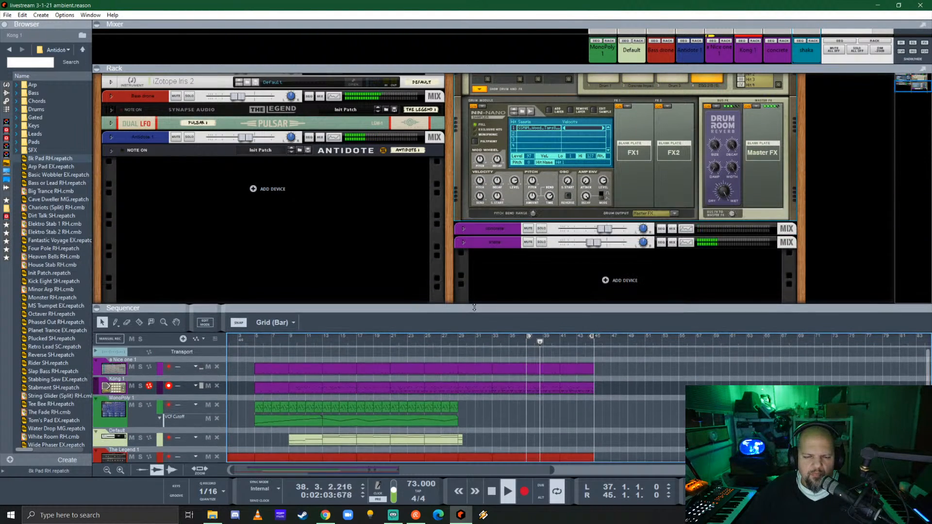
key("space")
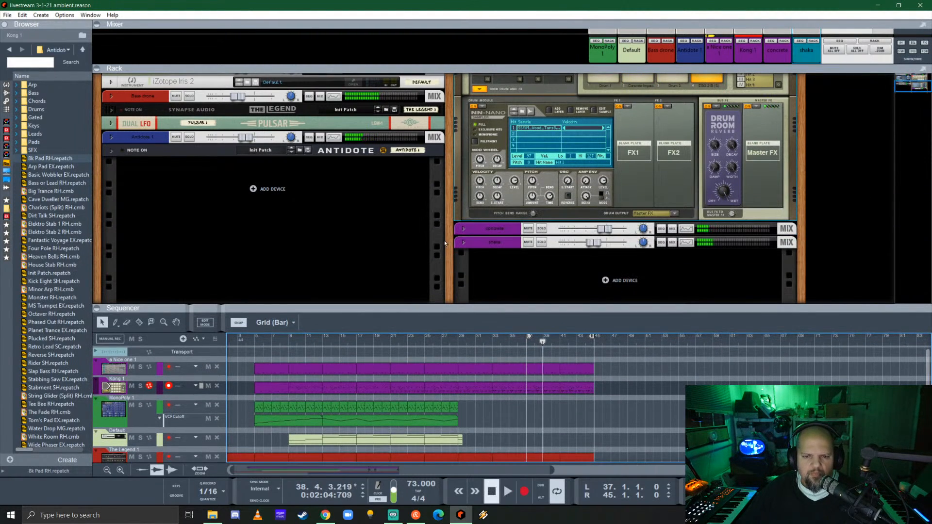
left_click(527, 343)
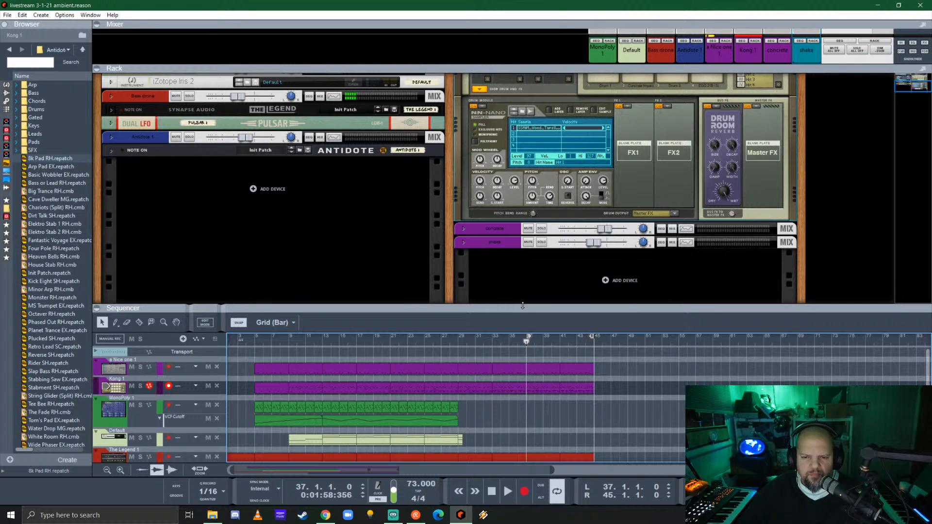
- Duplicate the last clips of the a Nice one, Kong and The Legend tracks so each part extends from bar 45 to bar 53
left_click_drag(519, 309, 518, 226)
left_click_drag(631, 333, 602, 290)
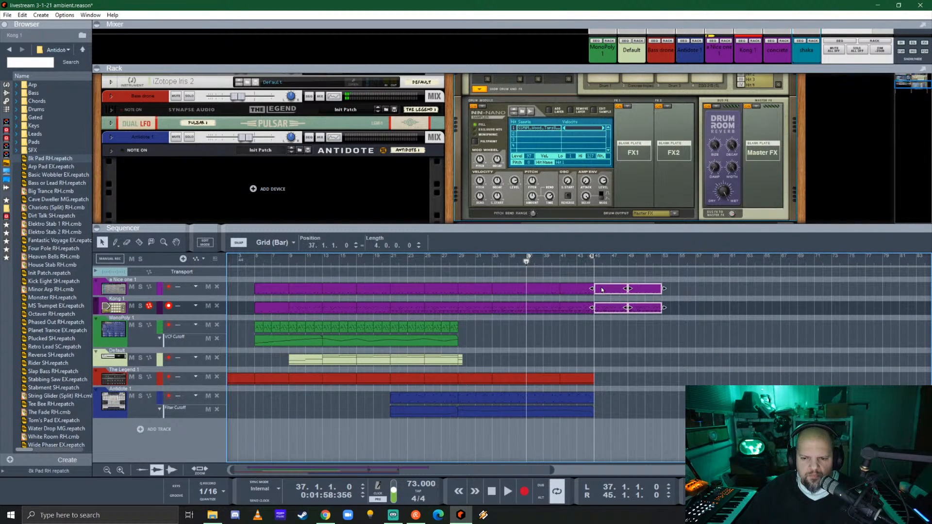
left_click_drag(573, 380, 607, 380)
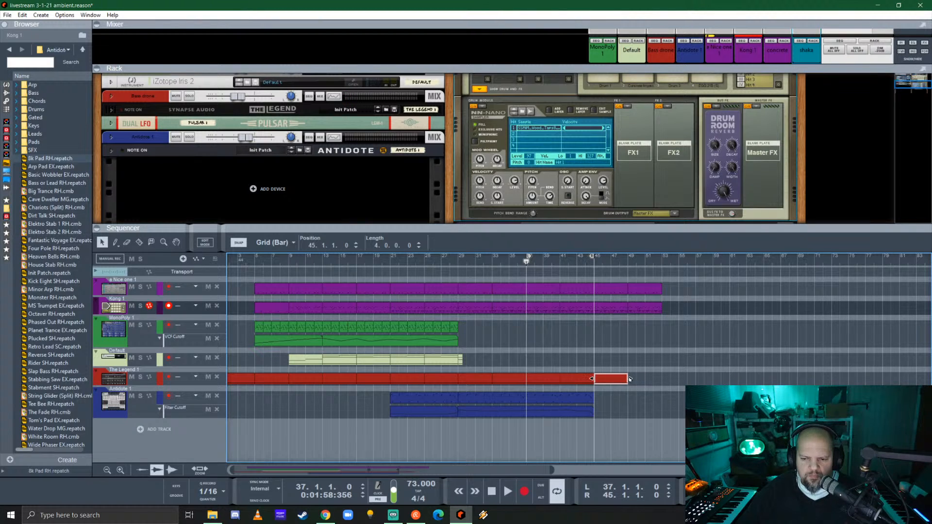
left_click(642, 378)
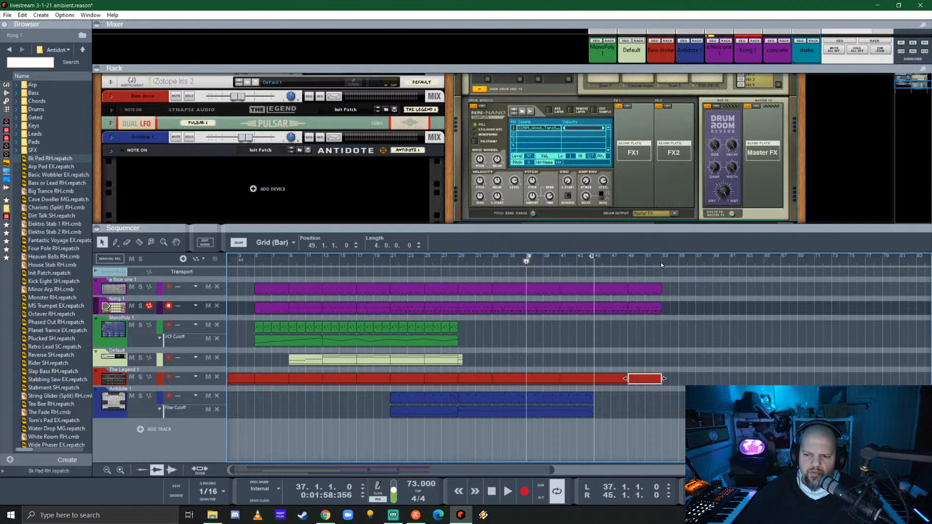
- Duplicate the Antidote track's note clips up to bar 53 and extend its Filter Cutoff automation clip to the same bar
left_click_drag(563, 402, 631, 408)
left_click(581, 412)
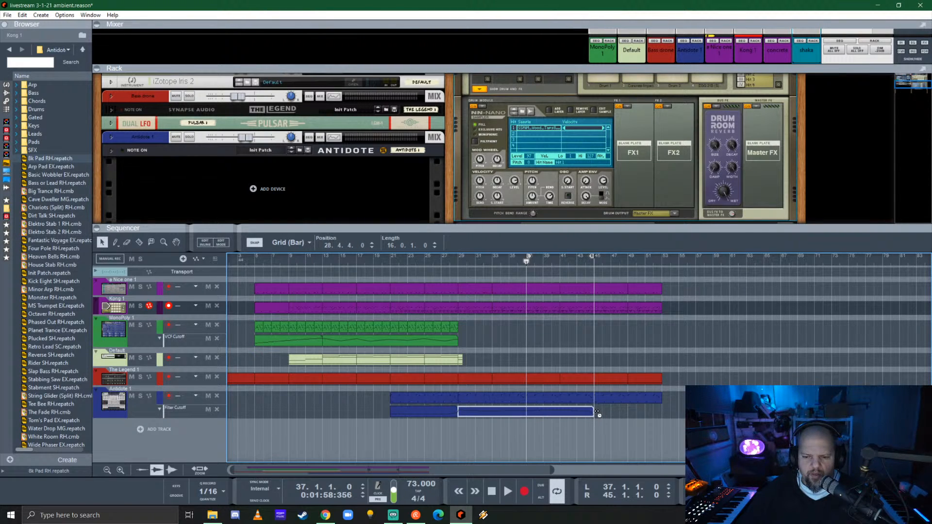
left_click_drag(597, 412, 662, 412)
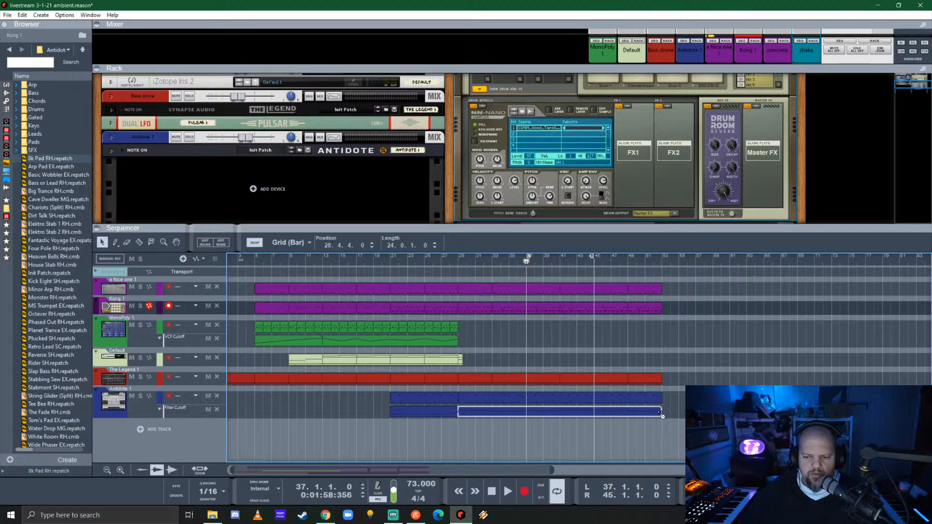
left_click(698, 359)
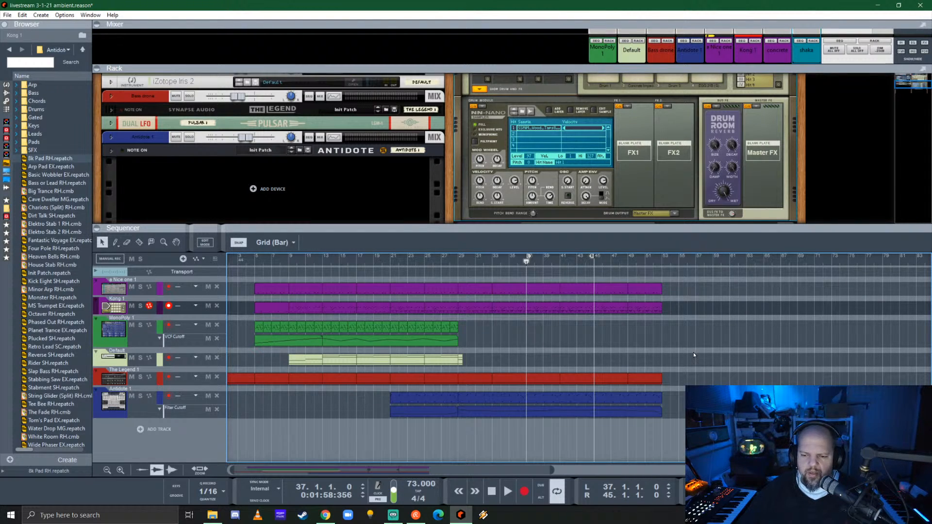
- Set the loop range from bar 41 to bar 53, and play the arrangement from bar 29
left_click(663, 262, "alt")
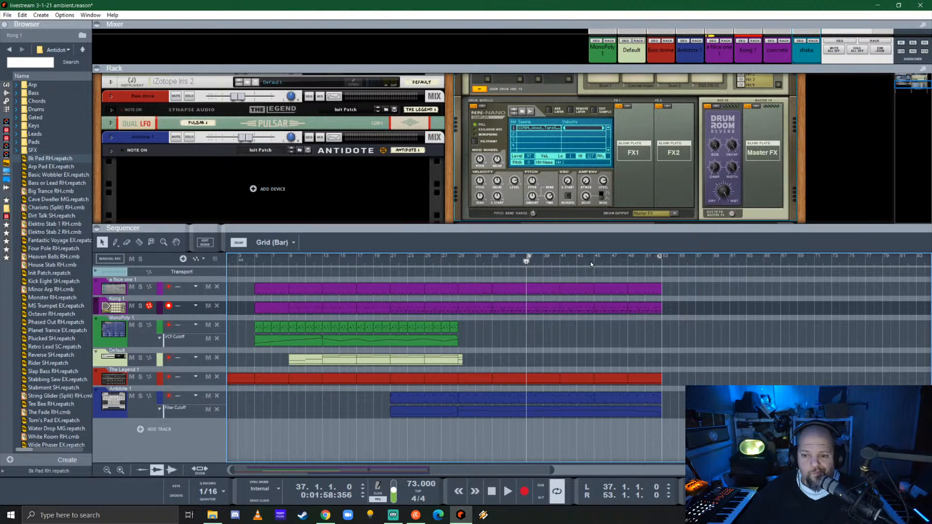
left_click(560, 259, "ctrl")
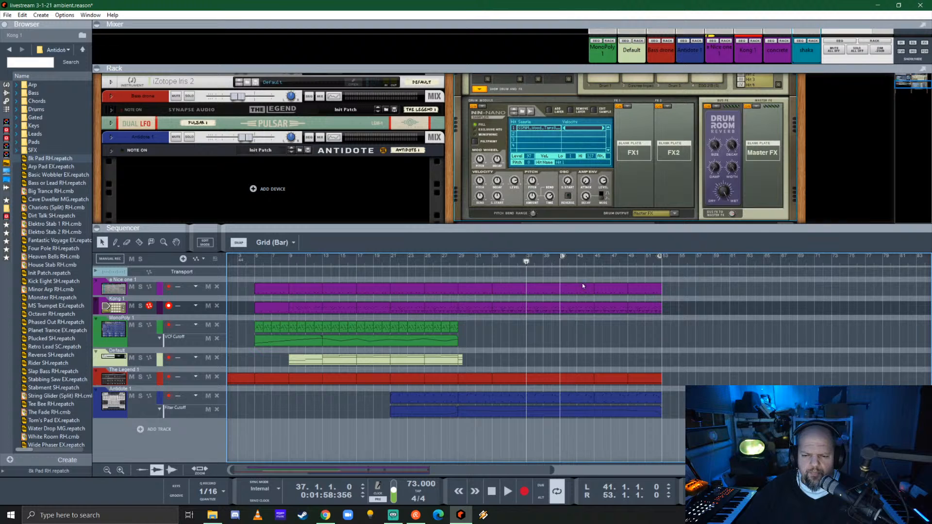
left_click(458, 261)
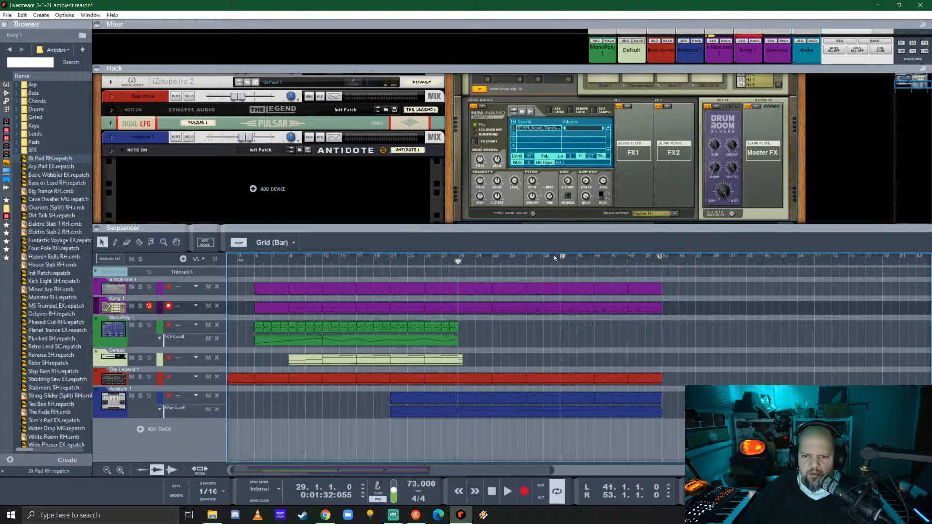
left_click_drag(540, 261, 524, 262)
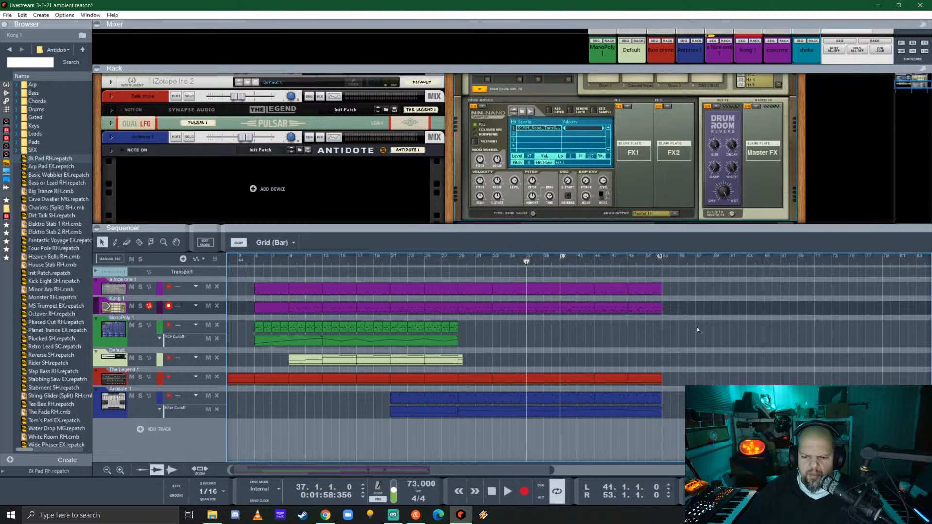
left_click(456, 259)
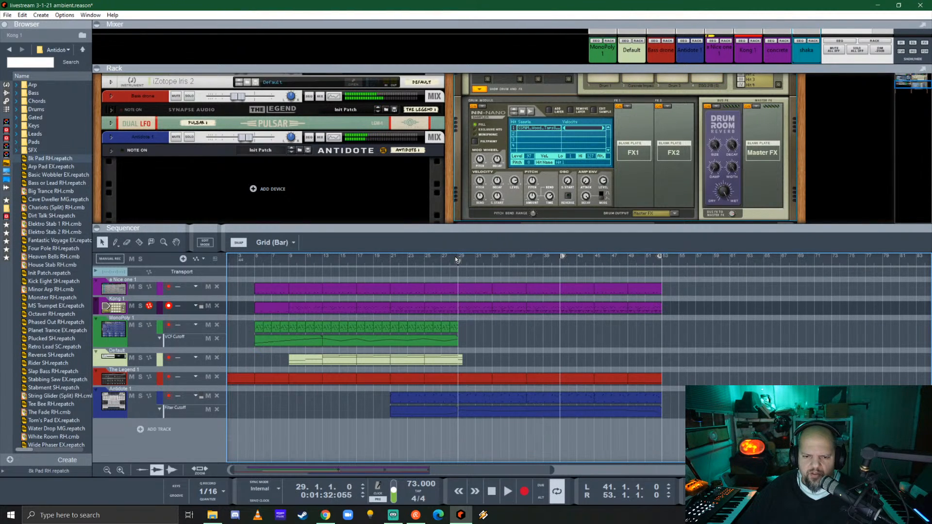
key("space")
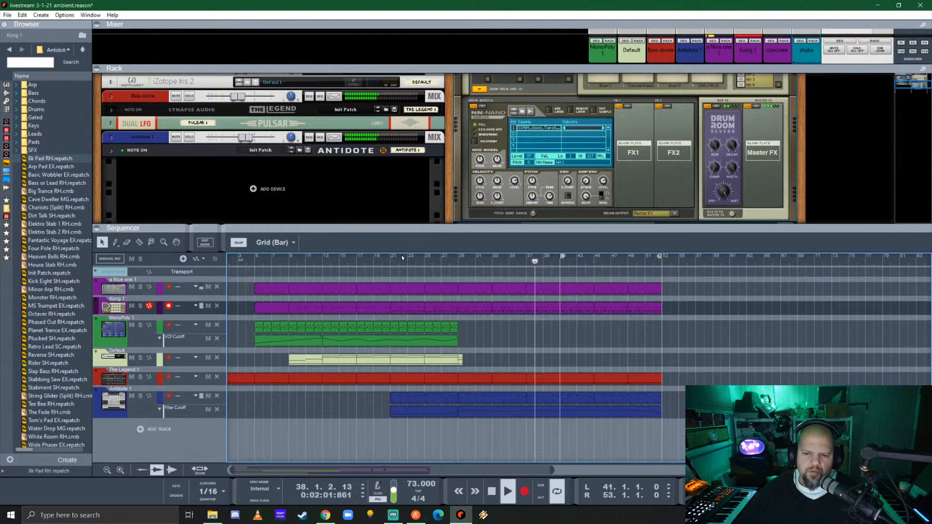
key("space")
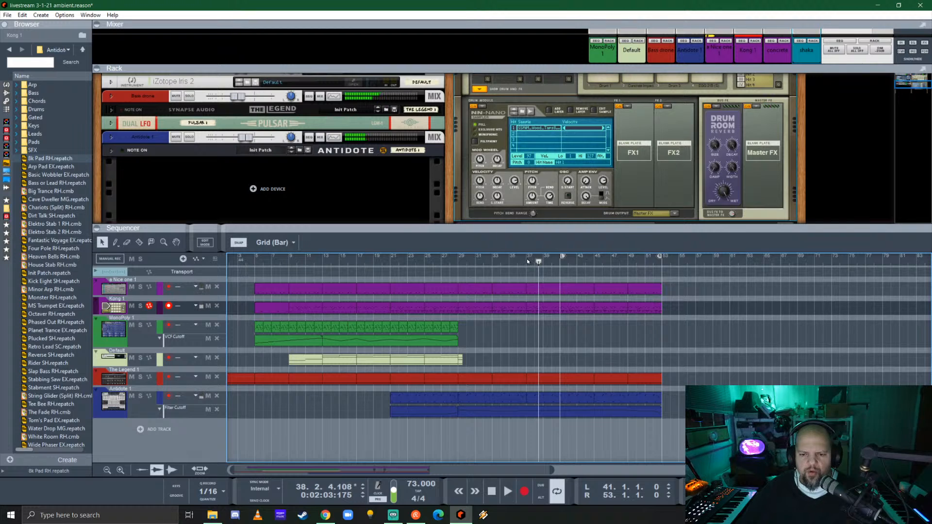
- Set the loop range from bar 37 to bar 45 and move the playhead to bar 37
left_click(528, 261, "ctrl")
left_click(594, 261, "alt")
left_click_drag(539, 262, 527, 263)
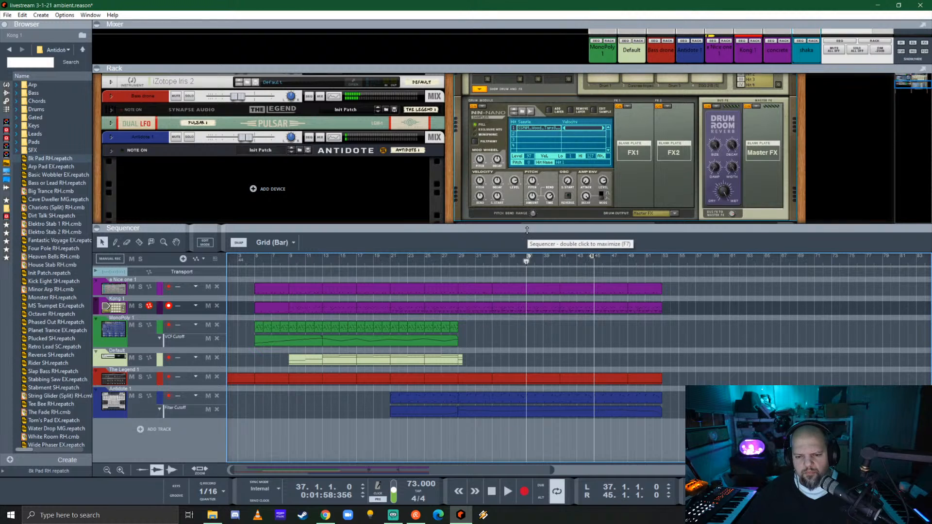
- Add a MIDI Out Device from the built-in instruments to the rack below the Antidote synth
left_click_drag(527, 229, 517, 317)
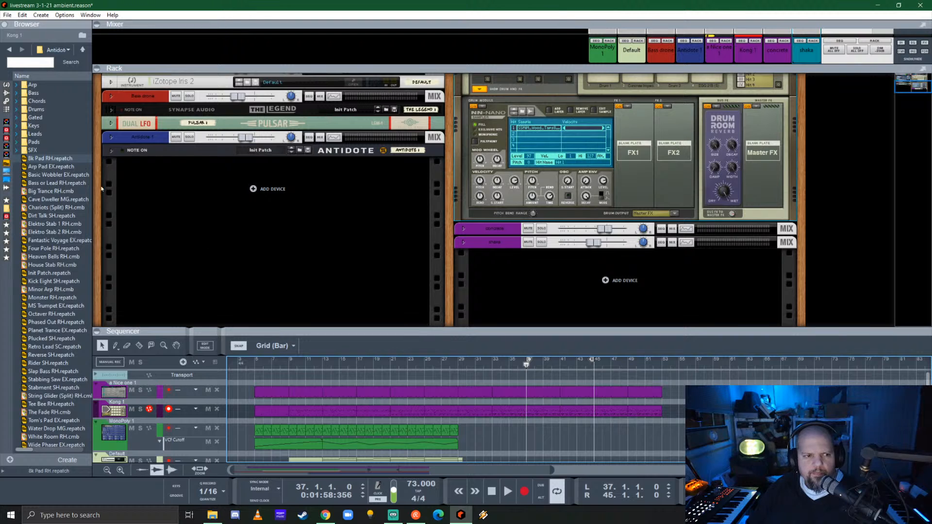
left_click(7, 85)
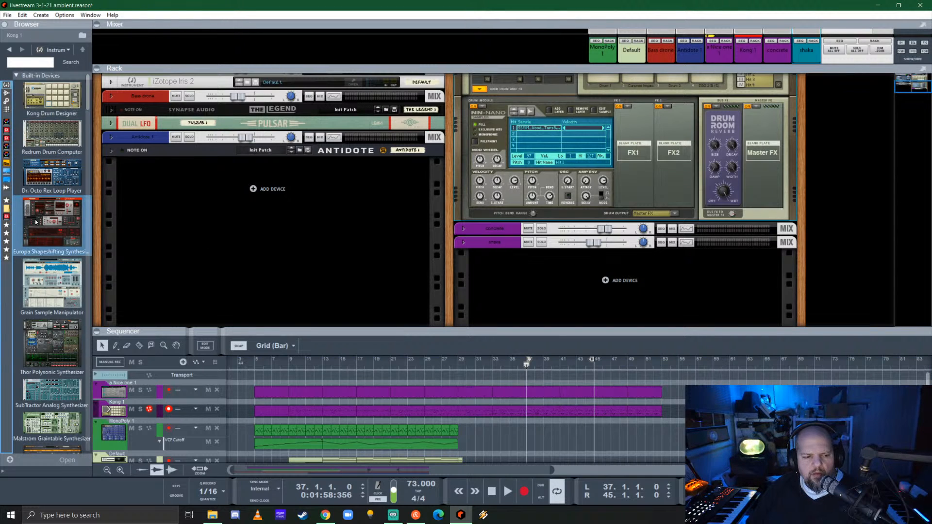
scroll(36, 216, "down", 3)
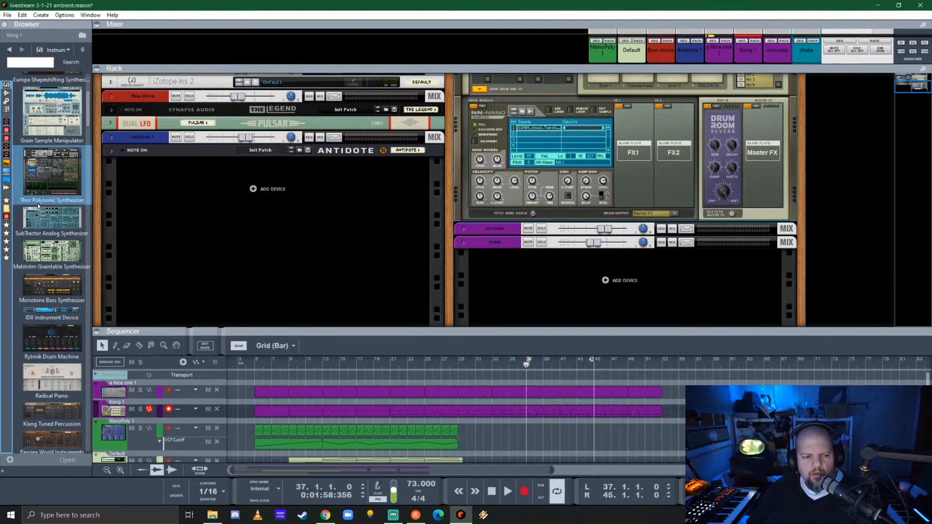
scroll(38, 207, "down", 2)
scroll(38, 206, "down", 3)
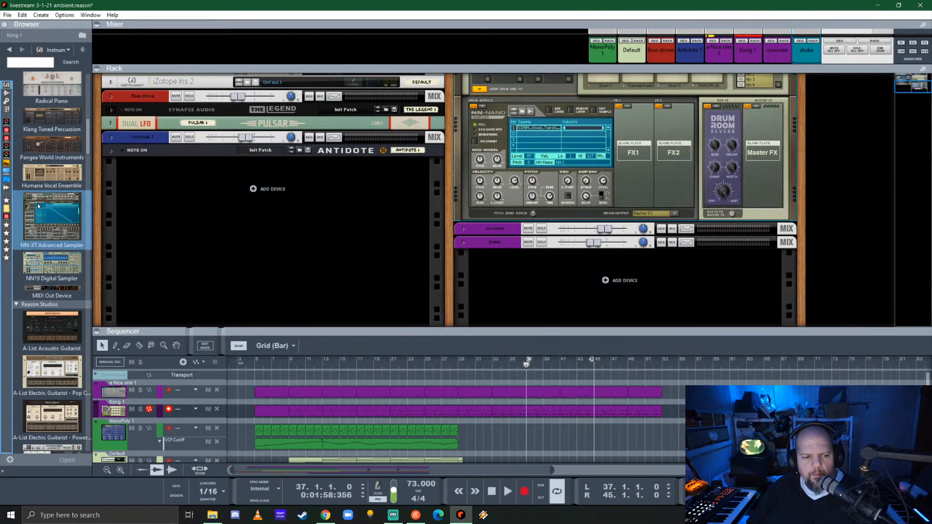
left_click_drag(47, 296, 360, 252)
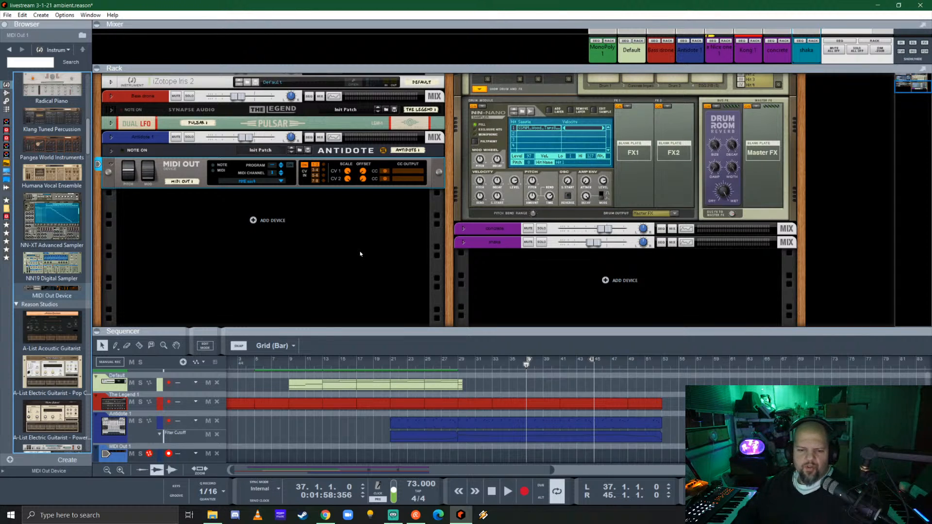
- Copy the eight-bar Antidote clip at bar 37 onto the MIDI Out 1 track and solo that track during playback
left_click_drag(513, 331, 547, 162)
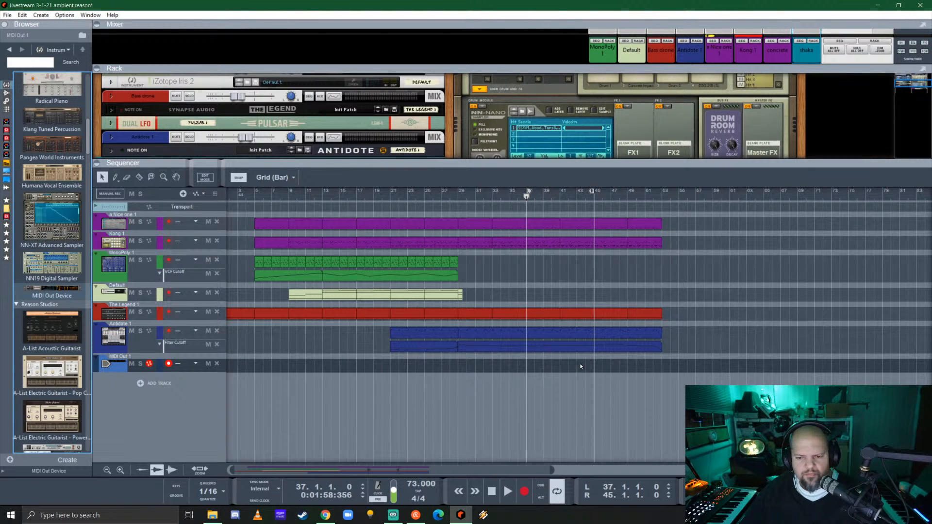
left_click(559, 334)
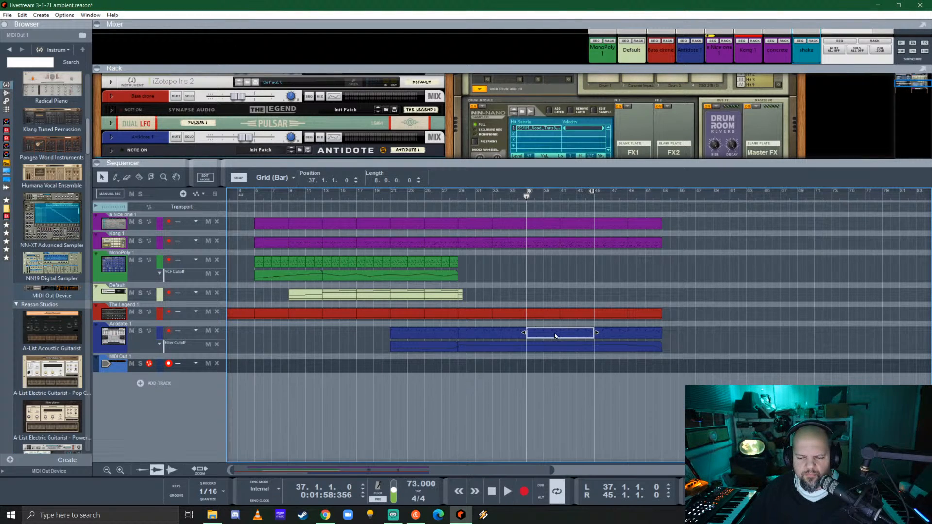
left_click_drag(555, 333, 549, 370)
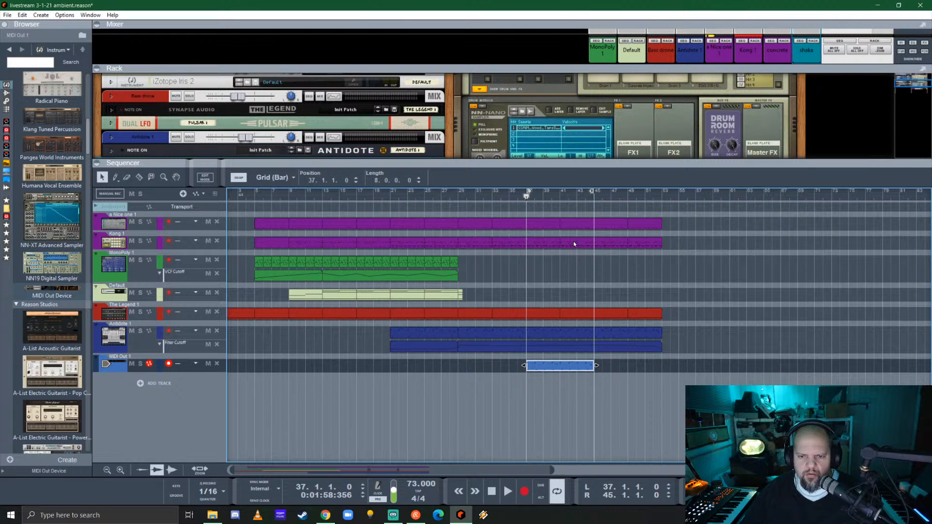
key("space")
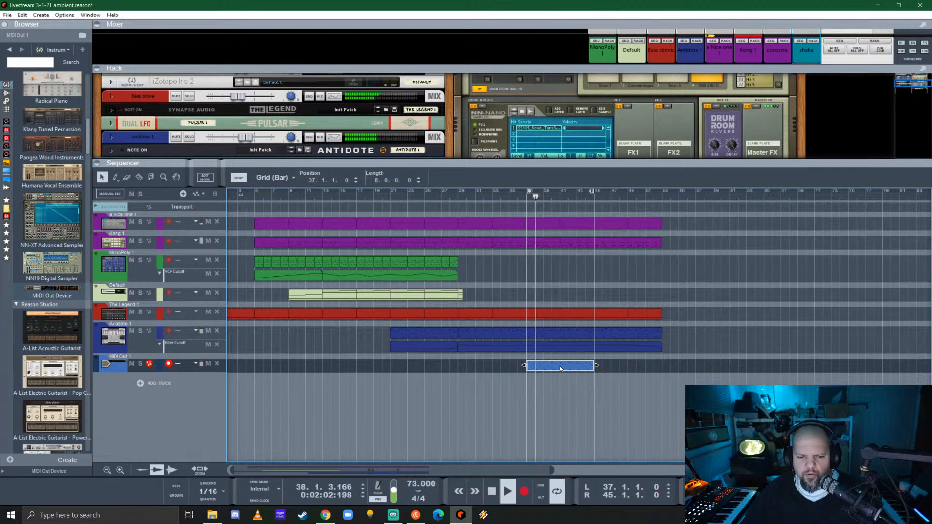
left_click(140, 364)
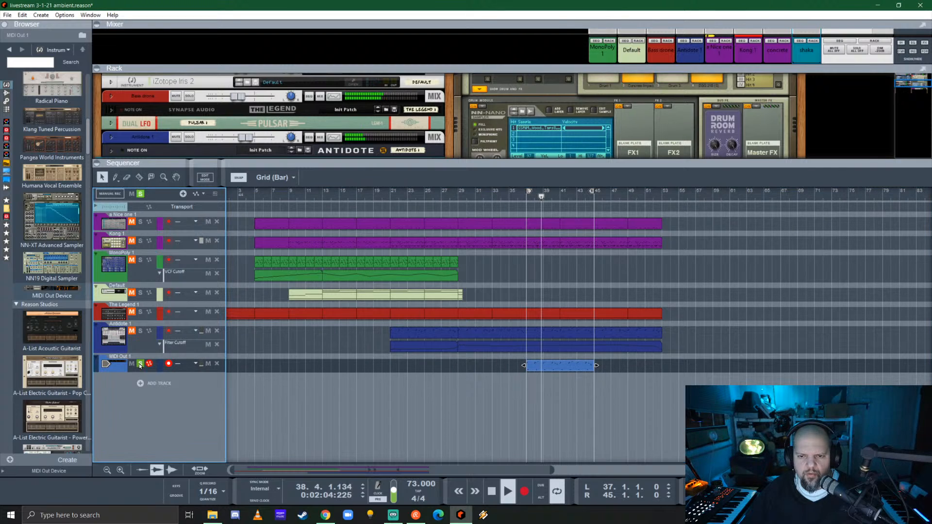
- Try lengthening all the selected notes in the MIDI Out 1 clip to about 0.2.3.130 and undo the change
double_click(553, 368)
left_click_drag(574, 162, 573, 59)
scroll(402, 311, "down", 4)
left_click_drag(374, 209, 665, 322)
scroll(491, 315, "up", 4)
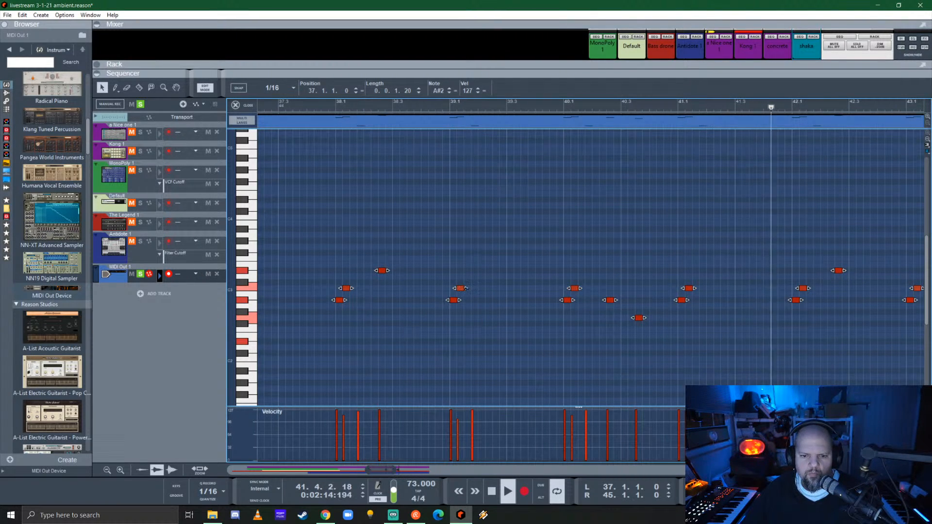
left_click_drag(466, 289, 540, 293)
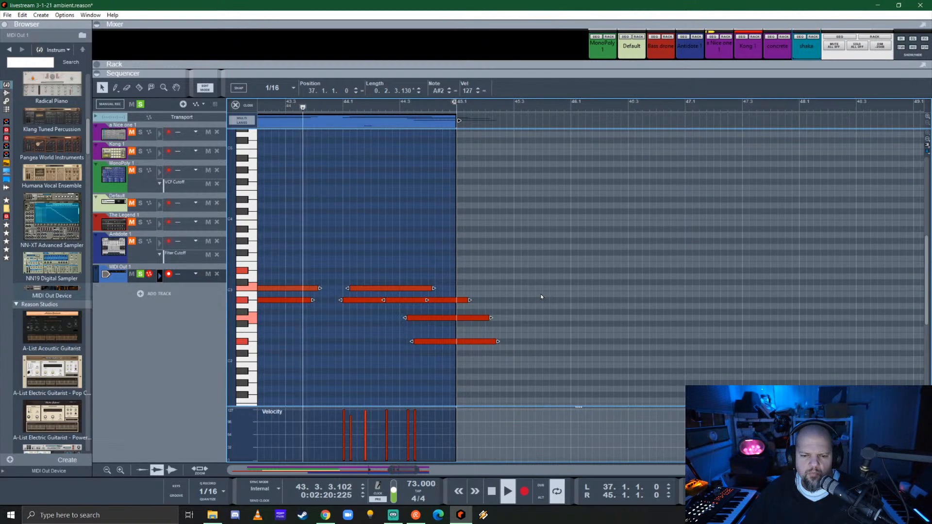
scroll(386, 356, "down", 2)
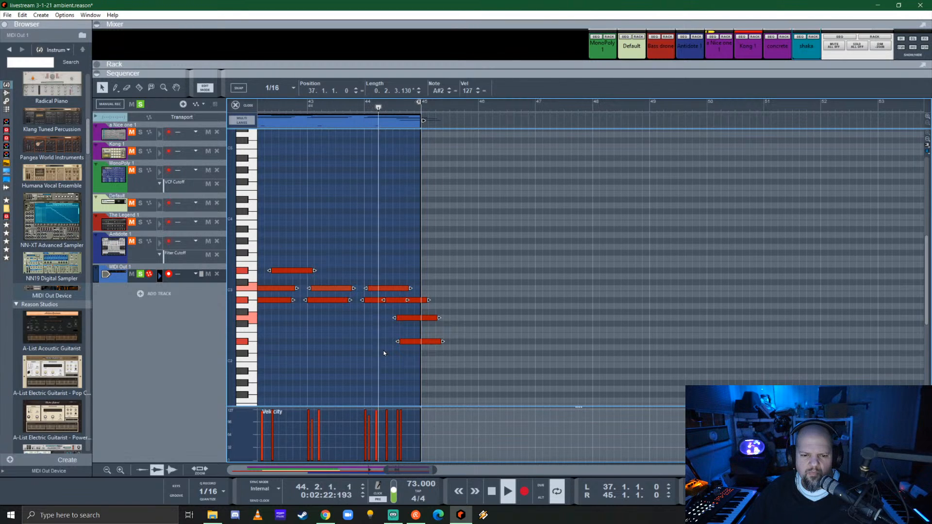
left_click(440, 300)
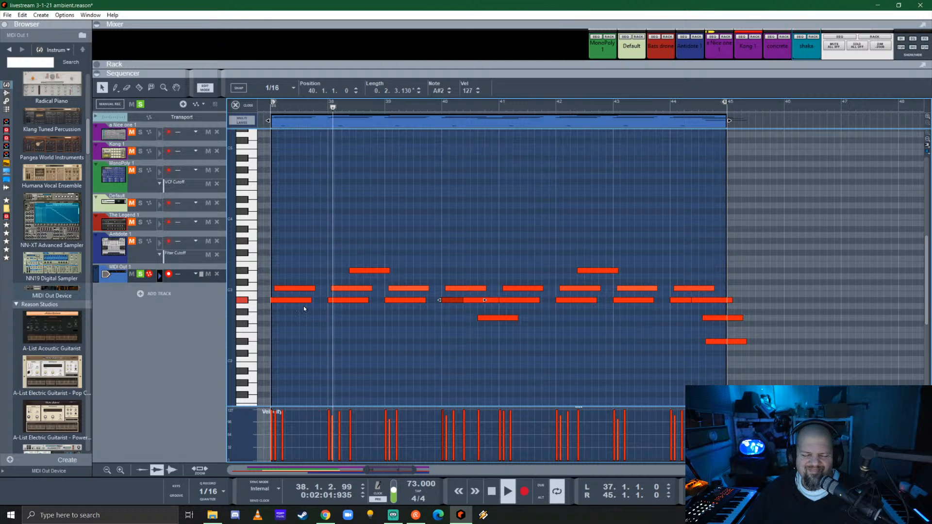
key("ctrl+z")
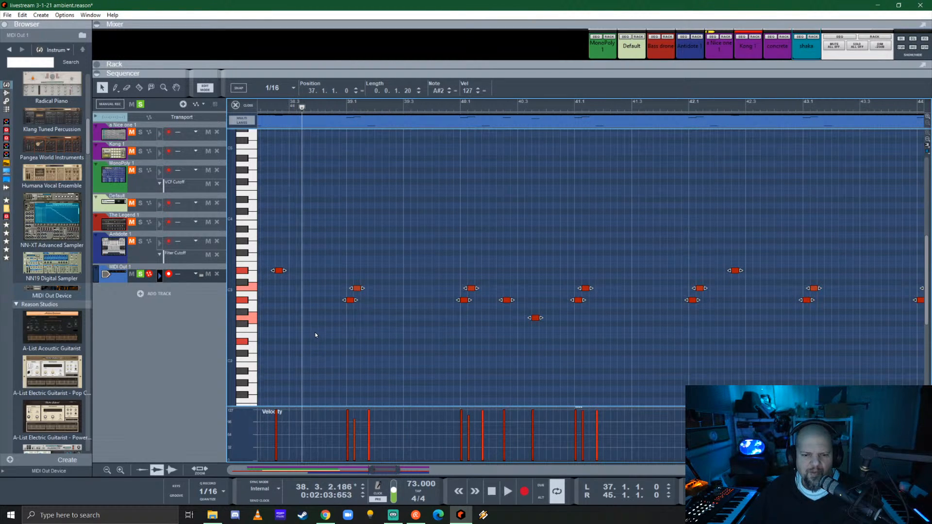
- Turn on snapping to the 1/16 grid and play the short-note MIDI Out 1 clip from around bar 37
scroll(345, 330, "down", 5)
scroll(355, 318, "left", 3)
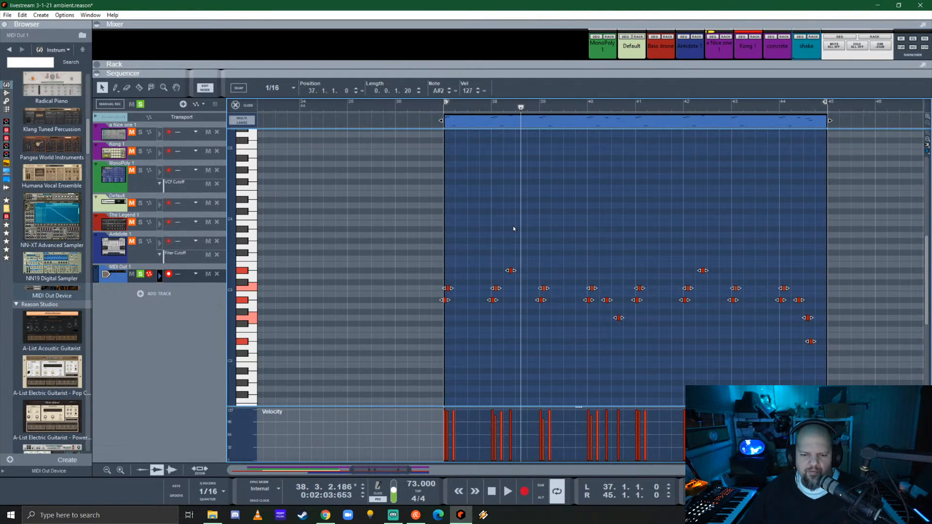
left_click(444, 110)
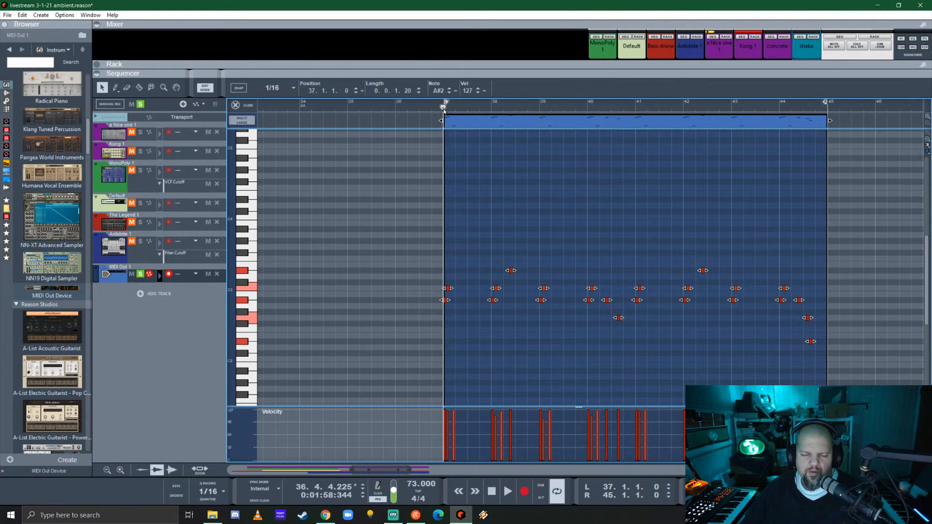
left_click(442, 111)
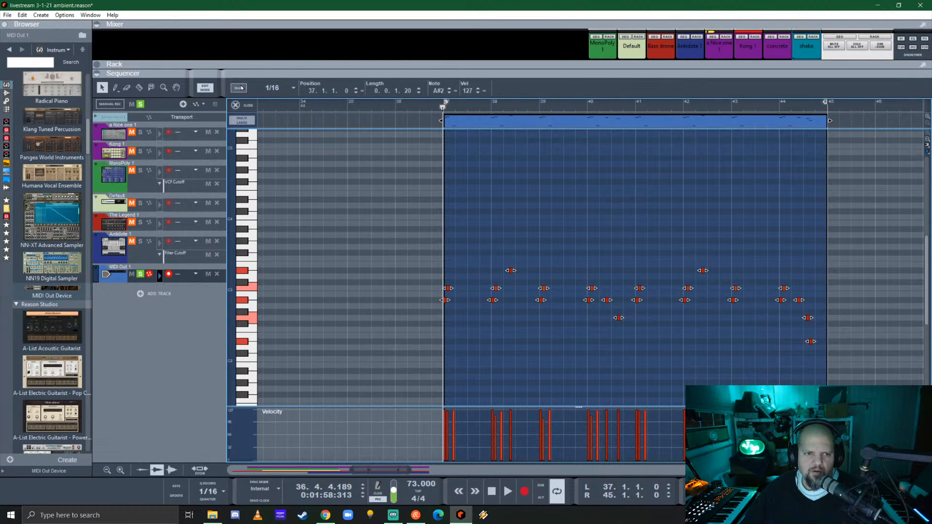
left_click(239, 87)
left_click(443, 109)
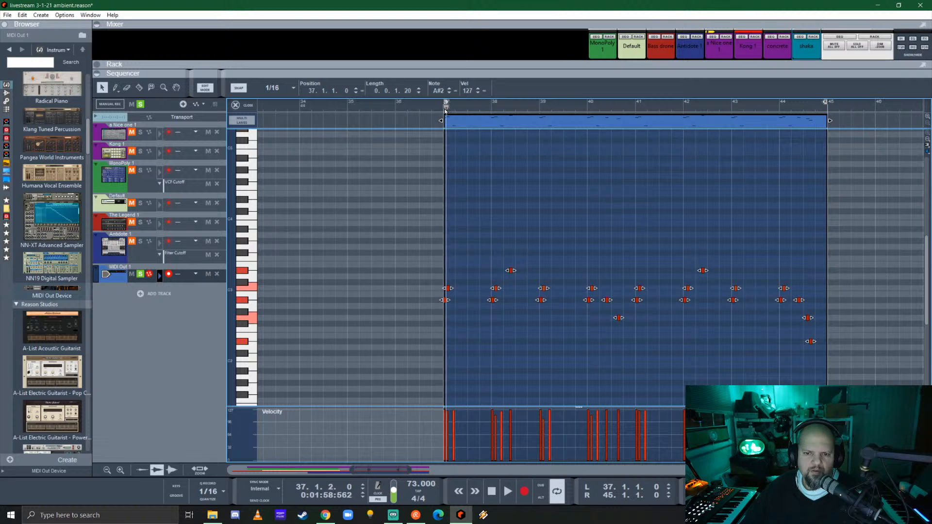
key("space")
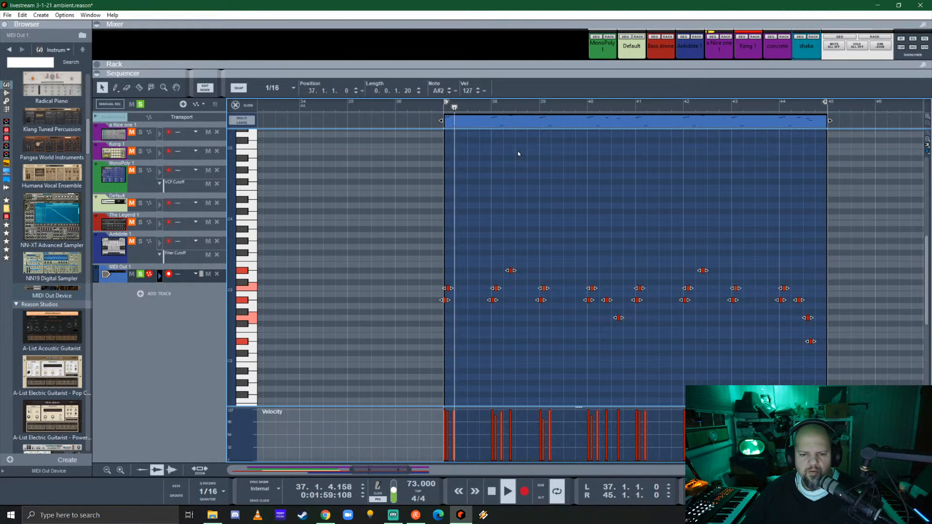
scroll(489, 246, "down", 3)
scroll(490, 247, "down", 2)
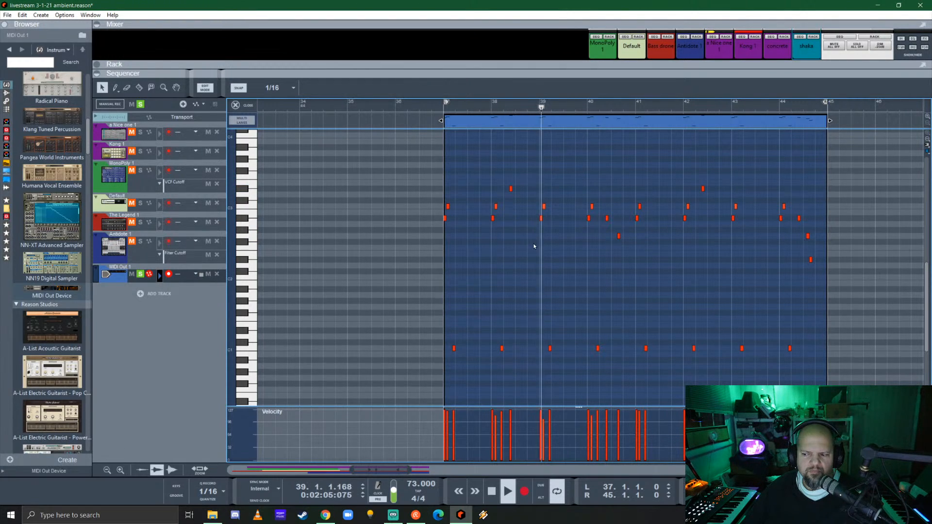
left_click(546, 254)
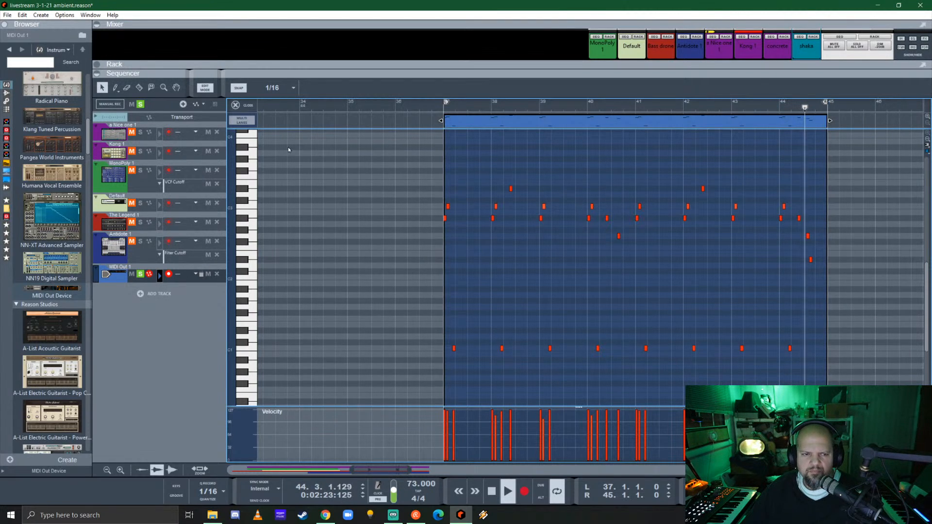
- Stop playback, close the note editor and delete the copied clip from the MIDI Out 1 track
key("space")
left_click(240, 107)
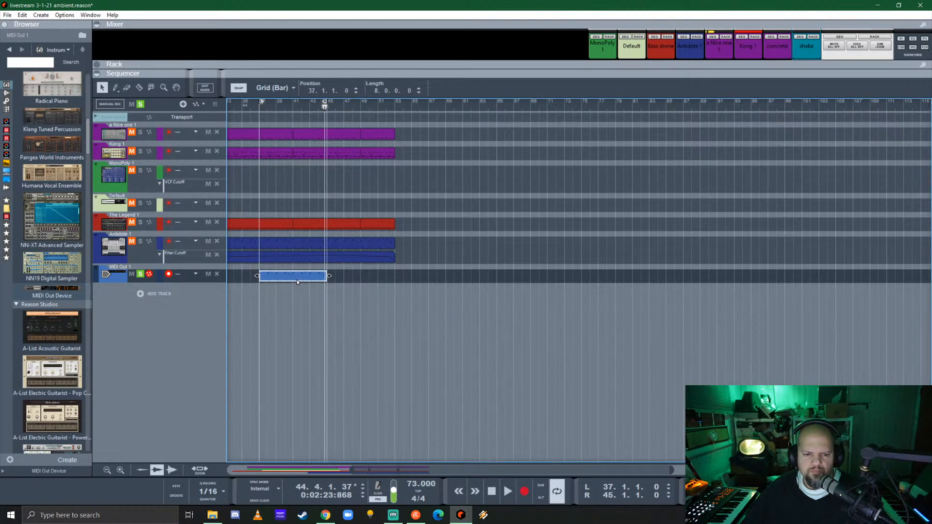
key("Delete")
- Record a new MIDI part of about four bars on the MIDI Out 1 track starting at bar 37
left_click(258, 108)
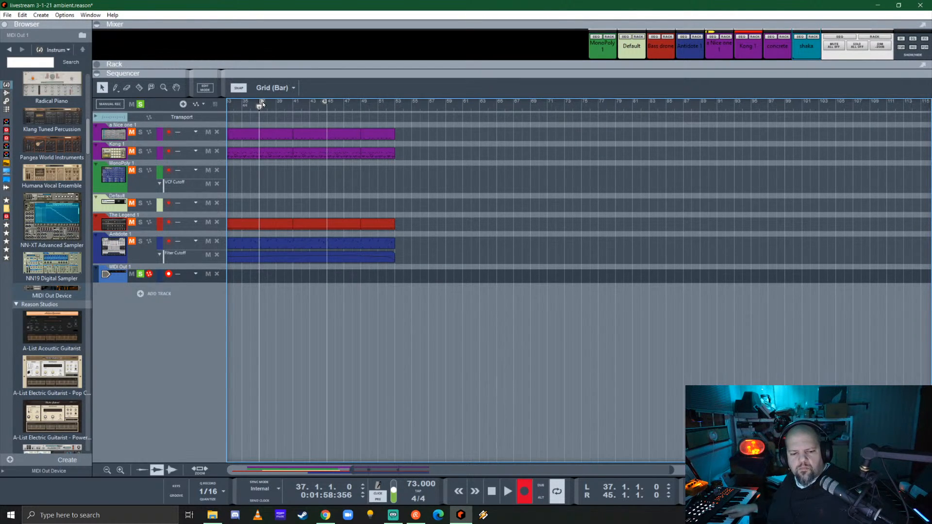
key("space")
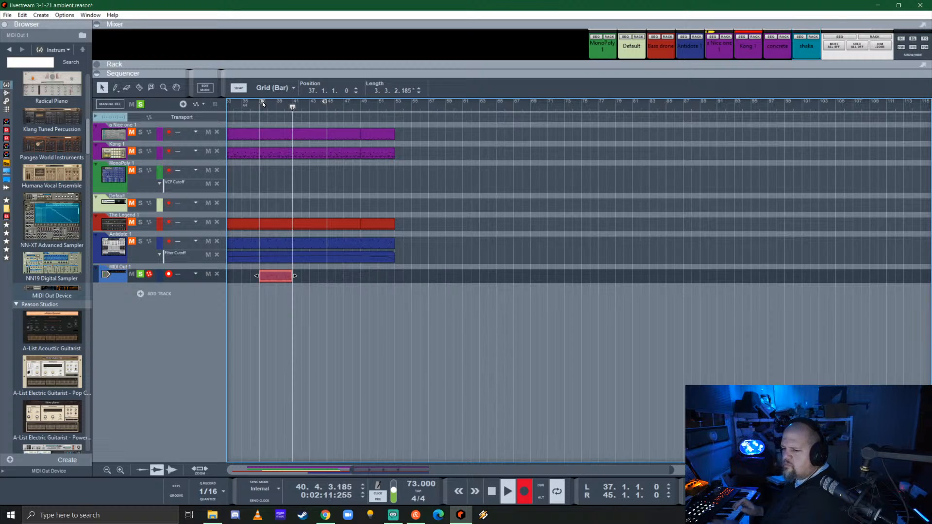
key("space")
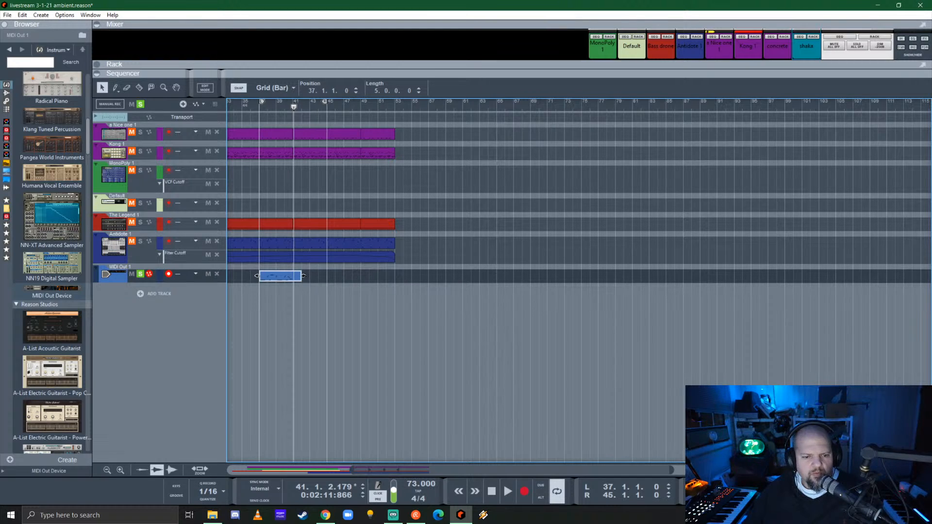
- Trim the recorded MIDI clip to four bars and place a copy of it at bar 41
left_click_drag(304, 277, 292, 275)
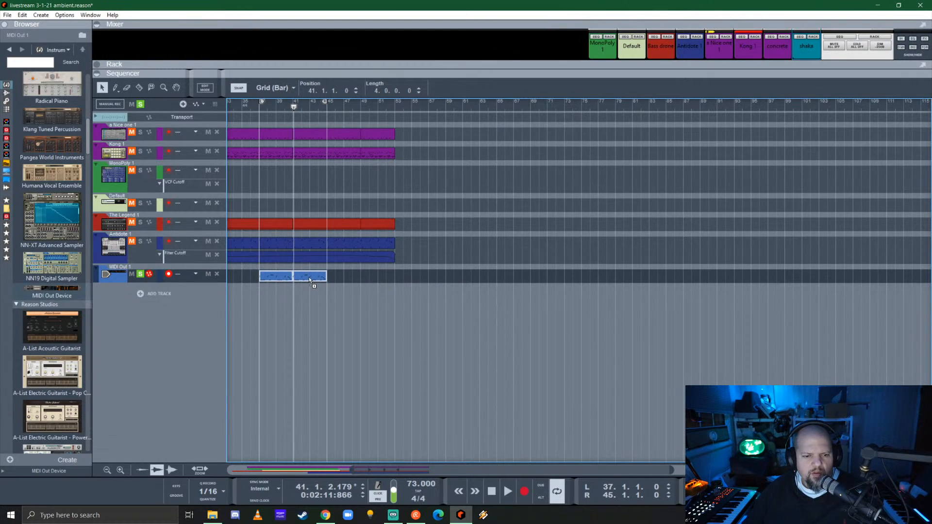
left_click(309, 277)
- Play back the soloed MIDI Out 1 clips from bar 37 and stop, returning the playhead to bar 37
left_click(260, 112)
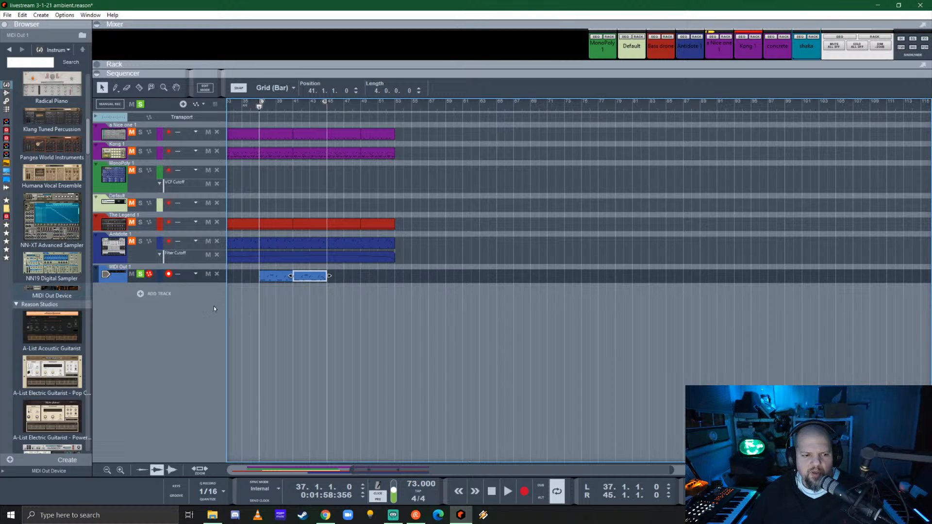
key("space")
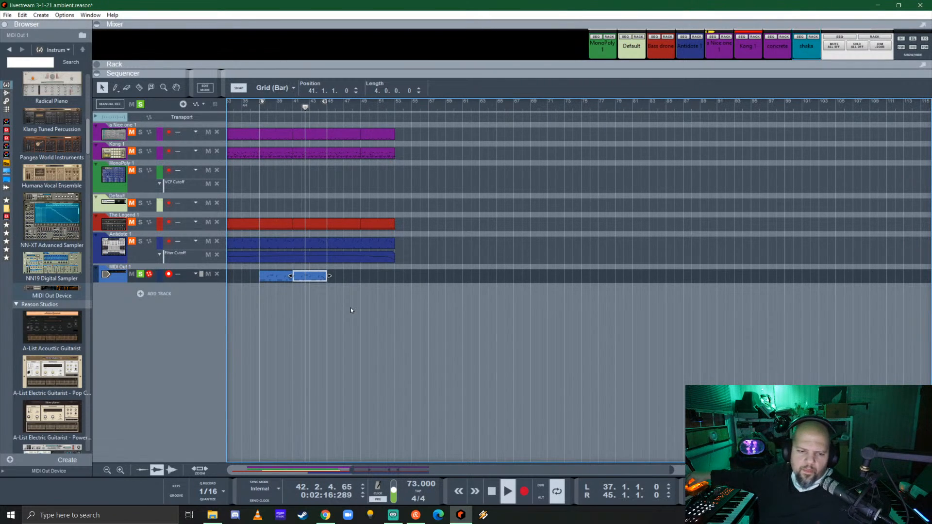
key("space")
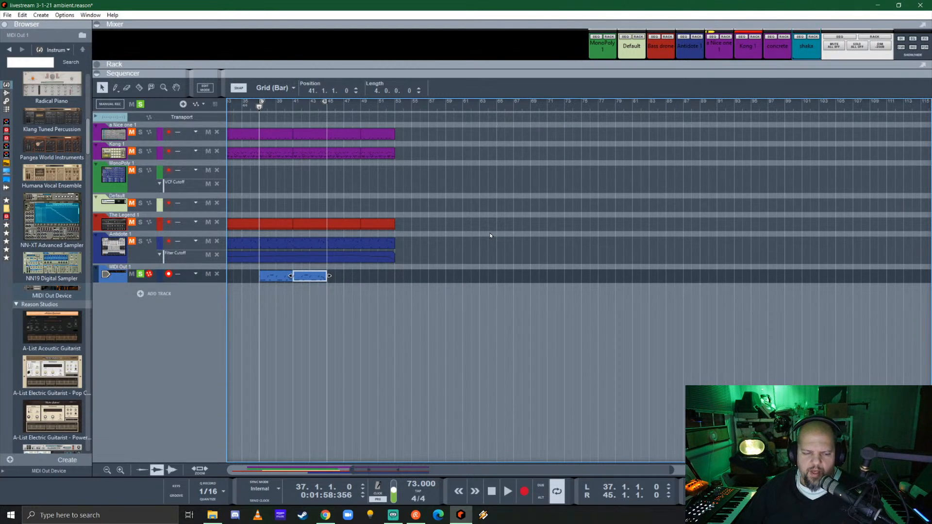
- Set the right locator to bar 53 and repeat the four-bar MIDI Out 1 clips up to bar 69
left_click(396, 107, "alt")
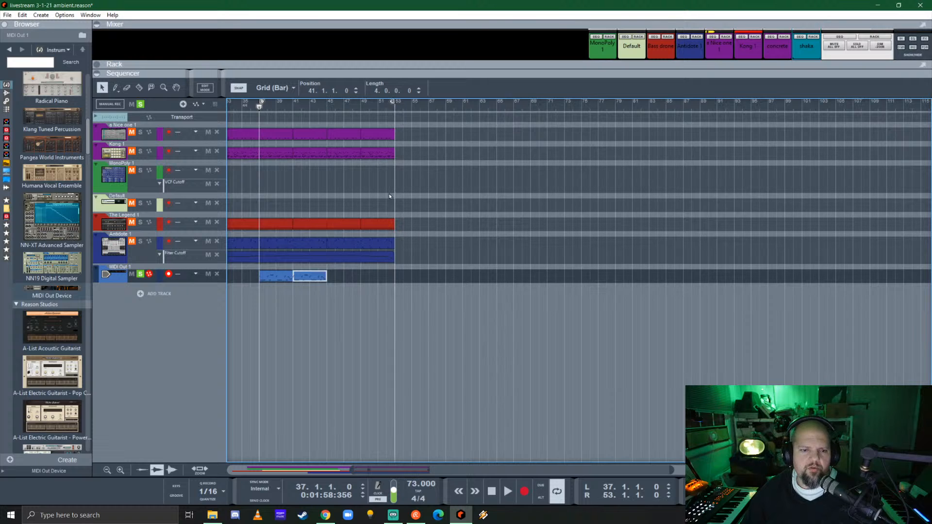
left_click_drag(359, 270, 337, 279)
left_click_drag(441, 275, 408, 277)
- Turn off looping and set the right locator to bar 53 after first trying it at bar 69
left_click(534, 116, "alt")
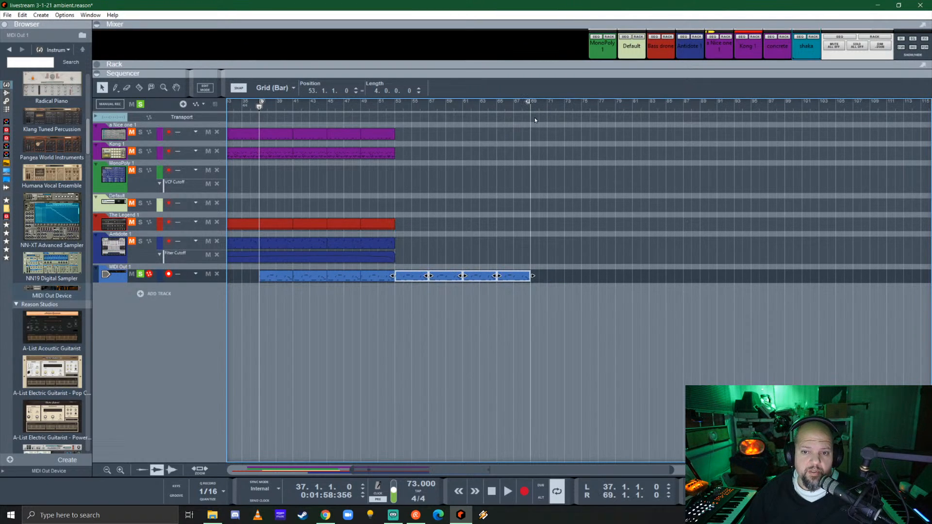
key("l")
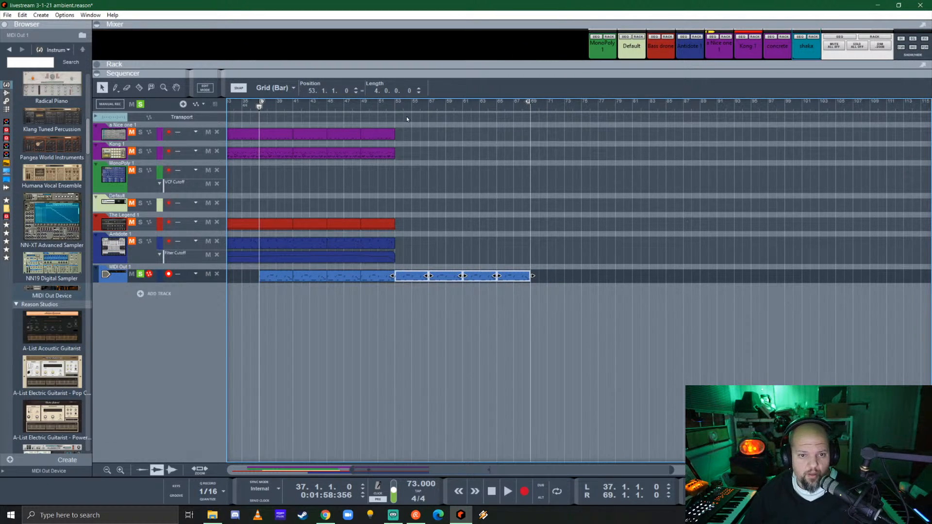
left_click(400, 110, "alt")
- Create an audio track below the MIDI Out device in the rack, unfold its input settings and solo it
left_click_drag(453, 74, 472, 295)
right_click(268, 220)
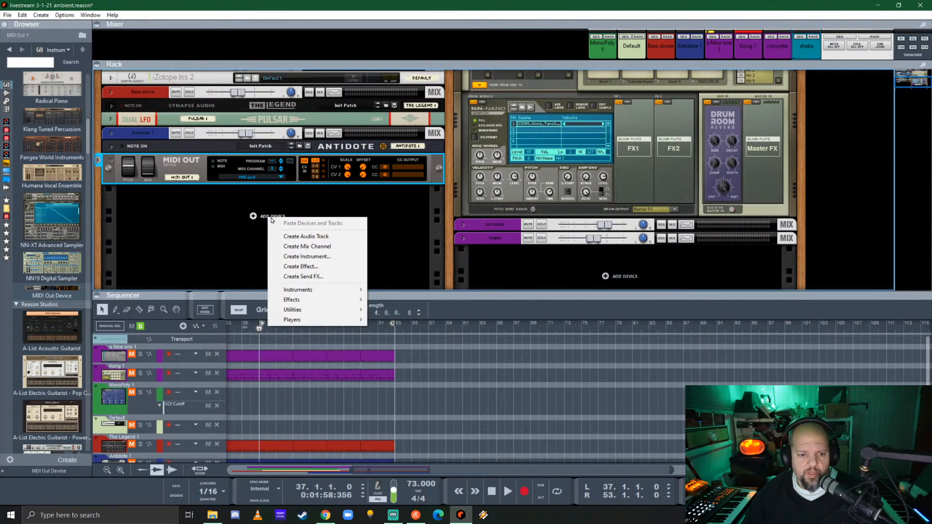
left_click(320, 239)
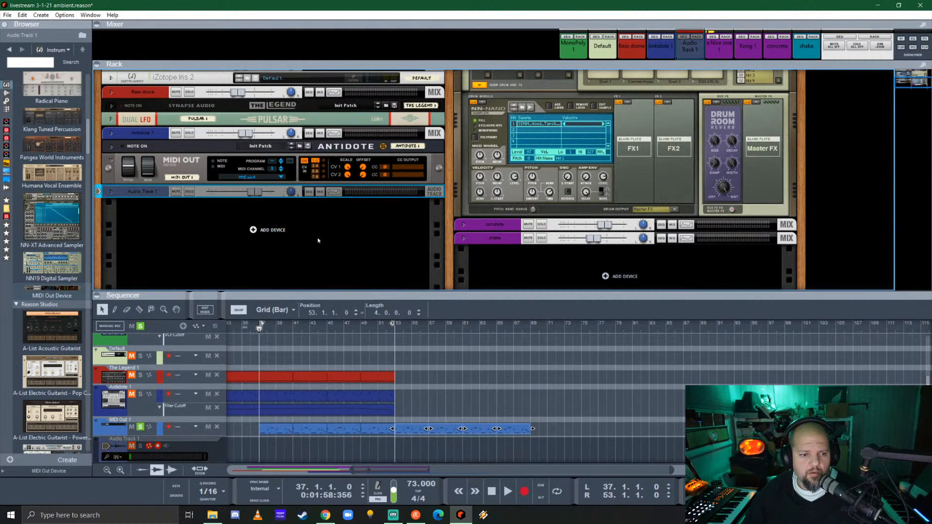
left_click(110, 192)
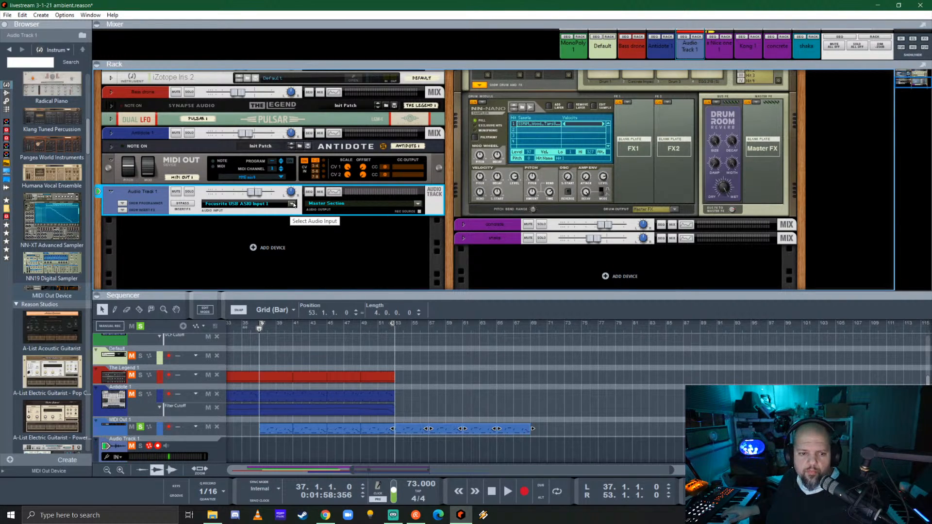
left_click(189, 191)
- Play the MIDI part to check the incoming signal on Audio Track 1, enlarging the sequencer to show the track
key("space")
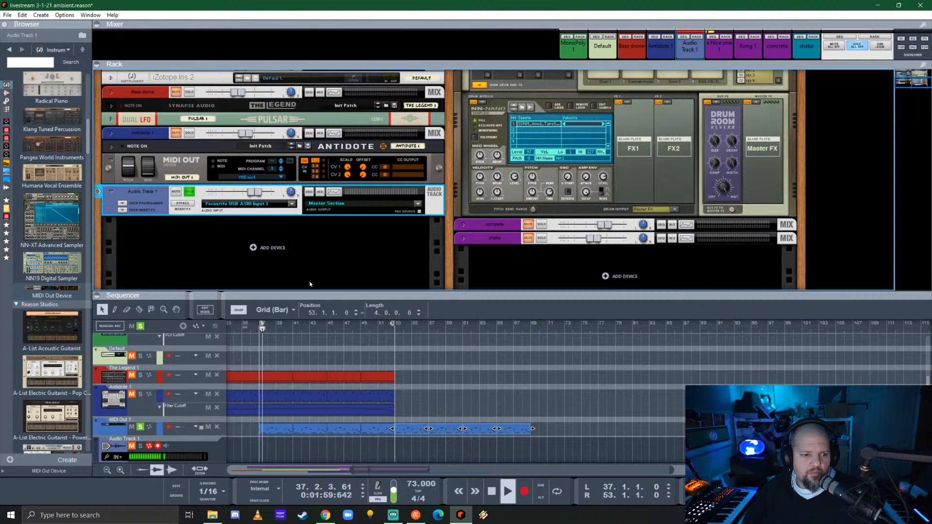
left_click_drag(319, 294, 321, 203)
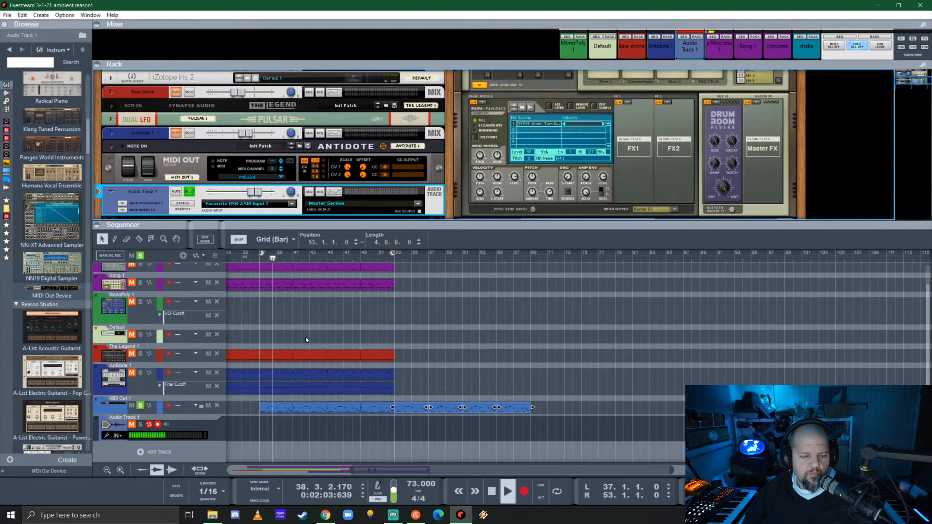
key("space")
left_click(260, 261)
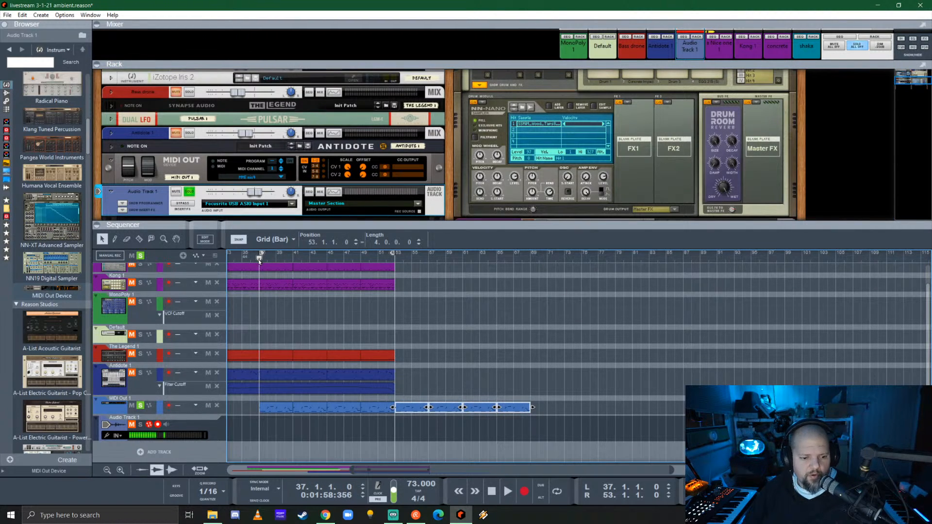
key("ctrl+Return")
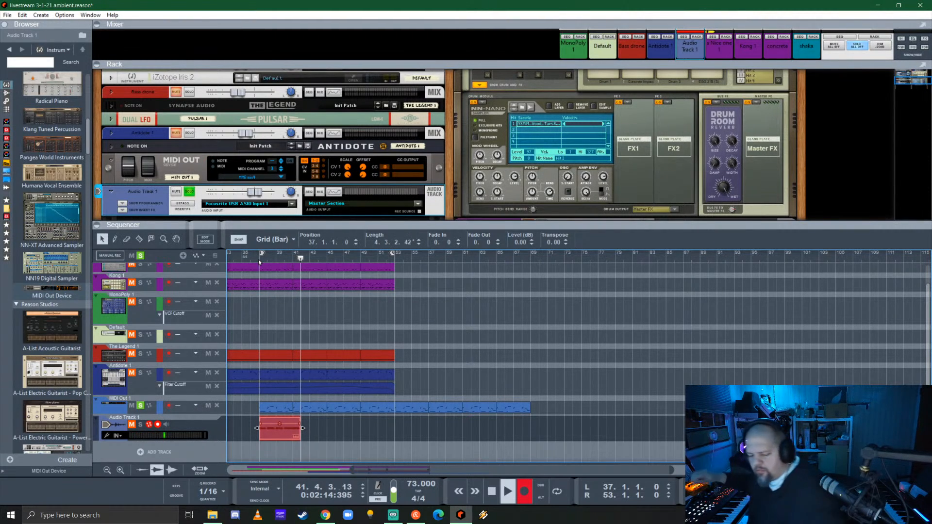
key("space")
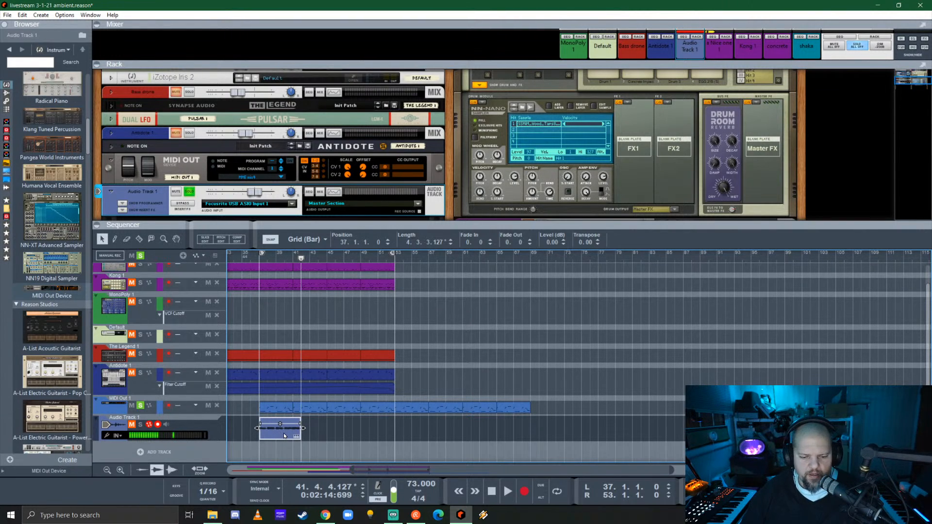
key("Delete")
- Record the external instrument's audio onto Audio Track 1 from bar 37 to just past bar 53
left_click(270, 254)
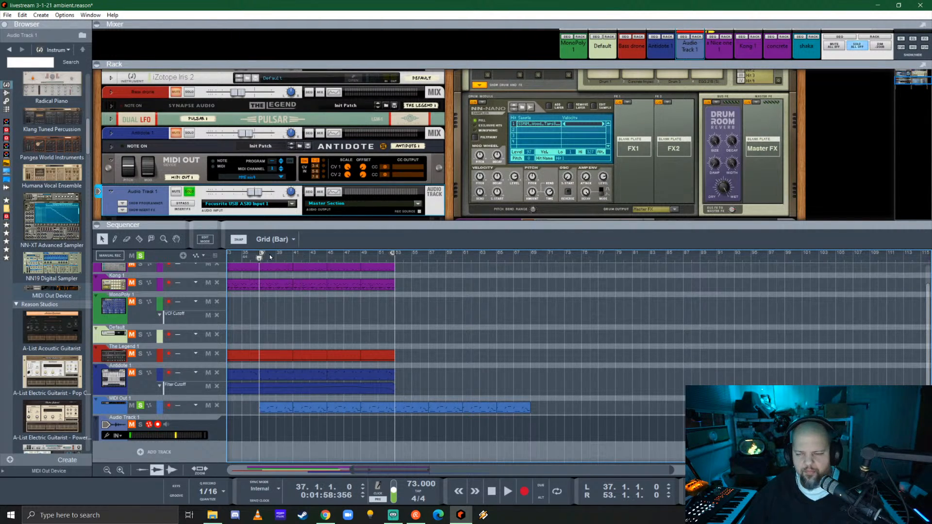
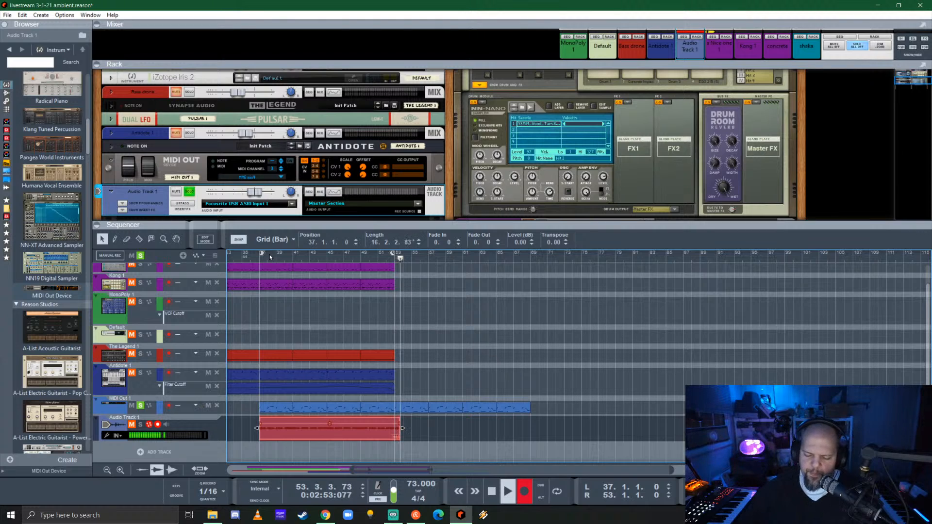
key("space")
key("space")
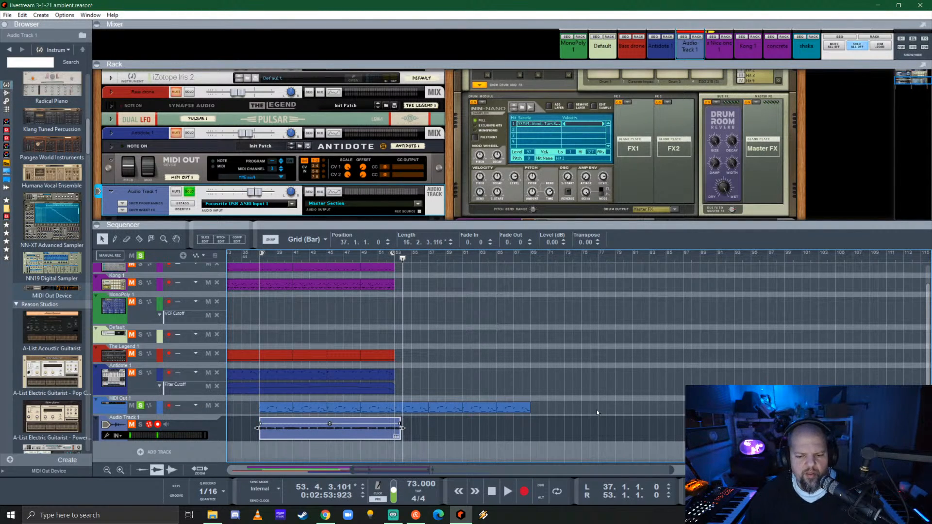
- Delete the MIDI Out 1 clips beyond bar 53 and cut the end of the recorded audio clip off at bar 53
left_click_drag(598, 413, 407, 402)
key("Delete")
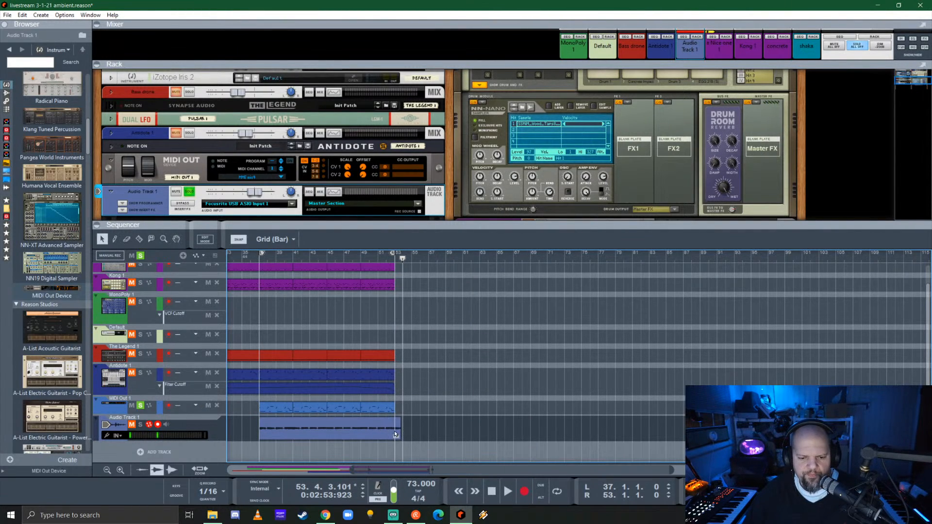
key("r")
left_click(398, 425)
key("q")
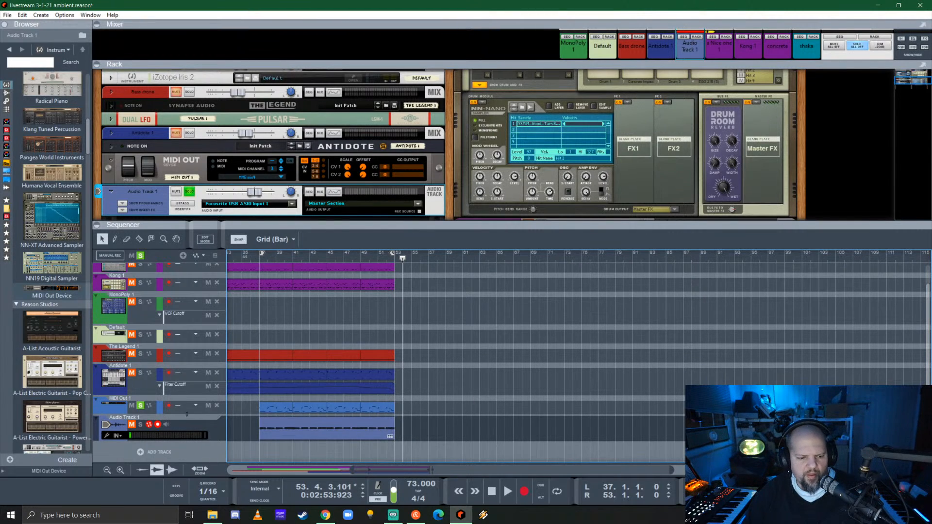
- Unsolo the MIDI Out 1 track and delete it with its device, keeping Audio Track 1 soloed
left_click(140, 406)
left_click(110, 407)
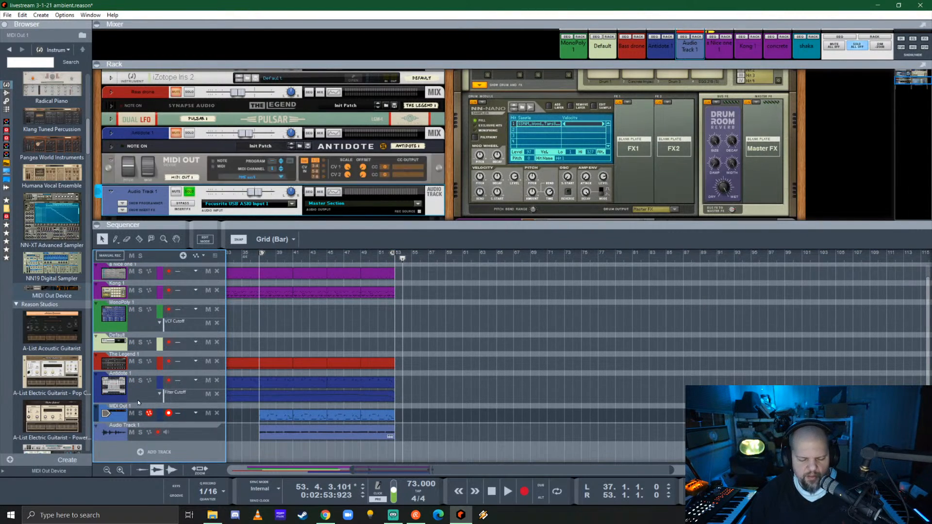
key("Delete")
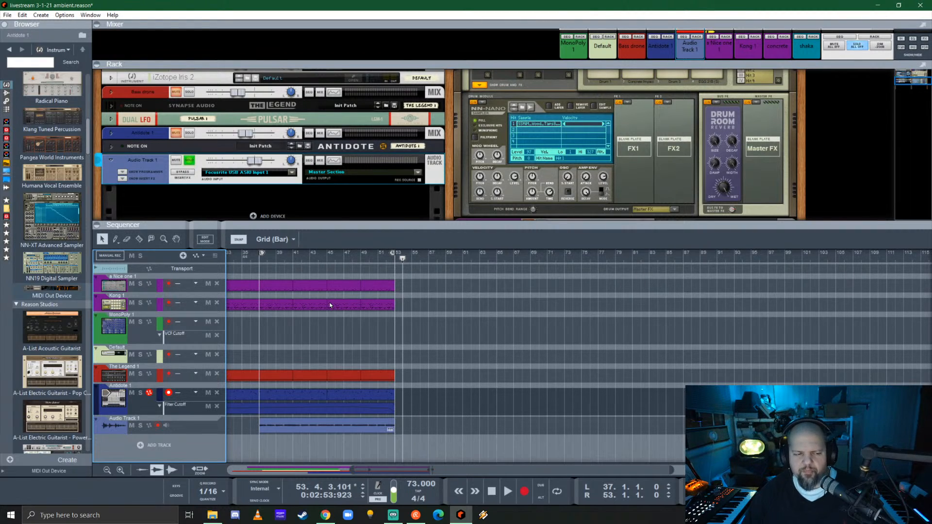
left_click(190, 162)
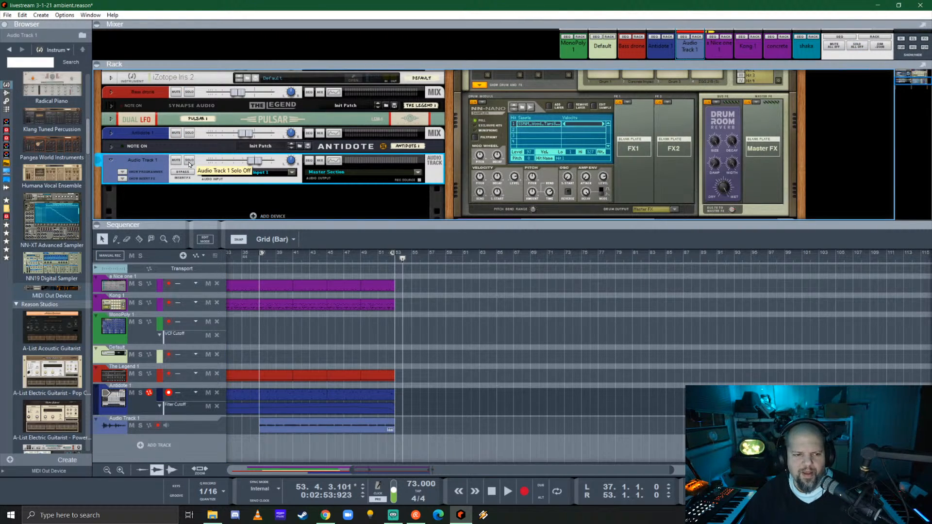
left_click(188, 162)
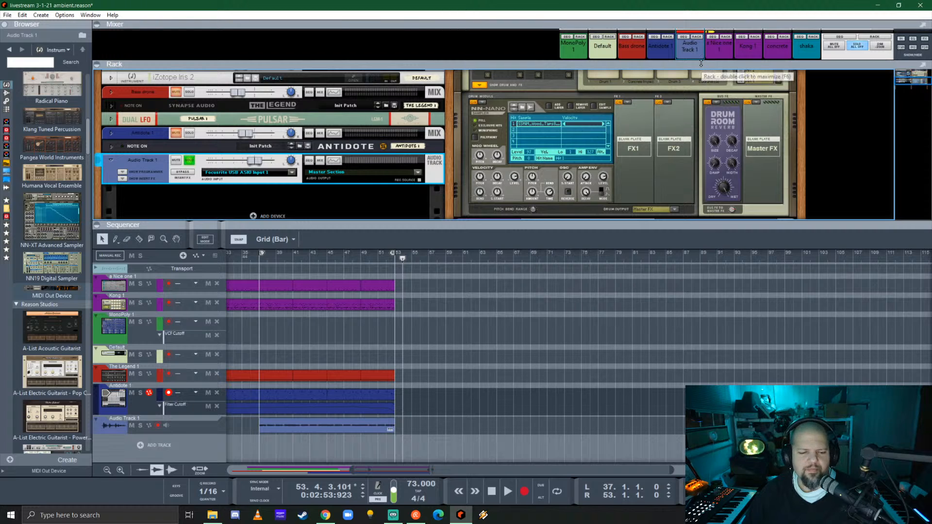
- Enlarge the mixer and rename the Audio Track 1 channel "shruthi"
left_click_drag(707, 66, 682, 226)
double_click(690, 225)
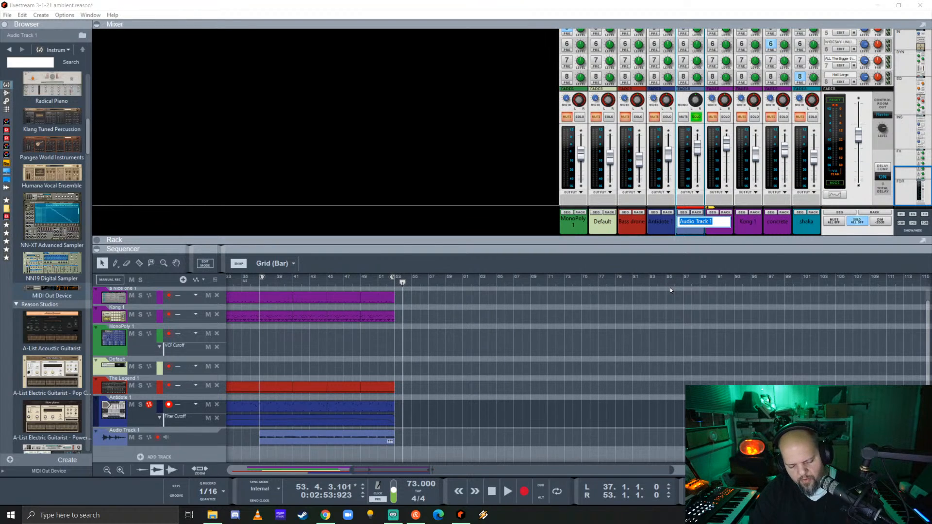
type("shr")
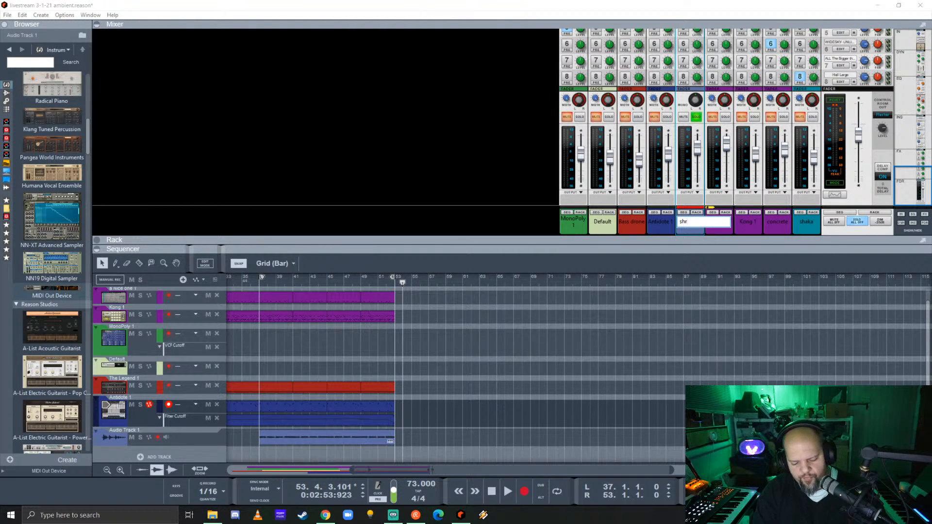
type("ithi")
key("Return")
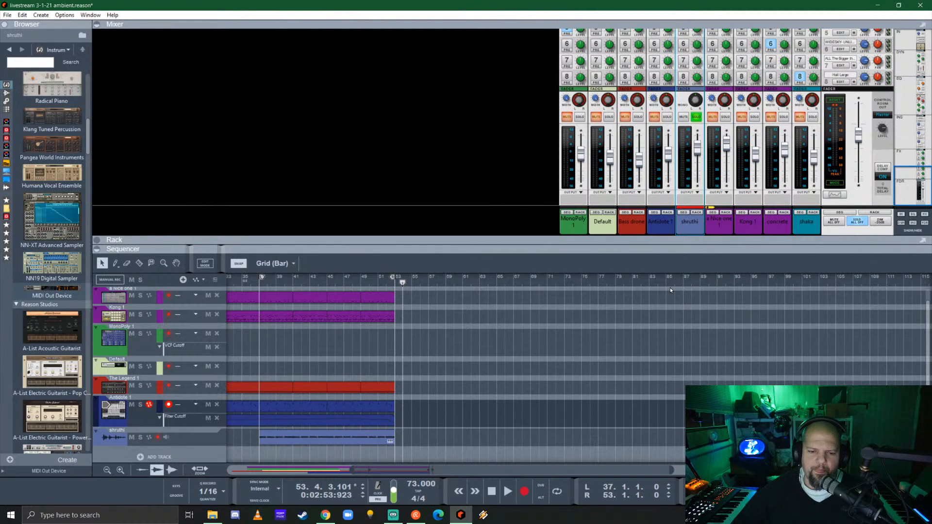
- Turn on FX send 5 for the shruthi channel, leaving send 1 off after trying it
left_click(259, 286)
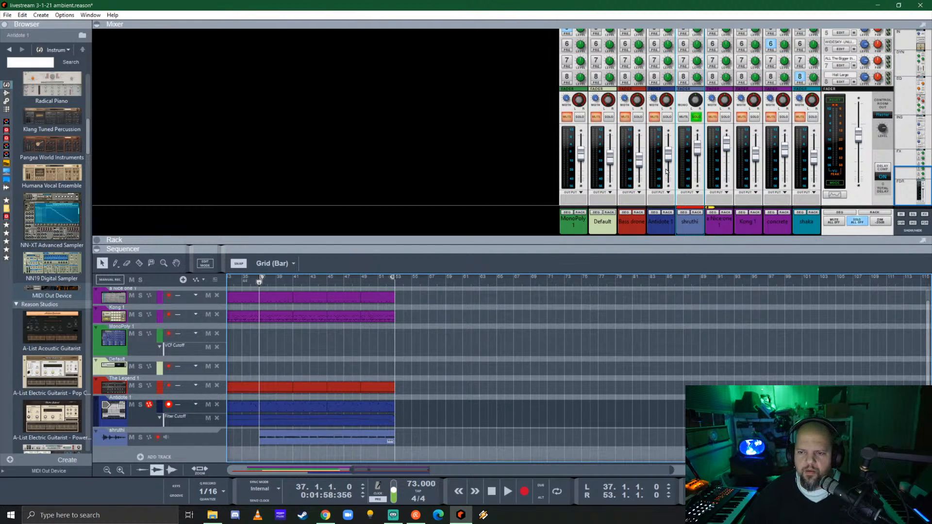
scroll(667, 171, "up", 5)
left_click(683, 74)
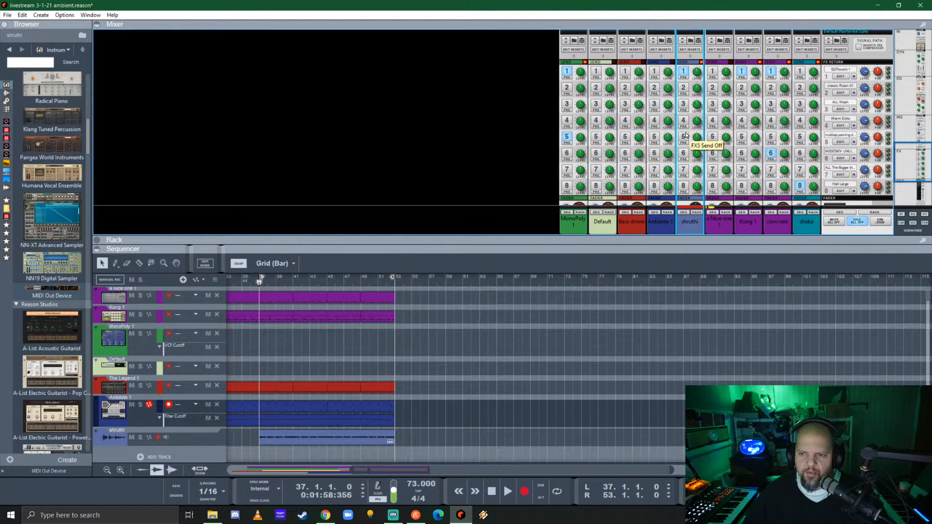
left_click(683, 137)
left_click(683, 72)
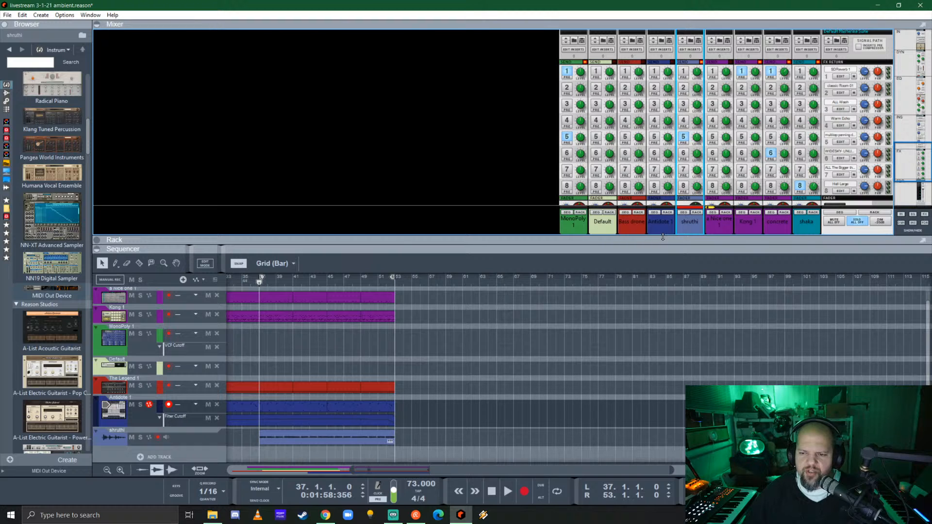
left_click_drag(663, 237, 666, 137)
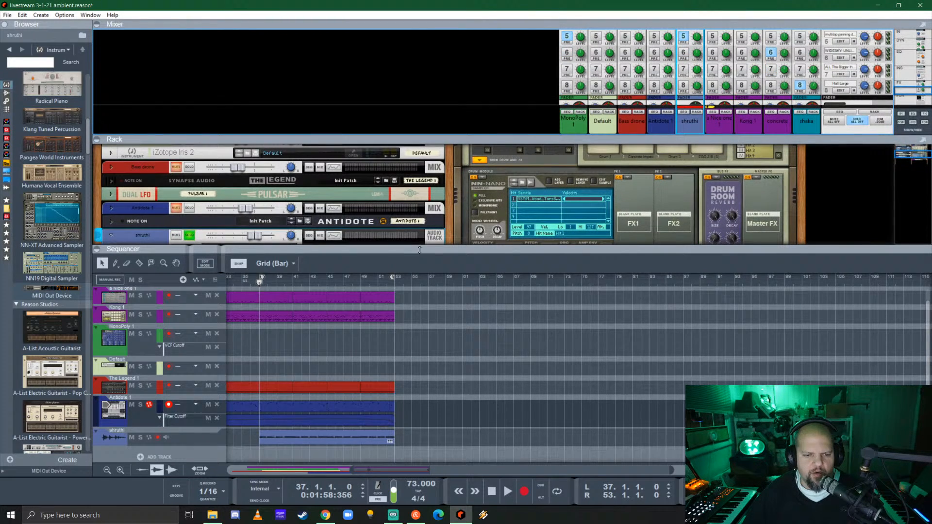
- Unsolo shruthi and play the full mix from bar 37
left_click(260, 283)
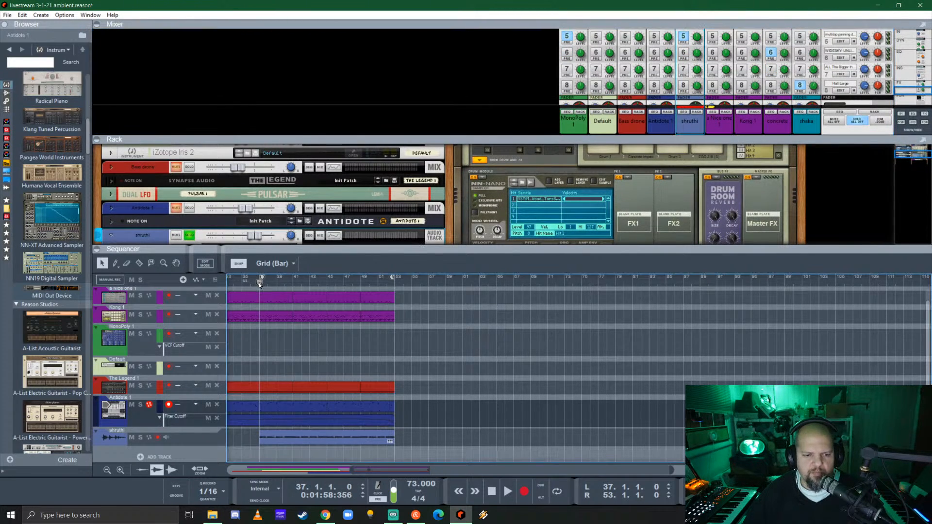
left_click(188, 236)
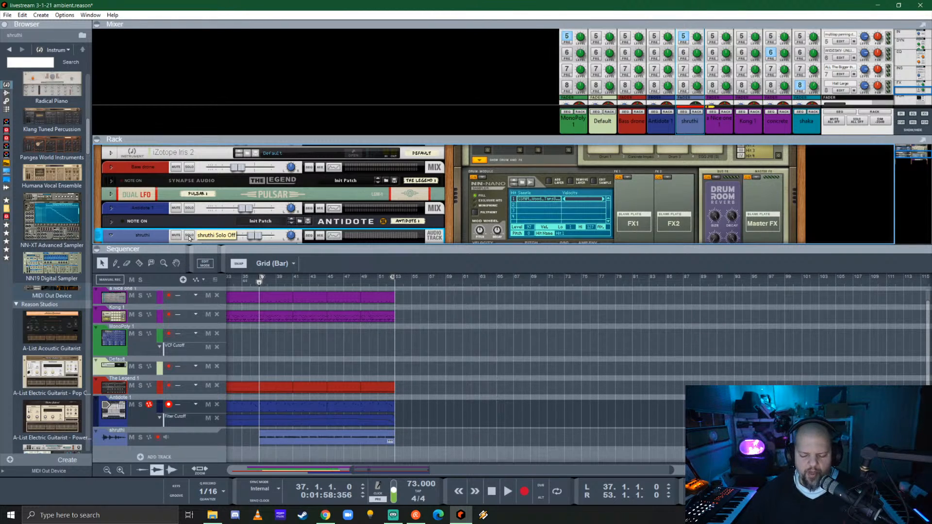
key("space")
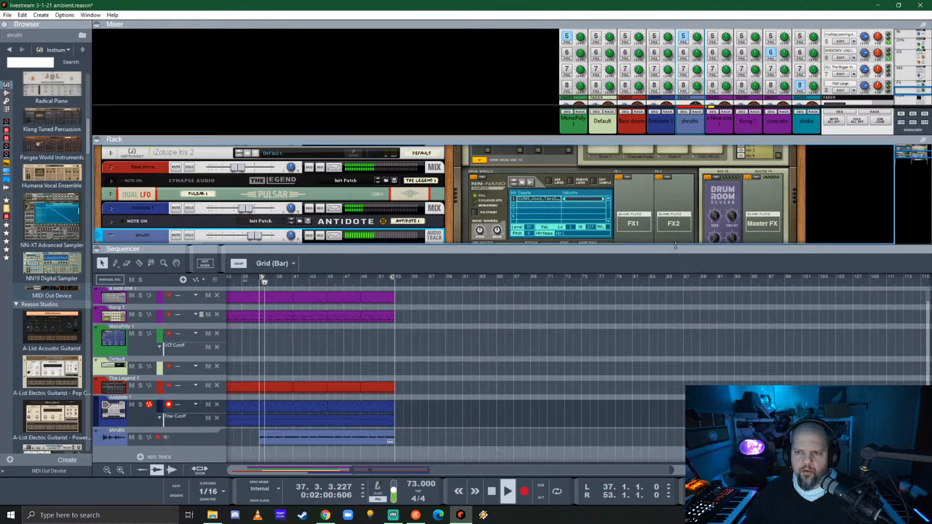
- Raise the recorded shruthi clip's level to 8.06 dB and lower the shruthi channel fader during playback
left_click_drag(690, 140, 695, 241)
scroll(703, 144, "down", 2)
scroll(703, 145, "down", 2)
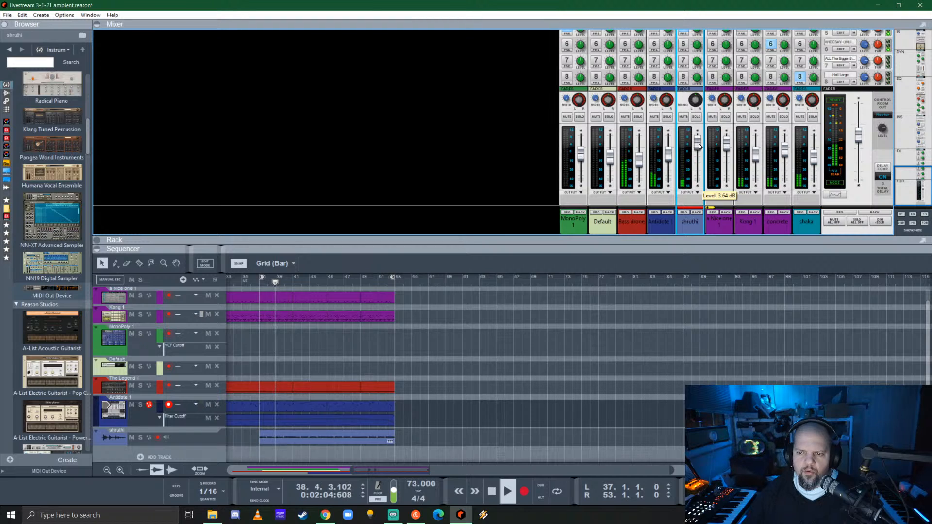
left_click(340, 439)
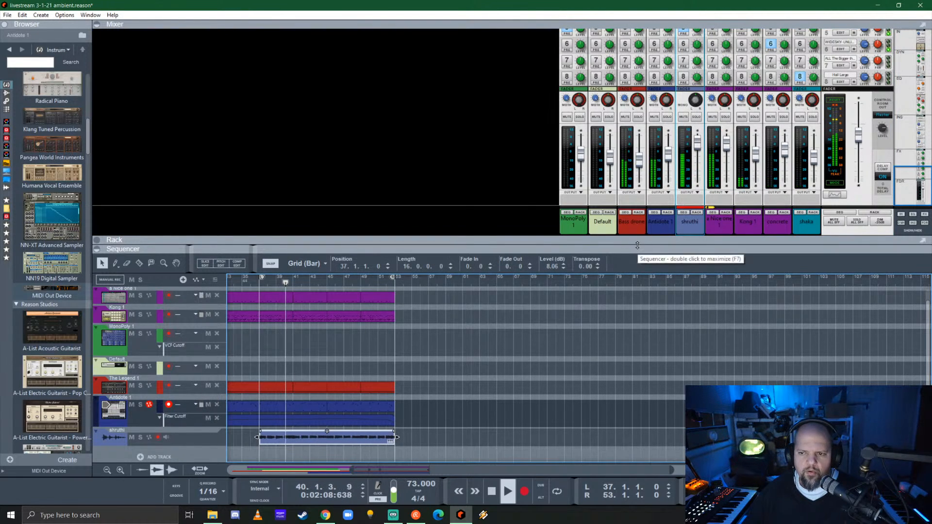
left_click_drag(698, 142, 697, 150)
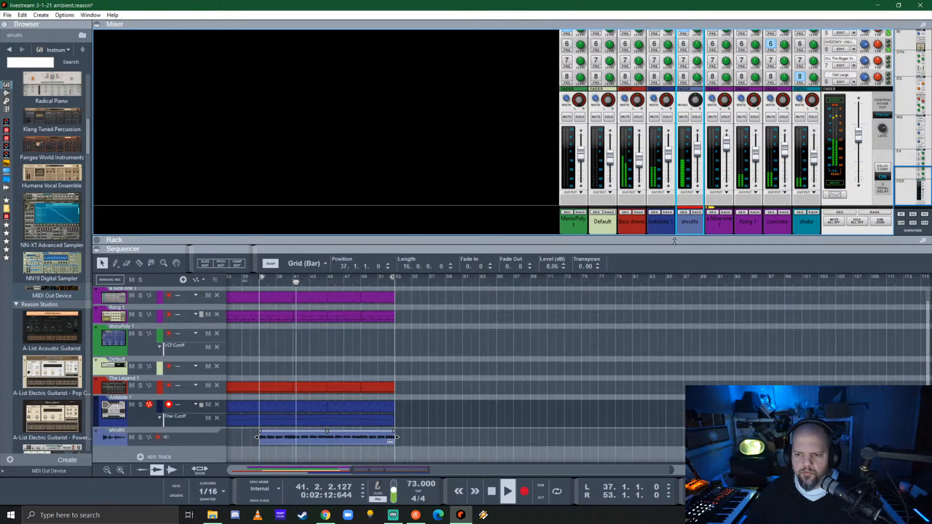
- Turn on FX send 1 for the shruthi channel and set its fader to about 0.35 dB
scroll(684, 73, "up", 5)
left_click(683, 73)
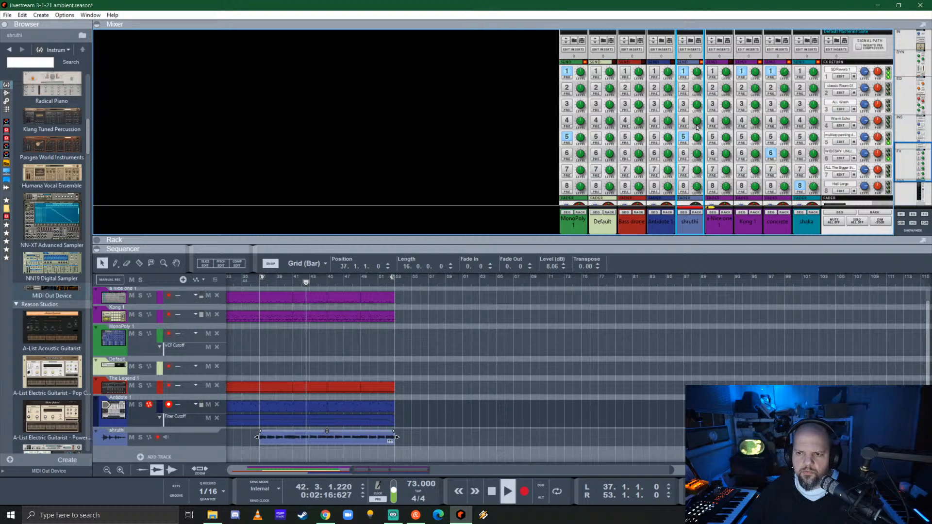
scroll(697, 128, "down", 5)
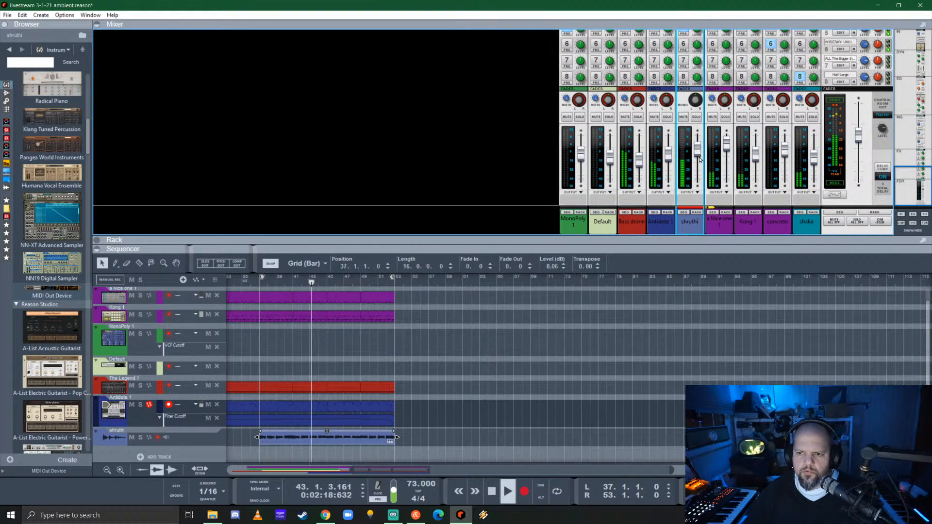
mouse_move(698, 155)
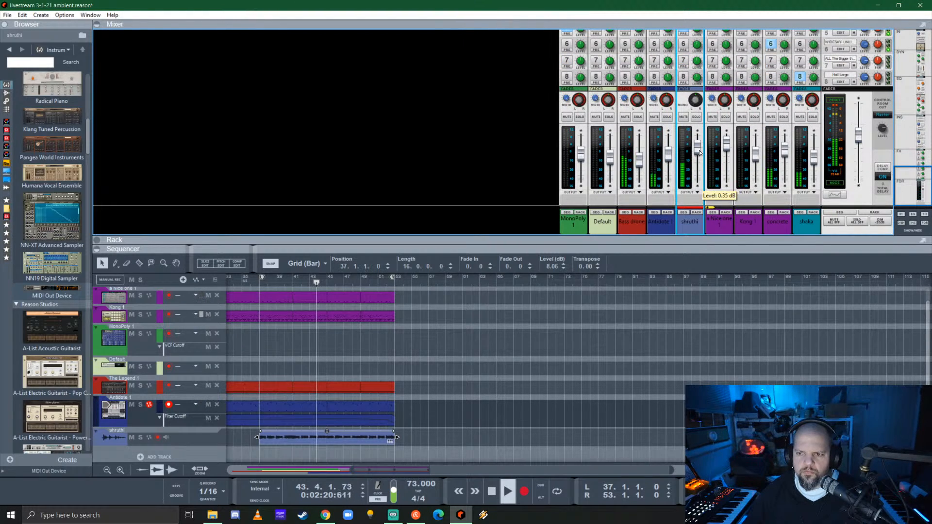
- Solo the shruthi channel and open its Spectrum EQ from the rack
left_click(696, 117)
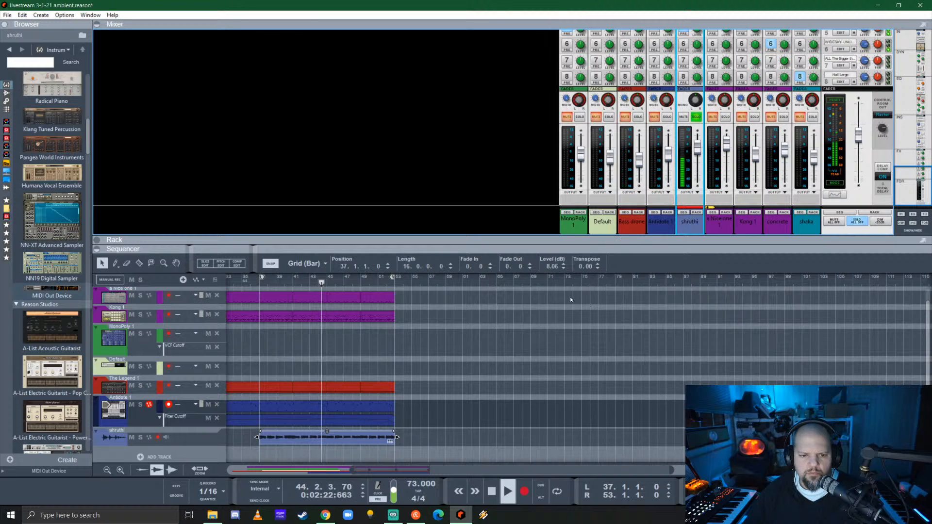
scroll(715, 105, "up", 5)
scroll(714, 105, "down", 5)
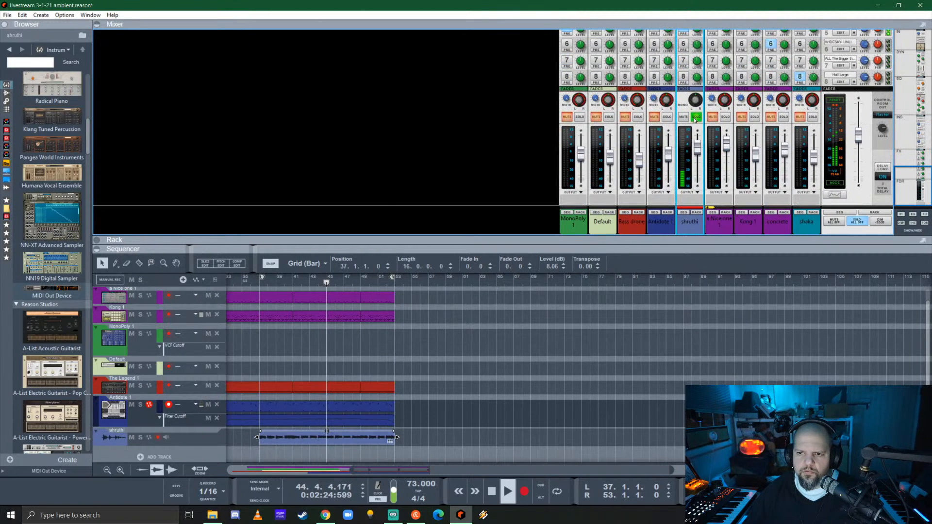
left_click_drag(648, 242, 643, 35)
left_click(333, 130)
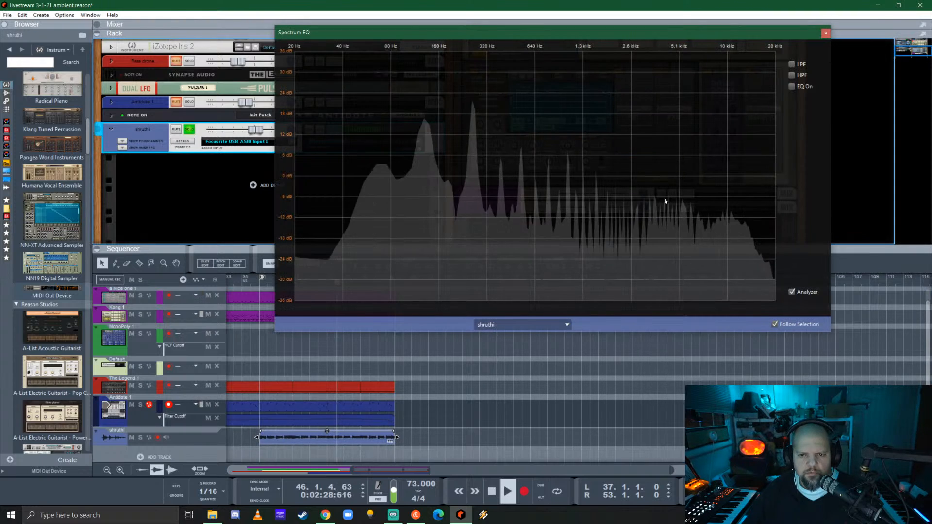
- Set a high-pass filter at about 266.8 Hz on shruthi and boost the high mid EQ band about 4.76 dB at 2.03 kHz
left_click(792, 75)
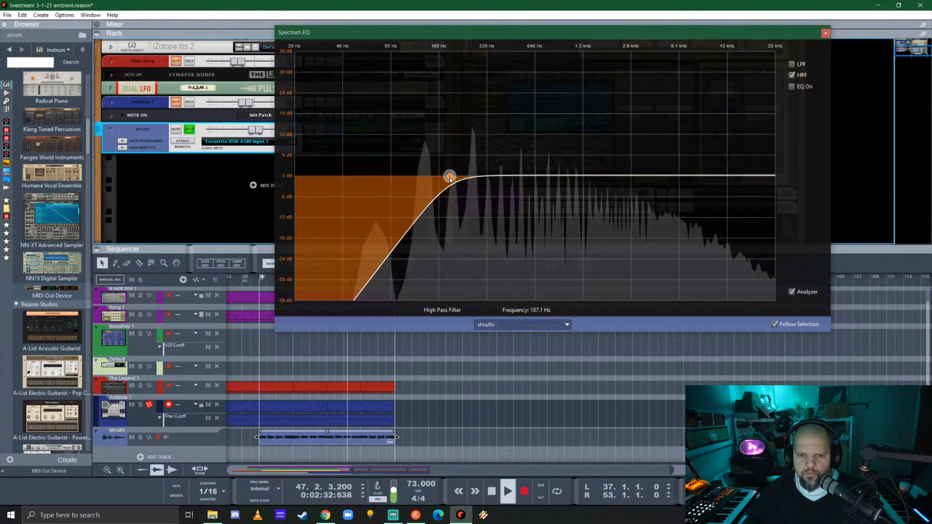
left_click_drag(449, 179, 475, 178)
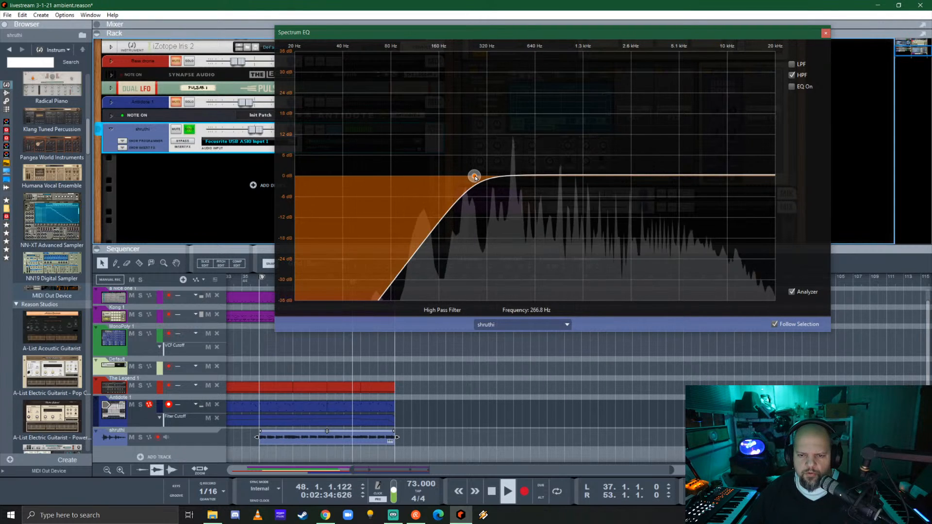
left_click(793, 88)
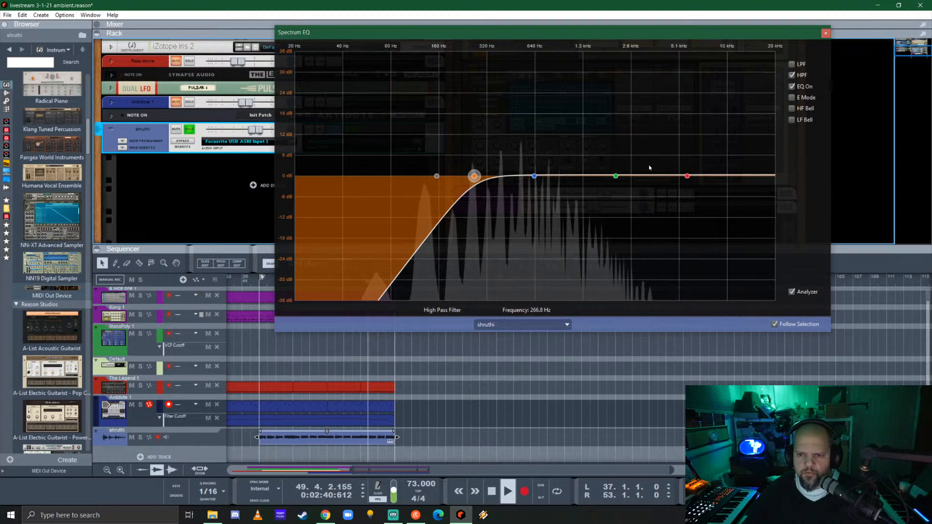
left_click_drag(616, 176, 616, 159)
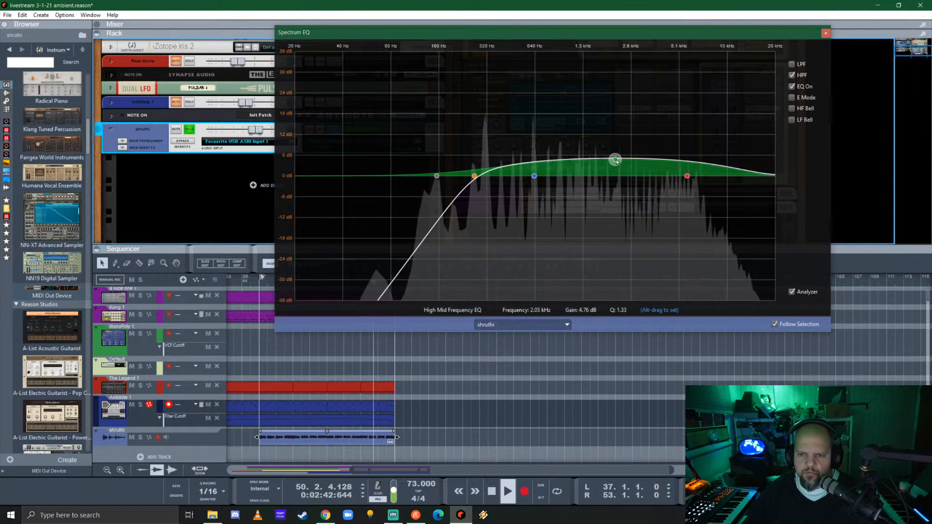
- Turn on E Mode in shruthi's EQ, narrow the high mid band to Q 2.50 and boost it about 8.57 dB at 1.92 kHz
left_click(792, 98)
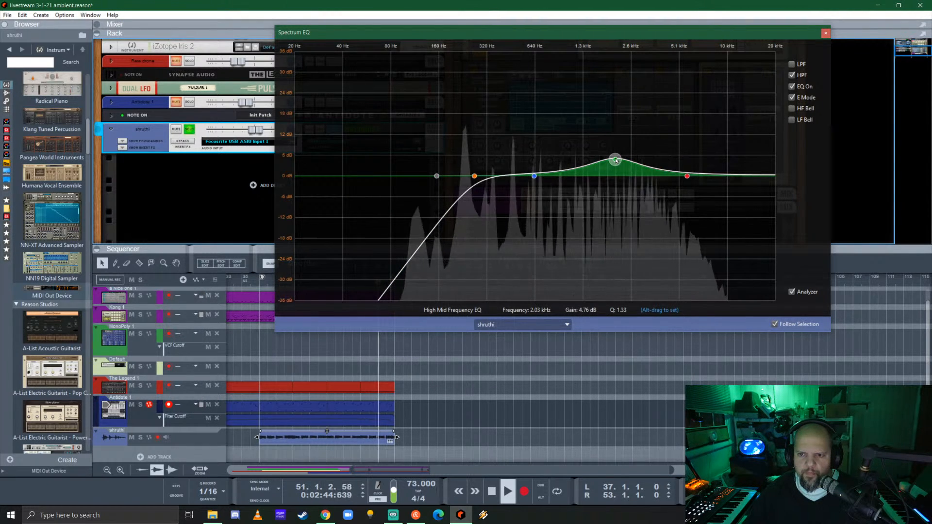
scroll(616, 160, "up", 5)
left_click_drag(619, 158, 614, 151)
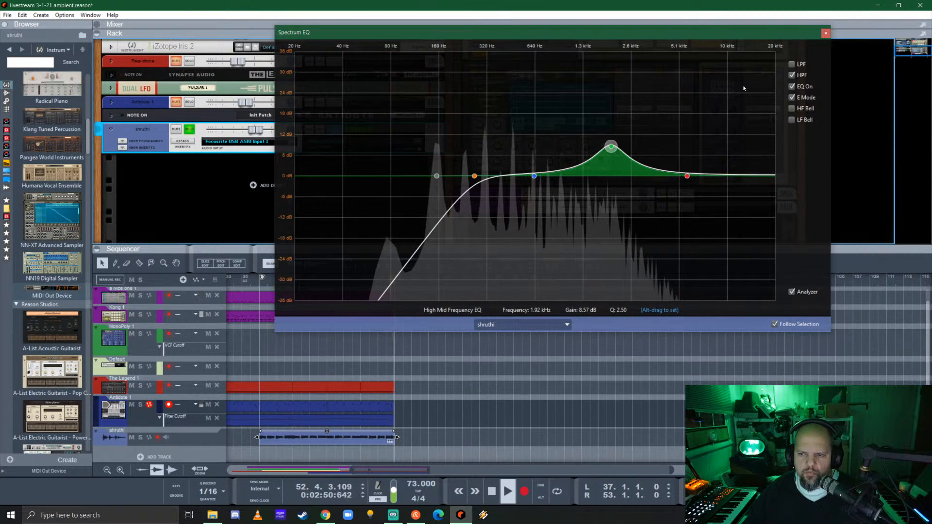
left_click(826, 32)
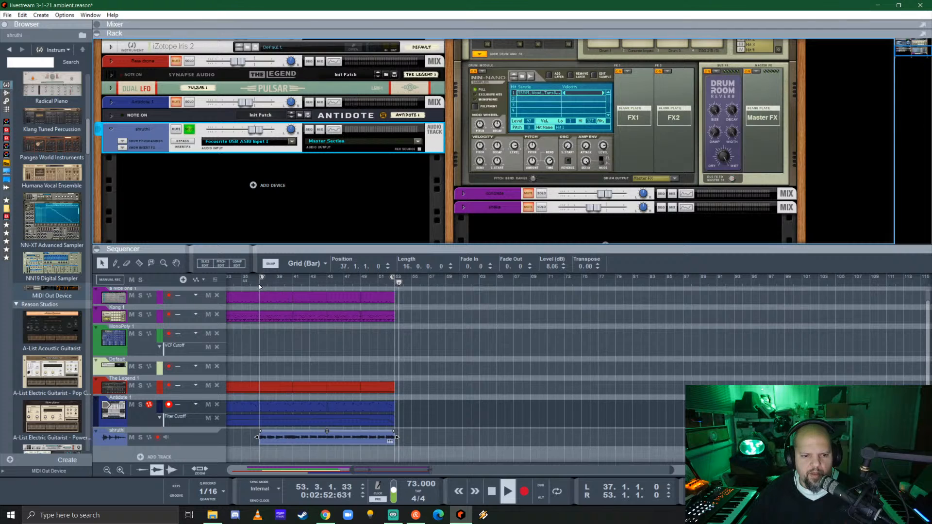
- Take shruthi out of solo, listen to the full mix from bar 37 and bring the mixer channels into view
left_click(260, 286)
key("space")
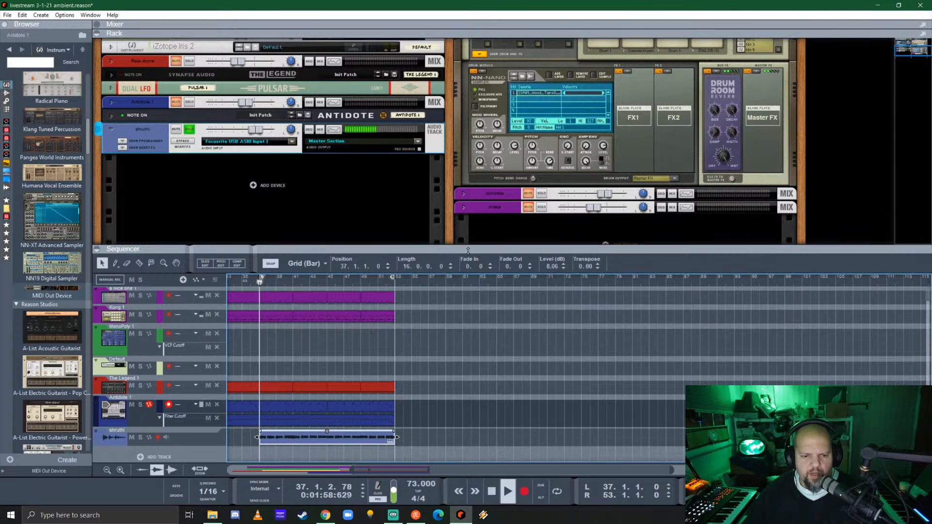
left_click(189, 130)
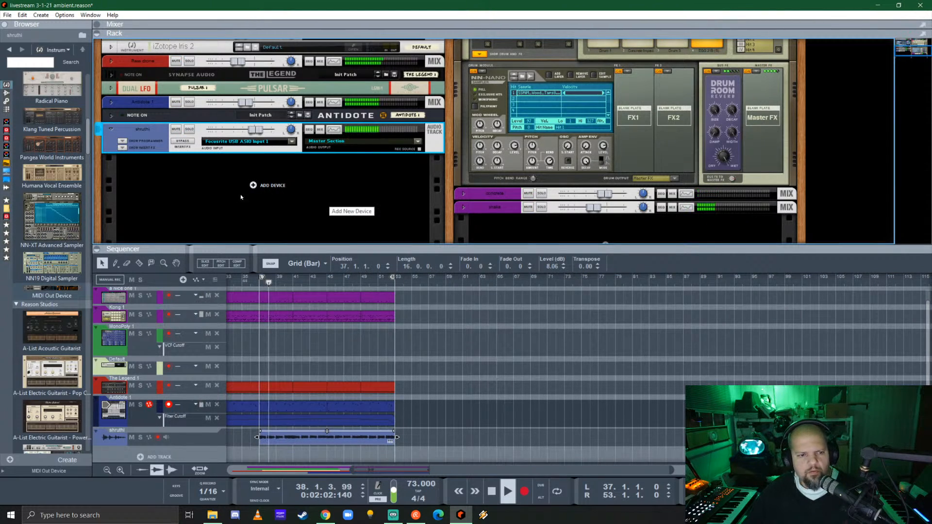
left_click_drag(740, 34, 740, 319)
key("space")
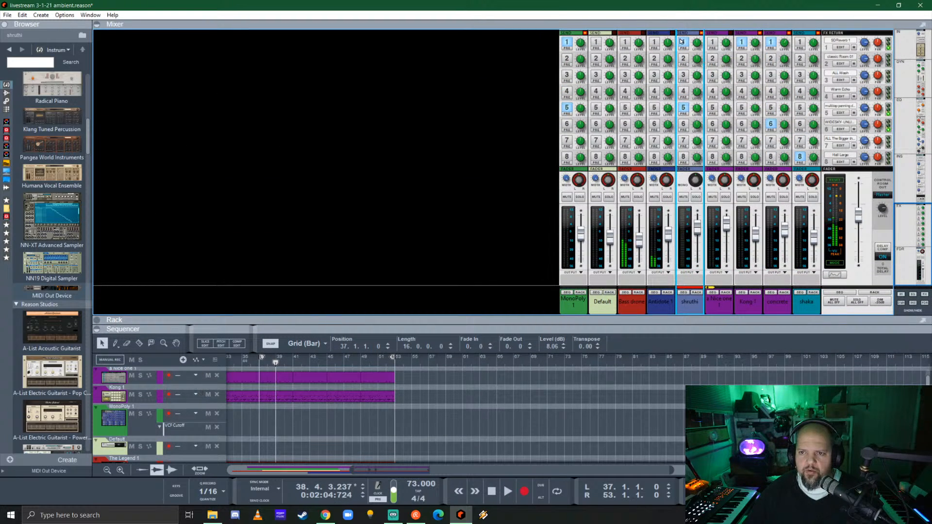
- Add ValhallaSupermassive from the favorites to shruthi's insert effects and open its plugin window
left_click(610, 293)
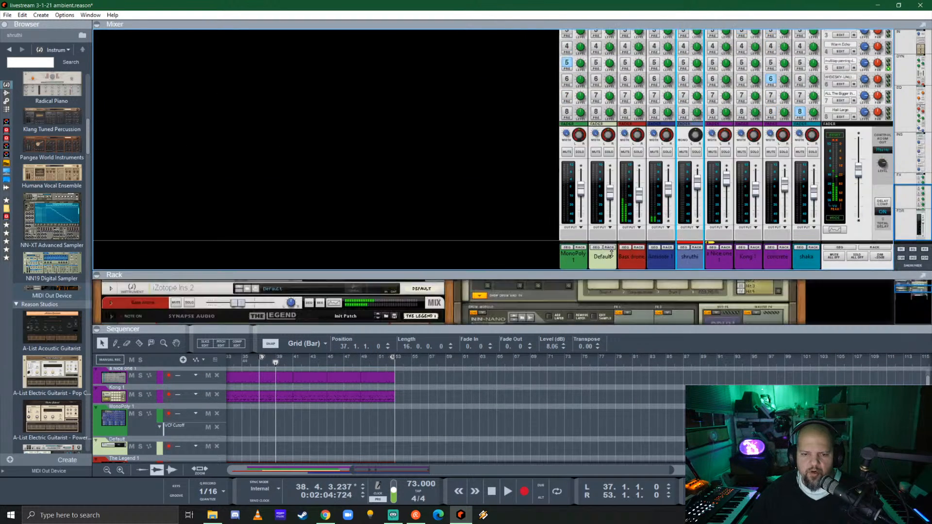
left_click_drag(612, 254, 601, 73)
left_click(122, 188)
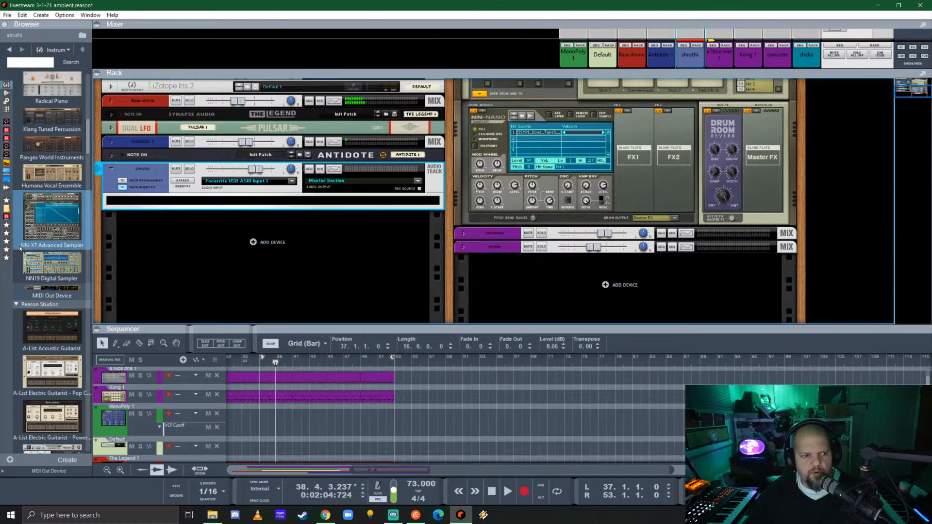
left_click(6, 250)
left_click_drag(44, 281, 247, 206)
left_click(344, 235)
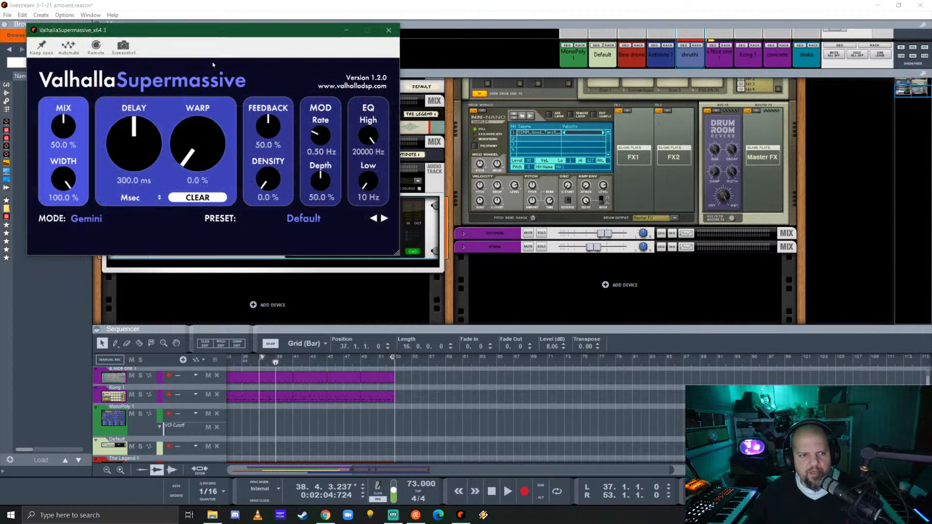
left_click_drag(219, 36, 569, 156)
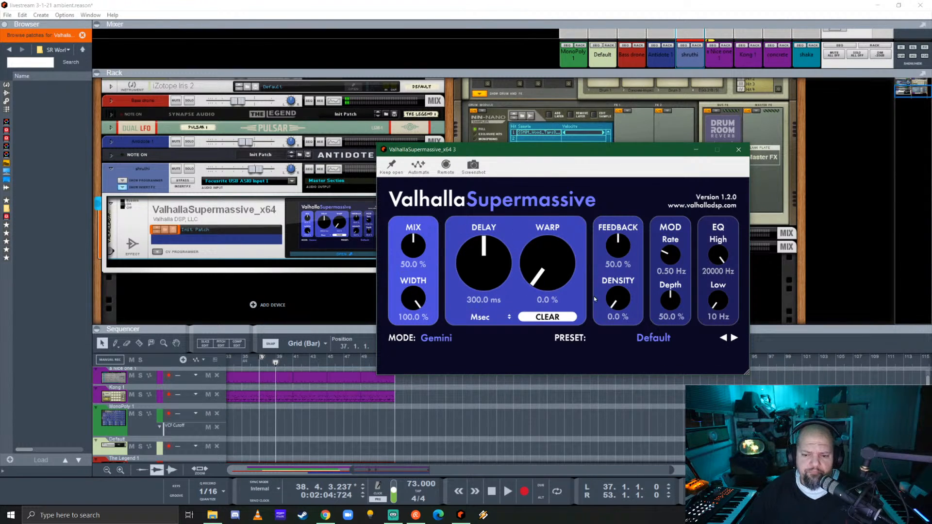
- Load the HydraHarp reverb preset in ValhallaSupermassive and lower its mix to 40.4 %
left_click(650, 338)
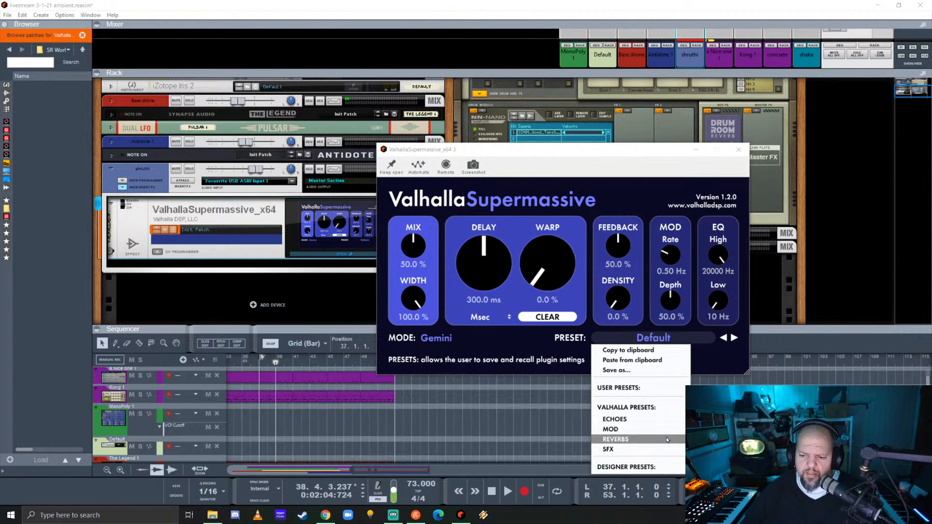
mouse_move(616, 440)
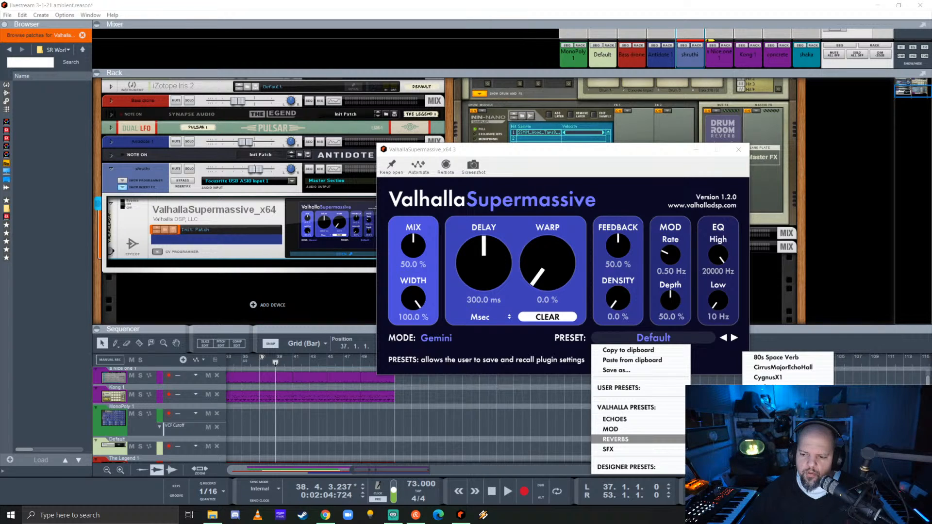
left_click(772, 388)
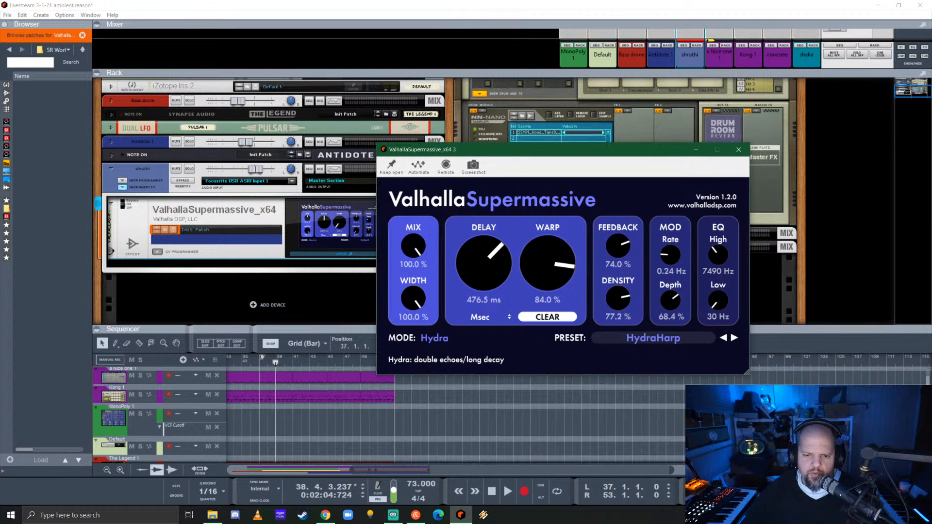
left_click_drag(413, 247, 426, 310)
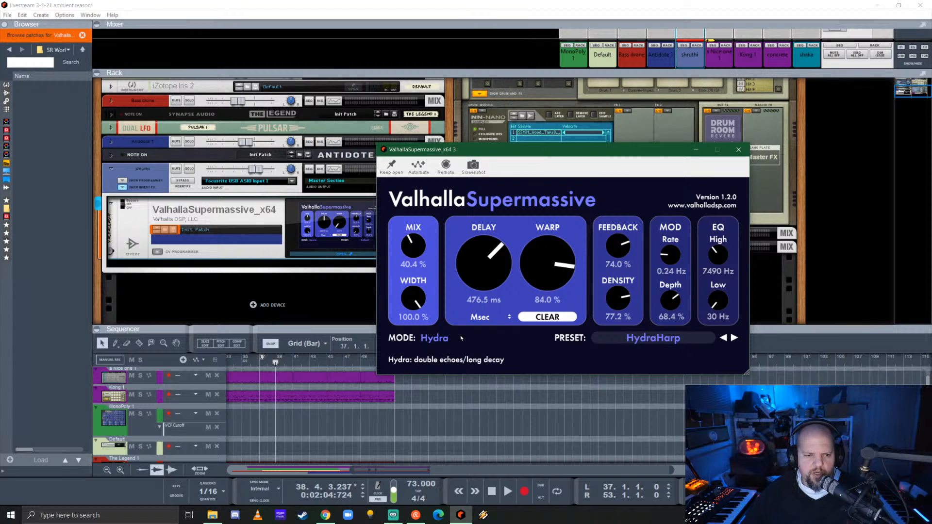
- Play from bar 37 with shruthi soloed to hear the reverb, and close the plugin window
left_click(259, 363)
key("space")
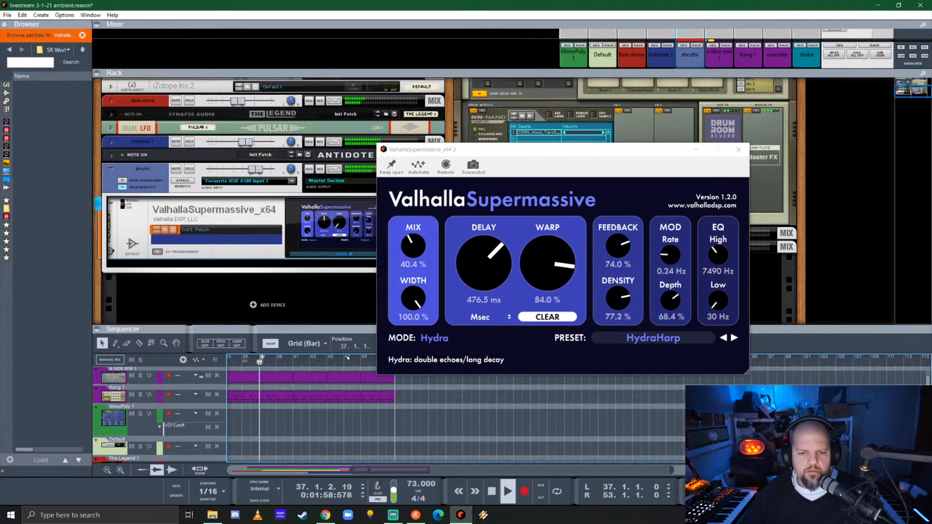
left_click(190, 170)
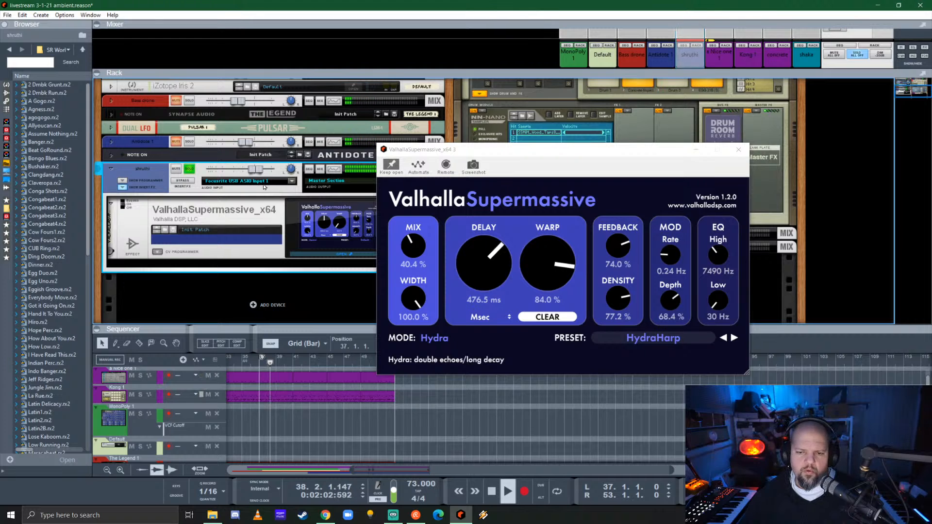
left_click(739, 150)
left_click(738, 151)
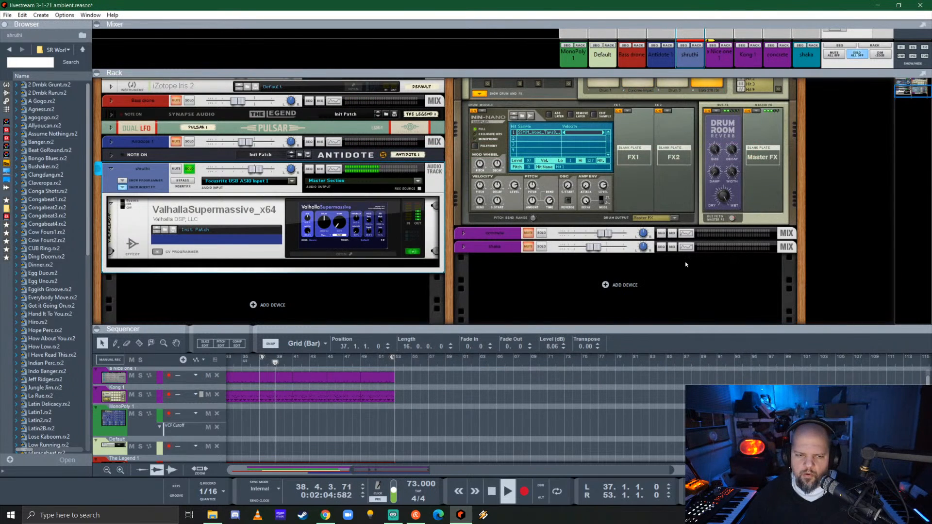
- Lower ValhallaSupermassive's mix to 26.8 % during playback, and delete the effect from shruthi's inserts
left_click(343, 253)
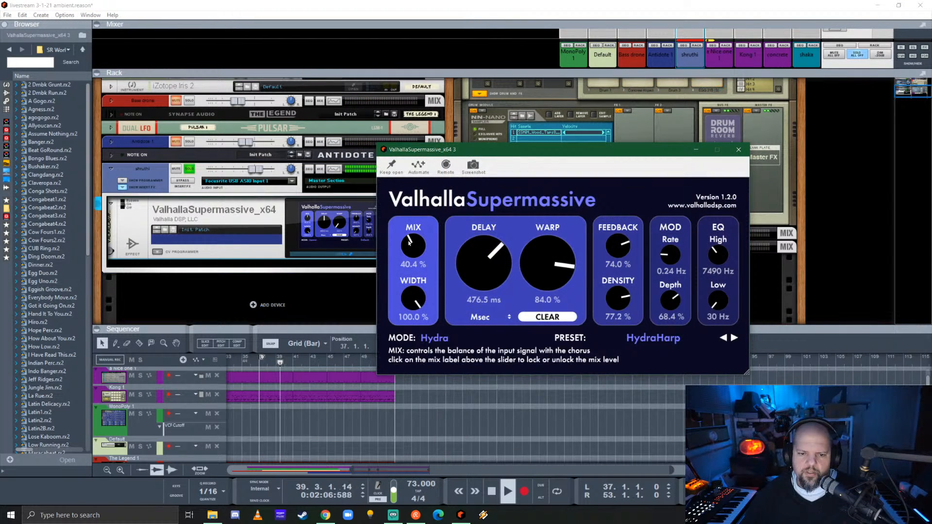
scroll(409, 243, "down", 5)
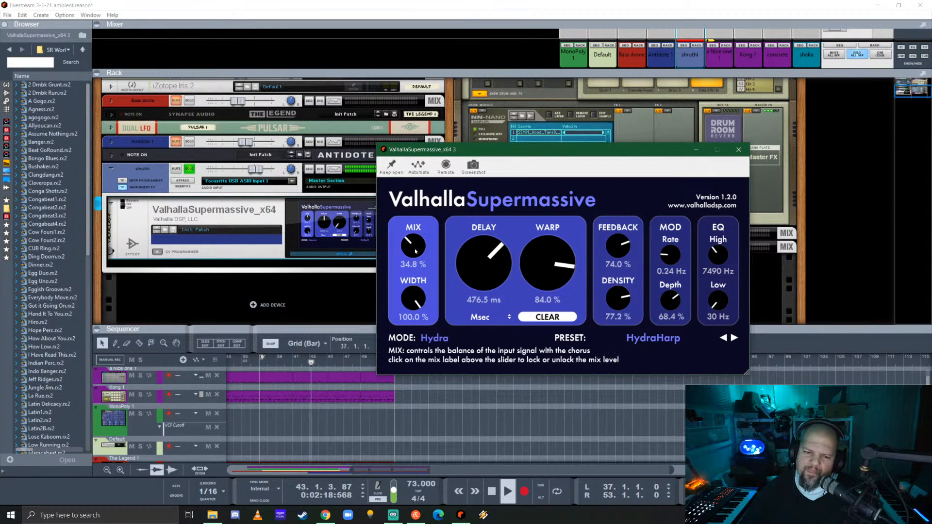
left_click_drag(410, 244, 421, 256)
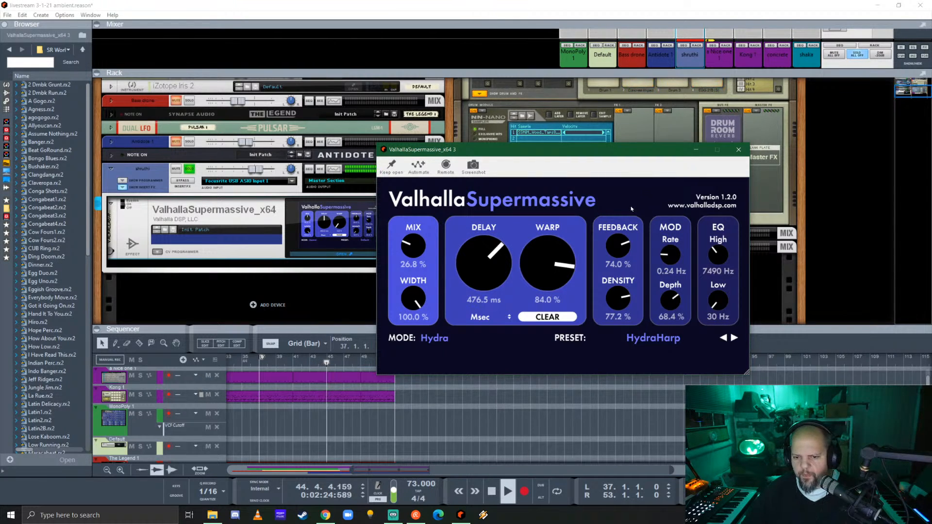
left_click(740, 149)
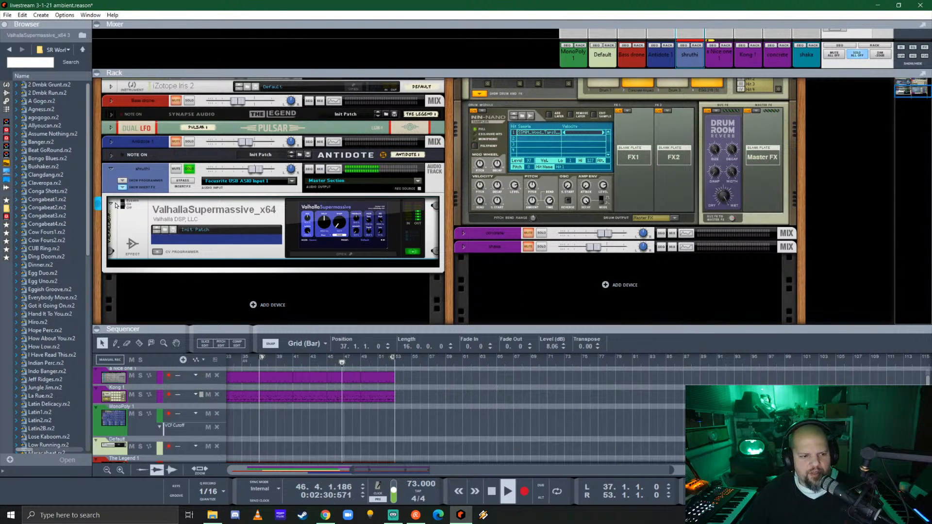
key("Delete")
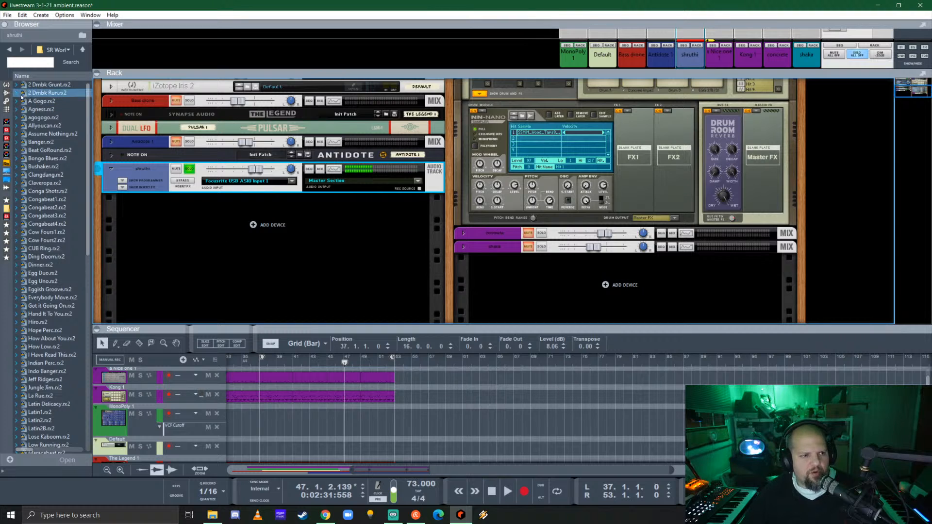
- Create a Subtractor with the noise sweep modwhl ML patch from the Reason folder and take shruthi out of solo
left_click(5, 211)
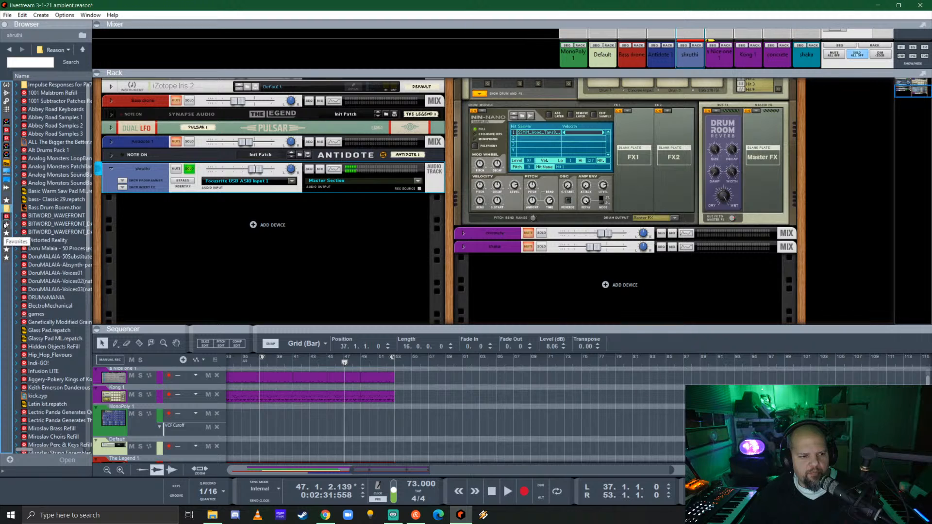
left_click(5, 225)
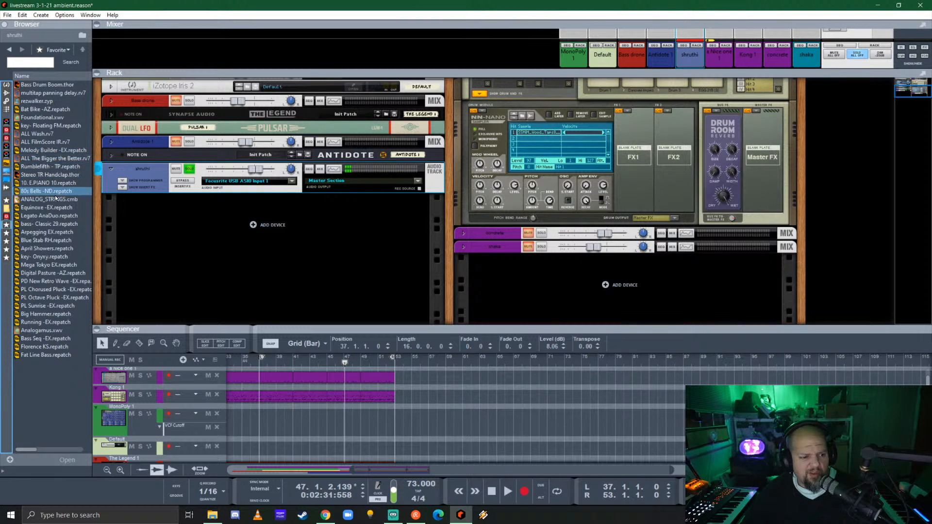
left_click(6, 210)
scroll(54, 257, "down", 9)
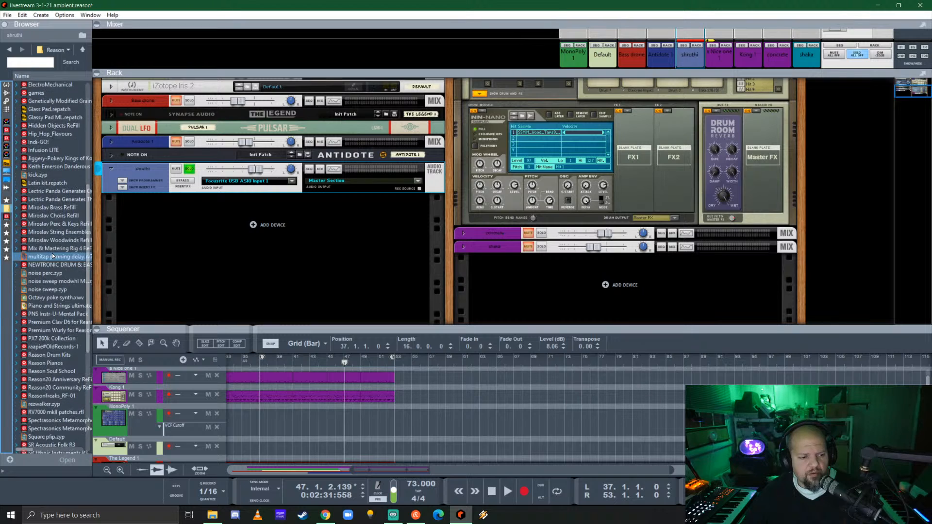
left_click_drag(54, 283, 243, 267)
left_click(189, 161)
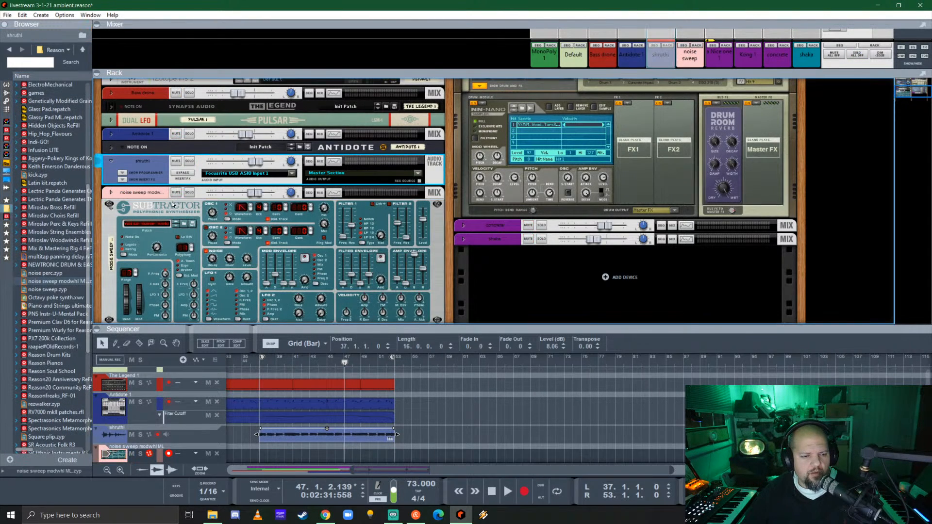
- Move the noise sweep channel and its Subtractor to the second rack column below shake, and unfold the synth
left_click(110, 208)
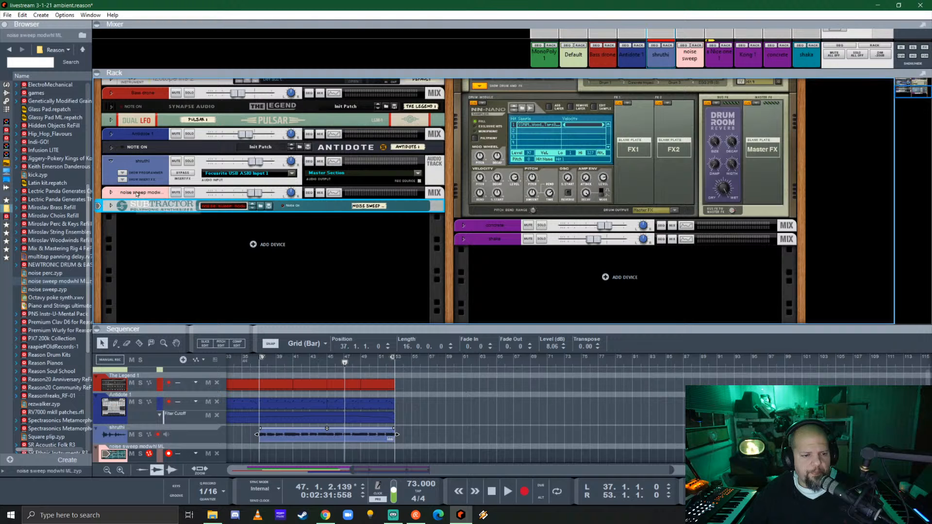
left_click_drag(136, 194, 460, 269)
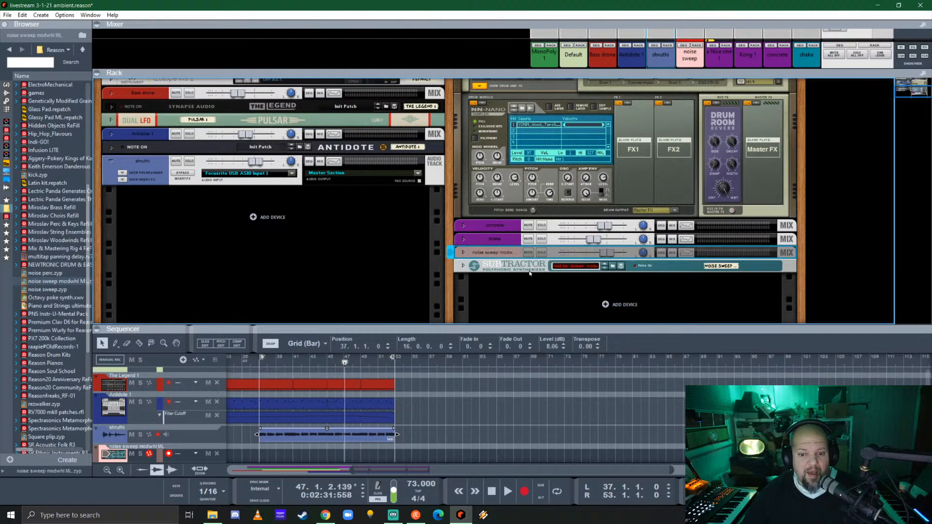
left_click(463, 267)
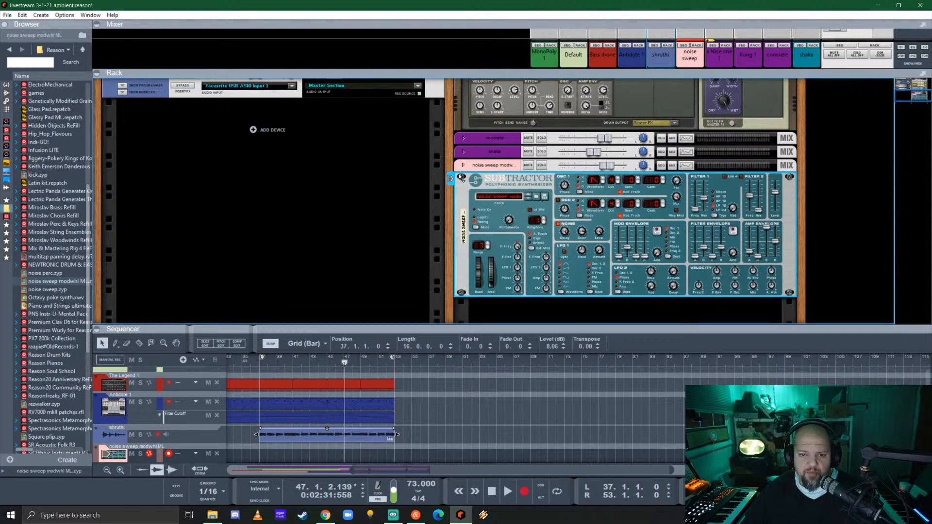
left_click(462, 167)
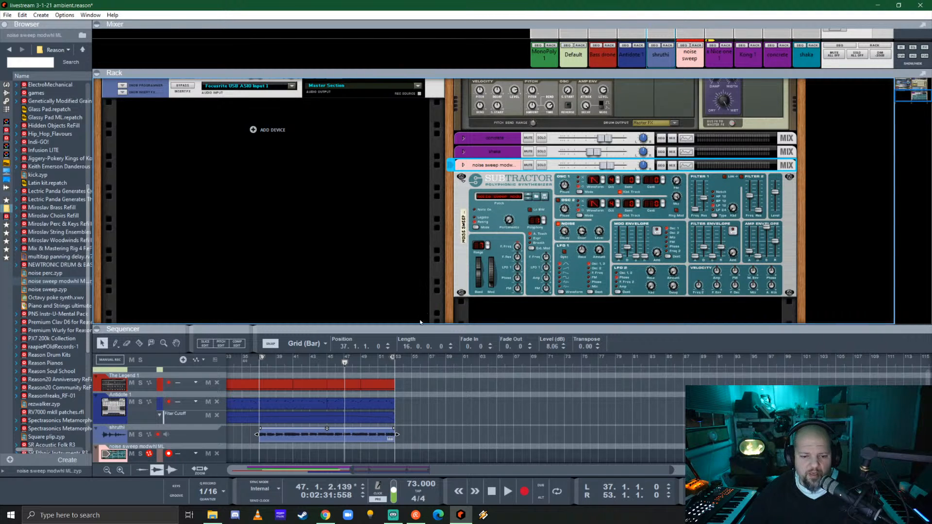
- Enlarge the sequencer and open The Legend 1 track's clip at bar 45 for note editing
left_click_drag(429, 328, 508, 219)
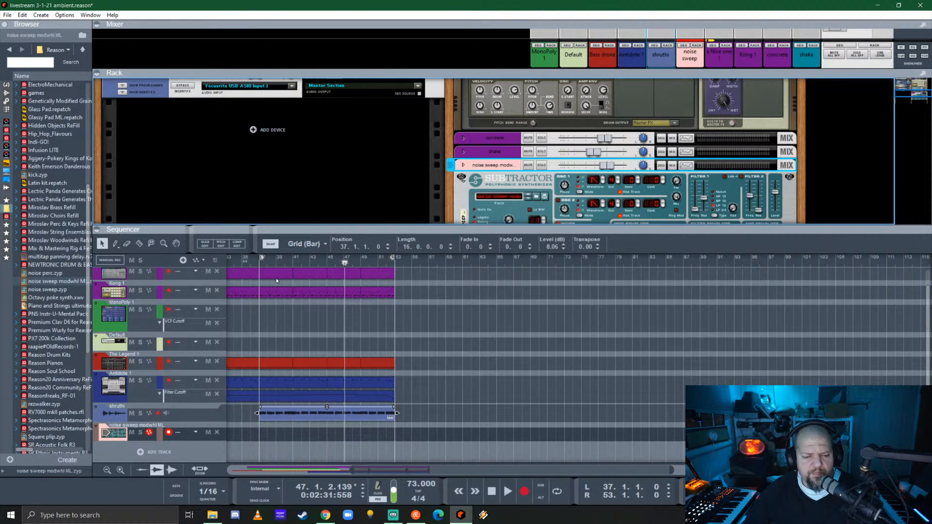
scroll(277, 281, "left", 6)
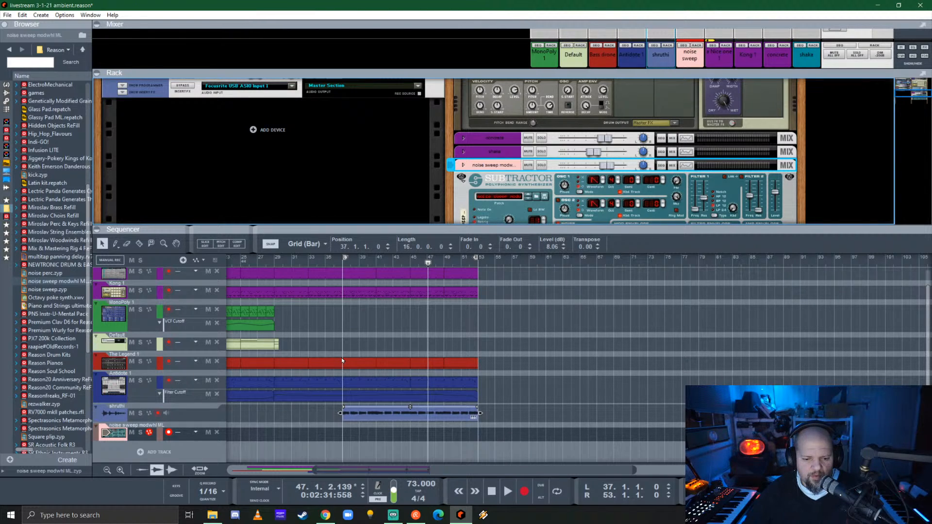
scroll(344, 362, "left", 10)
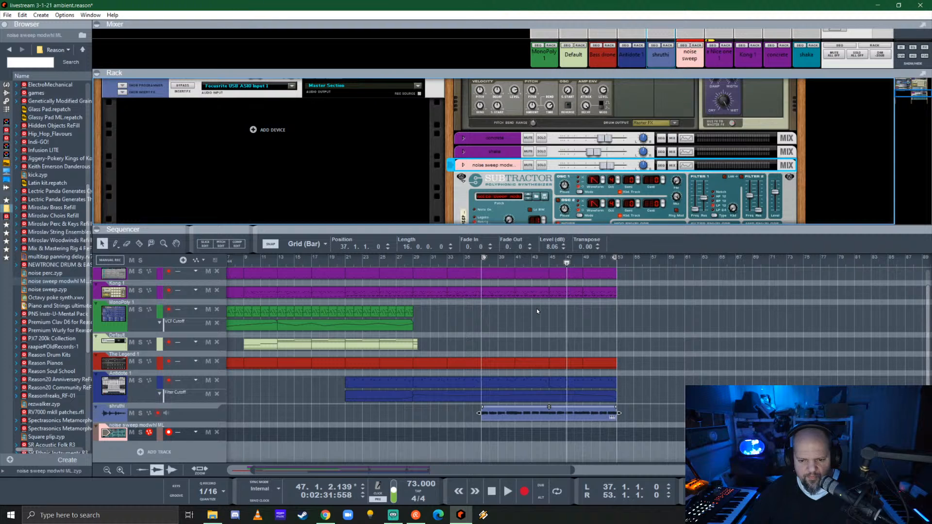
left_click(566, 365)
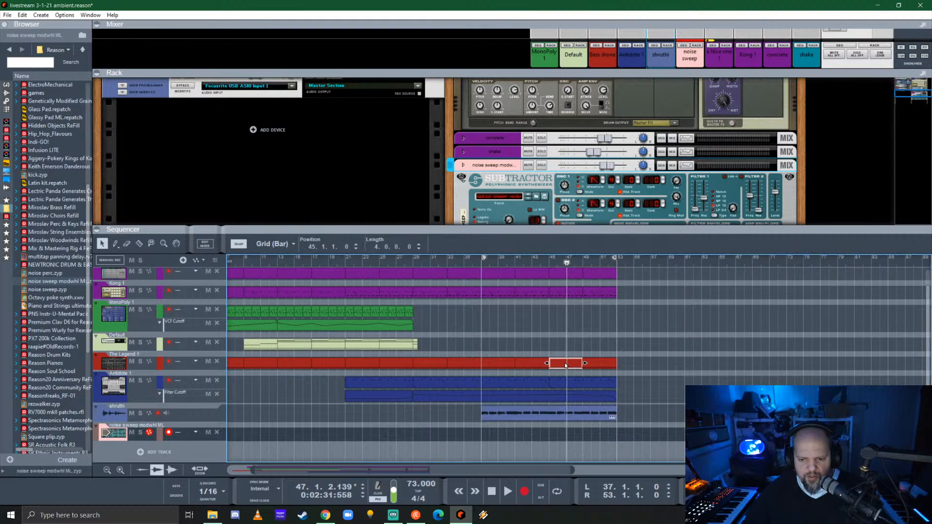
left_click_drag(595, 229, 597, 139)
double_click(564, 292)
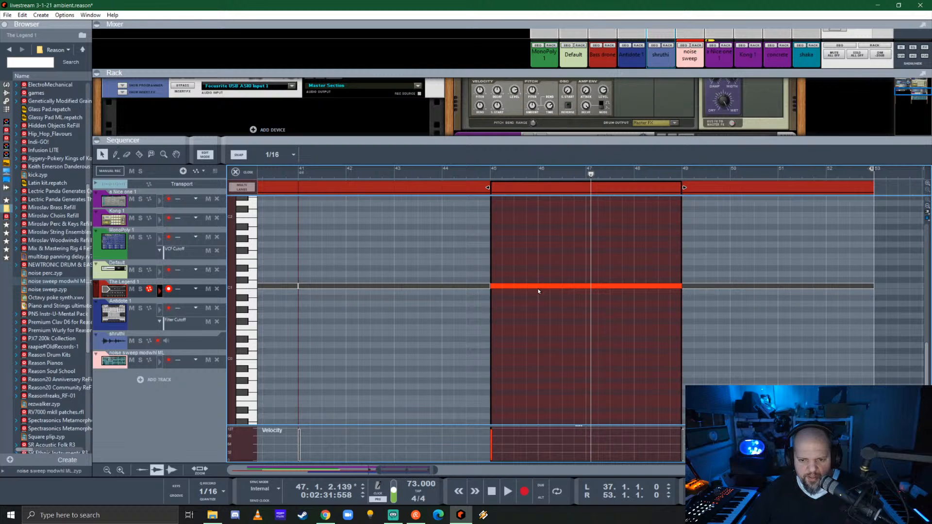
- Raise The Legend 1's bar 45 note to G#1, play from bar 45, and set the left locator there
left_click_drag(541, 286, 541, 238)
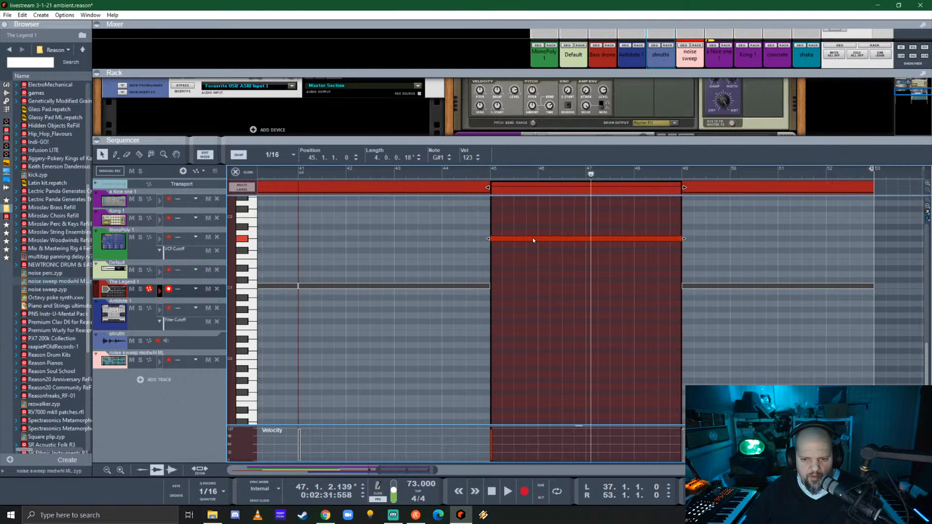
left_click(242, 172)
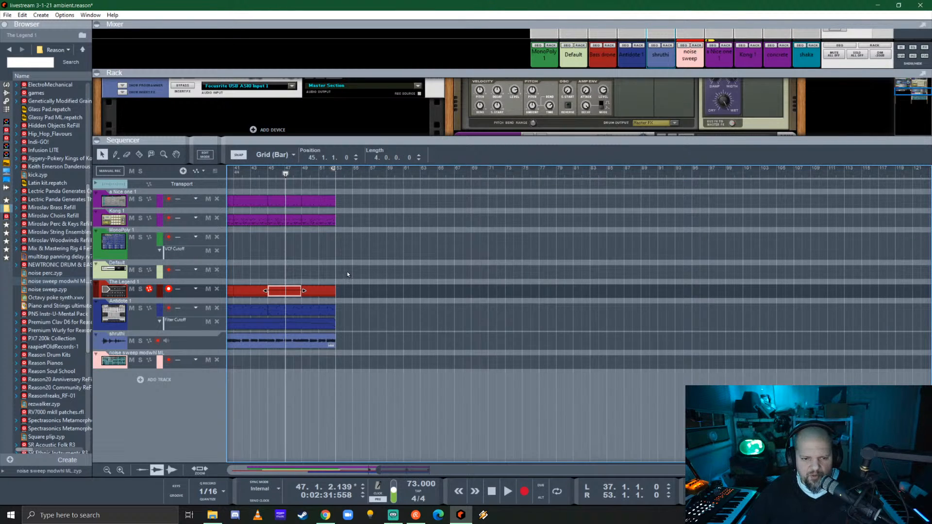
scroll(495, 252, "left", 4)
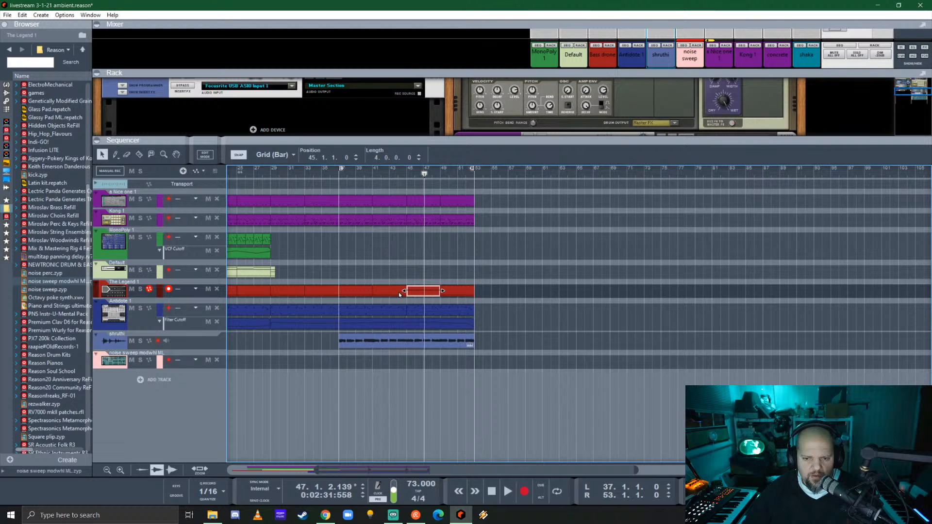
left_click(406, 172)
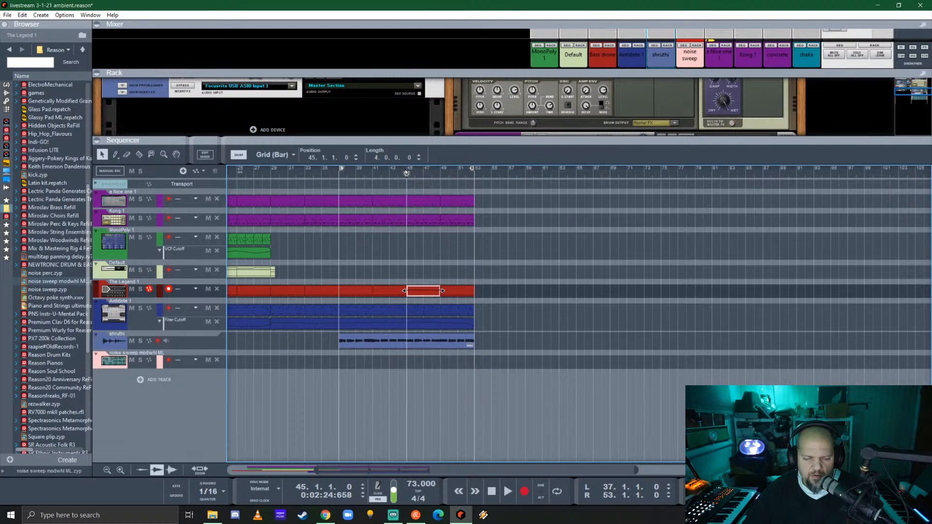
key("space")
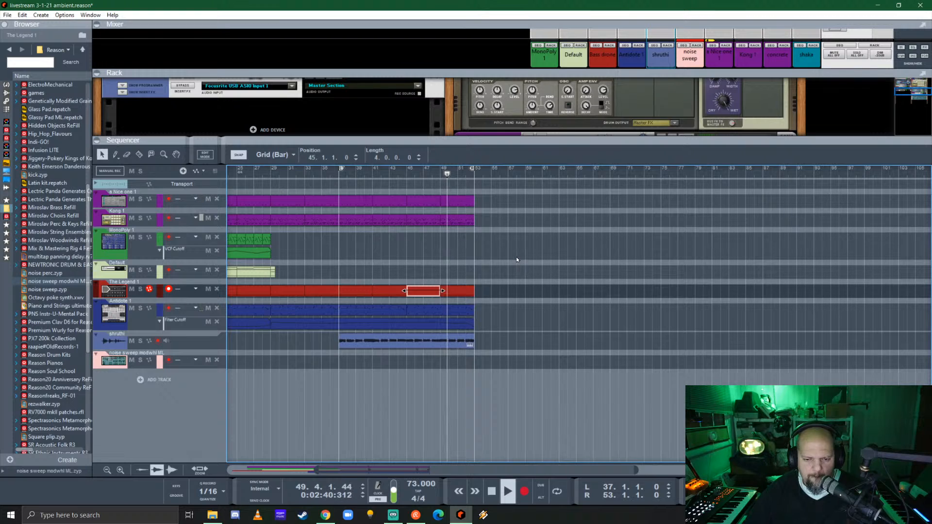
left_click(407, 171, "ctrl")
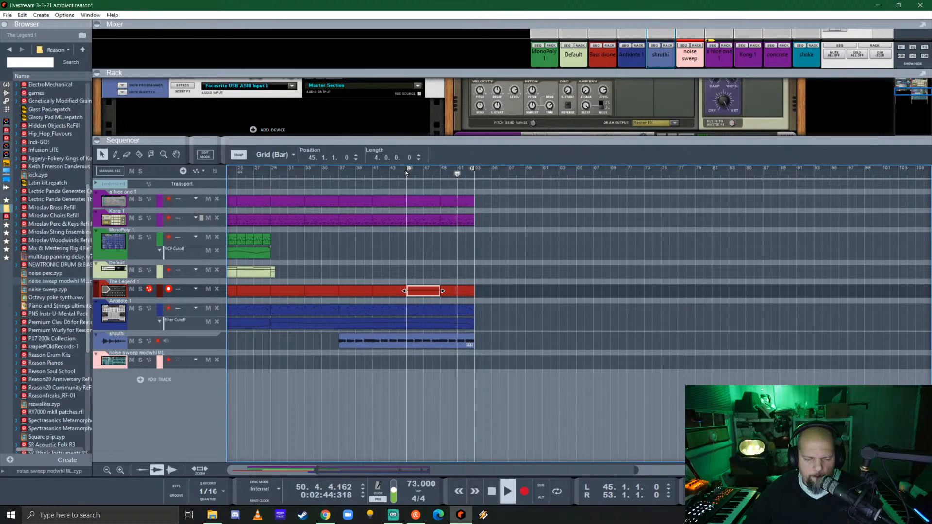
key("space")
- Record a sustained note with a mod wheel sweep on the noise sweep track, starting at bar 41
left_click(339, 170)
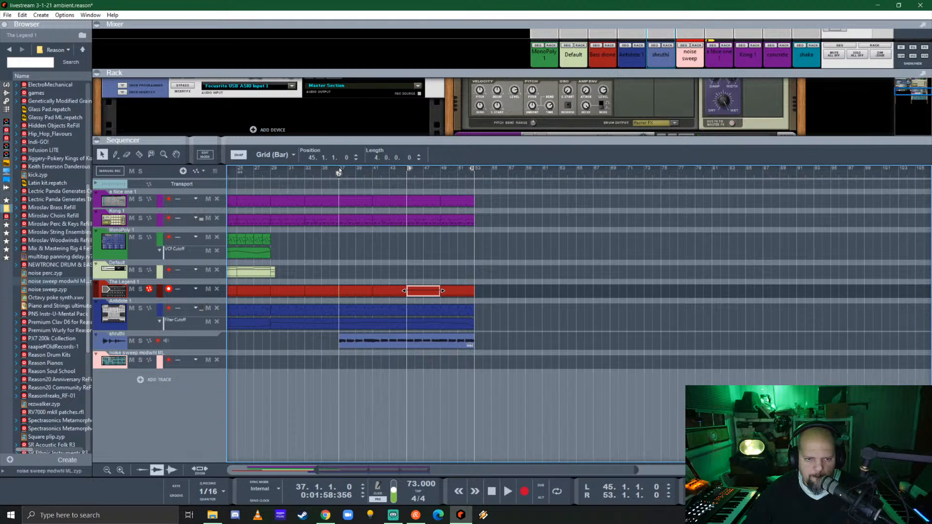
left_click(372, 171)
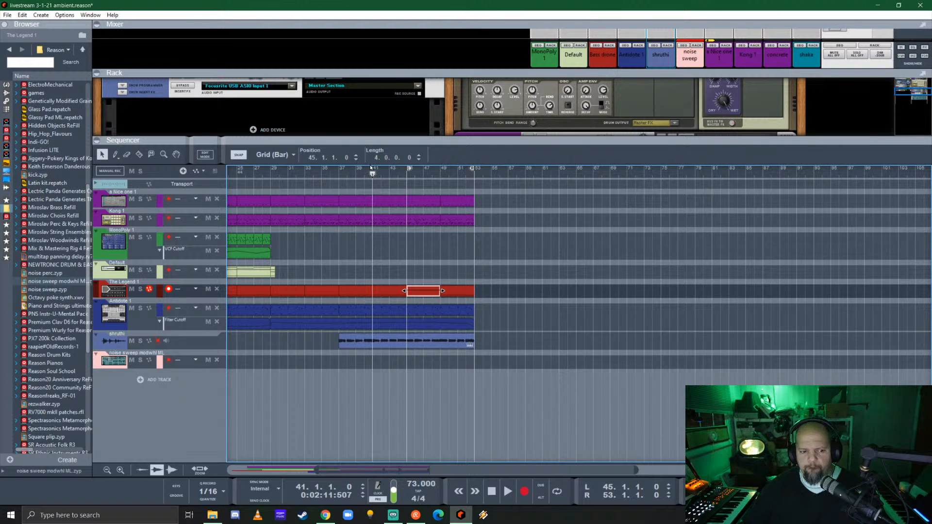
left_click(111, 362)
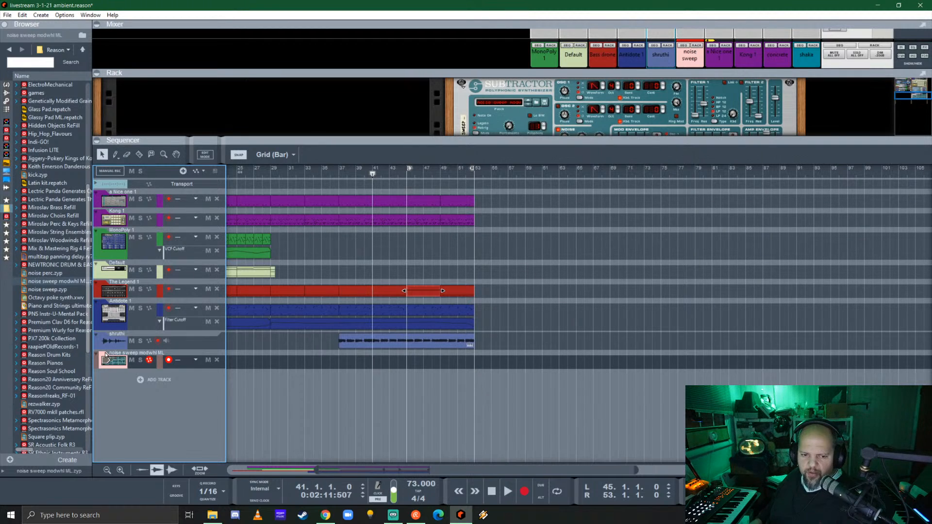
key("ctrl+Return")
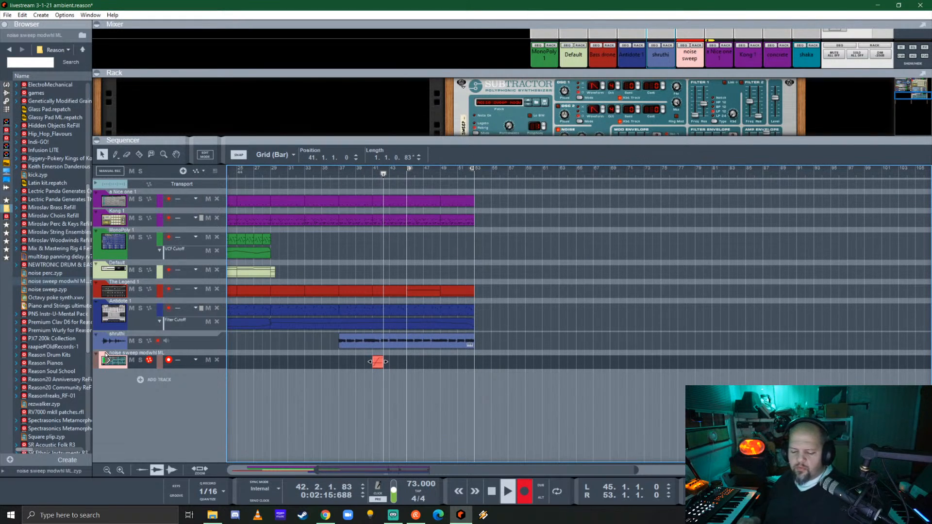
key("space")
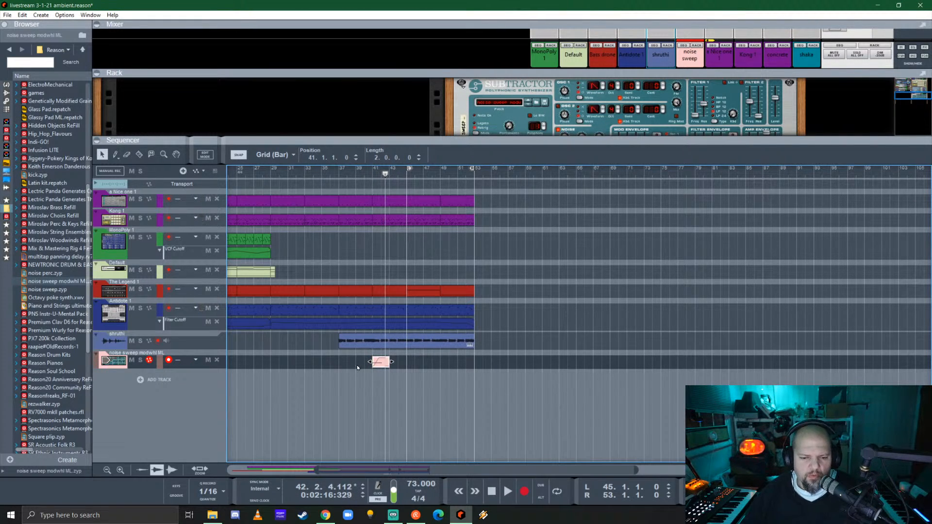
- Trim the end of the recorded noise sweep clip and scale its contents to a length of 1.1.2.0
scroll(358, 368, "up", 10)
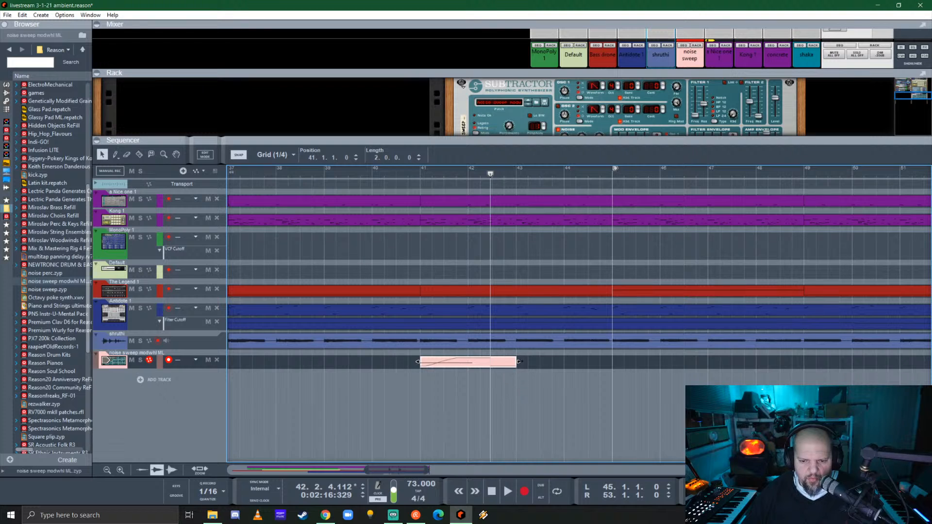
double_click(490, 366)
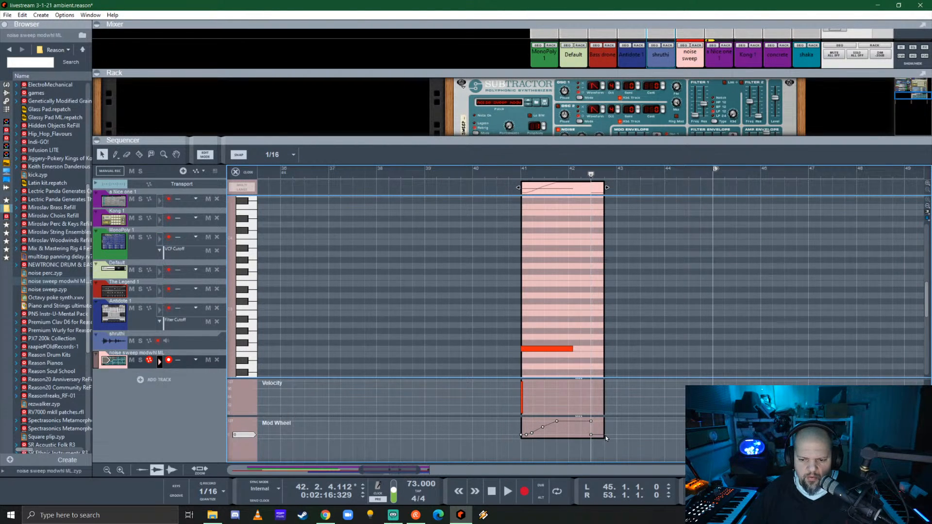
scroll(605, 285, "down", 2)
scroll(605, 284, "up", 5)
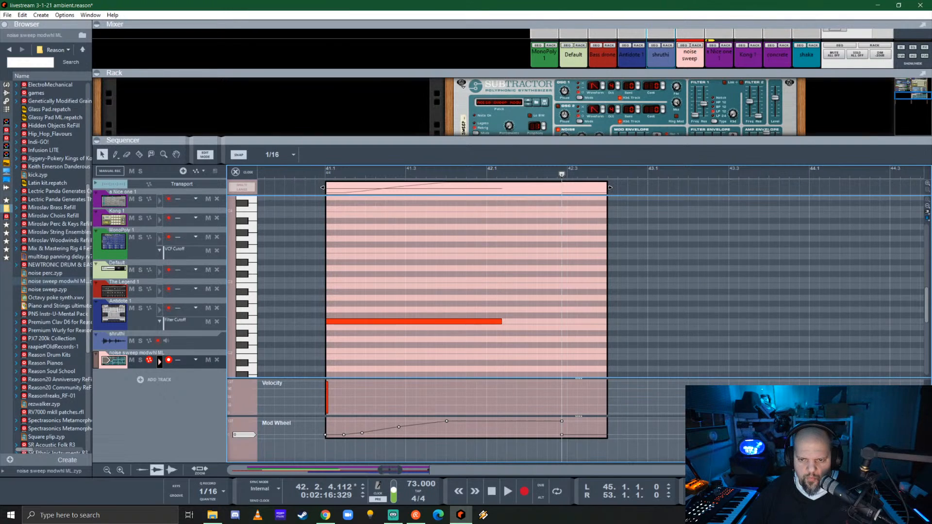
left_click_drag(610, 187, 567, 195)
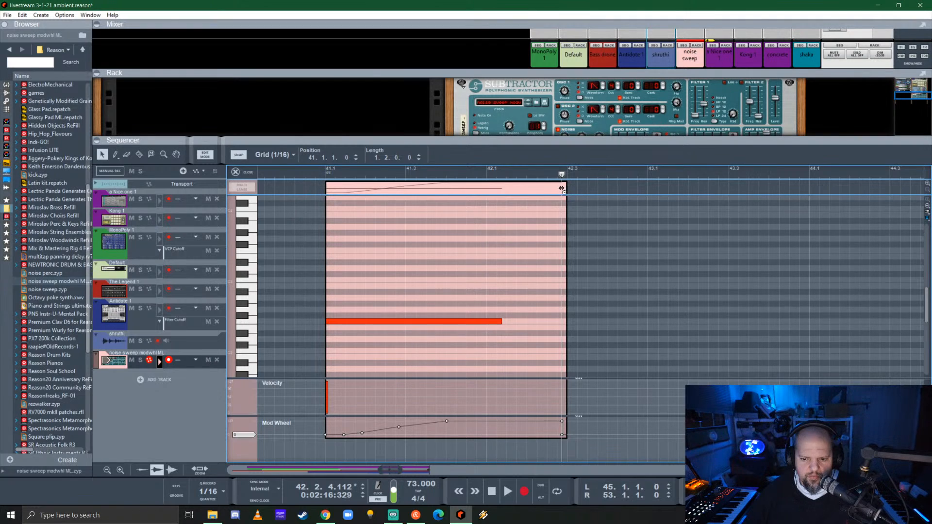
left_click_drag(562, 188, 547, 190)
left_click(485, 321)
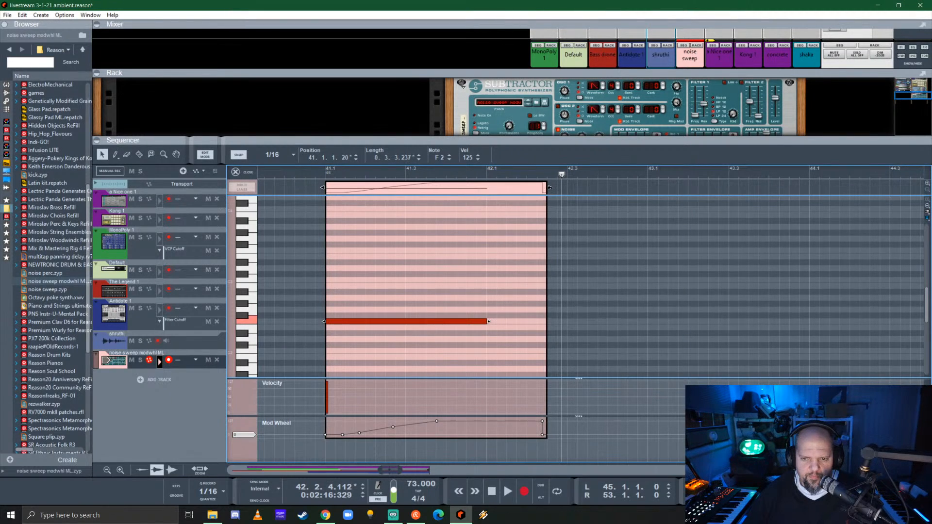
mouse_move(550, 187)
left_mouse_down()
mouse_move(522, 190)
mouse_move(546, 199)
left_mouse_up()
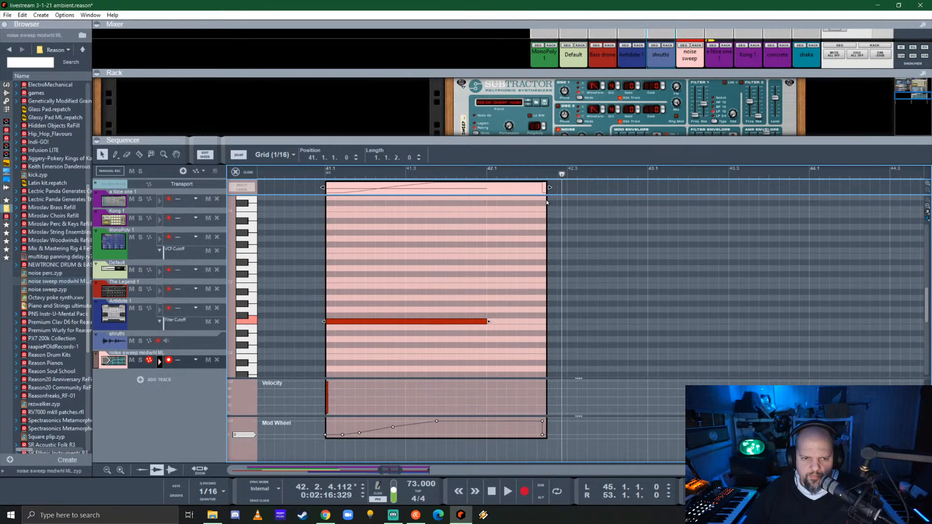
left_click(242, 172)
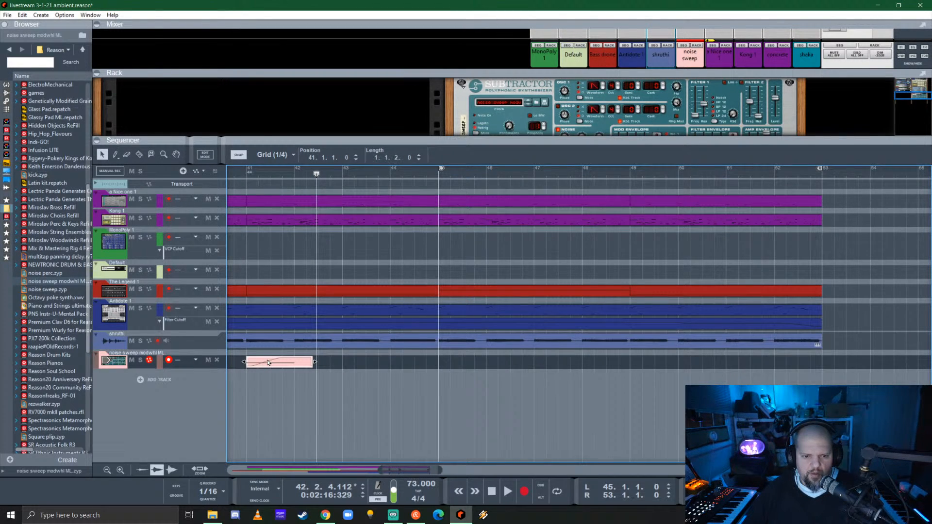
- Stretch the noise sweep clip with its contents to a length of 7.0.0.0, starting at 41.3.1.0
scroll(268, 362, "down", 2)
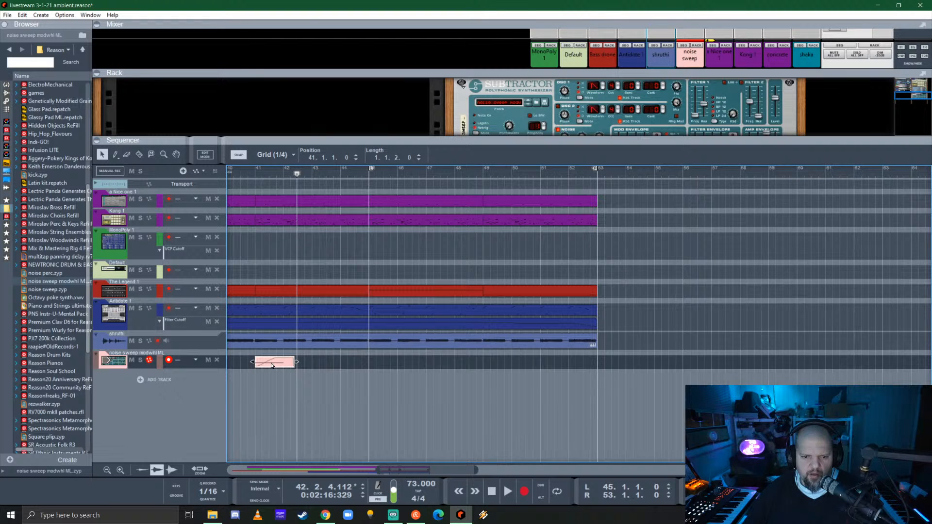
scroll(272, 363, "down", 1)
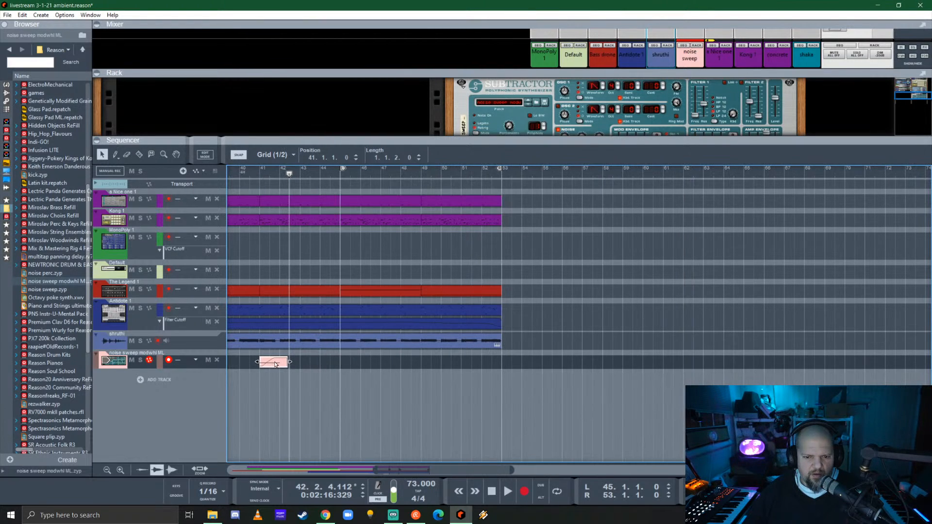
left_click_drag(271, 363, 342, 366)
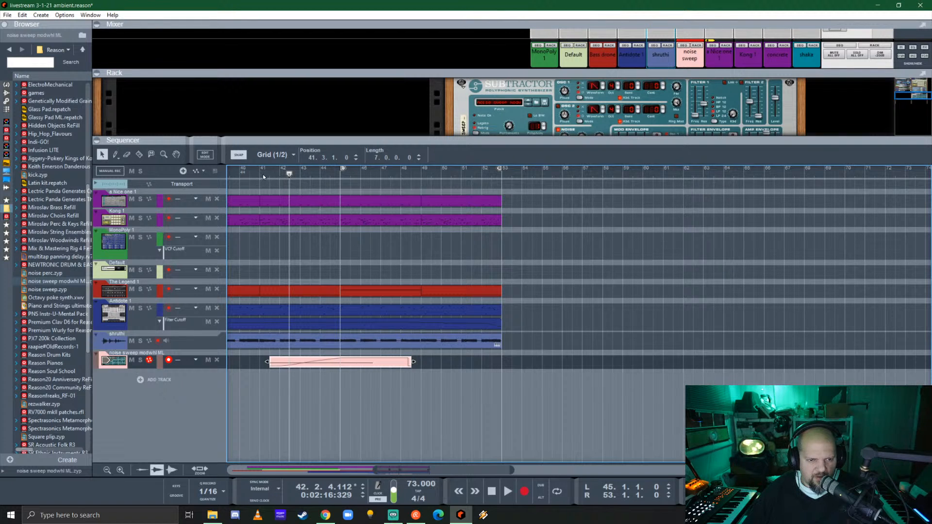
- Play the song from about bar 41 to audition the stretched noise sweep and check its Subtractor in the rack
left_click(264, 177)
key("space")
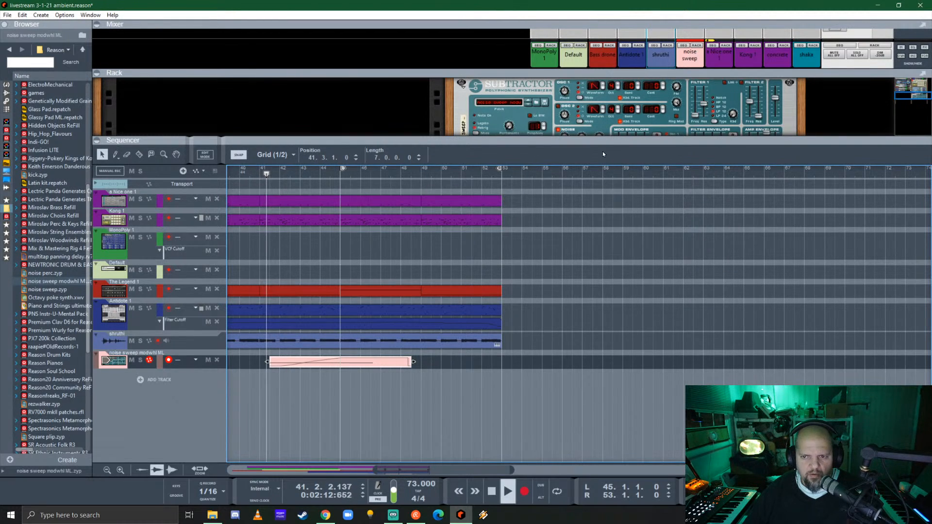
left_click_drag(621, 138, 640, 301)
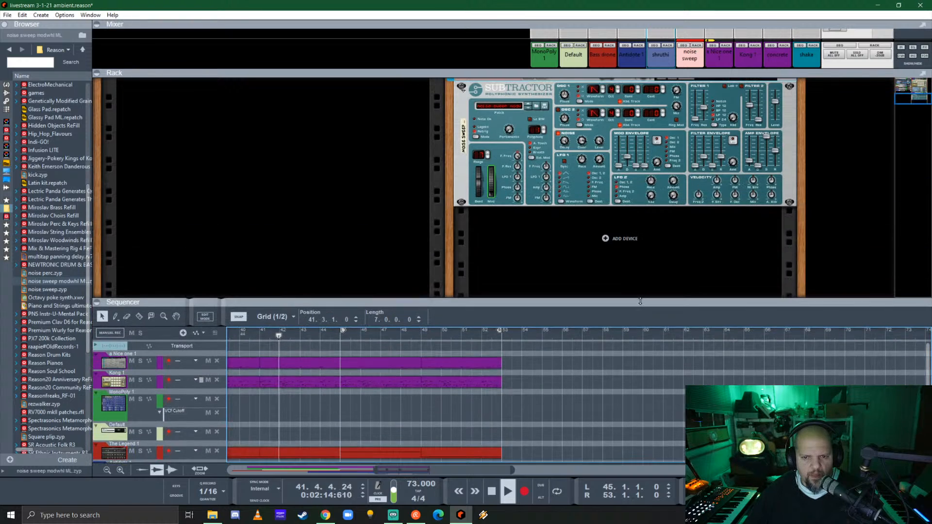
scroll(553, 229, "up", 3)
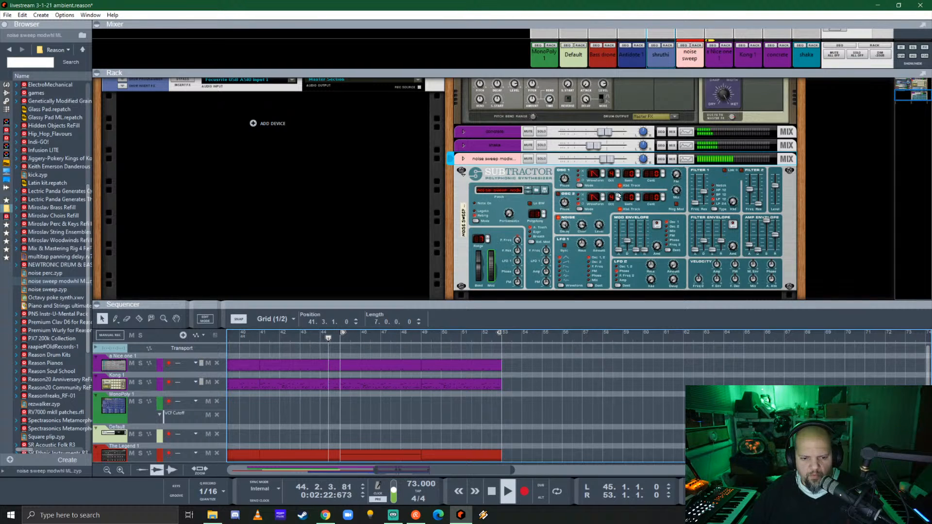
left_click_drag(474, 301, 473, 204)
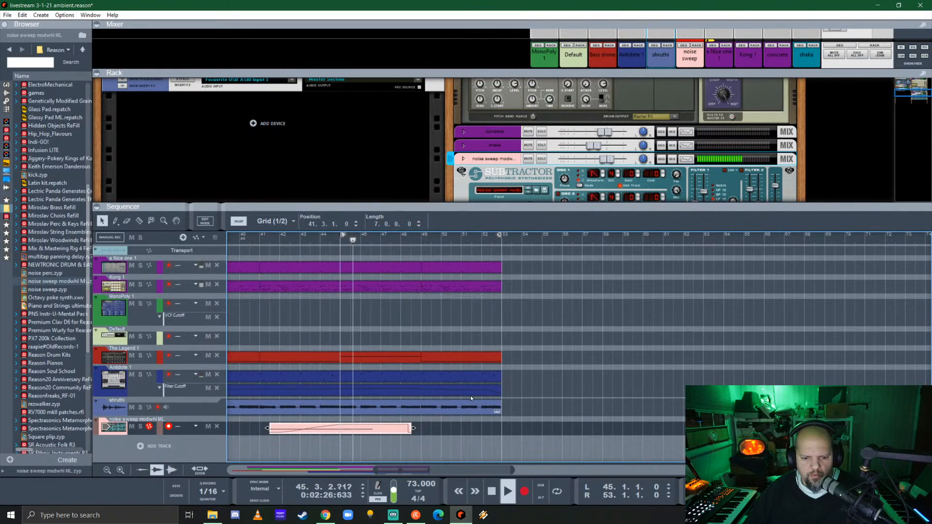
key("space")
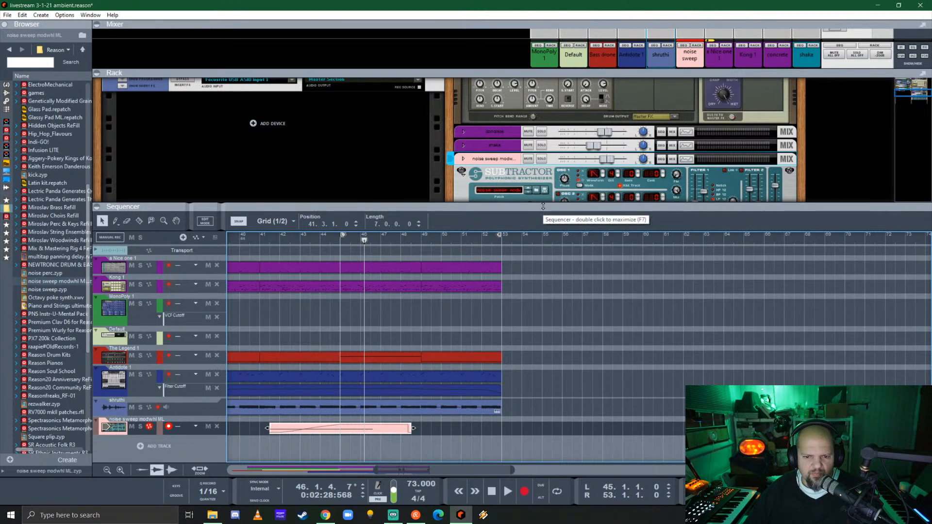
- Add an automation lane for the Subtractor's master level to the noise sweep track
left_click_drag(543, 206, 561, 321)
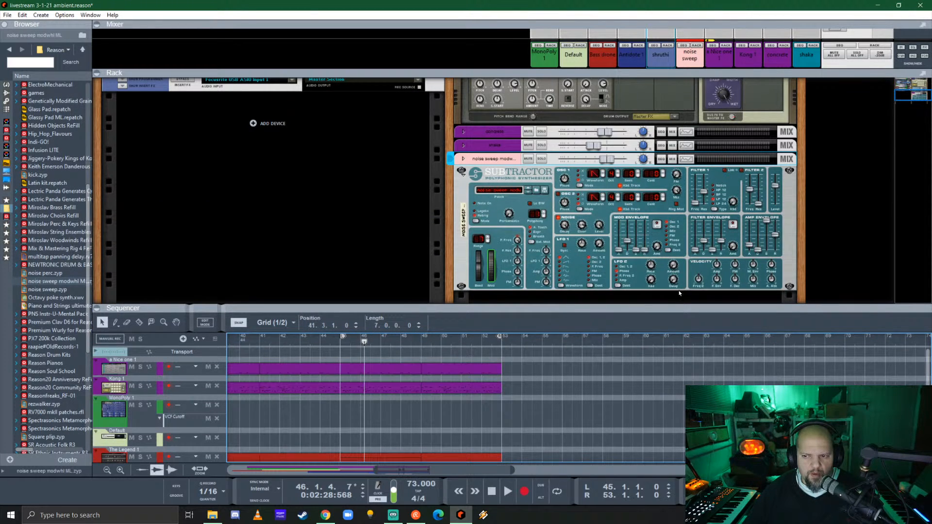
right_click(776, 188)
left_click(796, 192)
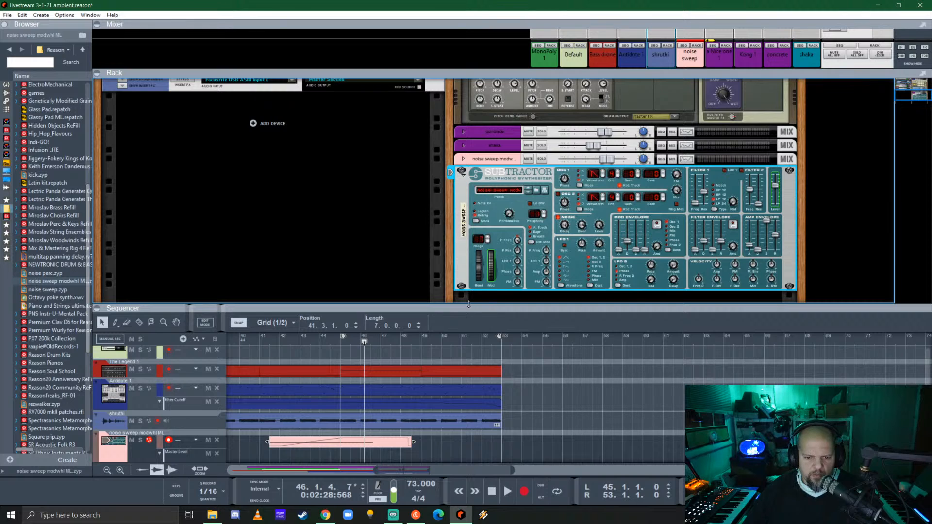
left_click_drag(469, 305, 464, 179)
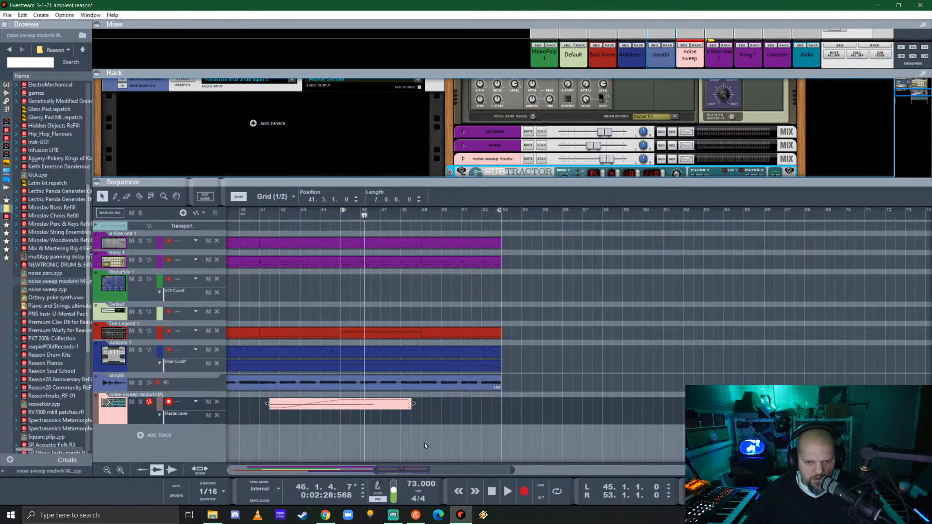
- Draw a Master Level automation clip from bar 45 to 48, with the level falling to 0 near bar 46
left_click(350, 428)
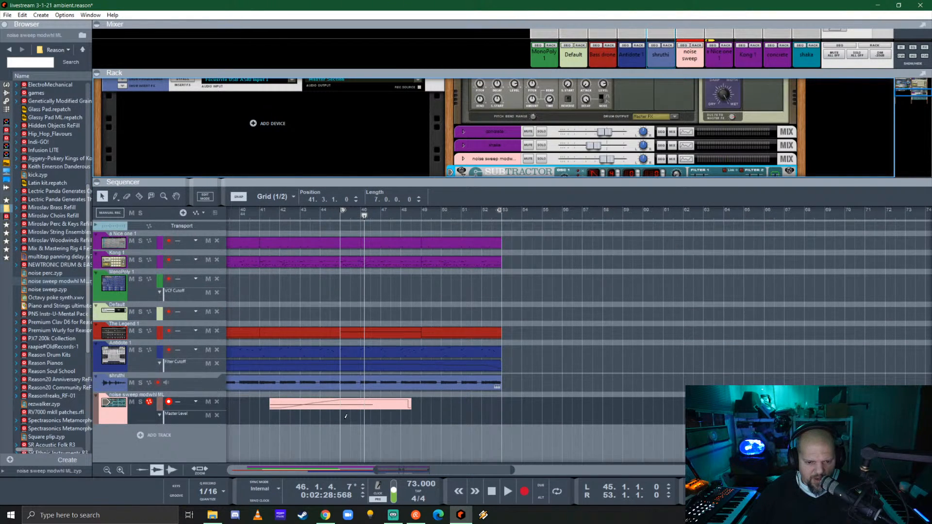
left_click_drag(346, 417, 401, 421)
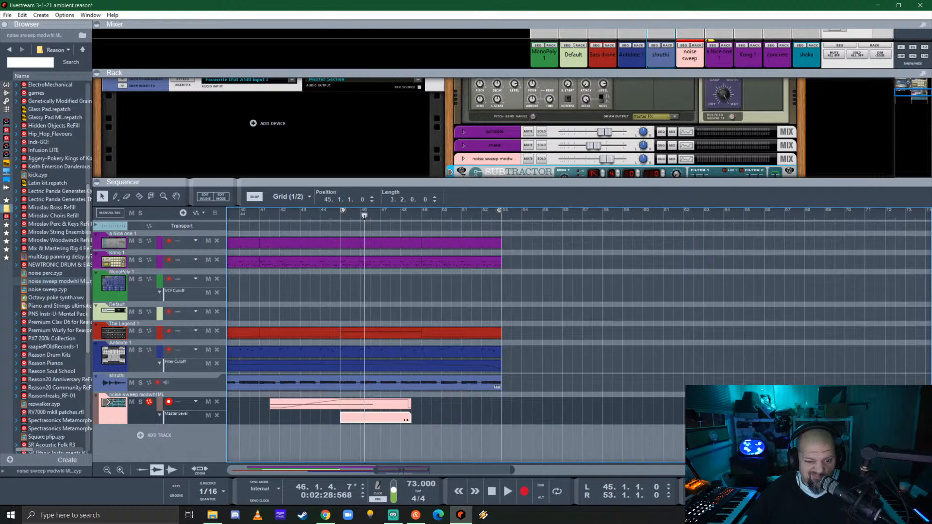
double_click(386, 420)
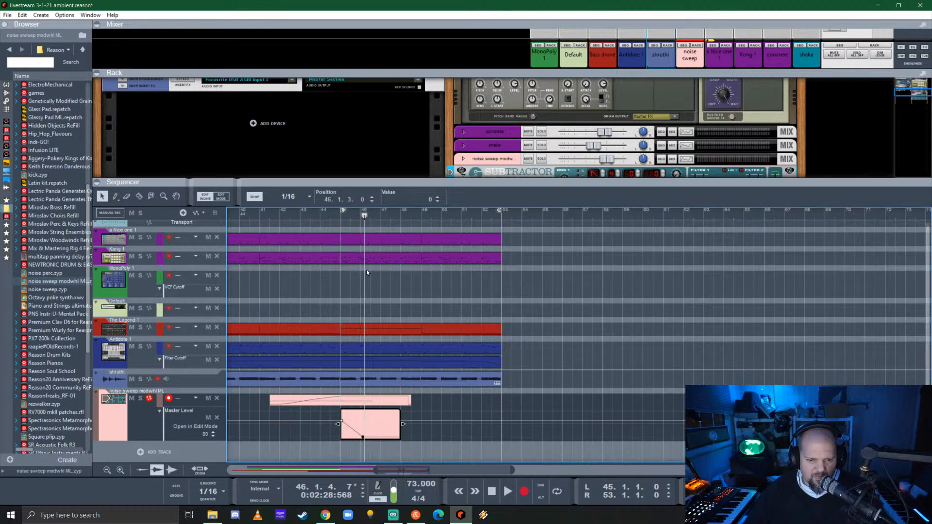
- Play the song from about bar 41 to audition the noise sweep's master level fade
left_click(267, 216)
key("space")
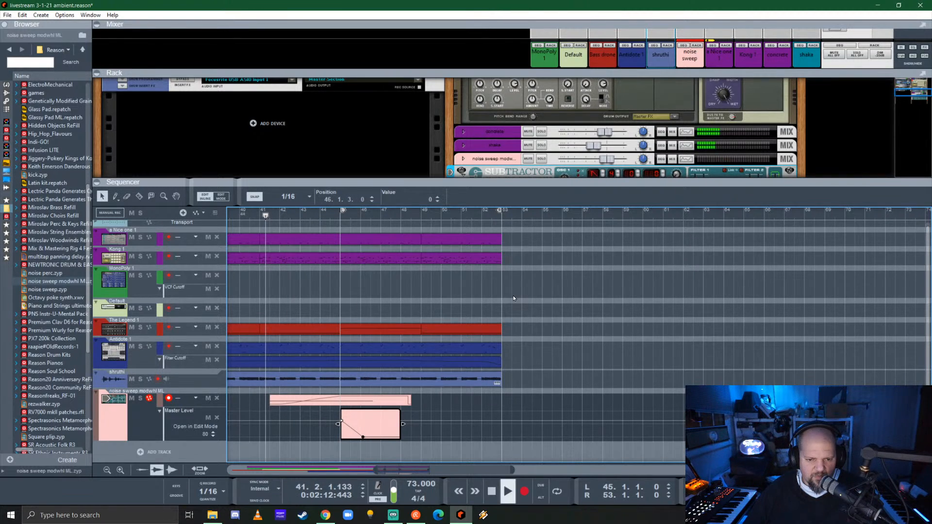
left_click(458, 288)
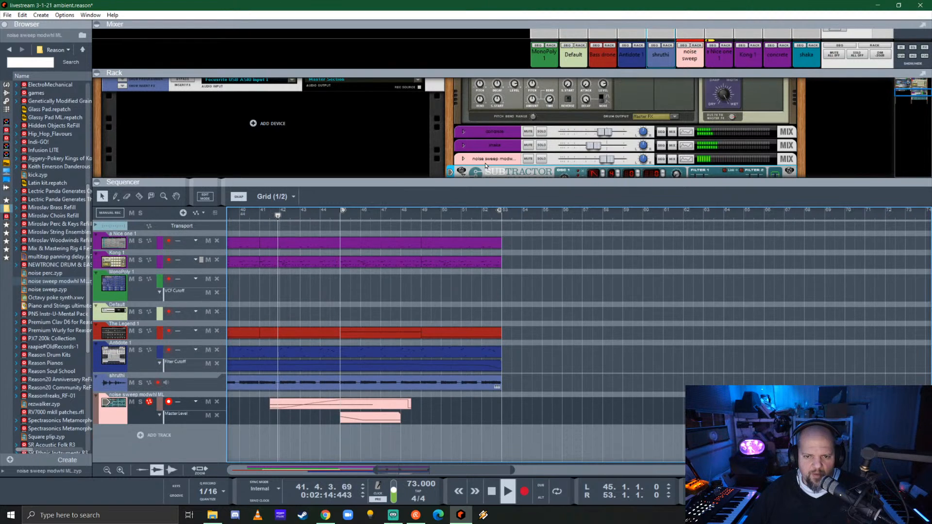
- Solo the noise sweep, shaka and concrete channels in the rack while the song plays
left_click_drag(491, 181, 492, 210)
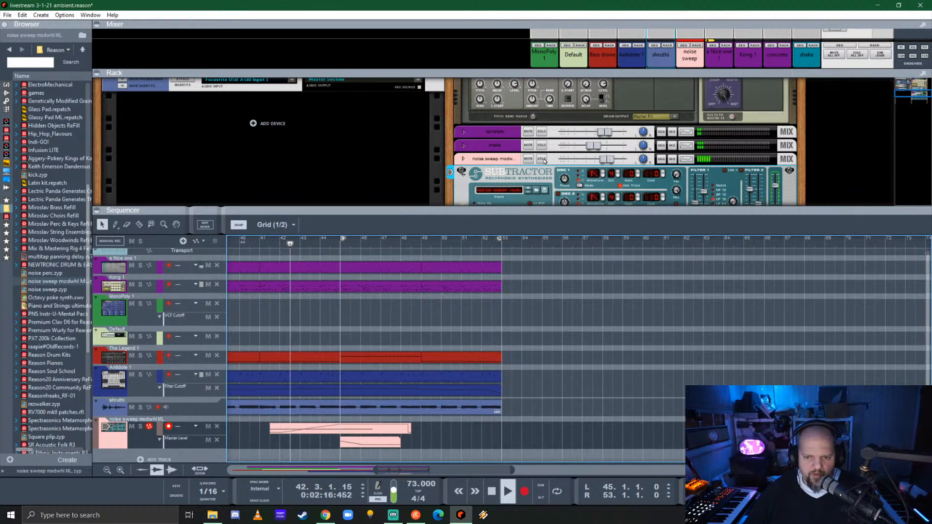
left_click(542, 159)
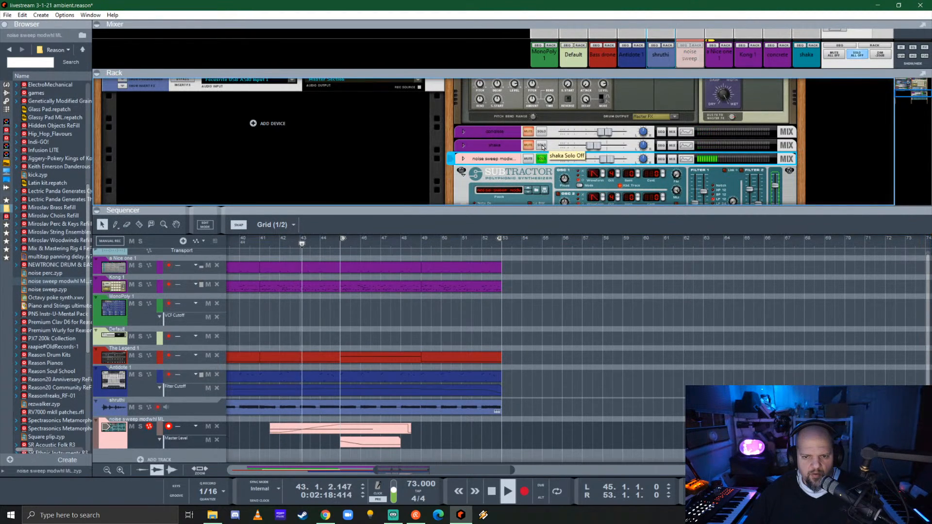
left_click(542, 147)
left_click(542, 131)
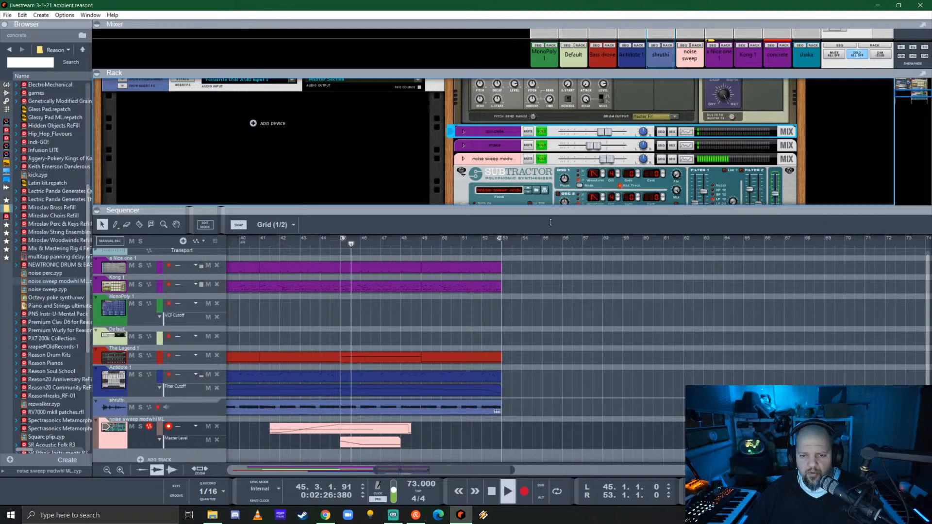
- Unfold the noise sweep's mix channel in the rack and show its insert FX section
left_click_drag(551, 223, 551, 298)
left_click(463, 159)
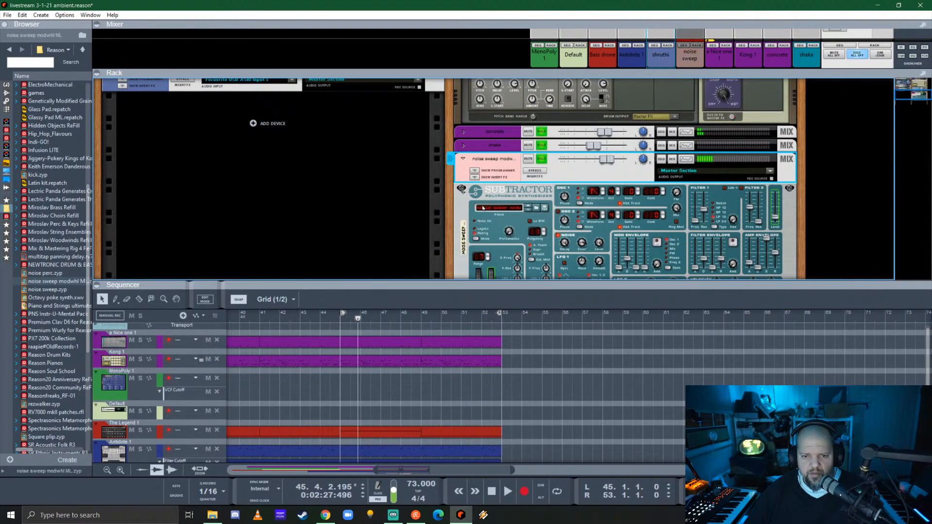
left_click(474, 177)
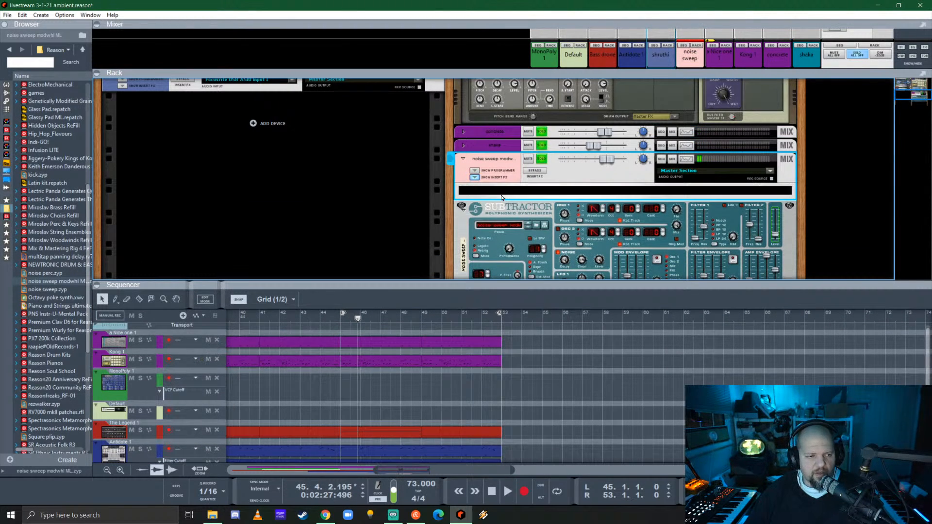
- Enable the high-pass filter in the noise sweep channel's Spectrum EQ and set it to 1.10 kHz during playback
left_click(687, 159)
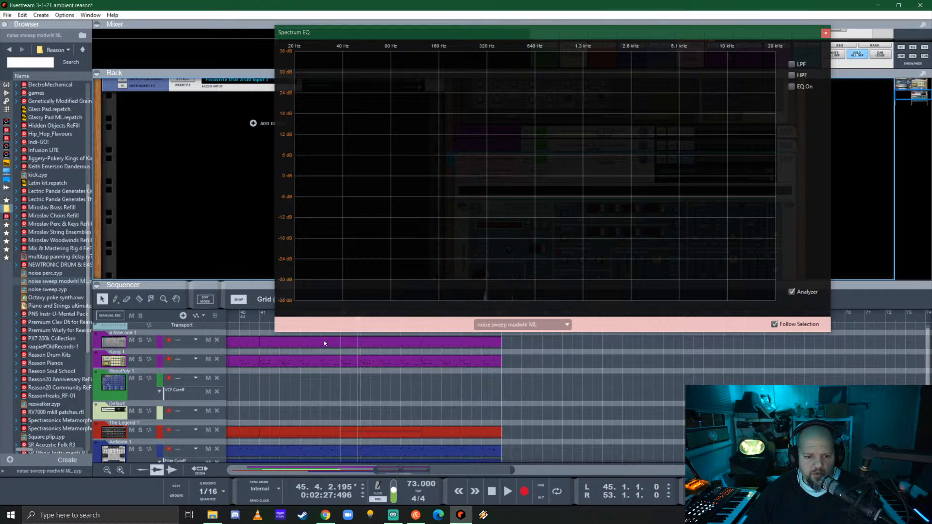
key("space")
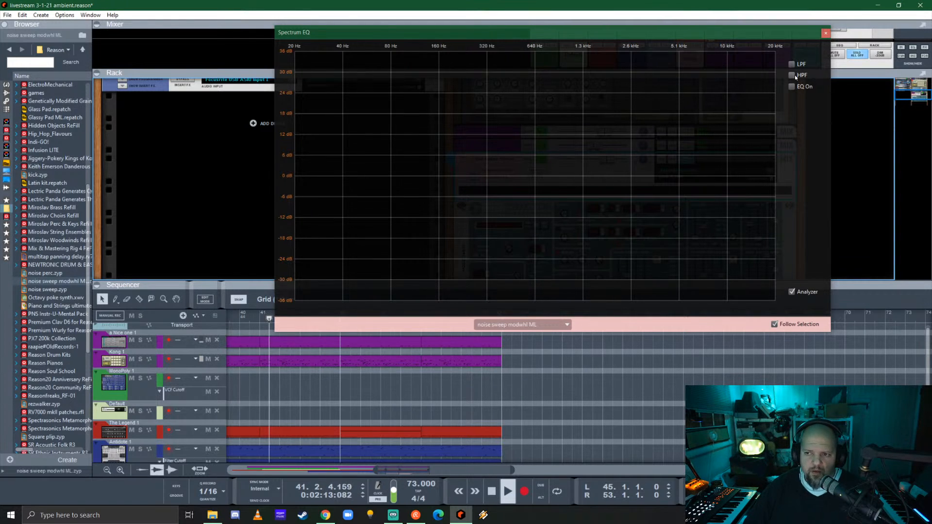
left_click(792, 75)
left_click_drag(450, 176, 576, 186)
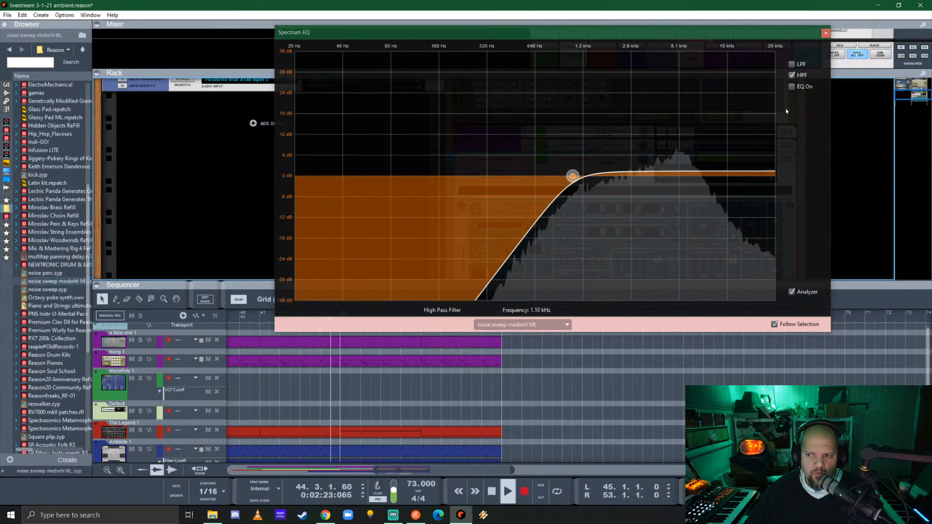
left_click(826, 33)
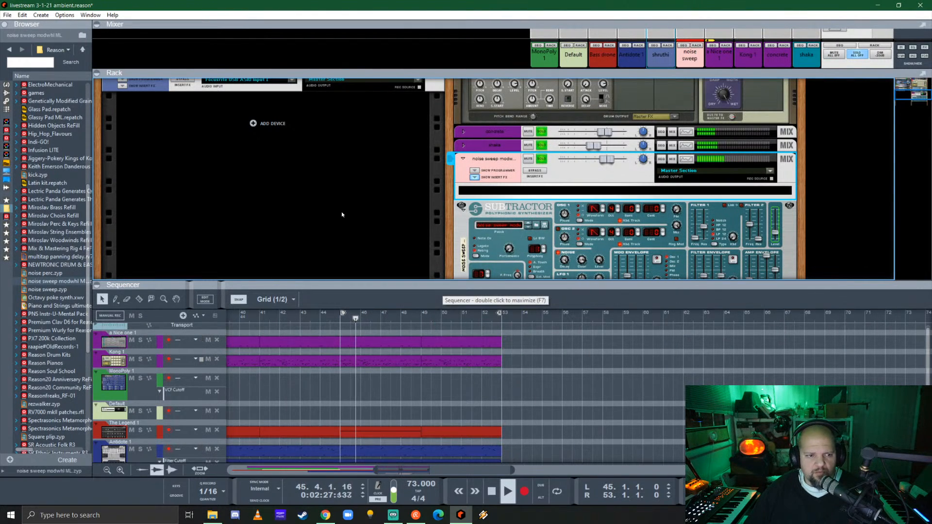
- Add ValhallaSupermassive to the noise sweep's insert effects with the large reverb preset HydraHarp and the mix at 22.8%
left_click(7, 250)
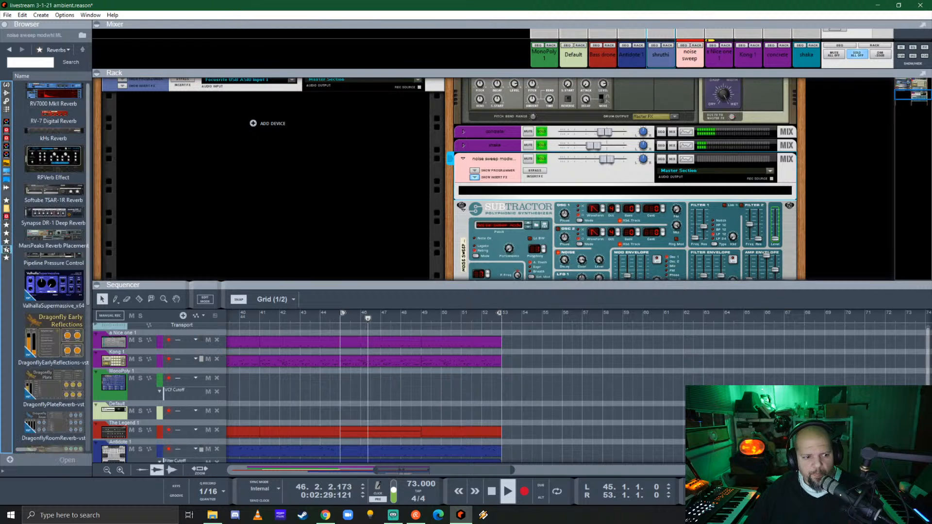
double_click(67, 298)
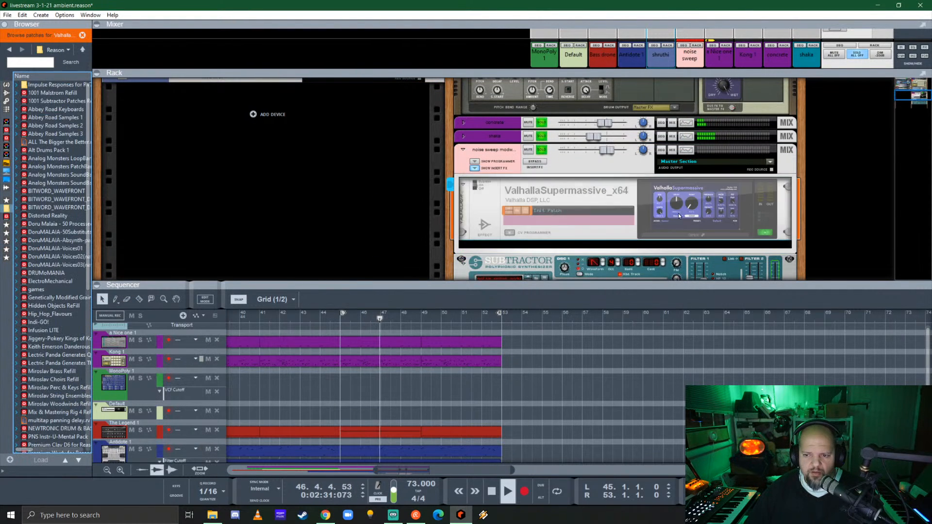
left_click(304, 218)
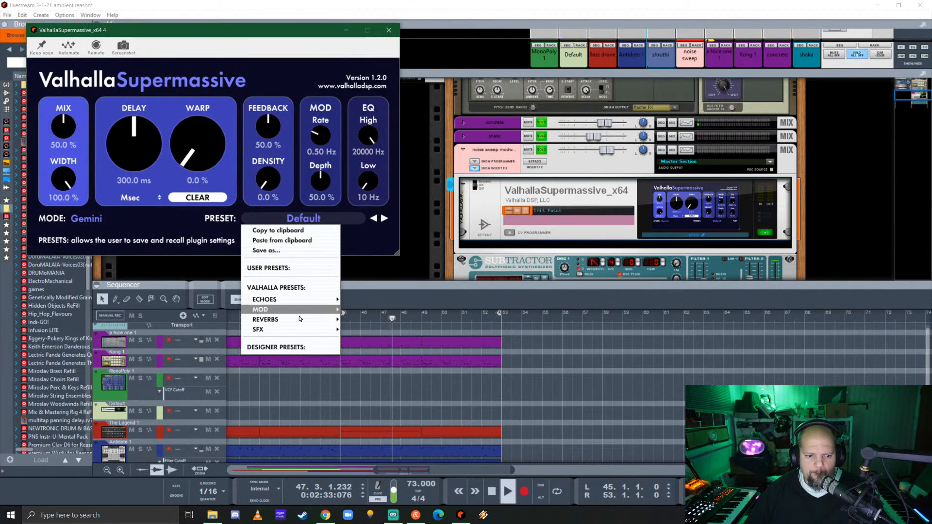
mouse_move(299, 320)
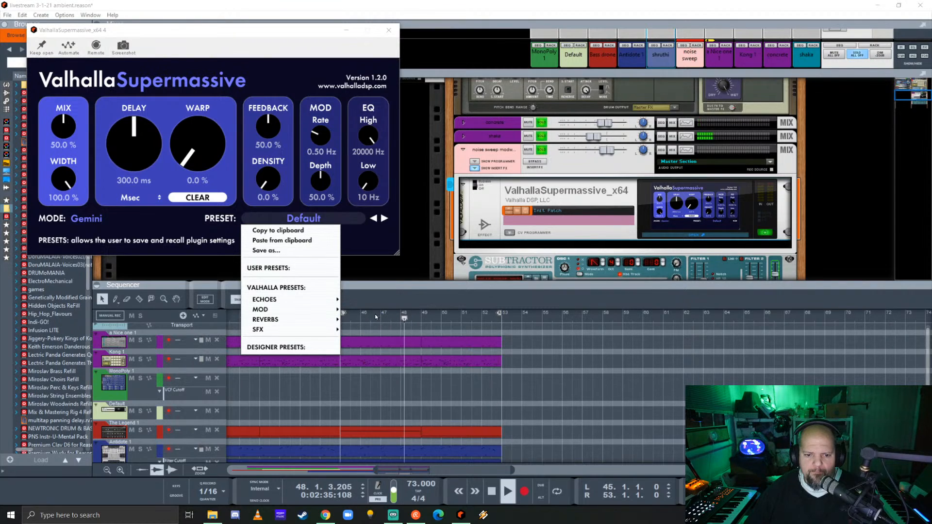
mouse_move(367, 309)
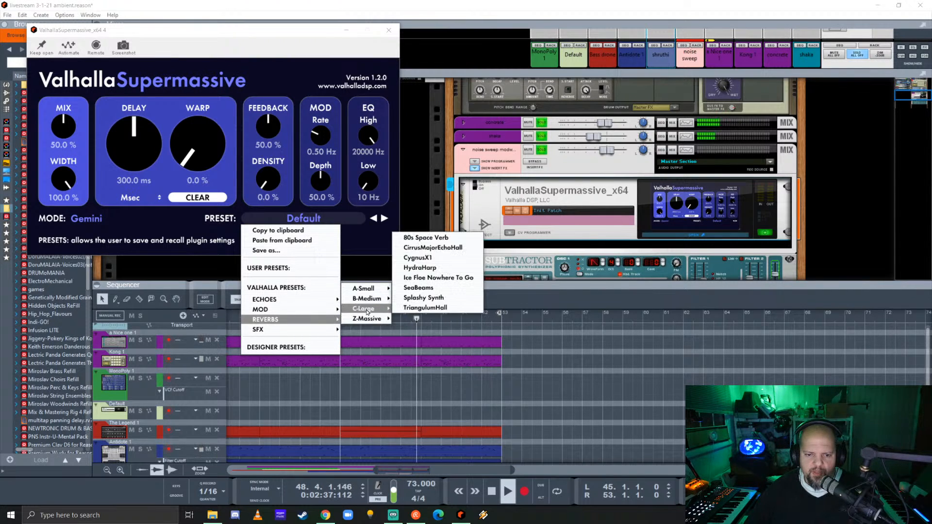
left_click(443, 266)
left_click_drag(65, 131, 107, 214)
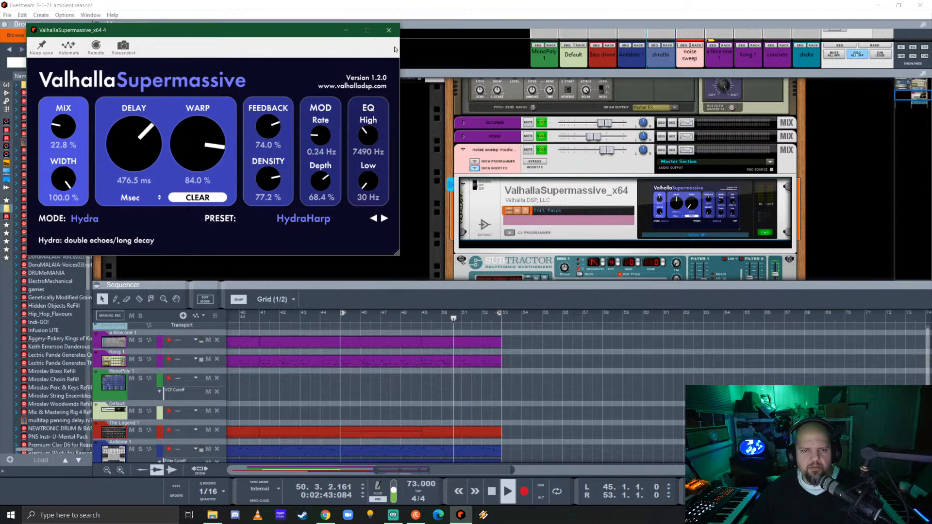
left_click(389, 31)
- Play the reverberated noise sweep from bar 41 and lower its mix channel fader slightly
key("KP_0")
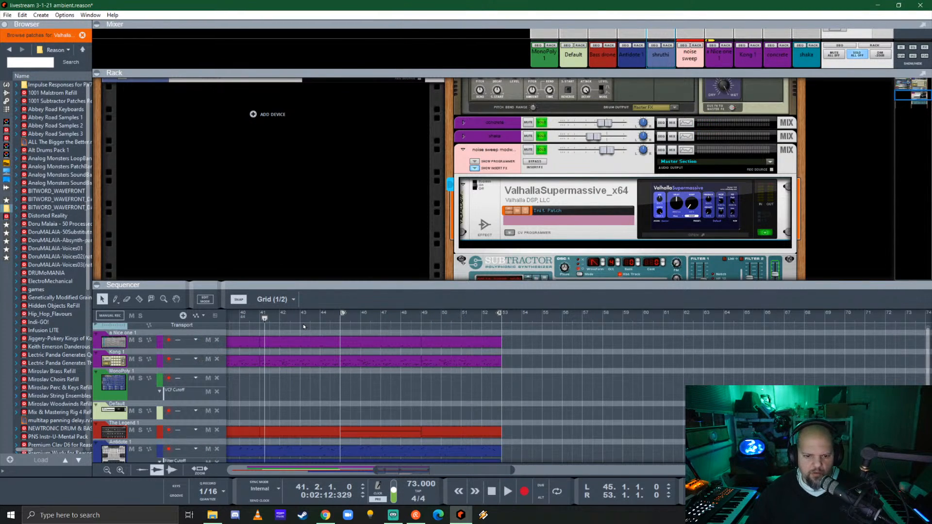
key("space")
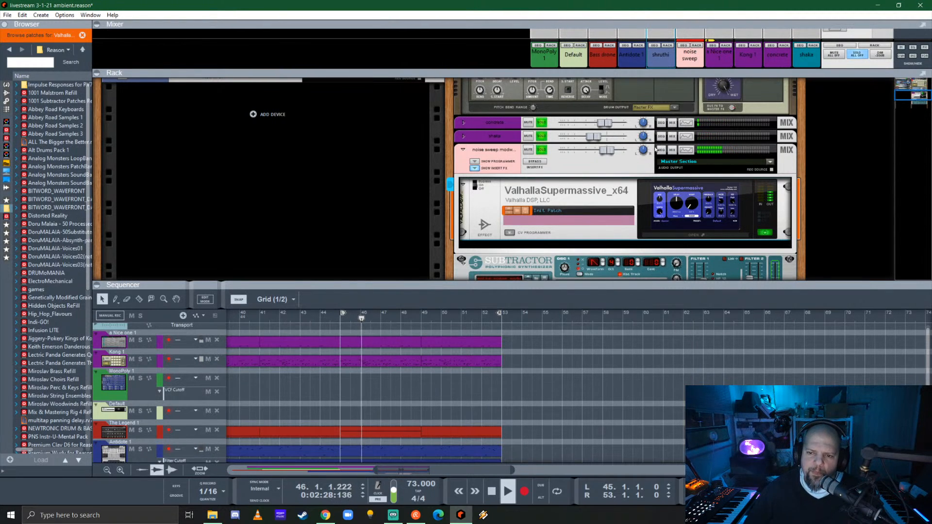
left_click_drag(607, 151, 596, 151)
key("space")
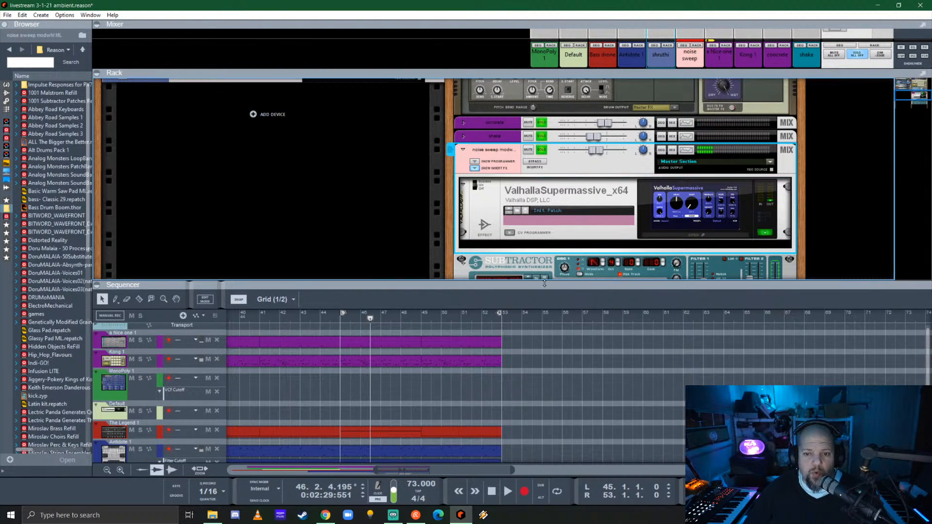
- Turn off all channel solos and move the song position to 41.3.1.0, where the noise sweep clip starts
left_click(858, 55)
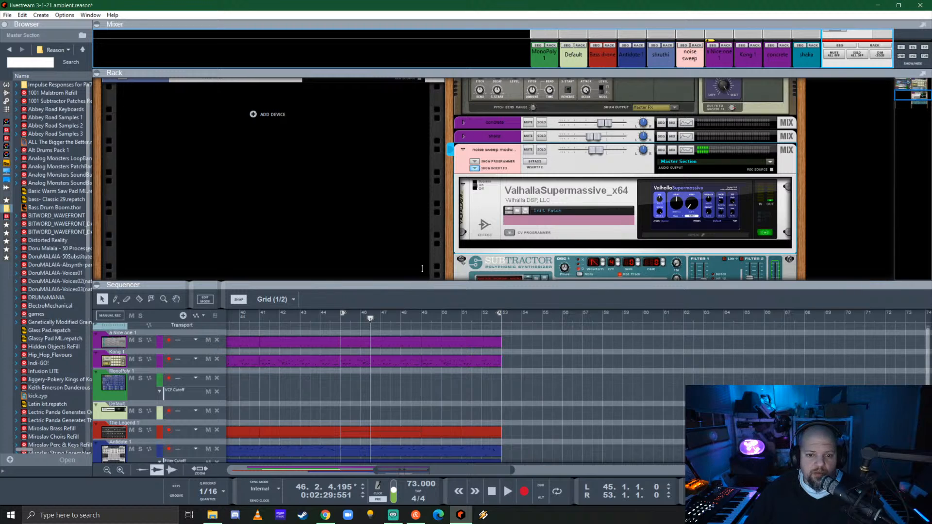
left_click_drag(422, 269, 422, 184)
scroll(315, 340, "left", 4)
left_click(378, 223)
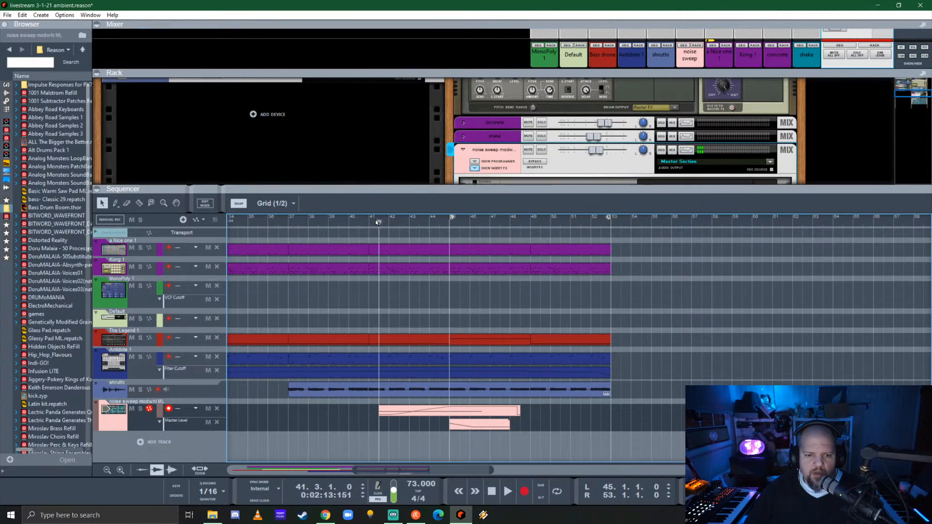
- Hide the noise sweep's insert FX and fold up its mix channel and Subtractor in the rack
left_click(473, 168)
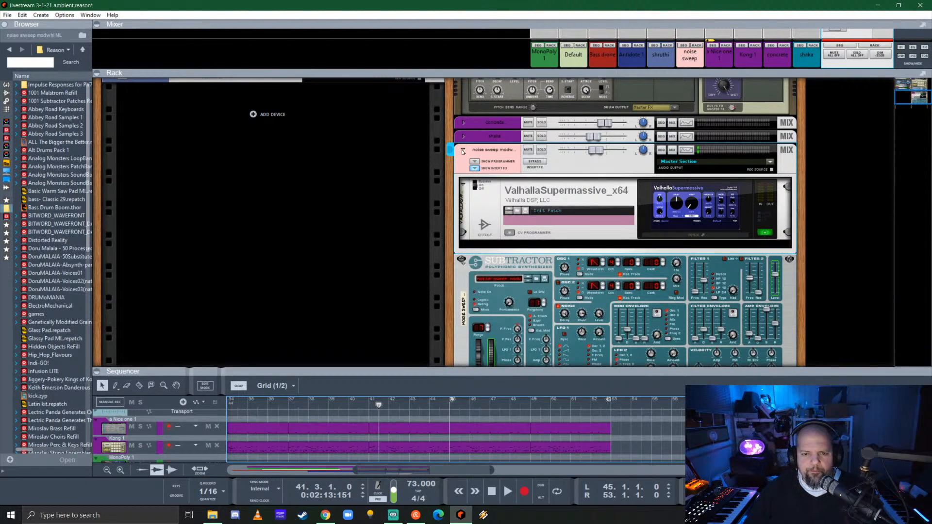
left_click(474, 168)
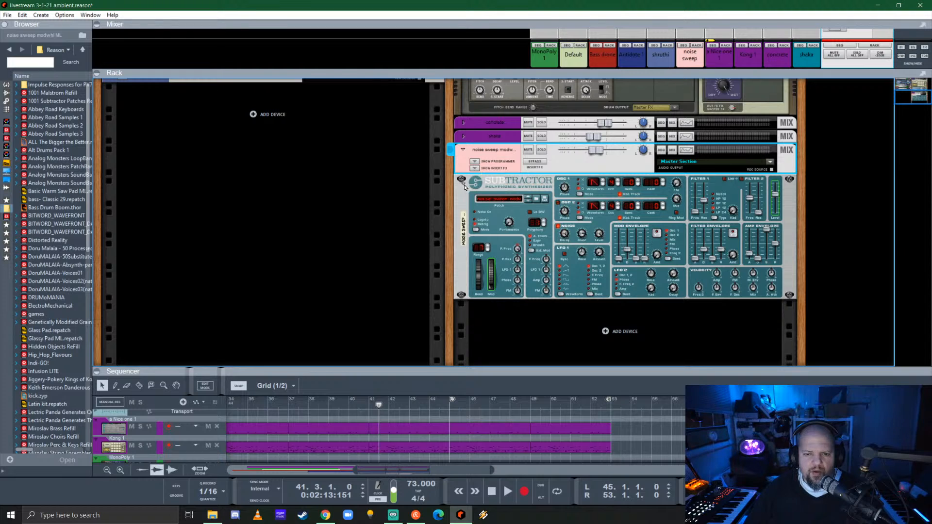
left_click(463, 185)
left_click(464, 238)
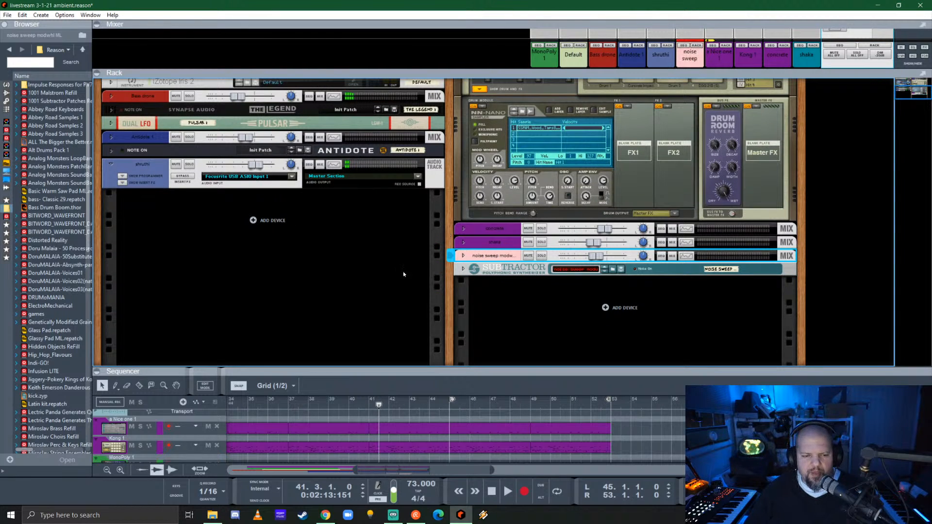
- Move the song position to bar 37, where the shruthi audio clip begins
left_click_drag(388, 372, 387, 147)
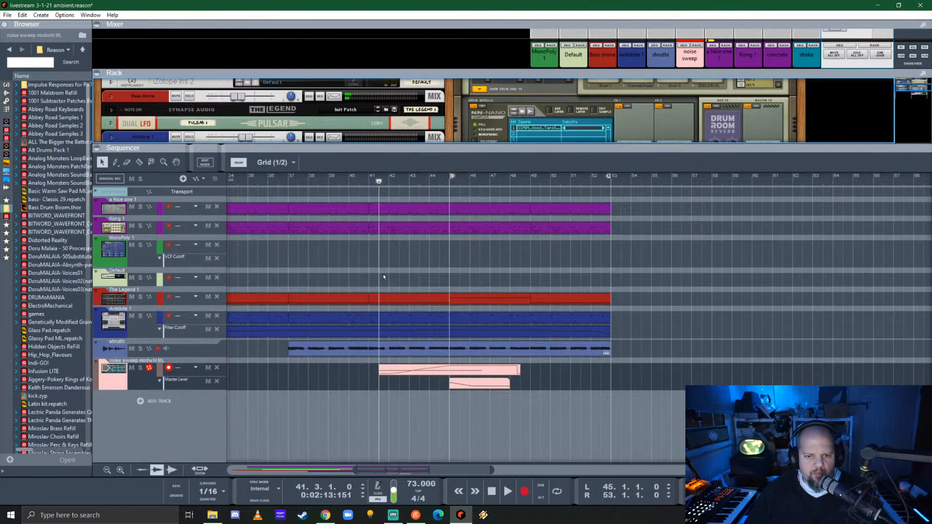
left_click(290, 176)
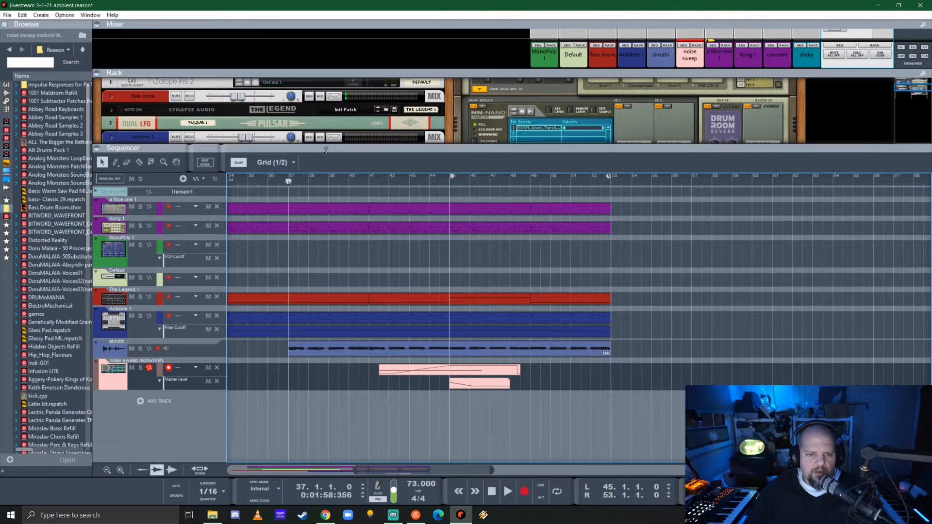
left_click_drag(326, 157, 314, 376)
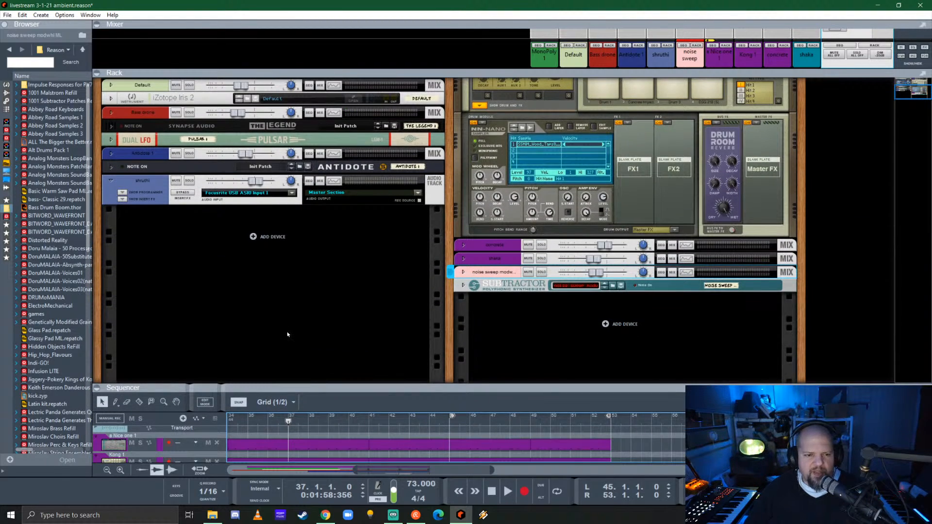
- Add a second Antidote synthesizer below the shruthi track in the rack and reset the device to its Init Patch
left_click(7, 85)
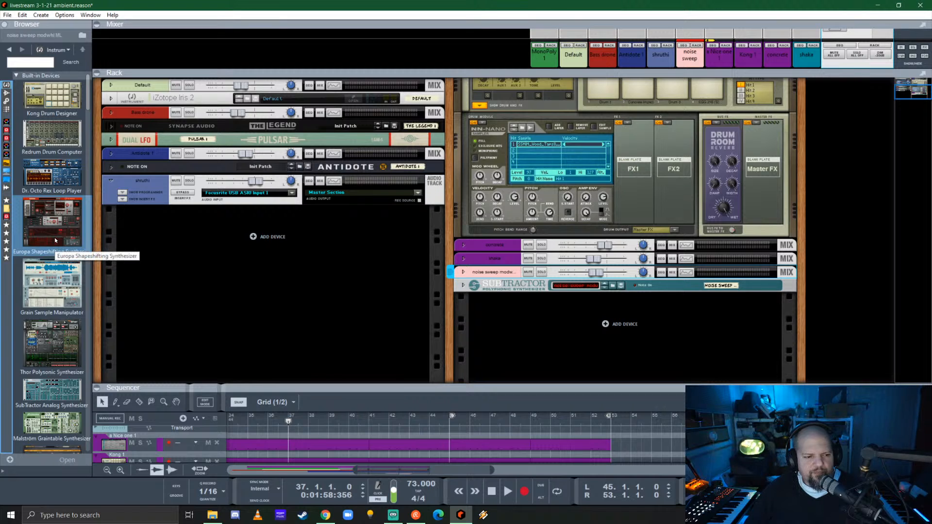
scroll(54, 241, "down", 10)
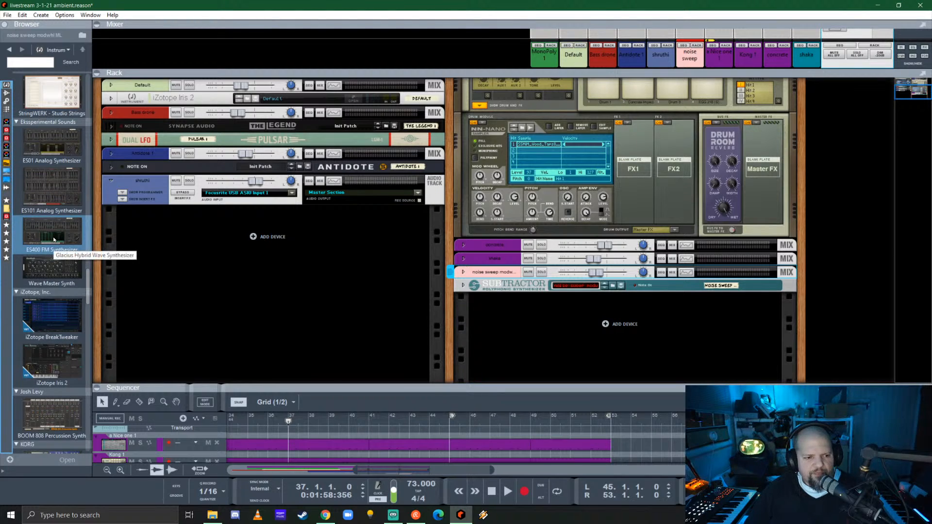
scroll(54, 239, "down", 10)
scroll(54, 239, "down", 8)
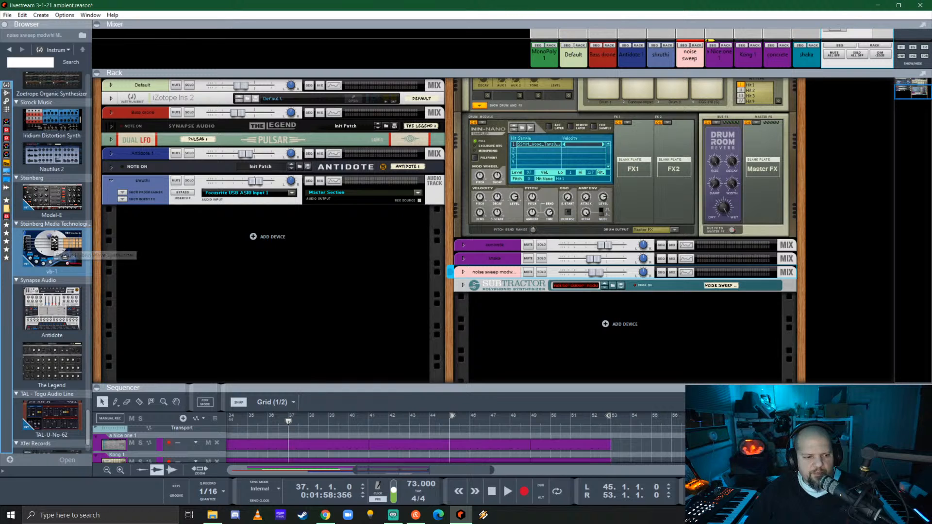
scroll(54, 240, "down", 2)
left_click_drag(53, 239, 351, 302)
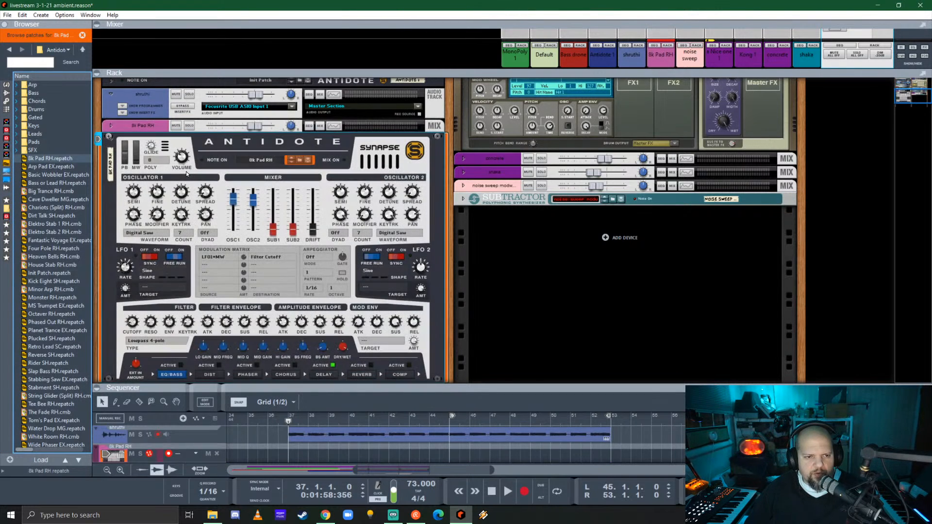
right_click(216, 171)
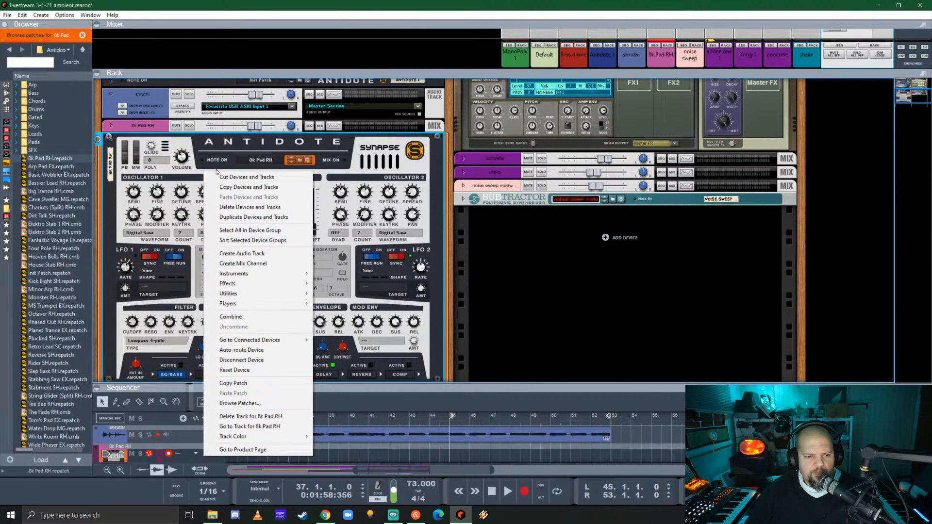
left_click(235, 370)
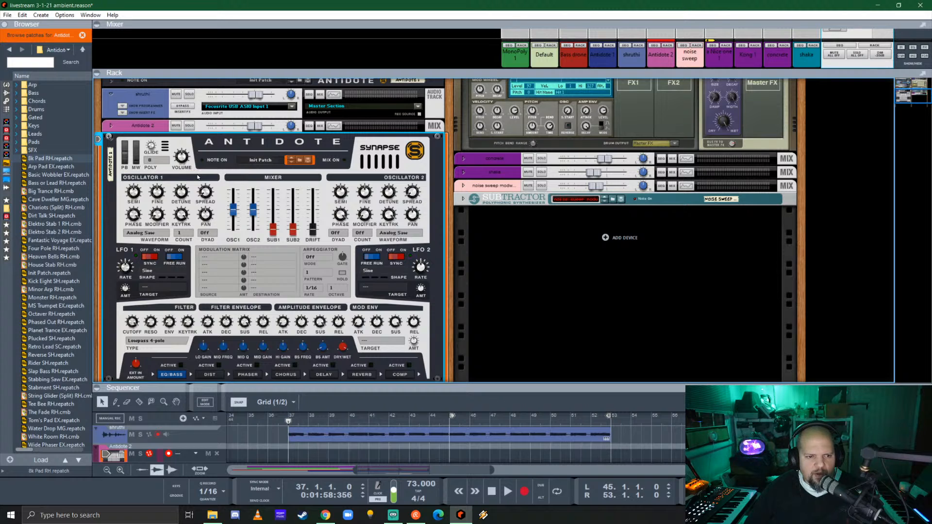
- Record two chords on the Antidote 2 track starting at bar 37
left_click_drag(485, 386, 509, 277)
key("ctrl+Return")
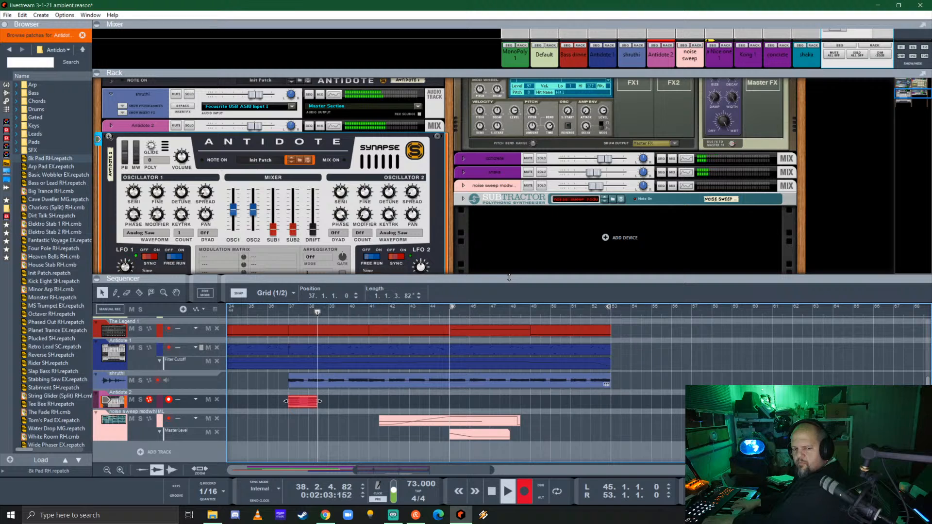
key("space")
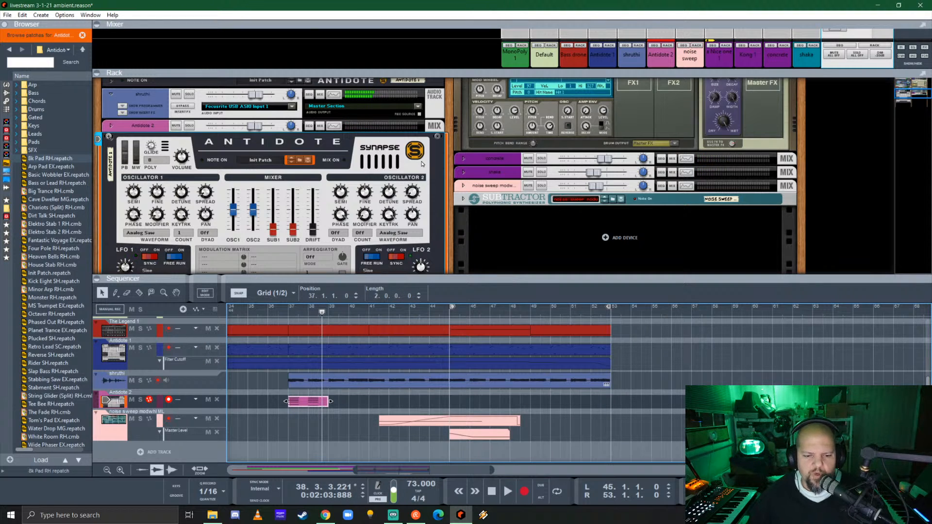
- Open the recorded Antidote 2 clip for note editing and adjust the first chord's notes to end at 37.3
left_click_drag(509, 277, 463, 158)
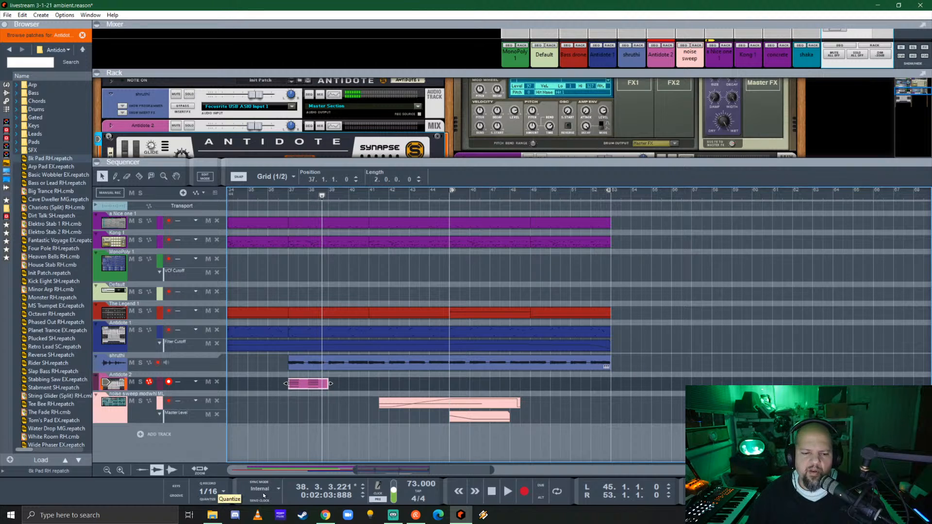
scroll(295, 393, "up", 4)
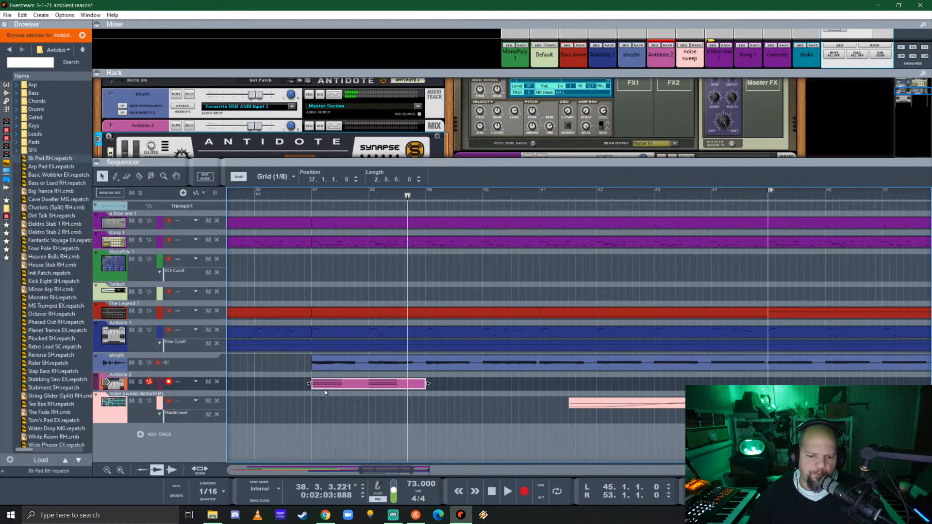
double_click(353, 387)
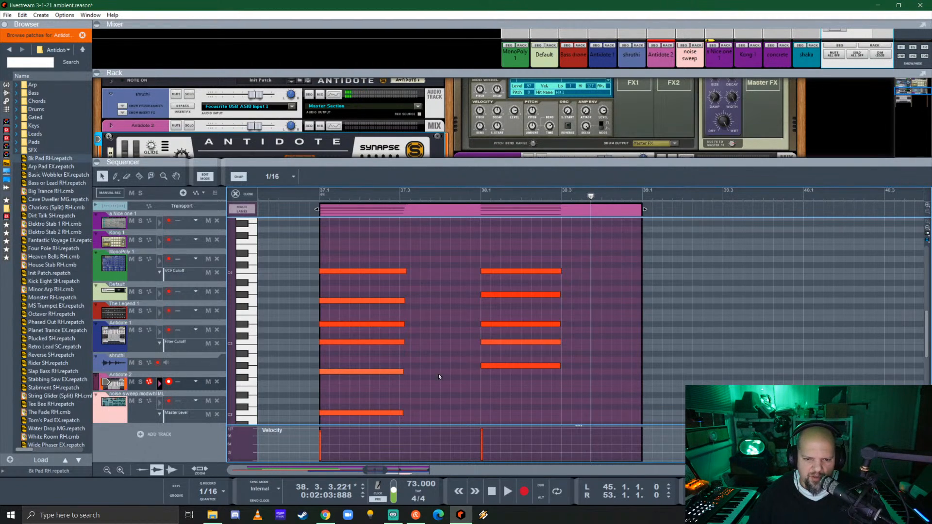
left_click_drag(392, 246, 407, 432)
left_click_drag(406, 367, 395, 362)
left_click_drag(522, 258, 543, 363)
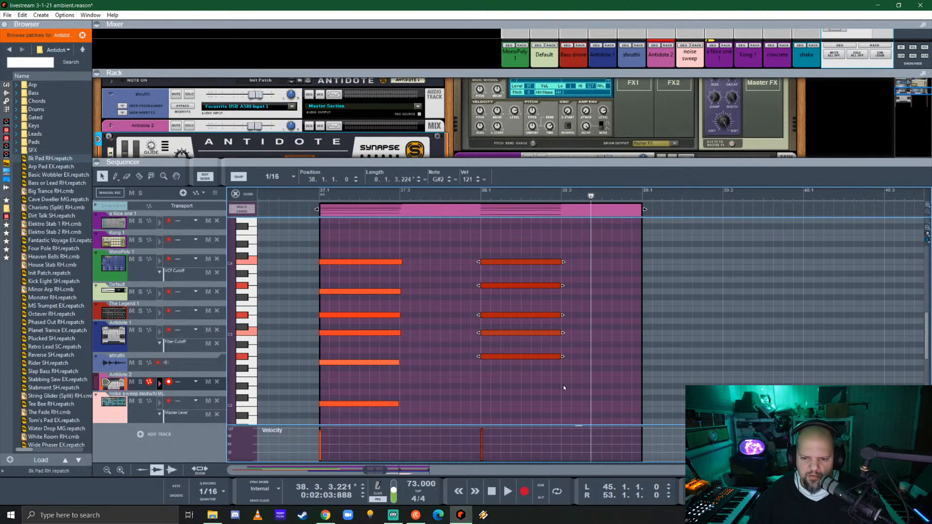
left_click(418, 252)
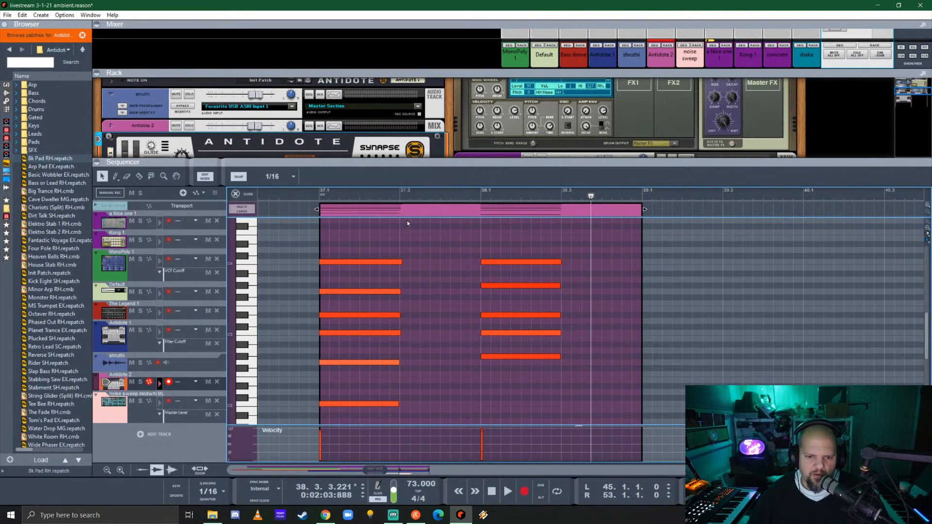
scroll(410, 253, "up", 2)
left_click_drag(394, 298, 404, 290)
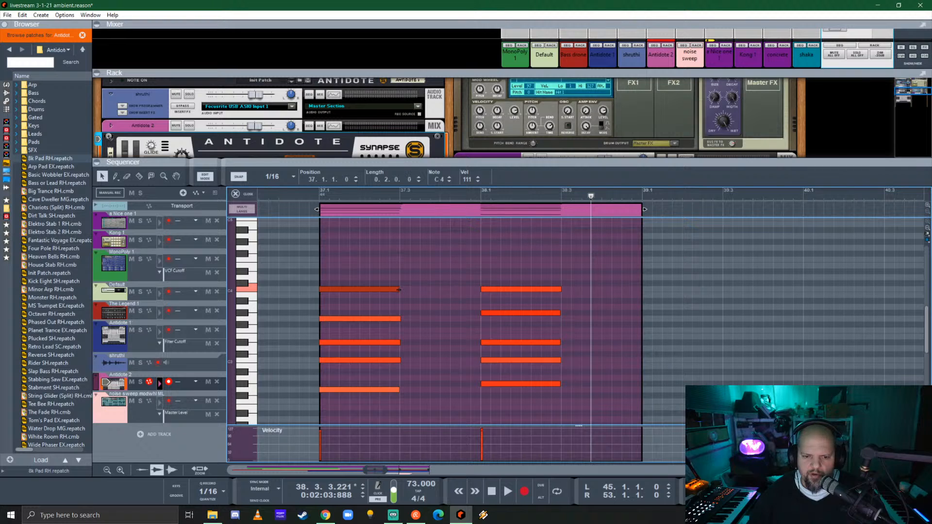
left_click(396, 318)
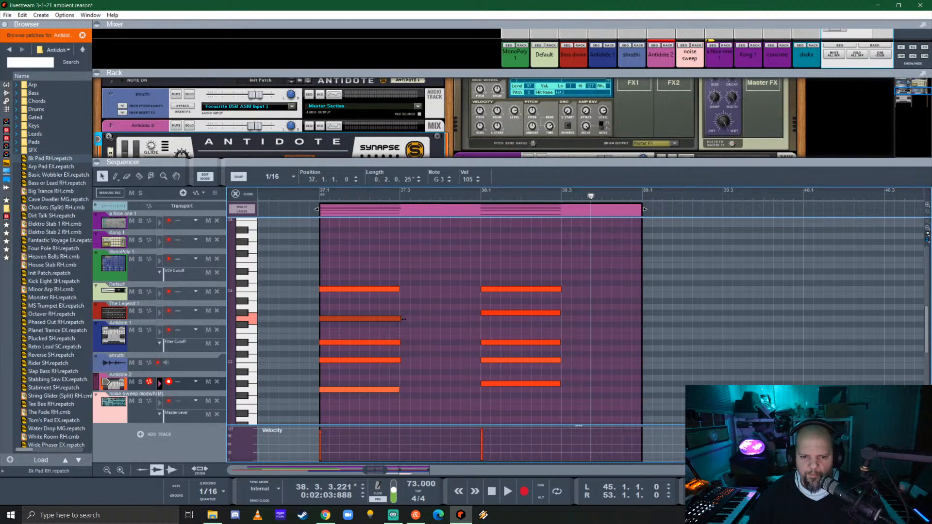
left_click_drag(394, 336, 406, 398)
left_click(403, 345)
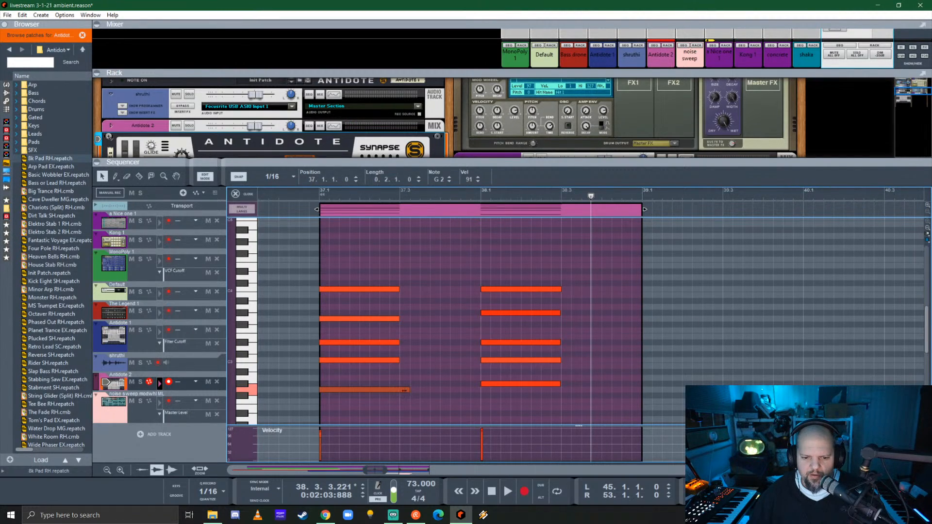
- Adjust the second chord's note lengths so that all its notes end at 38.3
left_click_drag(524, 258, 563, 410)
mouse_move(563, 342)
left_mouse_down()
mouse_move(574, 342)
mouse_move(564, 342)
left_mouse_up()
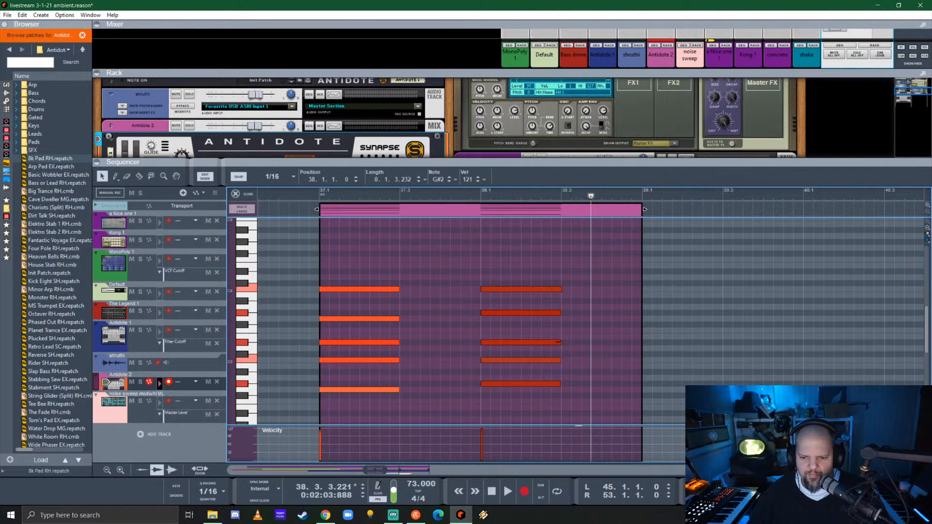
left_click(573, 334)
left_click(558, 384)
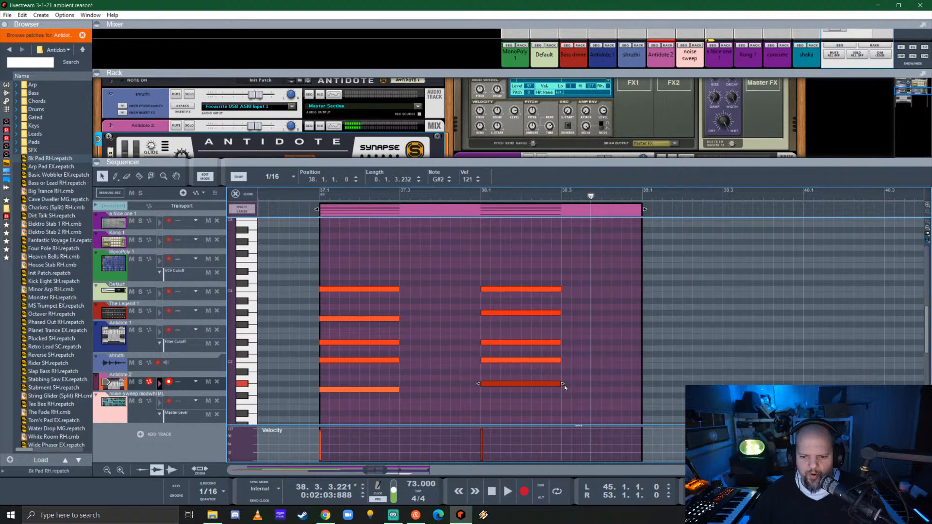
left_click(558, 314)
left_click(559, 290)
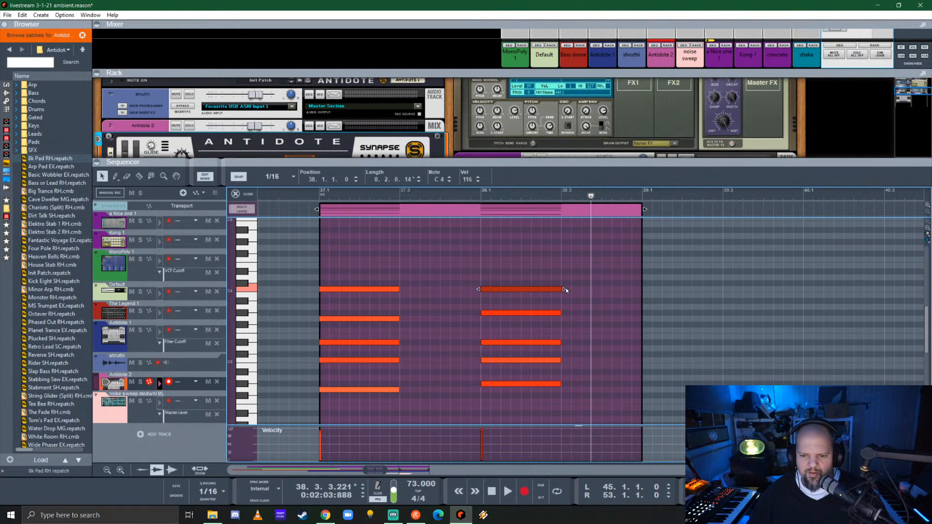
left_click_drag(566, 290, 572, 289)
- Split the clip where the two chords end, at 37.3 and 38.3
key("r")
left_click(563, 213)
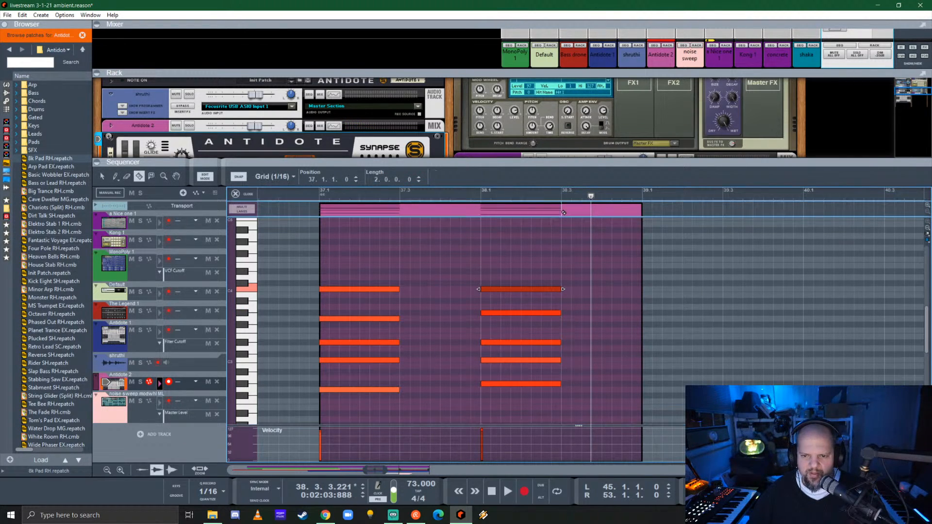
key("q")
left_click(429, 209)
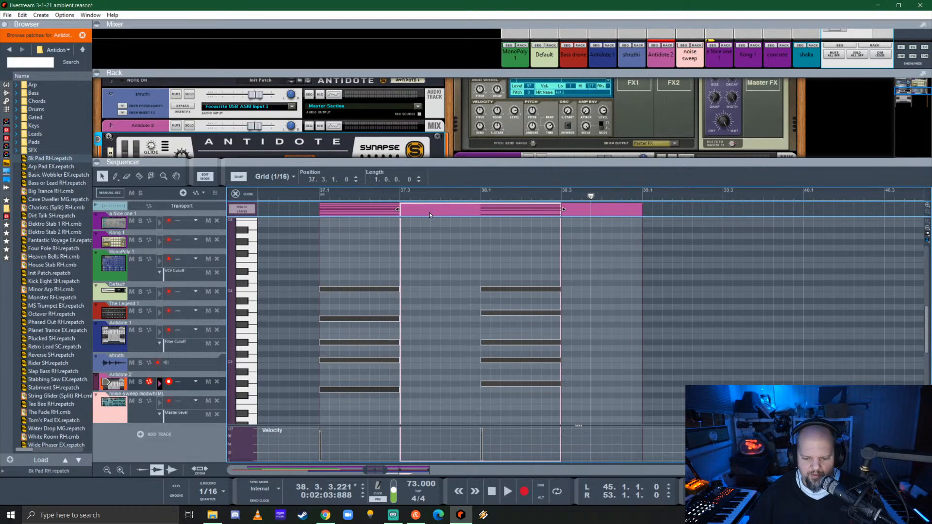
key("Delete")
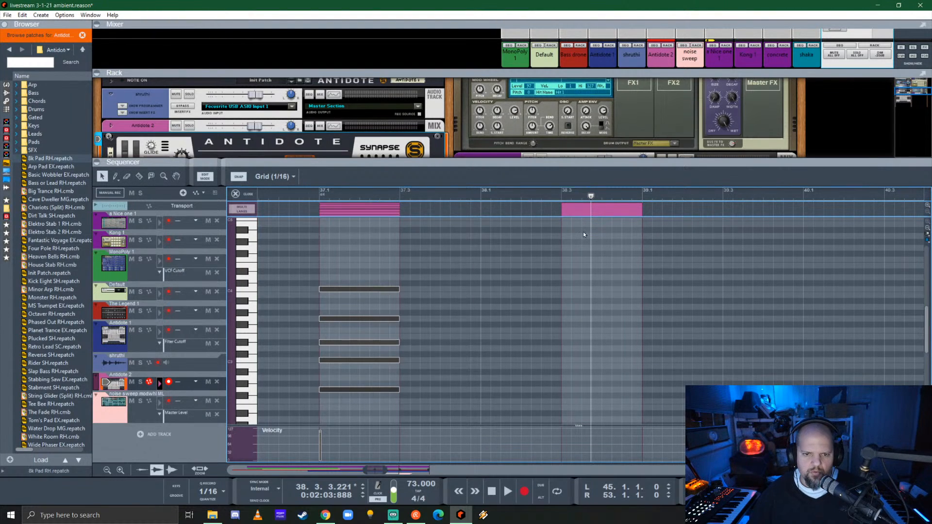
key("ctrl+z")
- Split the clip at 38.1, delete the empty pieces after each chord and leave note editing
key("r")
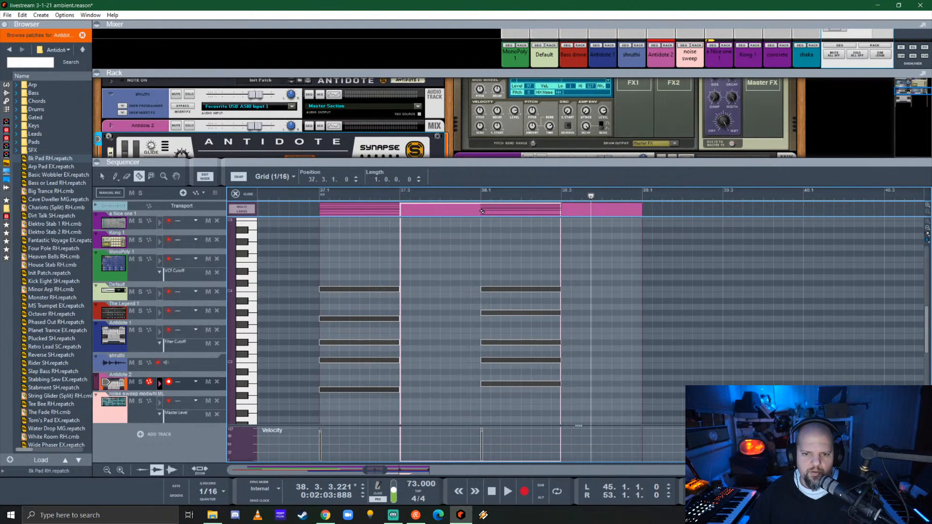
left_click(482, 212)
key("q")
left_click(464, 210)
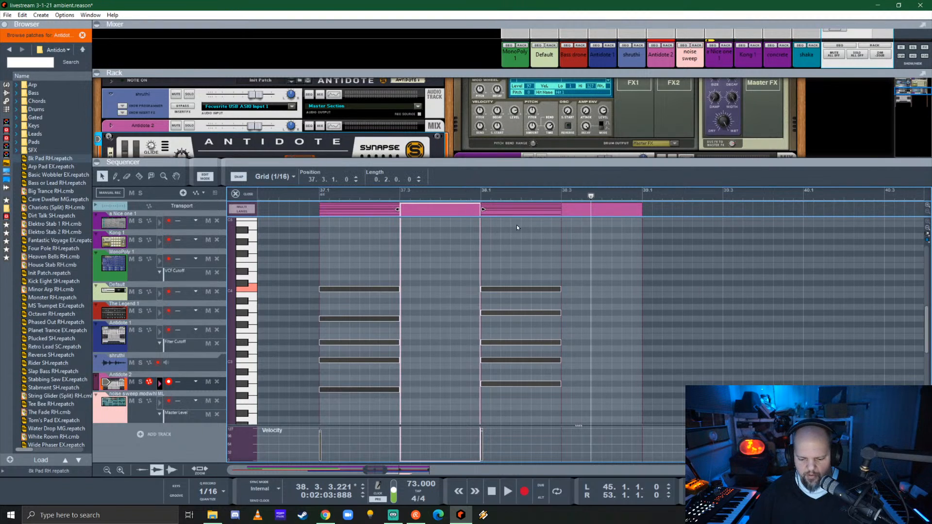
key("Delete")
key("Delete")
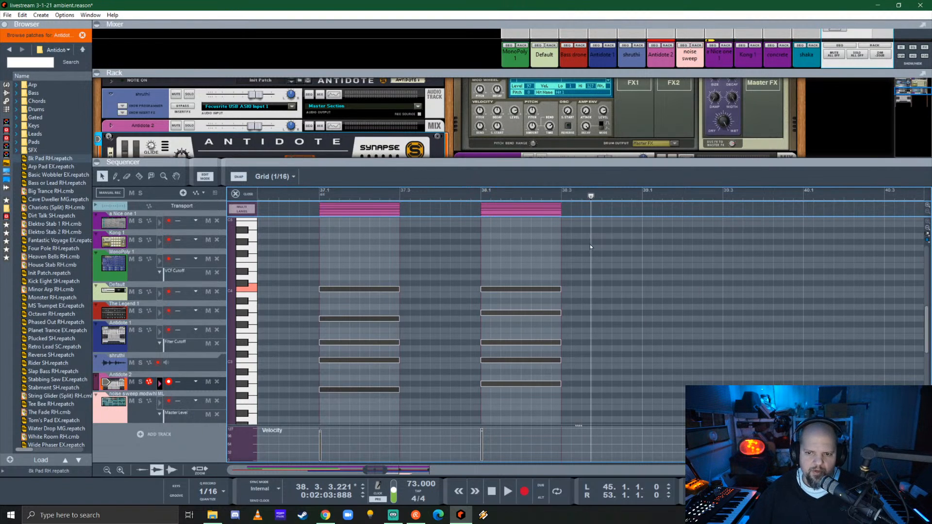
left_click(235, 193)
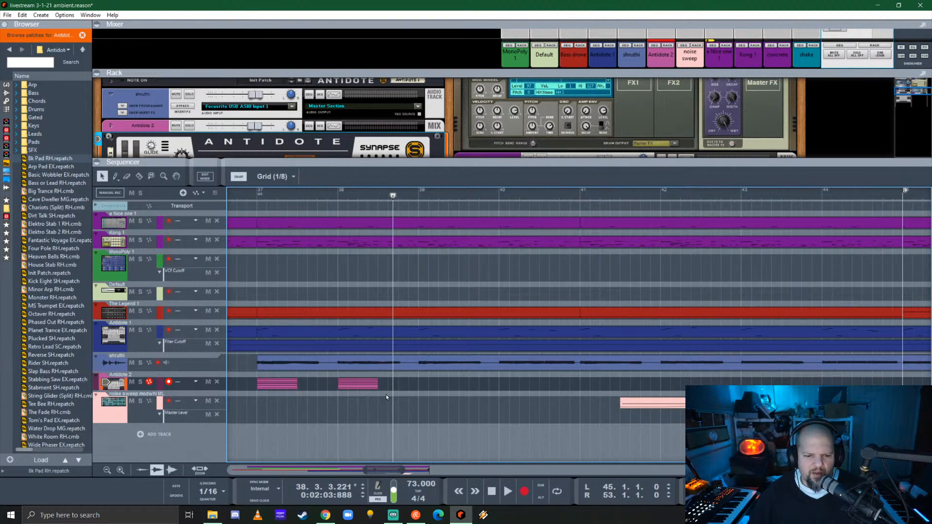
- Move the second chord's clip to bar 45 and stretch both chord clips to four bars each
scroll(373, 383, "down", 3, "ctrl")
left_click_drag(363, 386, 603, 390)
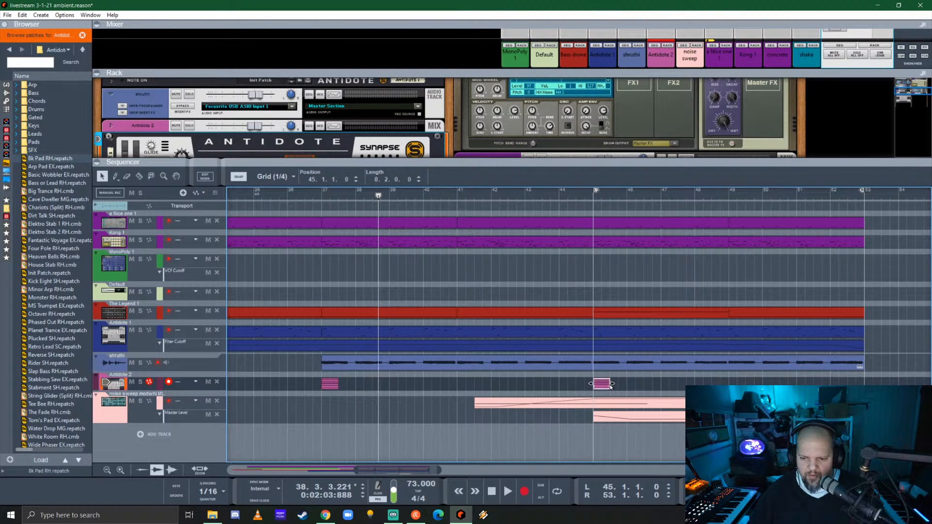
left_click_drag(613, 385, 729, 385)
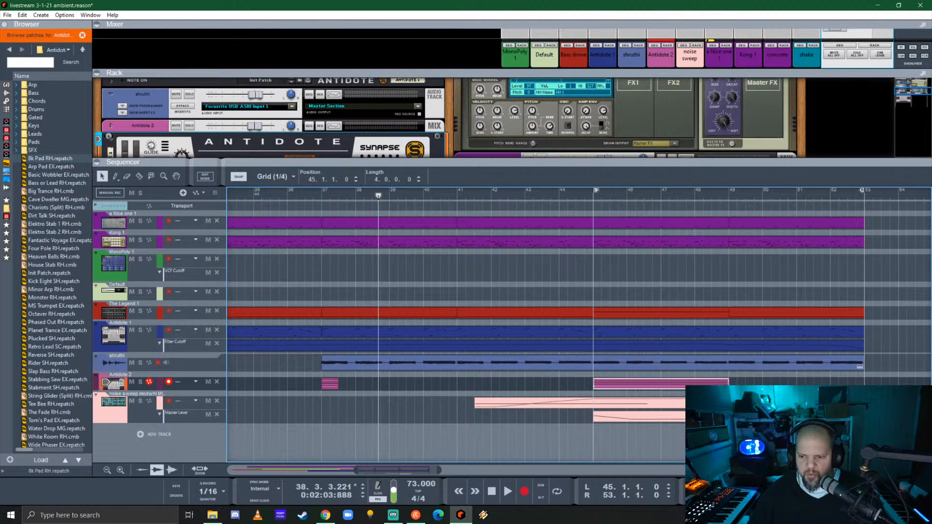
left_click_drag(335, 387, 426, 383)
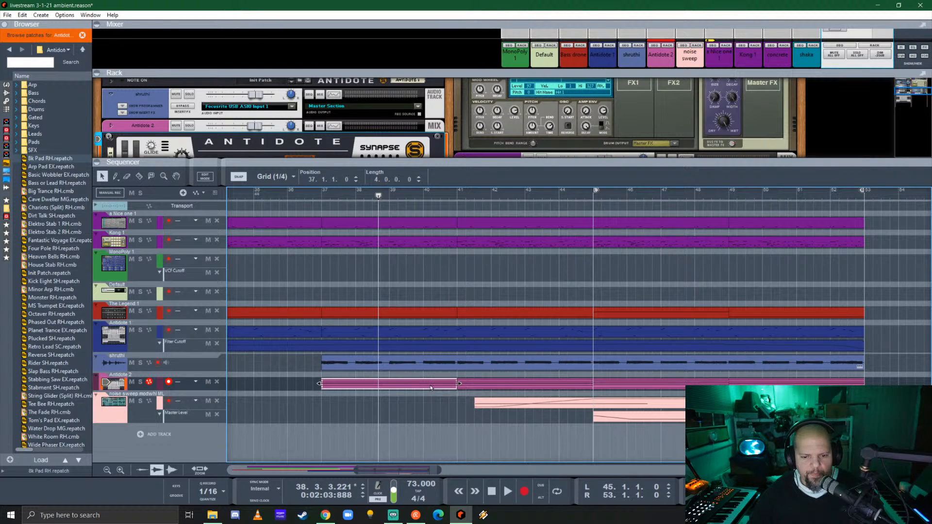
- Replace the Antidote 2 clip at bar 37 with a copy of the clip at bar 41
key("Delete")
left_click(484, 387)
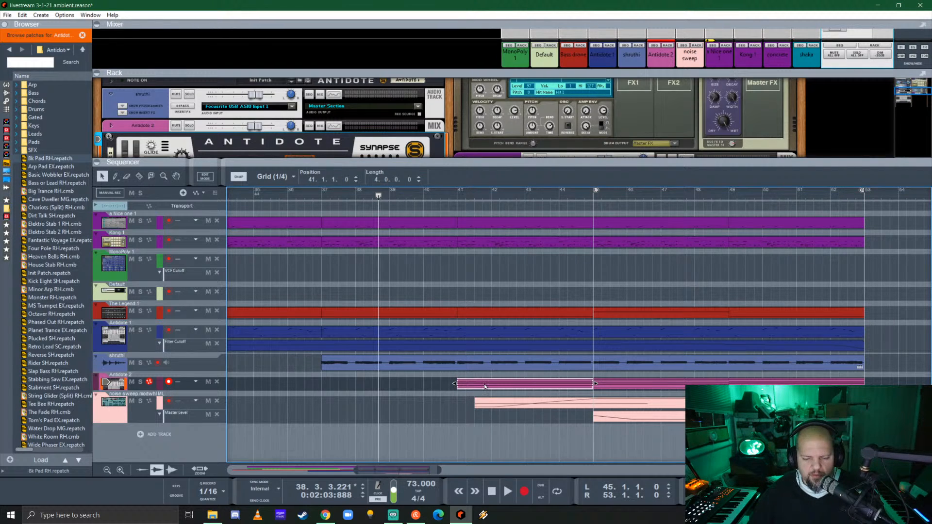
left_click_drag(494, 387, 368, 387)
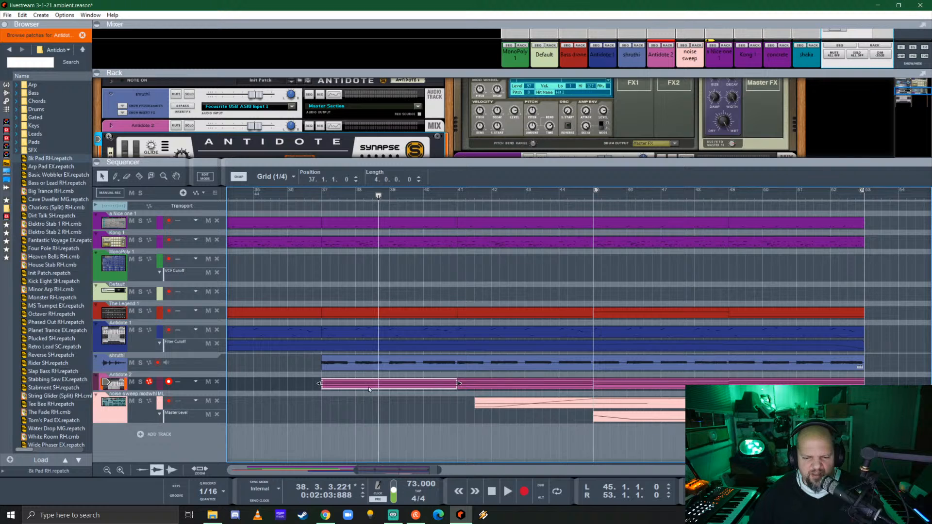
- Solo the Antidote 2 channel and play its chord part from bar 37
left_click(320, 193)
left_click_drag(465, 163, 497, 381)
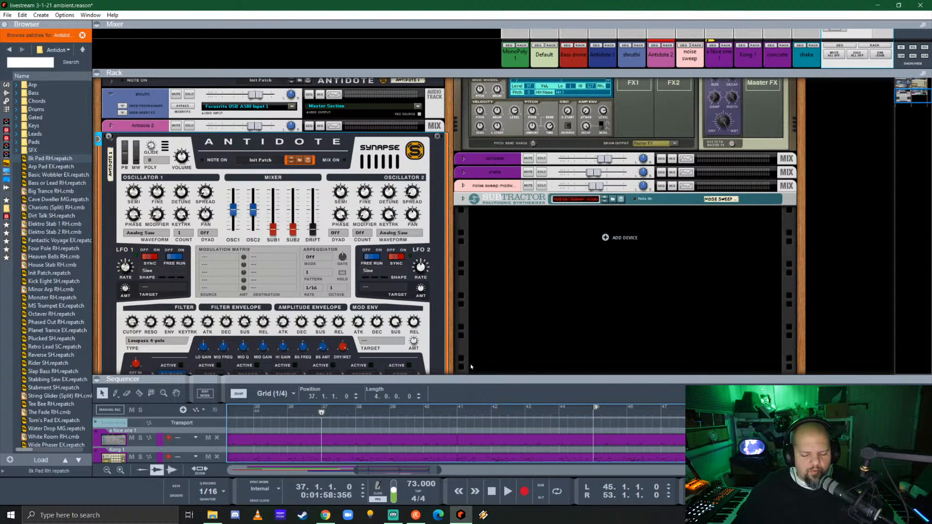
left_click(189, 126)
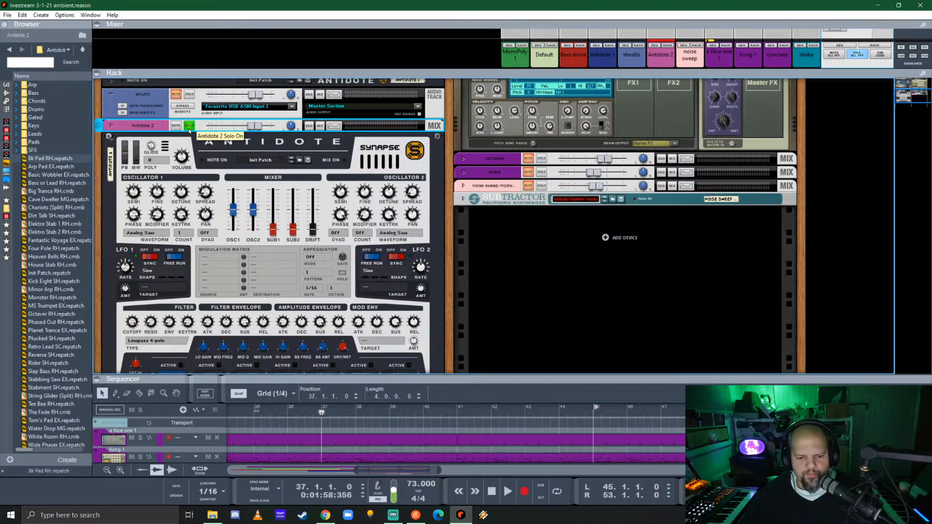
key("space")
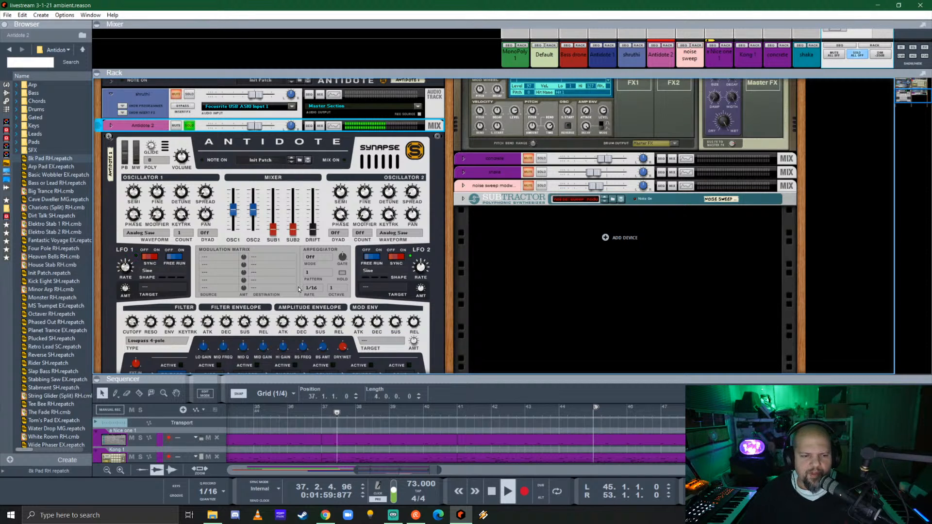
key("space")
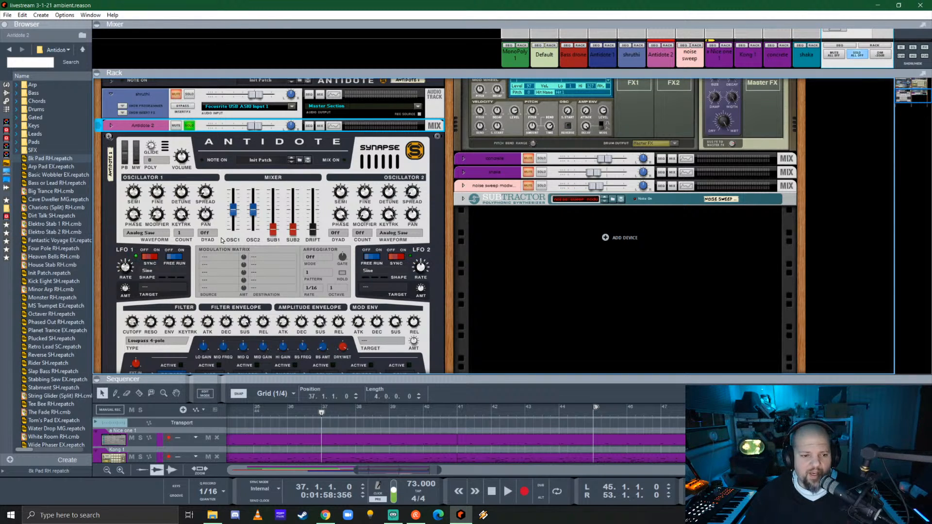
- Set oscillator 1's count to 4 on the second Antidote and audition the chords from bar 37
left_click(179, 233)
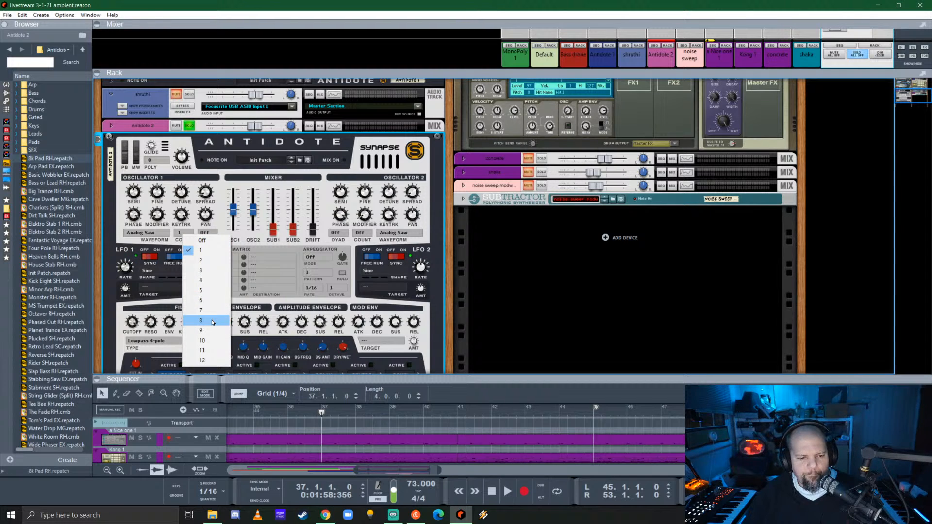
left_click(204, 280)
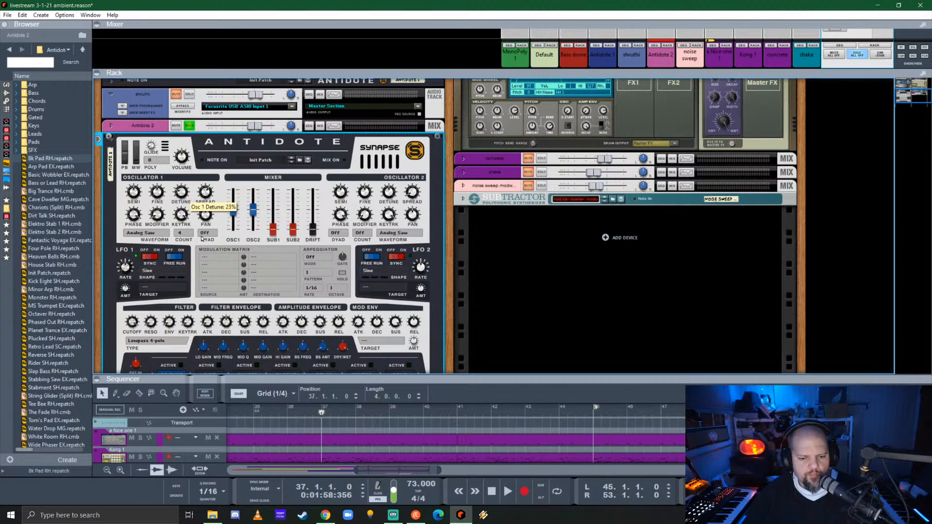
key("space")
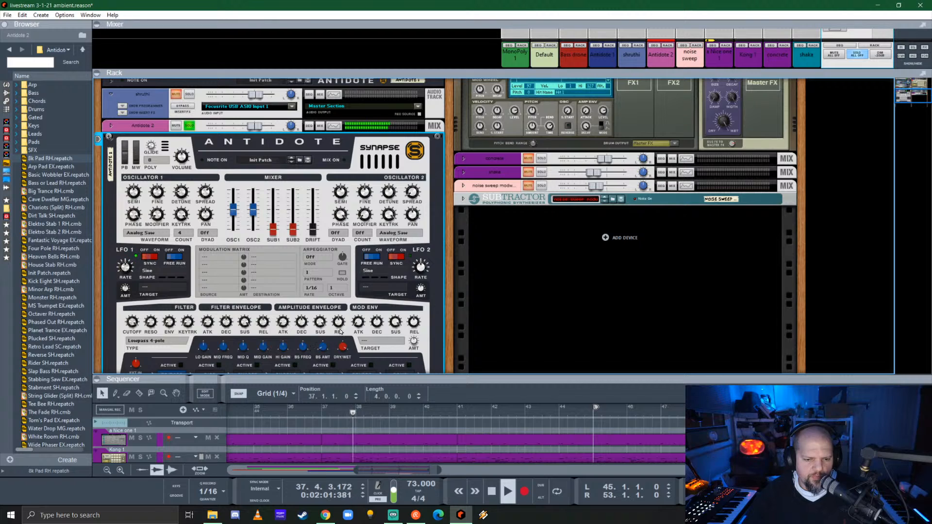
key("space")
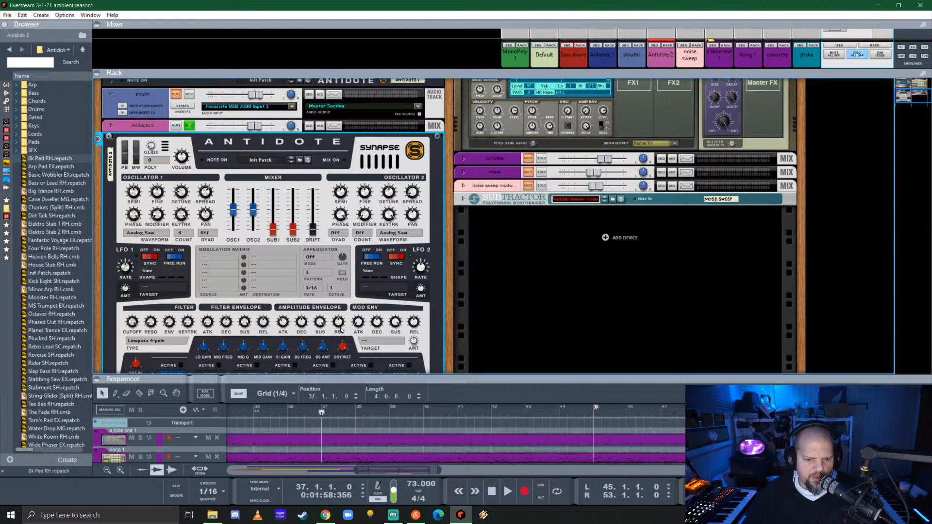
key("space")
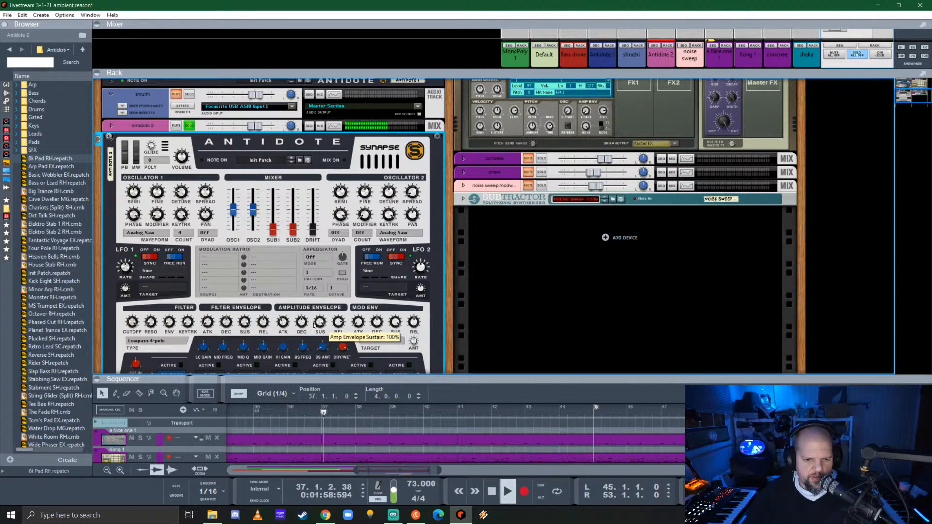
key("space")
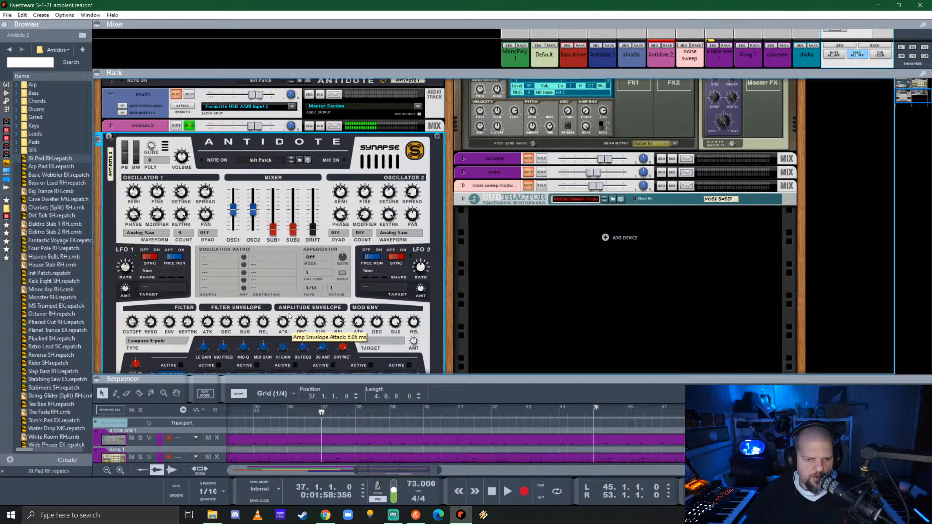
- Raise the second Antidote's amplitude envelope attack to about 868 ms and audition the chords from bar 37
key("space")
key("space")
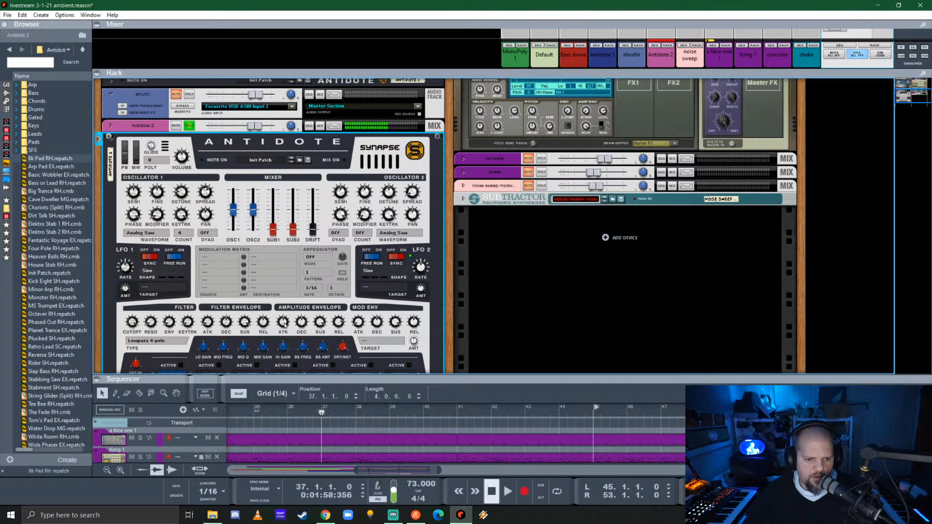
key("space")
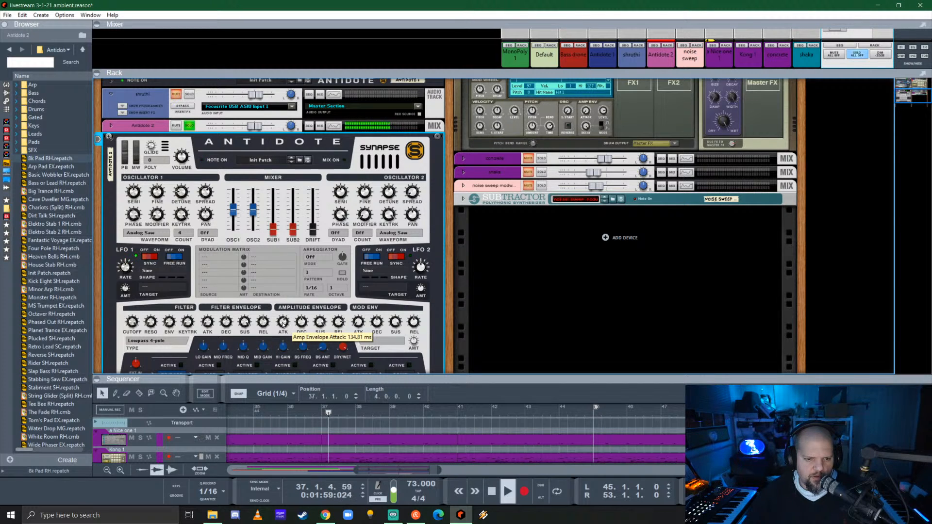
key("space")
left_click_drag(283, 325, 296, 305)
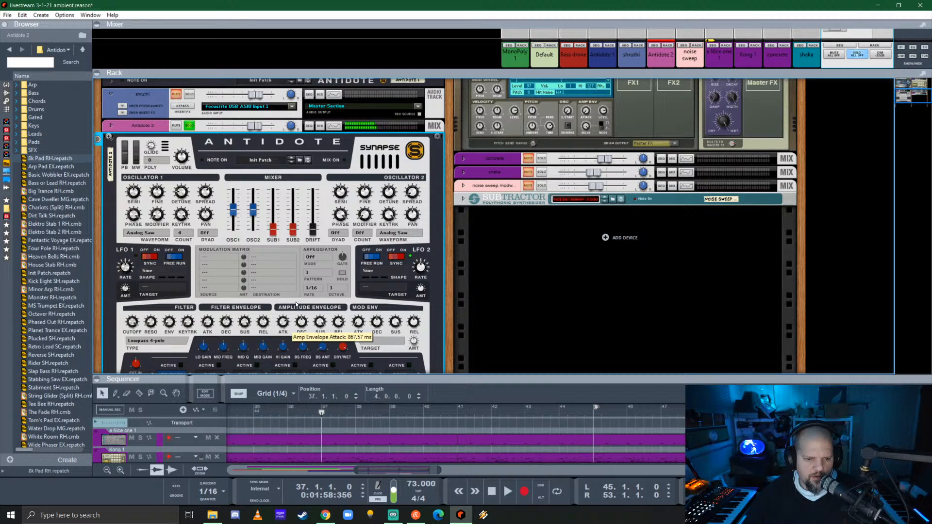
key("space")
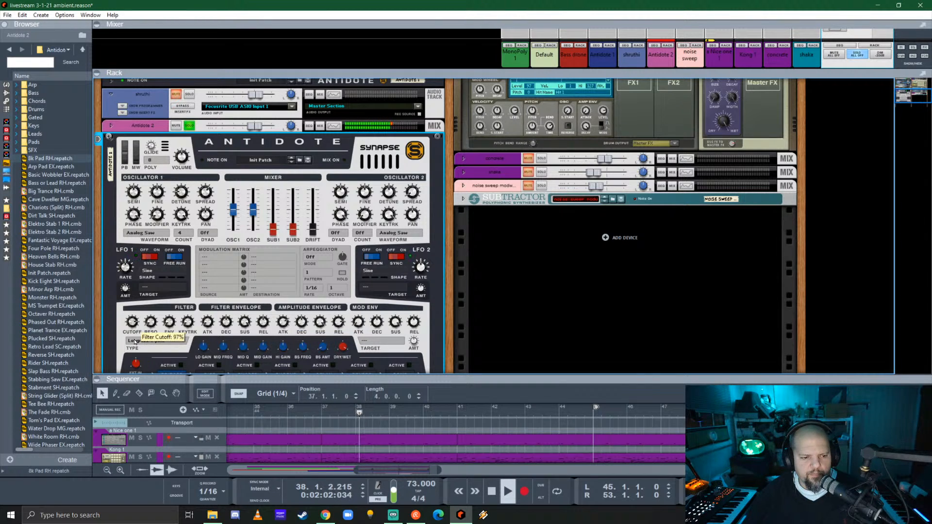
- Activate Antidote's reverb, set its time to about 8.48 s and replay the chords from bar 37
scroll(292, 340, "down", 3)
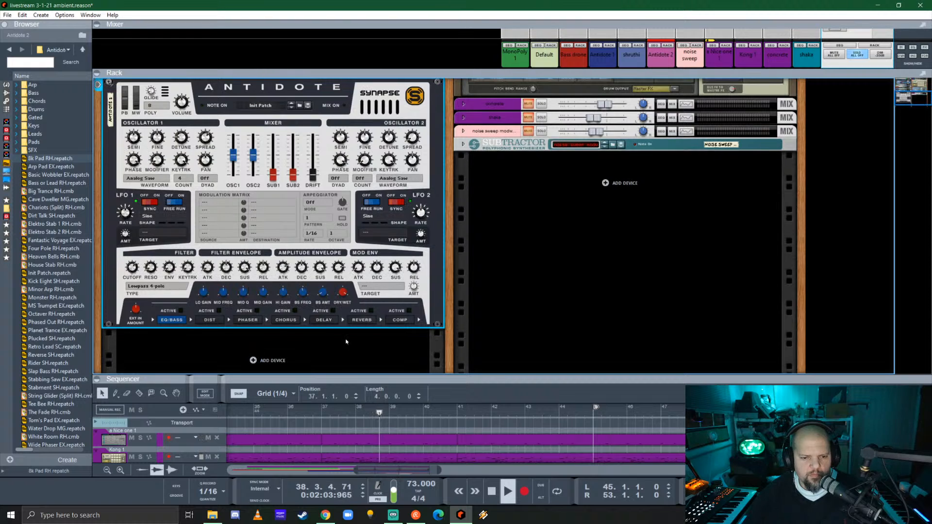
left_click(370, 311)
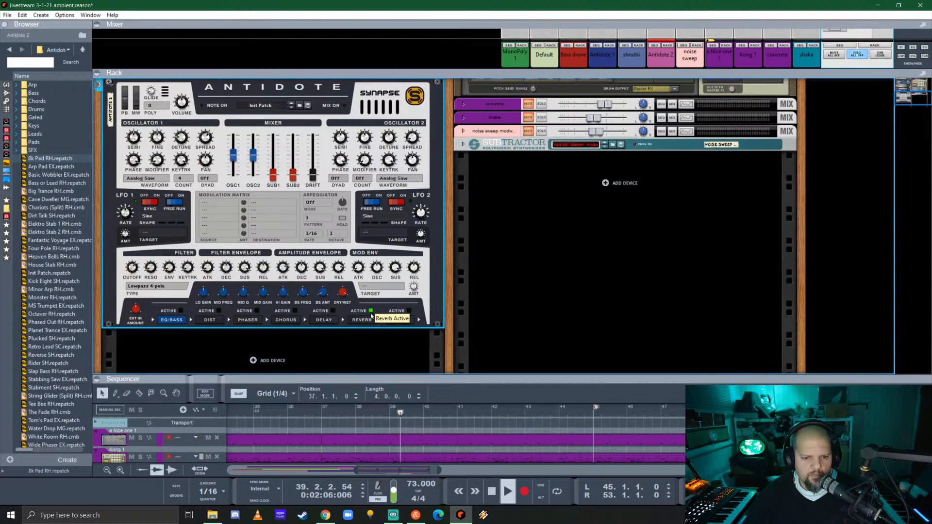
left_click(361, 320)
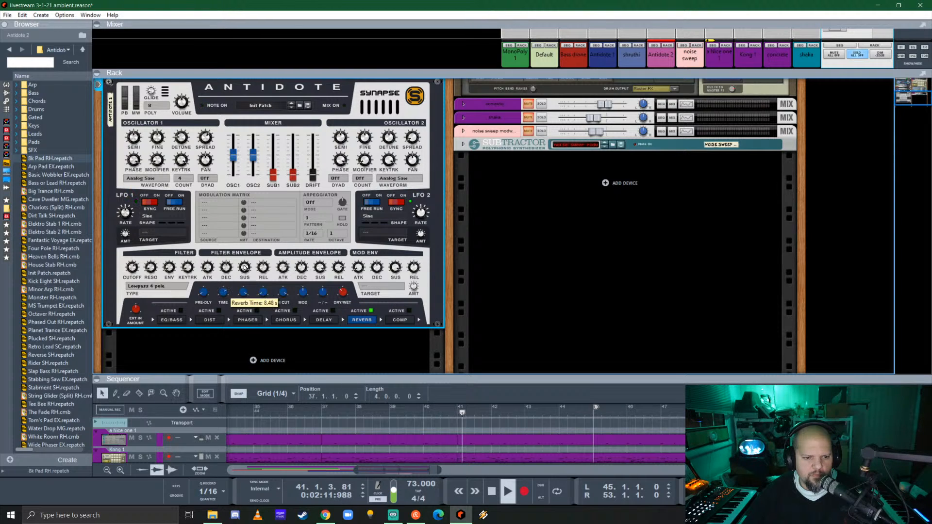
key("space")
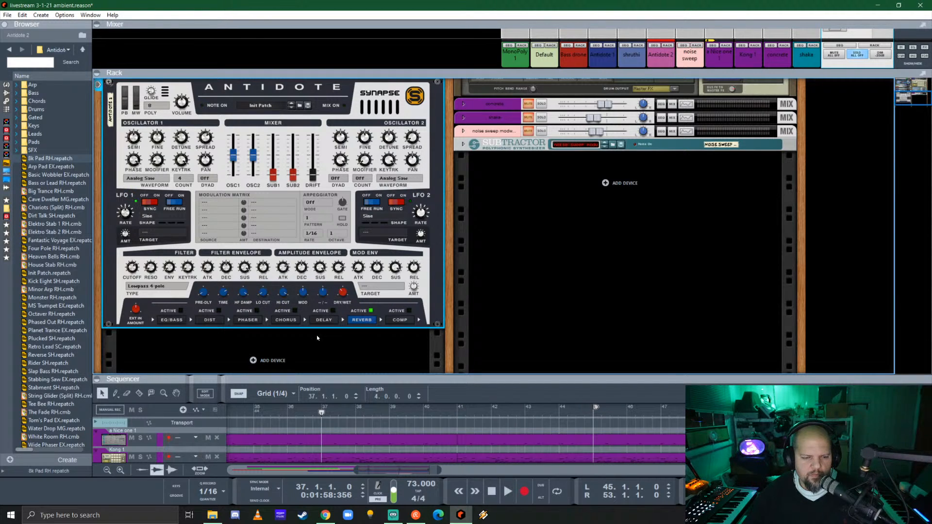
key("space")
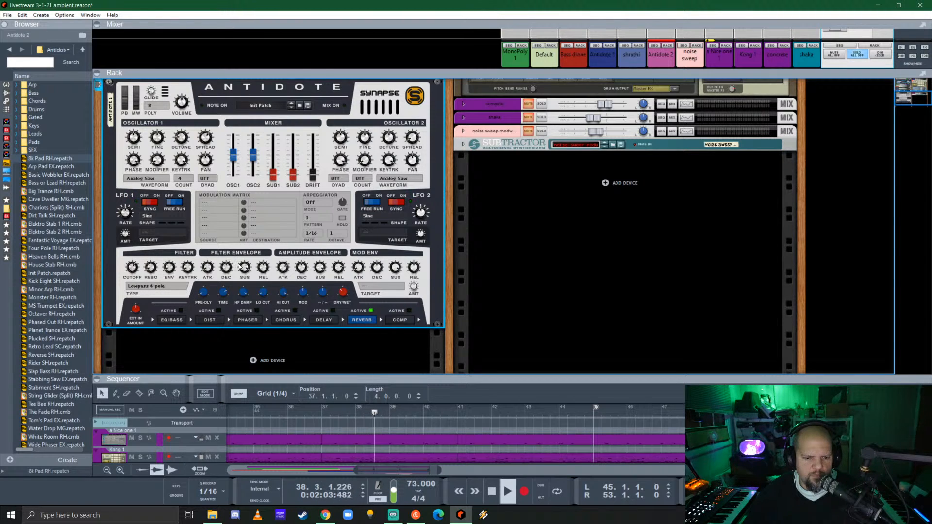
- Set oscillator 1's dyad to +12 and lower its semitone tuning to -12
scroll(169, 258, "up", 2)
left_click(206, 237)
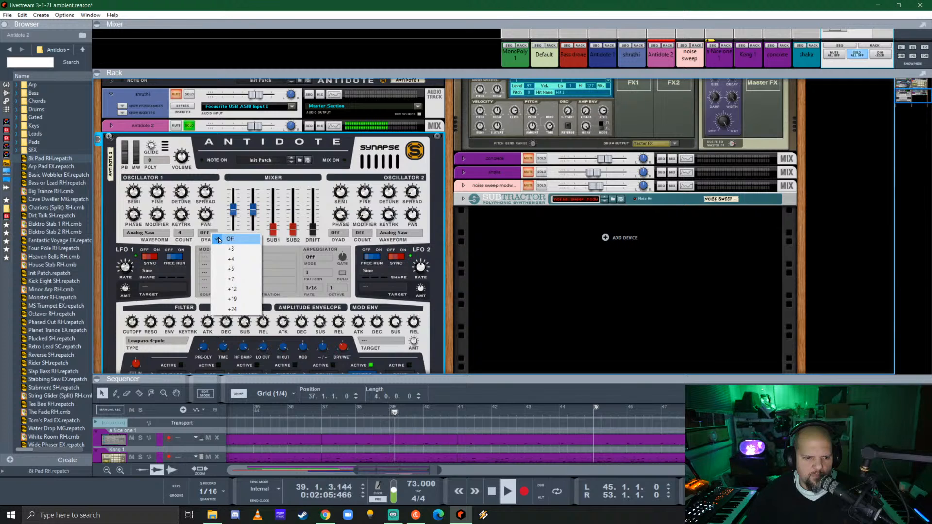
left_click(228, 290)
mouse_move(134, 203)
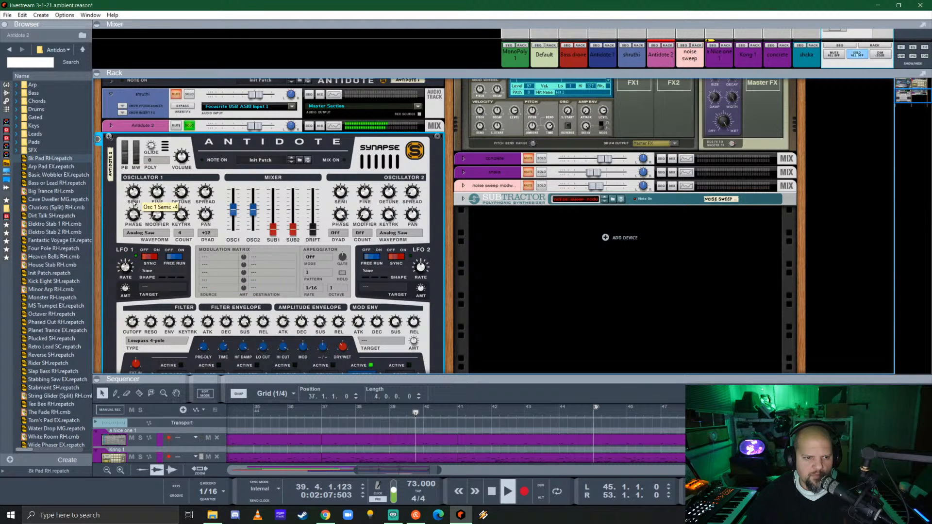
left_click_drag(132, 210, 131, 219)
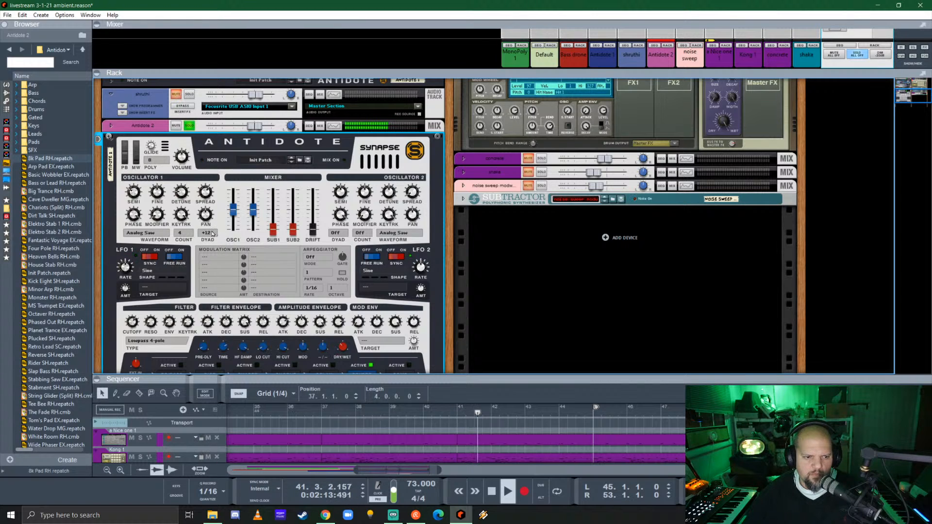
- Turn off the reverb and set the filter cutoff to 85%
left_click(371, 366)
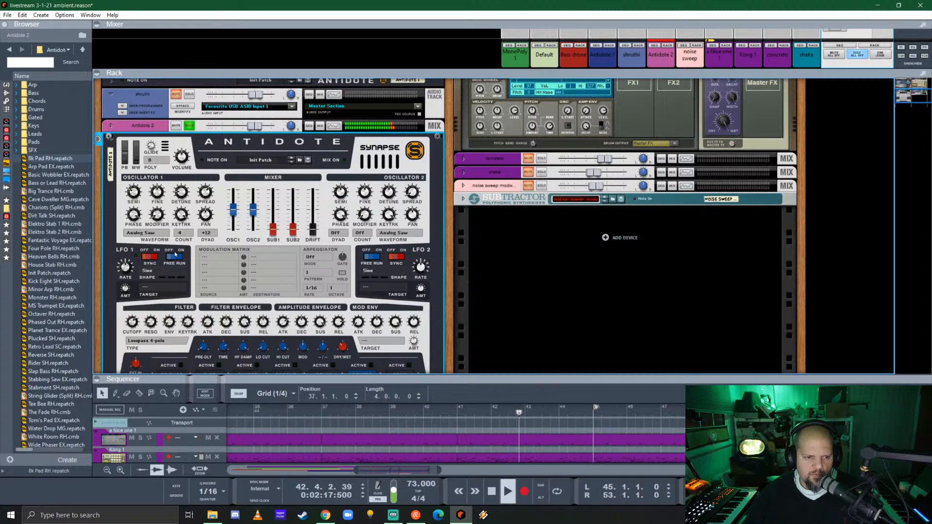
left_click_drag(133, 321, 151, 303)
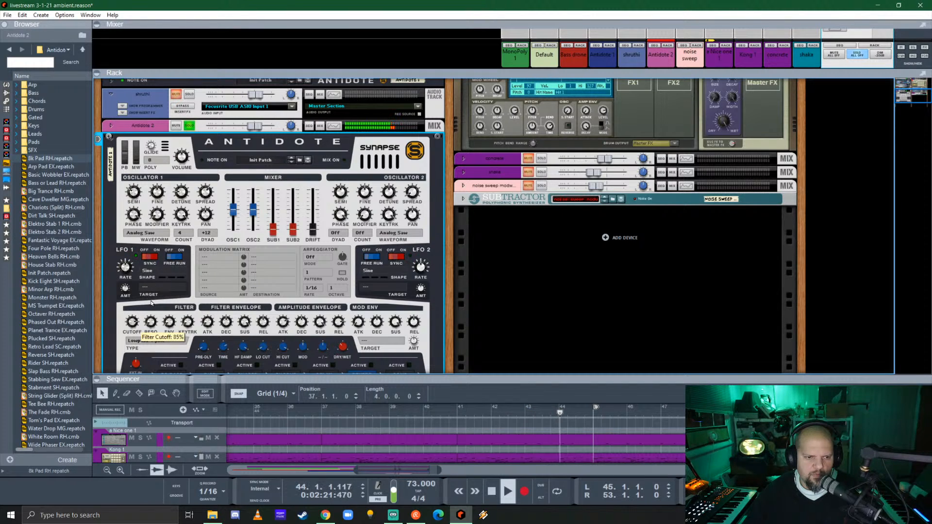
- Set oscillator 1's count to 8 and the filter type to Diode Ladder
left_click(184, 233)
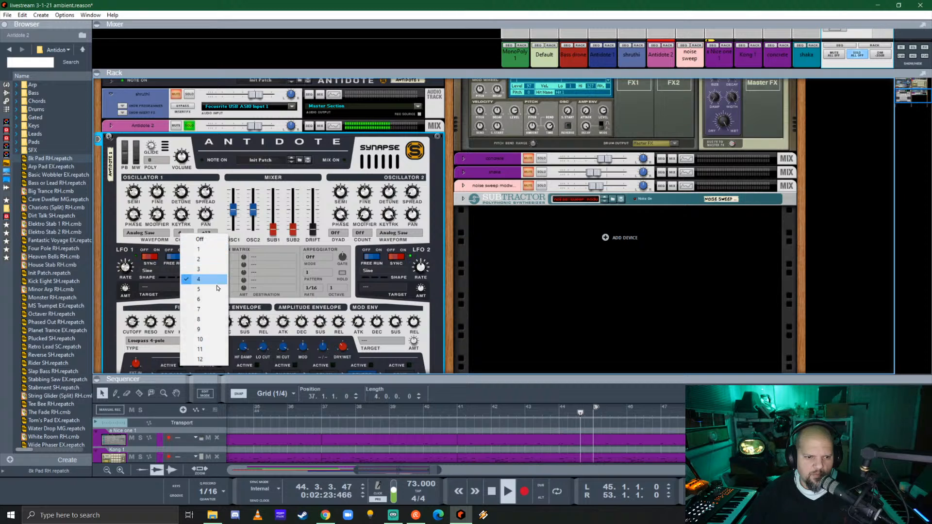
left_click(203, 319)
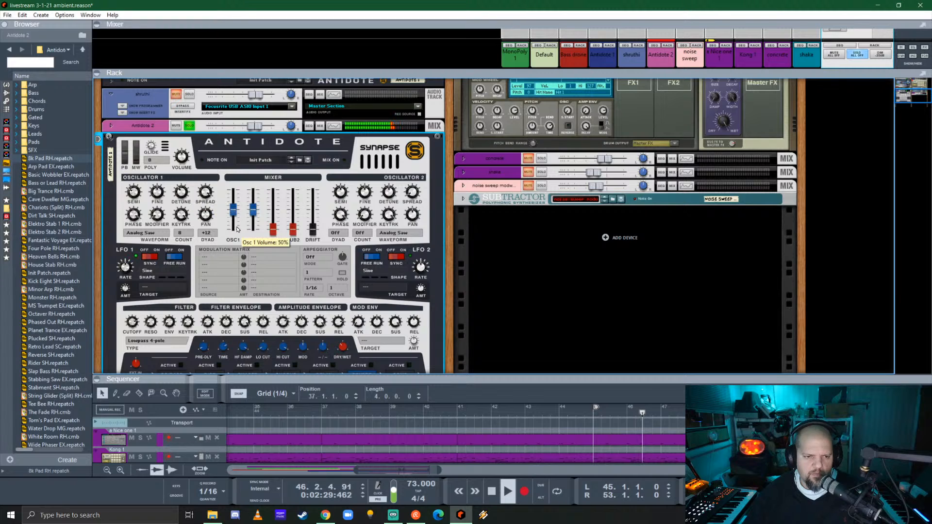
left_click(160, 341)
left_click(208, 408)
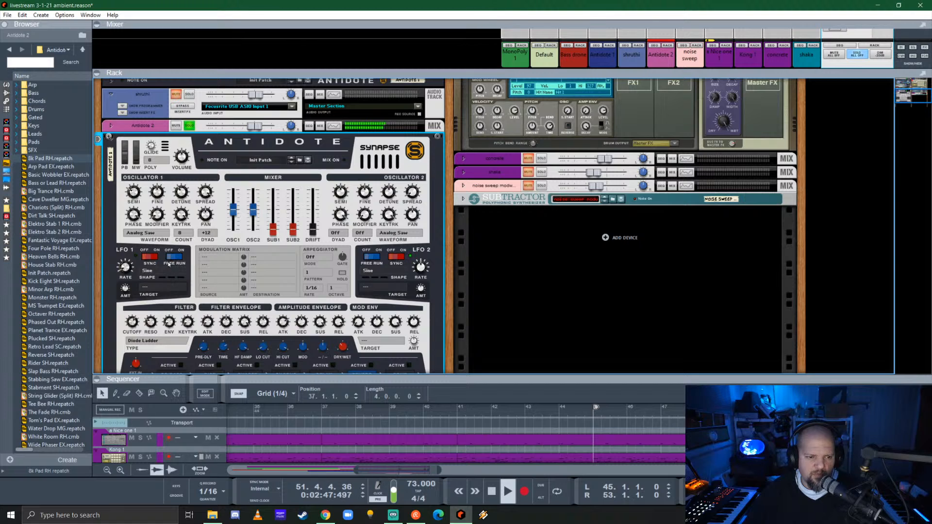
- Route LFO 1 to the filter cutoff with a target amount of 37, auditioning the chords from bar 37
left_click(147, 259)
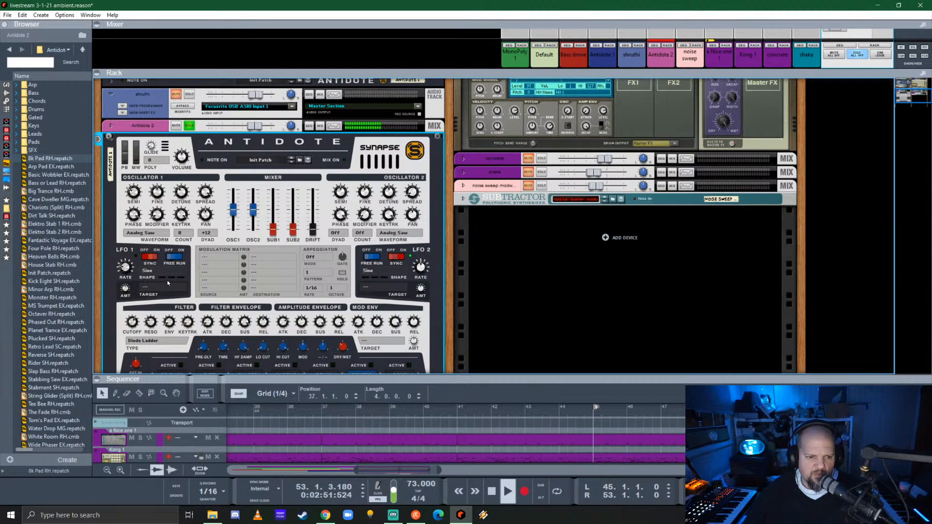
left_click(148, 290)
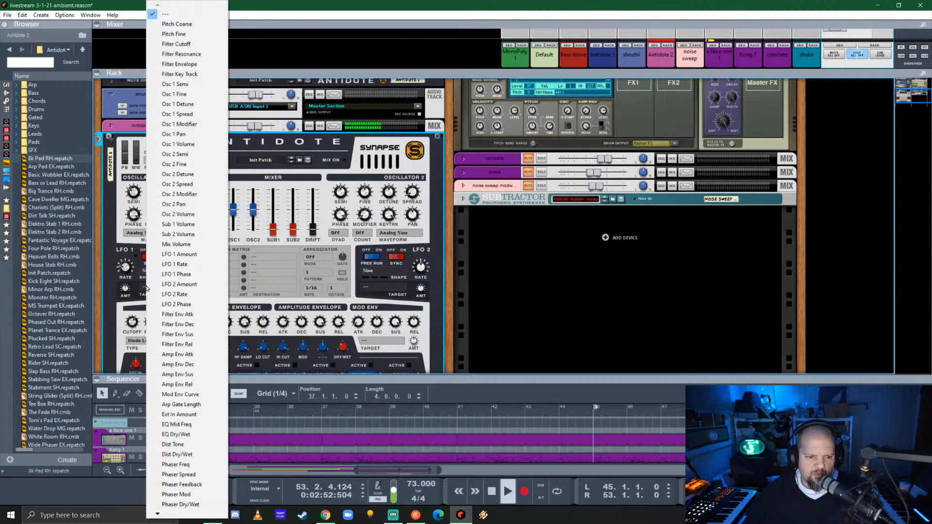
left_click(185, 46)
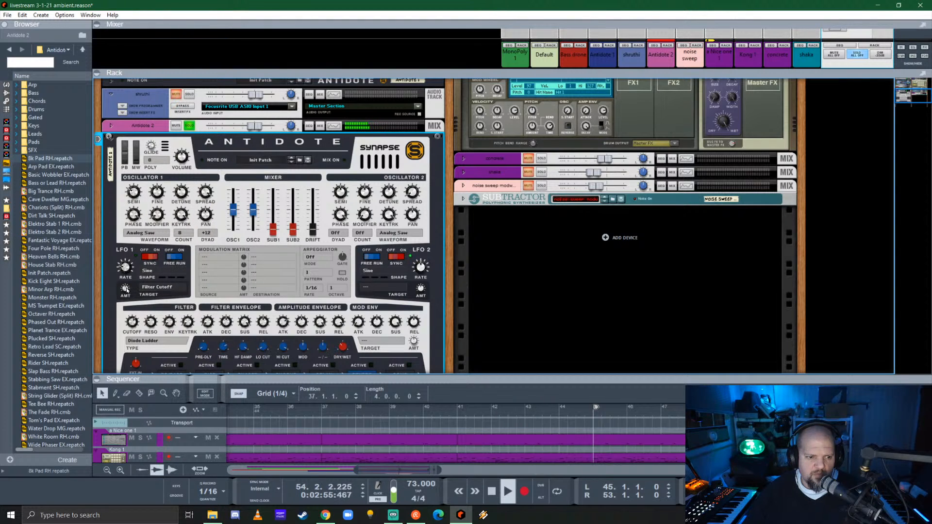
key("space")
key("space")
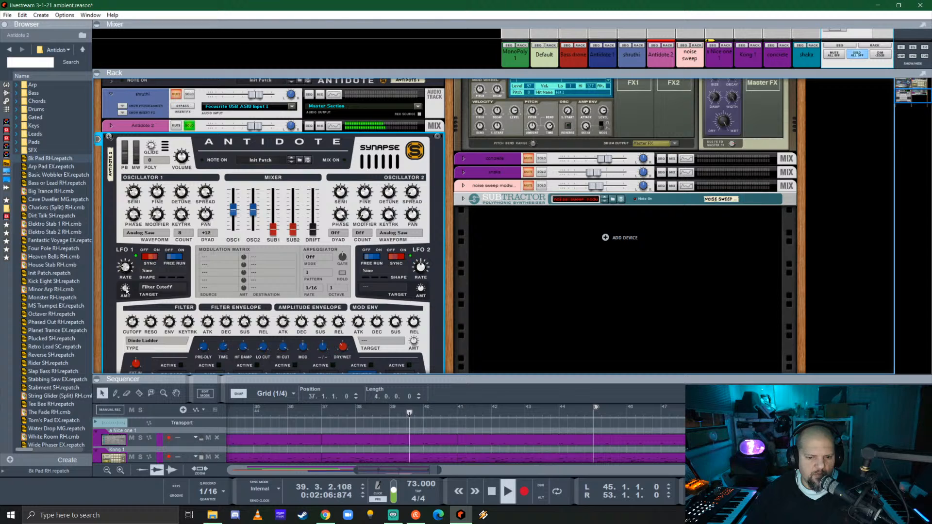
mouse_move(126, 290)
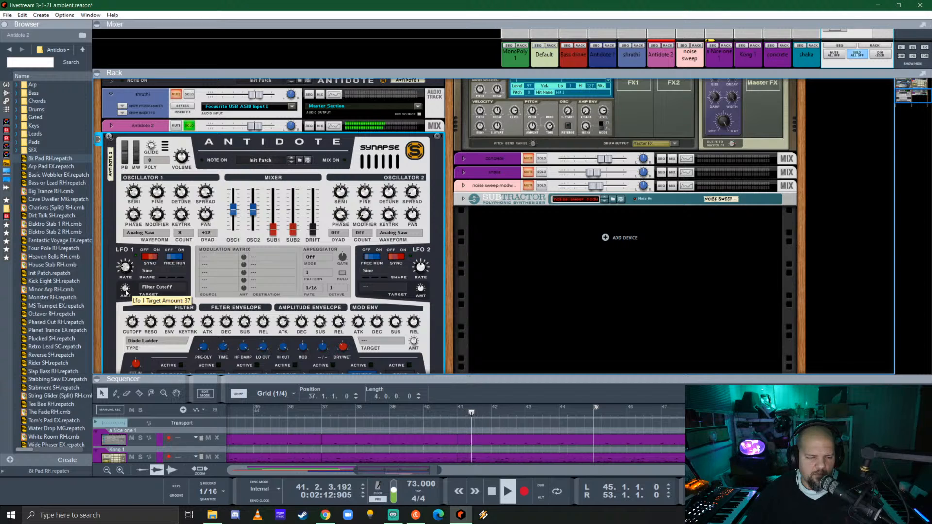
- Set the polyphony to 12 voices and clear oscillator 1's dyad and semitone offset
left_click(150, 161)
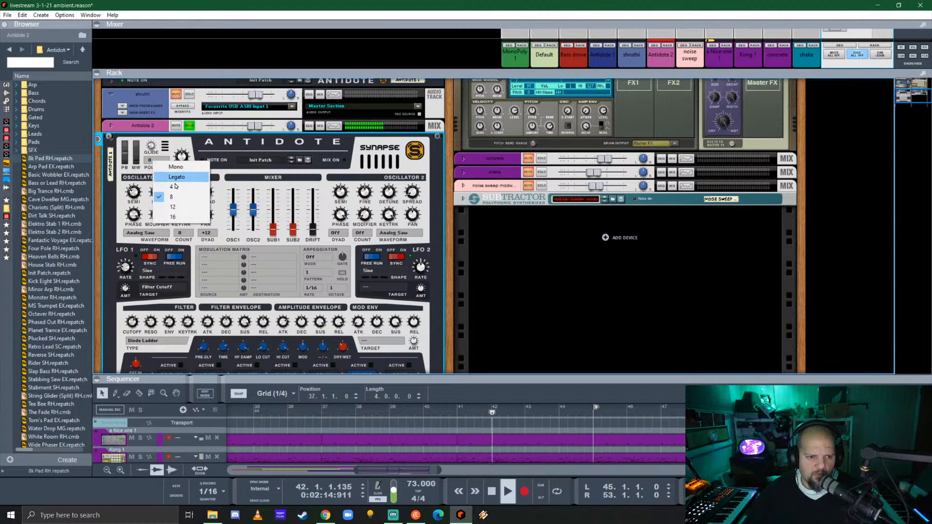
left_click(176, 207)
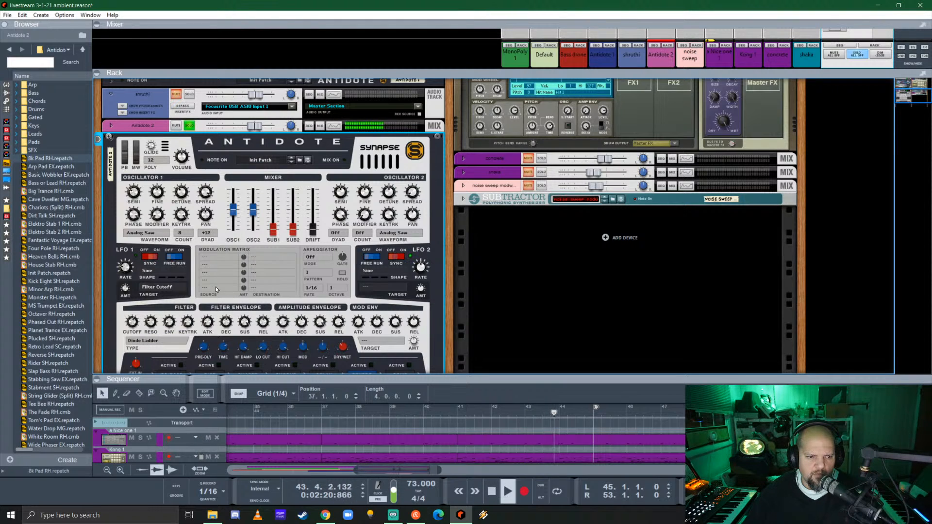
left_click(206, 233)
left_click(227, 239)
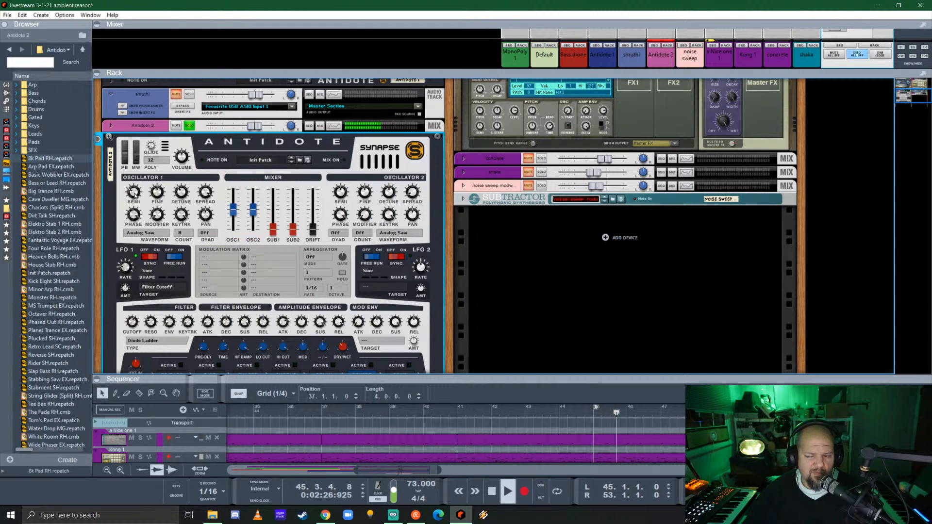
mouse_move(135, 193)
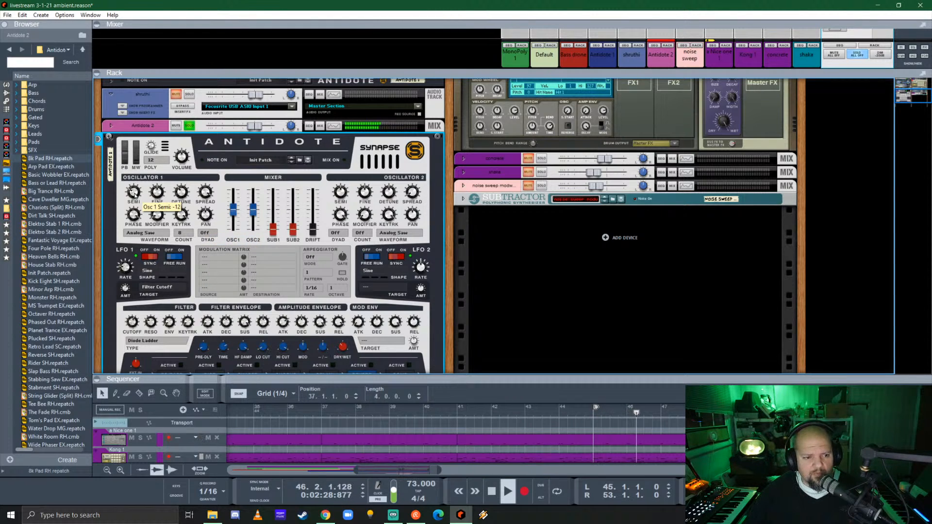
left_click(135, 193, "ctrl")
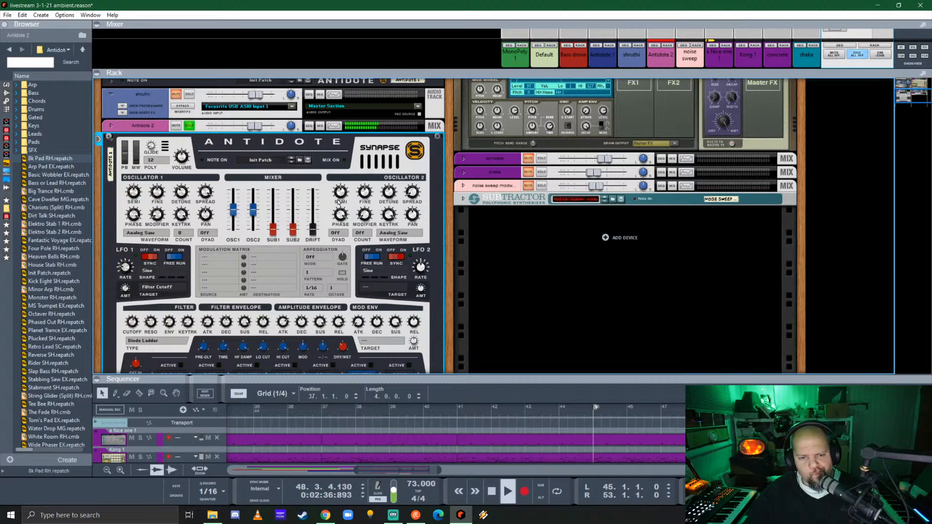
- Set oscillator 2's count to 8 and lower its semitone tuning to -12
left_click(362, 239)
left_click(387, 324)
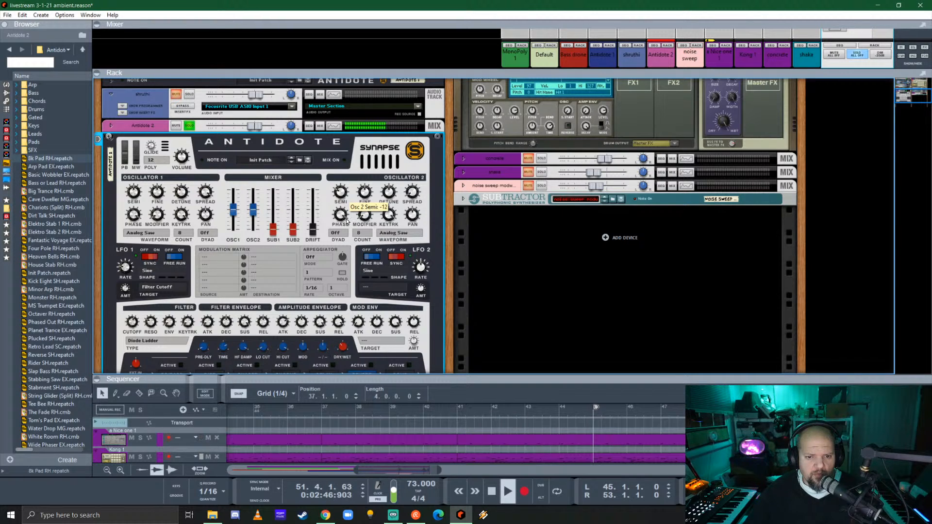
left_click_drag(347, 221, 347, 222)
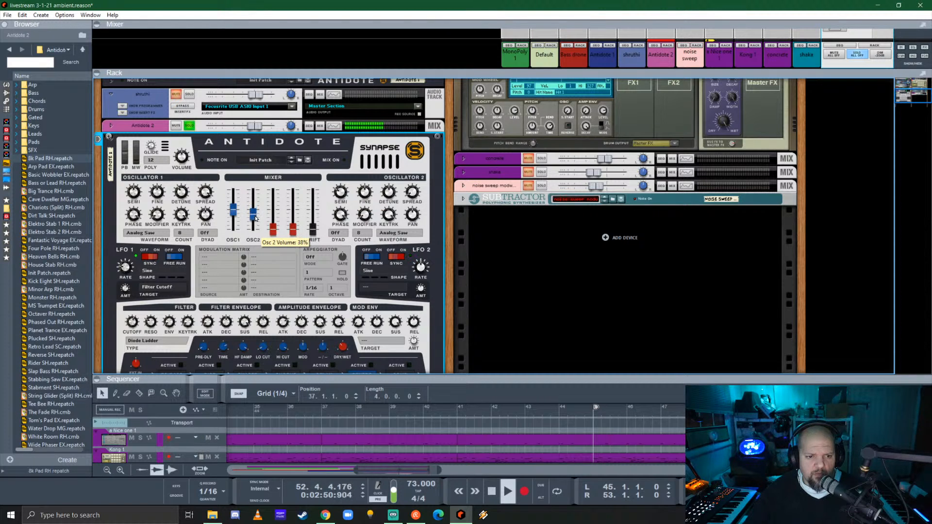
- Pull oscillator 1's volume fully down and replay the chords from bar 37 with oscillator 2 alone
left_click_drag(234, 210, 234, 228)
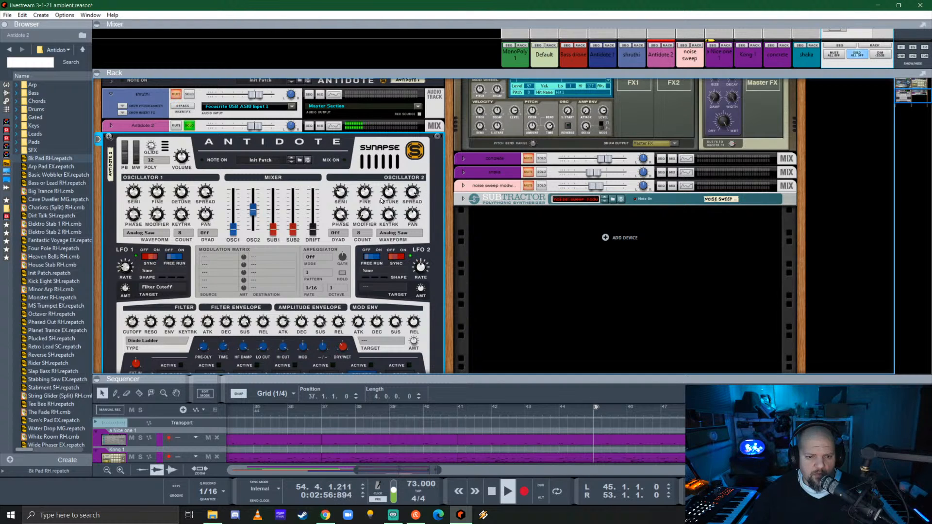
key("space")
key("shift+Return")
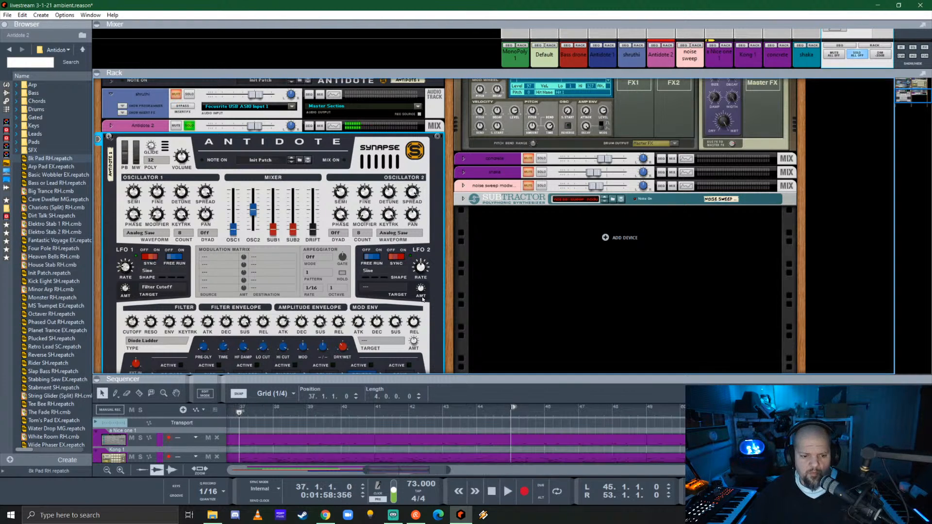
key("space")
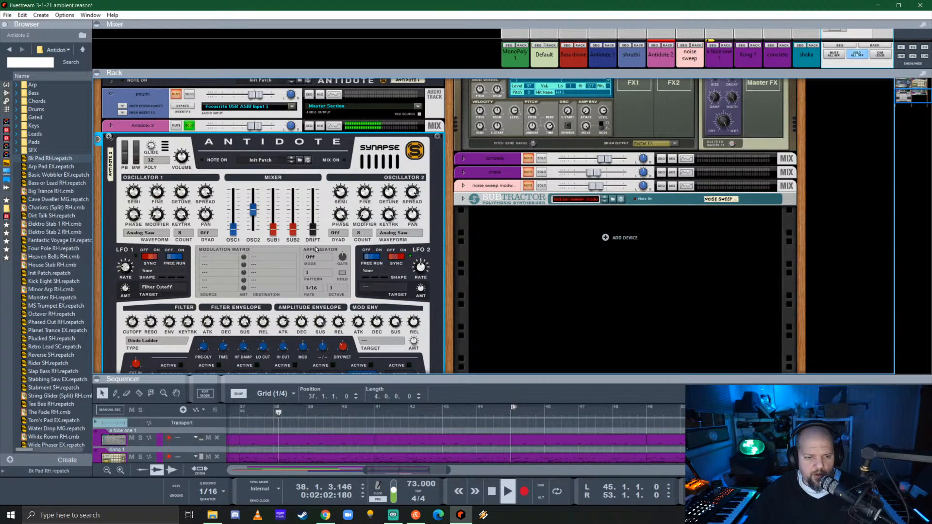
- Rebalance the oscillators with oscillator 1 louder than oscillator 2, and adjust the filter cutoff to 85%
left_click_drag(234, 236, 235, 202)
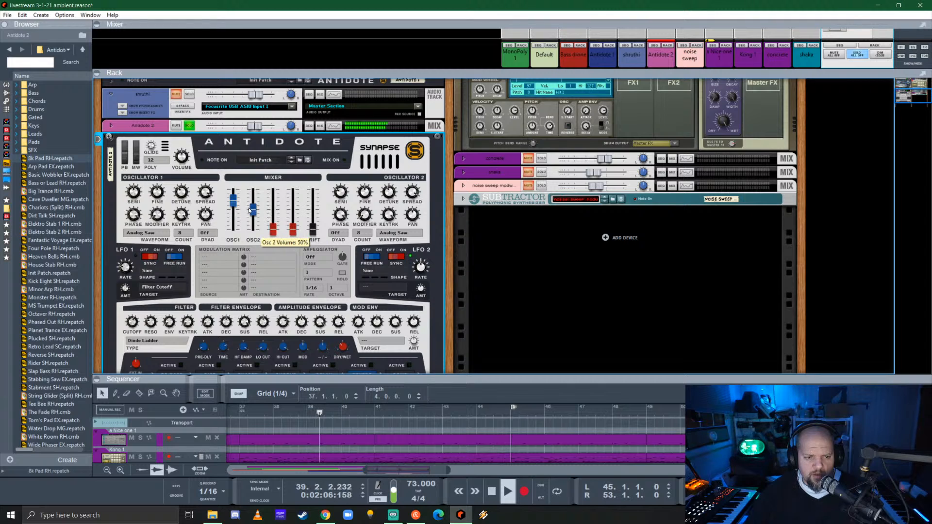
left_click_drag(253, 217, 258, 220)
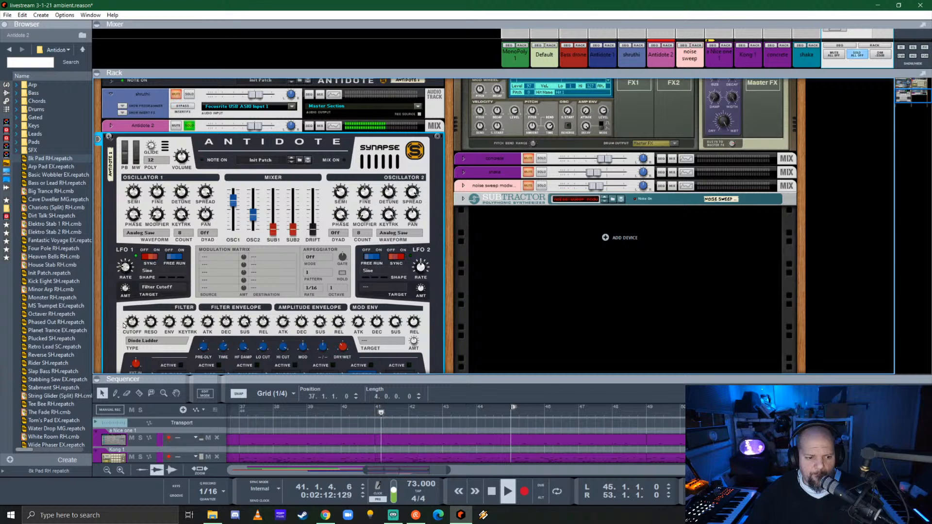
left_click_drag(131, 321, 134, 297)
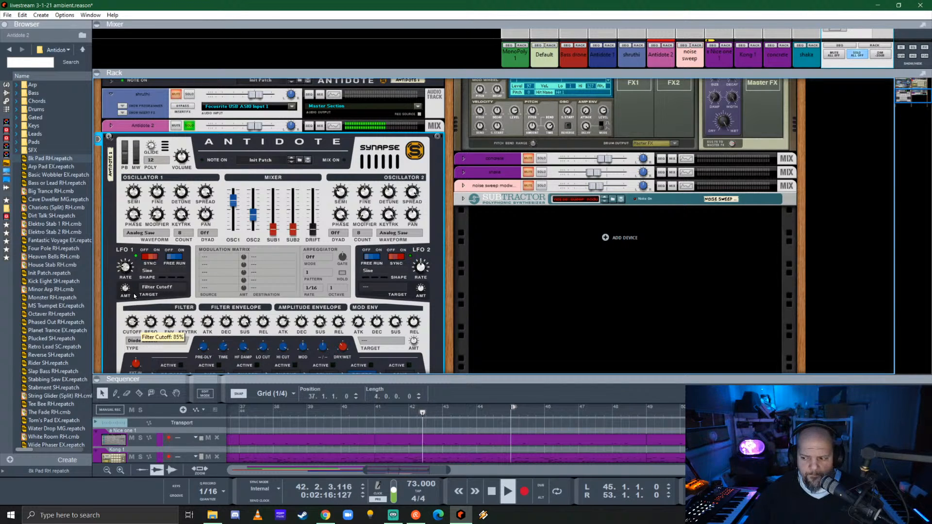
- Activate Antidote 2's reverb and lower its filter cutoff to 62% while the chords play, and stop playback
scroll(341, 327, "down", 1)
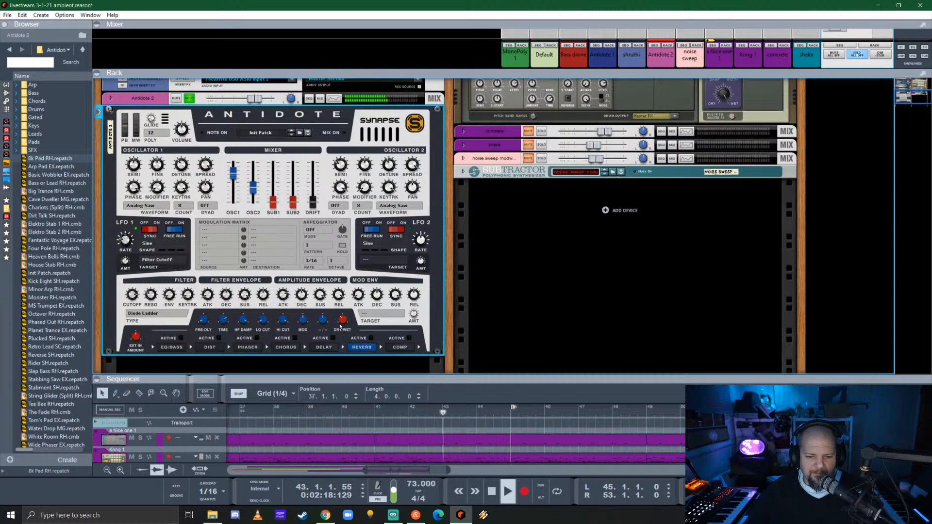
left_click(371, 339)
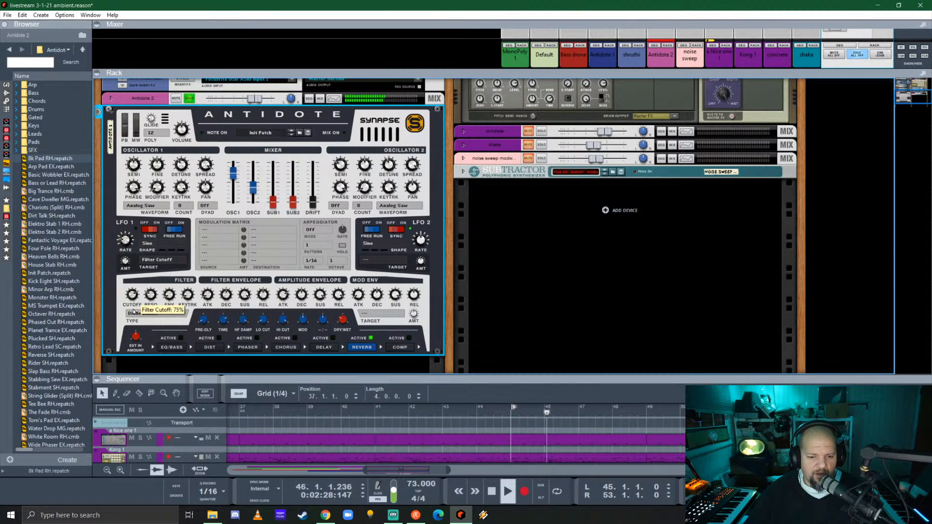
left_click_drag(134, 314, 138, 322)
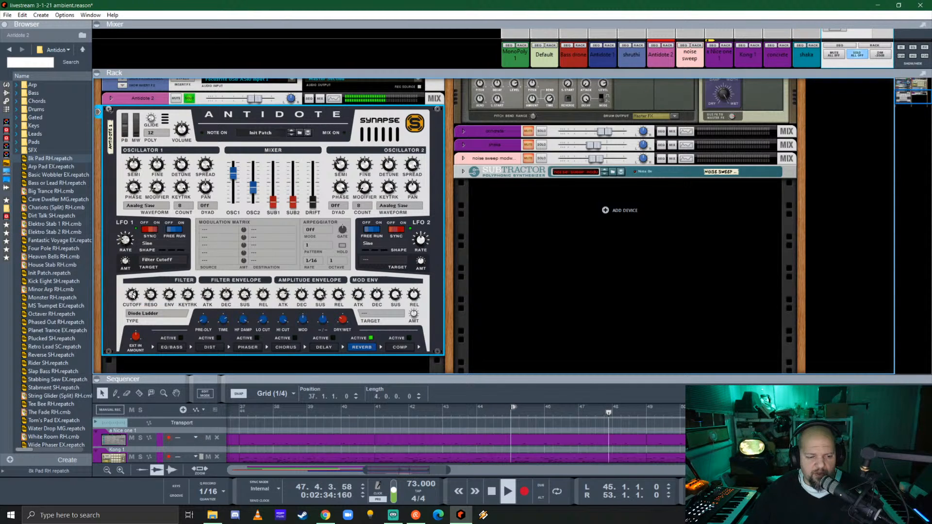
key("space")
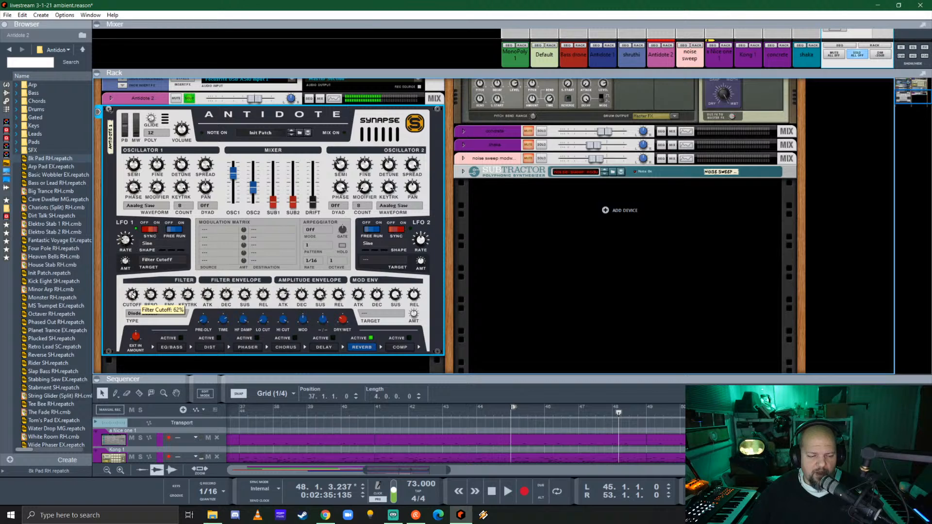
- Add a Filter Cutoff automation lane for Antidote 2, collapse the synth and unsolo its mix channel
right_click(133, 294)
left_click(145, 300)
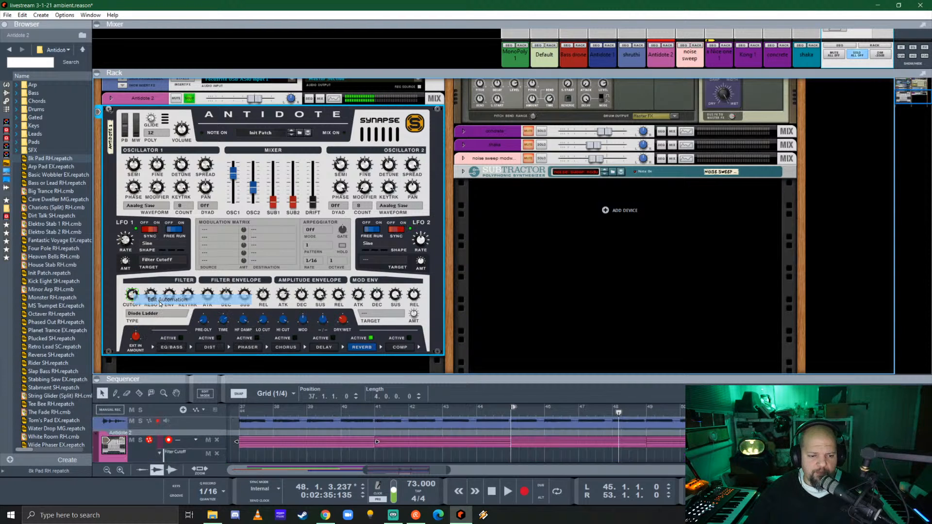
left_click(110, 112)
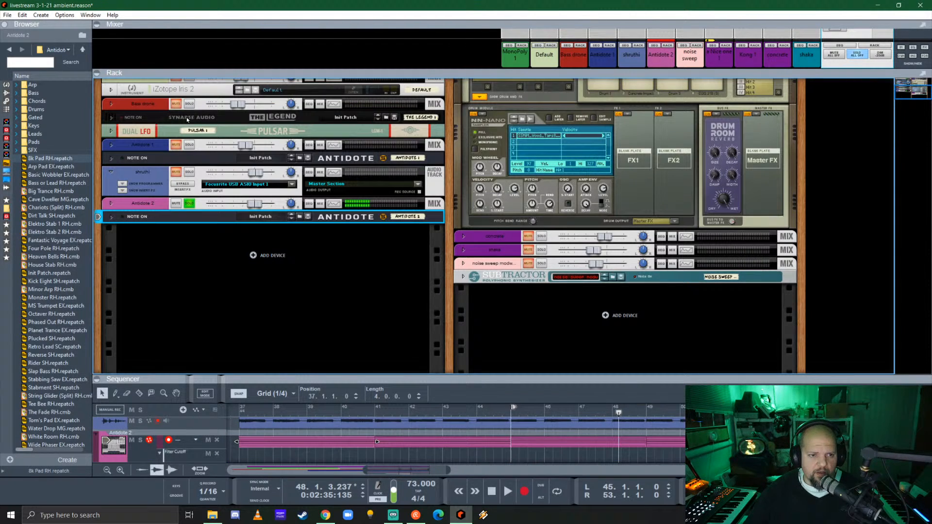
left_click(188, 205)
- Draw a 16-bar Filter Cutoff automation clip on the Antidote 2 track, from bar 37 to bar 53
left_click_drag(340, 378, 345, 126)
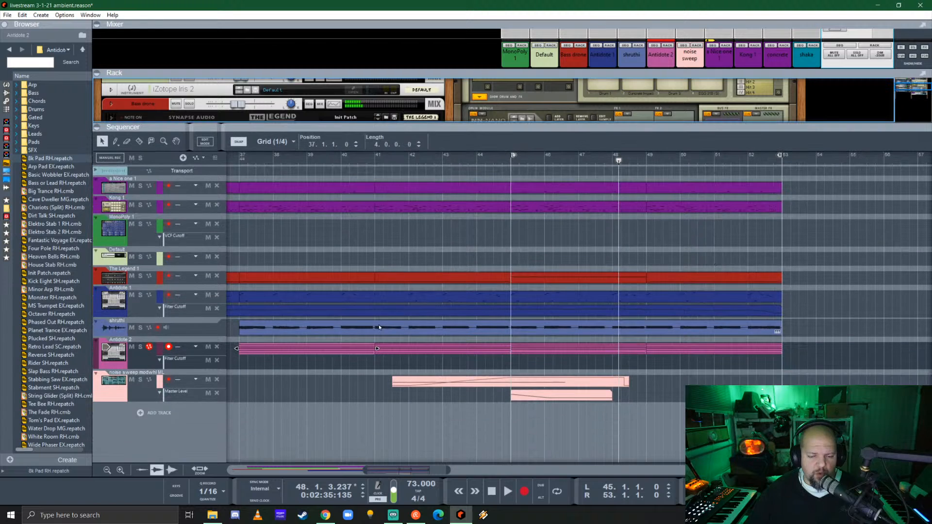
scroll(379, 328, "down", 3, "ctrl")
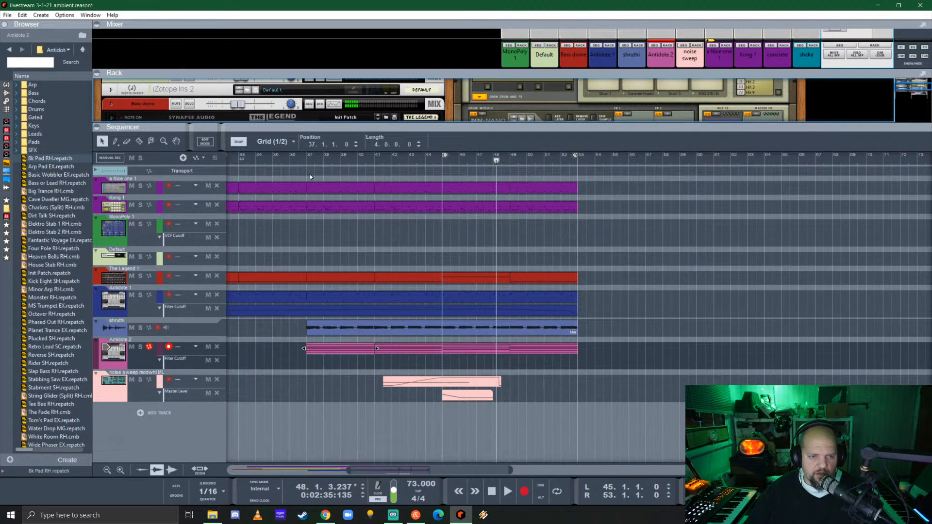
scroll(334, 274, "left", 3)
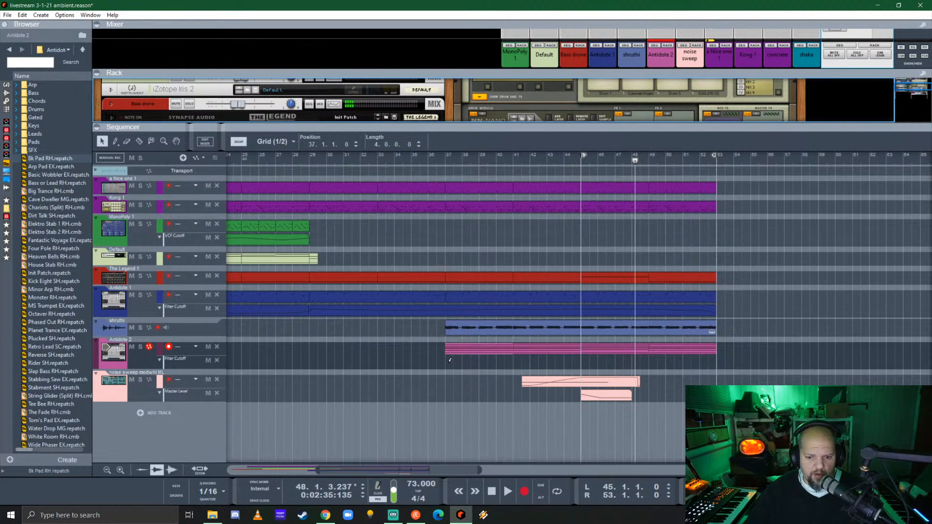
left_click_drag(449, 362, 724, 372)
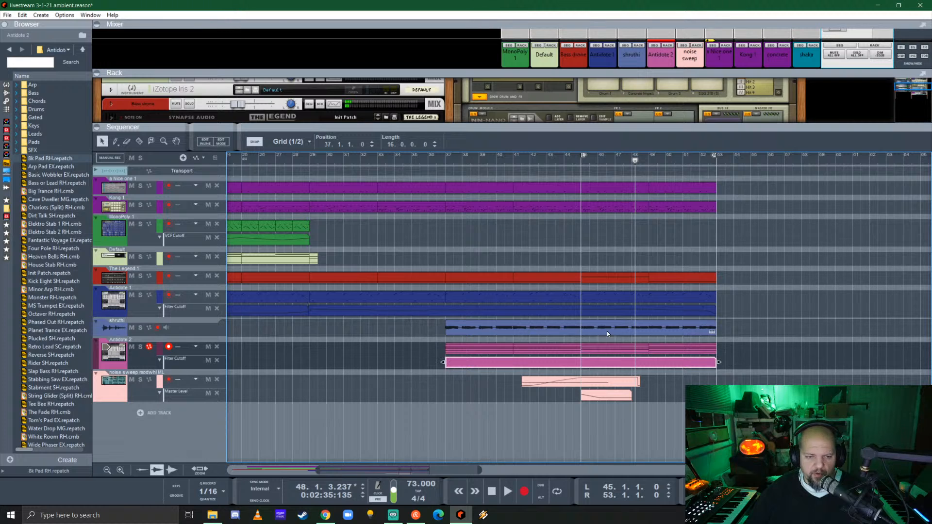
- Play the full mix from bar 29 and lower the Antidote 2 channel level to about -3.57 dB
left_click(310, 159)
key("space")
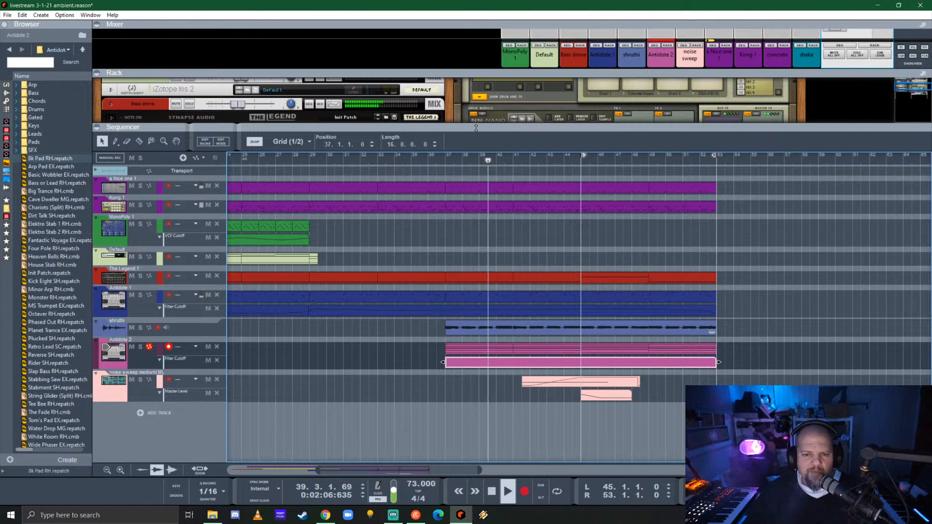
left_click_drag(472, 124, 473, 296)
left_click_drag(258, 206, 249, 206)
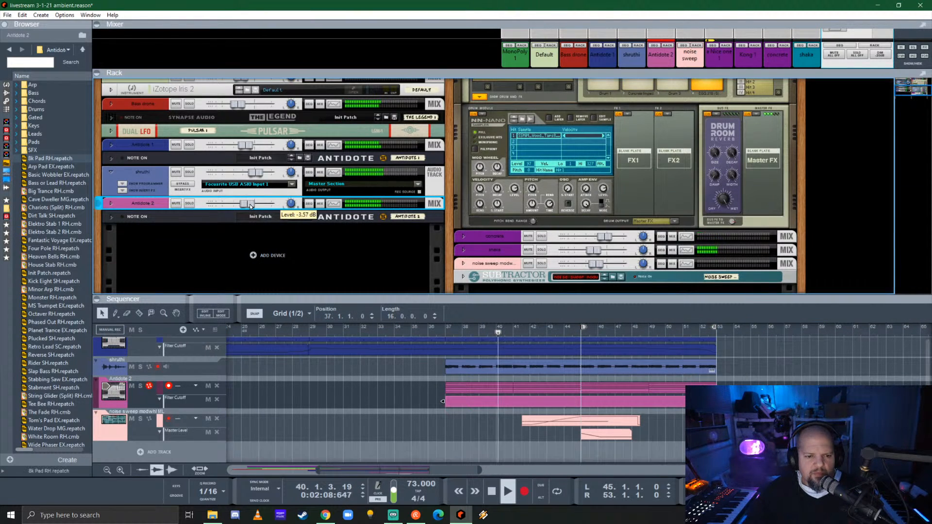
- Add points to Antidote 2's Filter Cutoff clip: 40% at the start of bar 37 and 61% at the start of bar 42
double_click(506, 399)
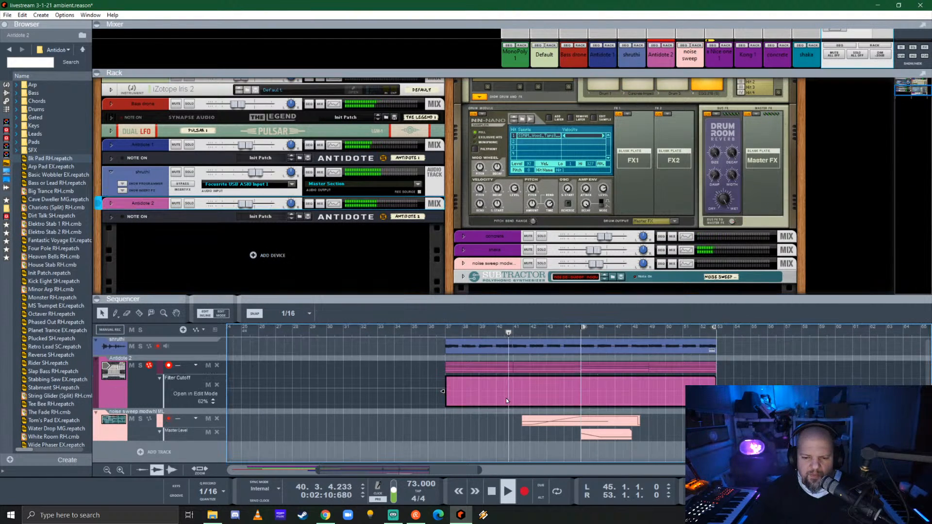
left_click_drag(521, 296, 521, 245)
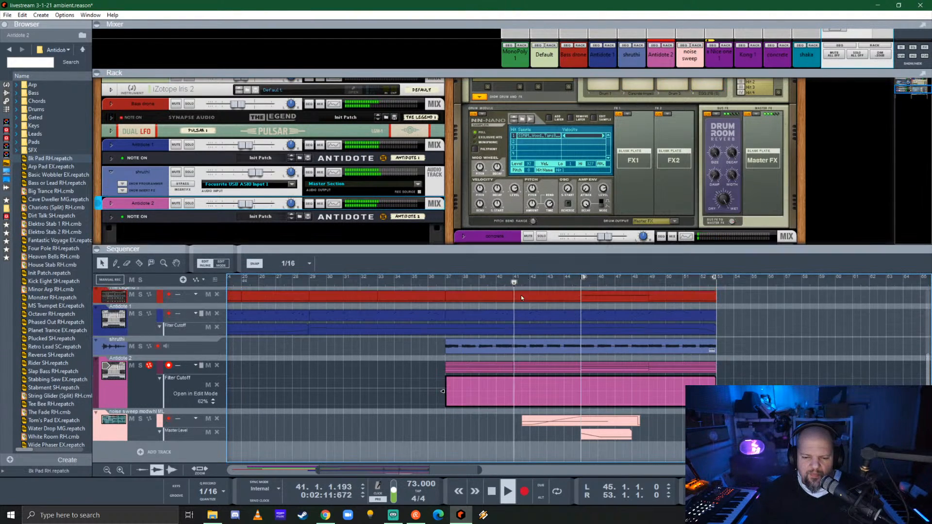
left_click(447, 394)
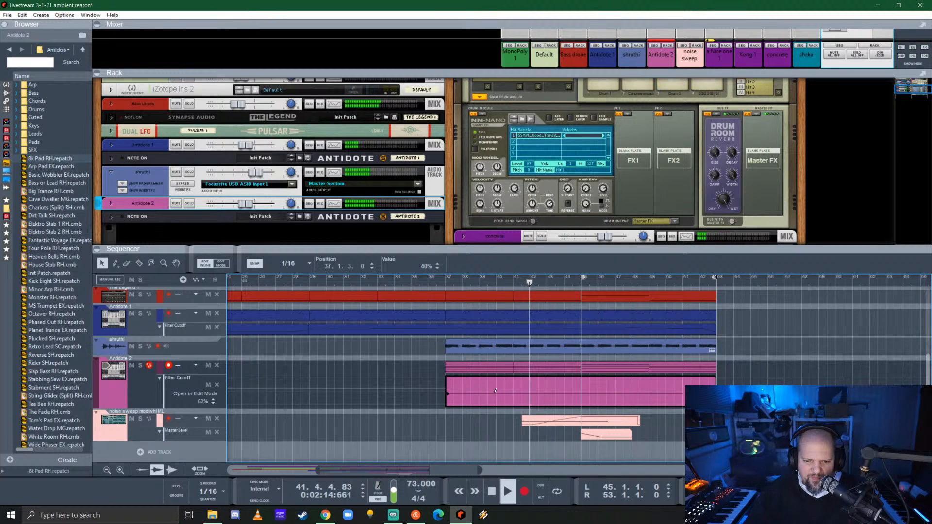
left_click(532, 389)
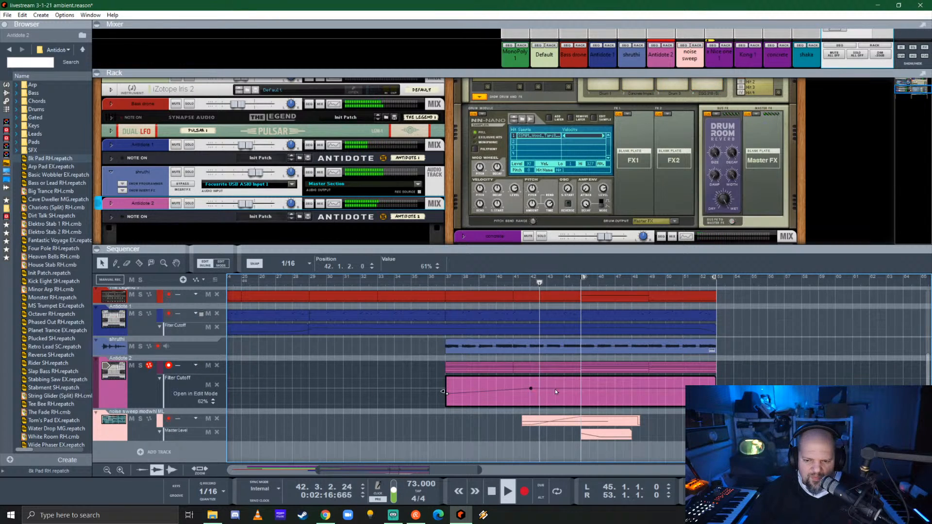
key("alt")
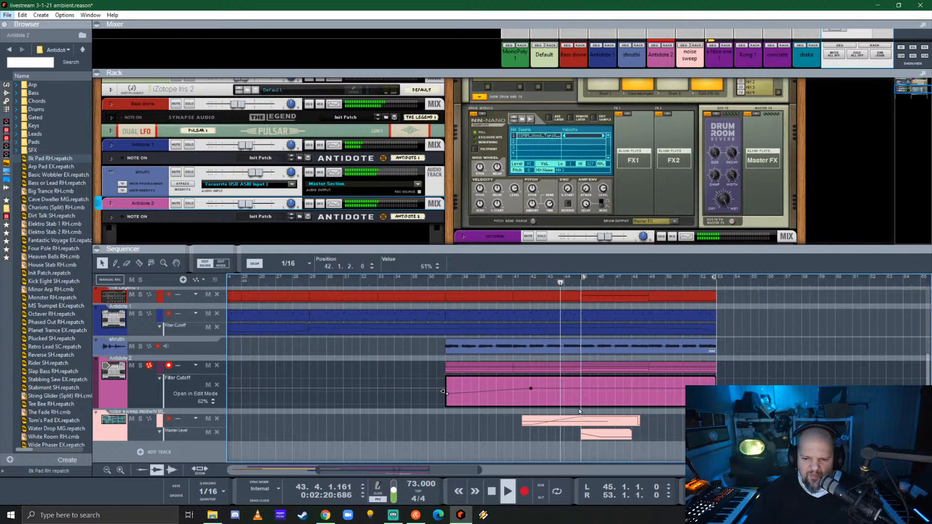
left_click(728, 371)
- Extend the Antidote 2 cutoff curve with 79% just before bar 45, a slight dip at bar 49 and 94% at bar 51
scroll(587, 398, "up", 2)
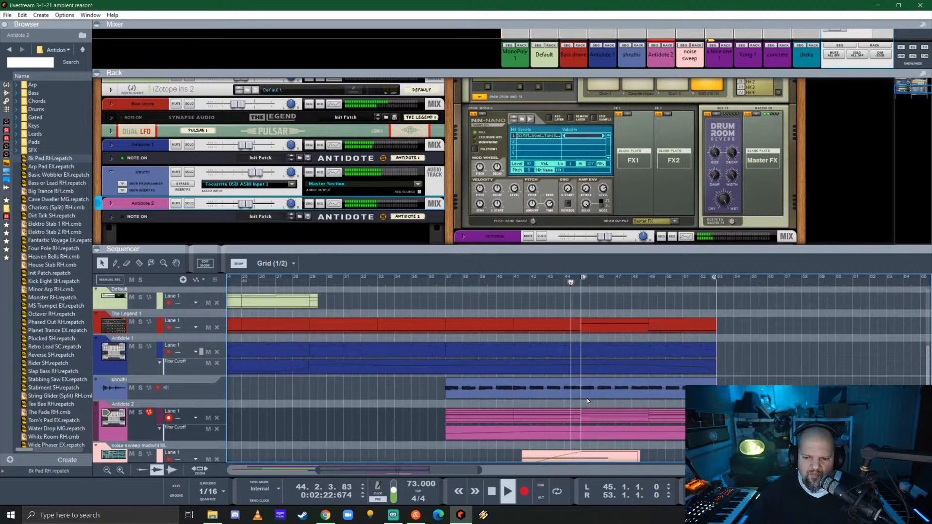
scroll(578, 387, "down", 3)
double_click(549, 373)
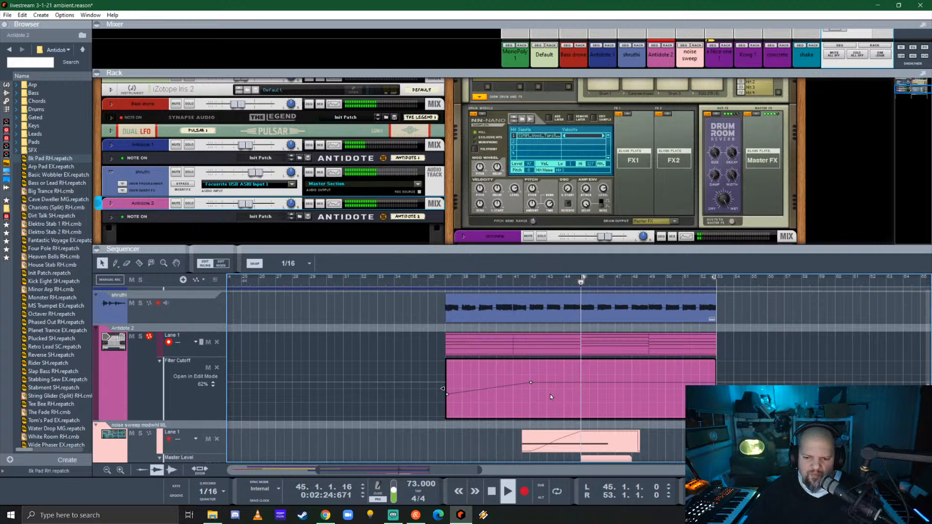
scroll(550, 401, "up", 1)
left_click_drag(552, 249, 568, 137)
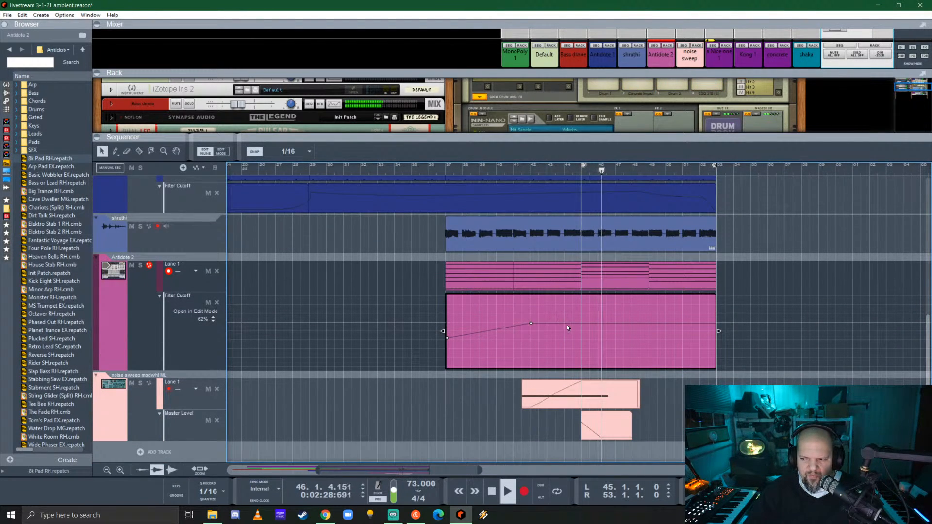
left_click(531, 323)
left_click_drag(531, 324, 579, 311)
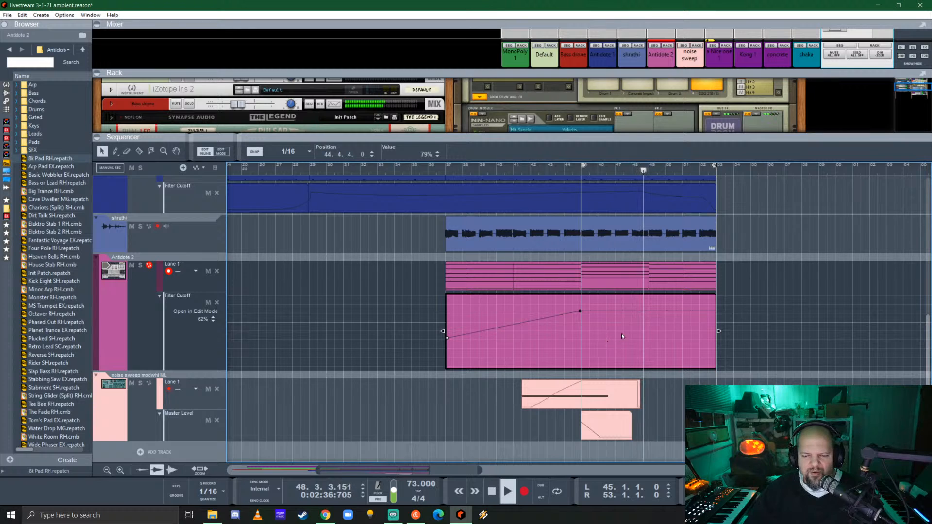
left_click(446, 171)
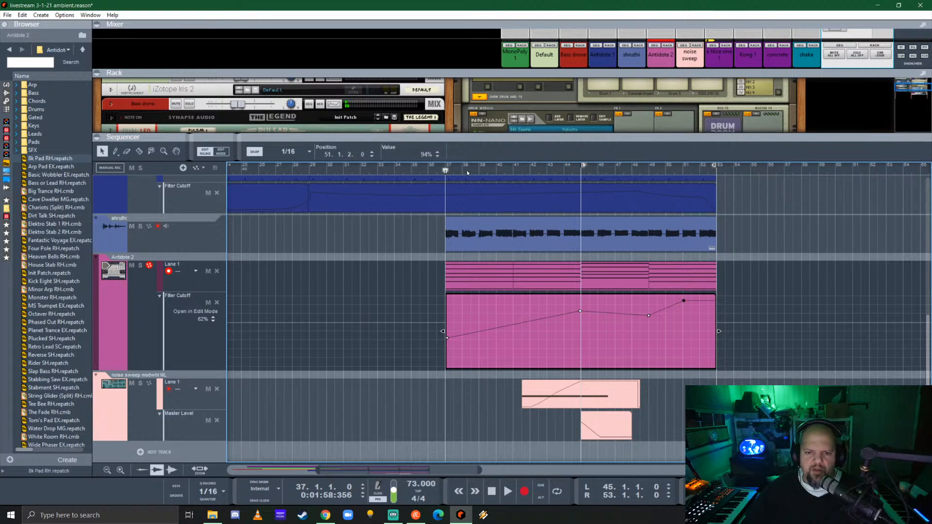
key("ctrl+e")
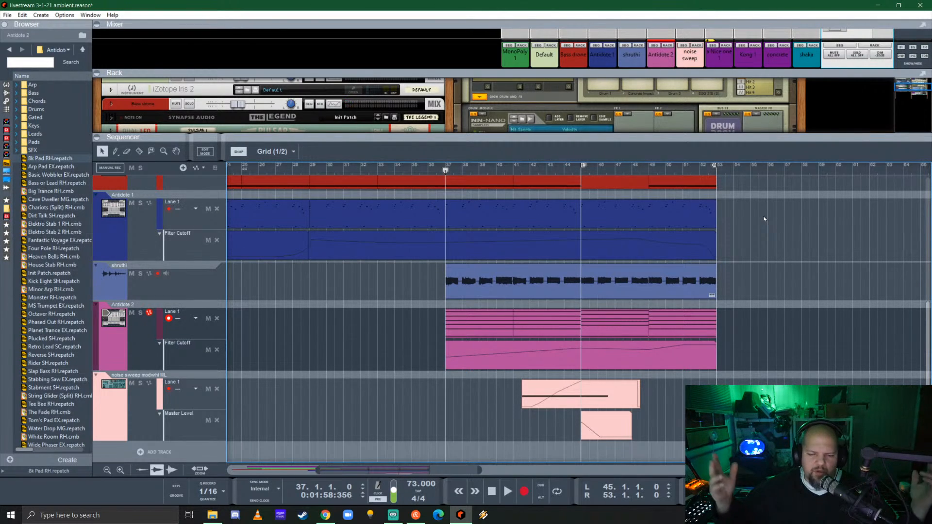
- Play the arrangement from bar 37 and slightly lower the noise sweep channel's level
scroll(654, 320, "up", 5)
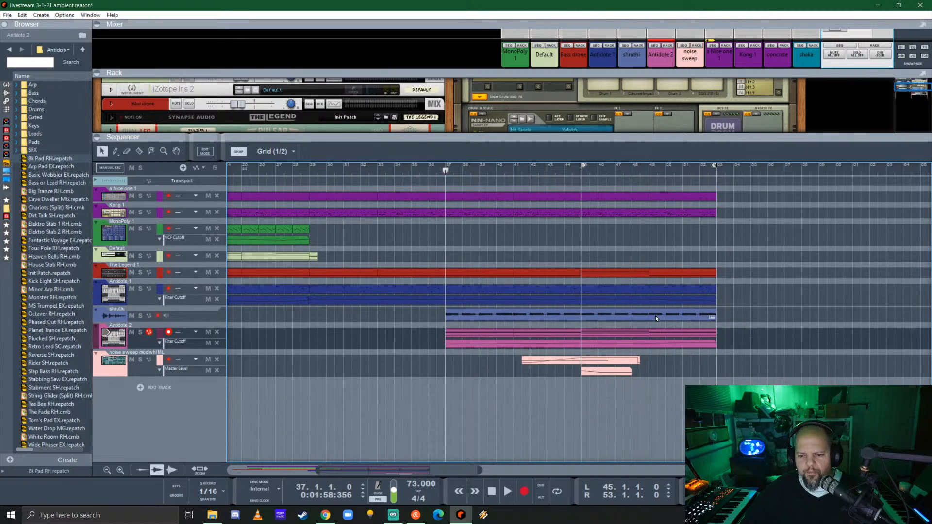
scroll(629, 318, "down", 1)
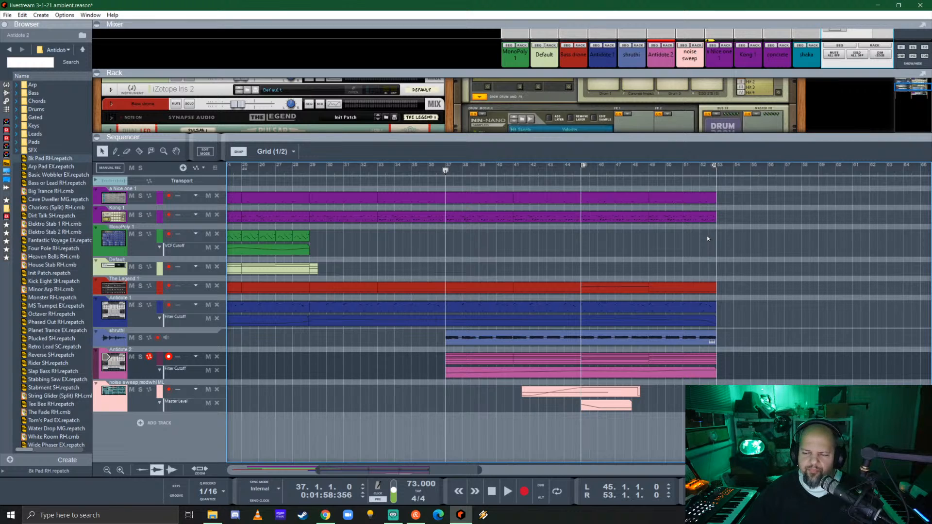
key("space")
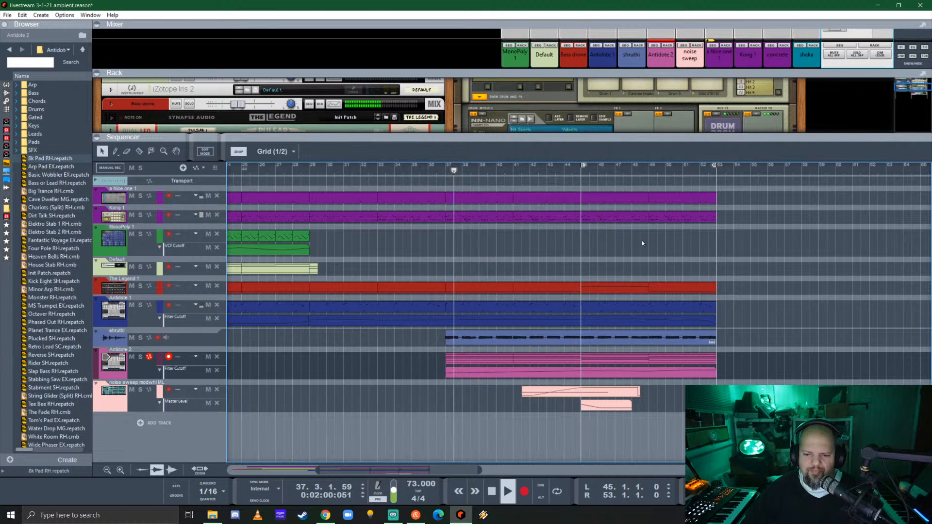
left_click_drag(597, 138, 601, 293)
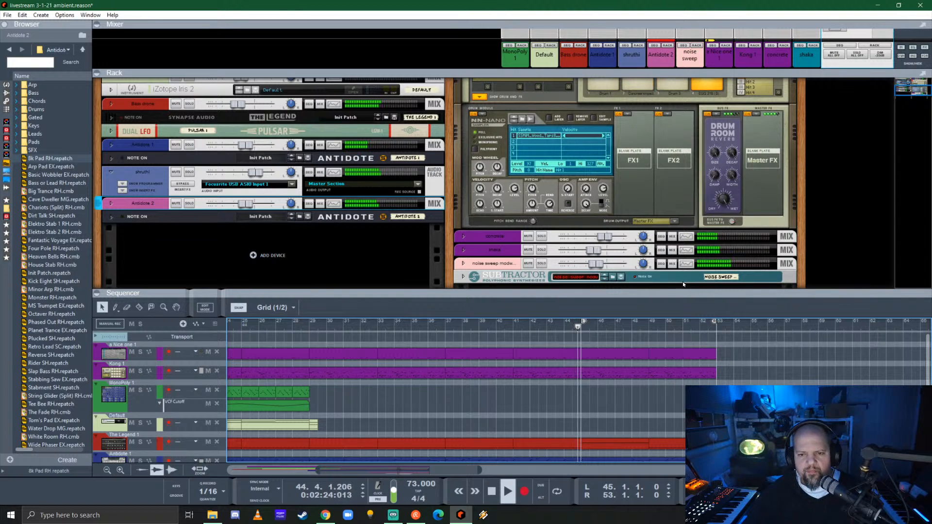
left_click_drag(599, 266, 594, 267)
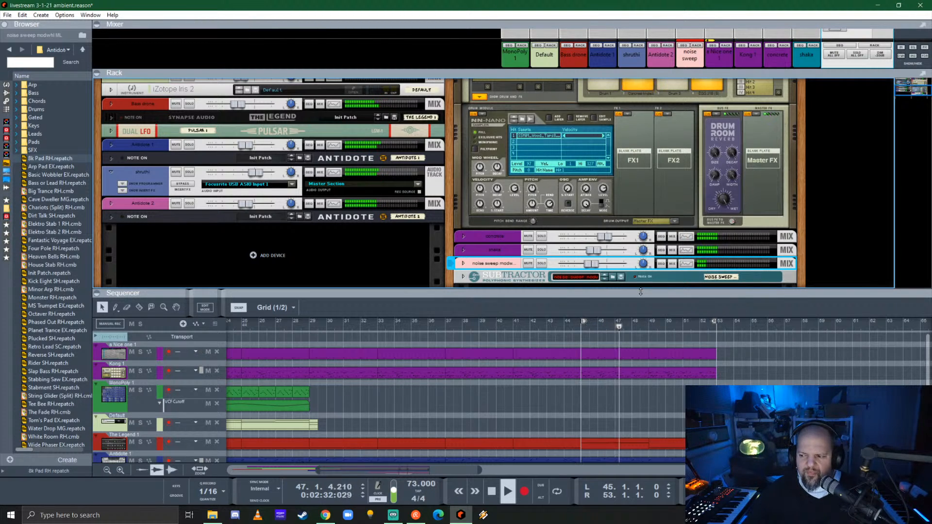
left_click_drag(641, 291, 633, 288)
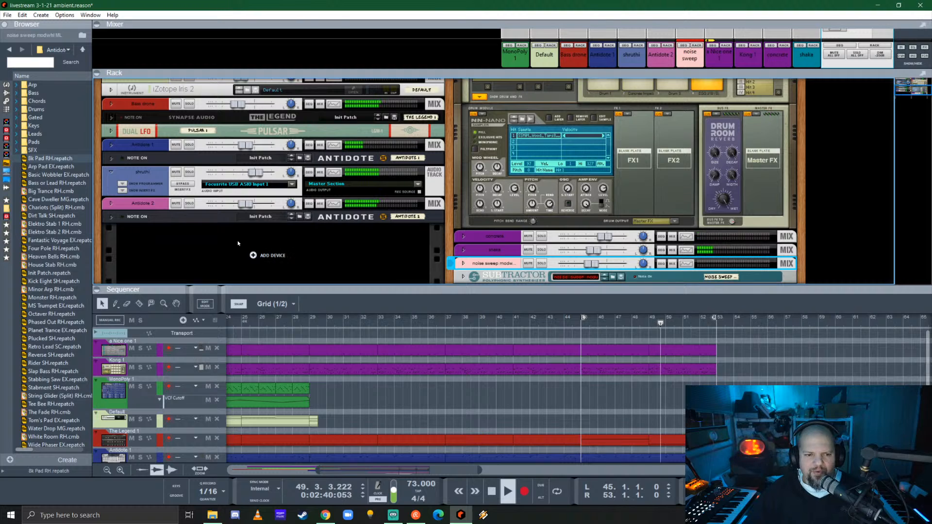
- Unfold the Antidote 2 synth and play the arrangement from bar 37 to review its pad against the mix
left_click(111, 216)
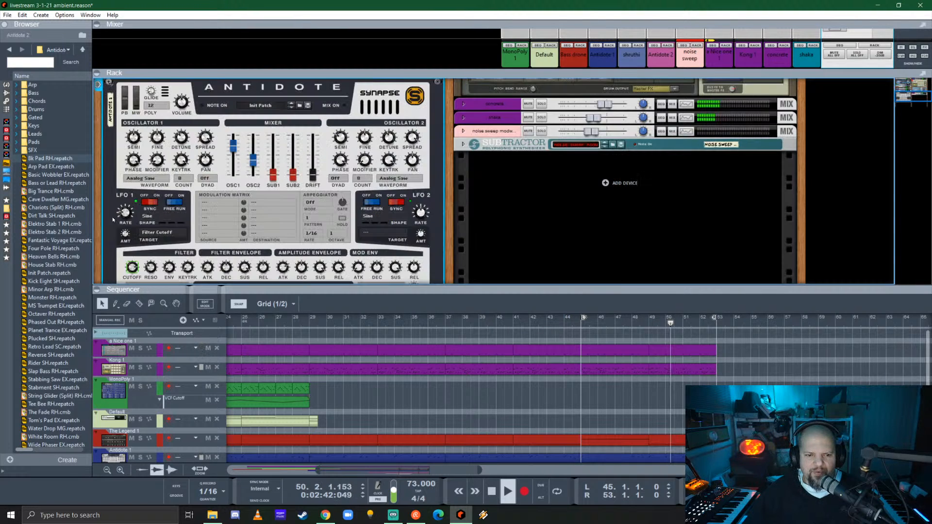
scroll(284, 220, "down", 2)
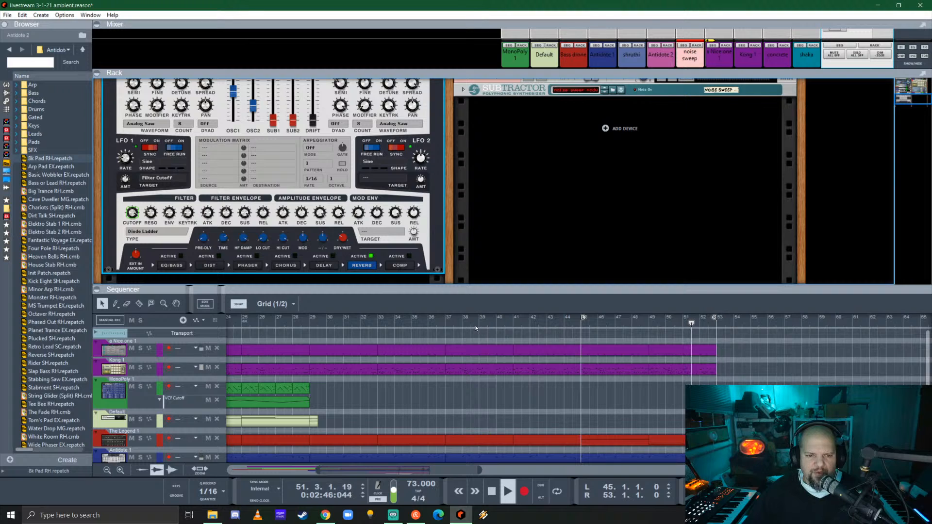
left_click_drag(583, 290, 582, 178)
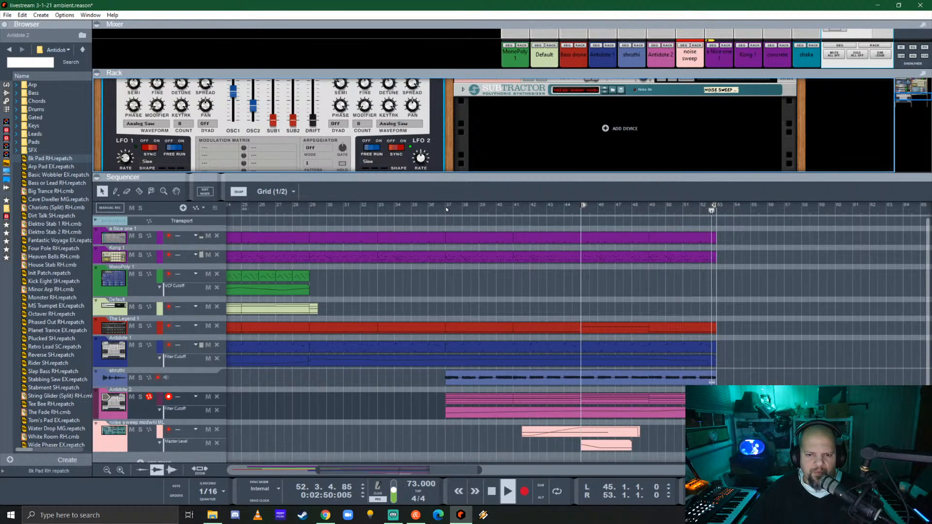
left_click(446, 207)
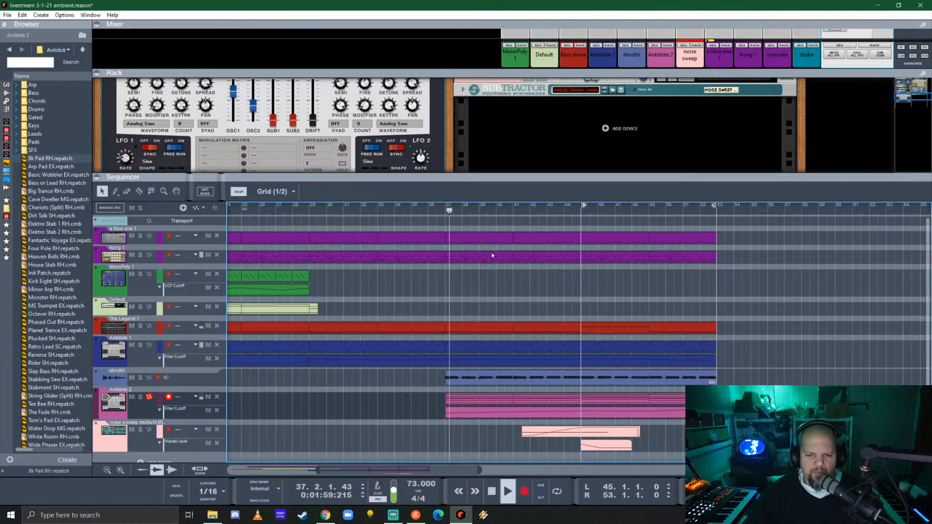
left_click_drag(490, 178, 359, 317)
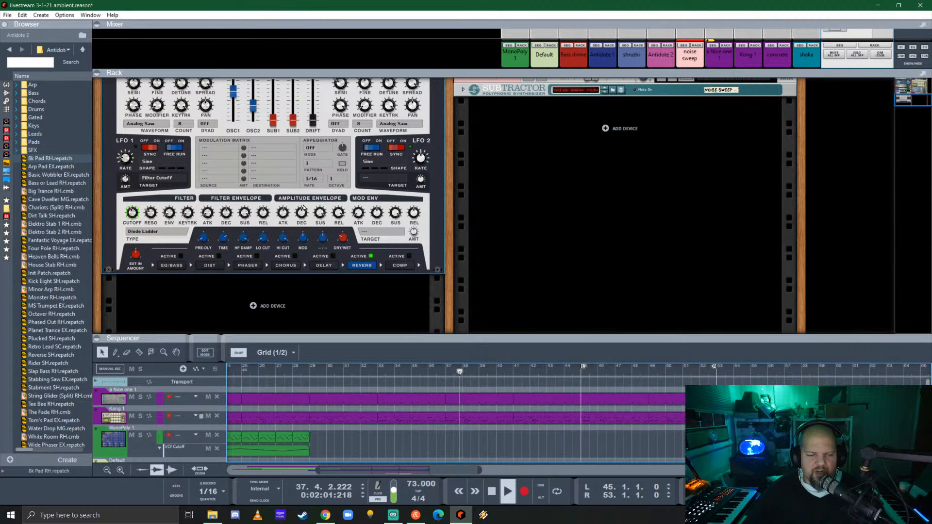
scroll(268, 215, "up", 3)
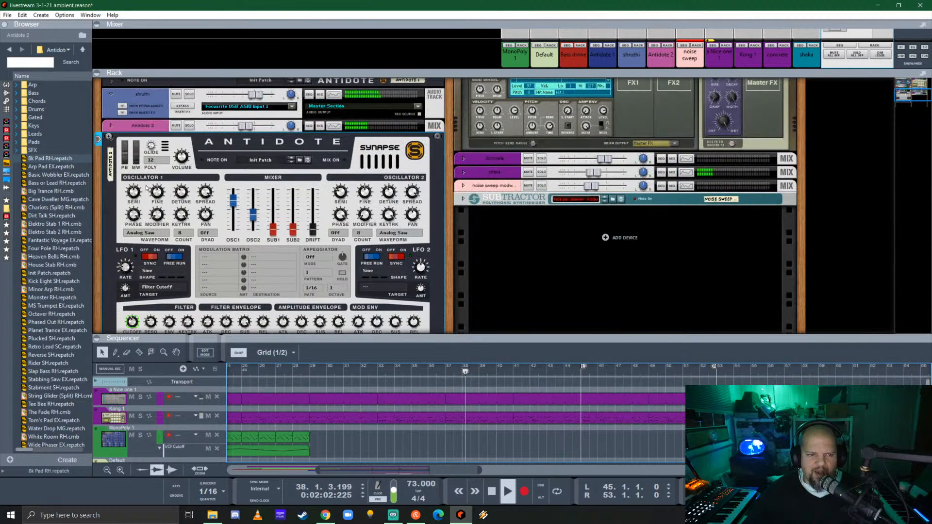
- Solo the Antidote 2 channel to hear the pad alone, and fold its device panel
left_click(190, 125)
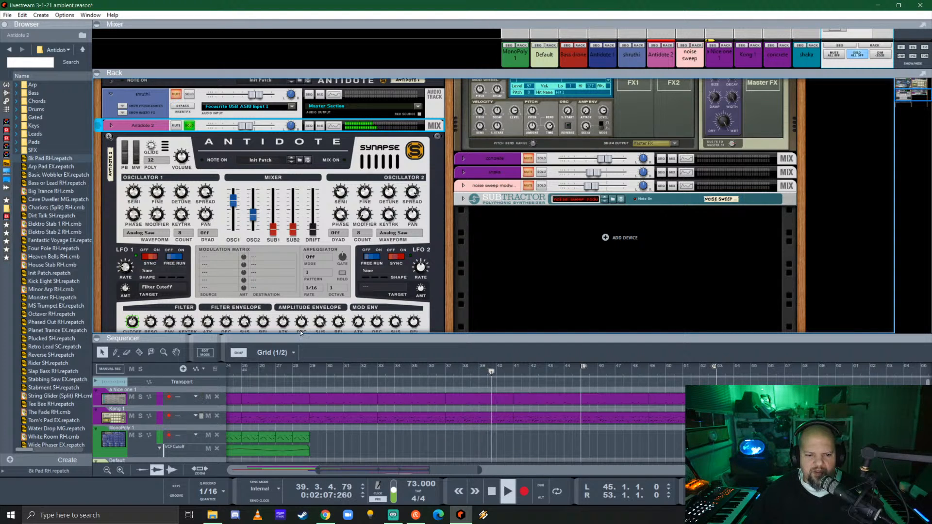
left_click_drag(570, 338, 557, 211)
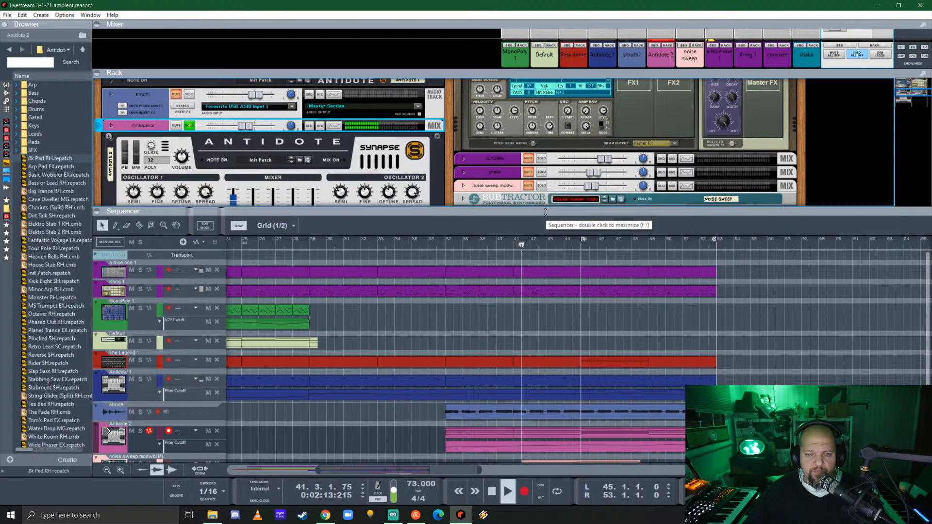
left_click_drag(546, 212, 541, 342)
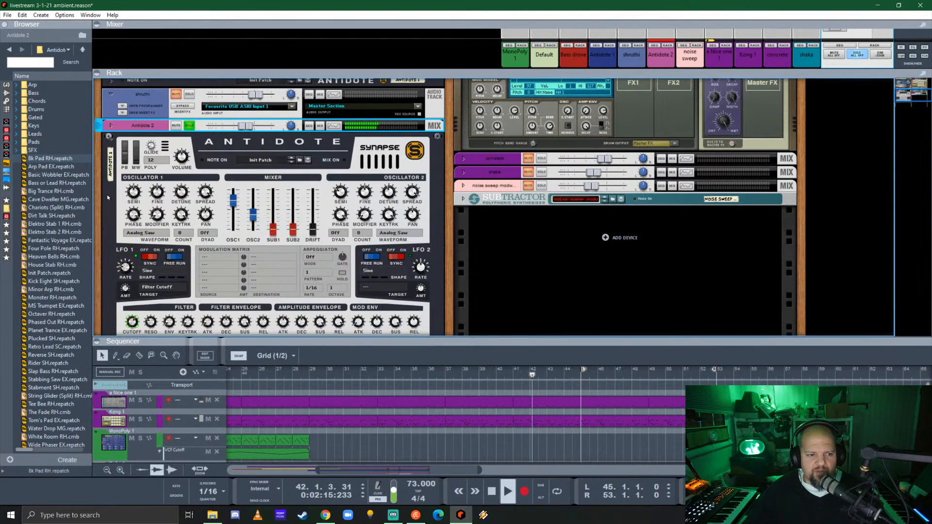
left_click(109, 137)
- Add an Antidote synth with the Bass patch Dry Analog RH below the TSAR-1R reverb and color its channel red
scroll(245, 253, "up", 10)
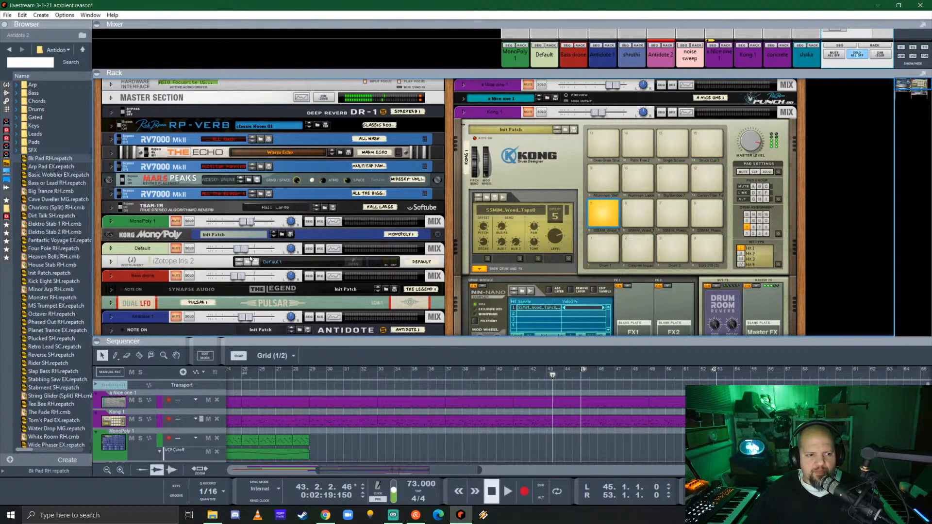
left_click(30, 93)
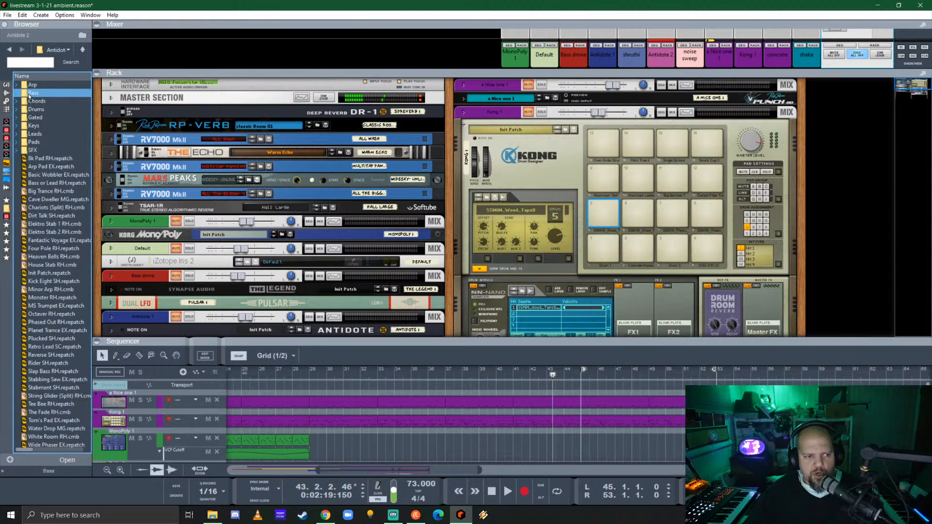
double_click(30, 93)
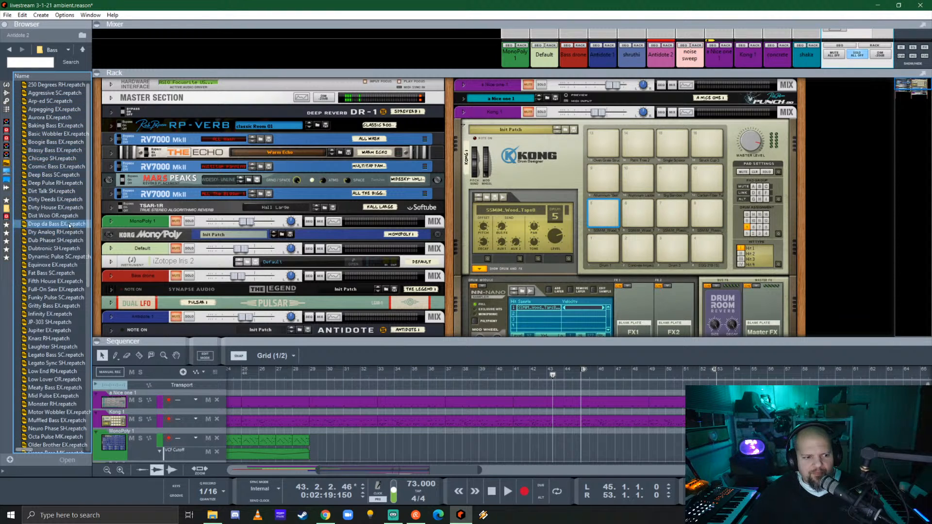
left_click_drag(50, 232, 199, 247)
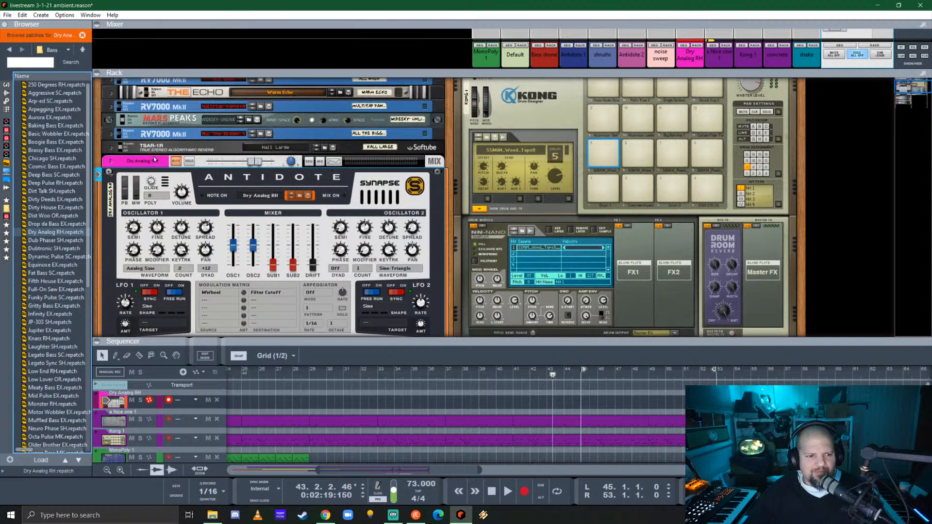
right_click(147, 164)
mouse_move(179, 471)
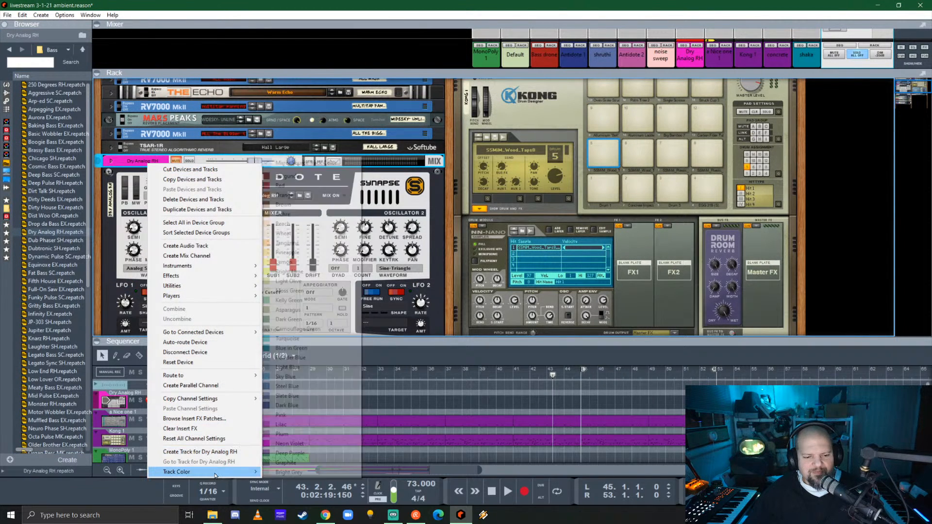
left_click(300, 186)
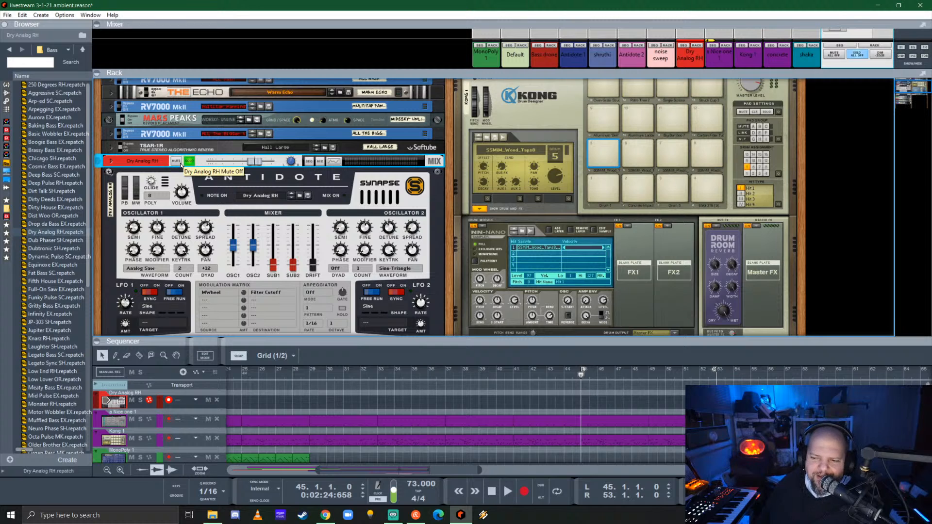
key("ctrl+Return")
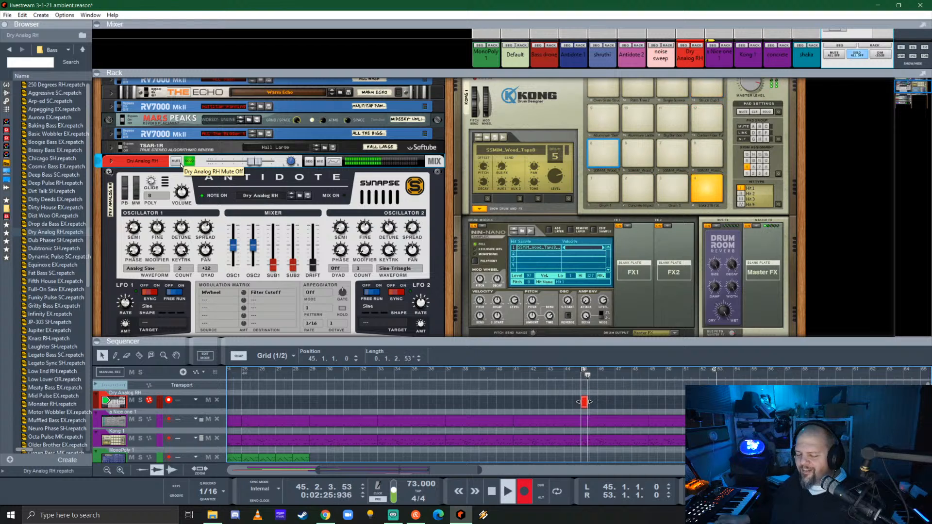
key("space")
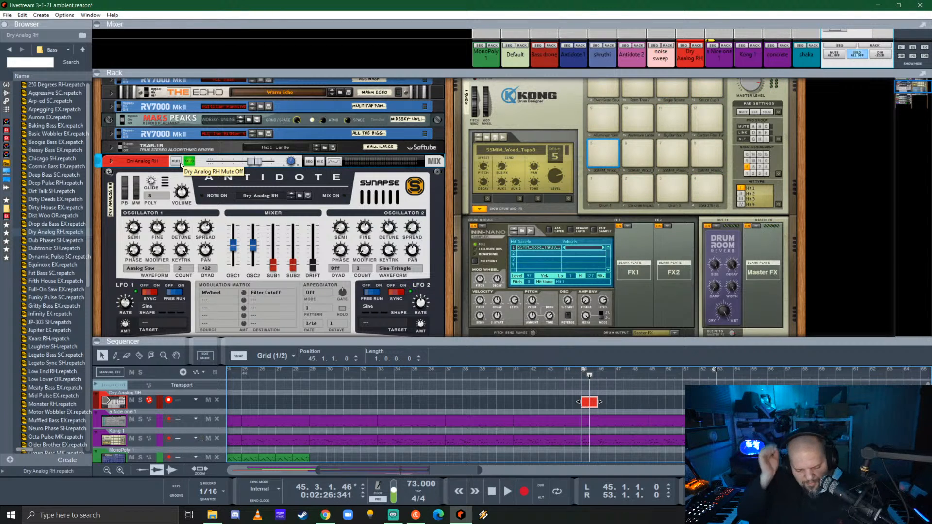
key("Delete")
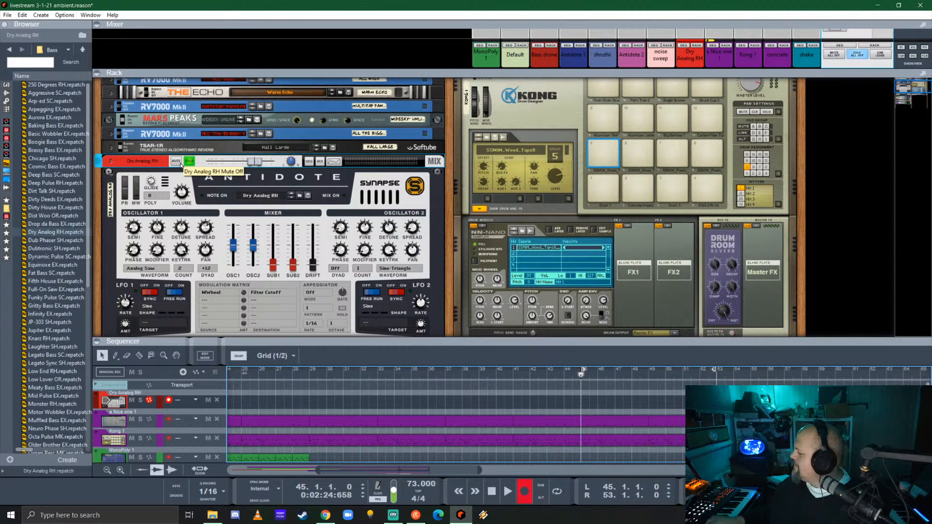
- Record an eight-bar bass part from bar 45 on the Dry Analog RH track and copy its last four bars to bar 41
key("space")
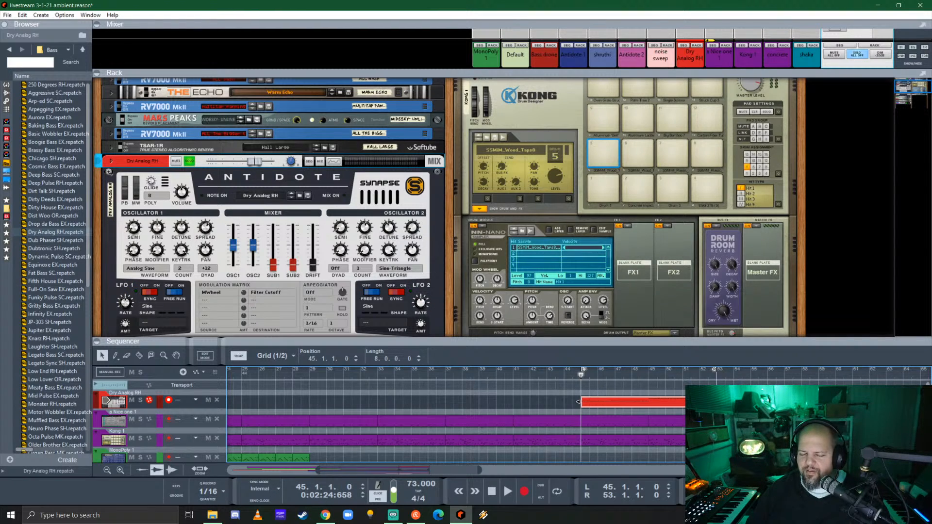
left_click(650, 402)
key("q")
left_click_drag(678, 403, 543, 408)
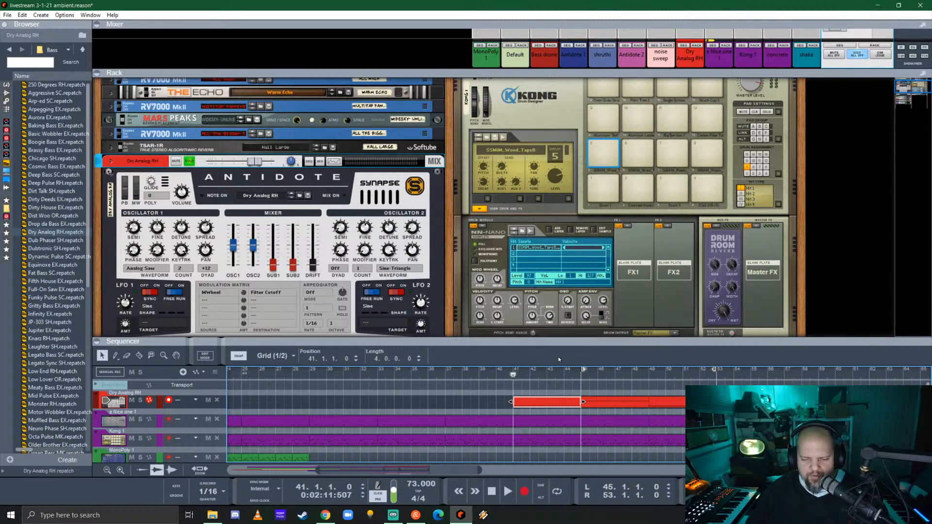
- While playing the bass part from bar 41, adjust the Dry Analog RH oscillator 1 spread and set its voice count to 8
key("space")
left_click_drag(551, 347, 551, 390)
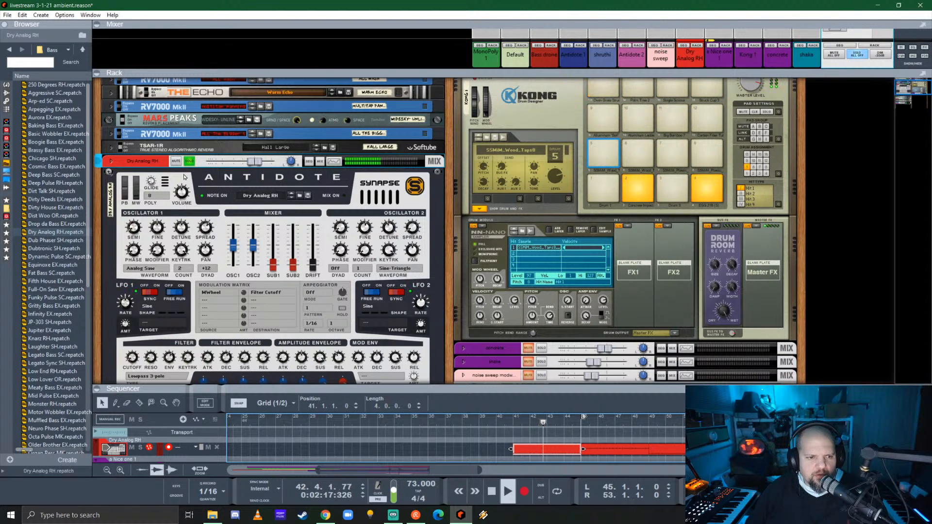
left_click_drag(206, 228, 191, 214)
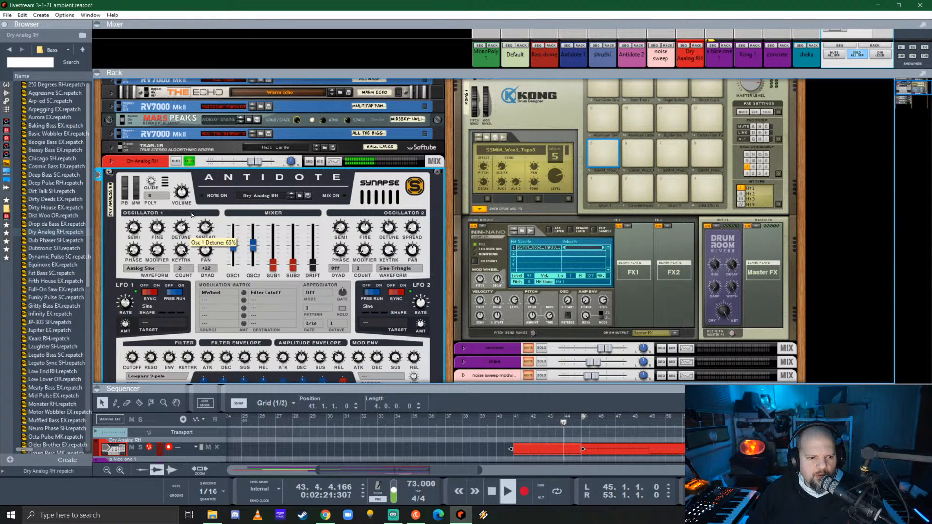
left_click(180, 269)
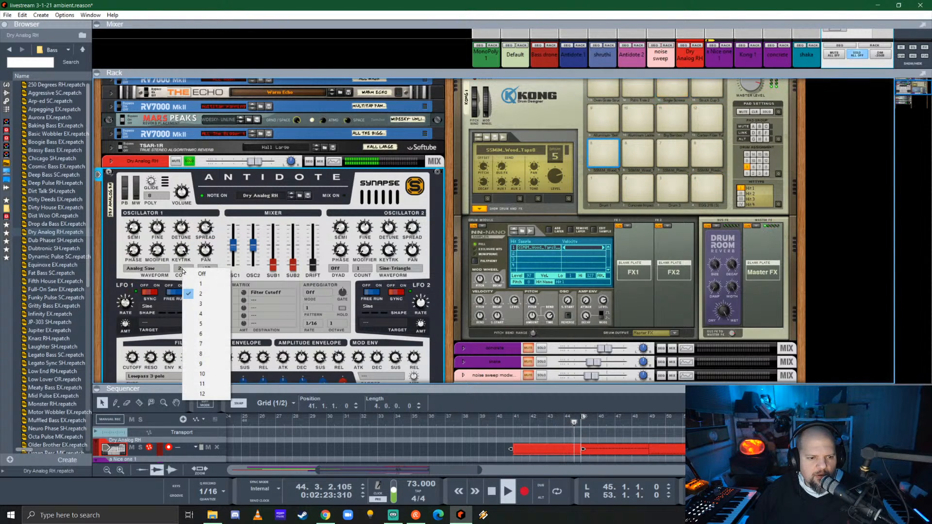
left_click(203, 304)
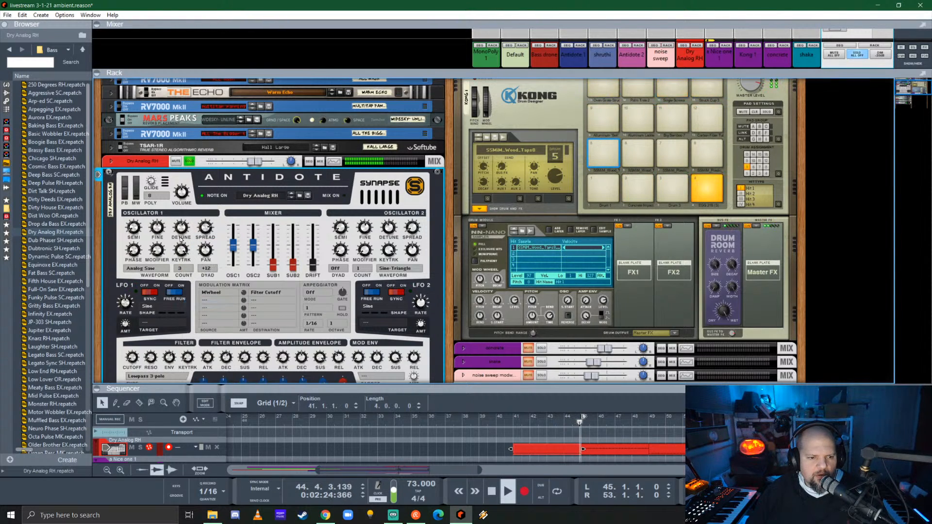
left_click(184, 272)
left_click(189, 313)
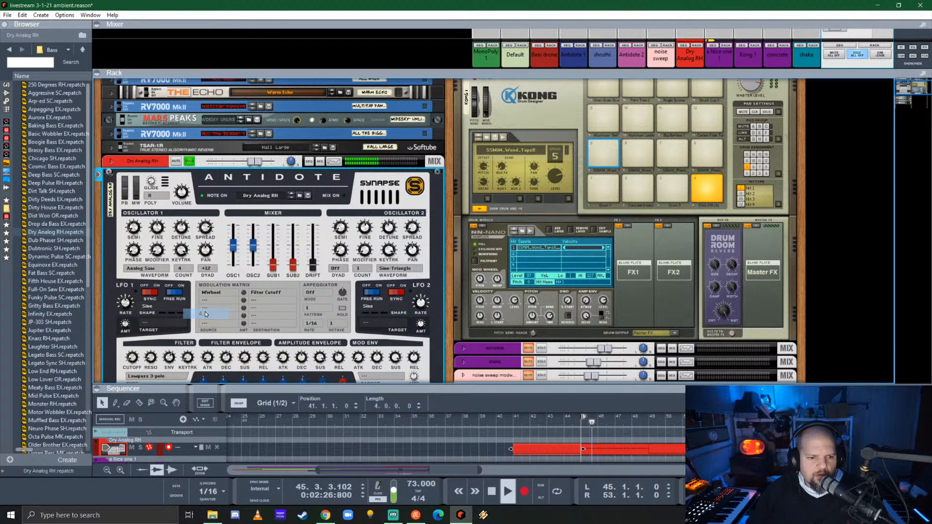
left_click(184, 272)
left_click(198, 352)
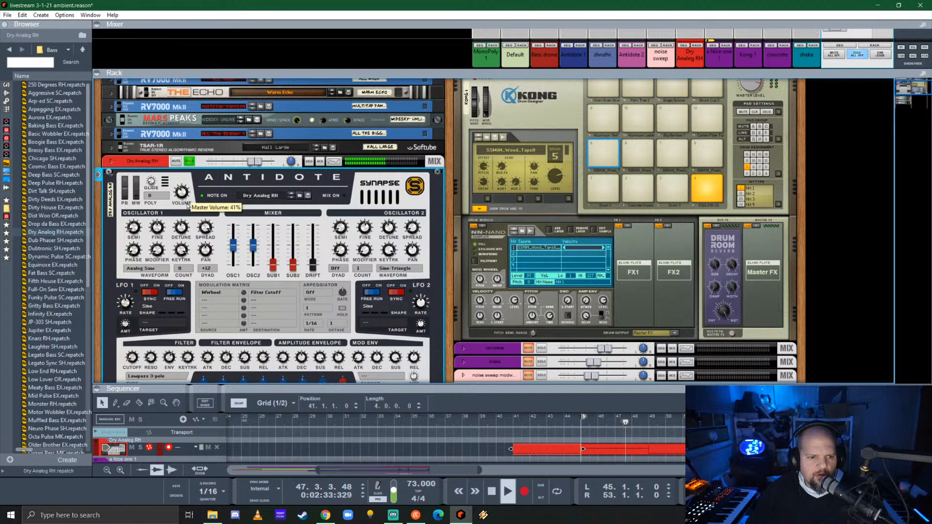
- Try the Lowpass 2-pole filter on the Dry Analog RH synth and settle on Lowpass 4-pole
scroll(137, 315, "down", 3)
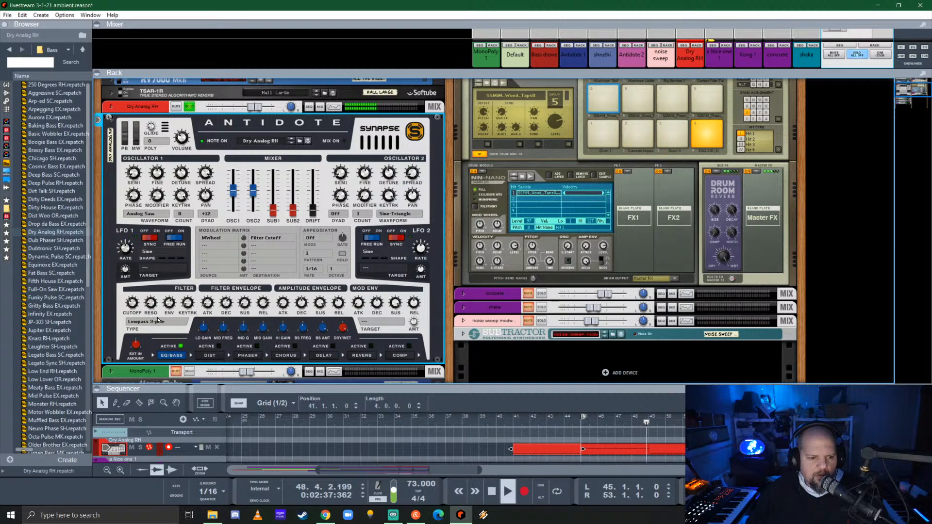
left_click(158, 321)
left_click(166, 327)
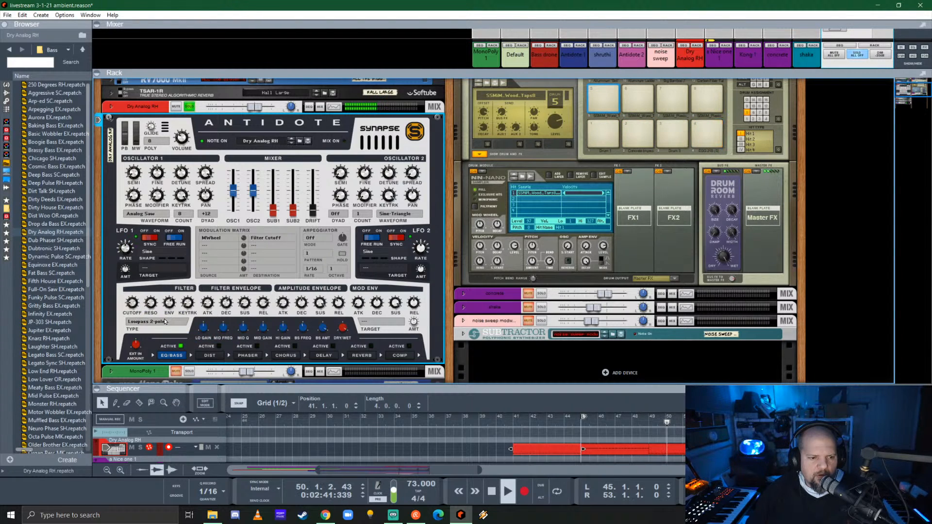
left_click(155, 322)
left_click(170, 358)
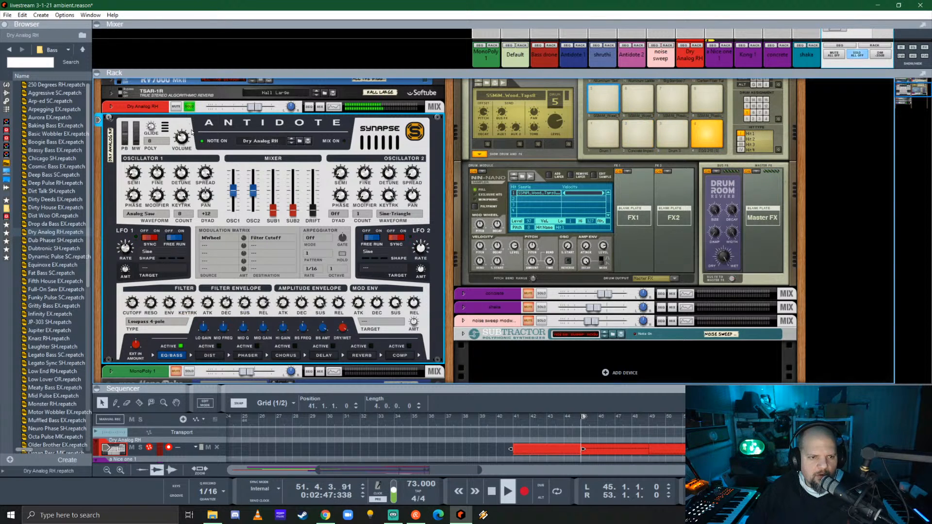
- Turn off the Antidote 2 channel's solo and replay the bass part on its own from bar 41
scroll(236, 296, "down", 3)
scroll(189, 290, "down", 6)
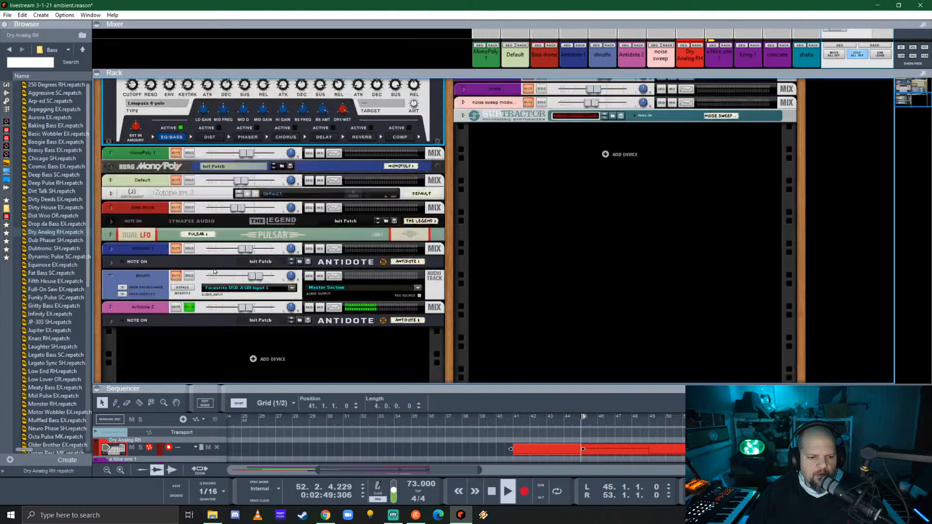
left_click(188, 275)
scroll(206, 257, "up", 8)
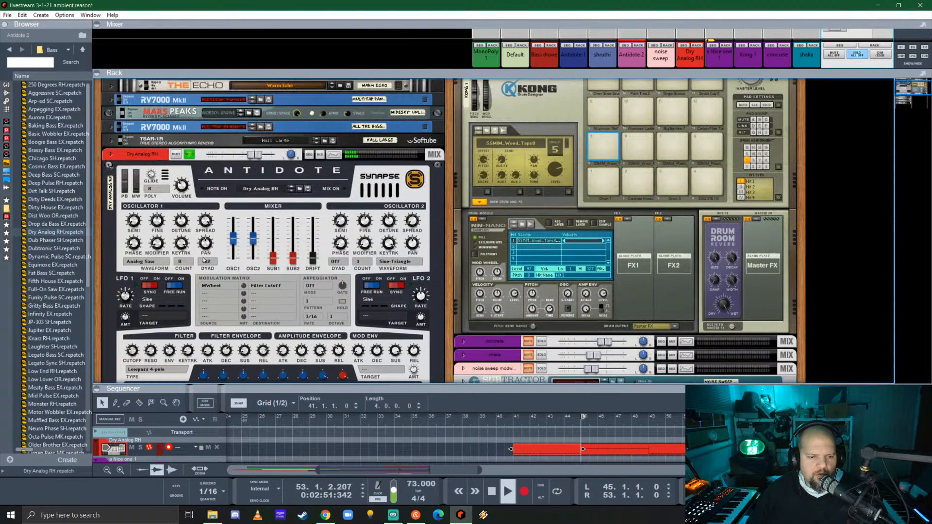
key("shift+Return")
key("space")
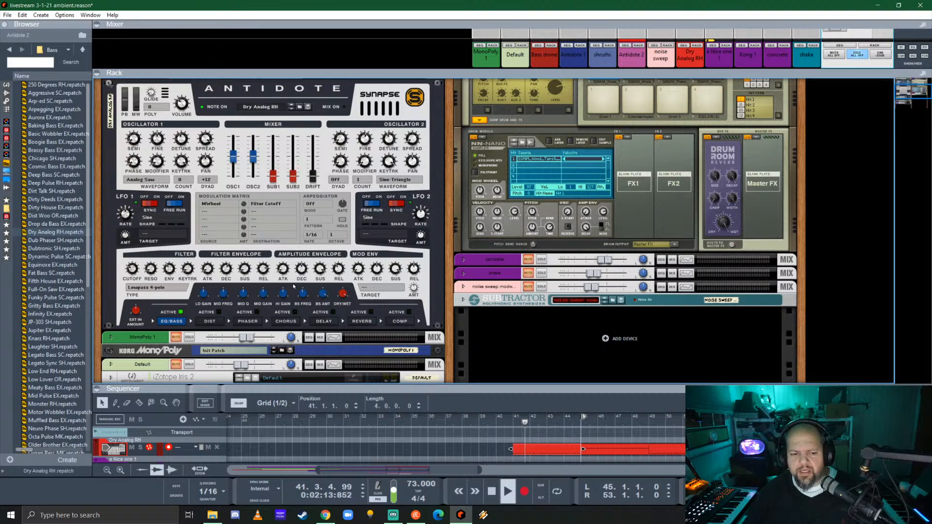
left_click(228, 274)
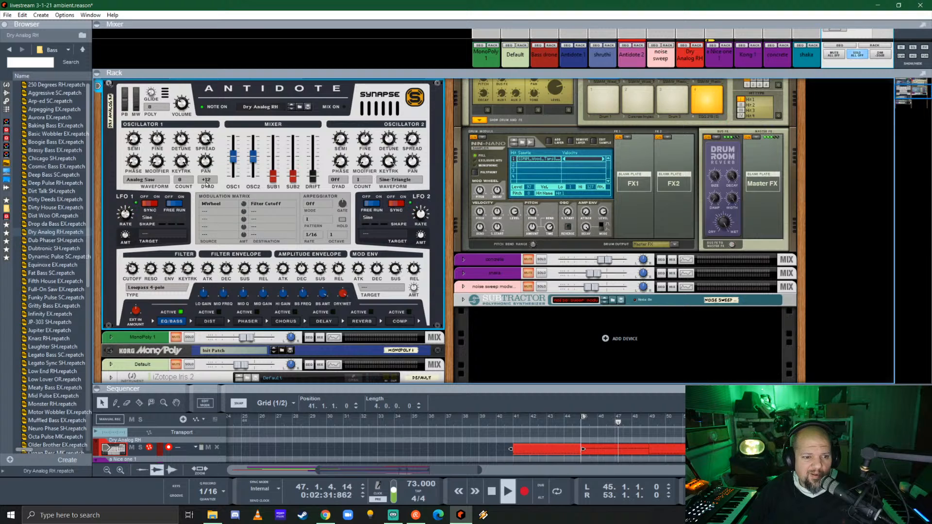
- Compare the oscillator 1 dyad at Off and +12 on the Dry Analog RH synth during playback and settle on Off
left_click(206, 180)
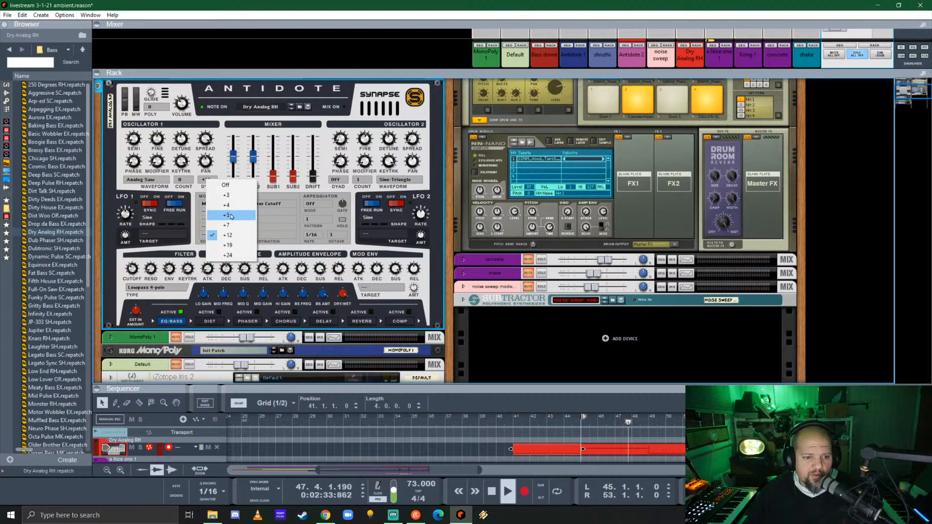
left_click(216, 185)
left_click(205, 182)
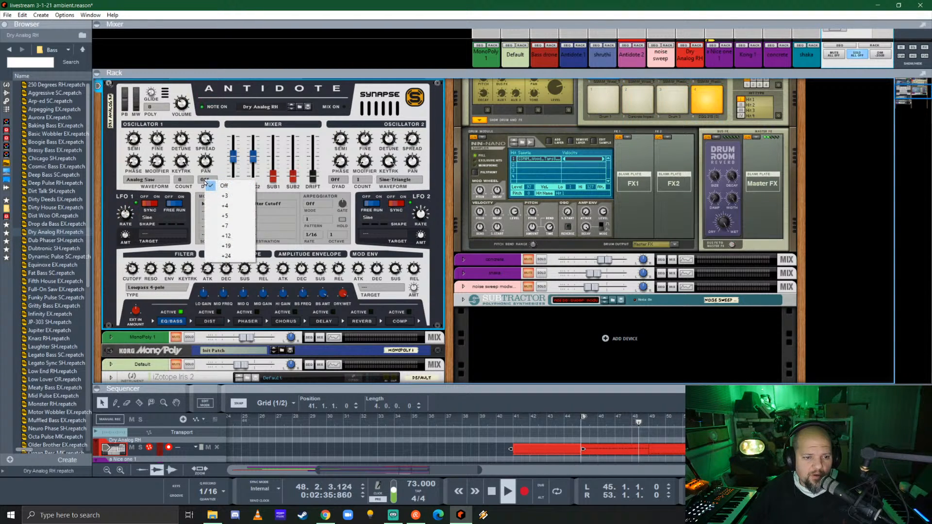
left_click(220, 230)
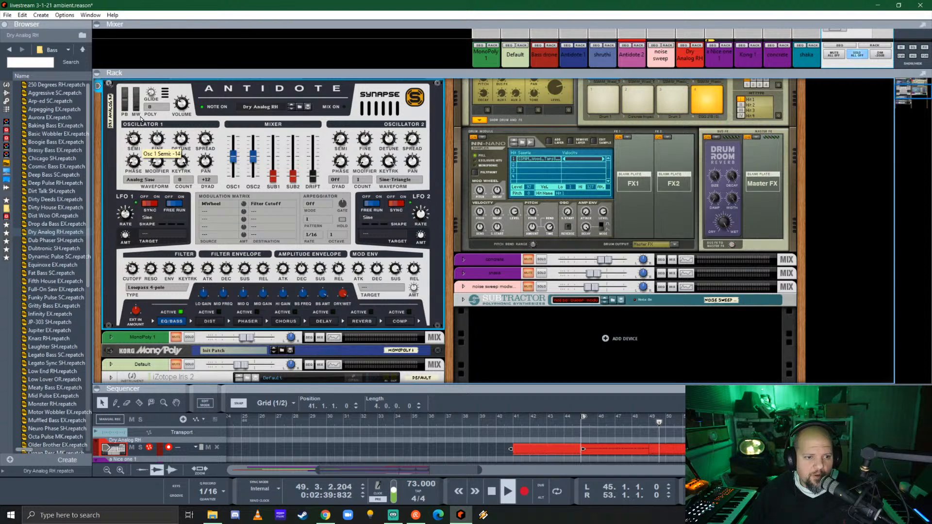
left_click(208, 184)
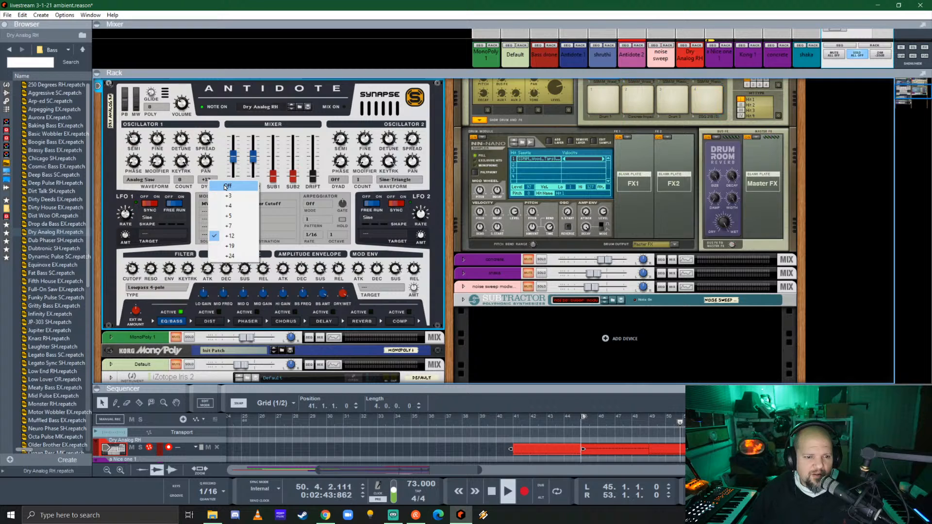
left_click(226, 186)
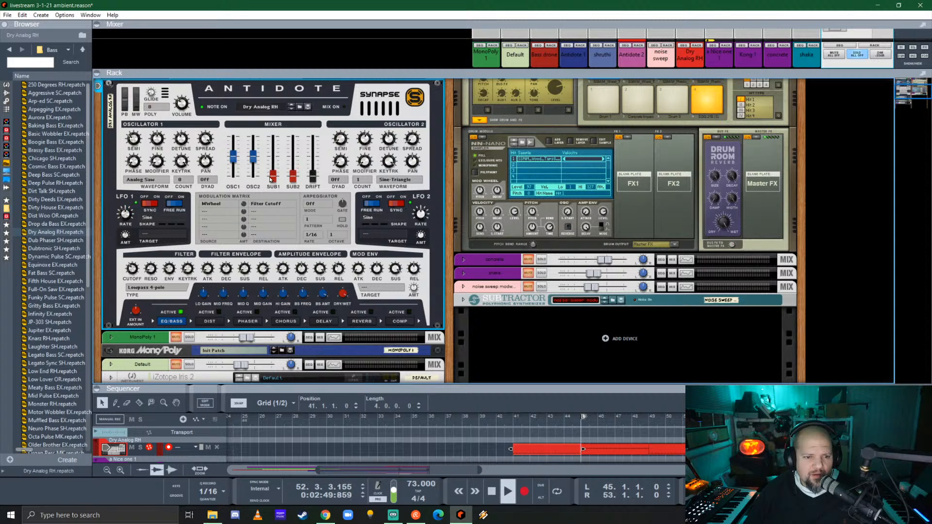
- Try the Dry Analog RH synth's Sub 1 volume at about 55% while replaying from bar 41, and pull it back down
left_click_drag(273, 176, 276, 161)
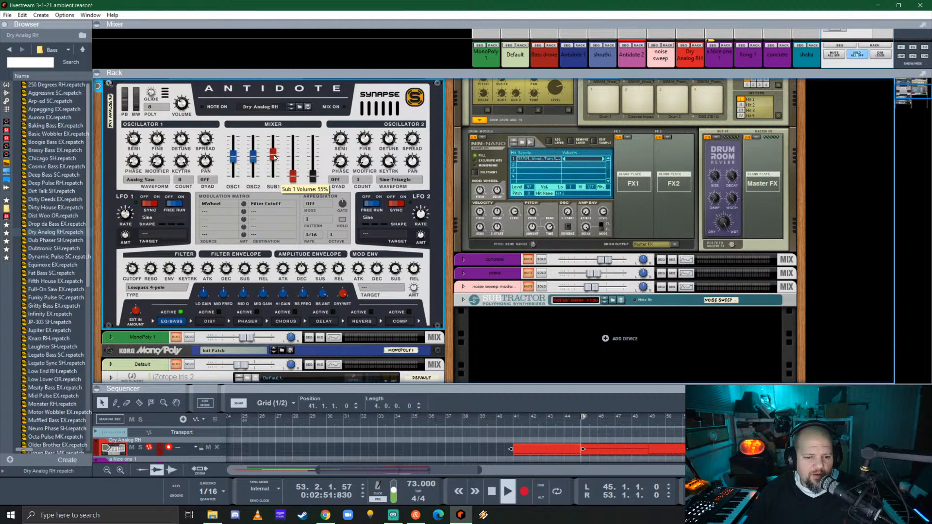
key("space")
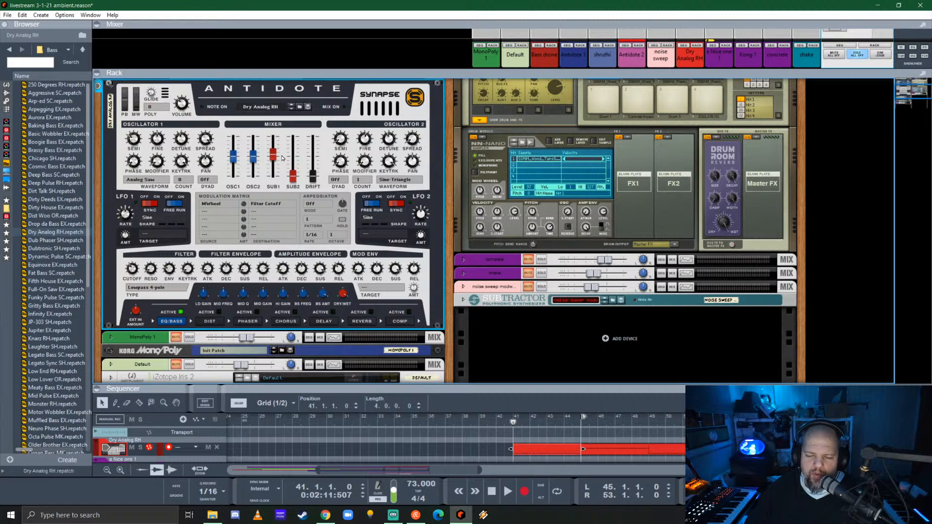
key("space")
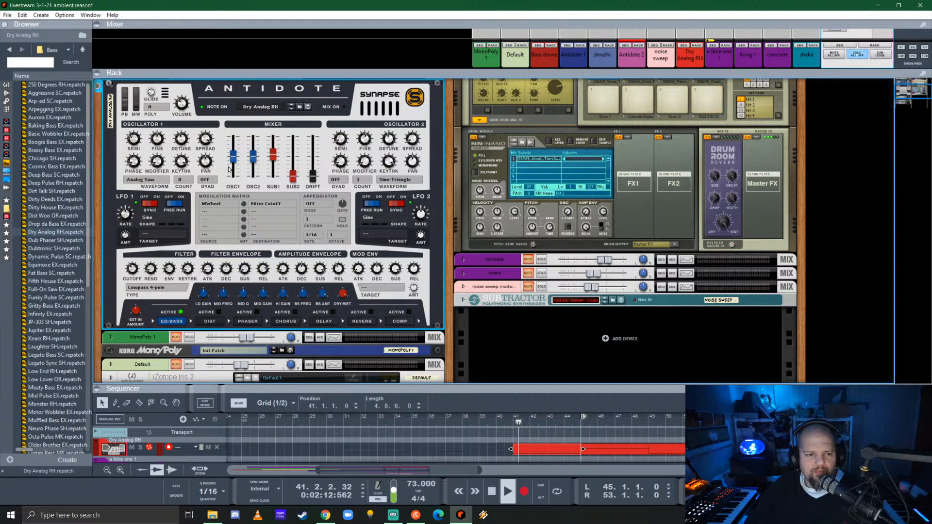
left_click_drag(274, 155, 275, 183)
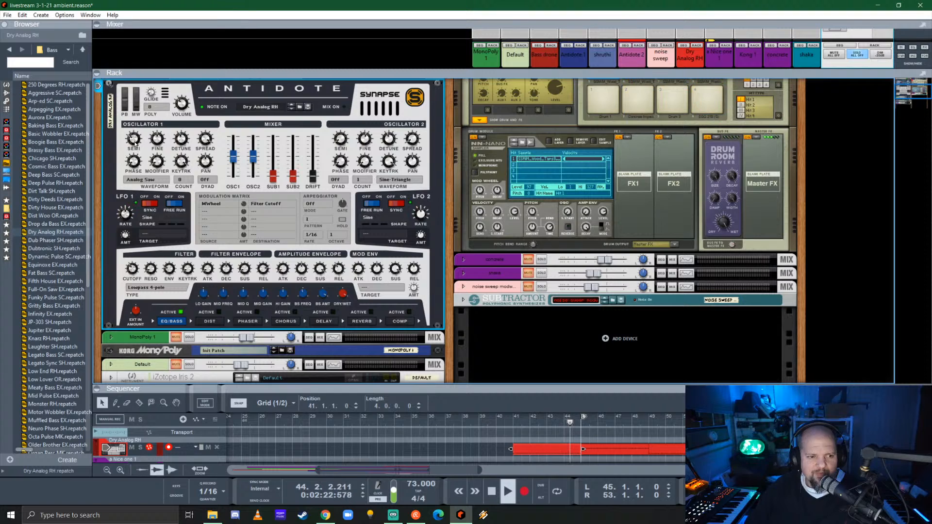
- Fold the Dry Analog RH synth in the rack and lower the level of its mix channel
mouse_move(135, 145)
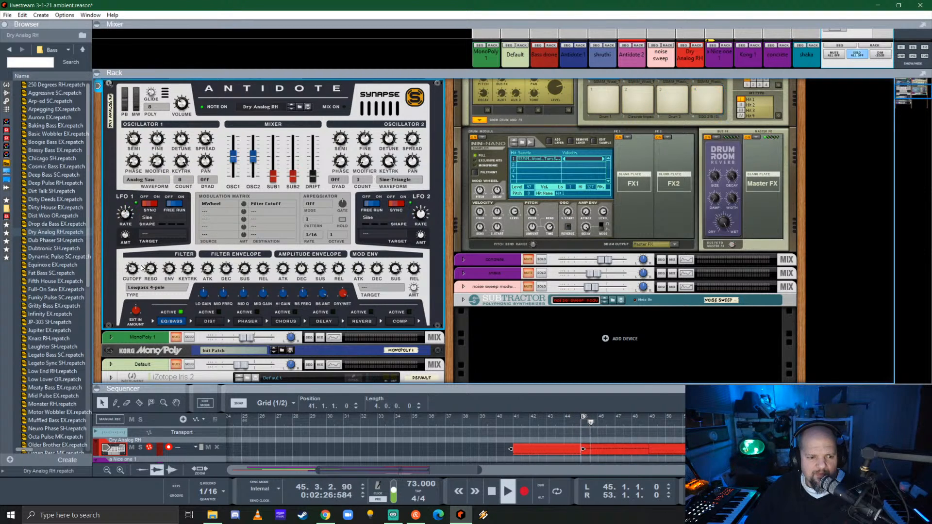
mouse_move(132, 274)
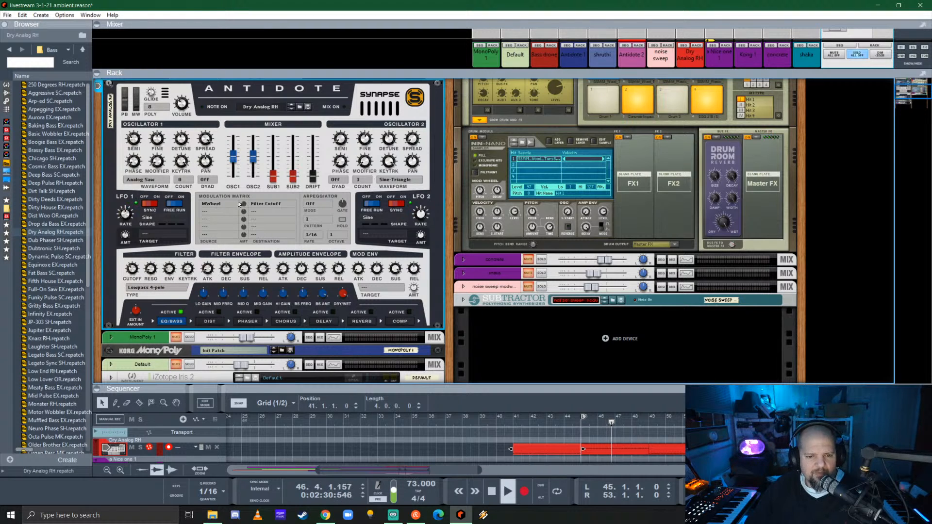
scroll(112, 168, "up", 3)
left_click(110, 166)
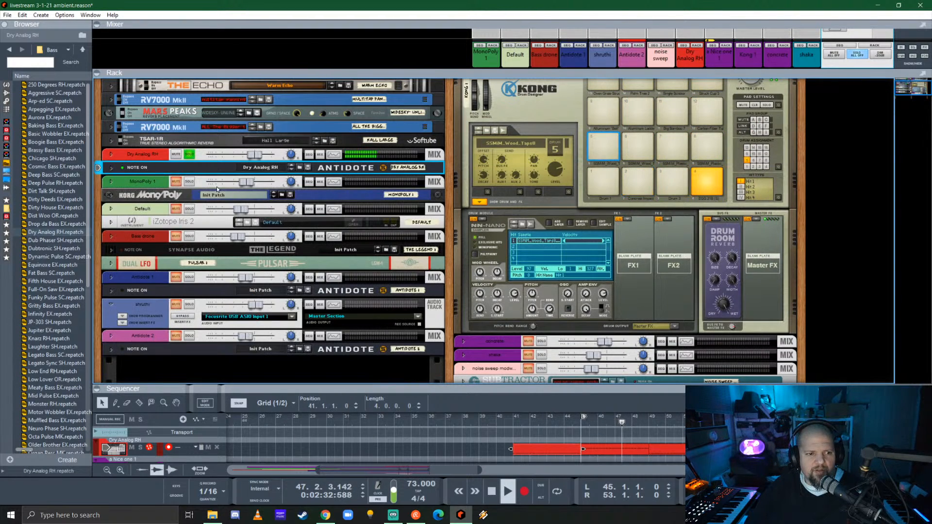
left_click(251, 152)
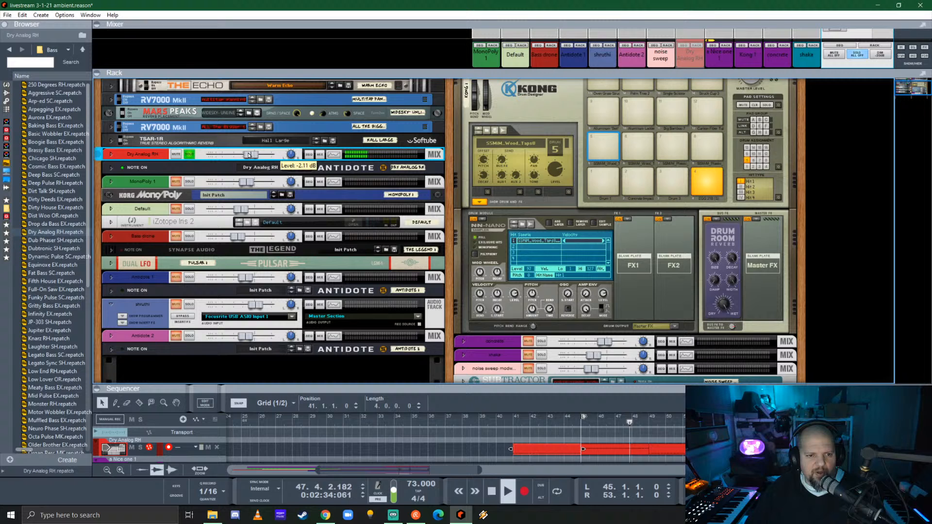
- Enable the low-pass filter in the Dry Analog RH channel's Spectrum EQ and set its frequency to about 400.7 Hz
left_click(334, 155)
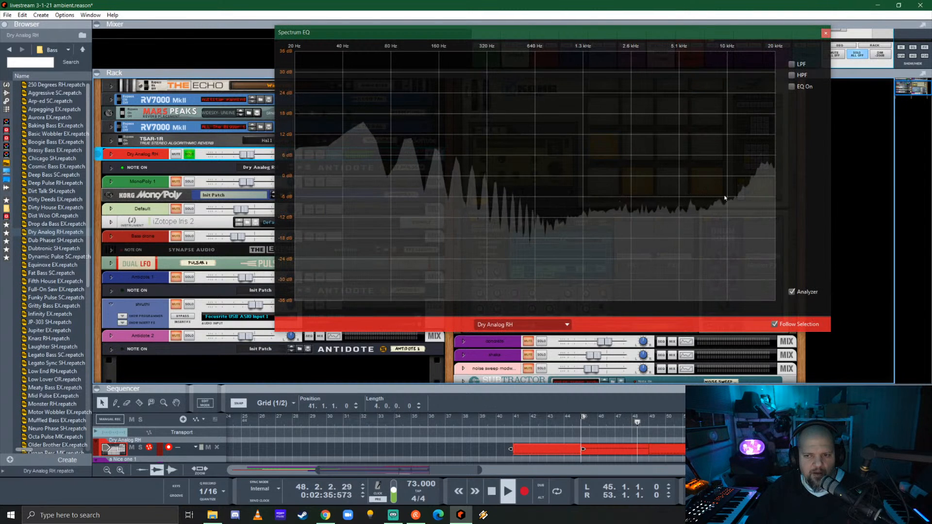
left_click(793, 65)
mouse_move(653, 175)
left_mouse_down()
mouse_move(485, 155)
mouse_move(502, 157)
left_mouse_up()
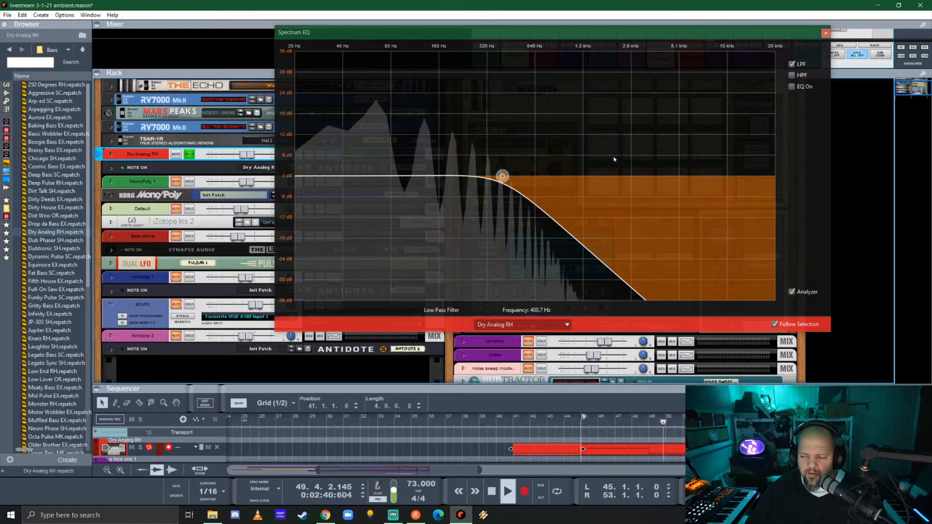
left_click(826, 34)
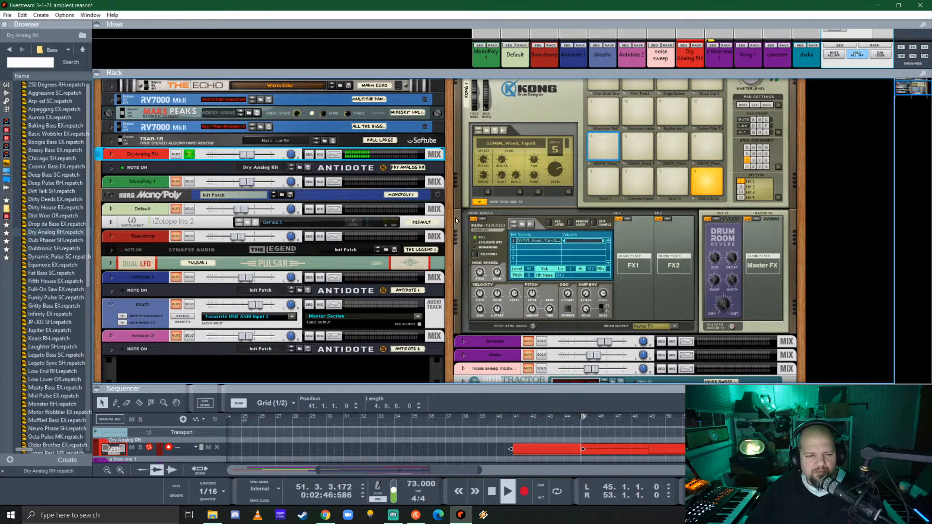
- Unsolo the Dry Analog RH channel and set its level to about -1.57 dB while playing the full mix from bar 37
left_click(190, 155)
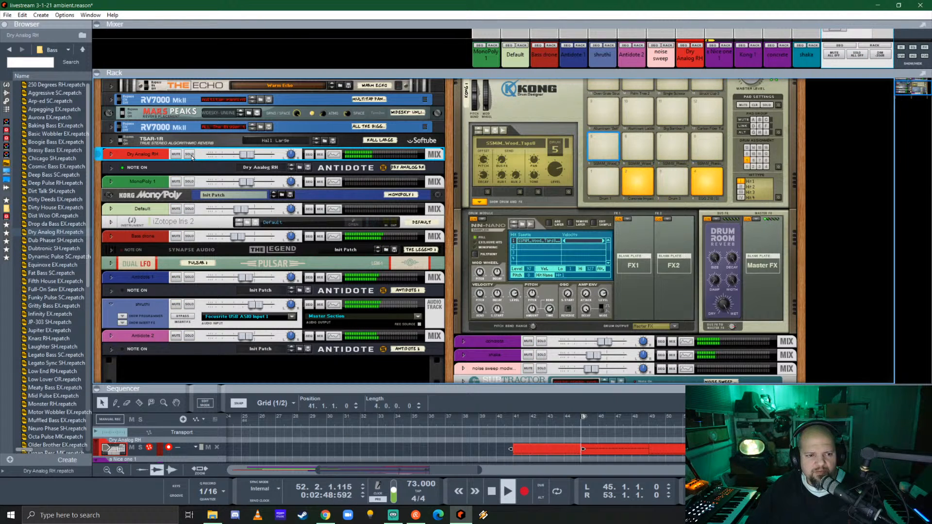
left_click_drag(248, 155, 254, 155)
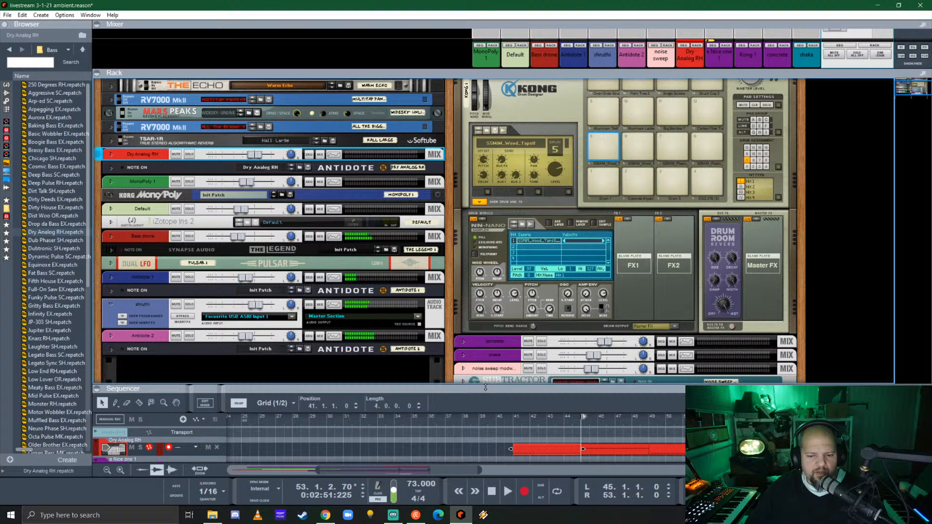
left_click_drag(486, 387, 482, 182)
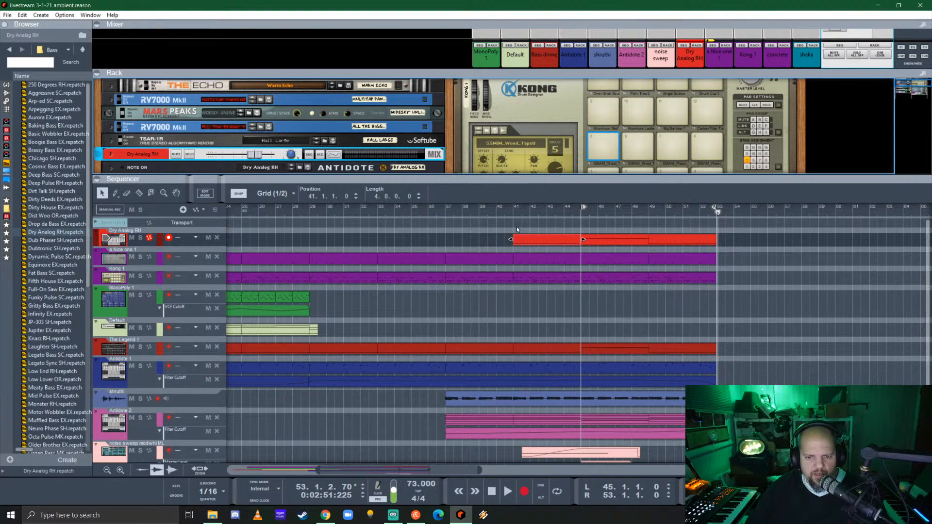
left_click(445, 209)
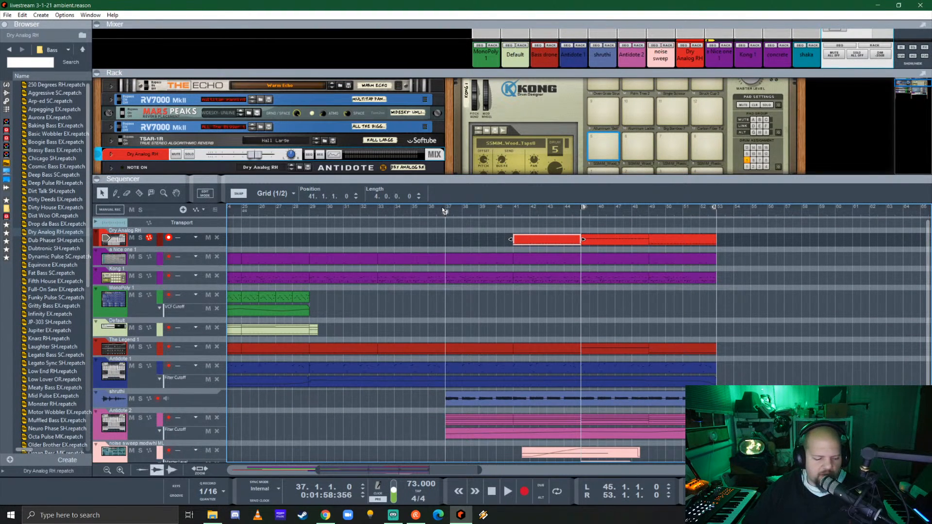
key("space")
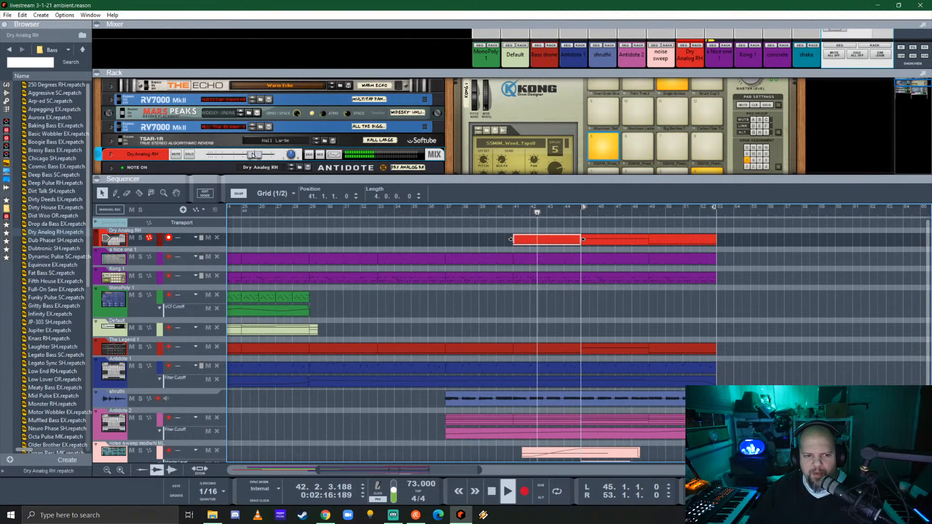
mouse_move(252, 156)
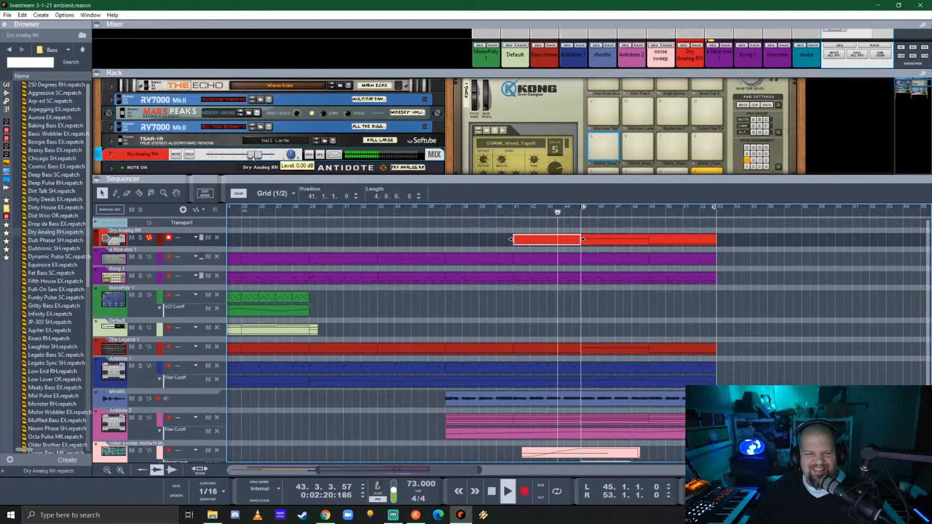
left_click_drag(251, 157, 250, 156)
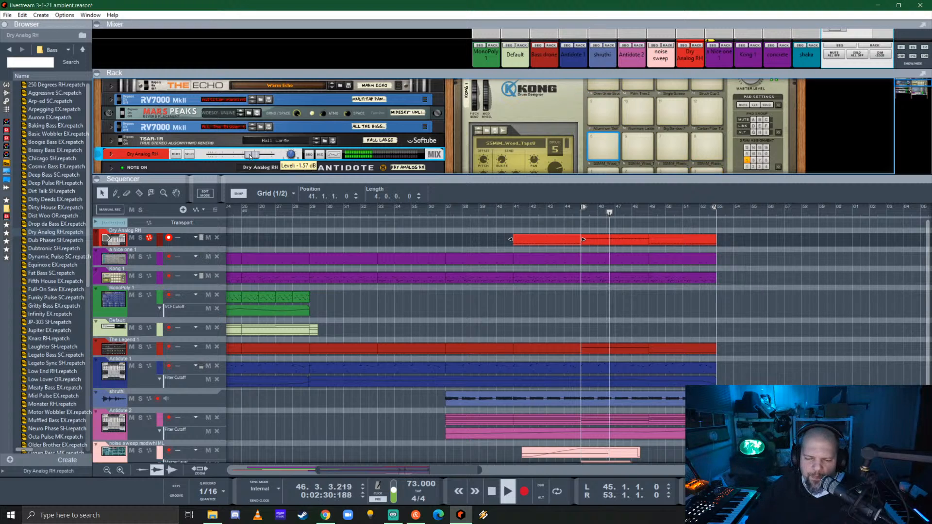
- Enlarge the sequencer and move the main noise sweep clip slightly later to start at 41.4.1.0
left_click_drag(576, 179, 575, 78)
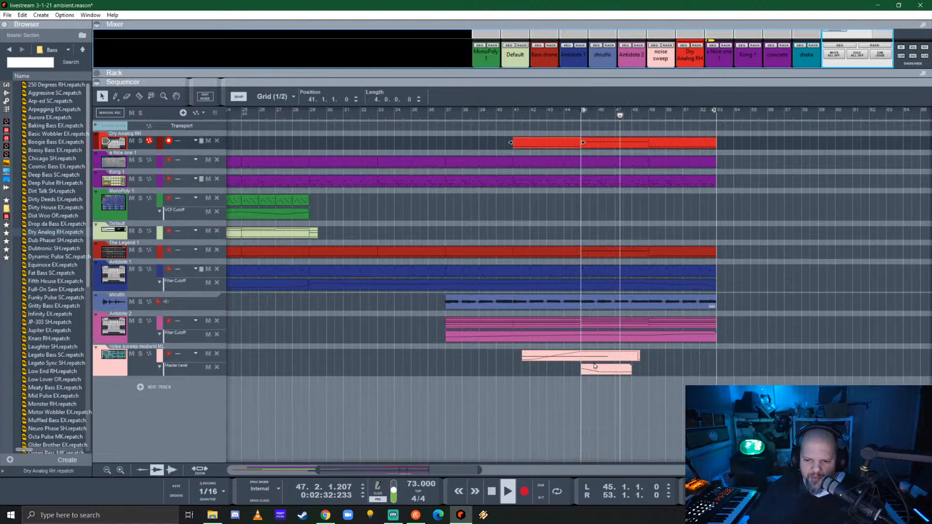
scroll(588, 367, "up", 4)
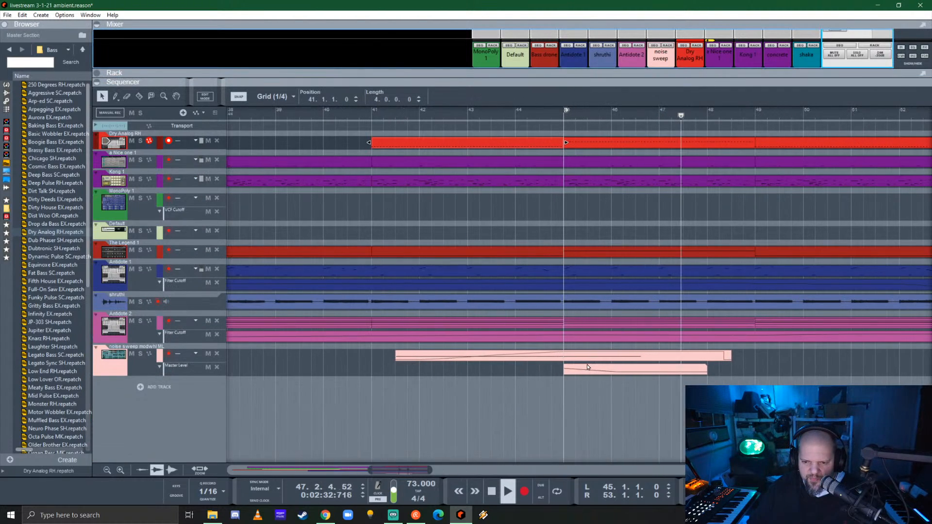
left_click(531, 360)
left_click_drag(531, 359, 542, 359)
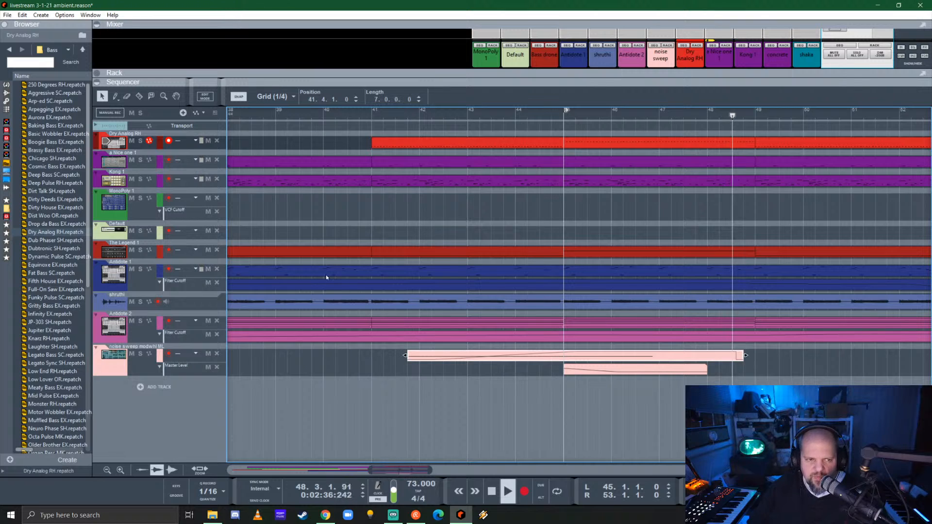
- Bring up the mixer faders and set the shruthi channel's level to about -3.82 dB during playback
left_click_drag(464, 86, 451, 335)
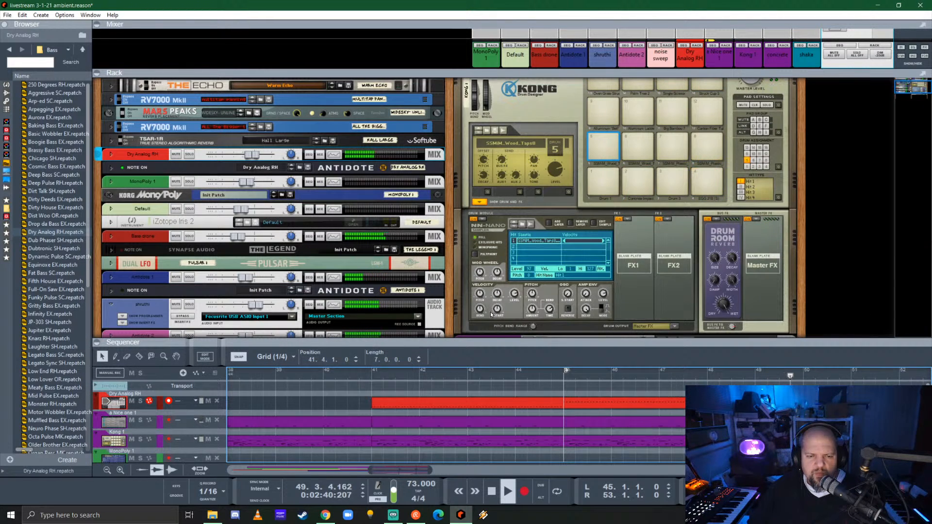
scroll(444, 319, "down", 3)
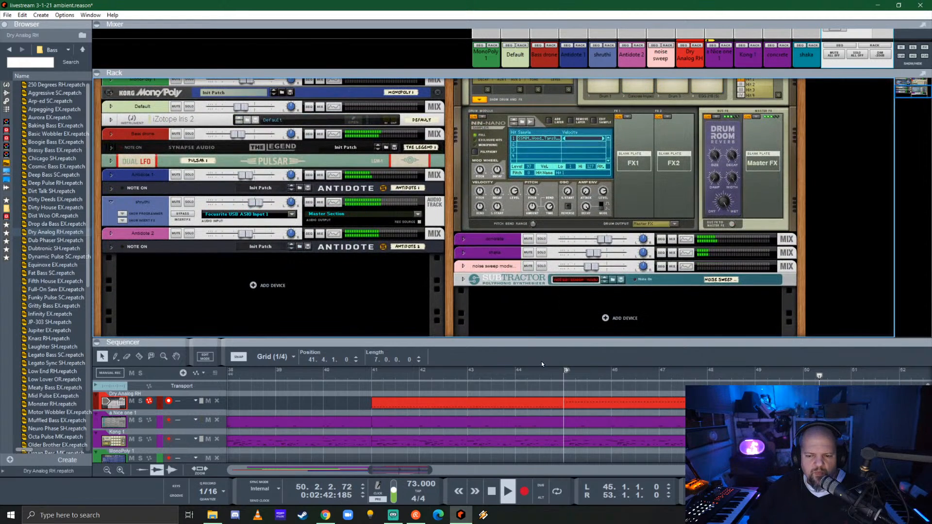
left_click_drag(546, 343, 548, 136)
scroll(563, 310, "down", 4)
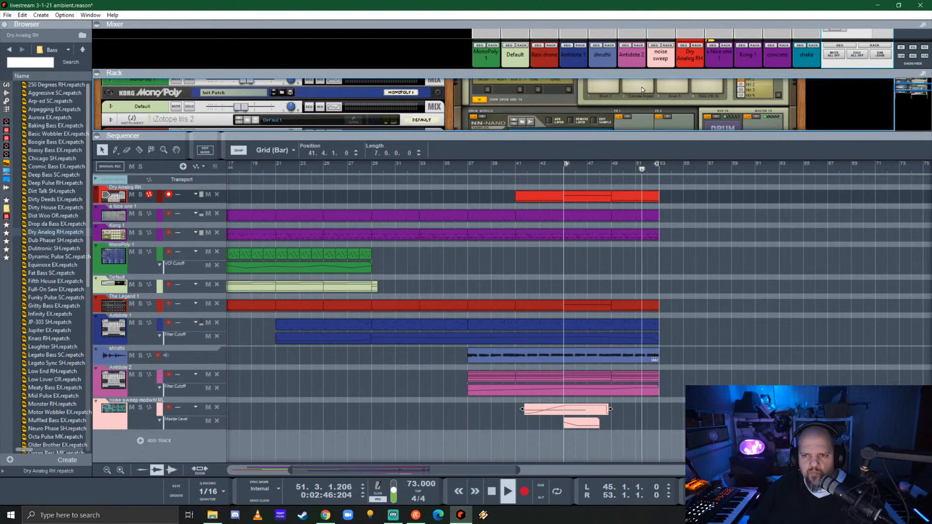
left_click_drag(624, 73, 626, 276)
left_click_drag(611, 184, 612, 188)
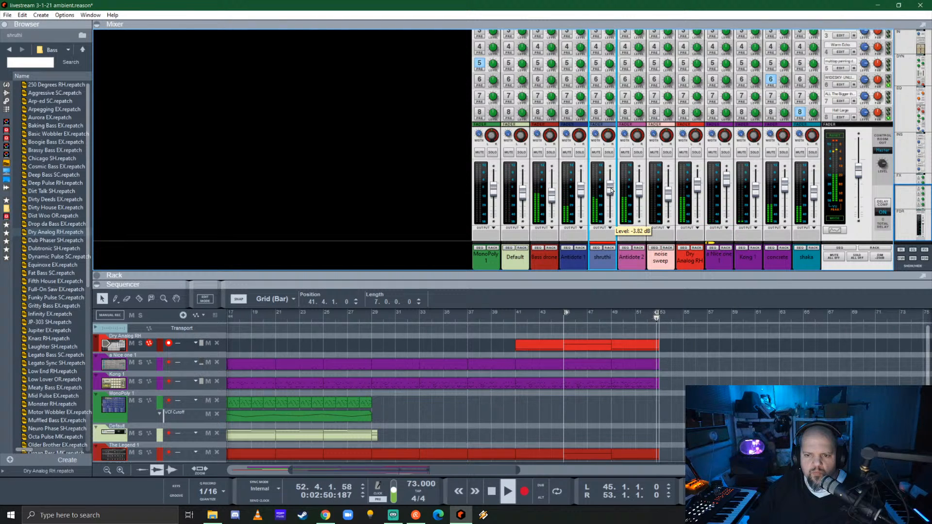
- With playback stopped, enlarge the sequencer area to show every track and switch to the Chrome browser window
key("space")
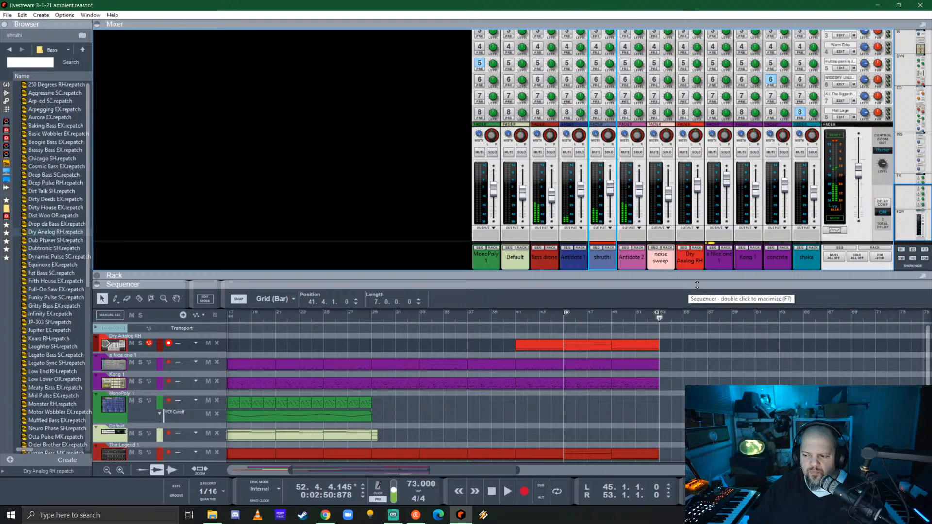
left_click_drag(697, 285, 711, 154)
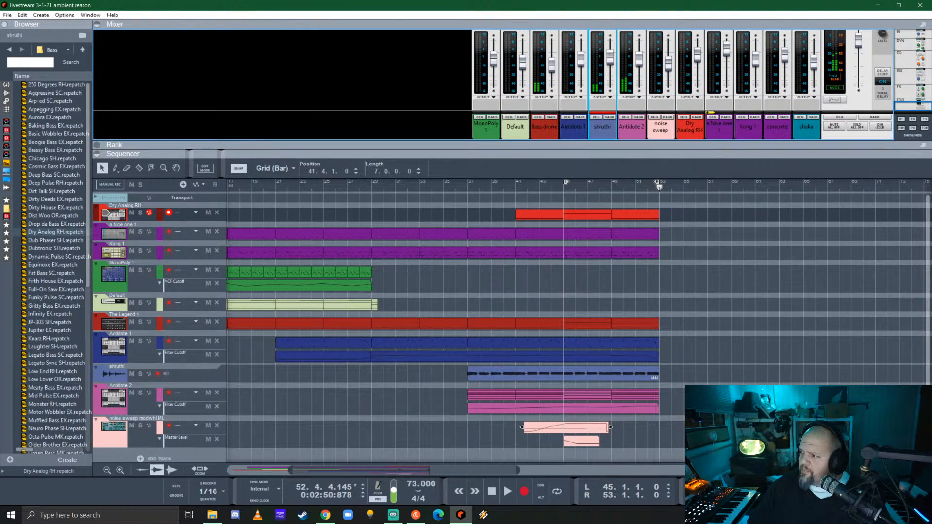
key("alt+Tab")
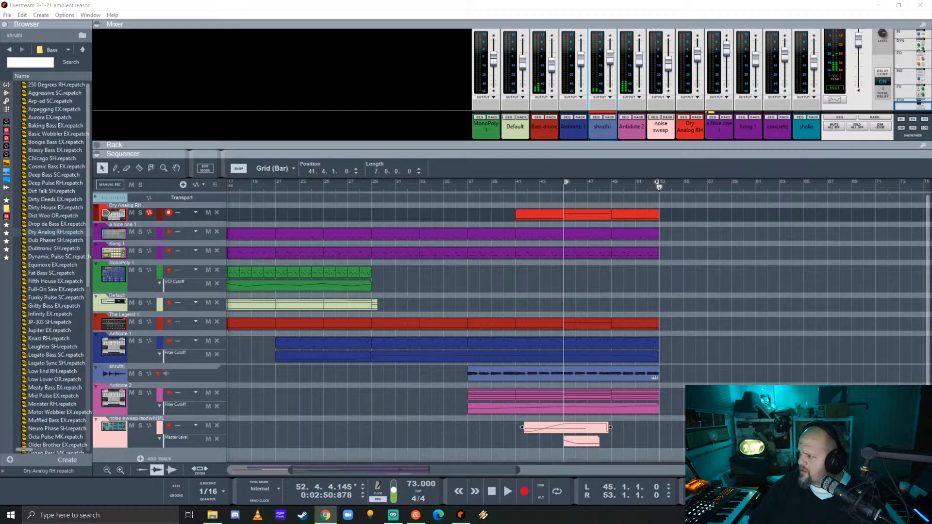